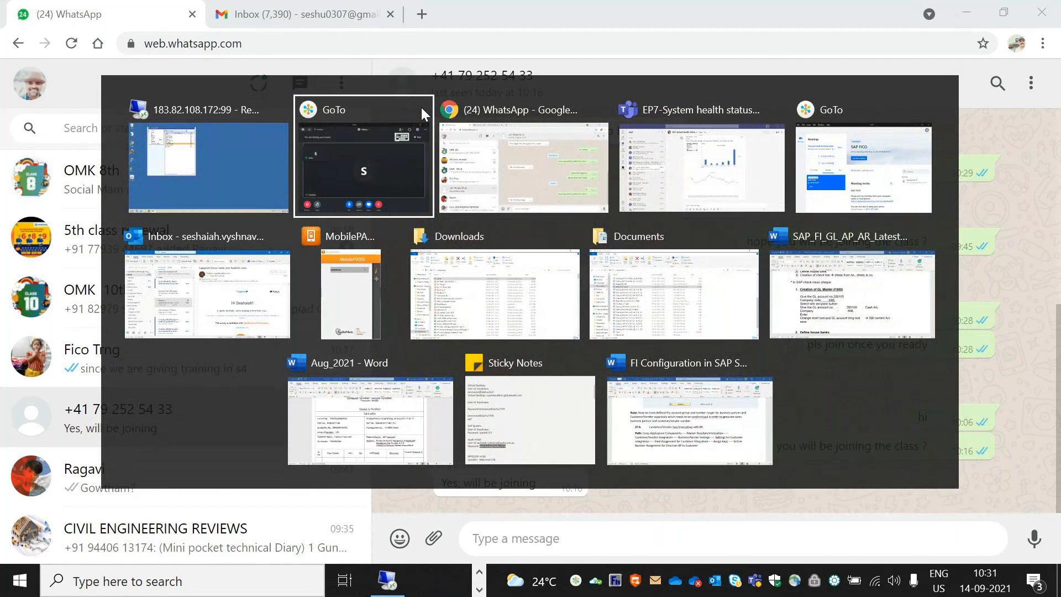
Step: On the remote desktop, log on to S4HANA 2020 from SAP Logon with your user name and password
{"action": "left_click", "coordinate": [385, 594]}
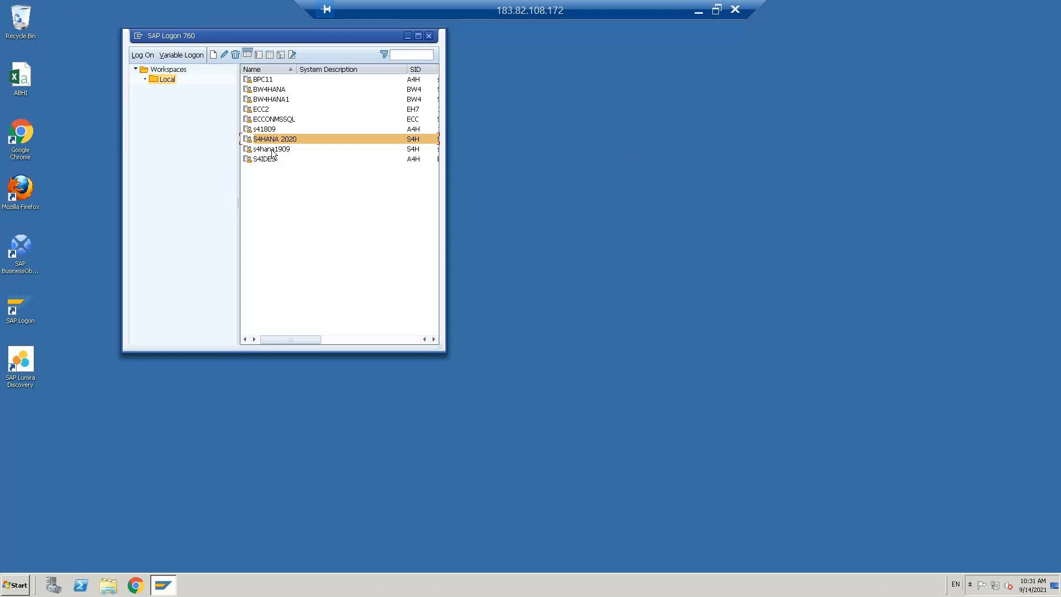
{"action": "double_click", "coordinate": [267, 140]}
{"action": "key", "text": "Down"}
{"action": "key", "text": "Down"}
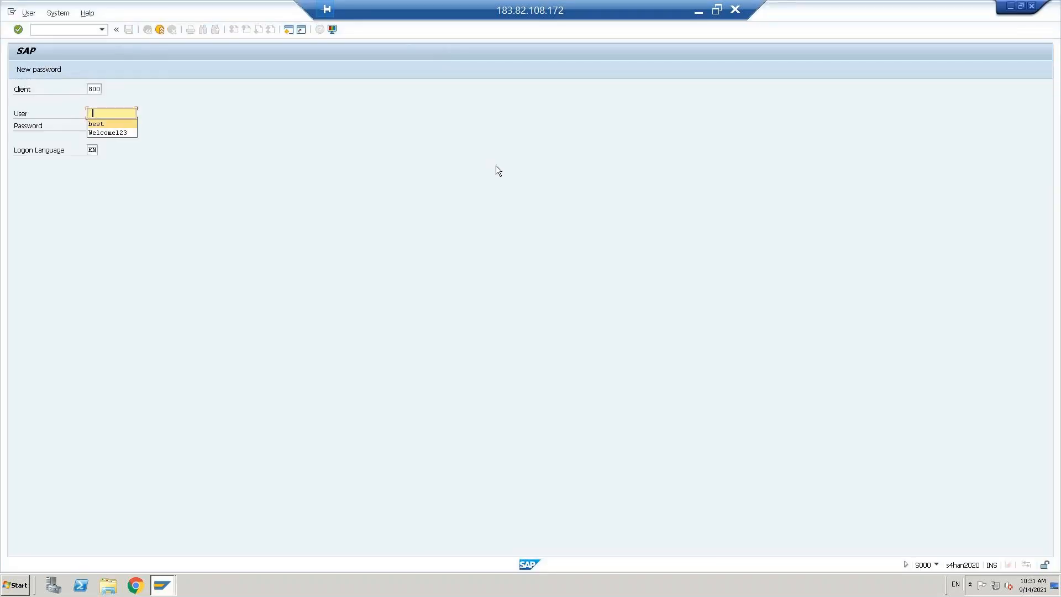
{"action": "key", "text": "Return"}
{"action": "key", "text": "shift+Home"}
{"action": "key", "text": "BackSpace"}
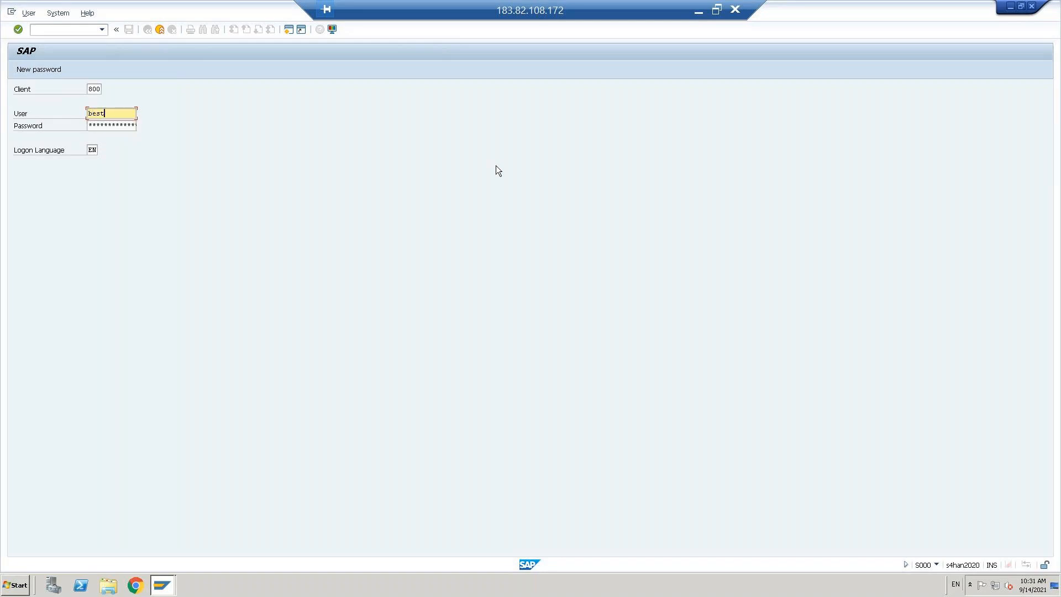
{"action": "key", "text": "Tab"}
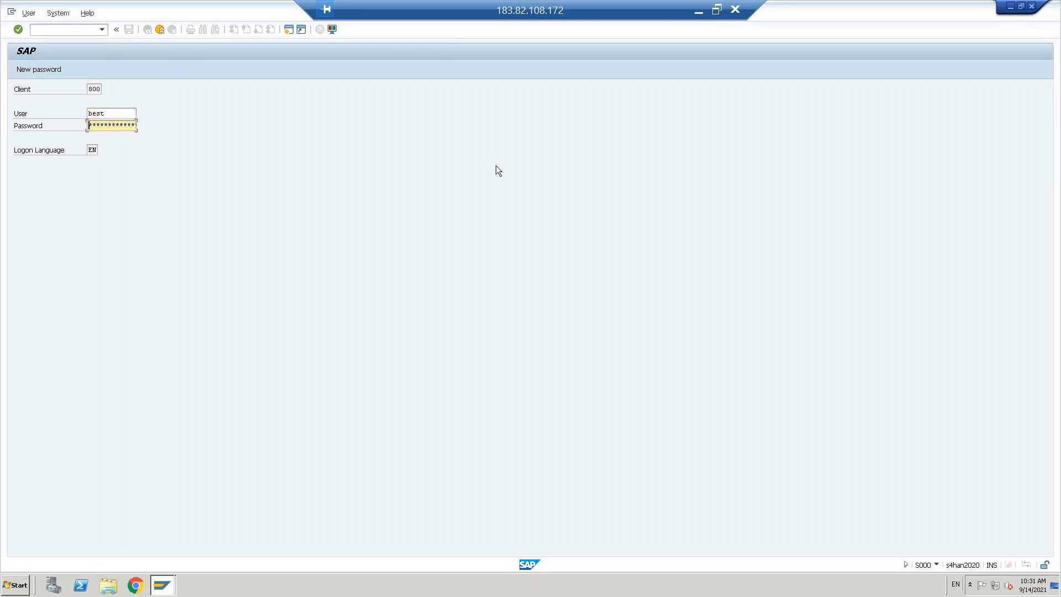
{"action": "key", "text": "Return"}
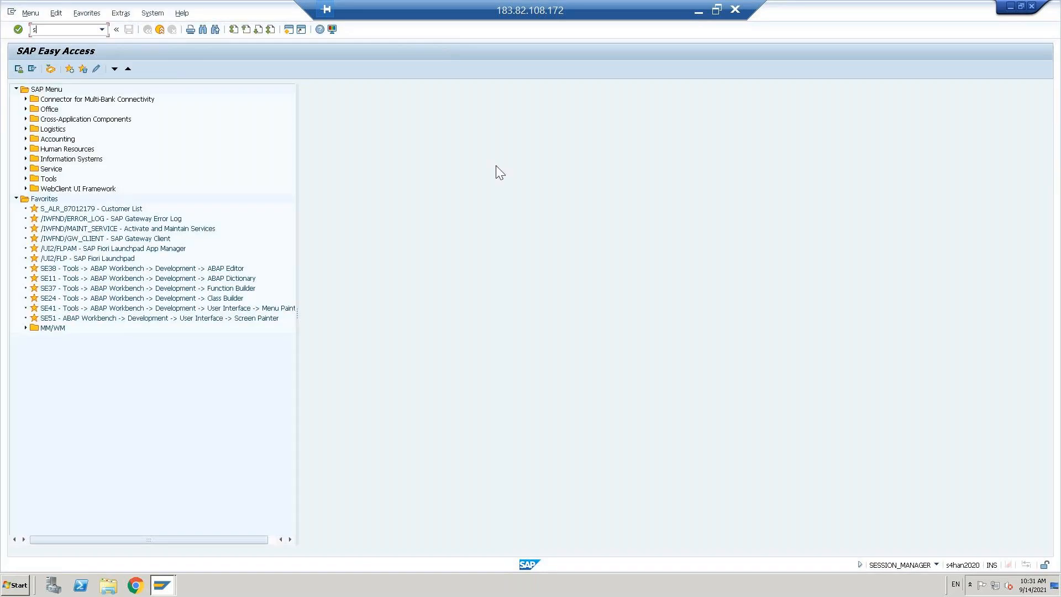
Step: In F110, load the 13.09.2021 PAY1 payment run
{"action": "type", "text": "f11"}
{"action": "key", "text": "Return"}
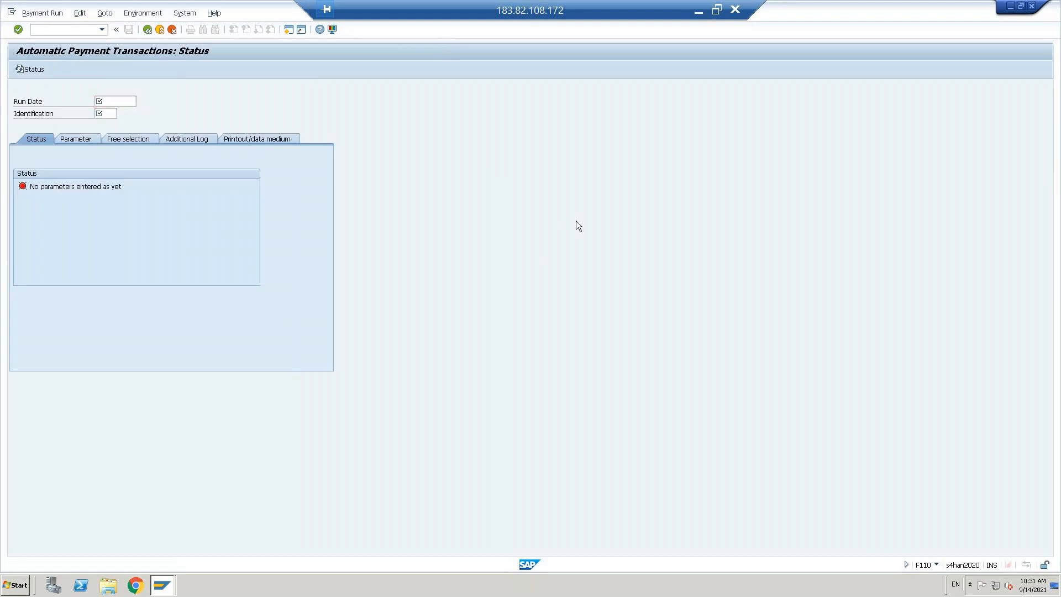
{"action": "key", "text": "F4"}
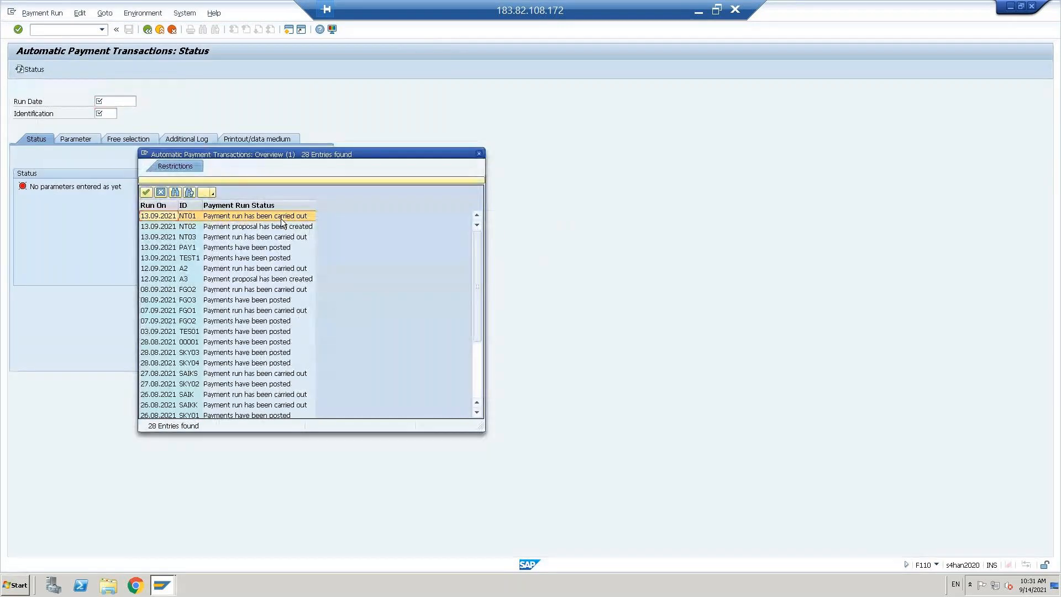
{"action": "left_click", "coordinate": [184, 250]}
{"action": "double_click", "coordinate": [184, 250]}
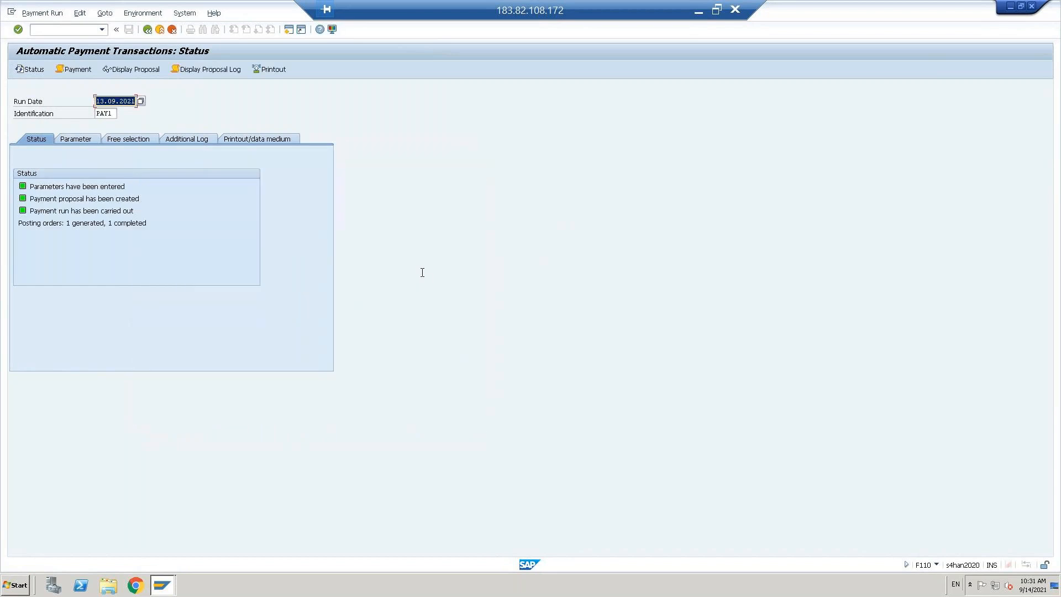
Step: Review the PAY1 print job log and payment run job log, returning to the status screen
{"action": "left_click", "coordinate": [78, 72]}
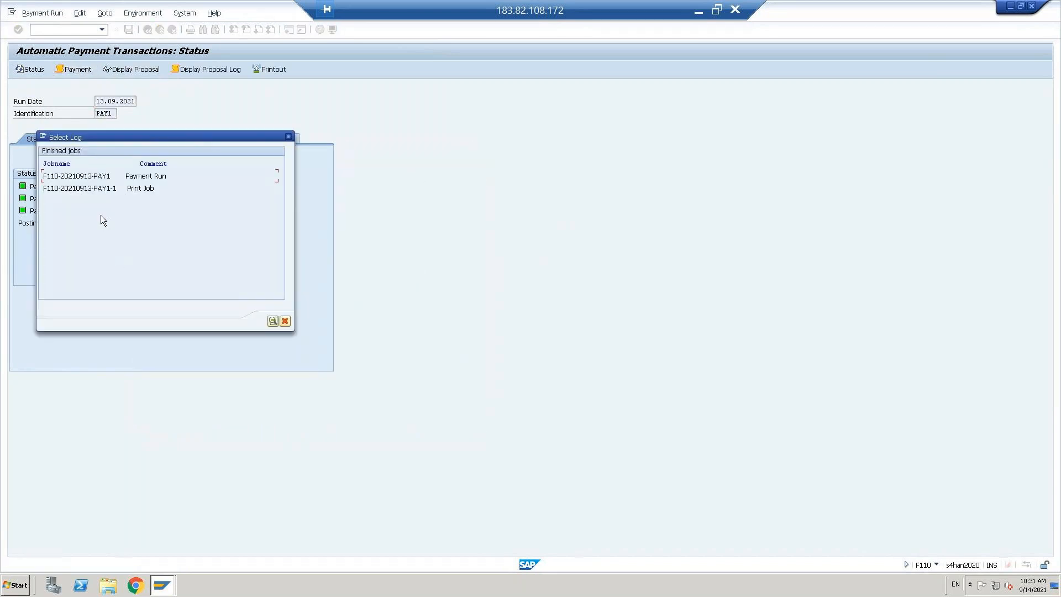
{"action": "double_click", "coordinate": [90, 187]}
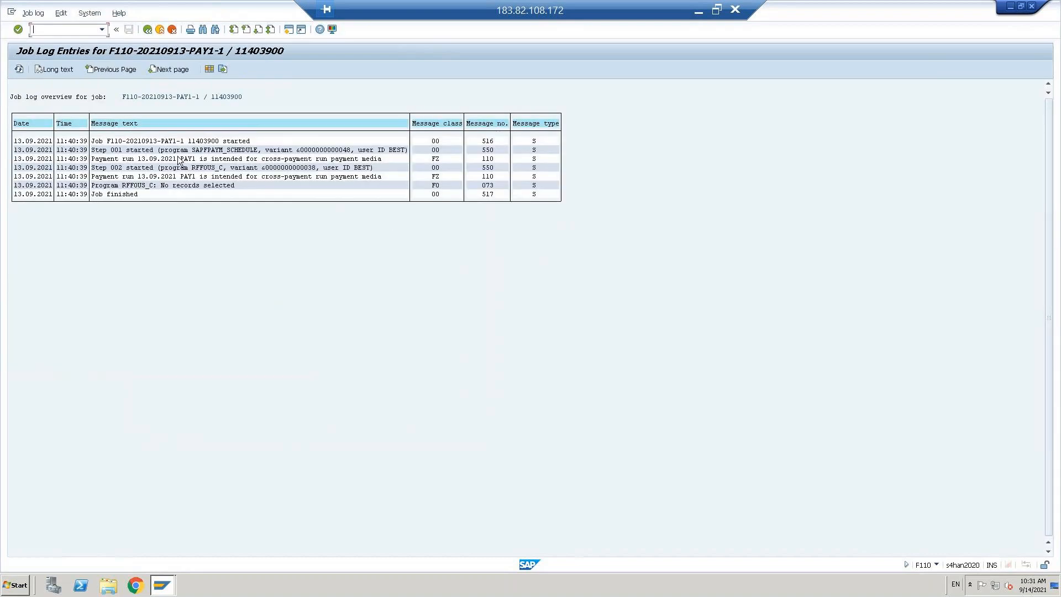
{"action": "left_click", "coordinate": [150, 32]}
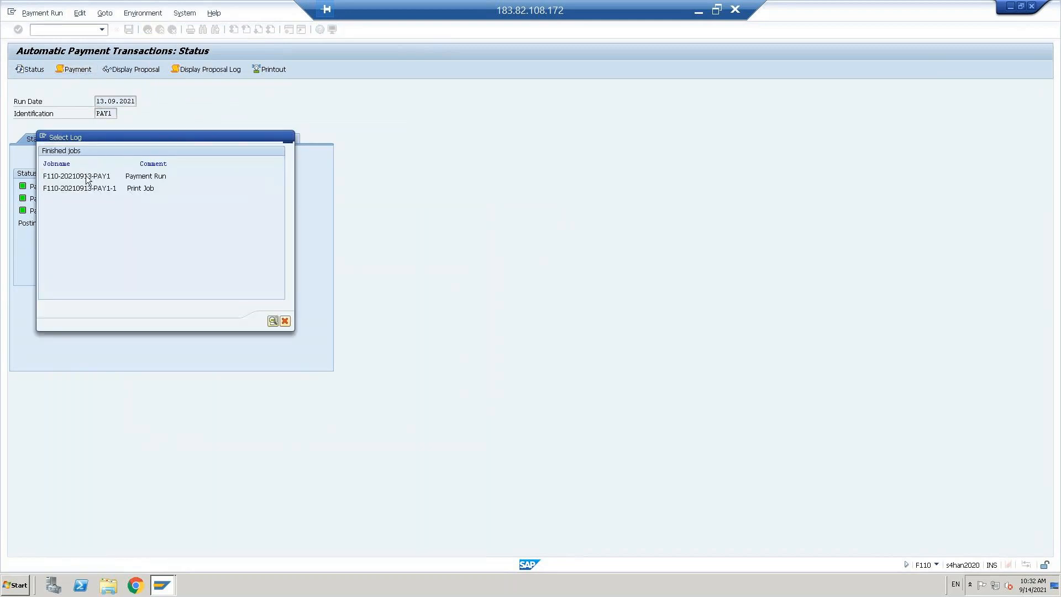
{"action": "double_click", "coordinate": [86, 177]}
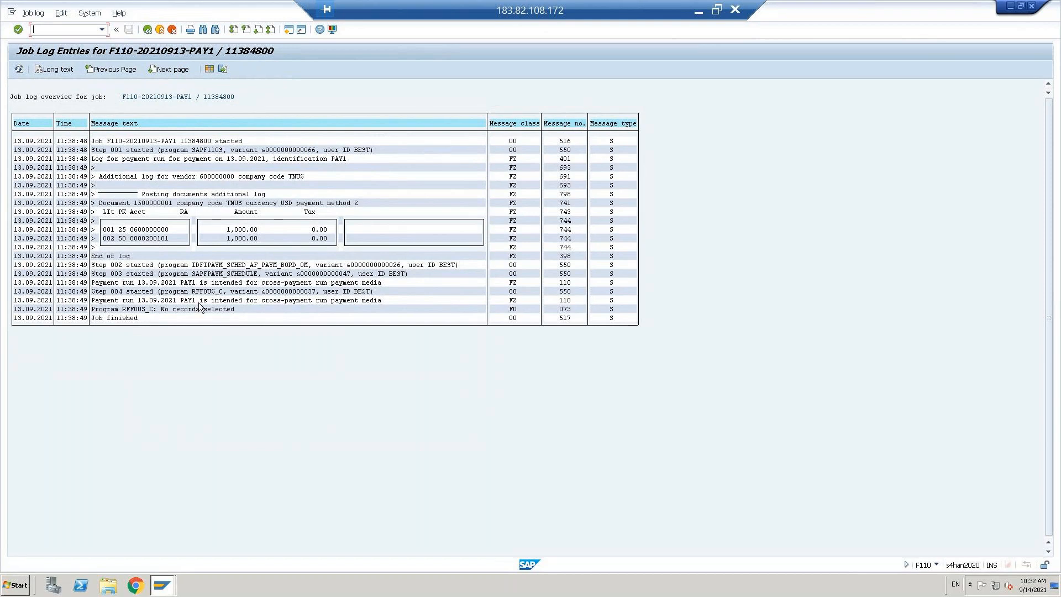
{"action": "left_click", "coordinate": [148, 29]}
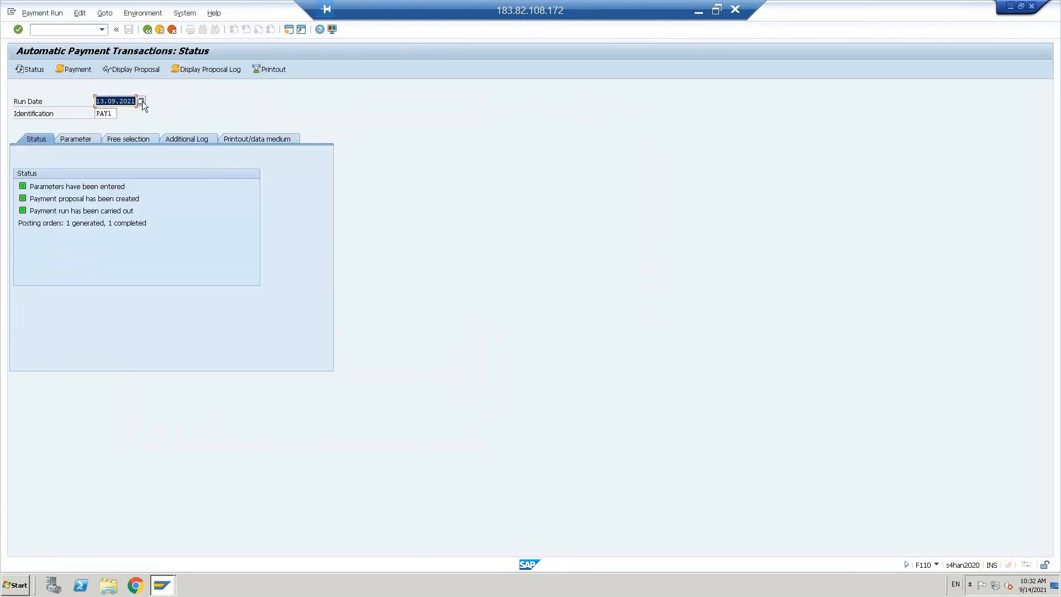
Step: Load the 13.09.2021 TEST1 payment run and view its print job log
{"action": "left_click", "coordinate": [141, 101]}
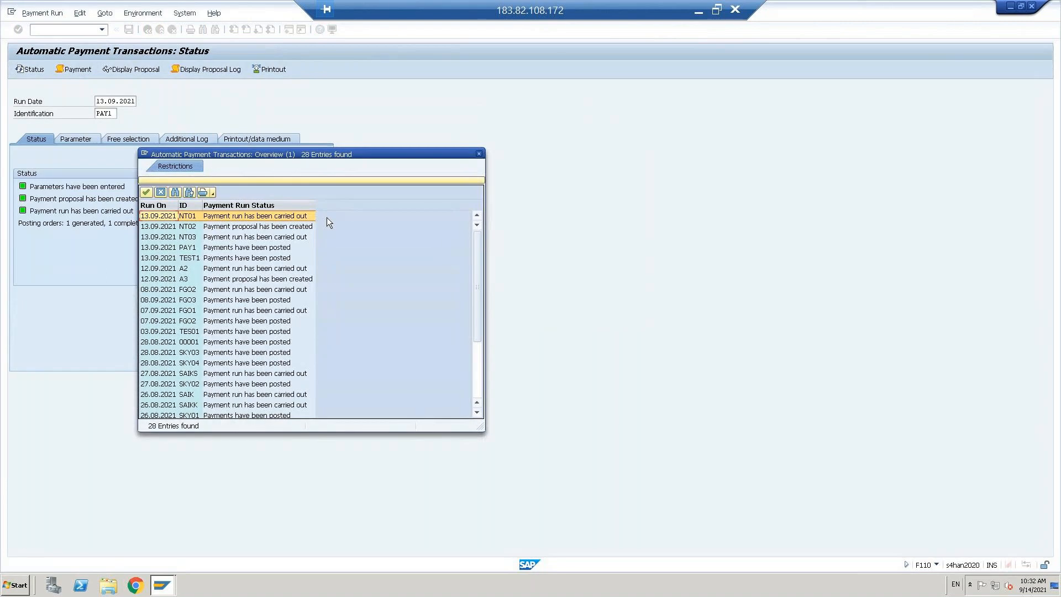
{"action": "left_click", "coordinate": [215, 258]}
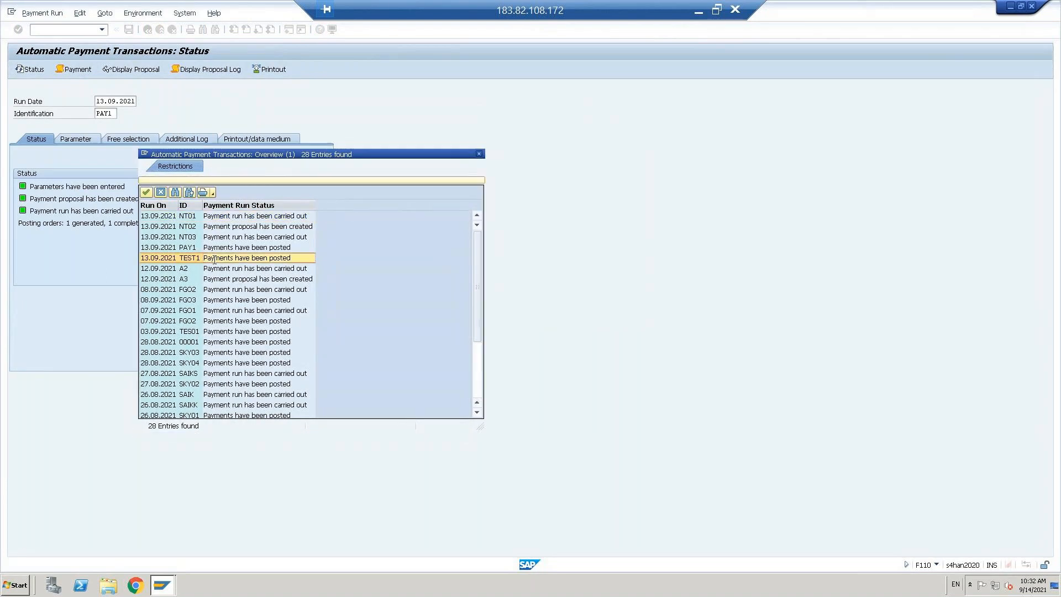
{"action": "double_click", "coordinate": [215, 258]}
{"action": "left_click", "coordinate": [71, 69]}
{"action": "double_click", "coordinate": [97, 187]}
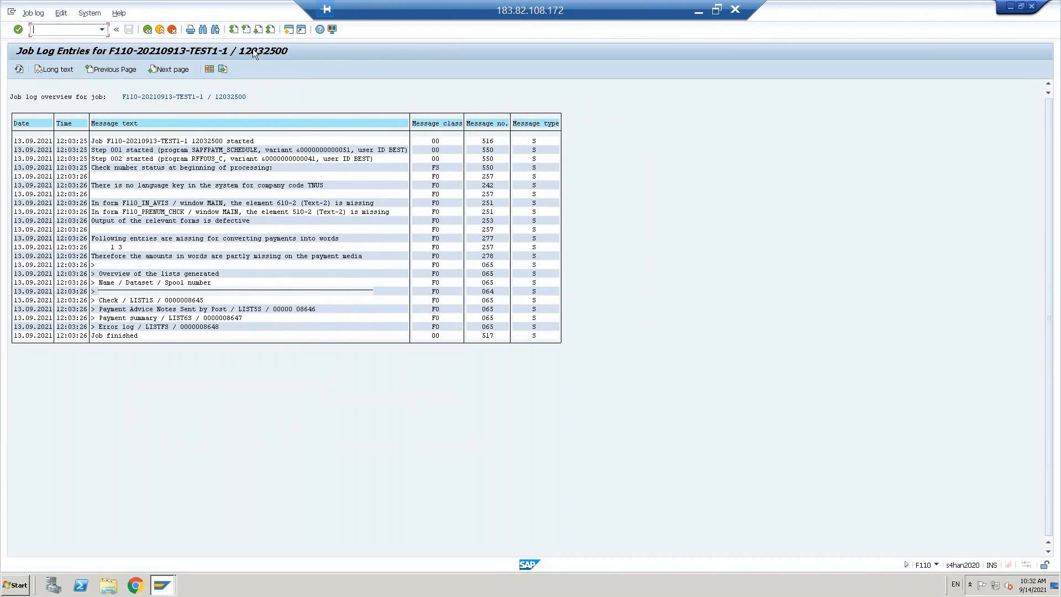
{"action": "left_click", "coordinate": [147, 29]}
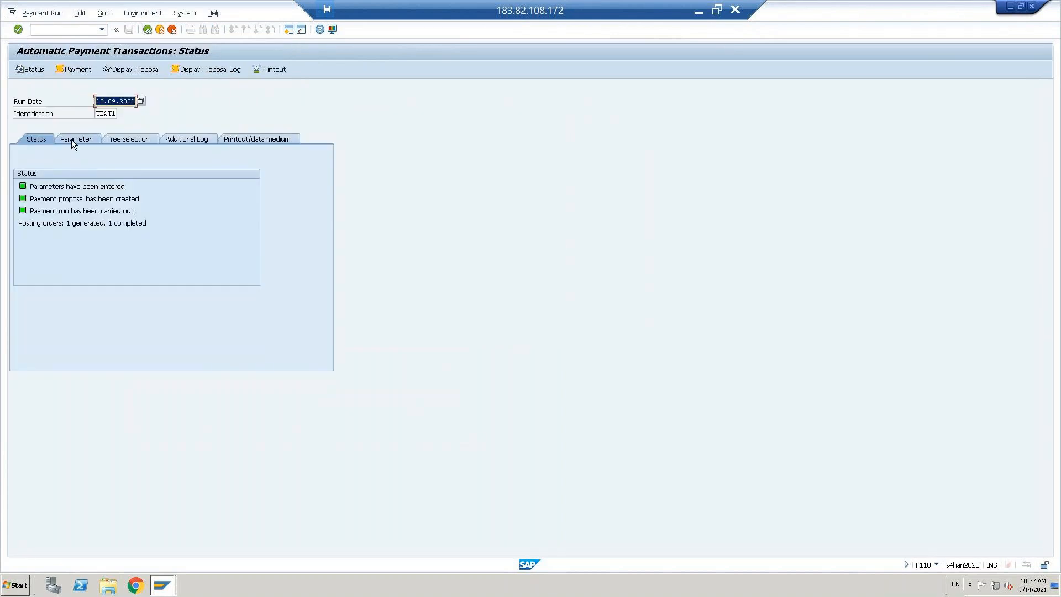
{"action": "left_click", "coordinate": [71, 140]}
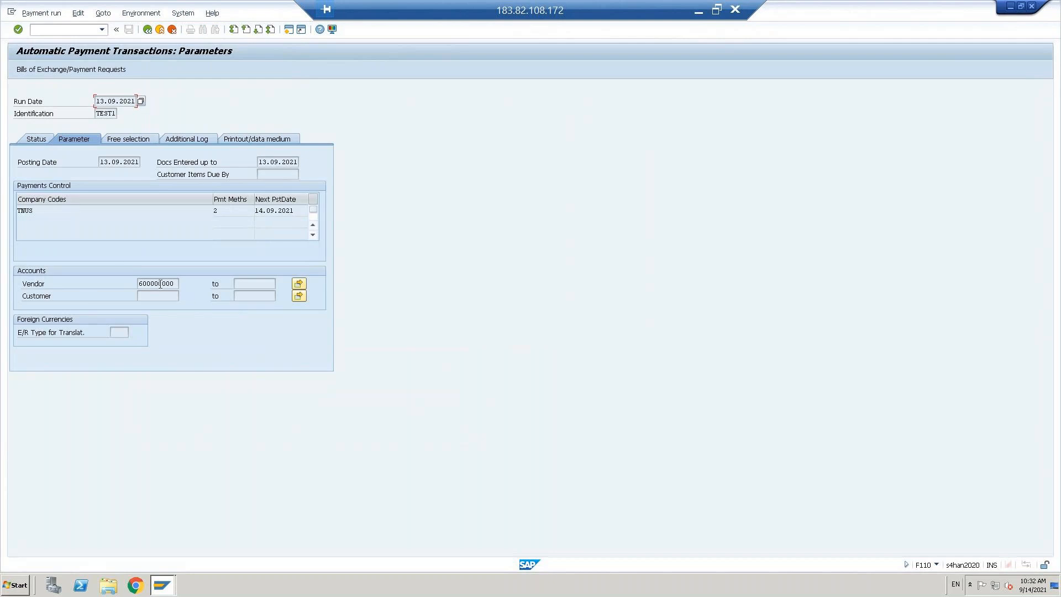
{"action": "left_click", "coordinate": [32, 138]}
{"action": "key", "text": "Return"}
{"action": "key", "text": "Return"}
{"action": "key", "text": "ctrl+c"}
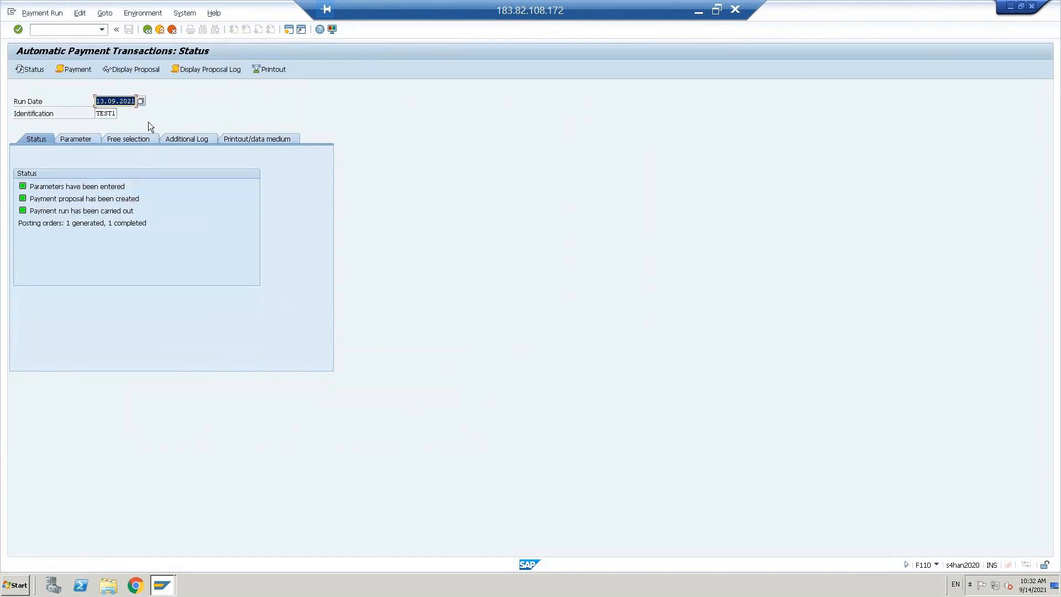
{"action": "left_click", "coordinate": [71, 70]}
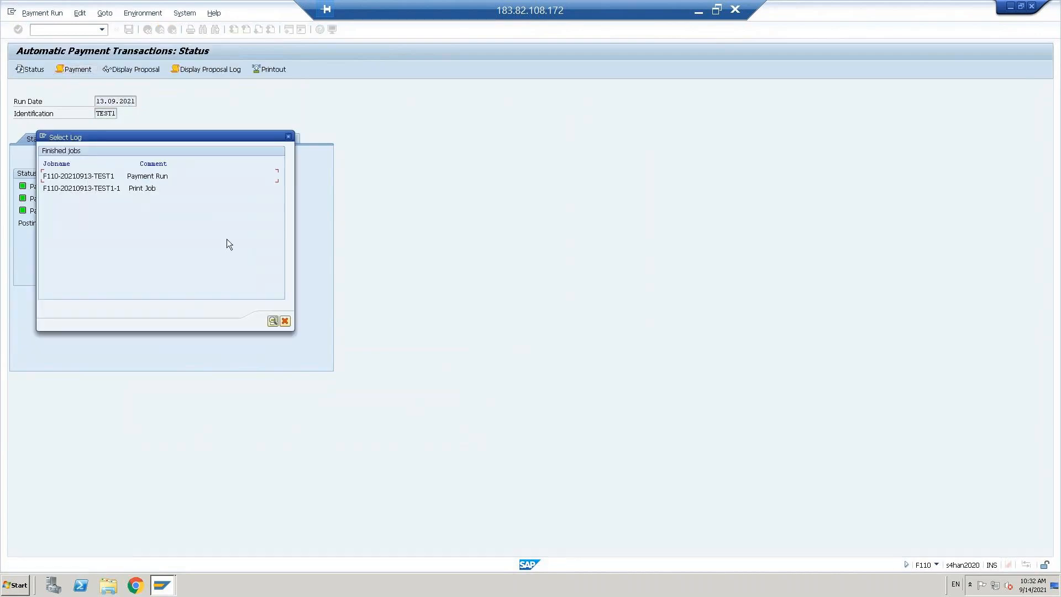
{"action": "double_click", "coordinate": [78, 191]}
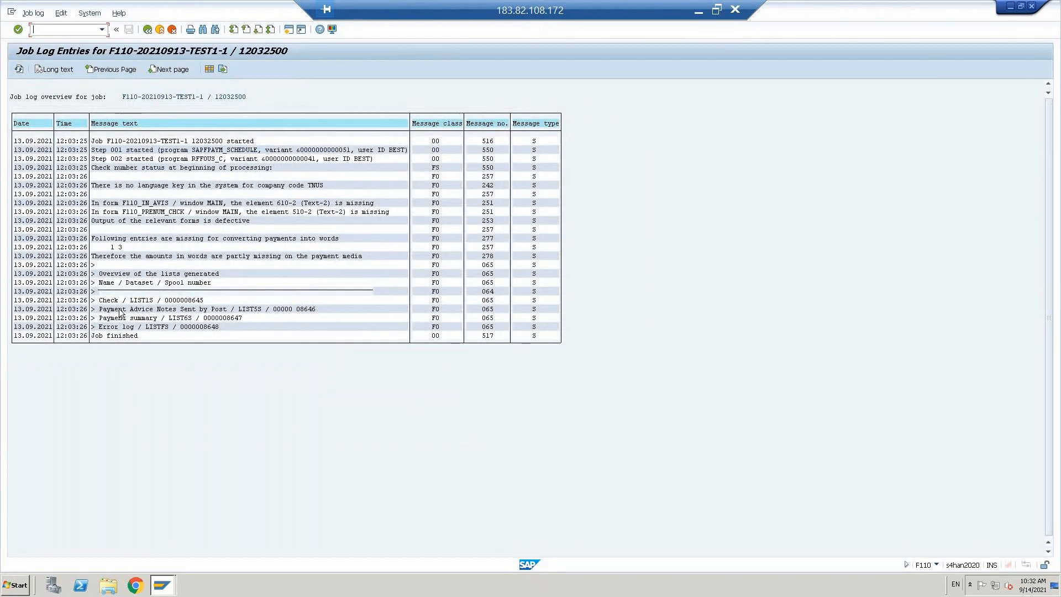
{"action": "left_click", "coordinate": [183, 301]}
{"action": "left_click", "coordinate": [143, 309]}
{"action": "left_click_drag", "start_coordinate": [157, 319], "coordinate": [291, 305]}
{"action": "left_click", "coordinate": [289, 30]}
Step: In SP01, set the Created On start date to 13.09.2021 and run the selection
{"action": "type", "text": "sp01"}
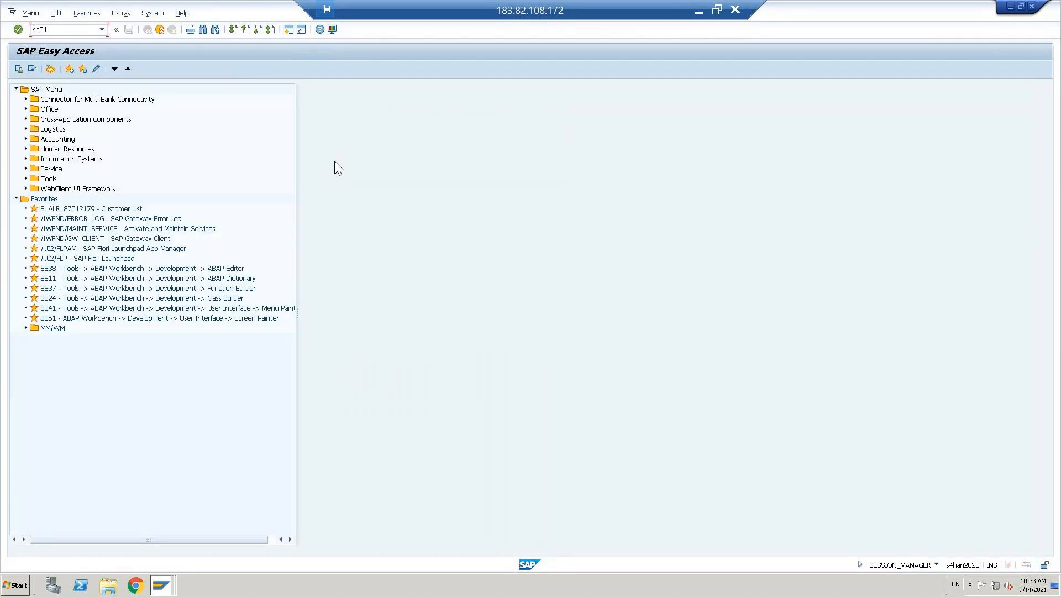
{"action": "key", "text": "Return"}
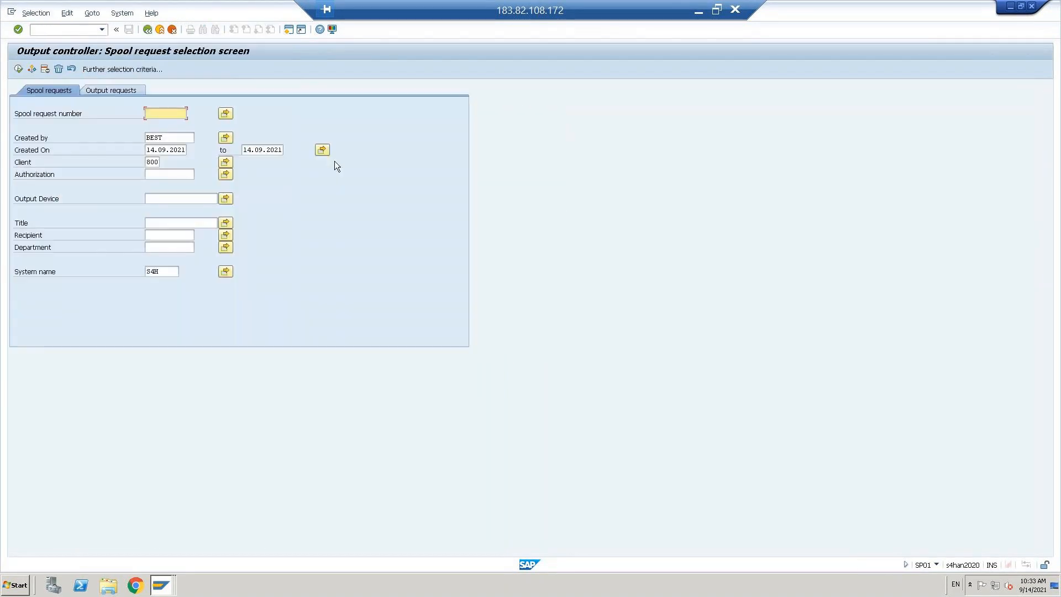
{"action": "left_click", "coordinate": [150, 149]}
{"action": "key", "text": "shift+Right"}
{"action": "type", "text": "3"}
{"action": "key", "text": "F8"}
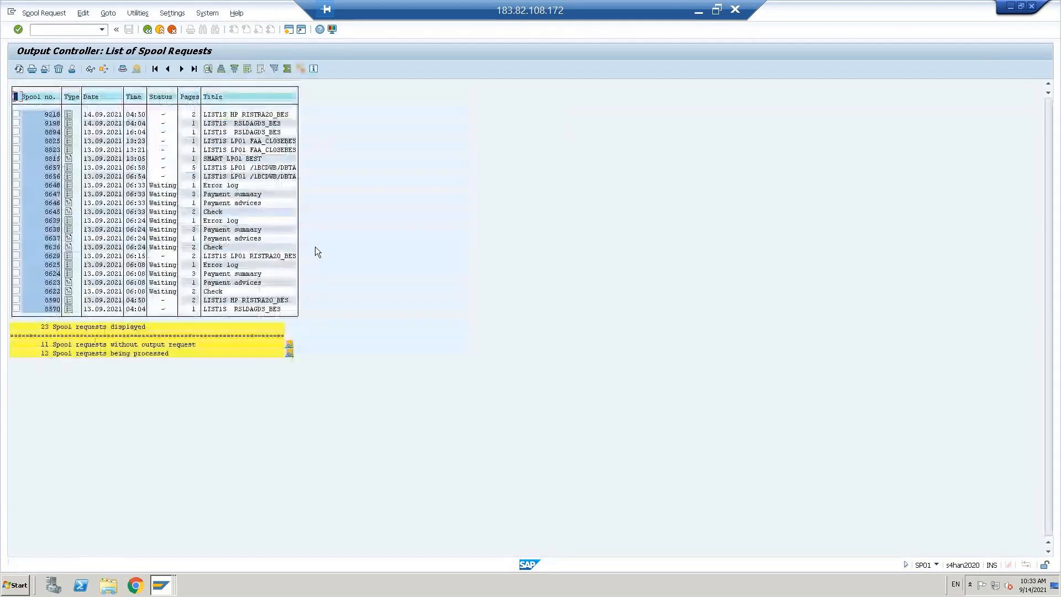
Step: Add 13.09.2021 as the end date and list the 21 matching spool requests
{"action": "left_click", "coordinate": [147, 30]}
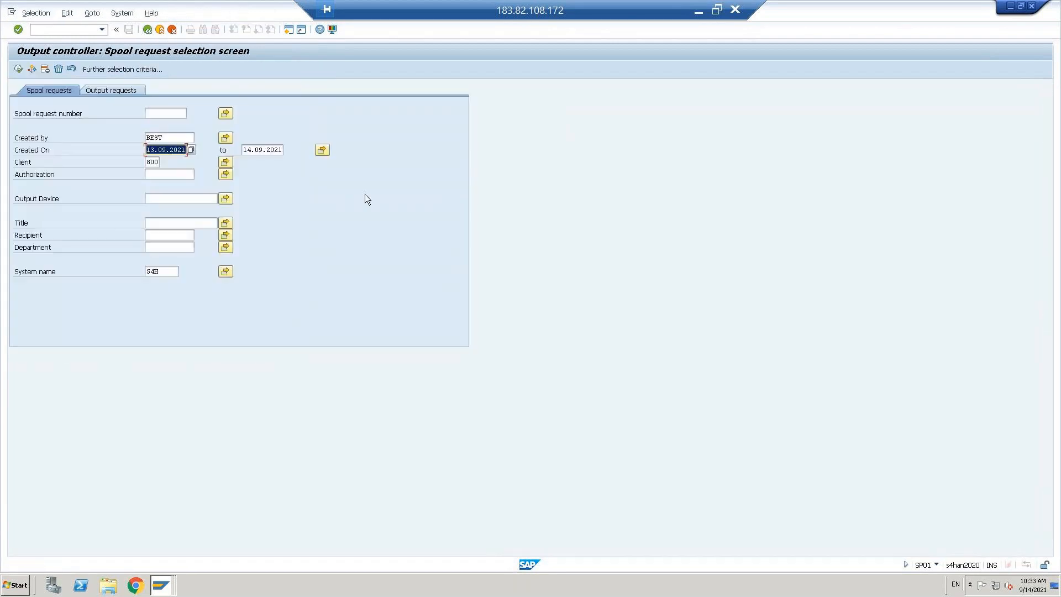
{"action": "key", "text": "Tab"}
{"action": "key", "text": "ctrl+v"}
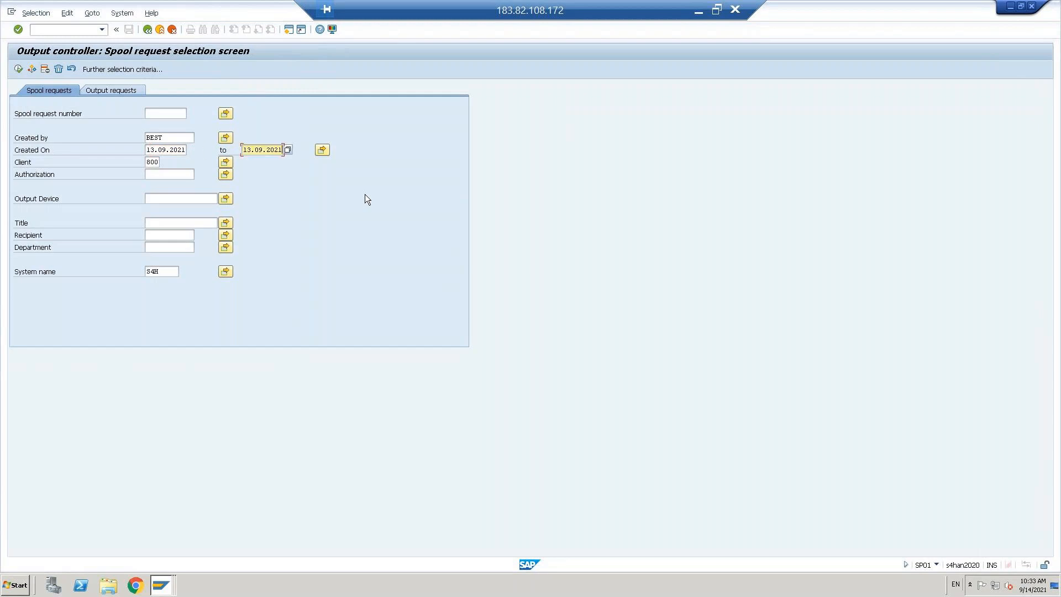
{"action": "key", "text": "F8"}
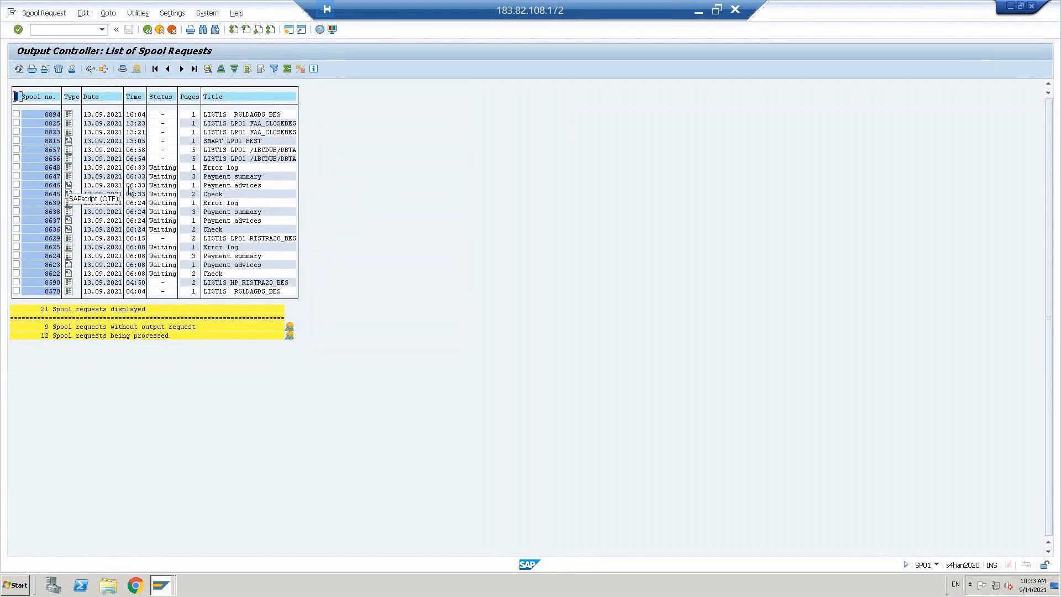
{"action": "left_click", "coordinate": [68, 186]}
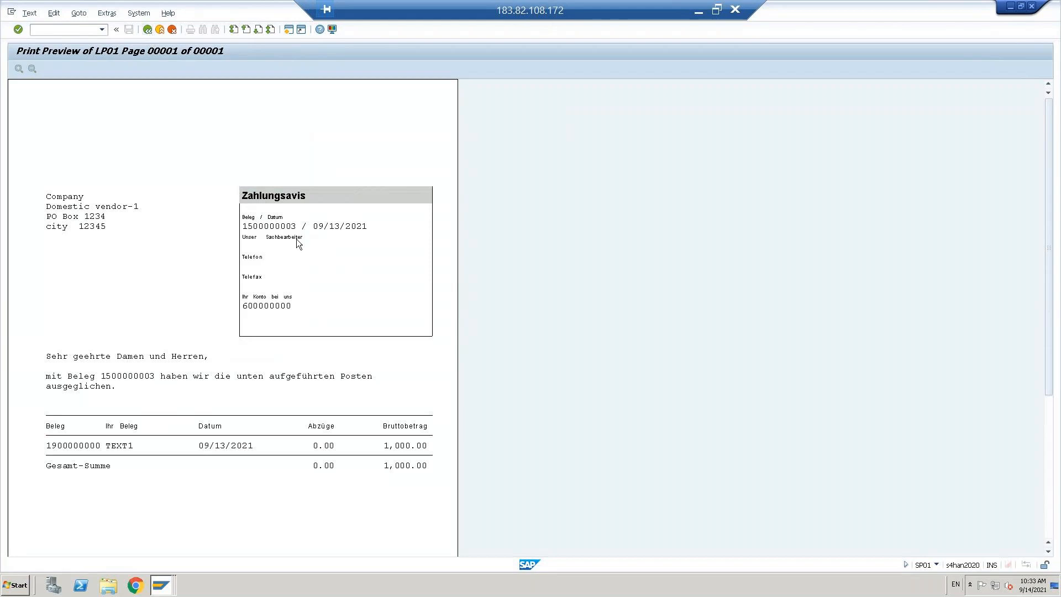
{"action": "left_click", "coordinate": [148, 29]}
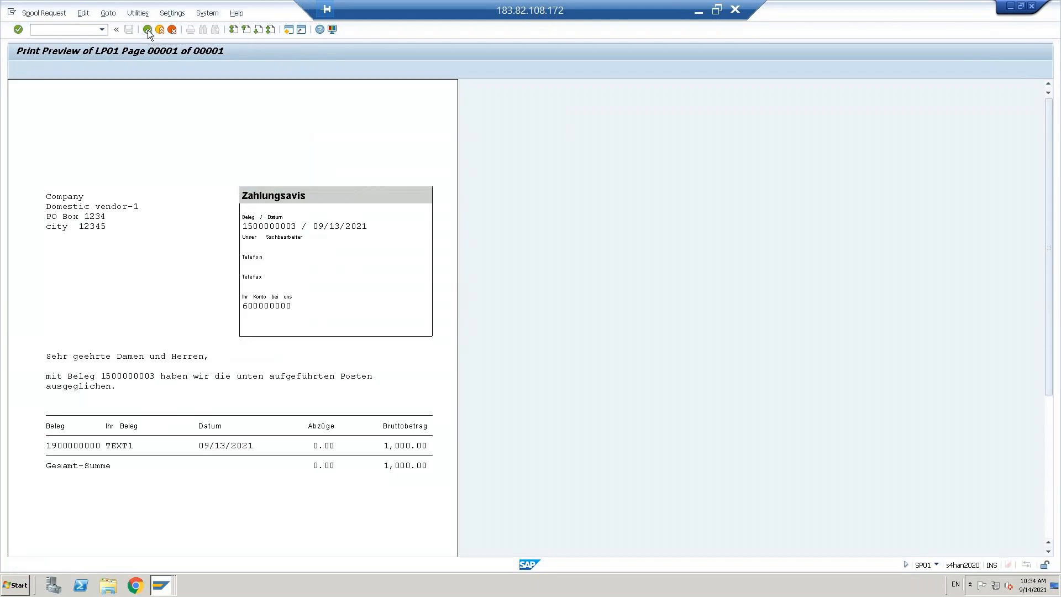
{"action": "left_click", "coordinate": [148, 30]}
{"action": "left_click", "coordinate": [69, 195]}
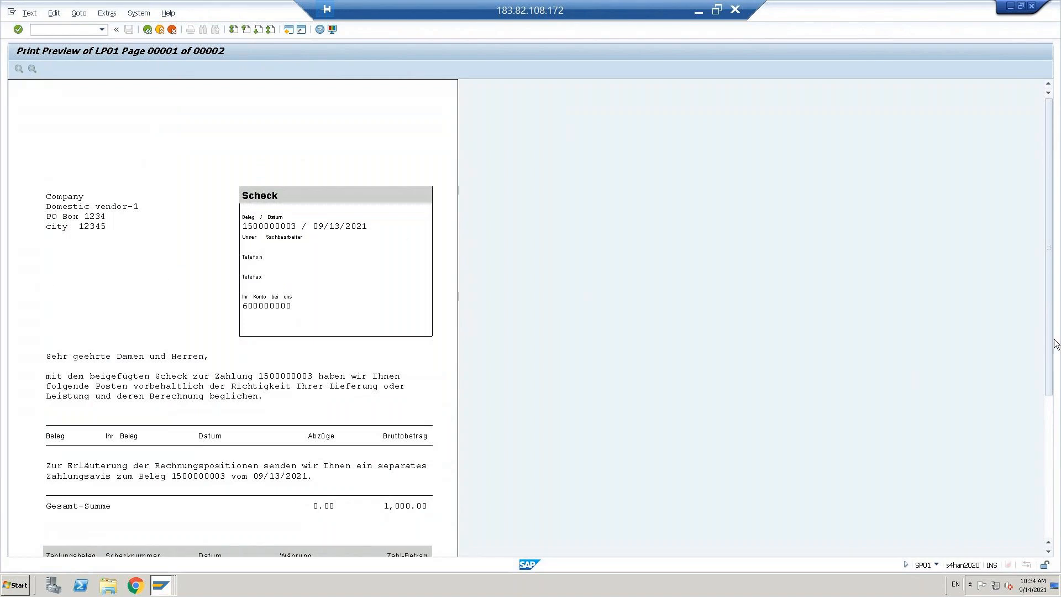
{"action": "scroll", "coordinate": [341, 464], "scroll_direction": "down", "scroll_amount": 5}
{"action": "scroll", "coordinate": [342, 464], "scroll_direction": "down", "scroll_amount": 3}
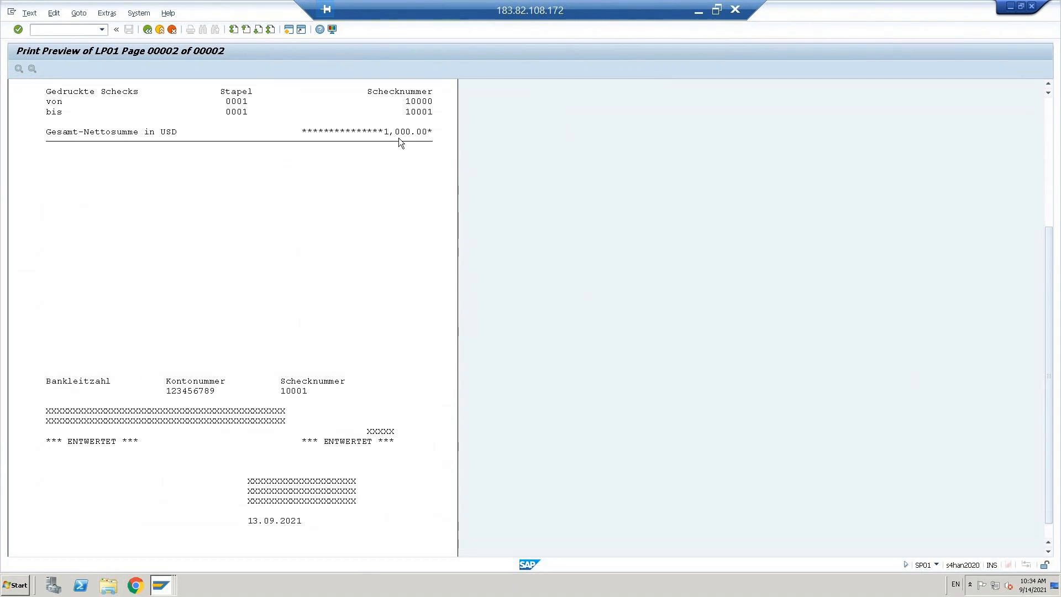
{"action": "left_click", "coordinate": [147, 31]}
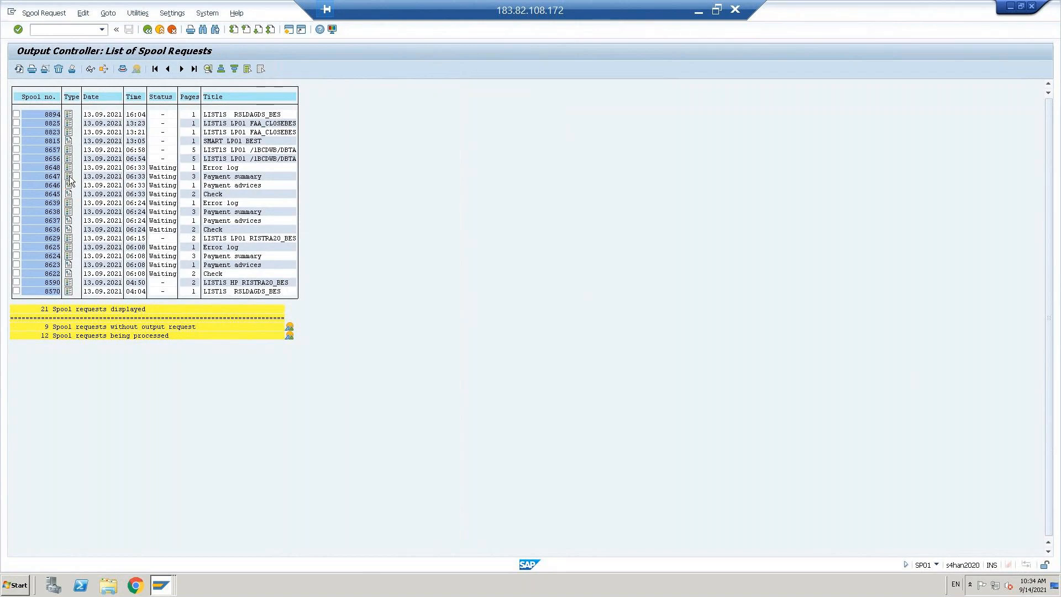
{"action": "left_click", "coordinate": [69, 175]}
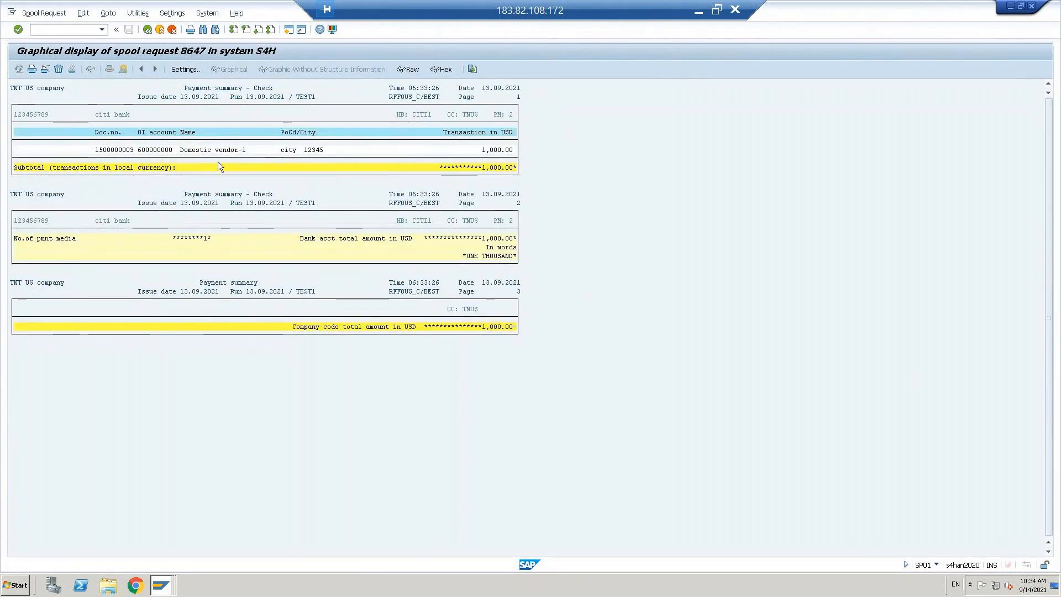
{"action": "left_click", "coordinate": [188, 151]}
{"action": "left_click", "coordinate": [109, 150]}
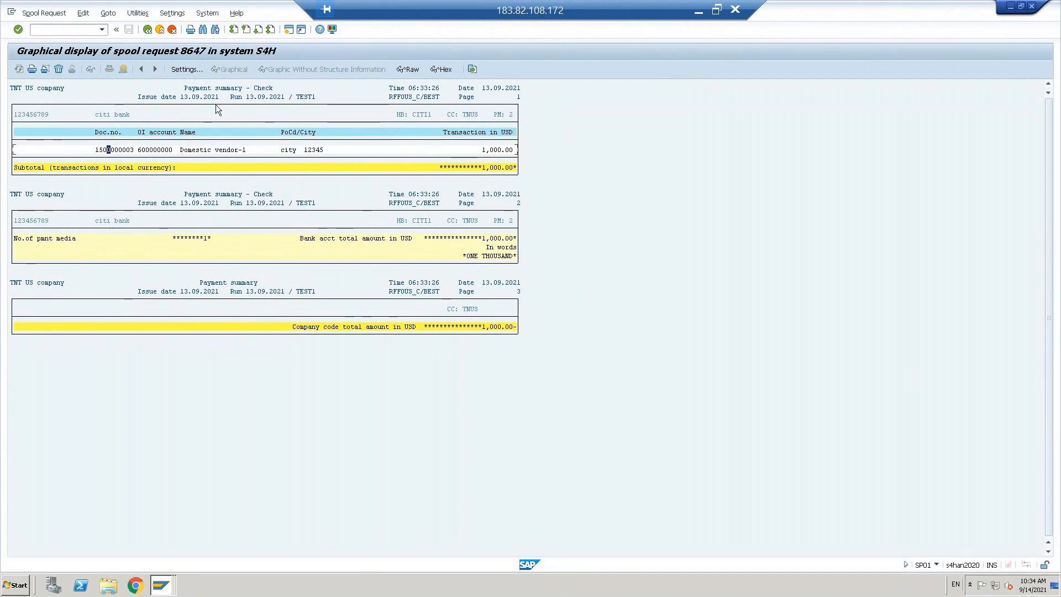
{"action": "left_click", "coordinate": [159, 30]}
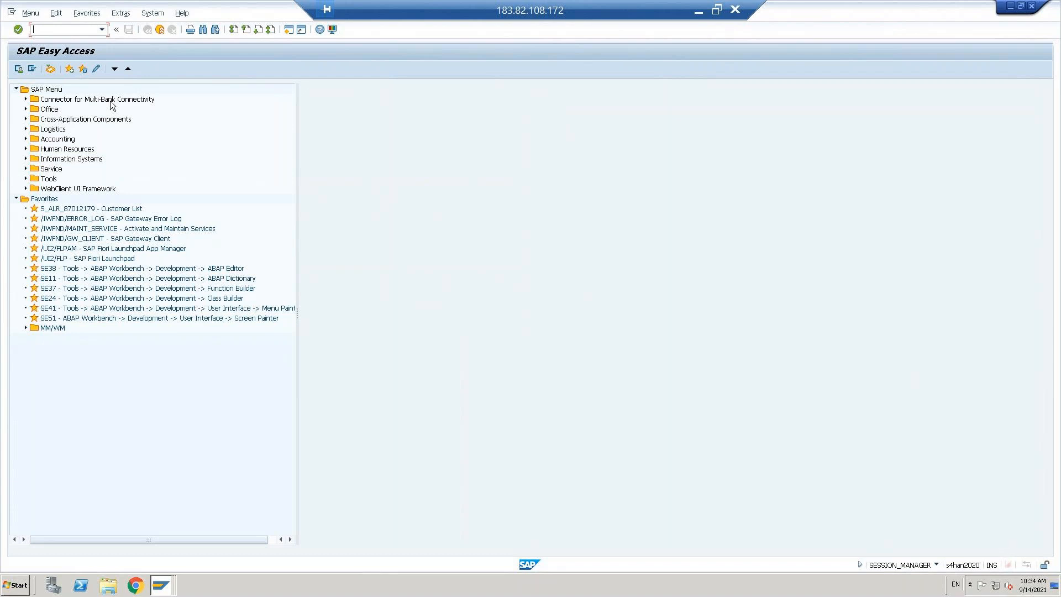
Step: Run FBL1N for company code TNUS showing all vendor items
{"action": "type", "text": "fbl1n"}
{"action": "key", "text": "Return"}
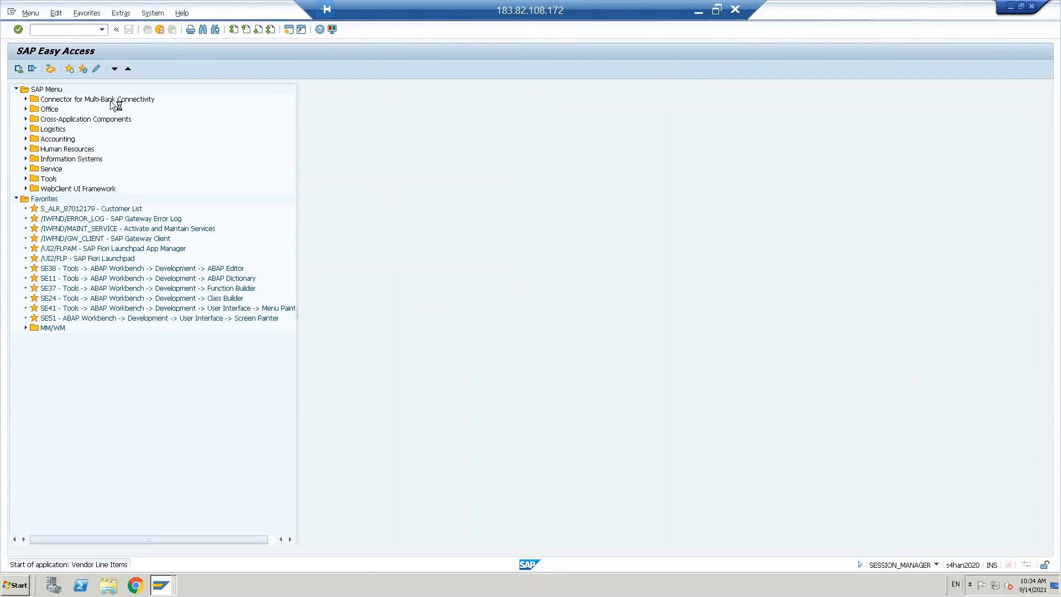
{"action": "left_click", "coordinate": [147, 113]}
{"action": "type", "text": "tnus"}
{"action": "key", "text": "Return"}
{"action": "key", "text": "F8"}
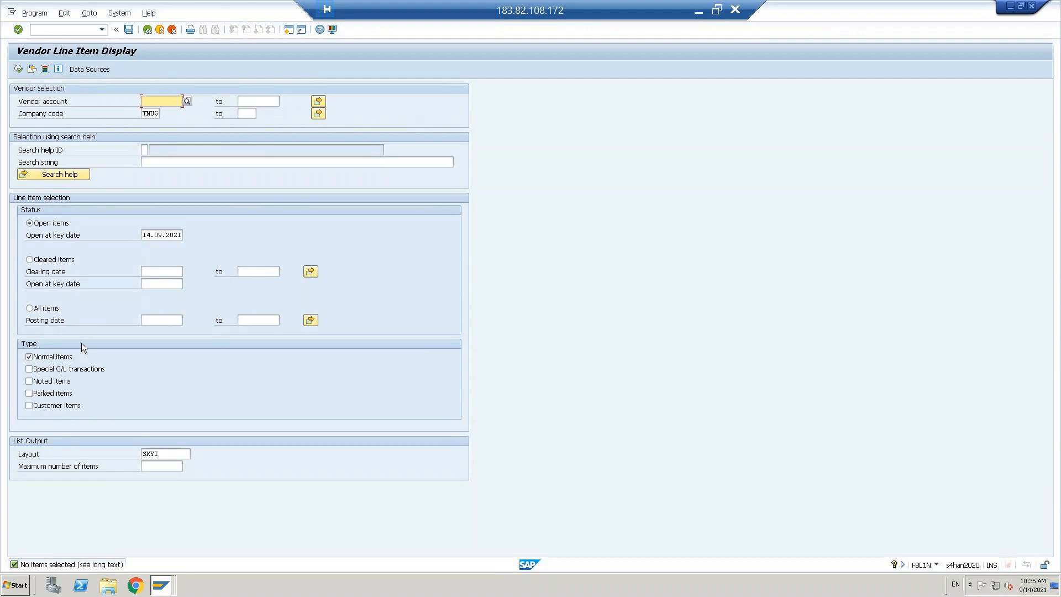
{"action": "left_click", "coordinate": [30, 308]}
{"action": "key", "text": "F8"}
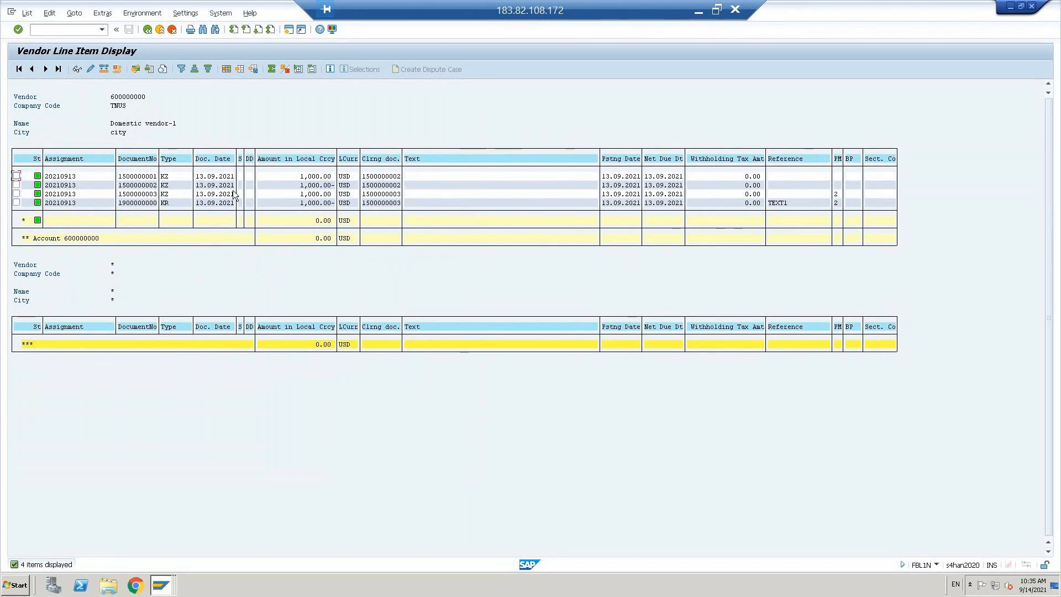
{"action": "left_click", "coordinate": [220, 203]}
{"action": "left_click_drag", "start_coordinate": [197, 176], "coordinate": [257, 187]}
{"action": "left_click", "coordinate": [257, 187]}
{"action": "left_click", "coordinate": [363, 194]}
{"action": "left_click_drag", "start_coordinate": [379, 203], "coordinate": [406, 211]}
{"action": "key", "text": "alt+Tab"}
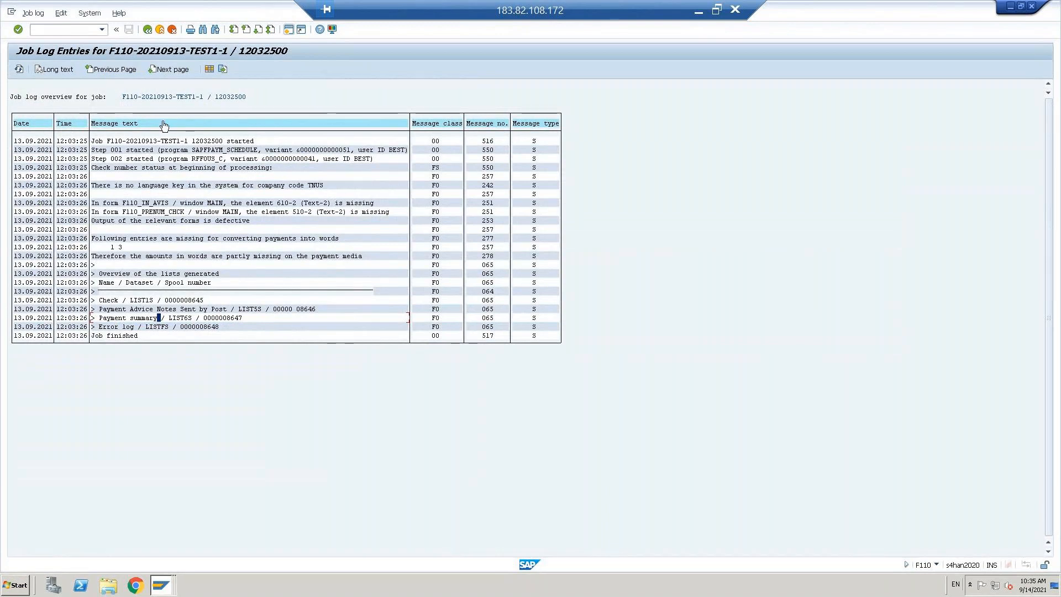
{"action": "left_click", "coordinate": [148, 32]}
{"action": "left_click", "coordinate": [76, 70]}
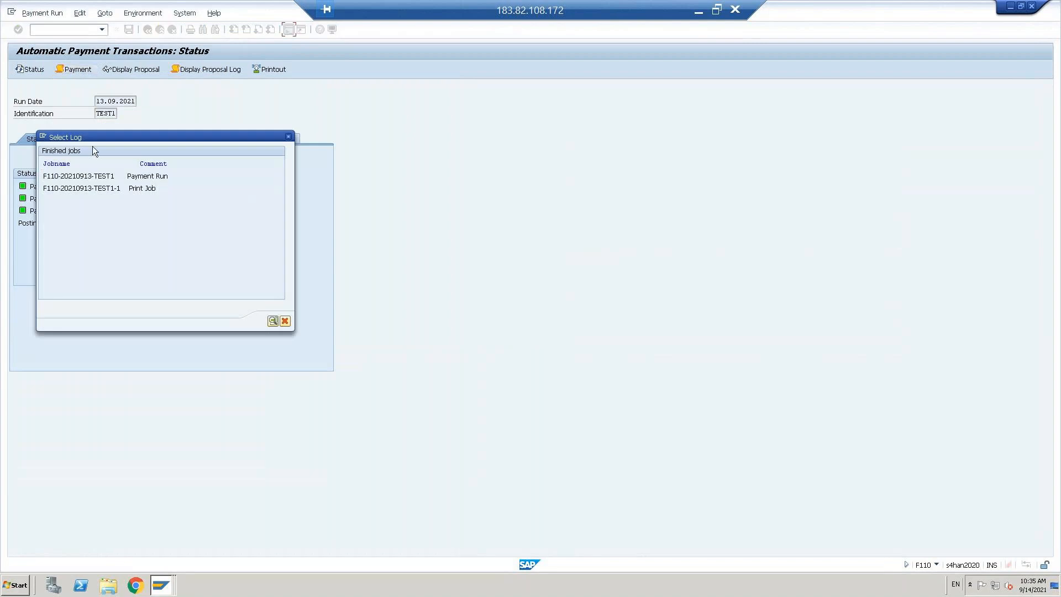
{"action": "double_click", "coordinate": [85, 176]}
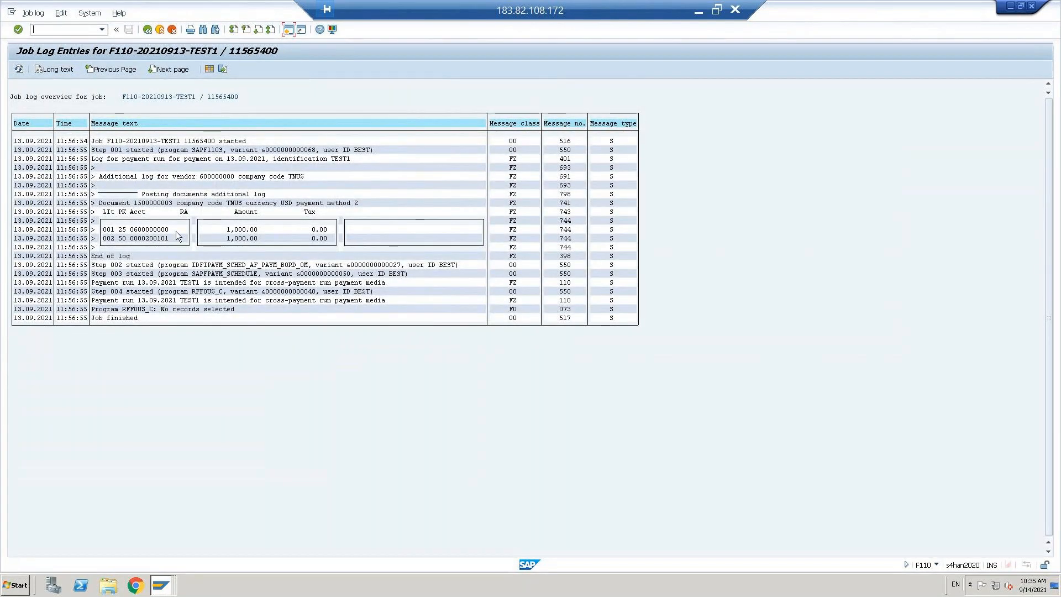
{"action": "left_click", "coordinate": [137, 204]}
{"action": "key", "text": "F2"}
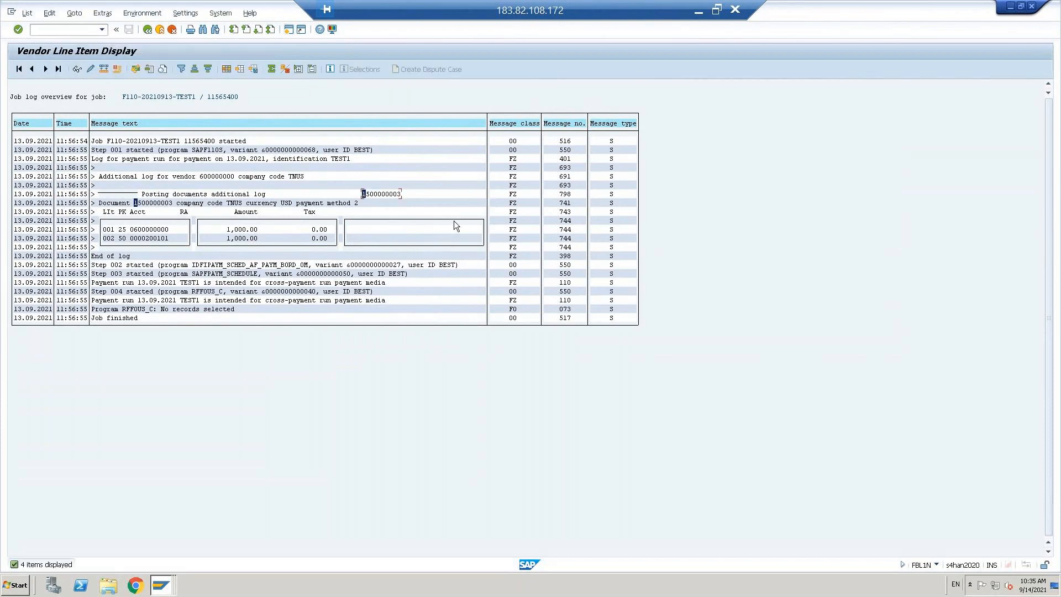
{"action": "left_click", "coordinate": [163, 204]}
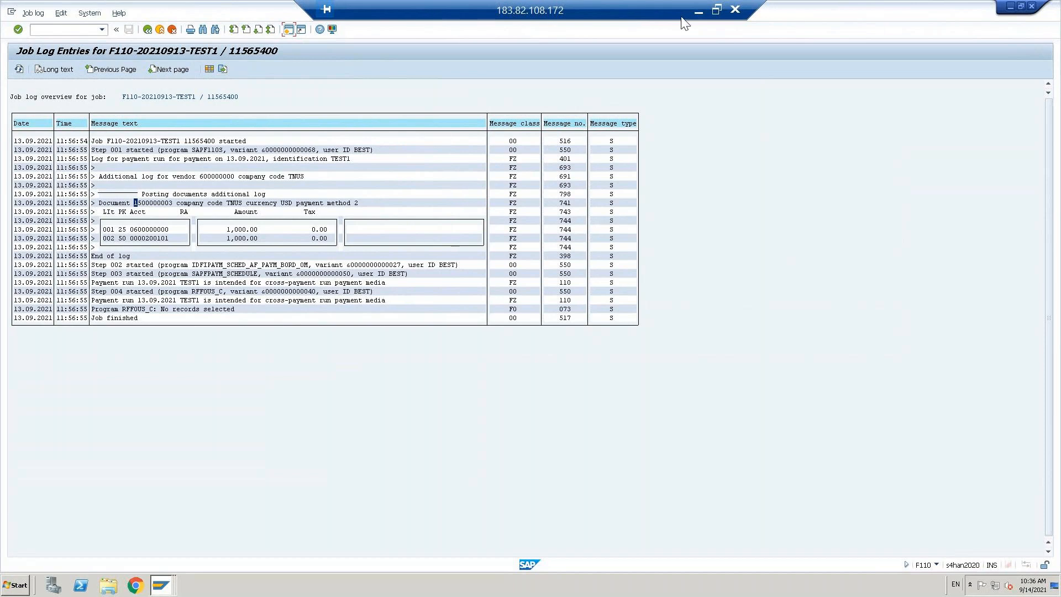
{"action": "left_click", "coordinate": [148, 29]}
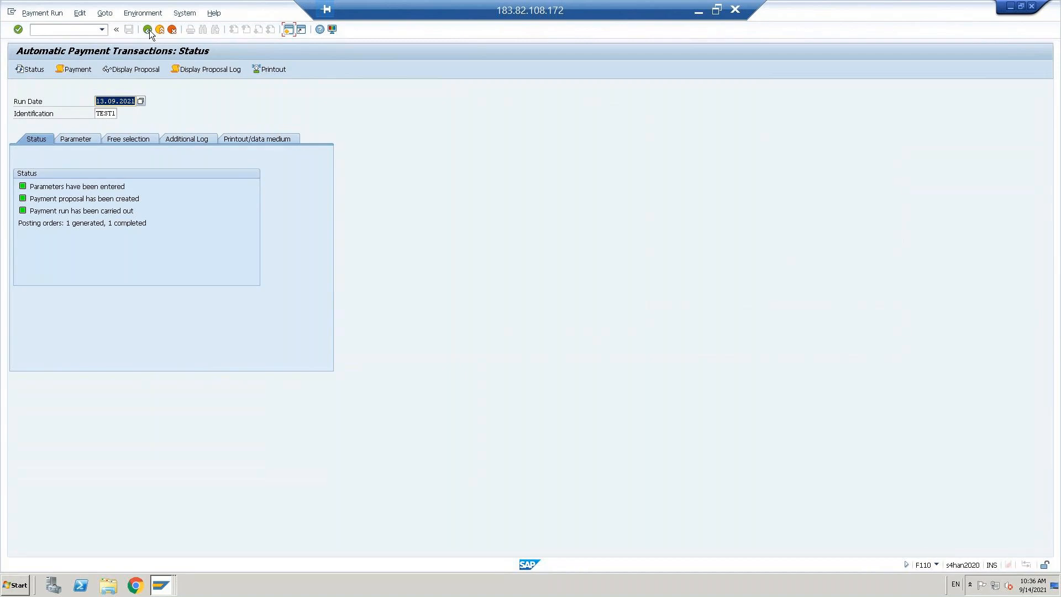
Step: Go back from the TEST1 status screen to the SAP Easy Access menu
{"action": "left_click", "coordinate": [149, 30]}
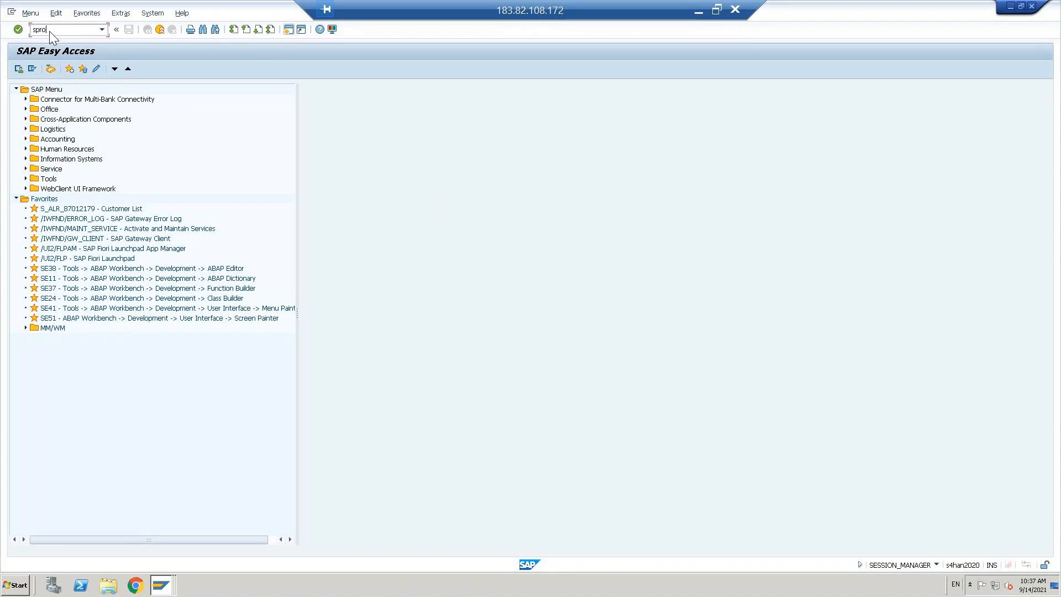
Step: In the SPRO Reference IMG, expand Financial Accounting down to Preparations for Creating Customer Master Data
{"action": "key", "text": "Return"}
{"action": "left_click", "coordinate": [58, 71]}
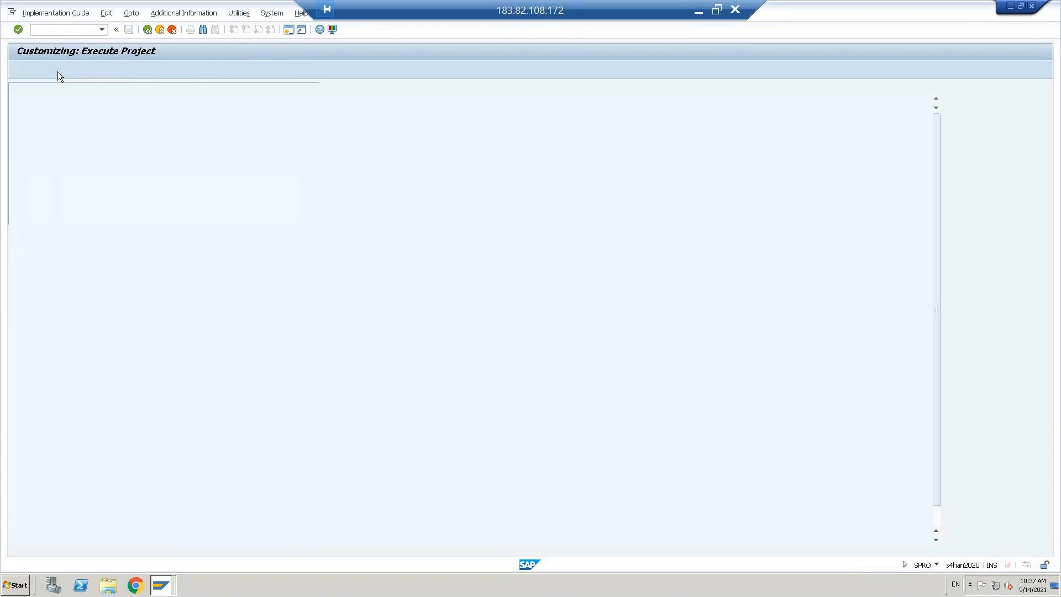
{"action": "double_click", "coordinate": [86, 190]}
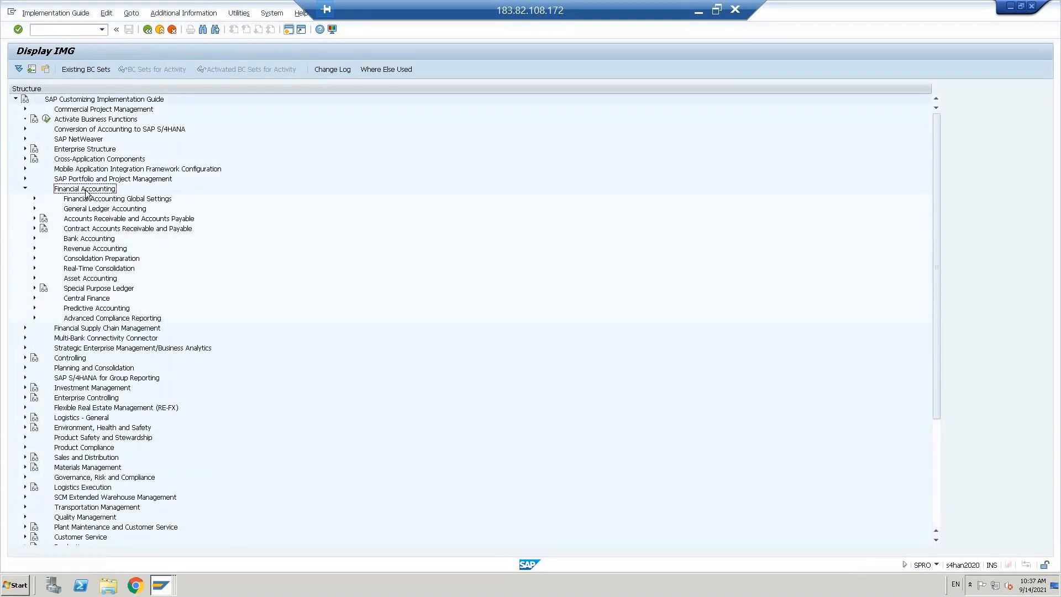
{"action": "key", "text": "Right"}
{"action": "key", "text": "Down"}
{"action": "key", "text": "Right"}
{"action": "key", "text": "Down"}
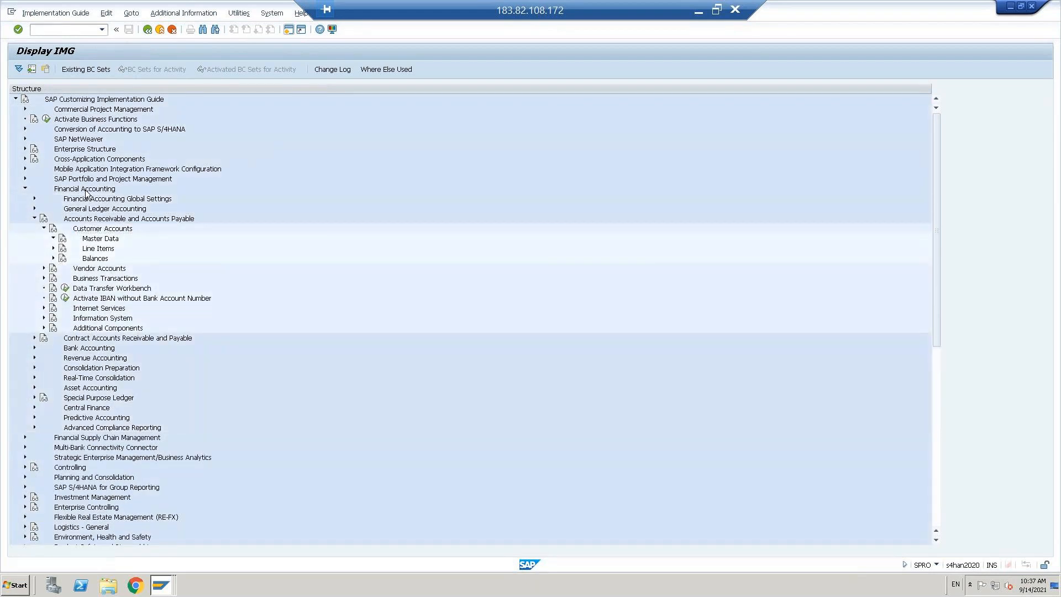
{"action": "key", "text": "Right"}
{"action": "key", "text": "Down"}
{"action": "key", "text": "Right"}
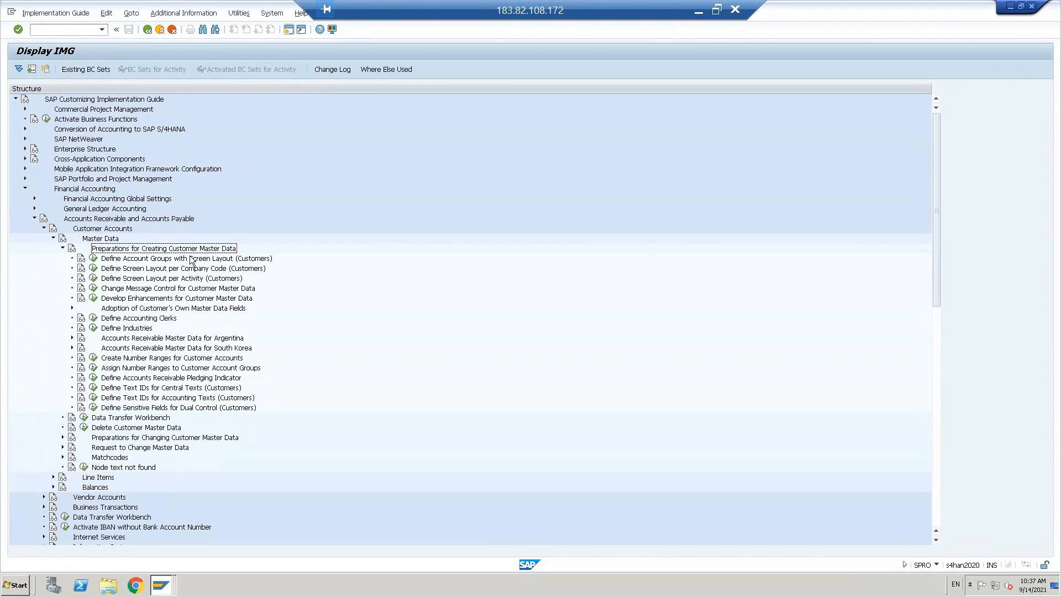
Step: Execute Define Account Groups with Screen Layout (Customers)
{"action": "left_click", "coordinate": [145, 259]}
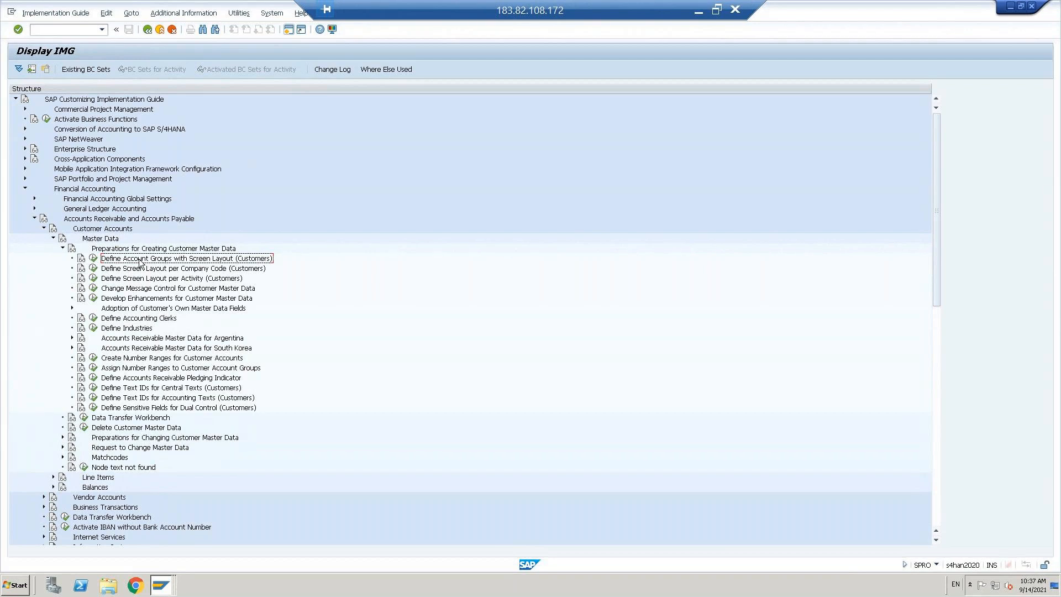
{"action": "left_click", "coordinate": [143, 368]}
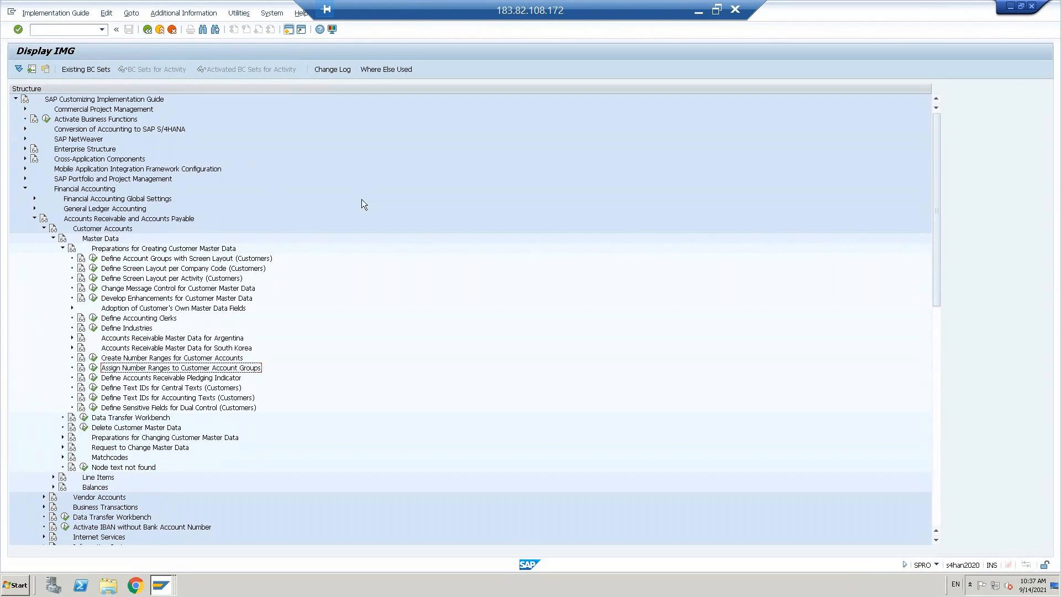
{"action": "left_click", "coordinate": [94, 259]}
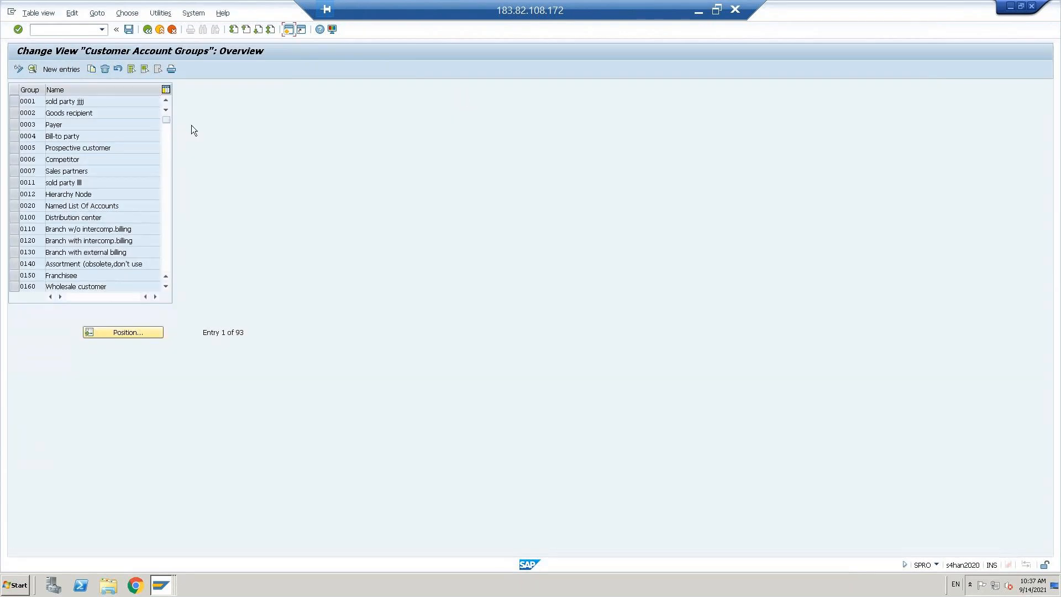
Step: Add a new account group entry DCUS with meaning 'Domestic customer'
{"action": "left_click", "coordinate": [64, 71]}
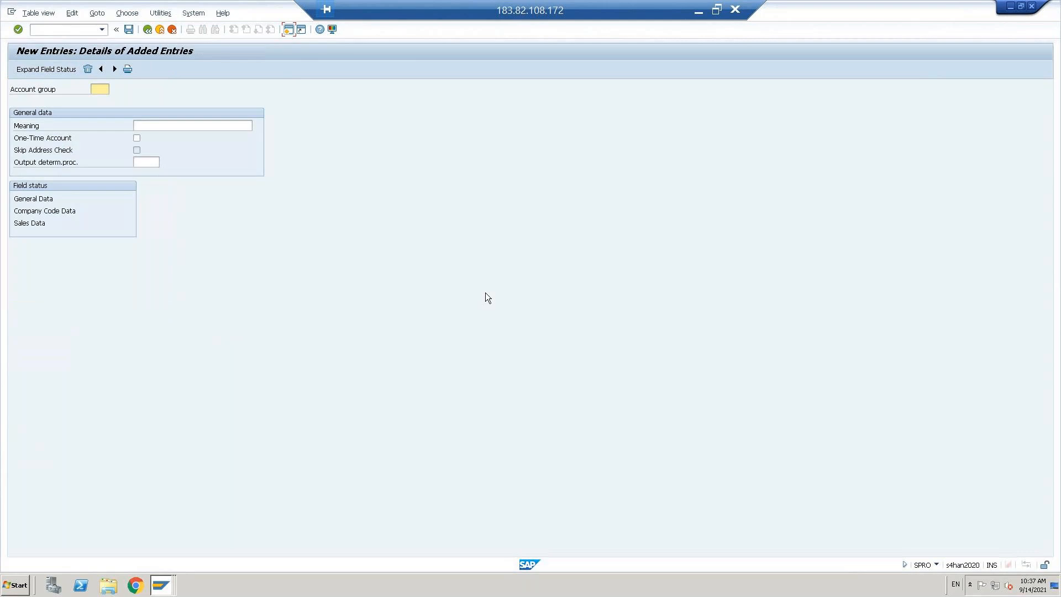
{"action": "type", "text": "d"}
{"action": "key", "text": "BackSpace"}
{"action": "key", "text": "Caps_Lock"}
{"action": "type", "text": "DCU"}
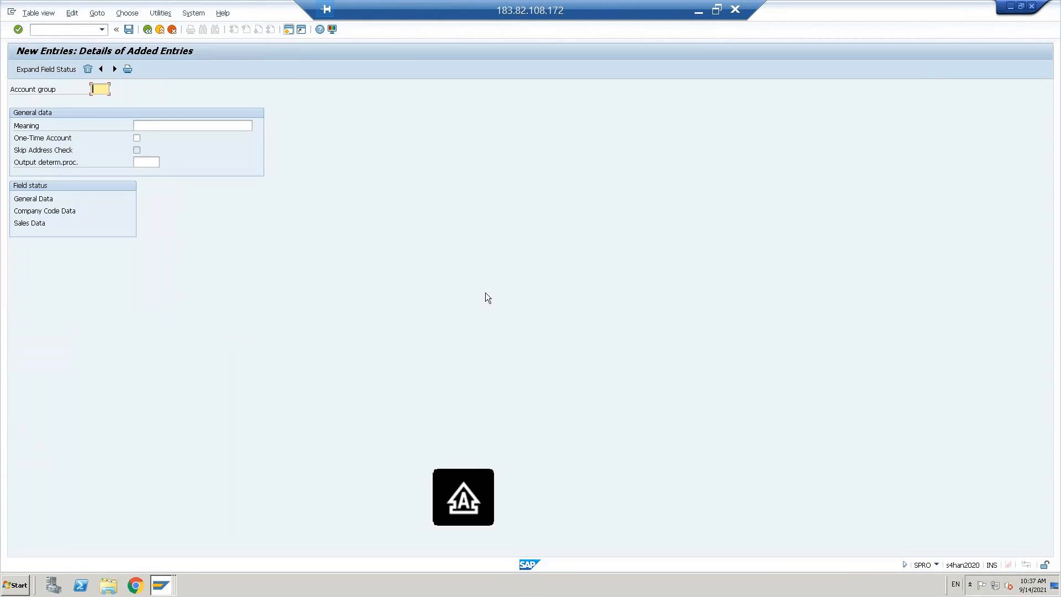
{"action": "type", "text": "S"}
{"action": "key", "text": "Tab"}
{"action": "type", "text": "D"}
{"action": "key", "text": "Caps_Lock"}
{"action": "type", "text": "omestic c"}
{"action": "type", "text": "ustomer"}
{"action": "key", "text": "Return"}
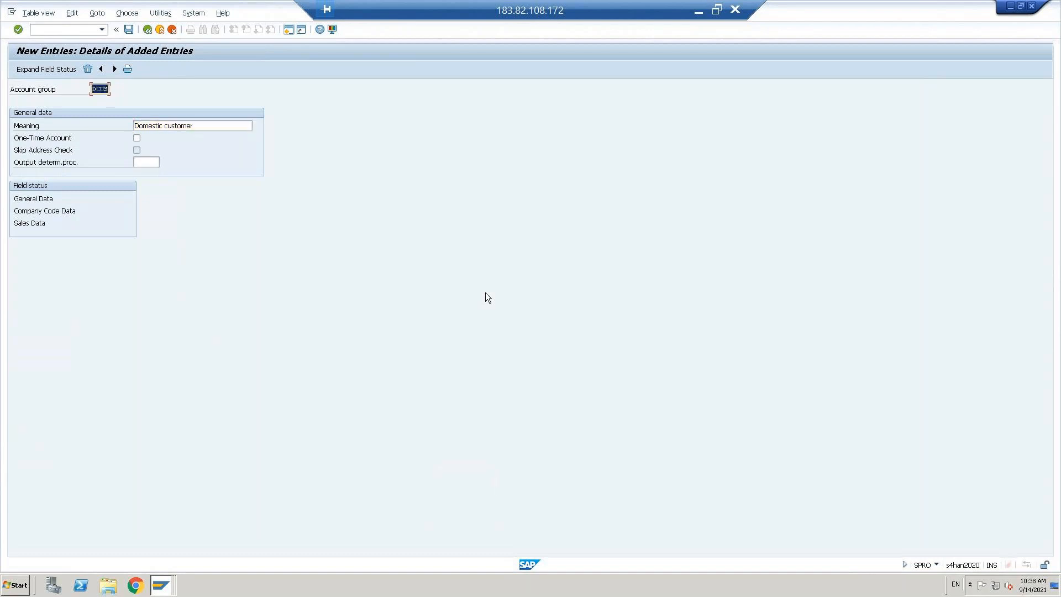
Step: Save DCUS under the customizing request and move to a blank next entry
{"action": "key", "text": "ctrl+s"}
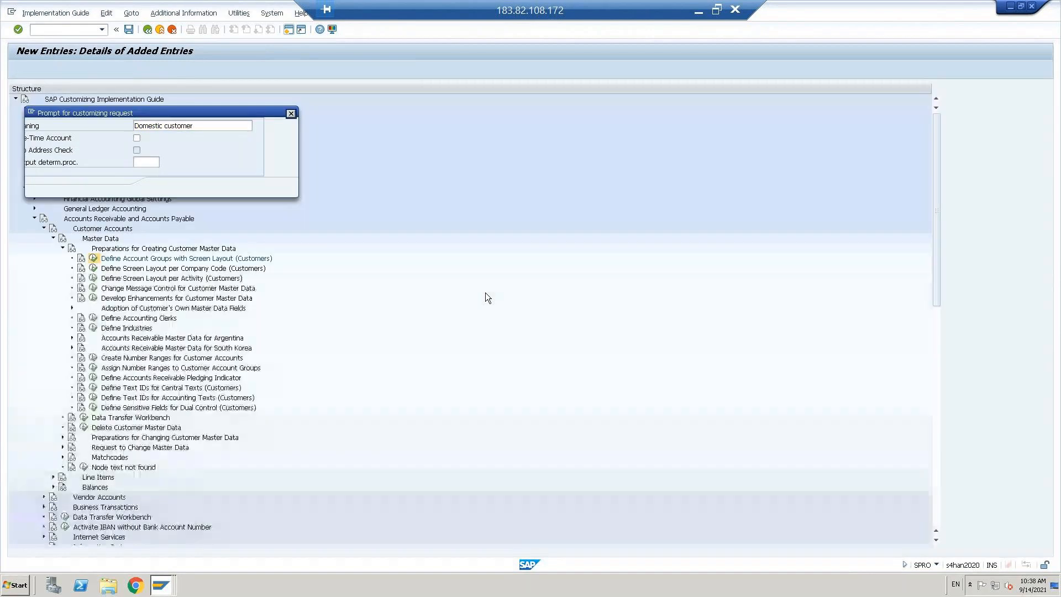
{"action": "left_click", "coordinate": [163, 187]}
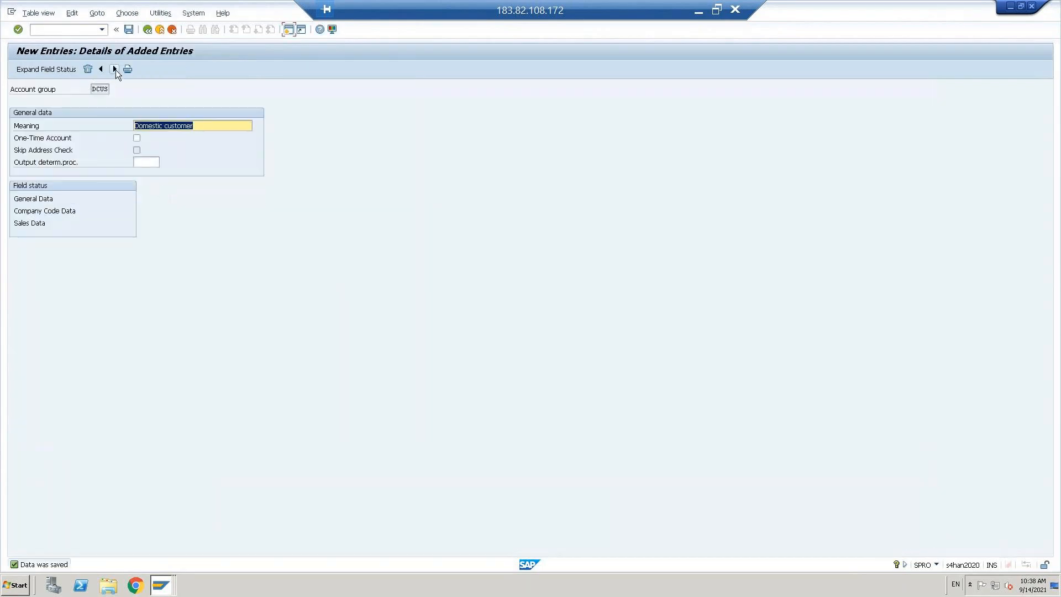
{"action": "left_click", "coordinate": [115, 69]}
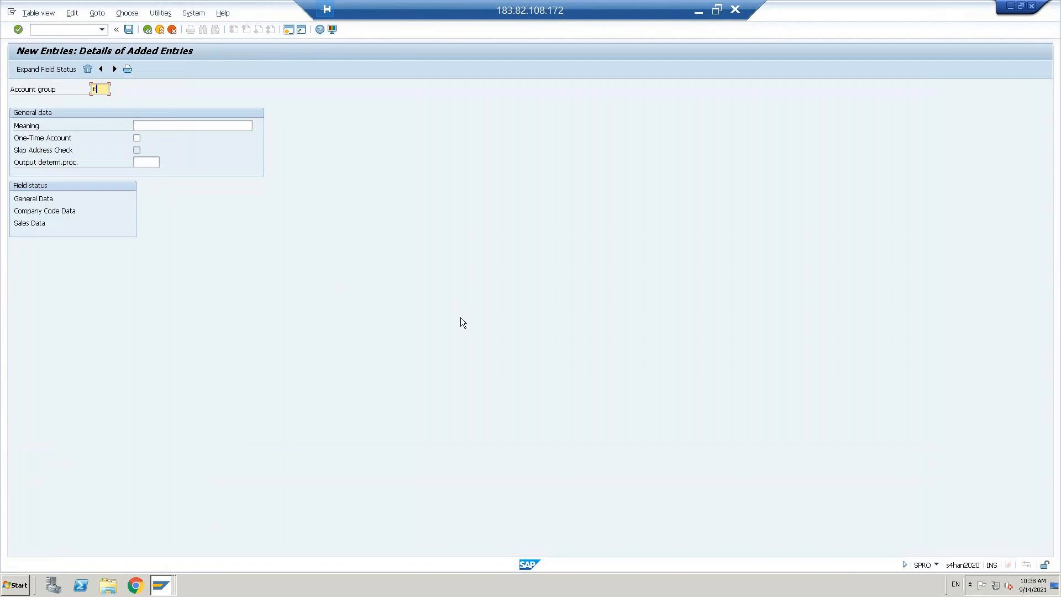
Step: Enter account group FCUS with meaning 'Foerign customer'
{"action": "key", "text": "BackSpace"}
{"action": "key", "text": "Caps_Lock"}
{"action": "type", "text": "FCUS"}
{"action": "key", "text": "Tab"}
{"action": "type", "text": "F"}
{"action": "key", "text": "Caps_Lock"}
{"action": "type", "text": "or"}
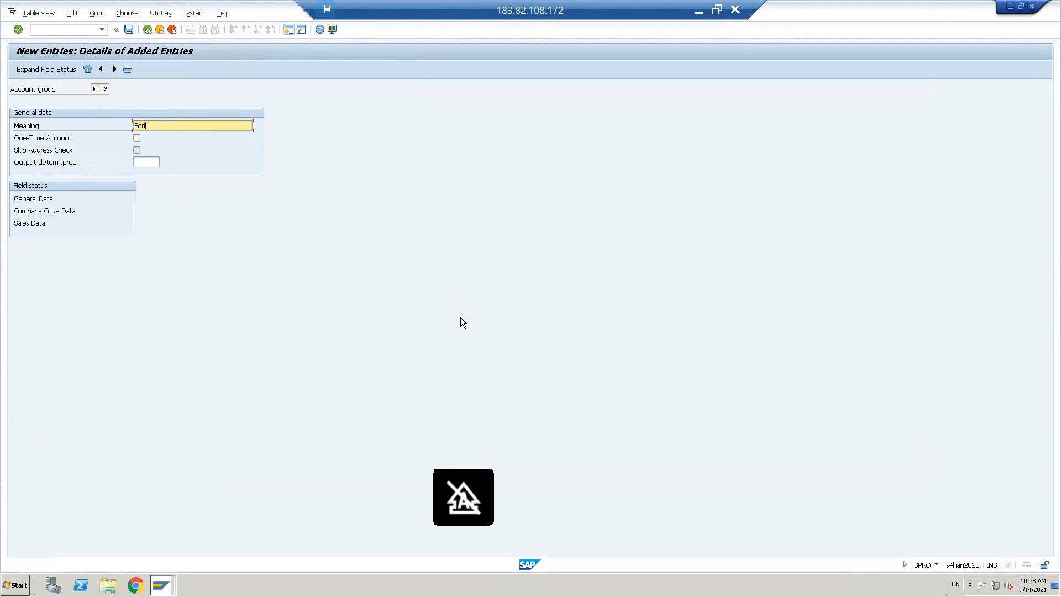
{"action": "type", "text": "ign"}
{"action": "key", "text": "BackSpace"}
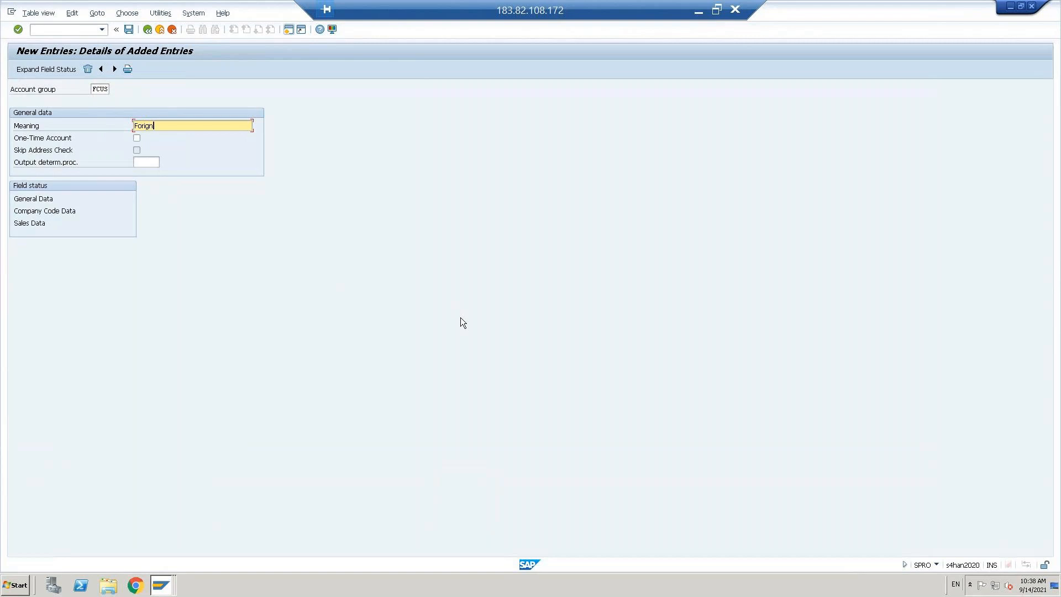
{"action": "key", "text": "Left"}
{"action": "type", "text": "e"}
{"action": "key", "text": "Left"}
{"action": "type", "text": "customer"}
Step: Save FCUS and go back to the added-entries overview
{"action": "key", "text": "shift+Tab"}
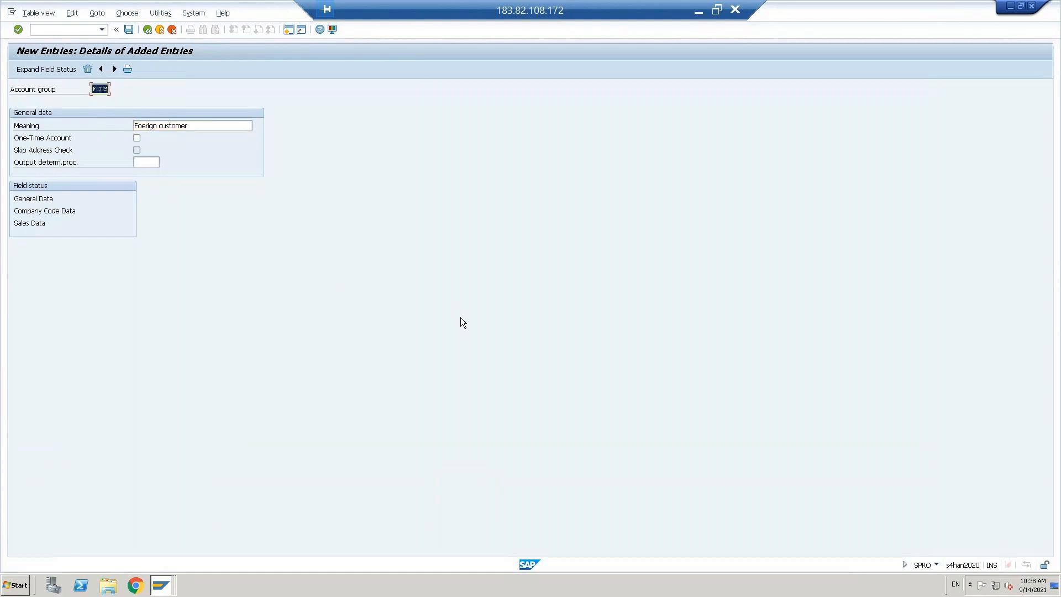
{"action": "key", "text": "ctrl+s"}
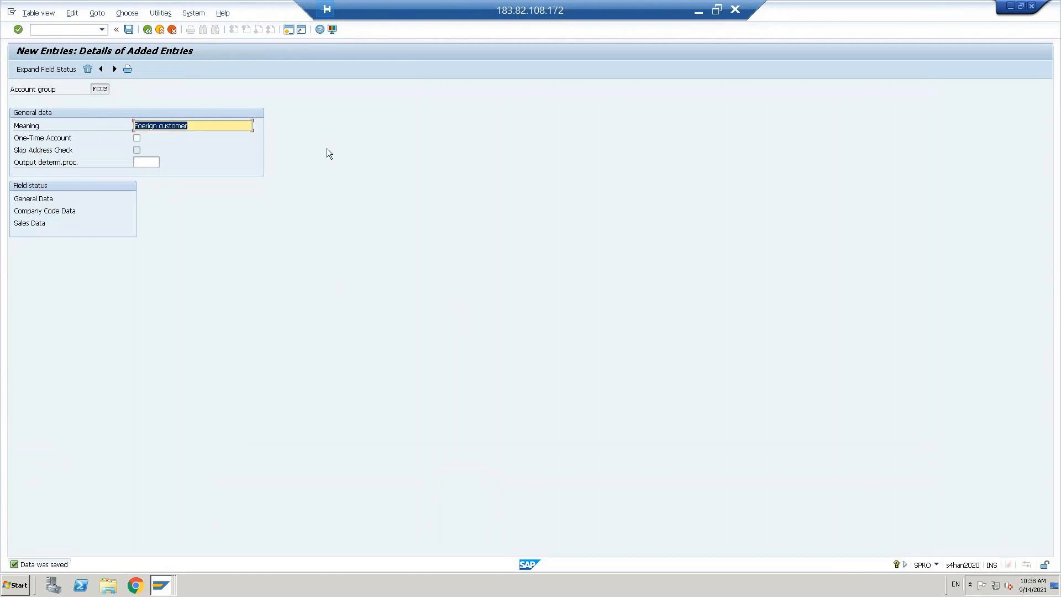
{"action": "left_click", "coordinate": [147, 30]}
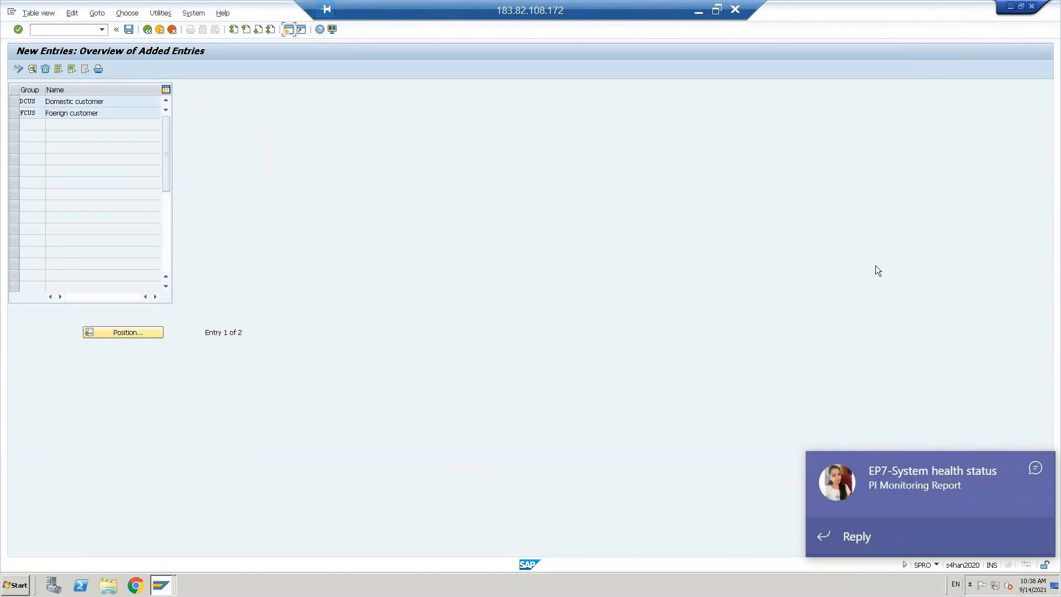
Step: Dismiss the pop-up notifications, back out to the IMG tree, and open customer account number ranges
{"action": "left_click", "coordinate": [1035, 468]}
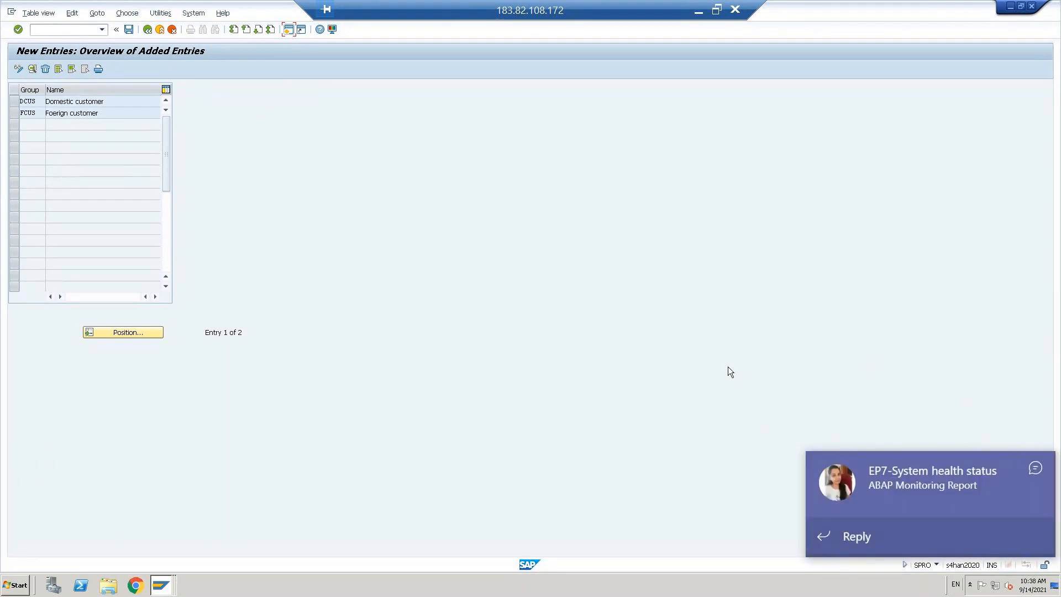
{"action": "left_click", "coordinate": [1036, 467]}
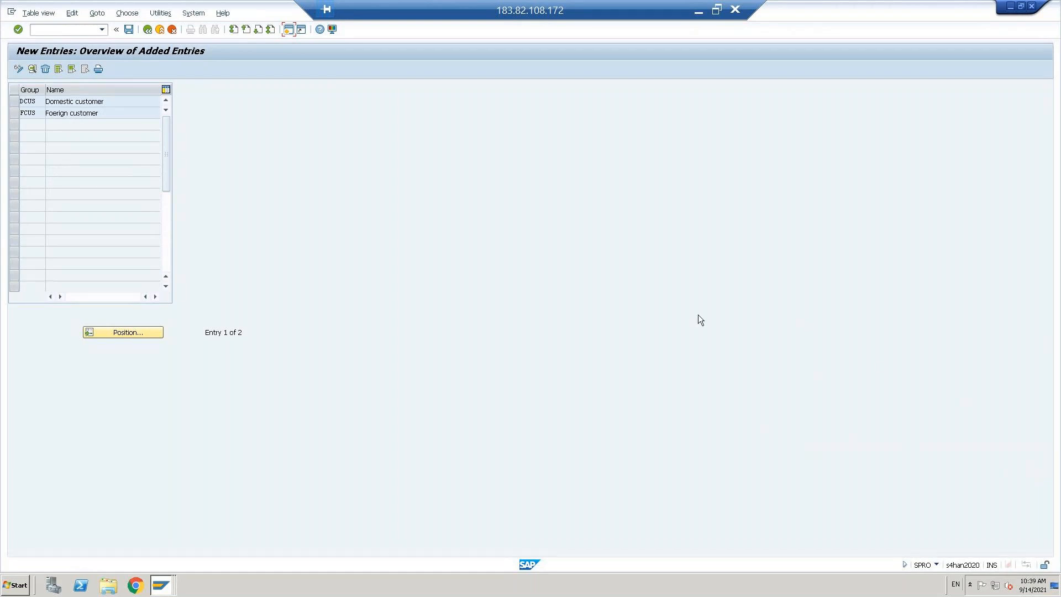
{"action": "left_click", "coordinate": [148, 30]}
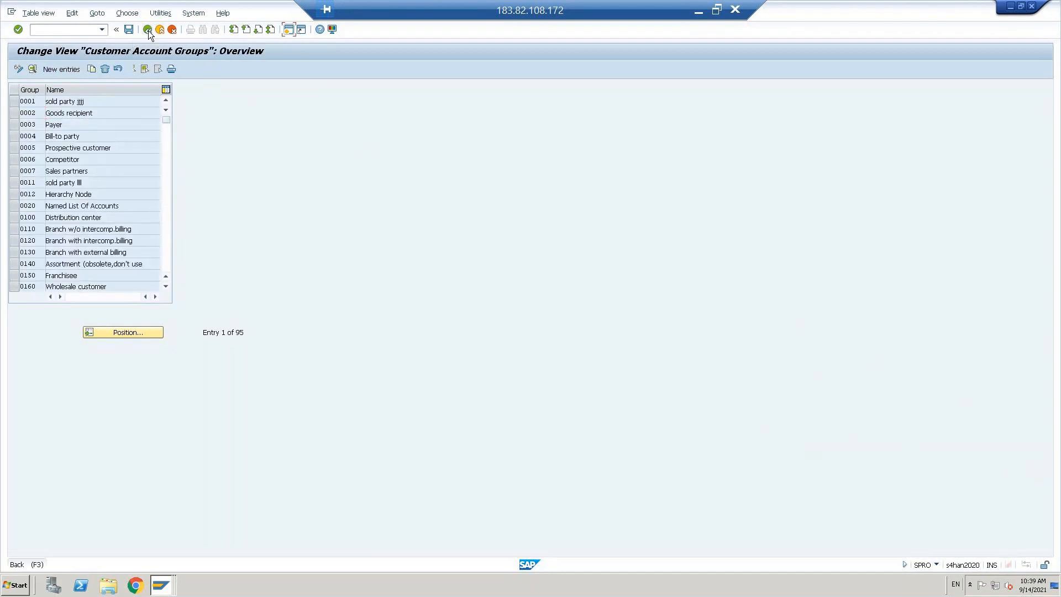
{"action": "left_click", "coordinate": [148, 30]}
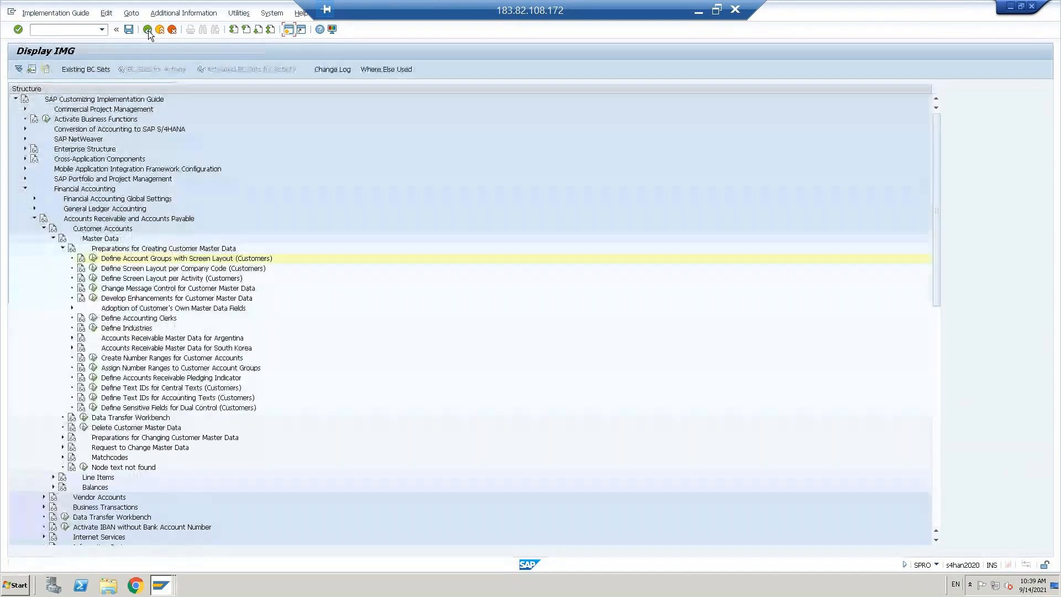
{"action": "double_click", "coordinate": [101, 362]}
{"action": "left_click", "coordinate": [123, 113]}
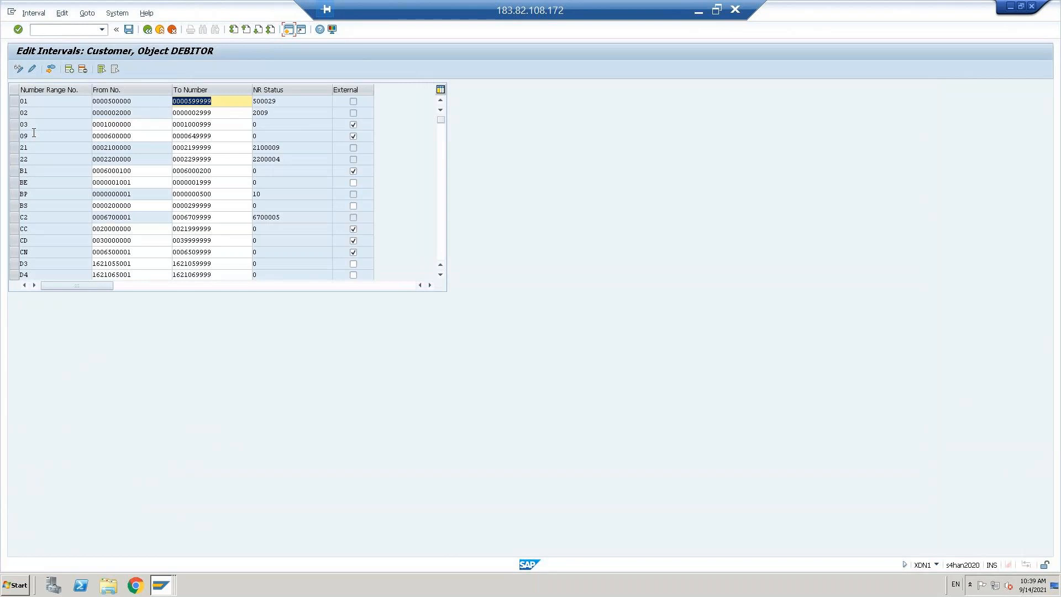
{"action": "left_click", "coordinate": [68, 69]}
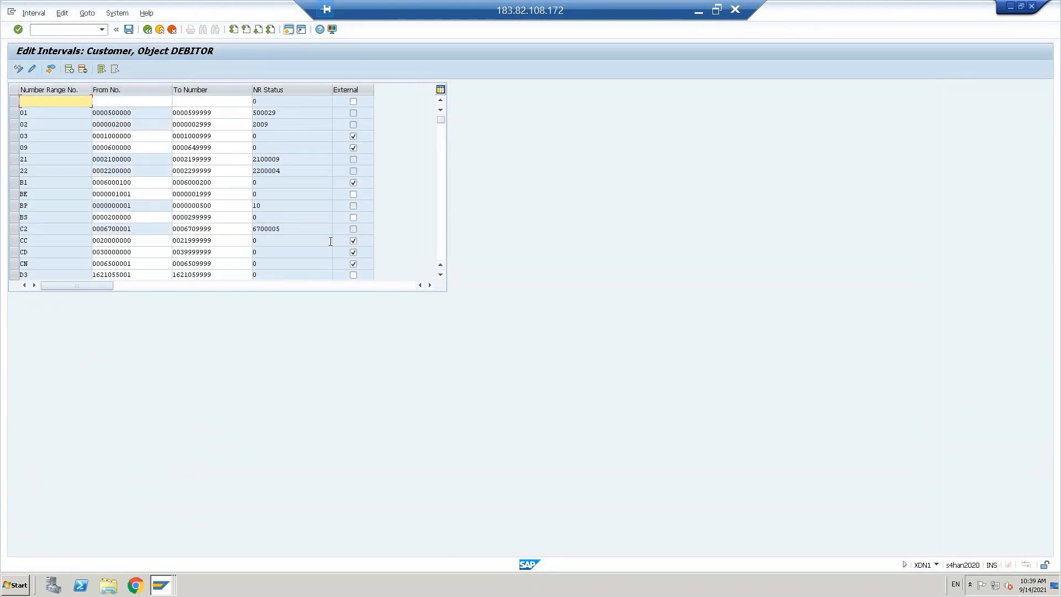
{"action": "type", "text": "04"}
{"action": "key", "text": "Tab"}
{"action": "type", "text": "0400000000"}
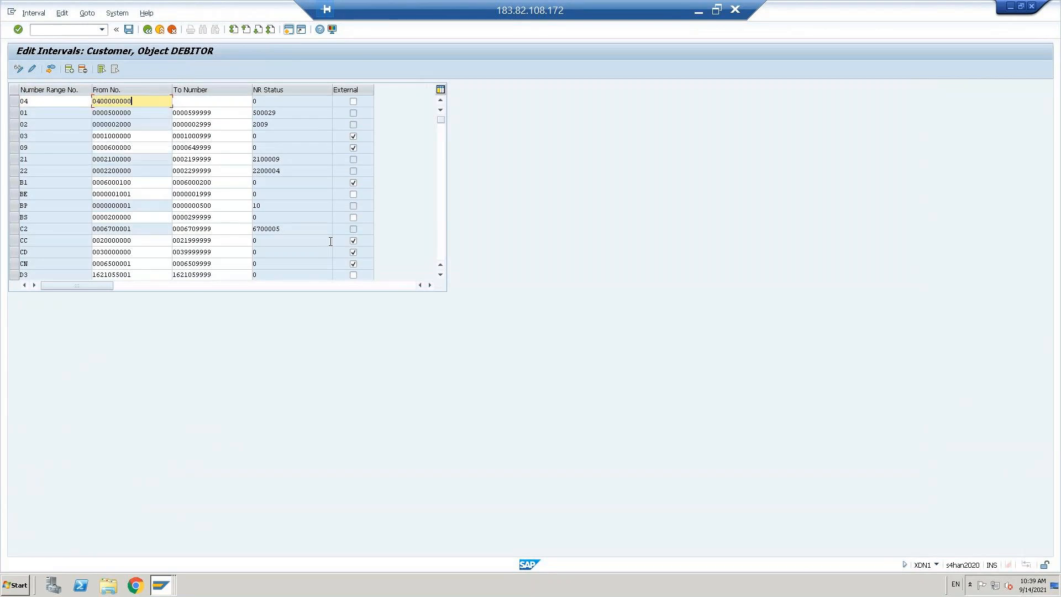
{"action": "key", "text": "Tab"}
{"action": "type", "text": "0"}
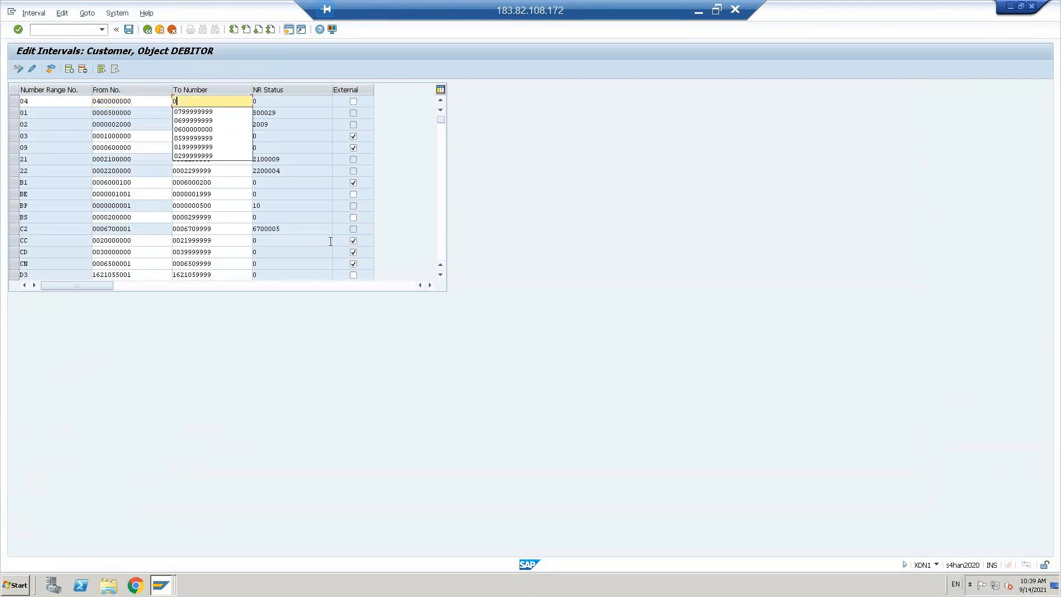
{"action": "type", "text": "499999999"}
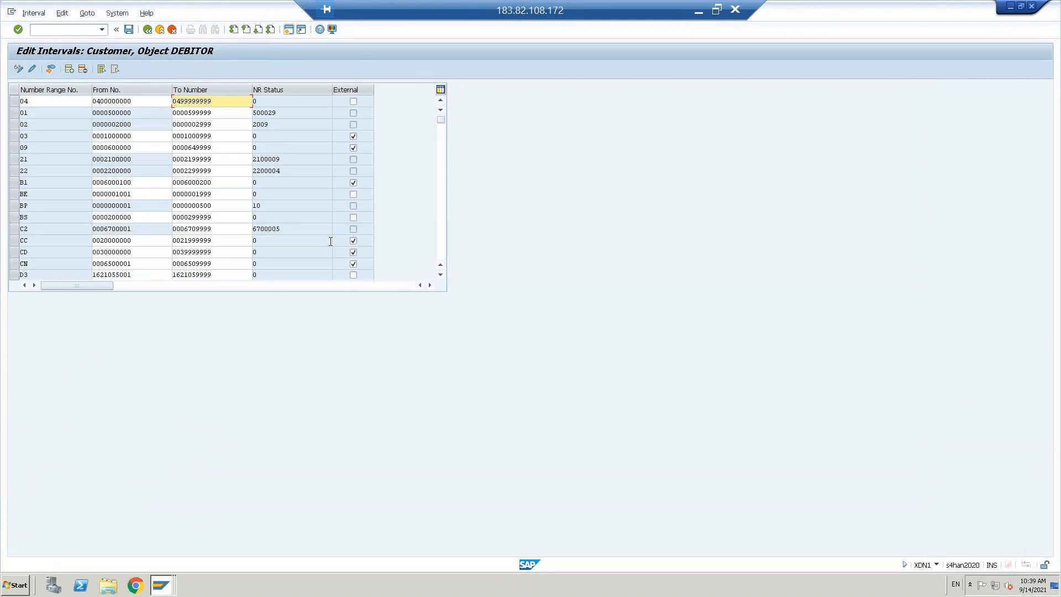
{"action": "key", "text": "Return"}
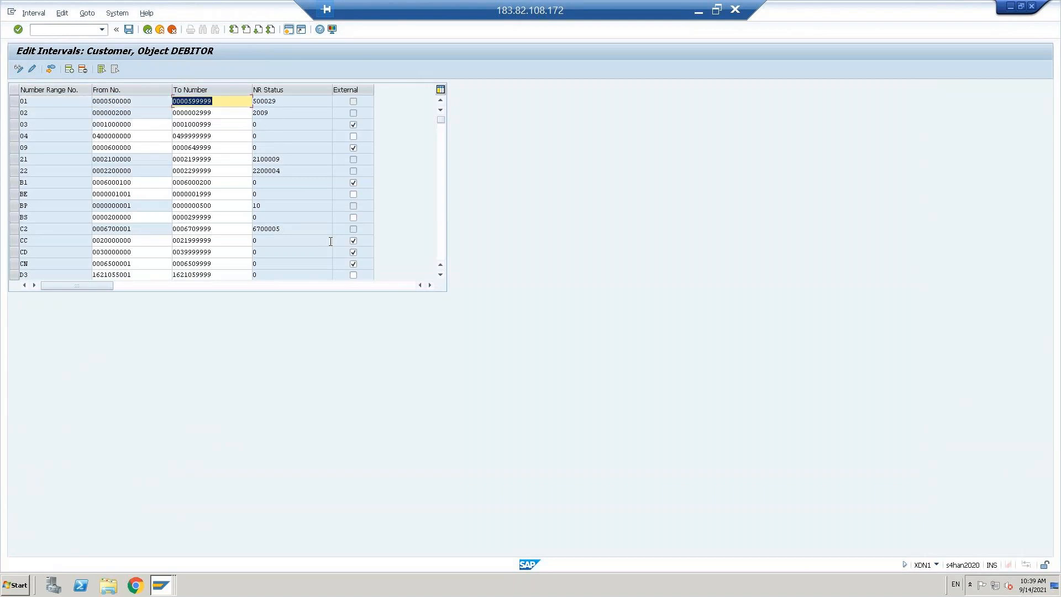
{"action": "key", "text": "ctrl+s"}
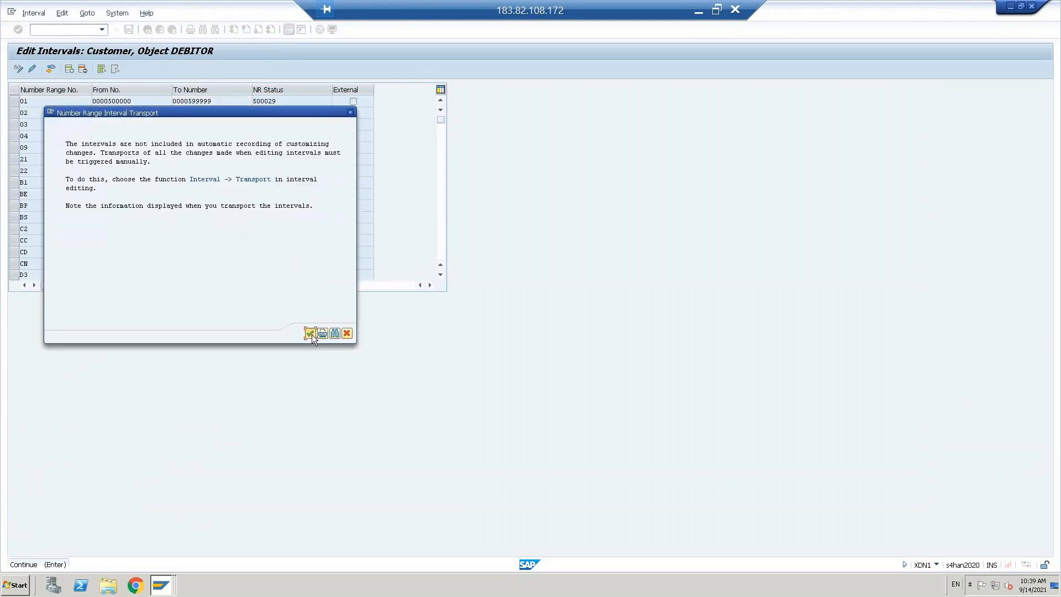
{"action": "left_click", "coordinate": [310, 333]}
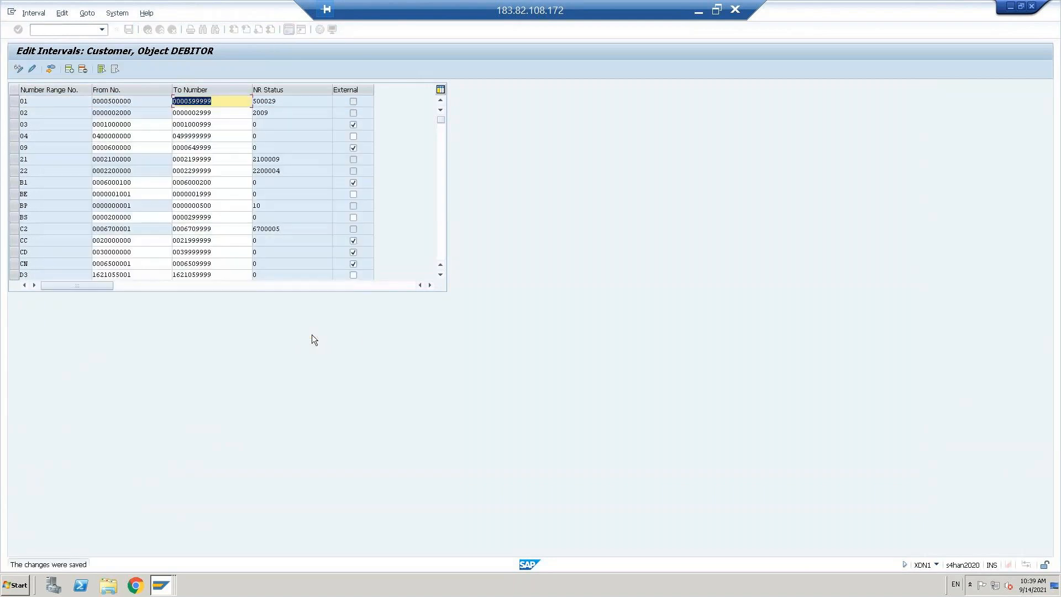
{"action": "left_click", "coordinate": [69, 69]}
{"action": "type", "text": "05"}
{"action": "key", "text": "Tab"}
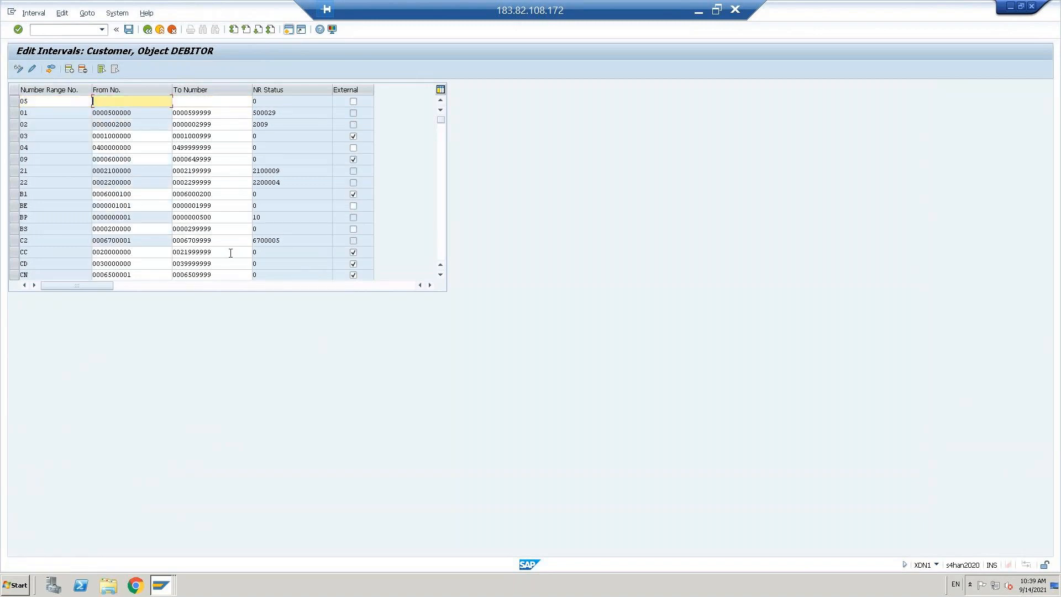
{"action": "type", "text": "0500000000"}
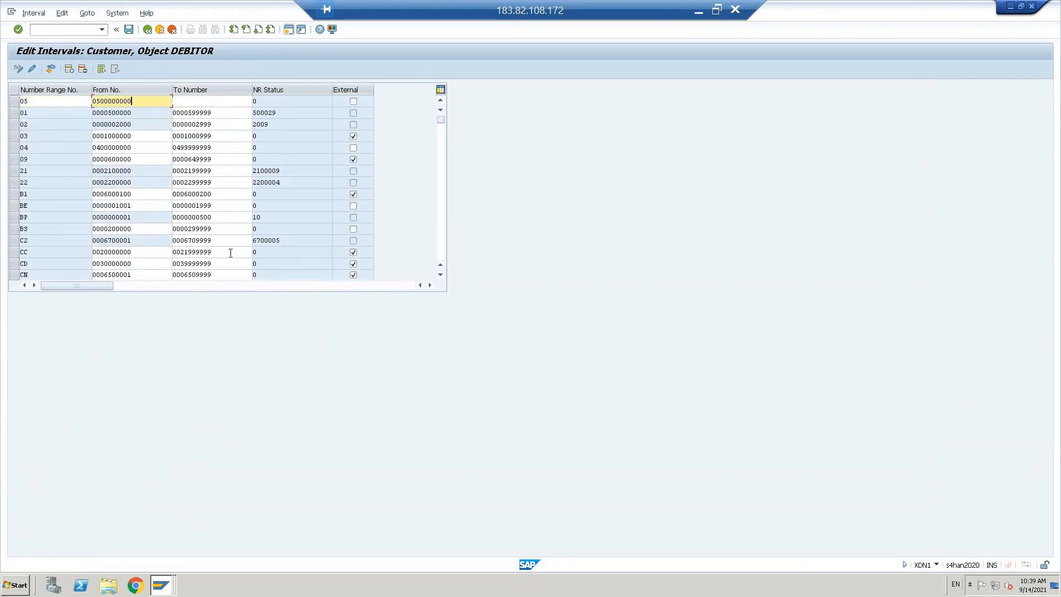
{"action": "key", "text": "Tab"}
{"action": "type", "text": "05"}
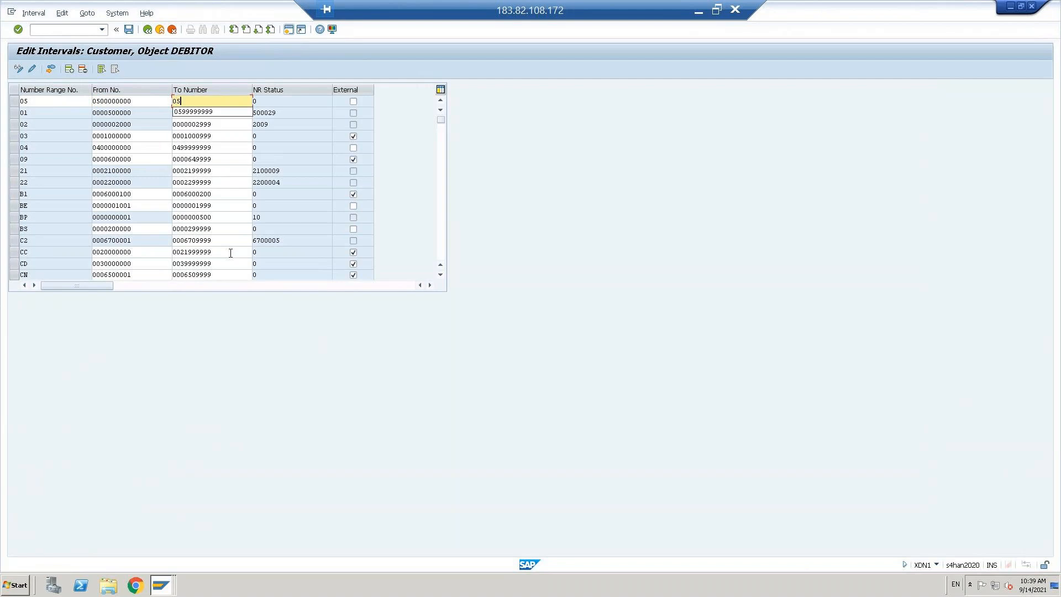
{"action": "type", "text": "99999999"}
{"action": "key", "text": "Return"}
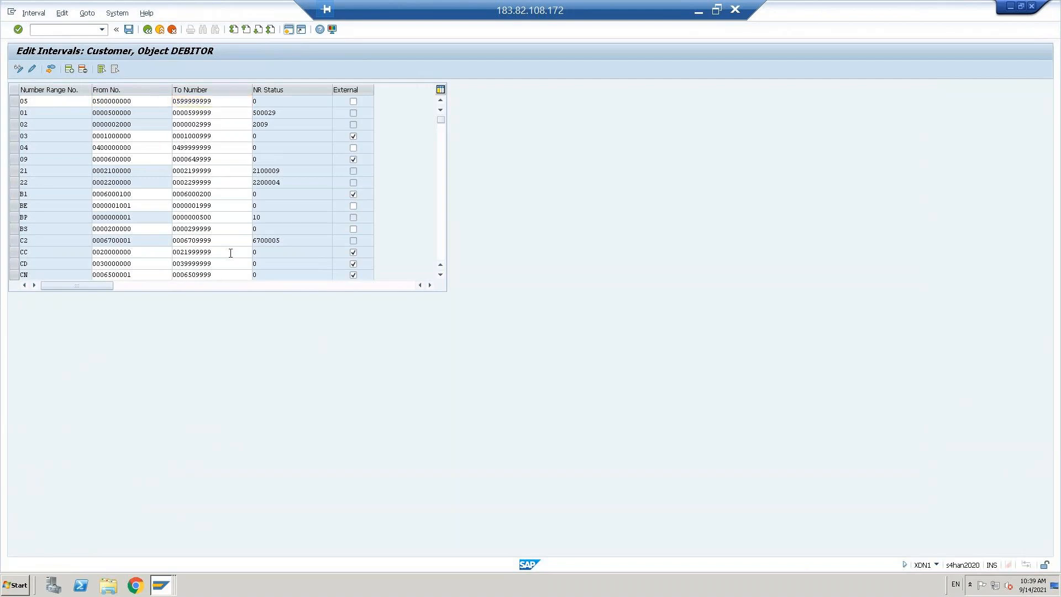
{"action": "key", "text": "ctrl+s"}
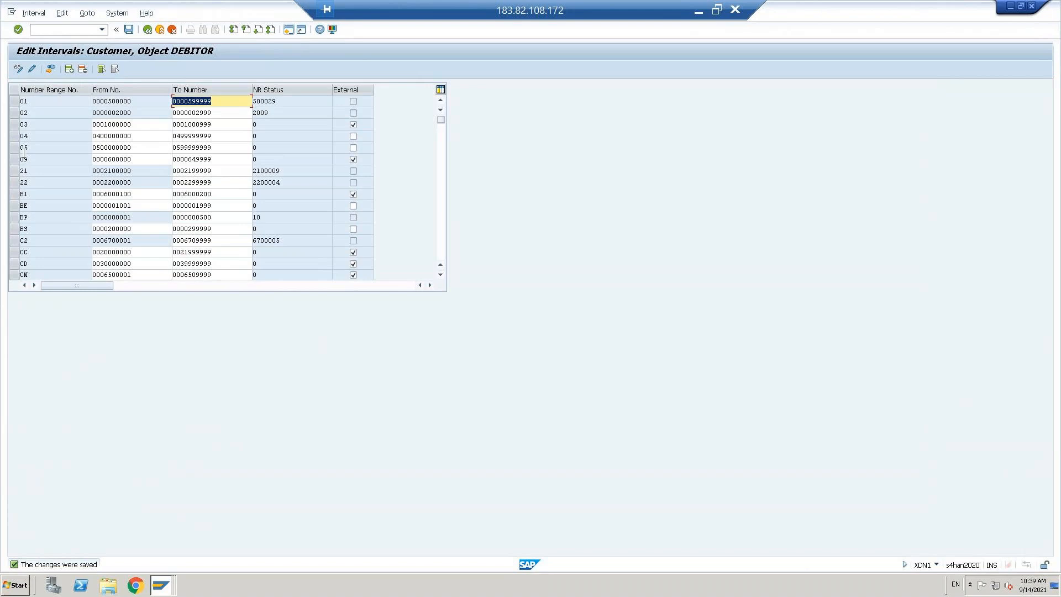
{"action": "left_click", "coordinate": [24, 136]}
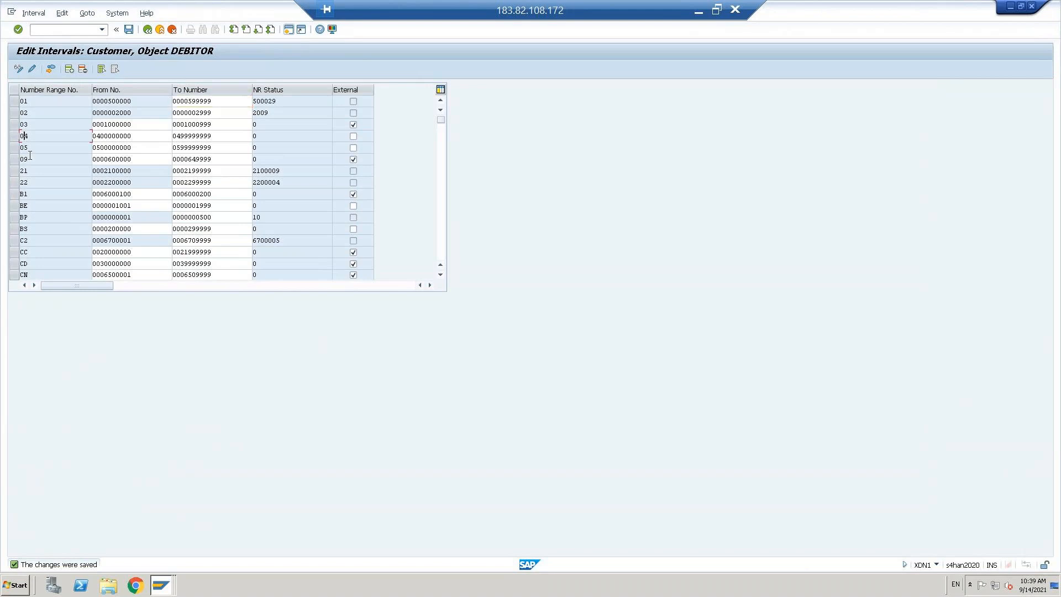
{"action": "left_click", "coordinate": [147, 29]}
{"action": "left_click", "coordinate": [147, 29]}
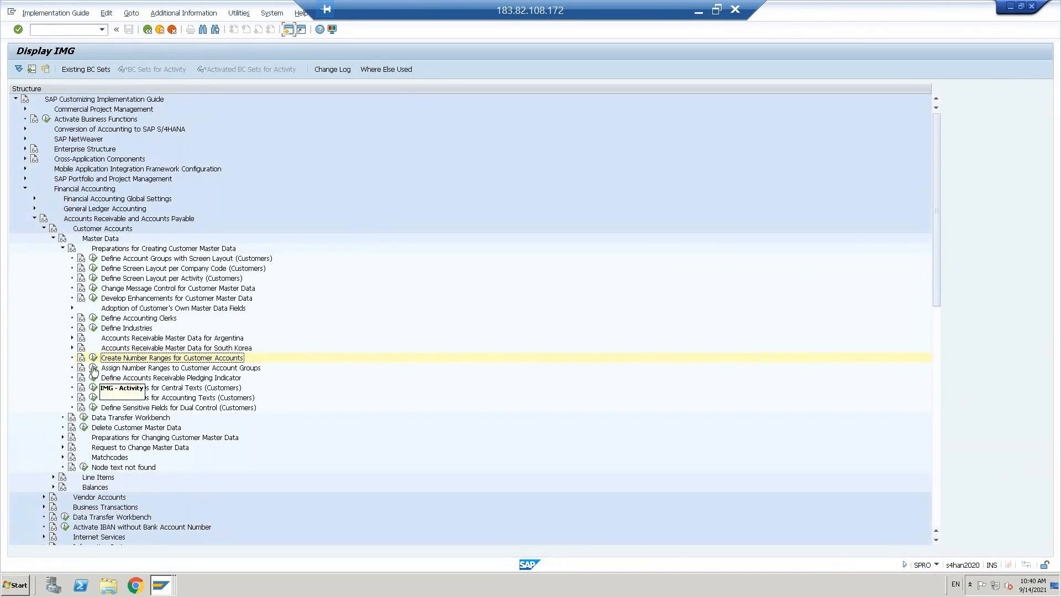
Step: Open the account group number range assignment and position the table on DCUS
{"action": "left_click", "coordinate": [94, 368]}
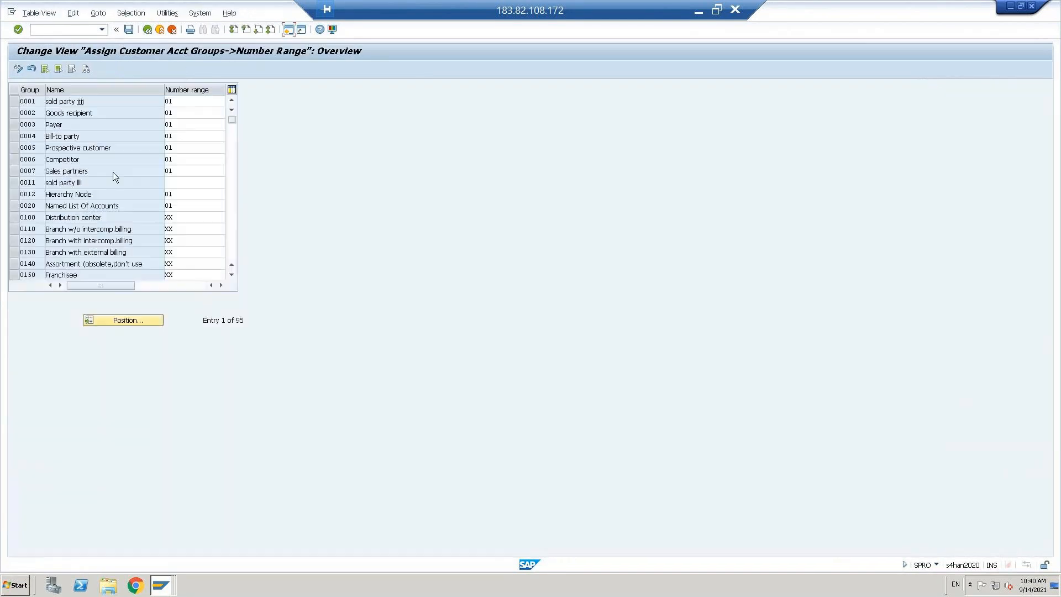
{"action": "left_click", "coordinate": [131, 325]}
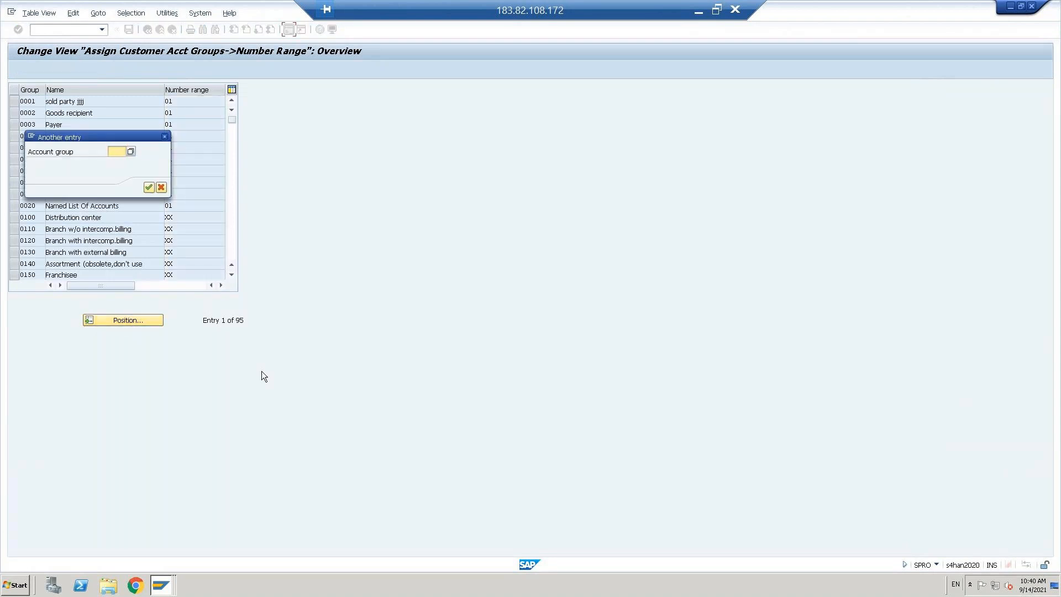
{"action": "type", "text": "dcus"}
{"action": "key", "text": "Return"}
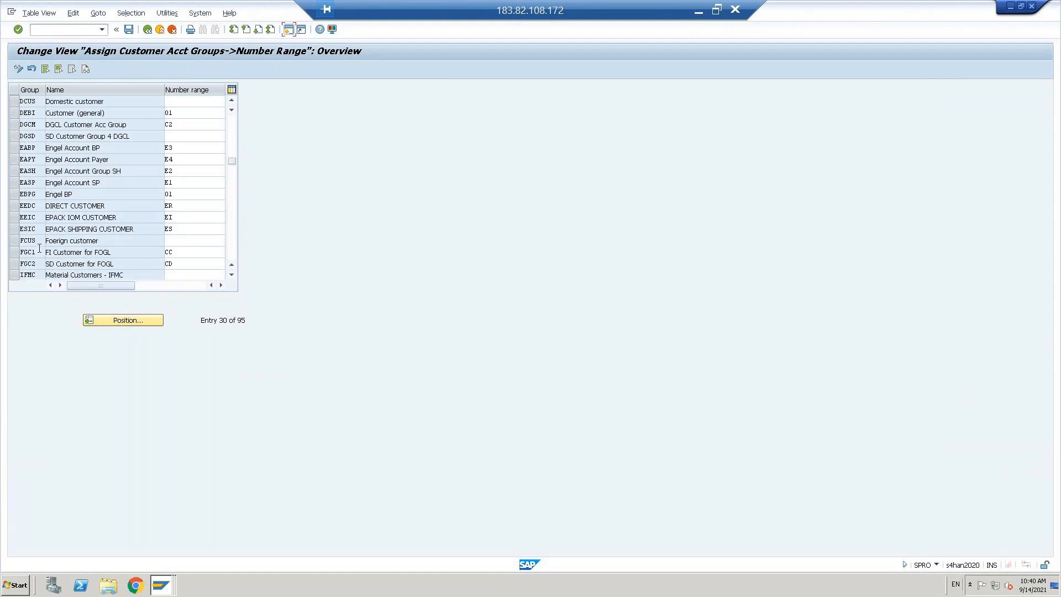
Step: Enter number range 04 for DCUS and 05 for FCUS, and save under the customizing request
{"action": "left_click", "coordinate": [15, 241]}
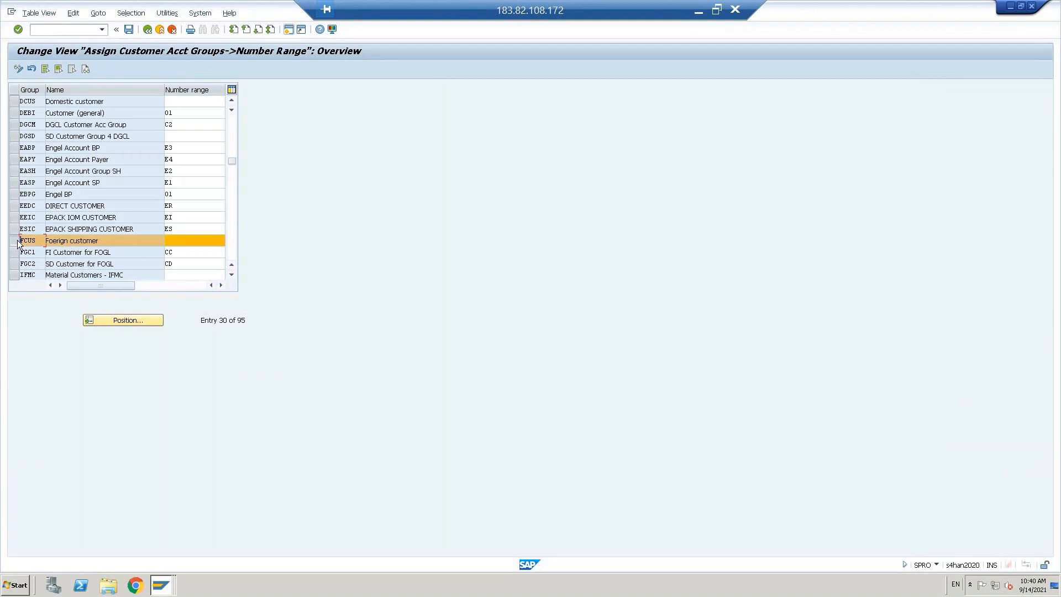
{"action": "left_click", "coordinate": [14, 101]}
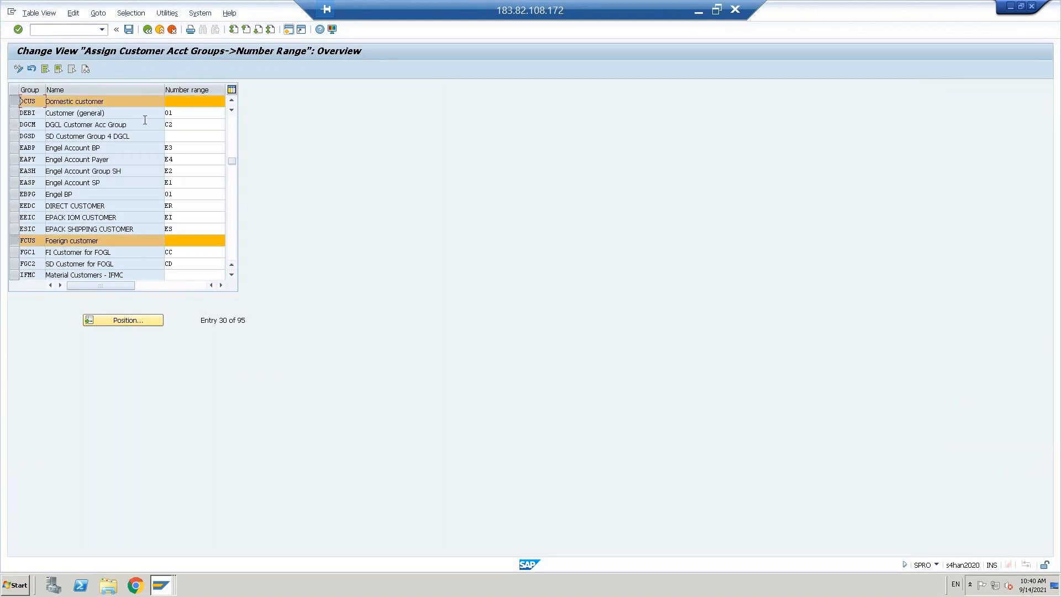
{"action": "left_click", "coordinate": [183, 102]}
{"action": "type", "text": "04"}
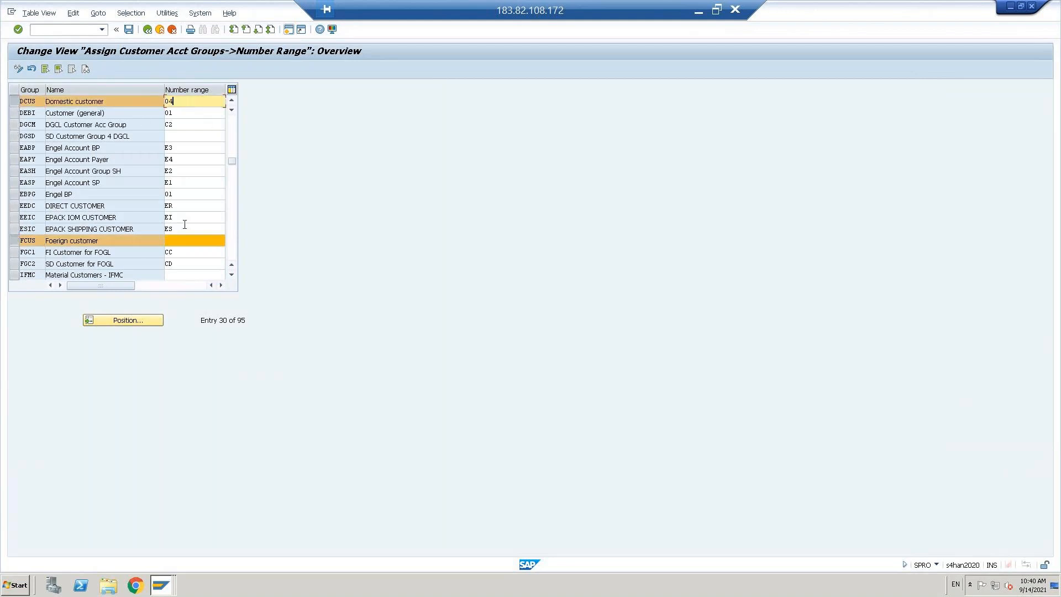
{"action": "left_click", "coordinate": [183, 242]}
{"action": "type", "text": "05"}
{"action": "key", "text": "Return"}
{"action": "key", "text": "ctrl+s"}
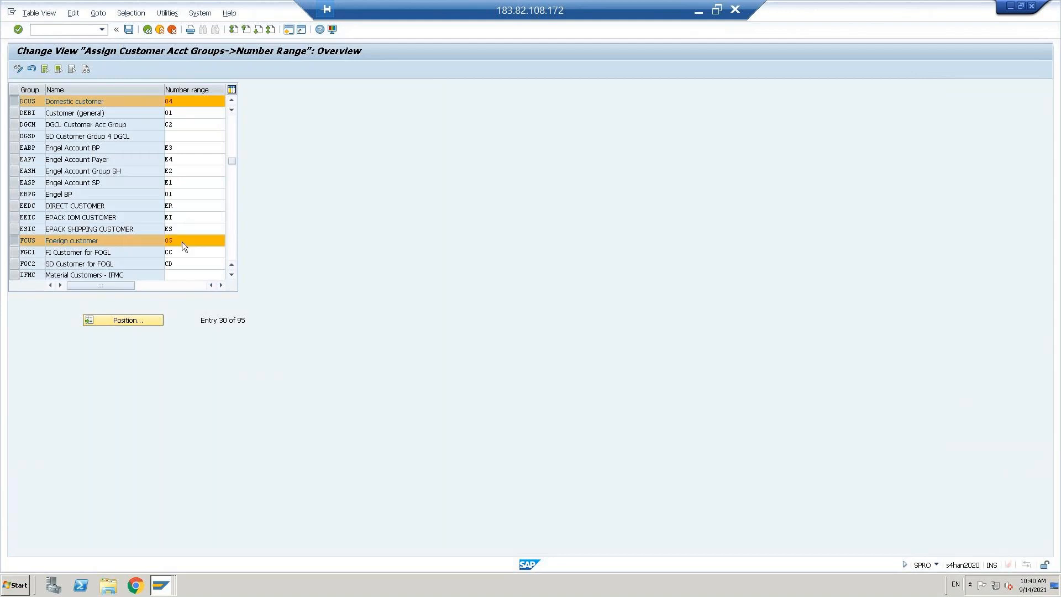
{"action": "left_click", "coordinate": [163, 188]}
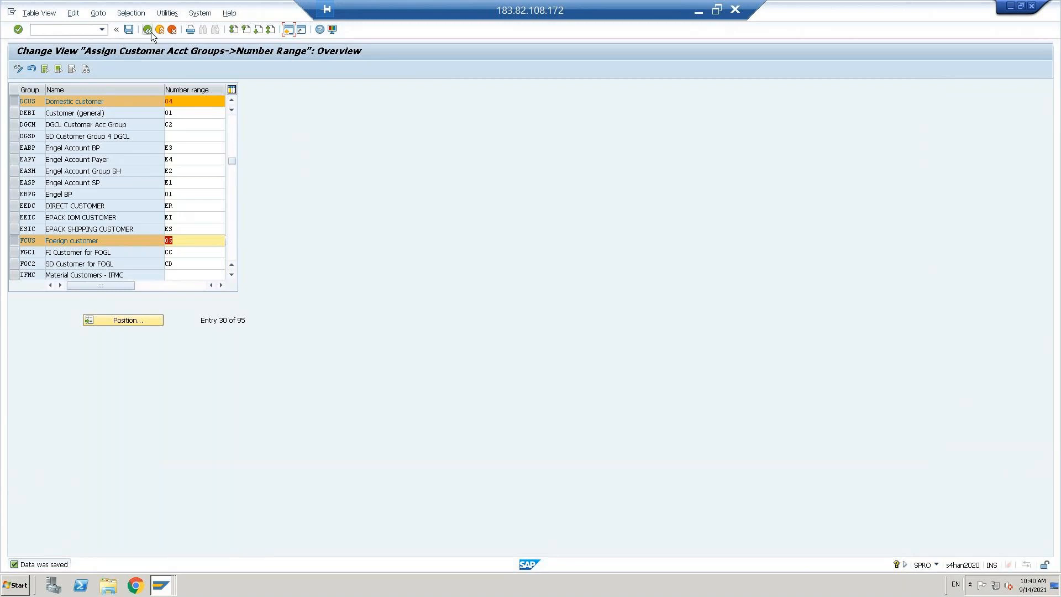
{"action": "left_click", "coordinate": [147, 29]}
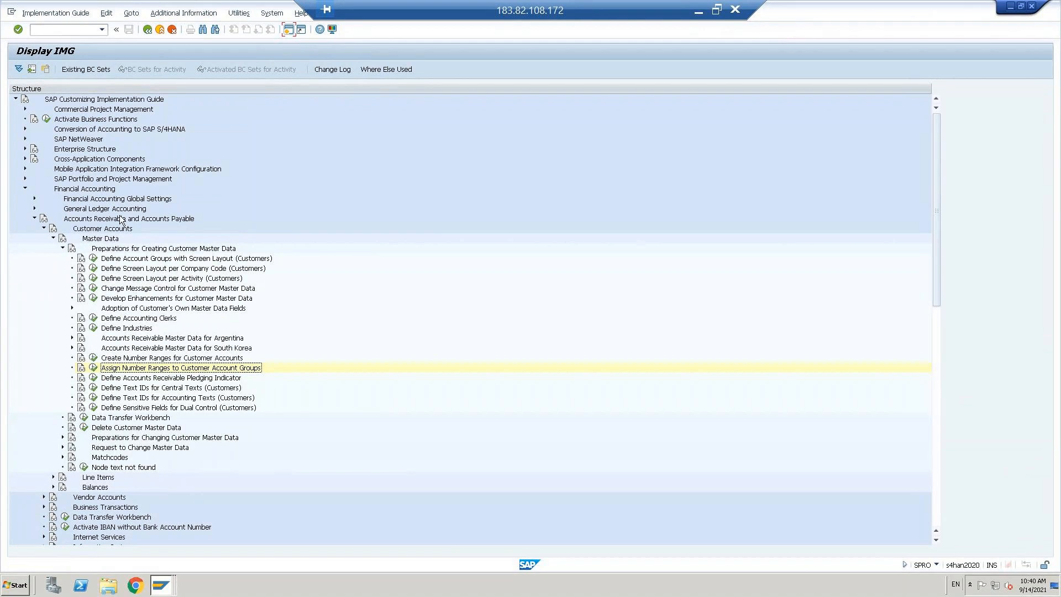
Step: Collapse the Financial Accounting branches and select Cross-Application Components in the IMG tree
{"action": "left_click", "coordinate": [63, 249]}
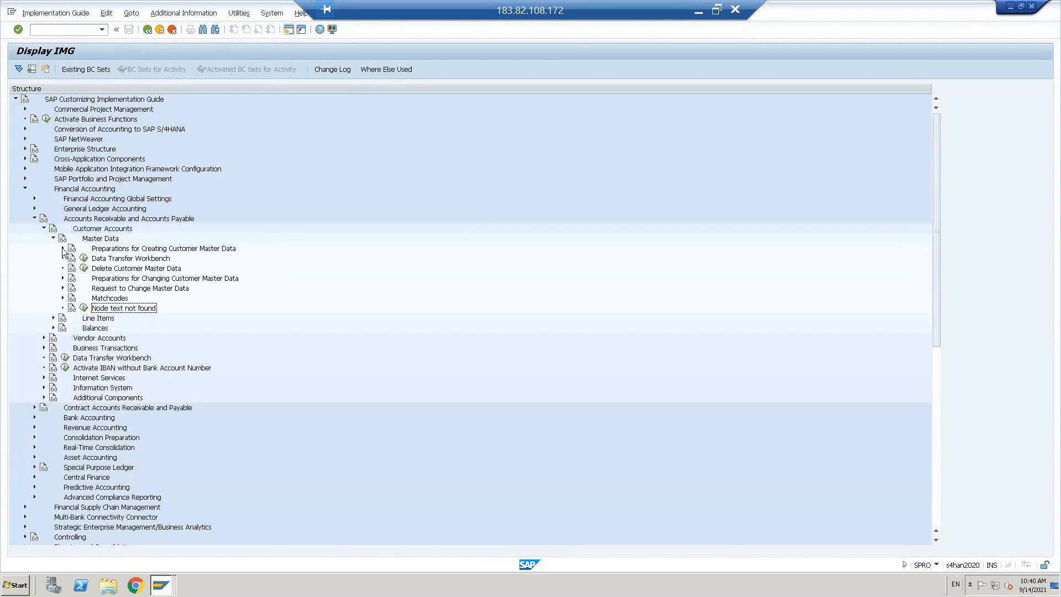
{"action": "left_click", "coordinate": [34, 220]}
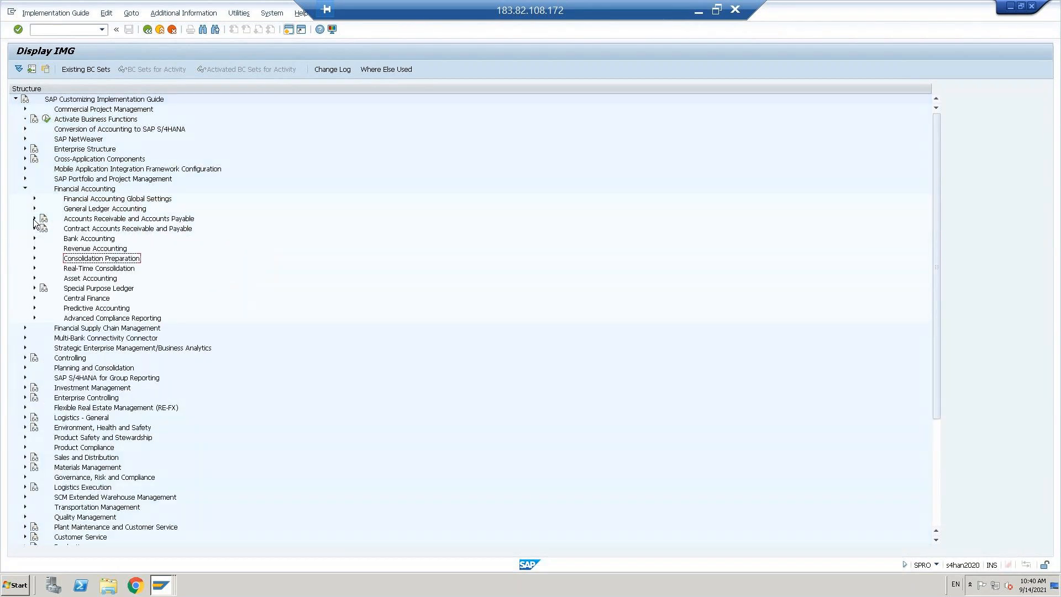
{"action": "left_click", "coordinate": [25, 189]}
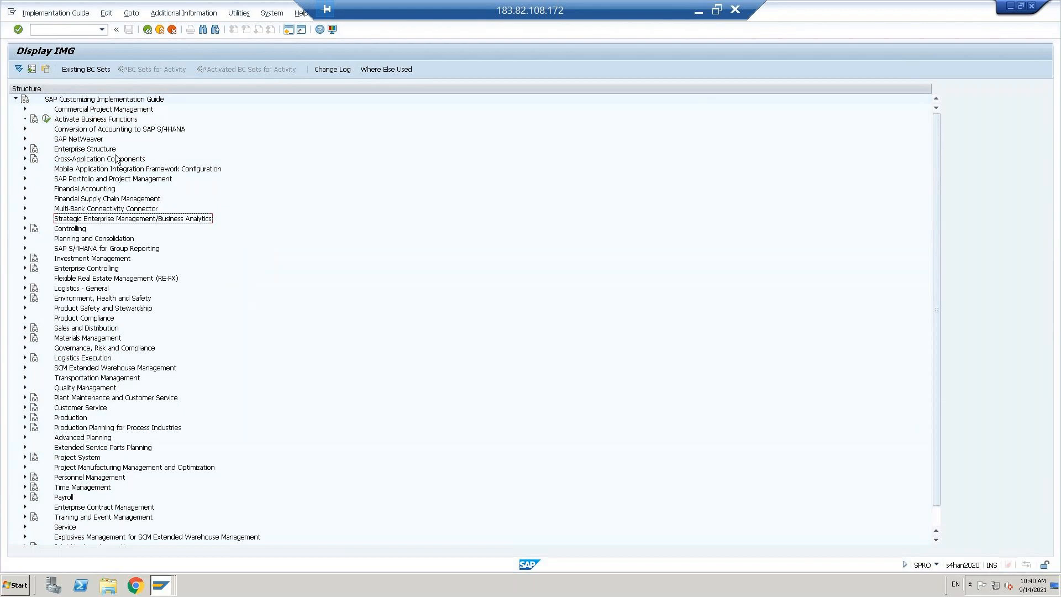
{"action": "left_click", "coordinate": [117, 159]}
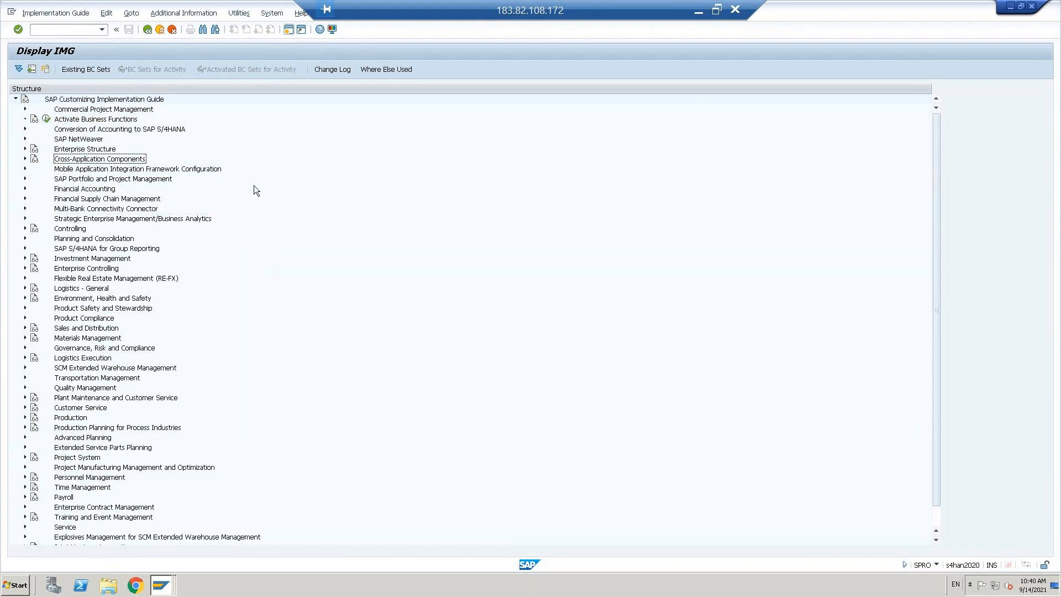
Step: Expand down through SAP Business Partner > Basic Settings to Number Ranges and Groupings
{"action": "key", "text": "Right"}
{"action": "key", "text": "Down"}
{"action": "key", "text": "Down"}
{"action": "key", "text": "Down"}
{"action": "key", "text": "Down"}
{"action": "key", "text": "Down"}
{"action": "key", "text": "Down"}
{"action": "key", "text": "Down"}
{"action": "key", "text": "Down"}
{"action": "key", "text": "Down"}
{"action": "key", "text": "Down"}
{"action": "key", "text": "Down"}
{"action": "key", "text": "Down"}
{"action": "key", "text": "Down"}
{"action": "key", "text": "Down"}
{"action": "key", "text": "Down"}
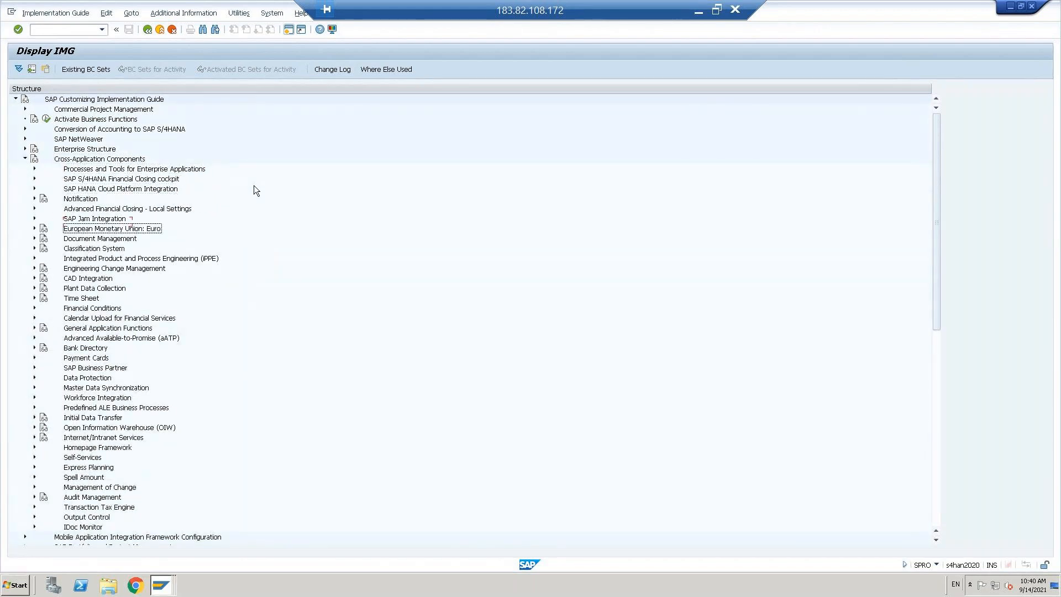
{"action": "key", "text": "Down"}
{"action": "key", "text": "Down"}
{"action": "key", "text": "Down"}
{"action": "key", "text": "Down"}
{"action": "key", "text": "Down"}
{"action": "key", "text": "Down"}
{"action": "key", "text": "Right"}
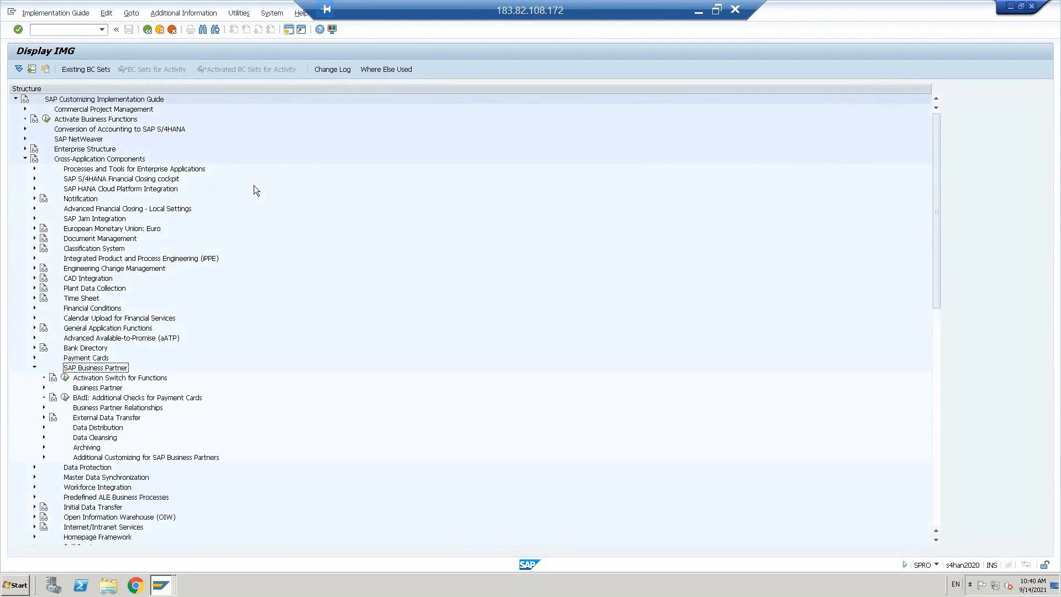
{"action": "key", "text": "Down"}
{"action": "key", "text": "Down"}
{"action": "key", "text": "Right"}
{"action": "key", "text": "Down"}
{"action": "key", "text": "Right"}
{"action": "key", "text": "Down"}
{"action": "key", "text": "Down"}
{"action": "key", "text": "Down"}
{"action": "key", "text": "Down"}
{"action": "key", "text": "Down"}
{"action": "key", "text": "Down"}
{"action": "key", "text": "Down"}
{"action": "key", "text": "Down"}
{"action": "key", "text": "Down"}
{"action": "key", "text": "Down"}
{"action": "key", "text": "Down"}
{"action": "key", "text": "Down"}
{"action": "key", "text": "Down"}
{"action": "key", "text": "Down"}
{"action": "key", "text": "Down"}
{"action": "key", "text": "Down"}
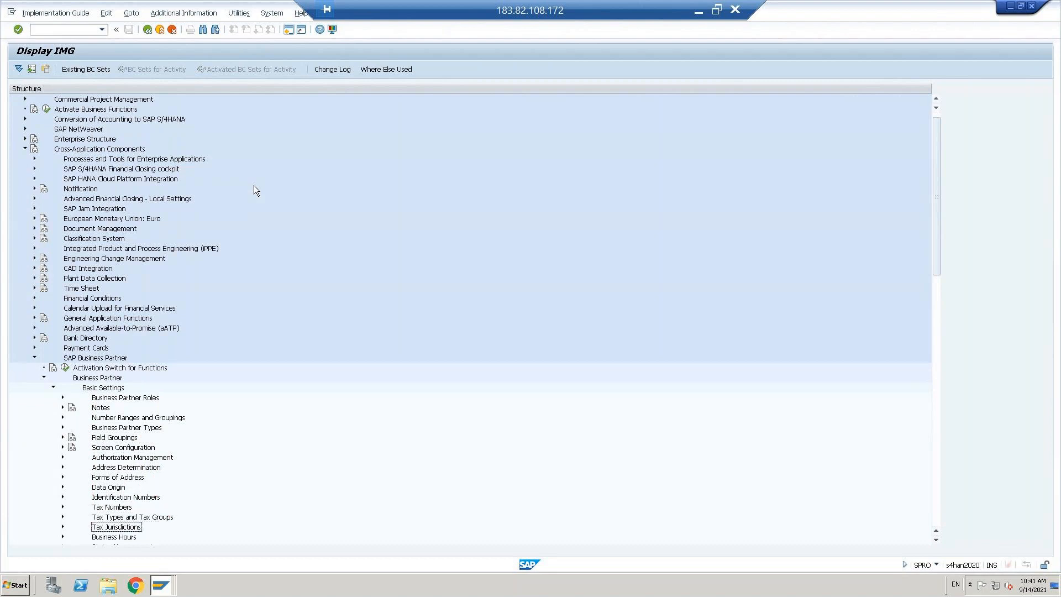
{"action": "key", "text": "Down"}
{"action": "key", "text": "Down"}
{"action": "key", "text": "Down"}
{"action": "key", "text": "Up"}
{"action": "key", "text": "Up"}
{"action": "key", "text": "Up"}
{"action": "key", "text": "Up"}
{"action": "key", "text": "Up"}
{"action": "key", "text": "Up"}
{"action": "key", "text": "Up"}
{"action": "key", "text": "Up"}
{"action": "key", "text": "Up"}
{"action": "key", "text": "Up"}
{"action": "key", "text": "Up"}
{"action": "key", "text": "Up"}
{"action": "key", "text": "Up"}
{"action": "key", "text": "Up"}
{"action": "key", "text": "Up"}
{"action": "key", "text": "Up"}
{"action": "key", "text": "Up"}
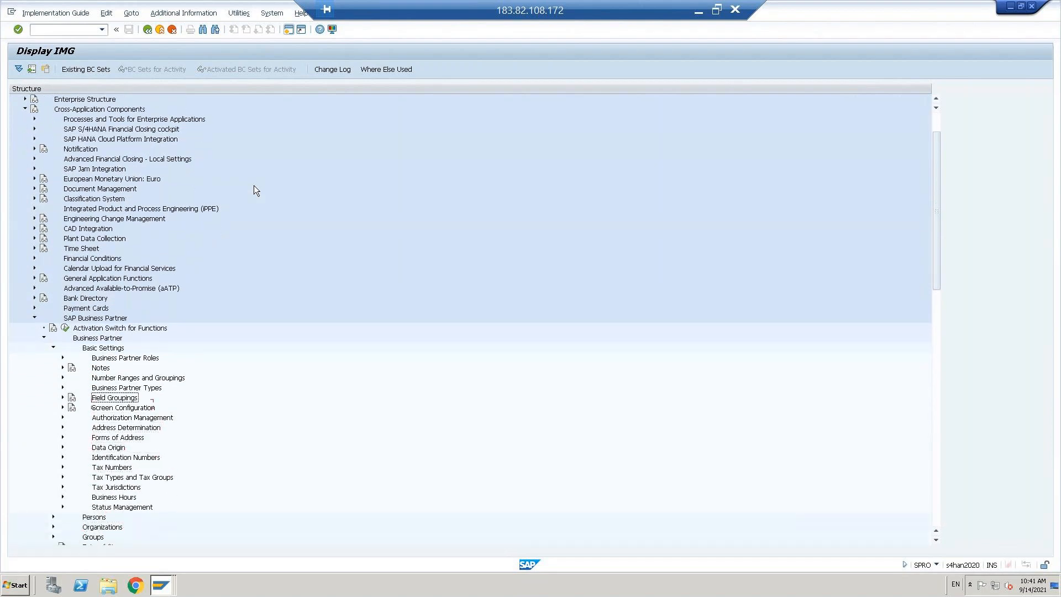
{"action": "key", "text": "Up"}
{"action": "key", "text": "Up"}
{"action": "key", "text": "Left"}
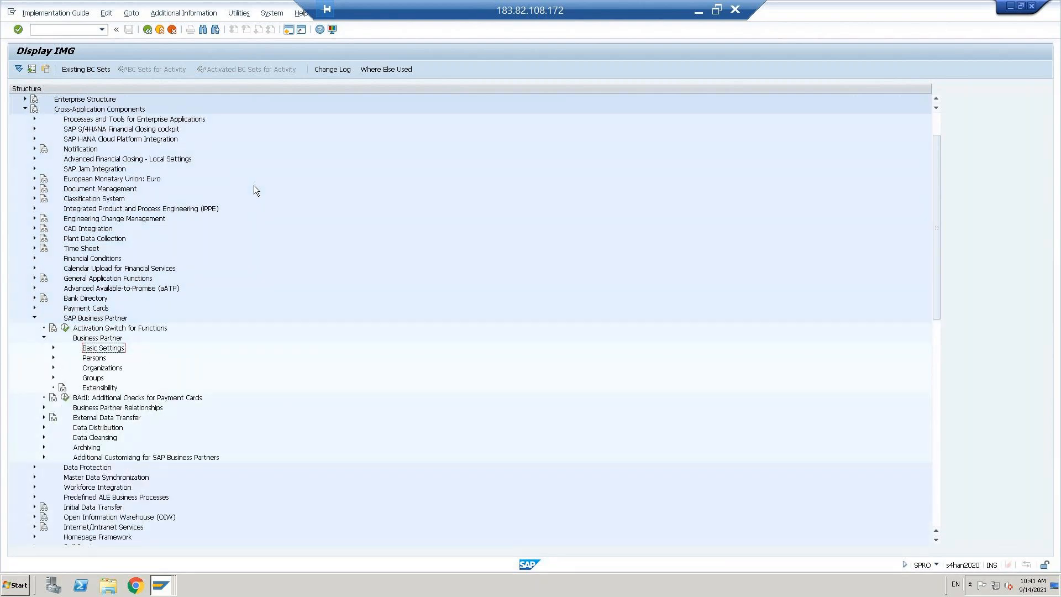
{"action": "key", "text": "Up"}
{"action": "key", "text": "Down"}
{"action": "key", "text": "Right"}
{"action": "key", "text": "Down"}
{"action": "key", "text": "Down"}
{"action": "key", "text": "Down"}
{"action": "key", "text": "Down"}
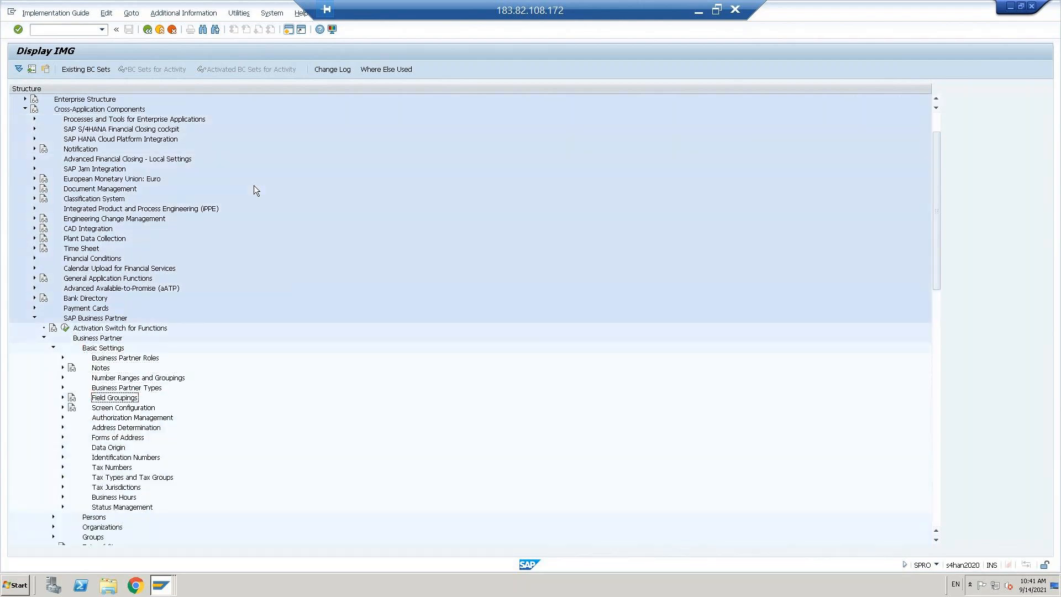
{"action": "key", "text": "Left"}
{"action": "key", "text": "Down"}
{"action": "key", "text": "Down"}
{"action": "key", "text": "Down"}
{"action": "key", "text": "Down"}
{"action": "key", "text": "Down"}
{"action": "key", "text": "Down"}
{"action": "key", "text": "Down"}
{"action": "key", "text": "Down"}
{"action": "key", "text": "Down"}
{"action": "key", "text": "Down"}
{"action": "key", "text": "Up"}
{"action": "key", "text": "Up"}
{"action": "key", "text": "Up"}
{"action": "key", "text": "Up"}
{"action": "key", "text": "Up"}
{"action": "key", "text": "Up"}
{"action": "key", "text": "Up"}
{"action": "key", "text": "Up"}
{"action": "key", "text": "Up"}
{"action": "key", "text": "Up"}
{"action": "key", "text": "Up"}
{"action": "key", "text": "Up"}
{"action": "key", "text": "Right"}
{"action": "key", "text": "Down"}
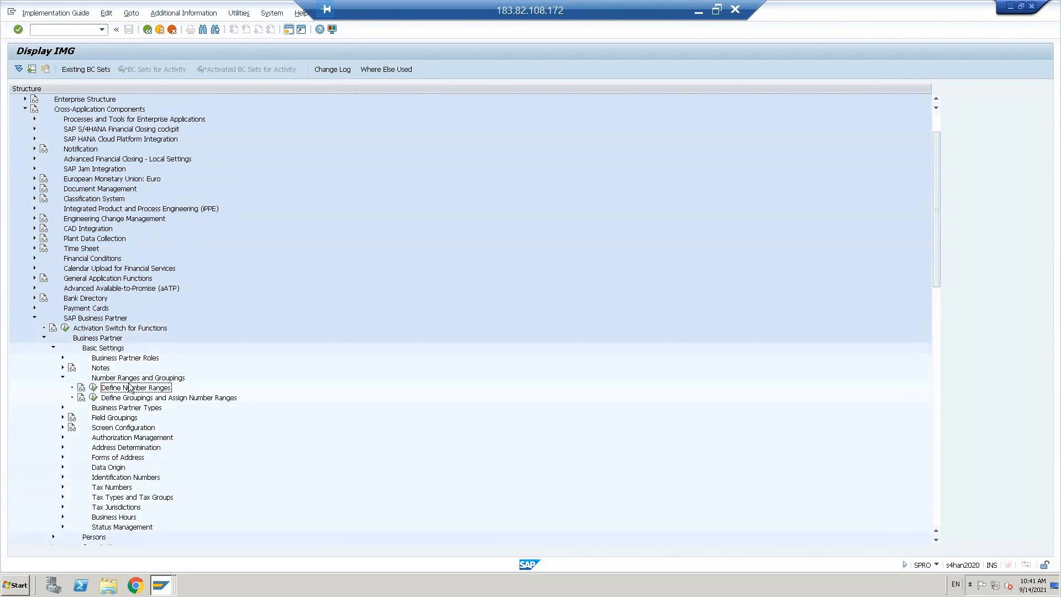
{"action": "key", "text": "Up"}
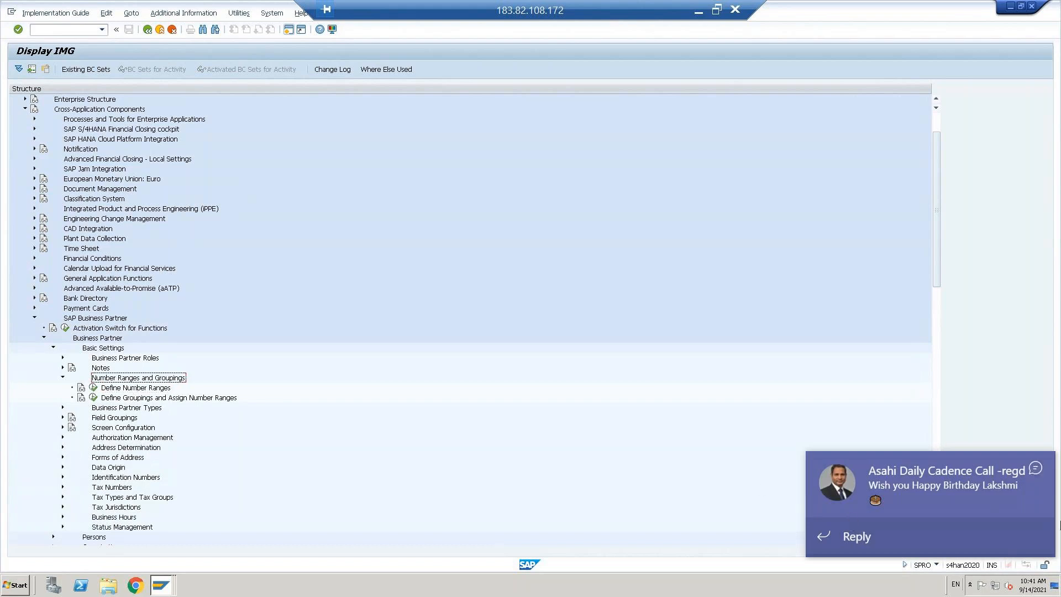
Step: Run Define Number Ranges for business partners and switch BU_PARTNER intervals to change mode
{"action": "left_click", "coordinate": [1037, 467]}
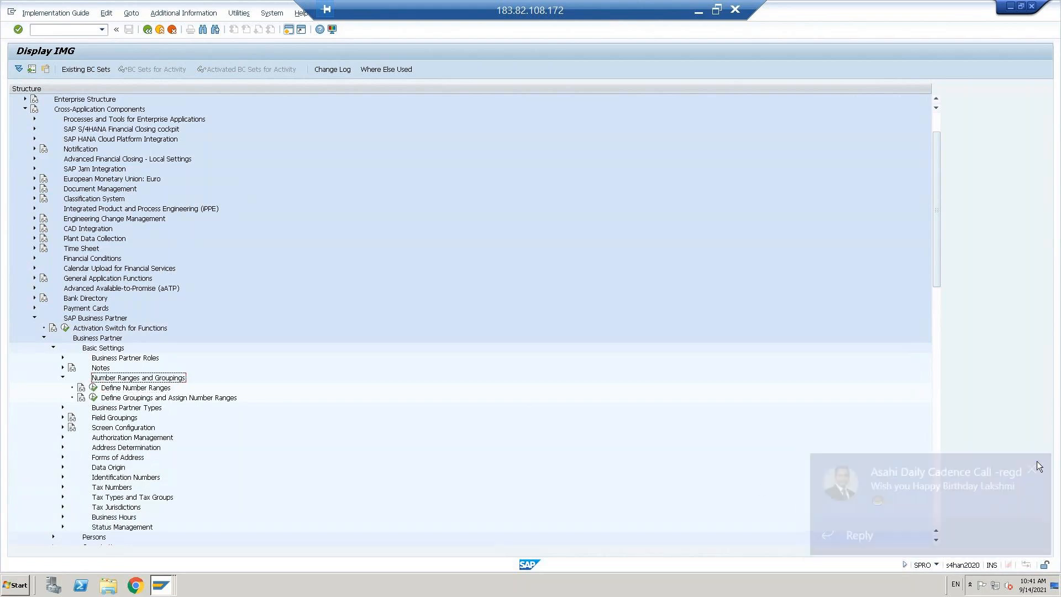
{"action": "left_click", "coordinate": [136, 388]}
{"action": "left_click", "coordinate": [93, 390]}
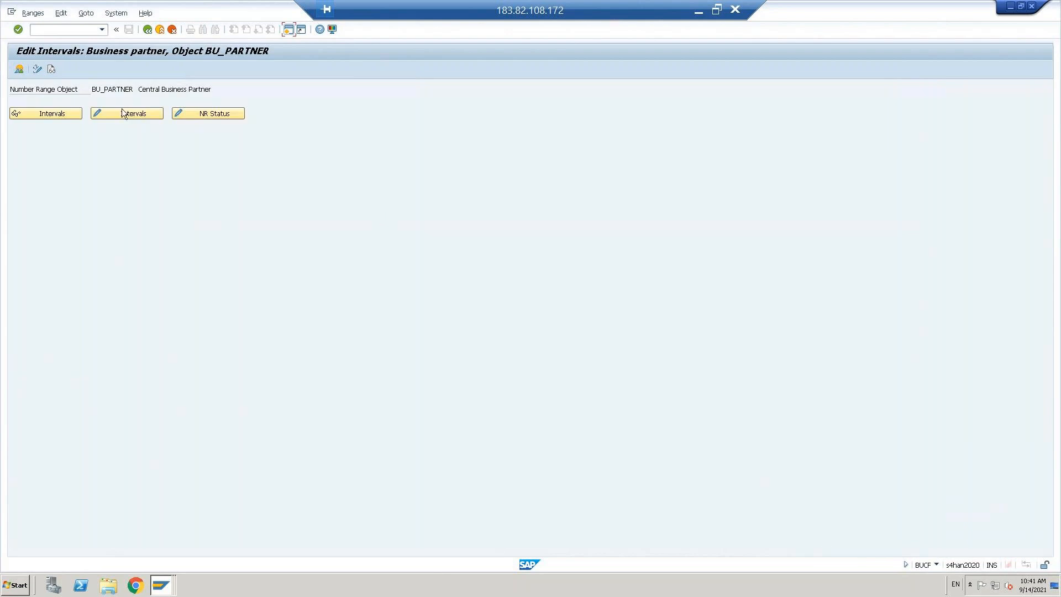
{"action": "left_click", "coordinate": [123, 113]}
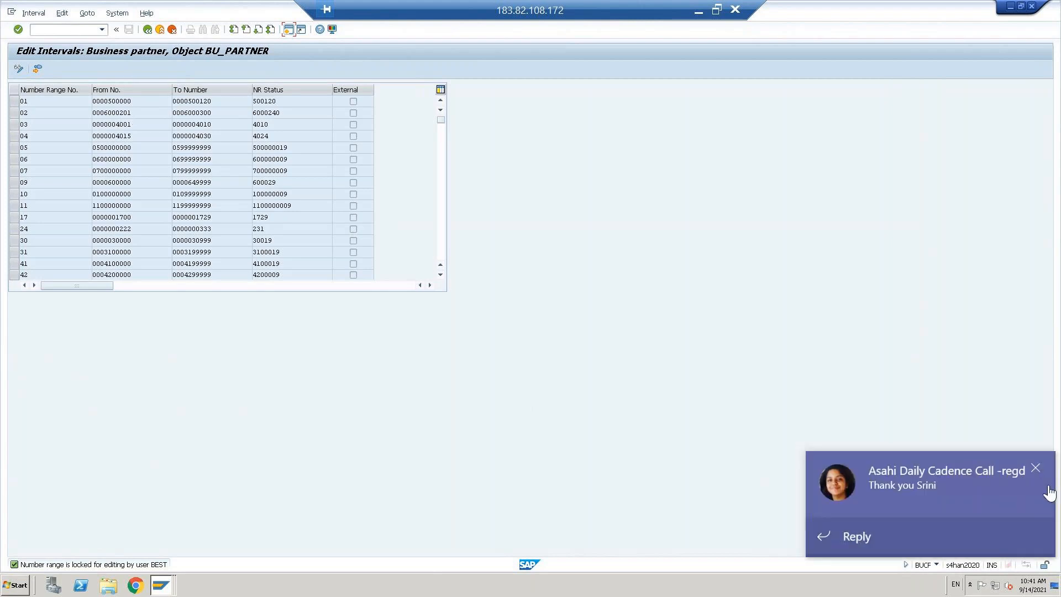
Step: Start transaction SM12 for lock entries in a second session
{"action": "left_click", "coordinate": [1036, 468]}
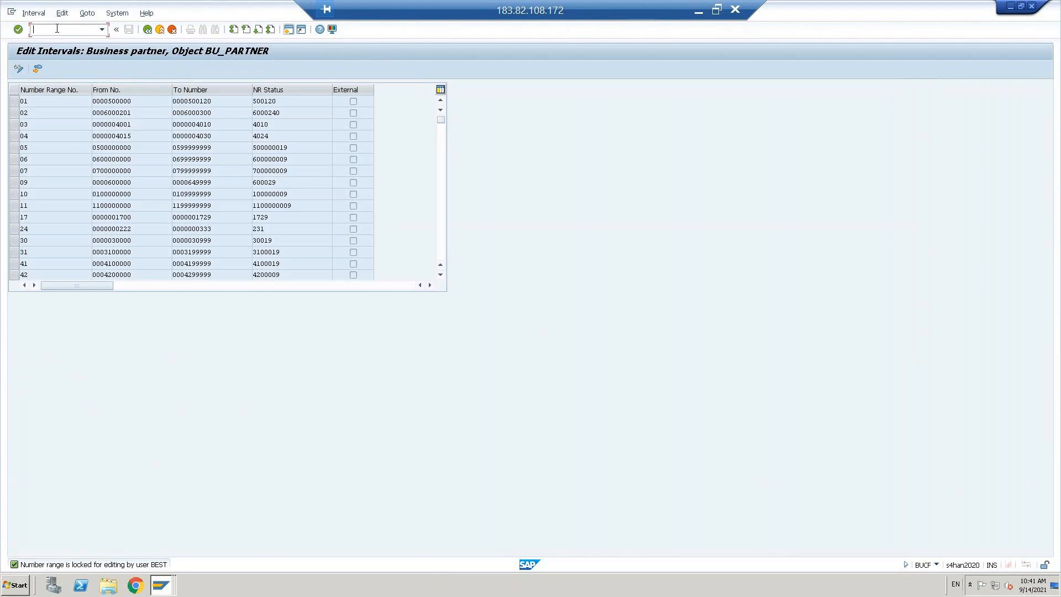
{"action": "left_click", "coordinate": [290, 30]}
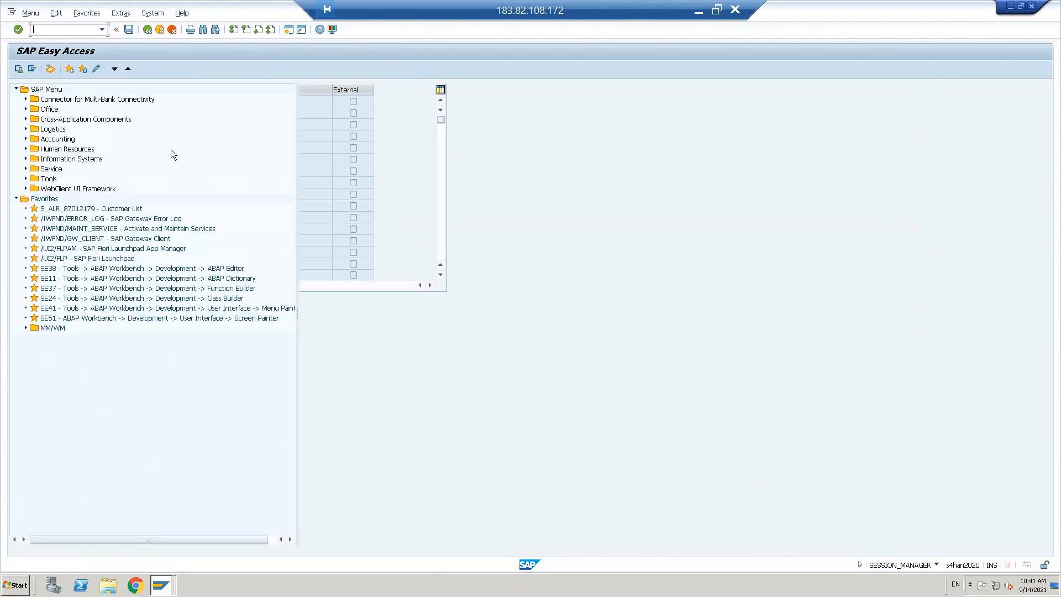
{"action": "type", "text": "sm12"}
{"action": "key", "text": "Return"}
Step: Delete all listed lock entries, confirm the list is empty, and return to the intervals window
{"action": "left_click", "coordinate": [53, 173]}
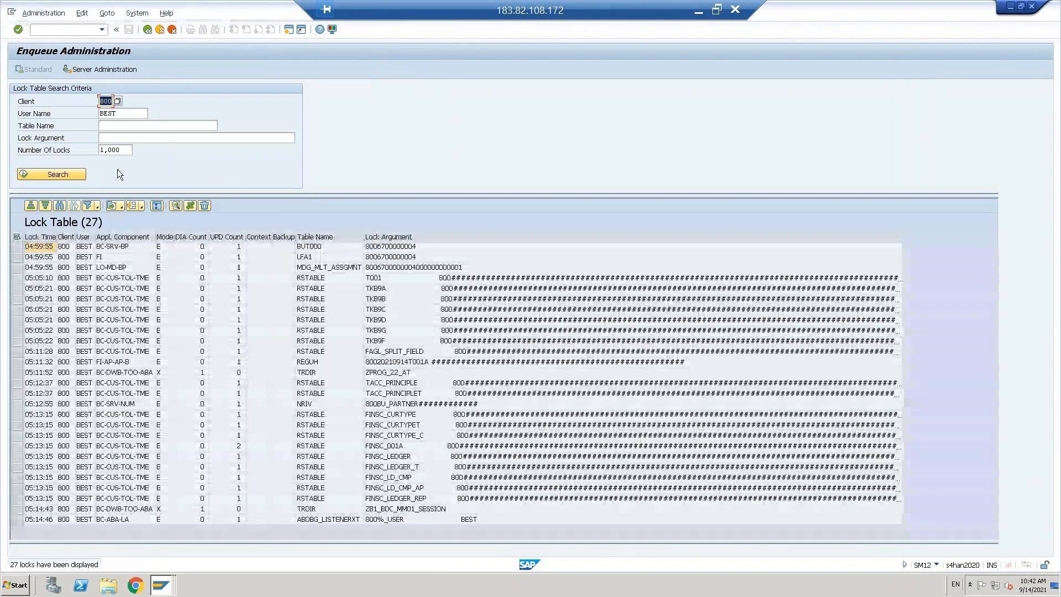
{"action": "left_click", "coordinate": [16, 238]}
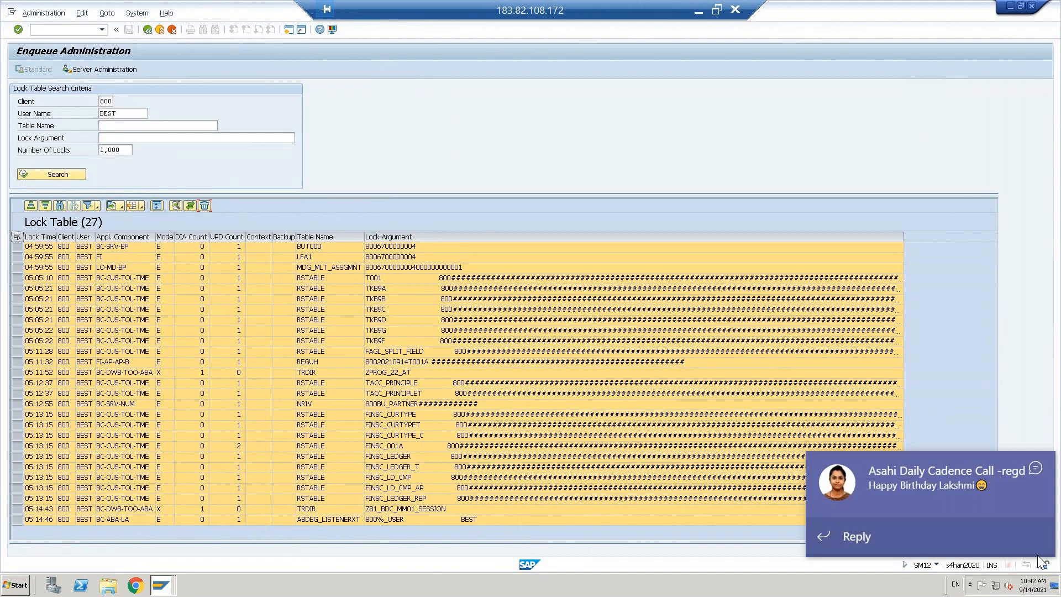
{"action": "left_click", "coordinate": [1036, 469]}
{"action": "left_click", "coordinate": [138, 237]}
{"action": "left_click", "coordinate": [58, 176]}
{"action": "left_click", "coordinate": [68, 174]}
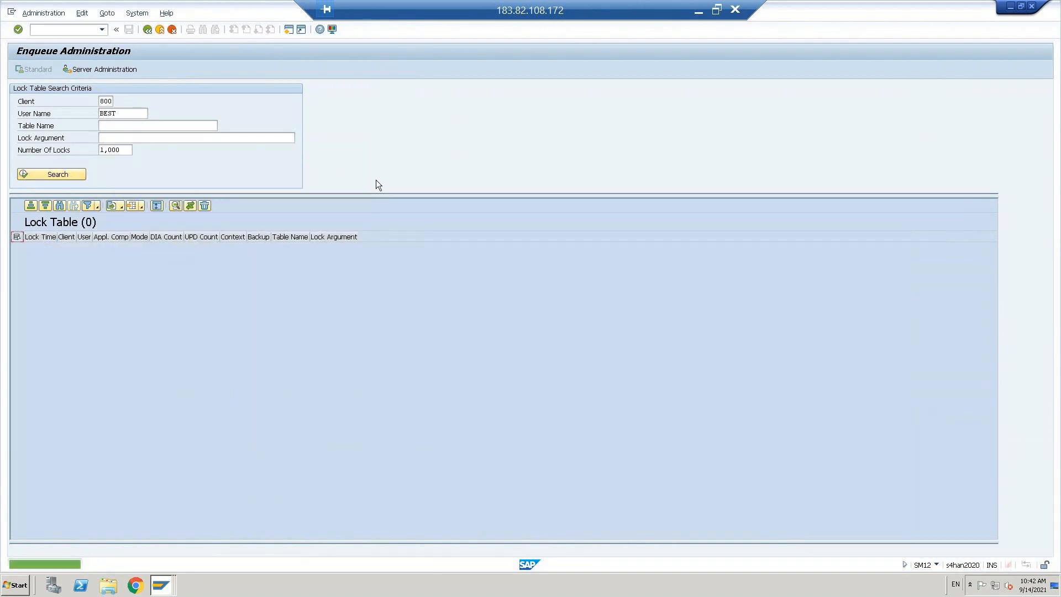
{"action": "key", "text": "alt+Tab"}
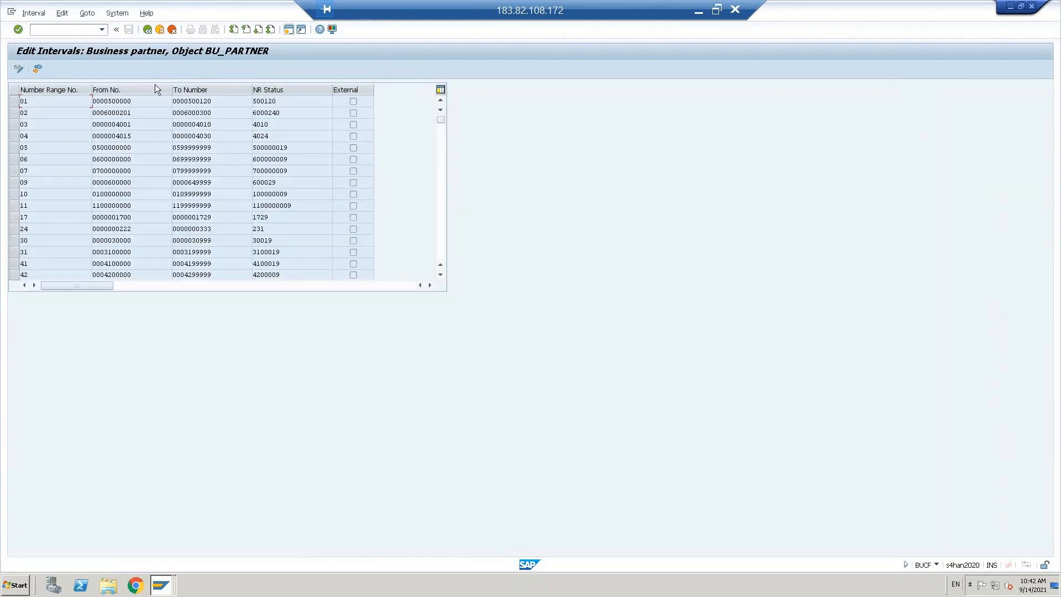
{"action": "left_click", "coordinate": [151, 31]}
Step: Reopen BU_PARTNER intervals in change mode, review rows 04 and 05, and return to the IMG
{"action": "left_click", "coordinate": [125, 114]}
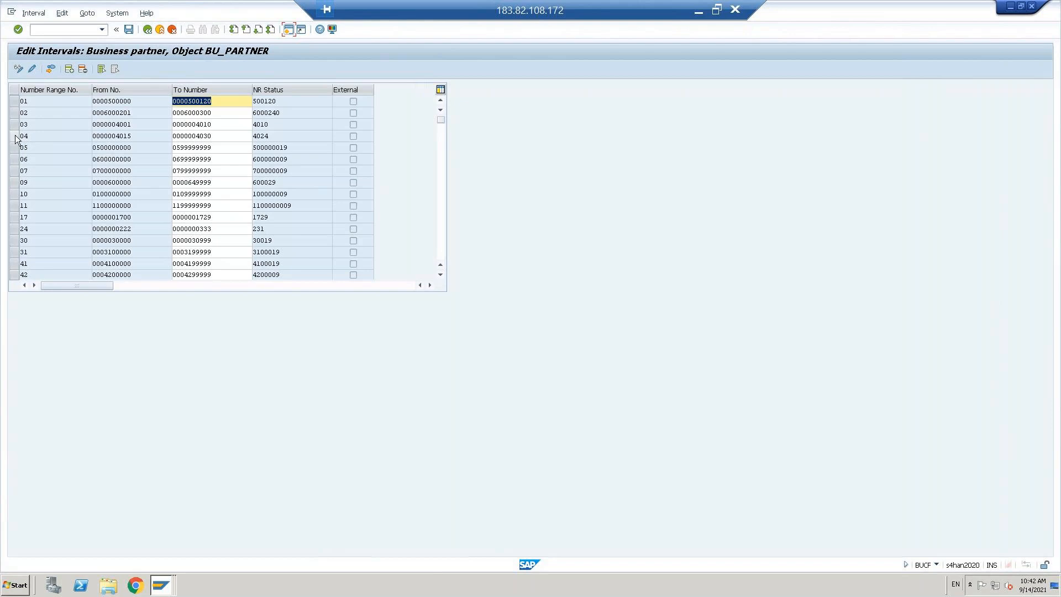
{"action": "left_click", "coordinate": [15, 136]}
{"action": "left_click", "coordinate": [16, 148]}
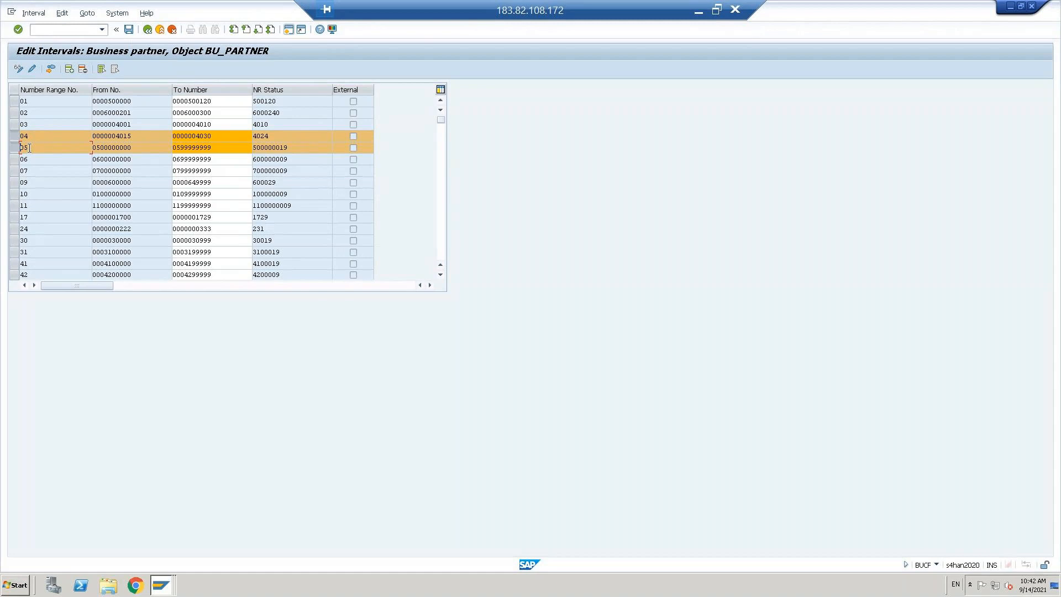
{"action": "left_click", "coordinate": [147, 30]}
{"action": "left_click", "coordinate": [147, 30]}
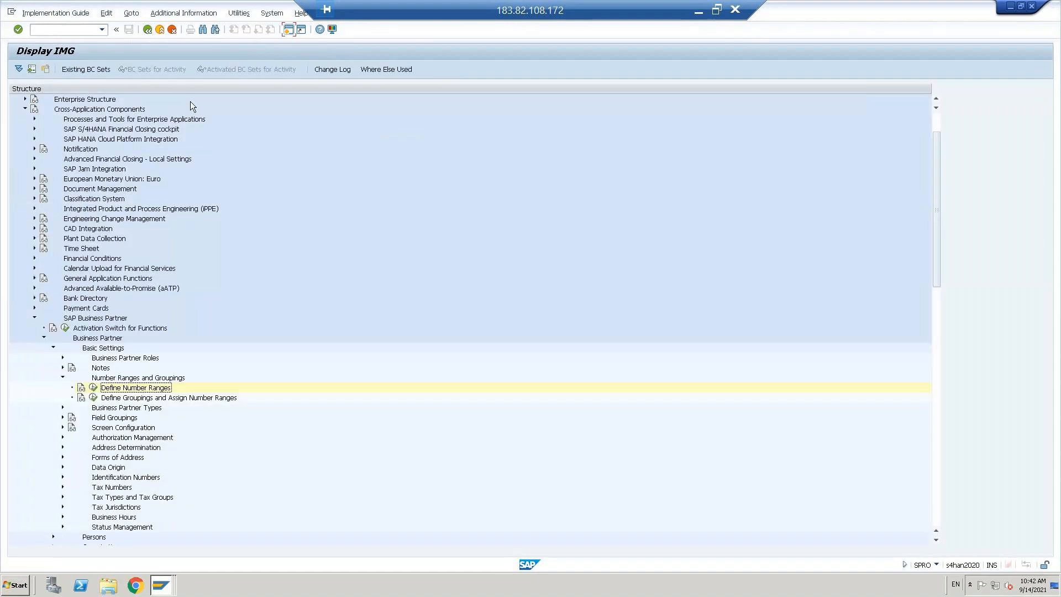
Step: Create new BP grouping entries DCUS and FCUS in the BP groupings table
{"action": "left_click", "coordinate": [93, 398]}
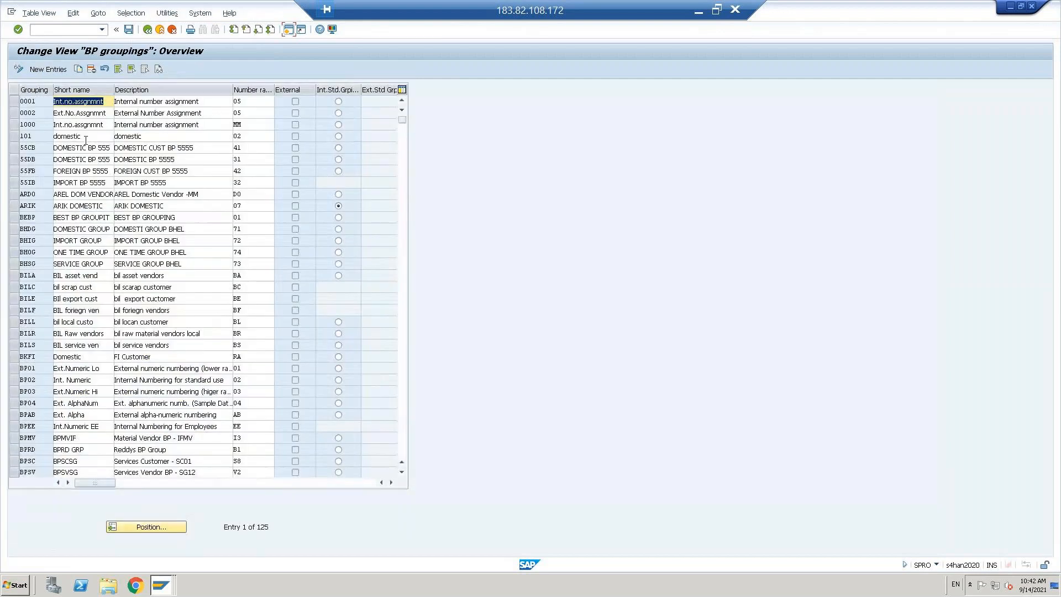
{"action": "left_click", "coordinate": [41, 69]}
{"action": "type", "text": "dcus"}
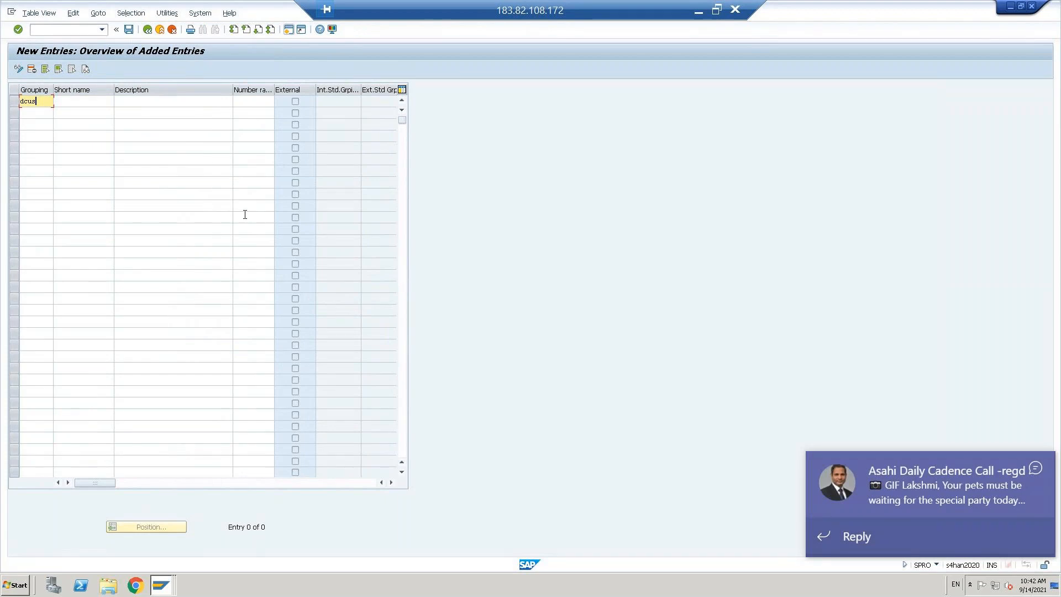
{"action": "key", "text": "Down"}
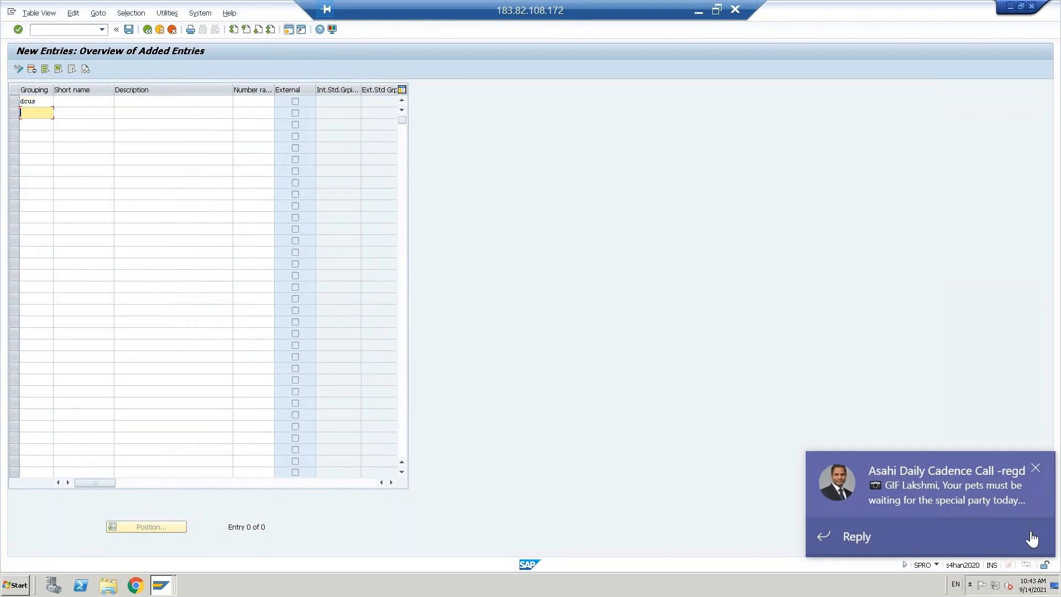
{"action": "left_click", "coordinate": [1034, 469]}
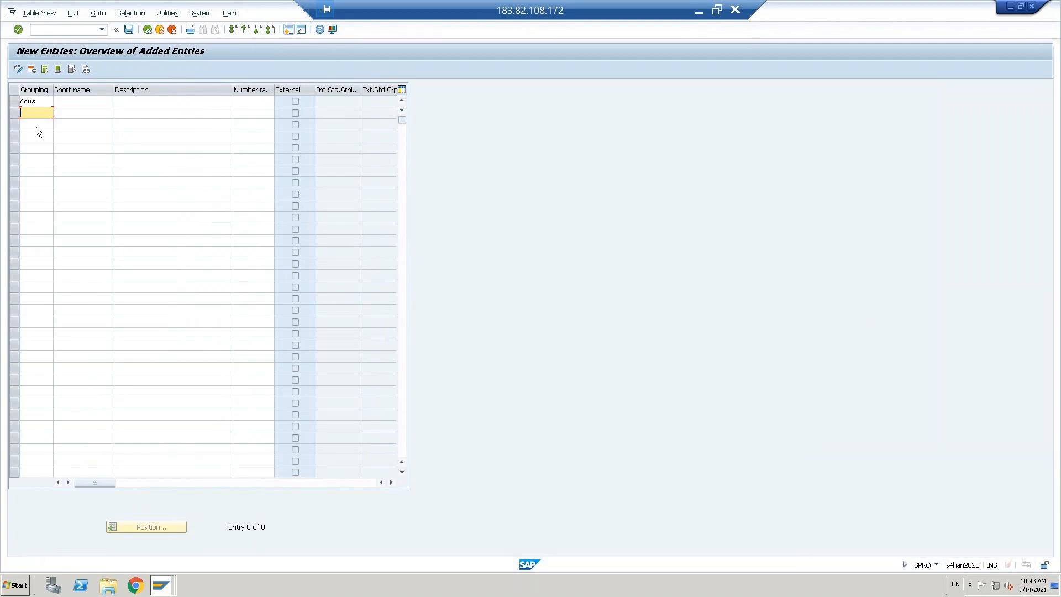
{"action": "type", "text": "fcus"}
Step: Give DCUS and FCUS short names for domestic and foreign customers
{"action": "left_click", "coordinate": [71, 100]}
{"action": "type", "text": "D"}
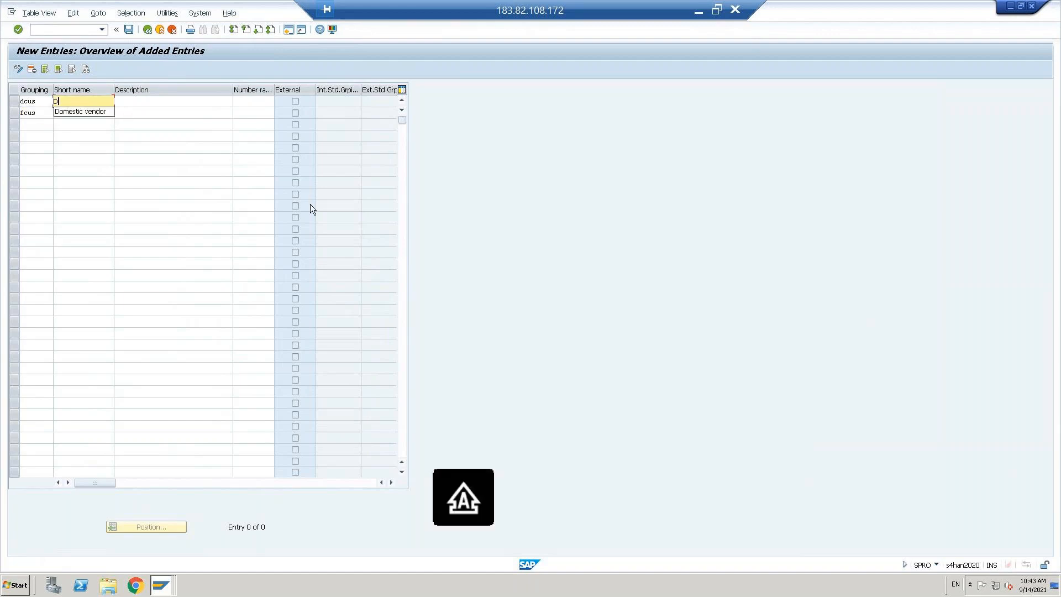
{"action": "key", "text": "Down"}
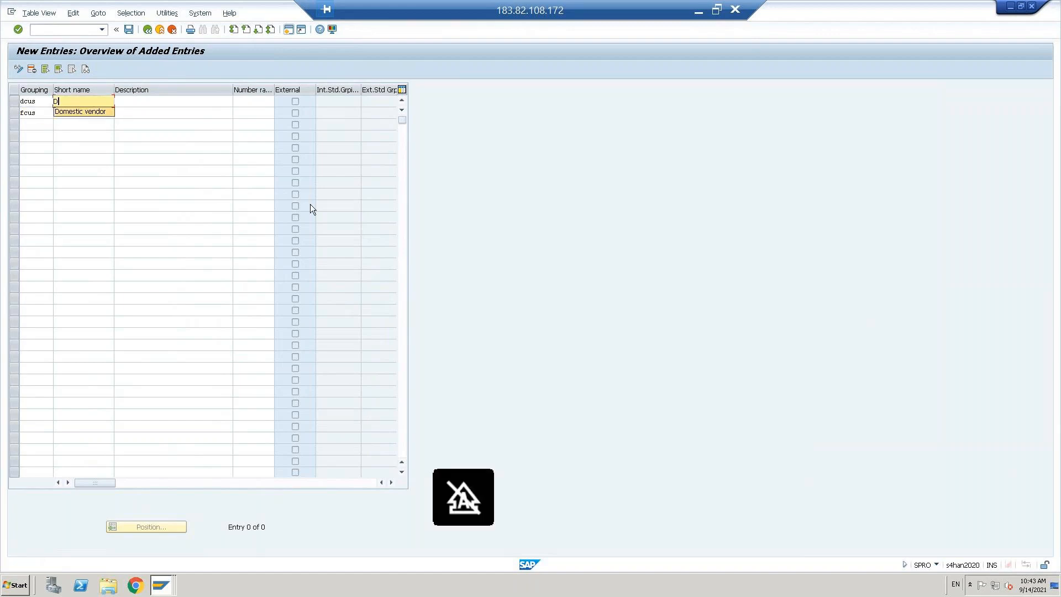
{"action": "key", "text": "Return"}
{"action": "key", "text": "BackSpace"}
{"action": "key", "text": "BackSpace"}
{"action": "key", "text": "BackSpace"}
{"action": "key", "text": "BackSpace"}
{"action": "key", "text": "BackSpace"}
{"action": "key", "text": "BackSpace"}
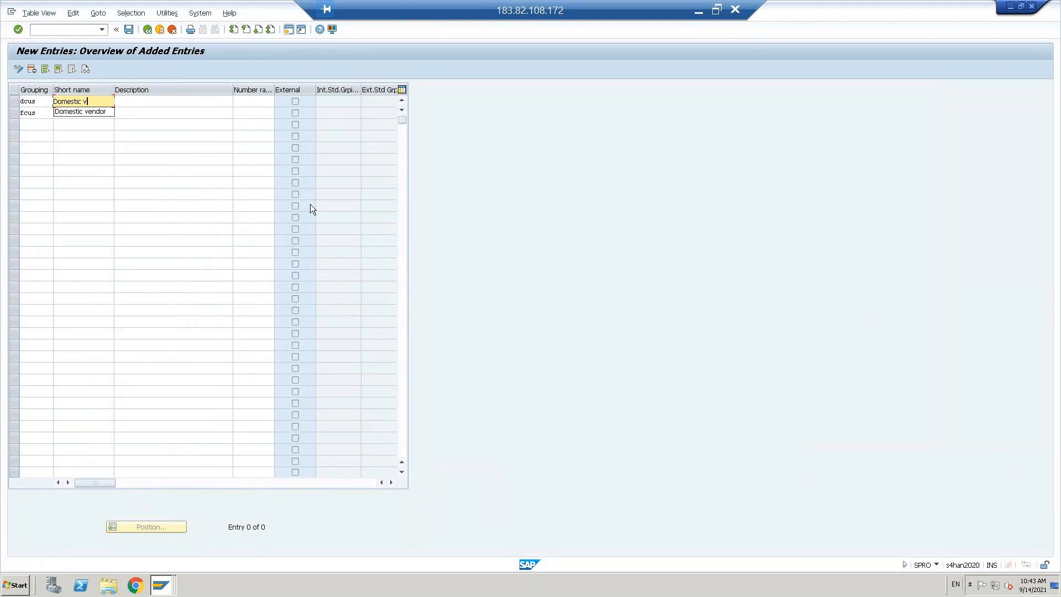
{"action": "type", "text": "custom"}
{"action": "key", "text": "Down"}
{"action": "type", "text": "f"}
{"action": "key", "text": "Down"}
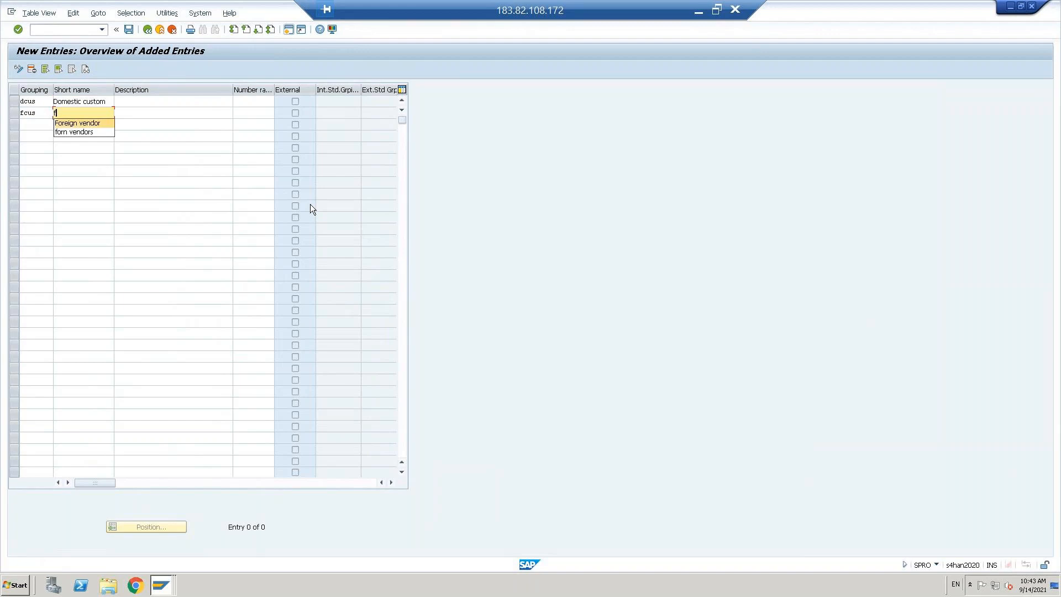
{"action": "key", "text": "Return"}
{"action": "key", "text": "BackSpace"}
{"action": "key", "text": "BackSpace"}
{"action": "key", "text": "BackSpace"}
{"action": "key", "text": "BackSpace"}
{"action": "key", "text": "BackSpace"}
{"action": "key", "text": "BackSpace"}
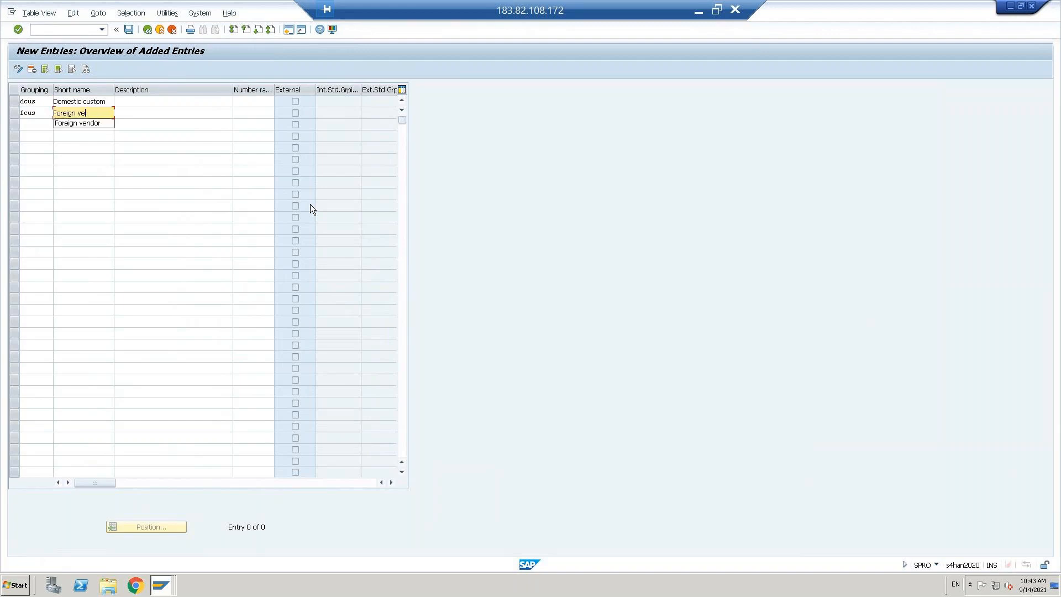
{"action": "type", "text": "custome"}
Step: Copy each grouping's short name into its description field
{"action": "key", "text": "shift+Home"}
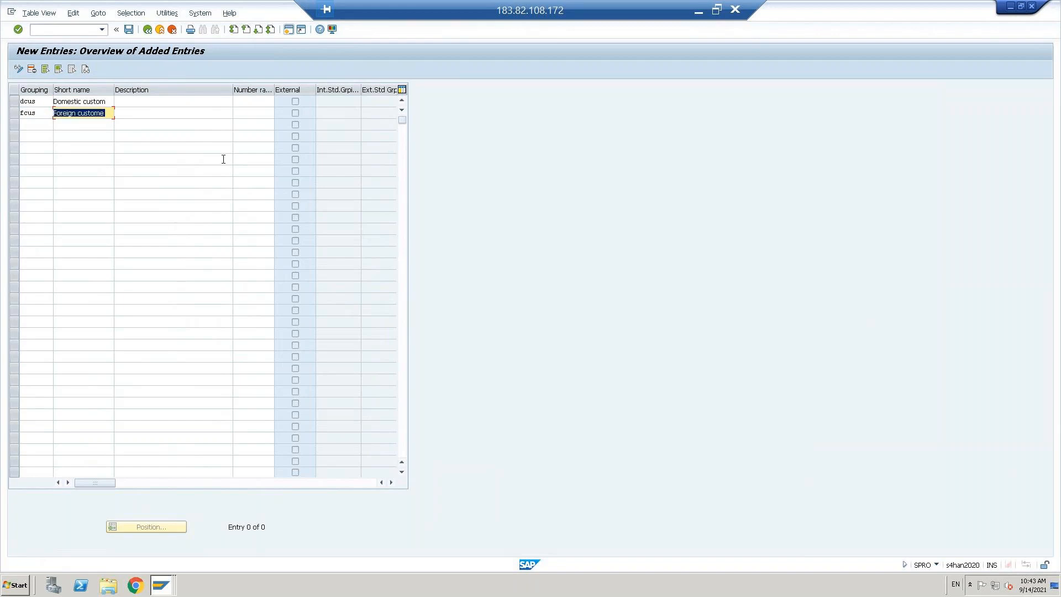
{"action": "key", "text": "ctrl+c"}
{"action": "left_click", "coordinate": [128, 112]}
{"action": "key", "text": "ctrl+v"}
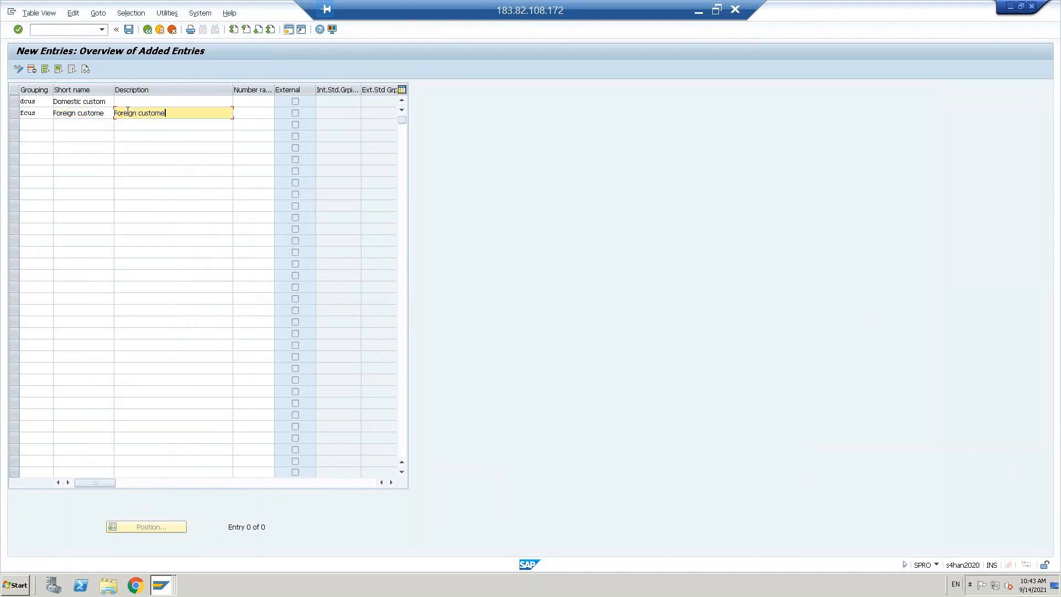
{"action": "left_click", "coordinate": [88, 100]}
{"action": "key", "text": "ctrl+a"}
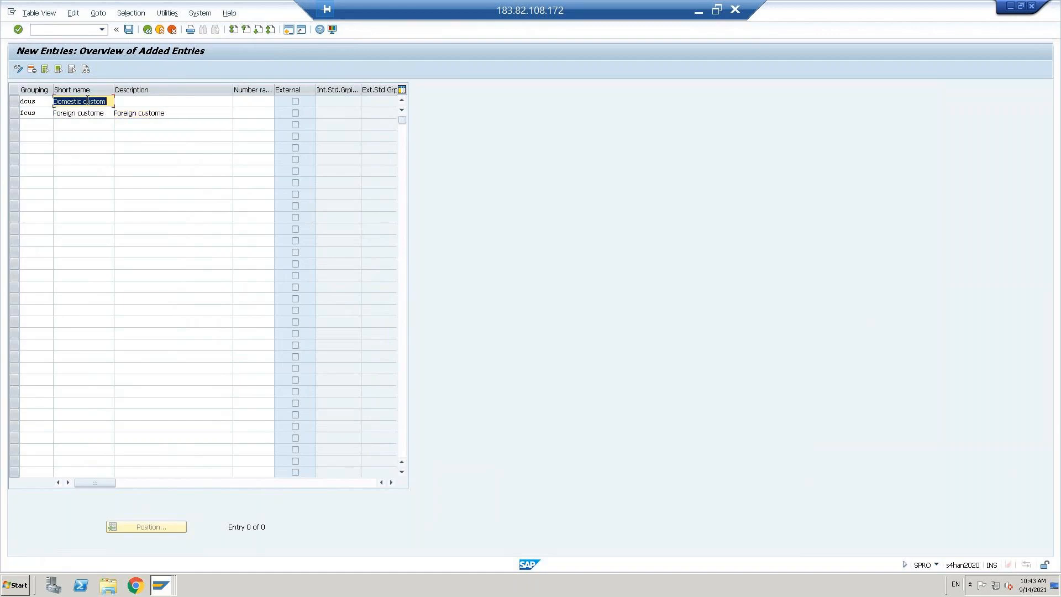
{"action": "left_click", "coordinate": [234, 96]}
{"action": "left_click", "coordinate": [169, 101]}
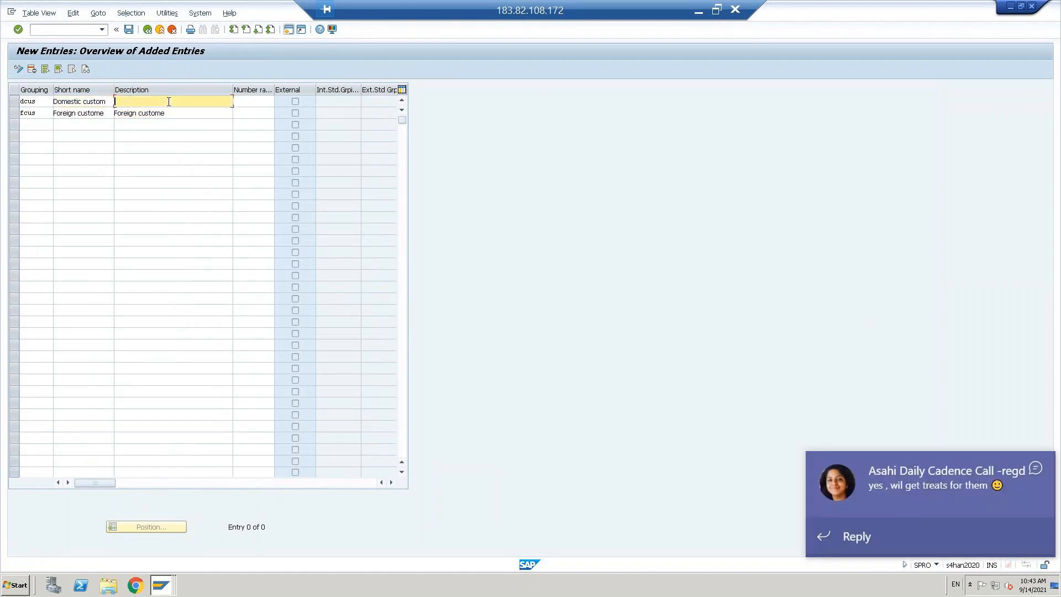
{"action": "key", "text": "ctrl+v"}
{"action": "left_click", "coordinate": [1036, 468]}
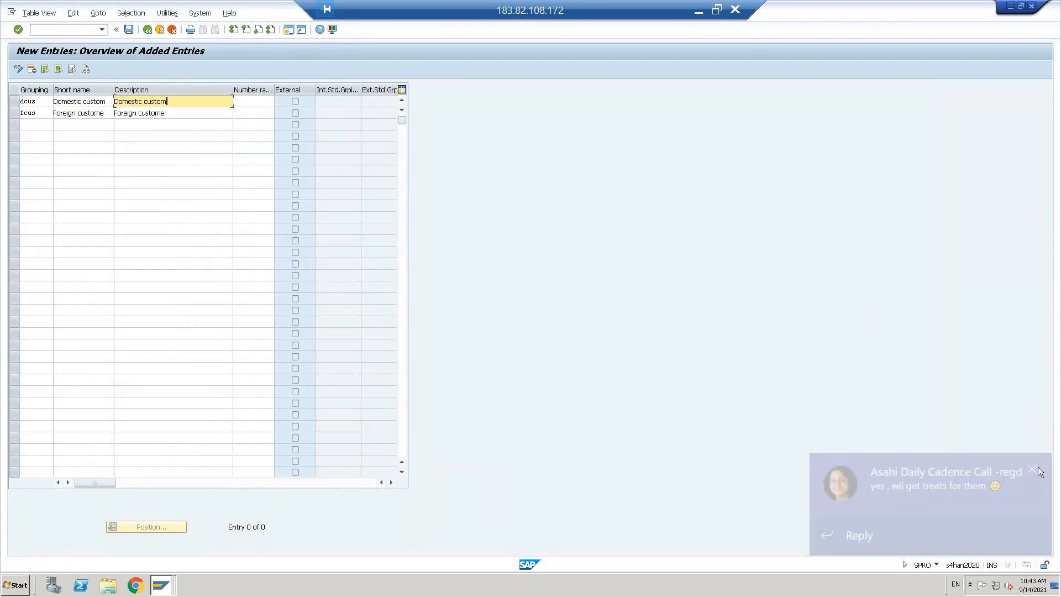
Step: Set number range 04 for DCUS and 05 for FCUS, and save under the customizing request
{"action": "left_click", "coordinate": [258, 100]}
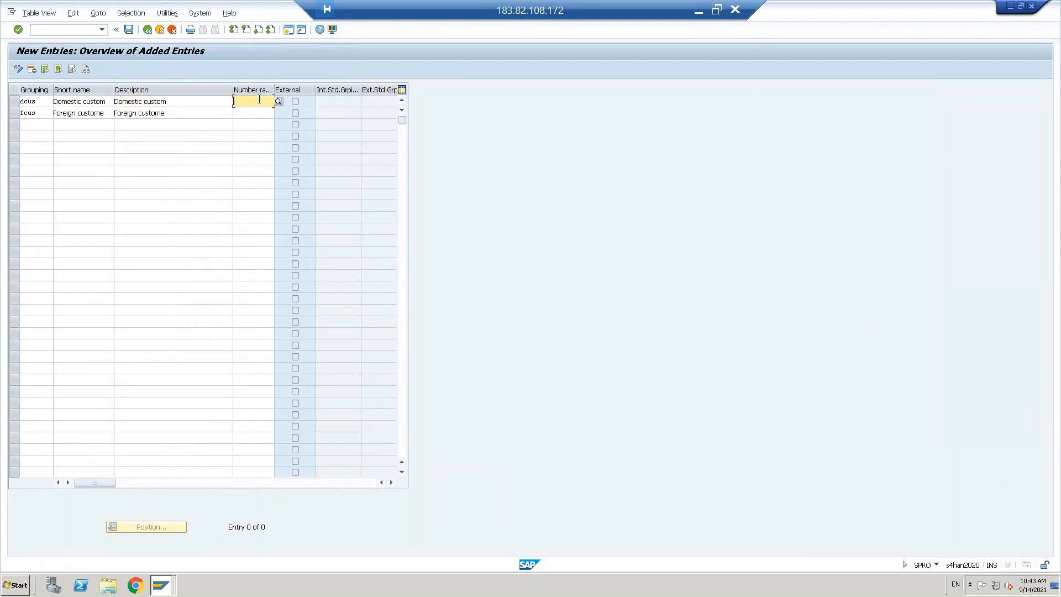
{"action": "type", "text": "04"}
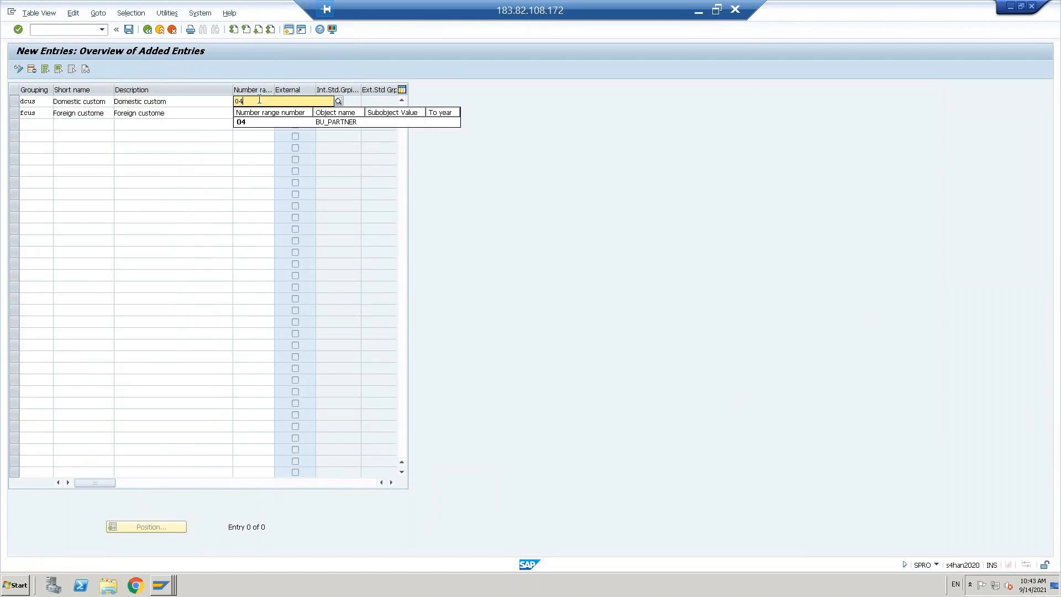
{"action": "key", "text": "Down"}
{"action": "key", "text": "Return"}
{"action": "key", "text": "Down"}
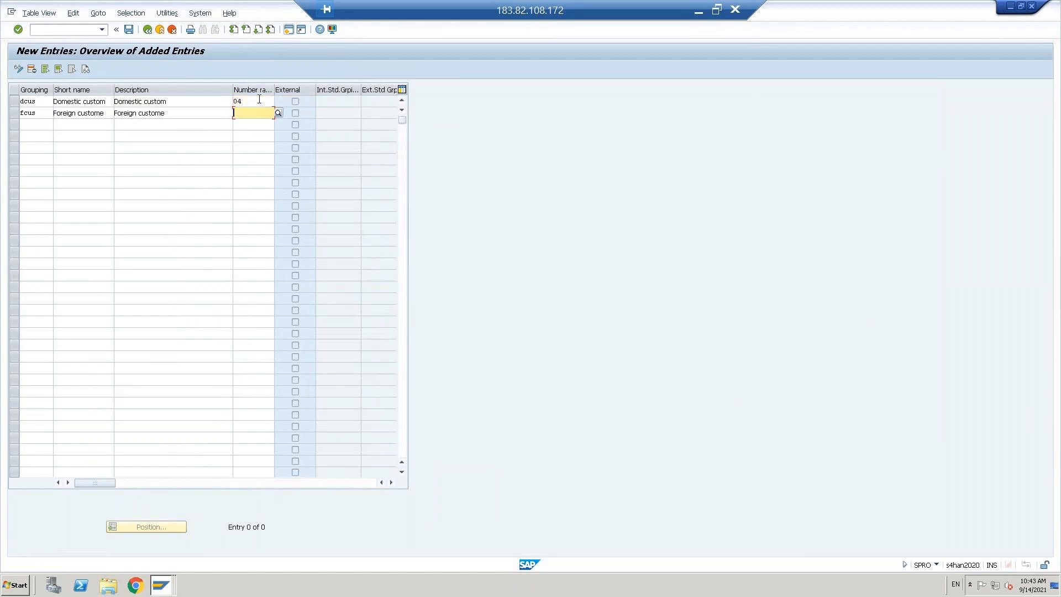
{"action": "type", "text": "05"}
{"action": "key", "text": "Return"}
{"action": "key", "text": "Return"}
{"action": "left_click", "coordinate": [130, 30]}
{"action": "left_click", "coordinate": [163, 188]}
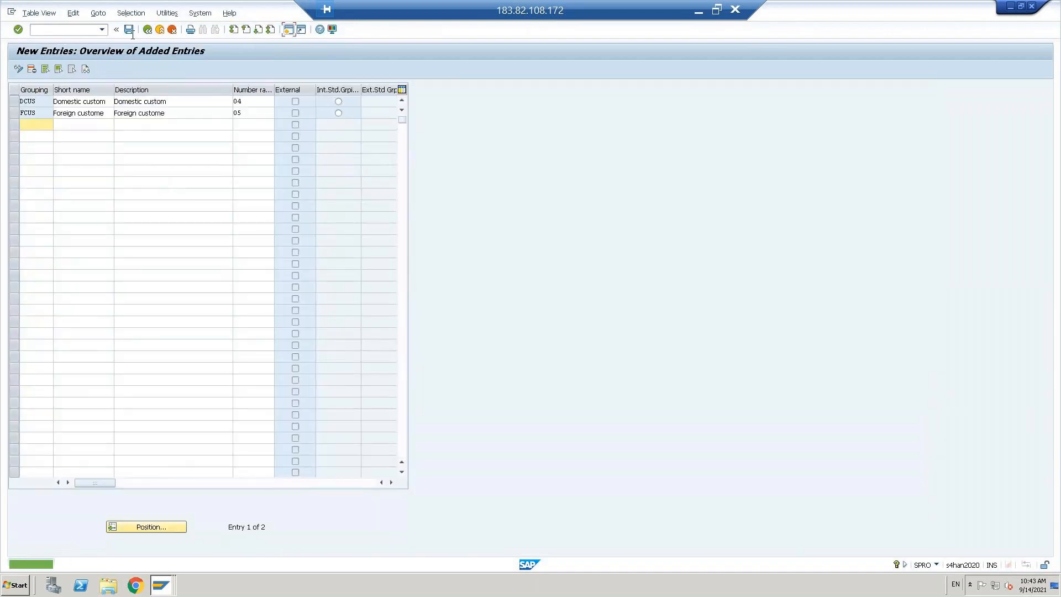
{"action": "left_click", "coordinate": [147, 30]}
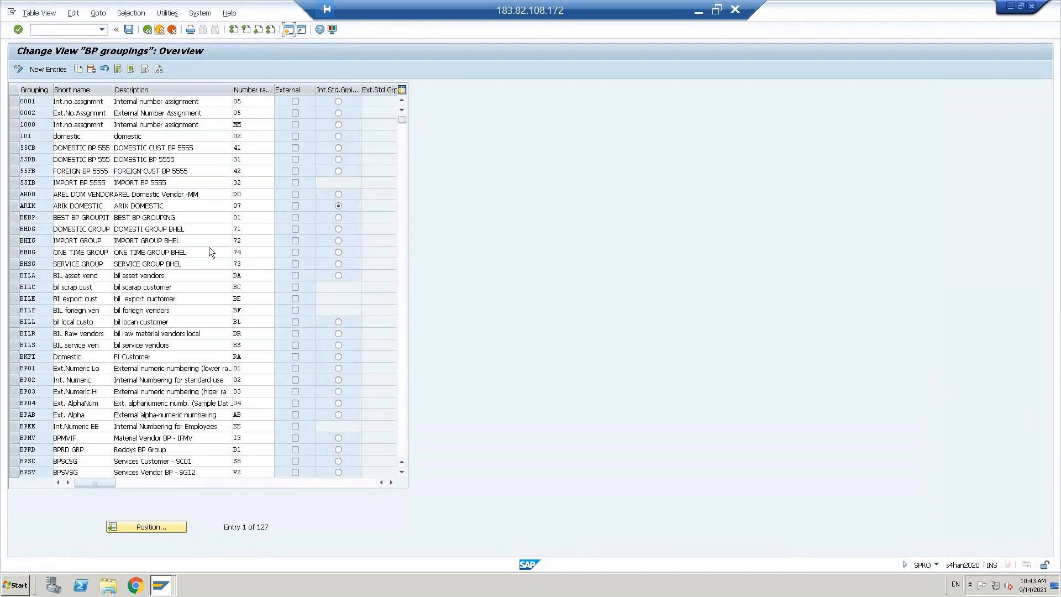
Step: Open the BU_PARTNER intervals for editing and inspect interval 04
{"action": "left_click", "coordinate": [146, 32]}
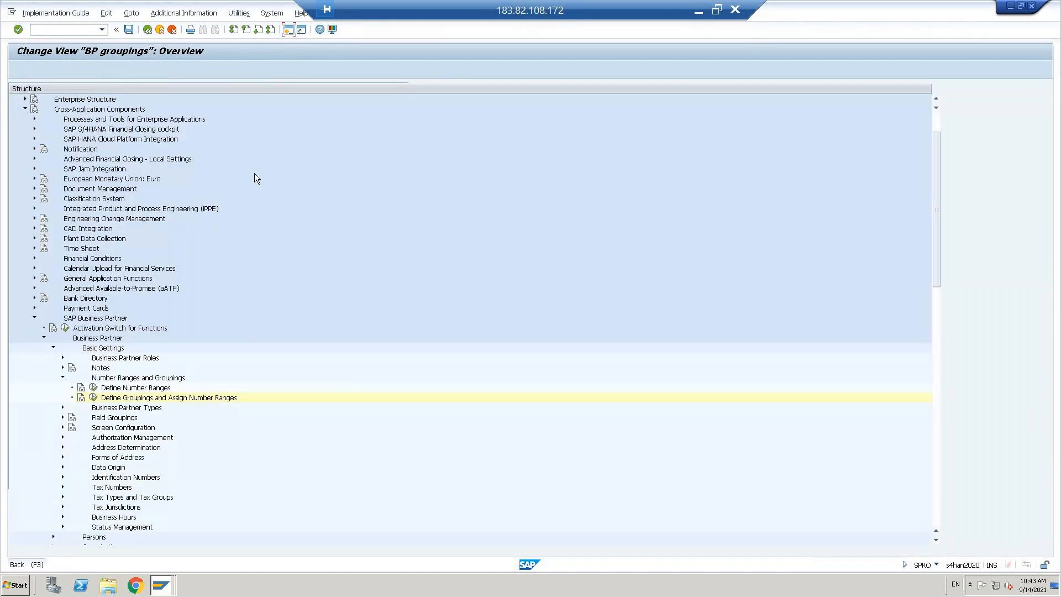
{"action": "left_click", "coordinate": [94, 388]}
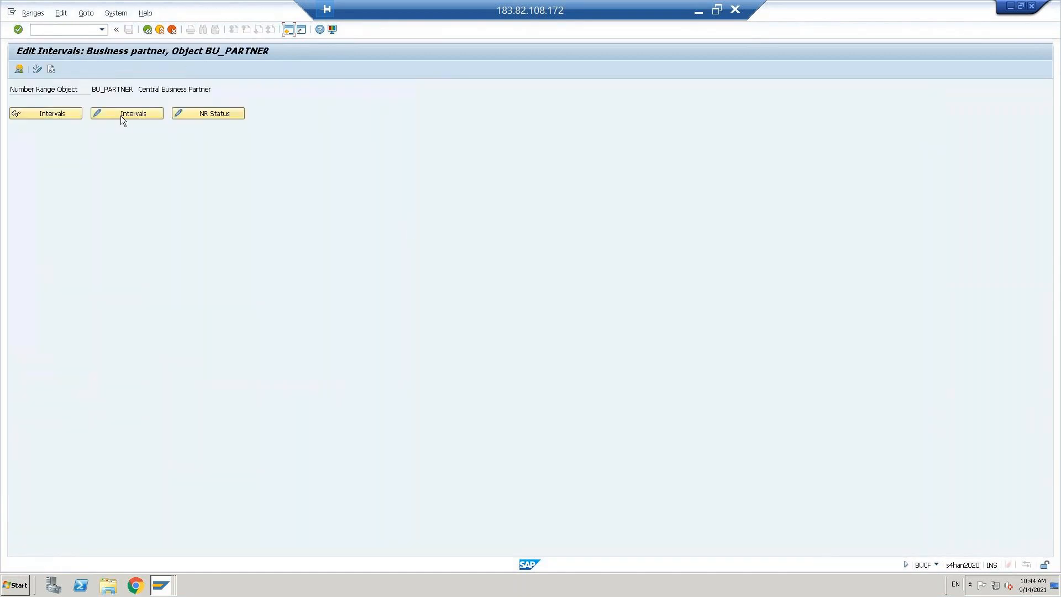
{"action": "left_click", "coordinate": [121, 117]}
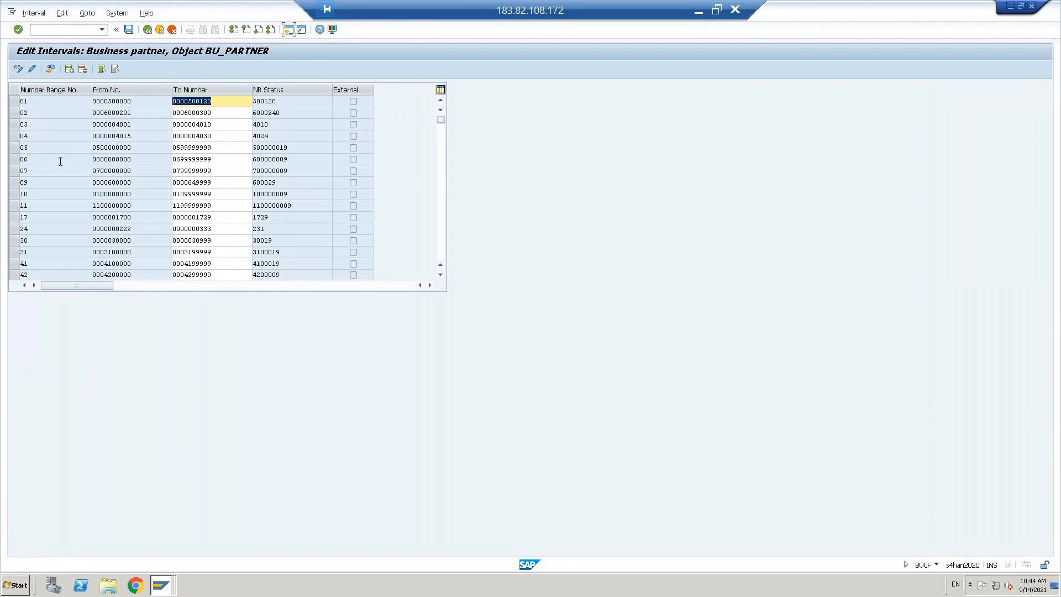
{"action": "left_click", "coordinate": [15, 137]}
{"action": "left_click", "coordinate": [32, 70]}
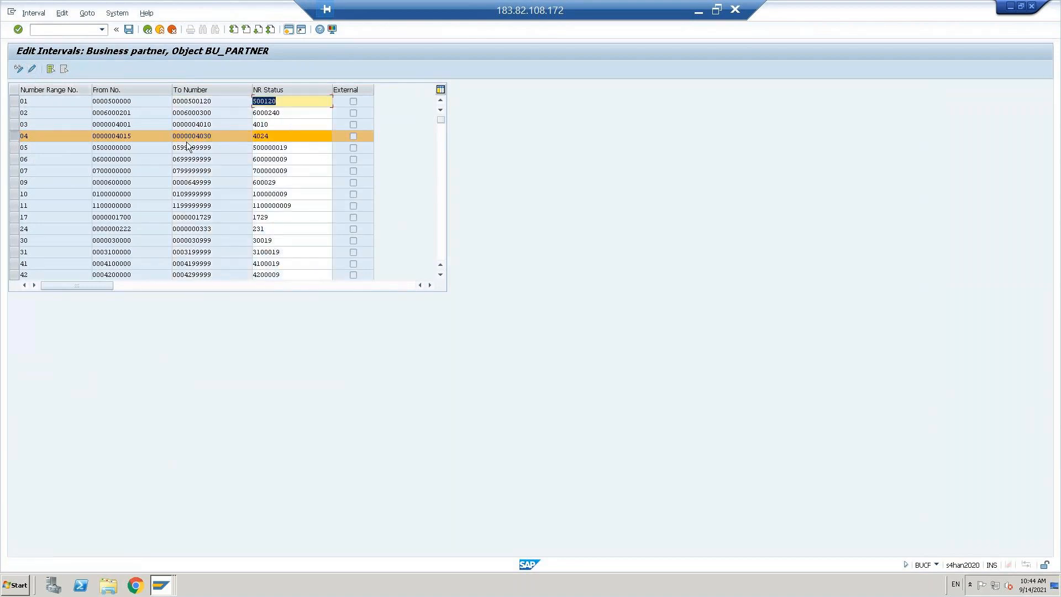
{"action": "left_click", "coordinate": [132, 137]}
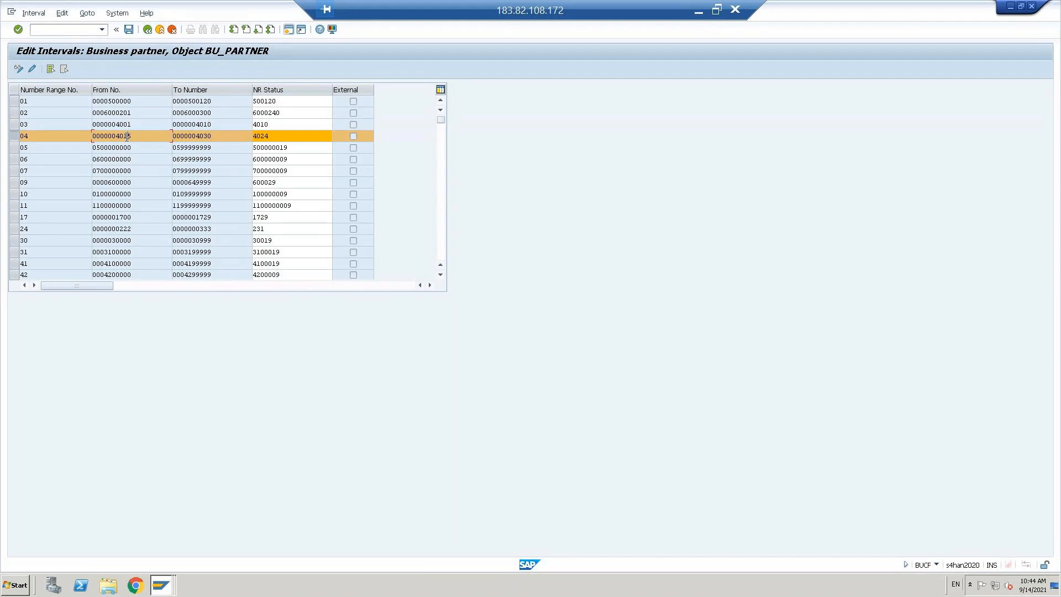
{"action": "left_click", "coordinate": [147, 30]}
Step: Try deleting interval 04 and dismiss the refusal because its status isn't initial
{"action": "left_click", "coordinate": [123, 114]}
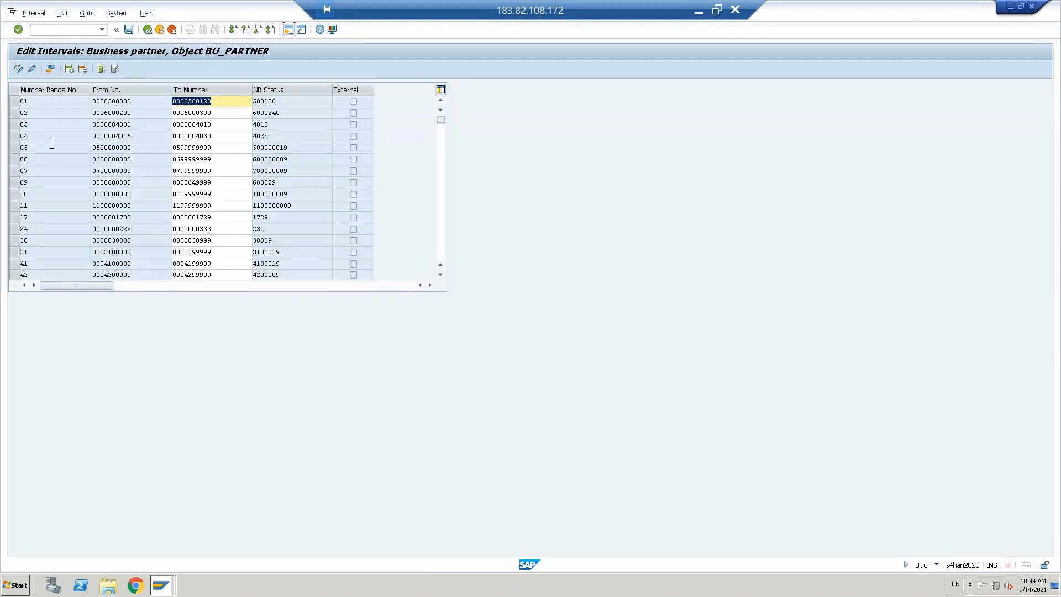
{"action": "left_click", "coordinate": [14, 136]}
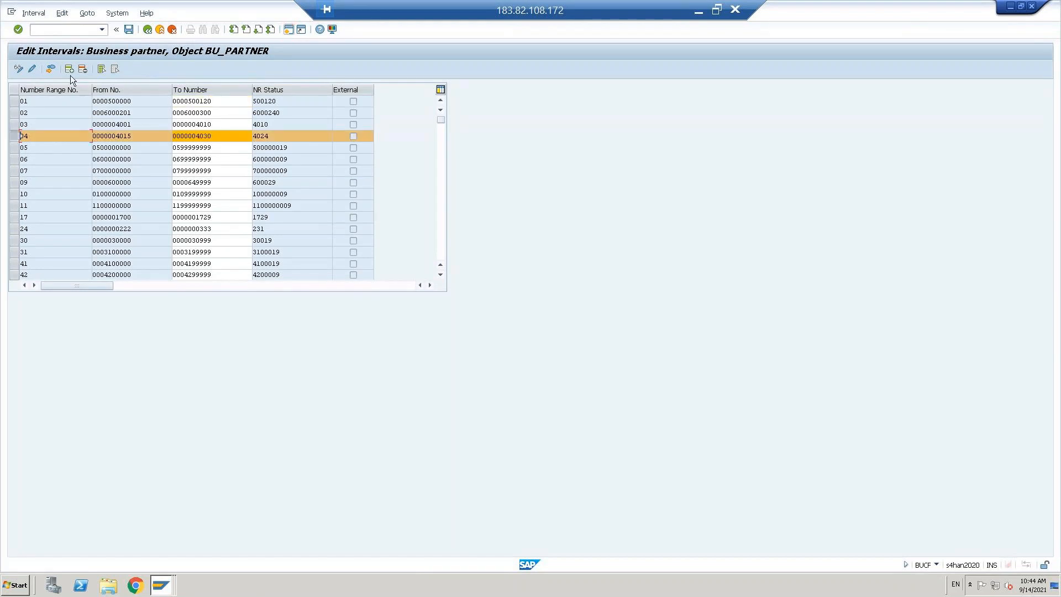
{"action": "left_click", "coordinate": [83, 69]}
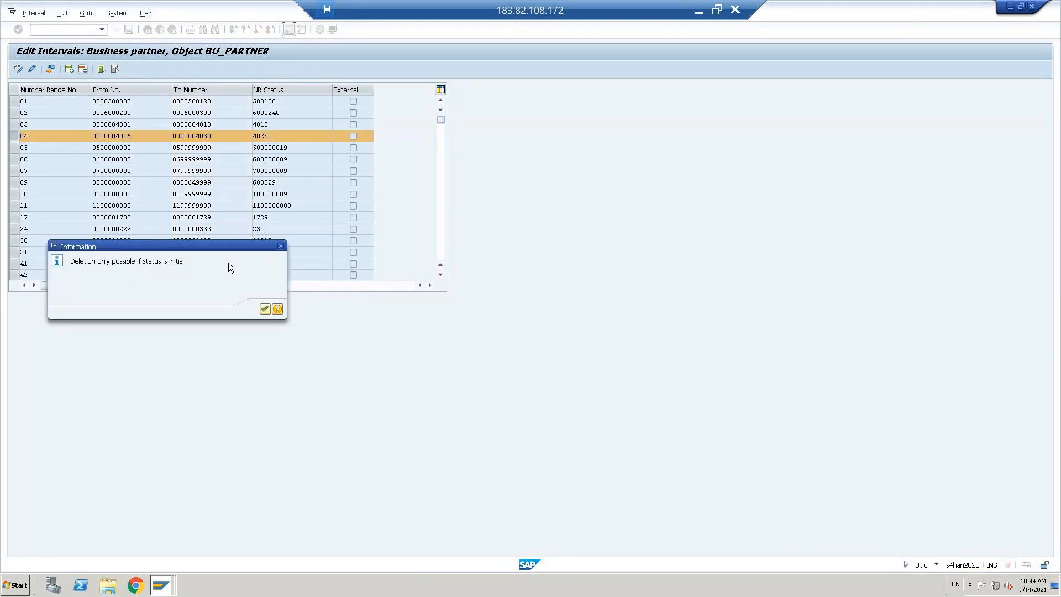
{"action": "left_click", "coordinate": [264, 308]}
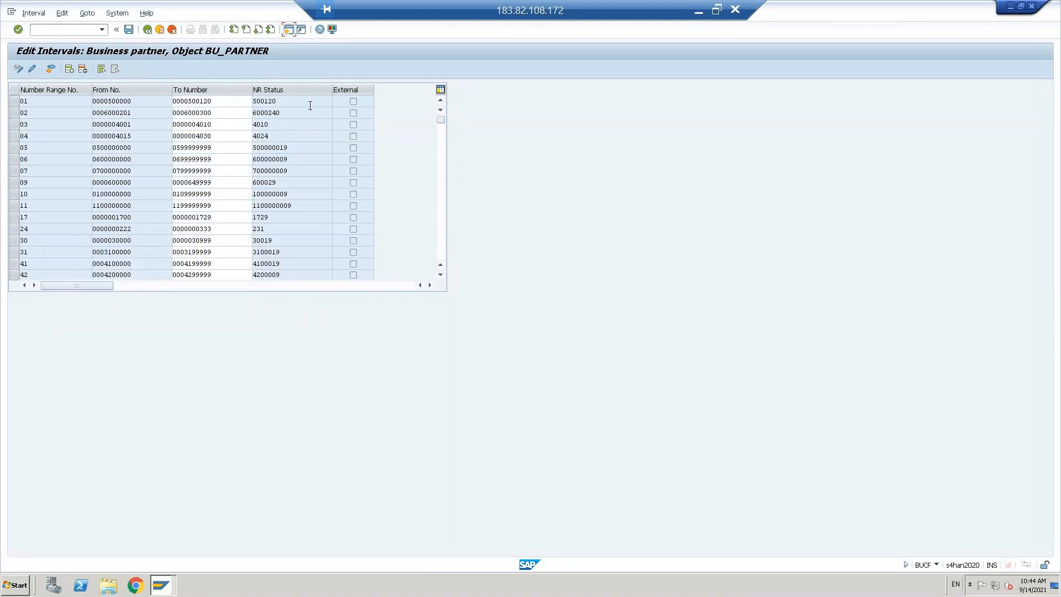
Step: Clear the current number status 4024 of business partner interval 04
{"action": "left_click", "coordinate": [14, 135]}
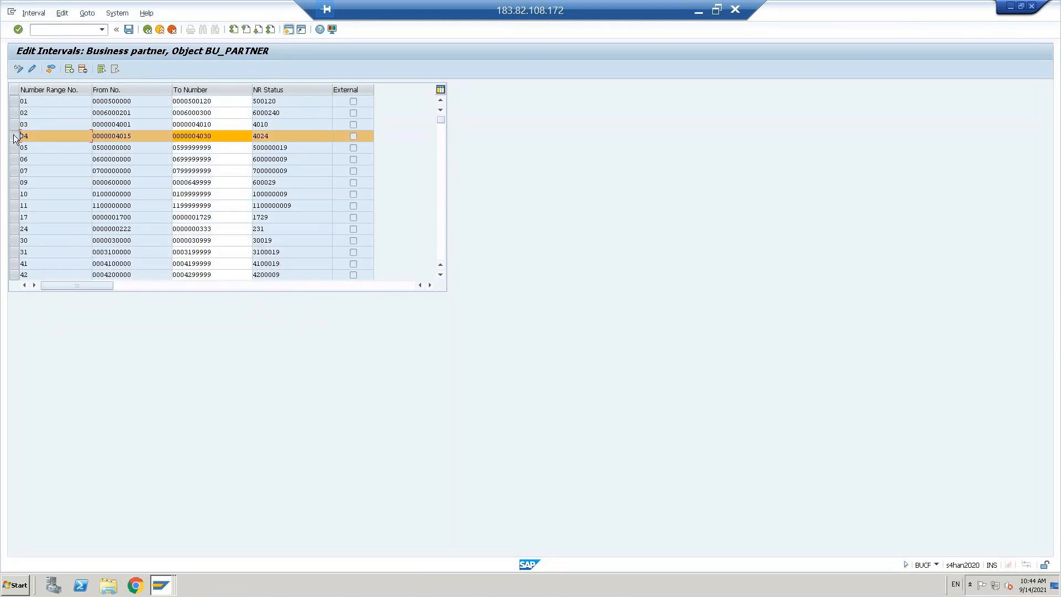
{"action": "left_click", "coordinate": [33, 69]}
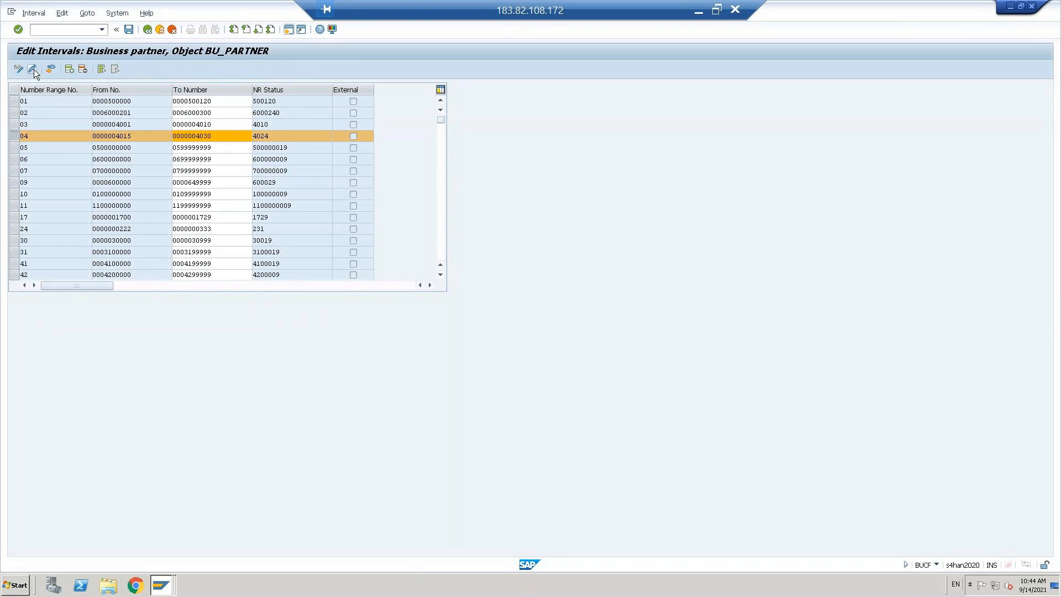
{"action": "left_click", "coordinate": [290, 136]}
{"action": "double_click", "coordinate": [289, 136]}
{"action": "key", "text": "Delete"}
{"action": "key", "text": "Return"}
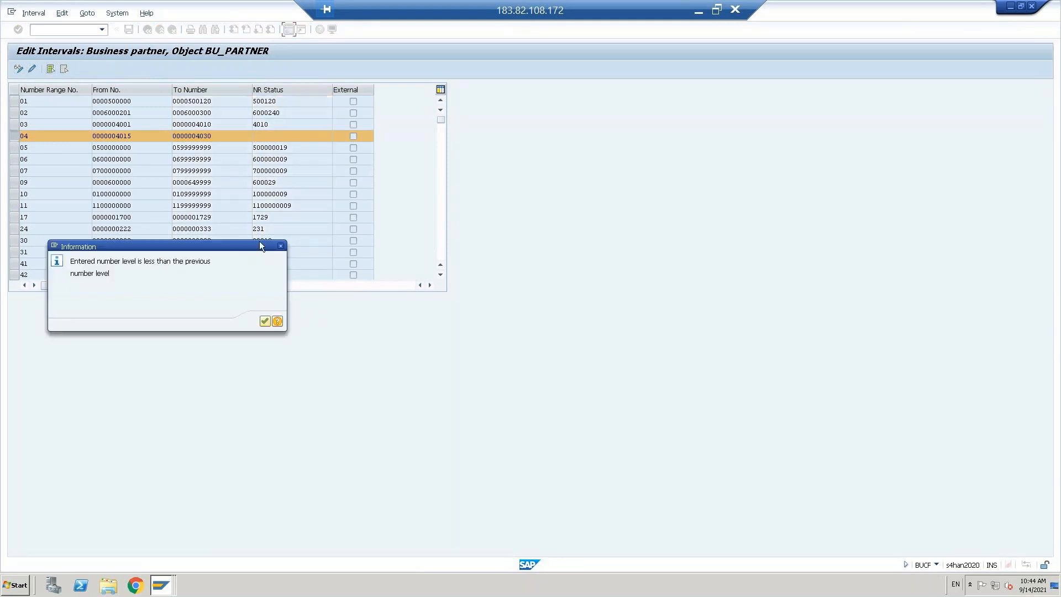
{"action": "left_click", "coordinate": [266, 323]}
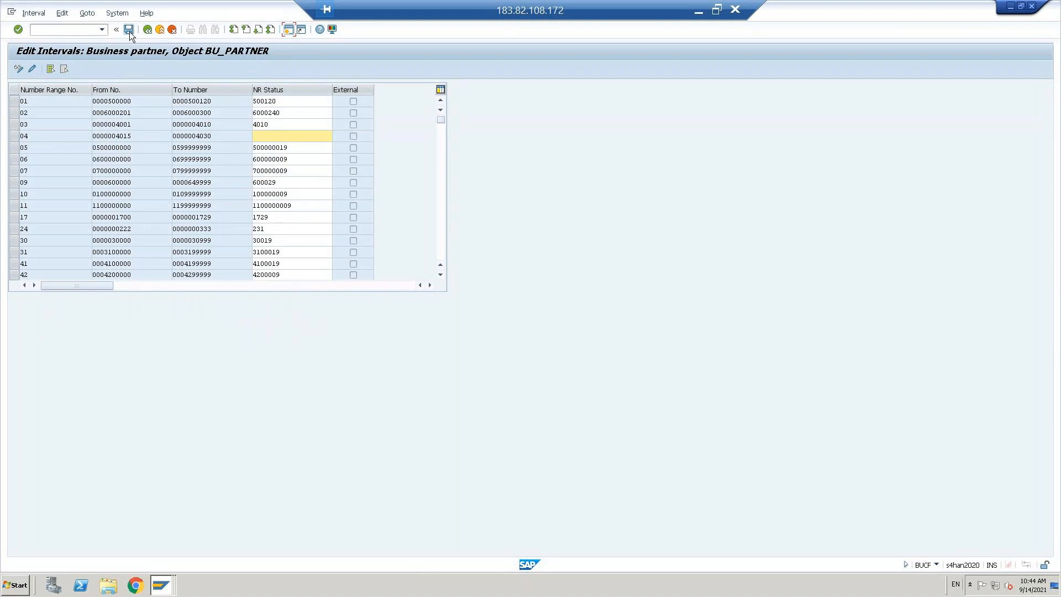
Step: Save interval 04 despite the lower number level warning and return to the number range object
{"action": "left_click", "coordinate": [129, 30]}
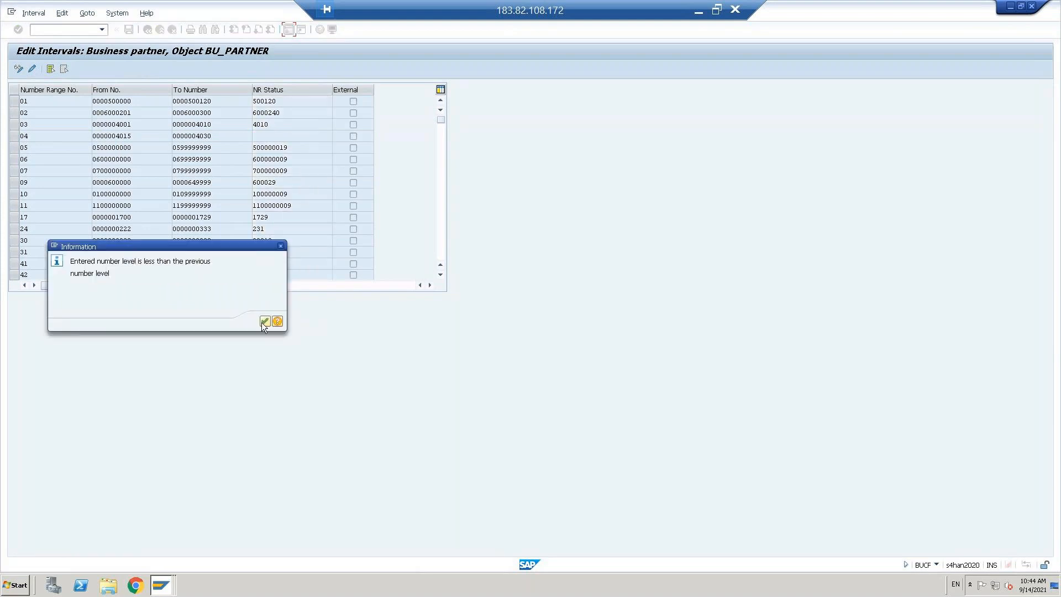
{"action": "left_click", "coordinate": [264, 322]}
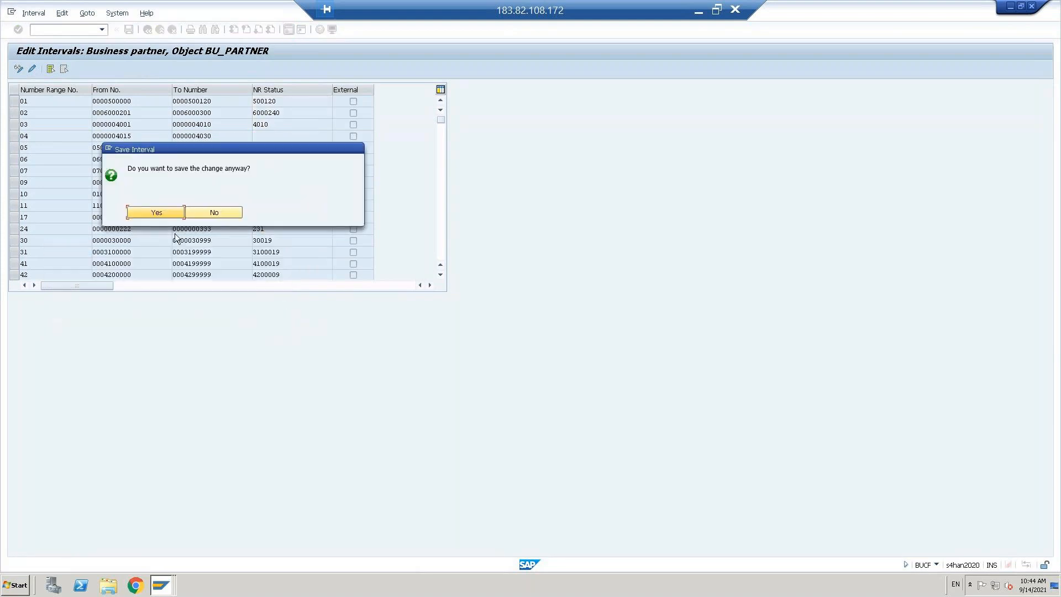
{"action": "left_click", "coordinate": [152, 214]}
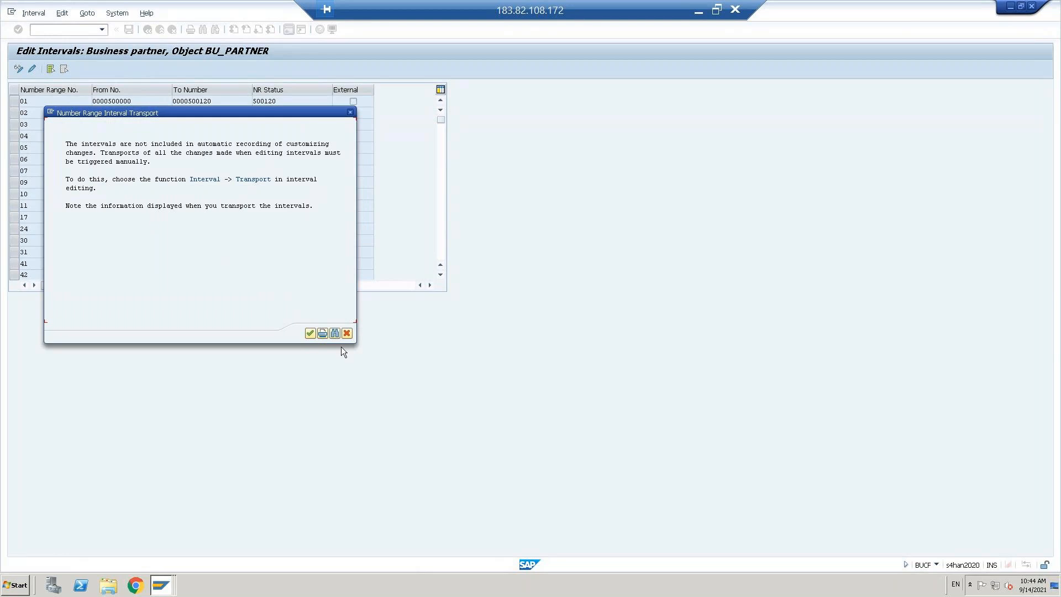
{"action": "left_click", "coordinate": [310, 334]}
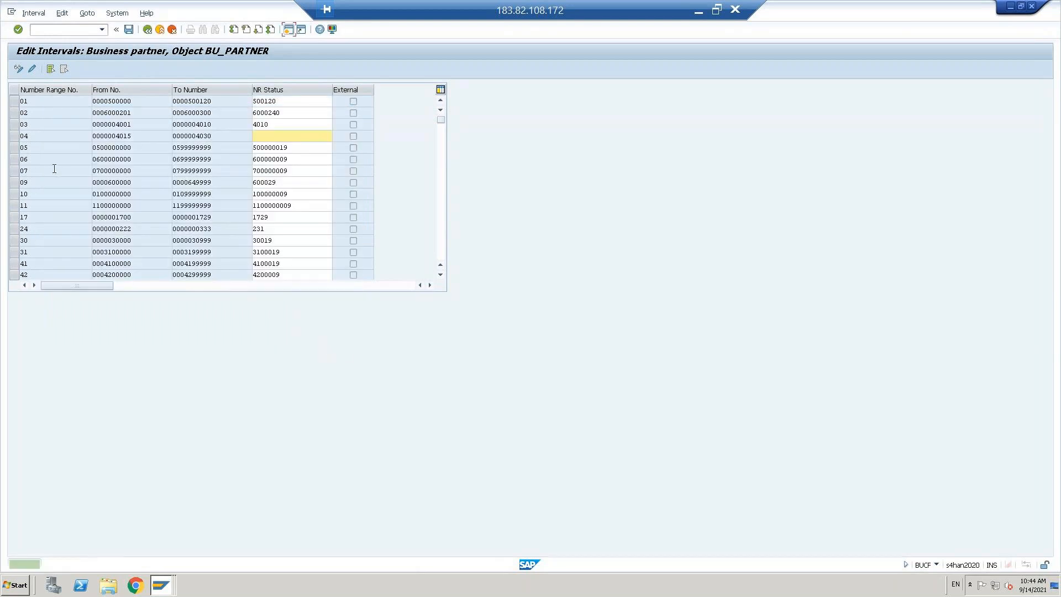
{"action": "left_click", "coordinate": [15, 136]}
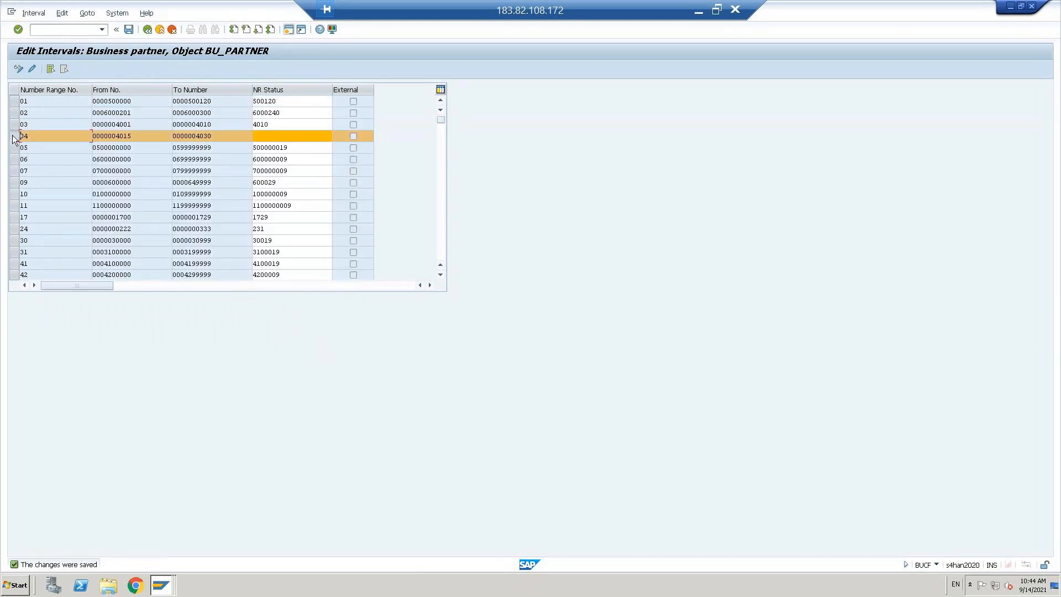
{"action": "left_click", "coordinate": [147, 29]}
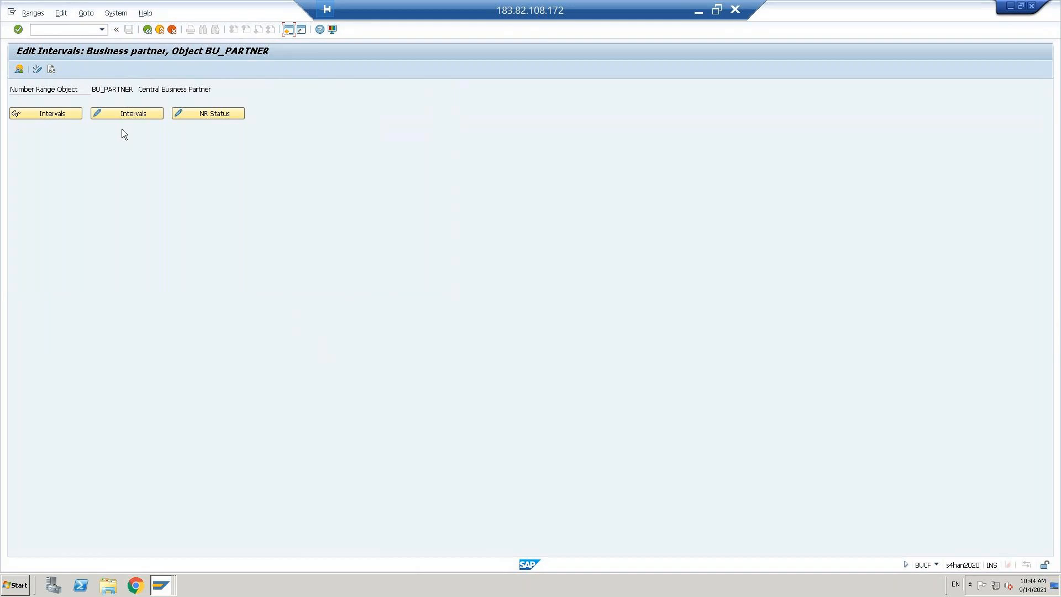
{"action": "left_click", "coordinate": [127, 114]}
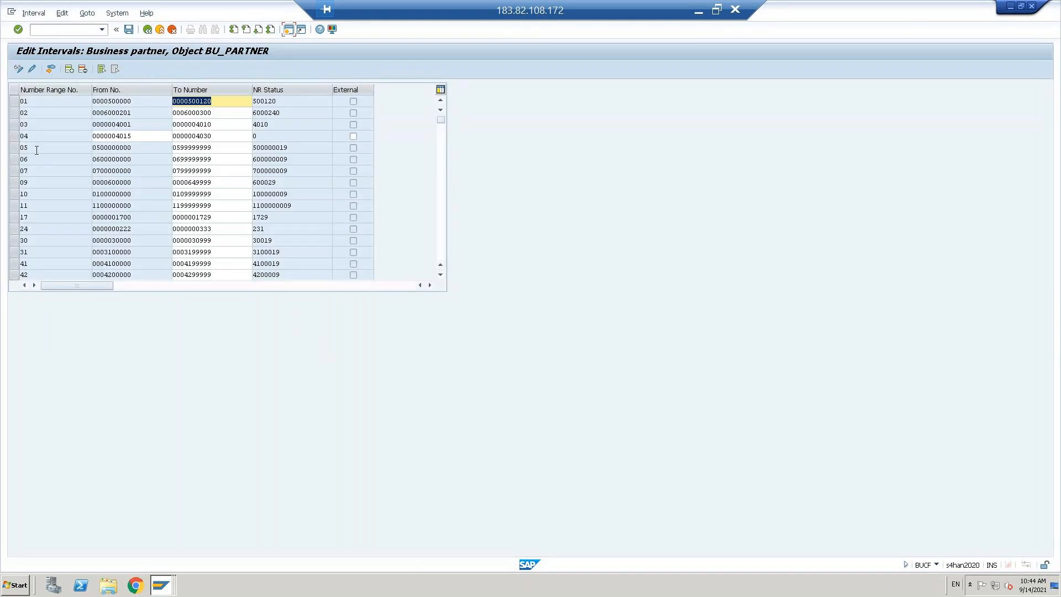
{"action": "left_click", "coordinate": [147, 143]}
{"action": "key", "text": "BackSpace"}
{"action": "key", "text": "BackSpace"}
{"action": "key", "text": "BackSpace"}
{"action": "key", "text": "BackSpace"}
{"action": "key", "text": "BackSpace"}
{"action": "key", "text": "BackSpace"}
{"action": "key", "text": "BackSpace"}
{"action": "key", "text": "BackSpace"}
{"action": "key", "text": "BackSpace"}
{"action": "key", "text": "BackSpace"}
{"action": "type", "text": "0"}
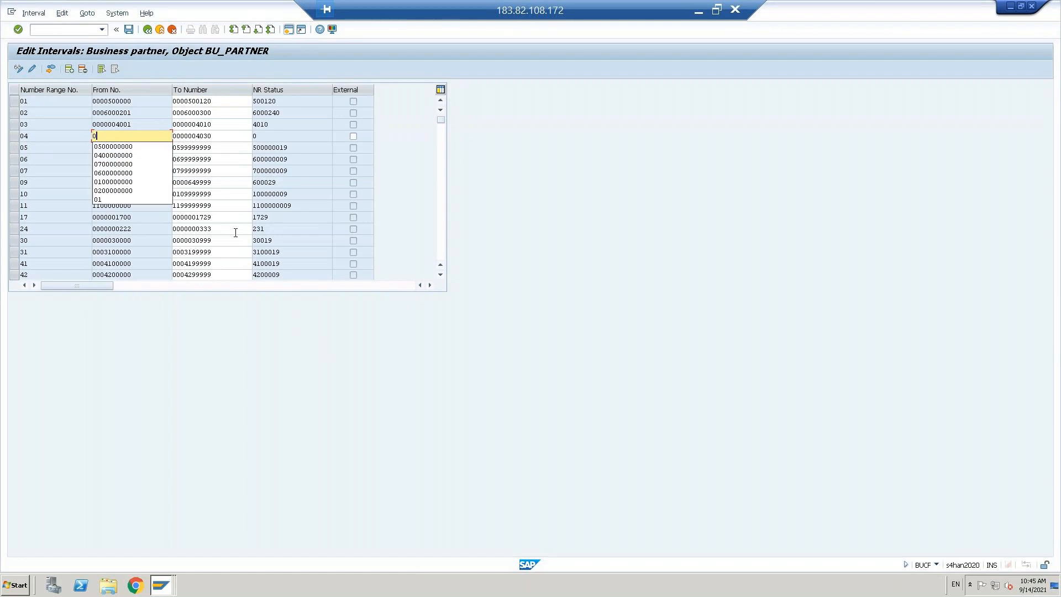
{"action": "type", "text": "400000000"}
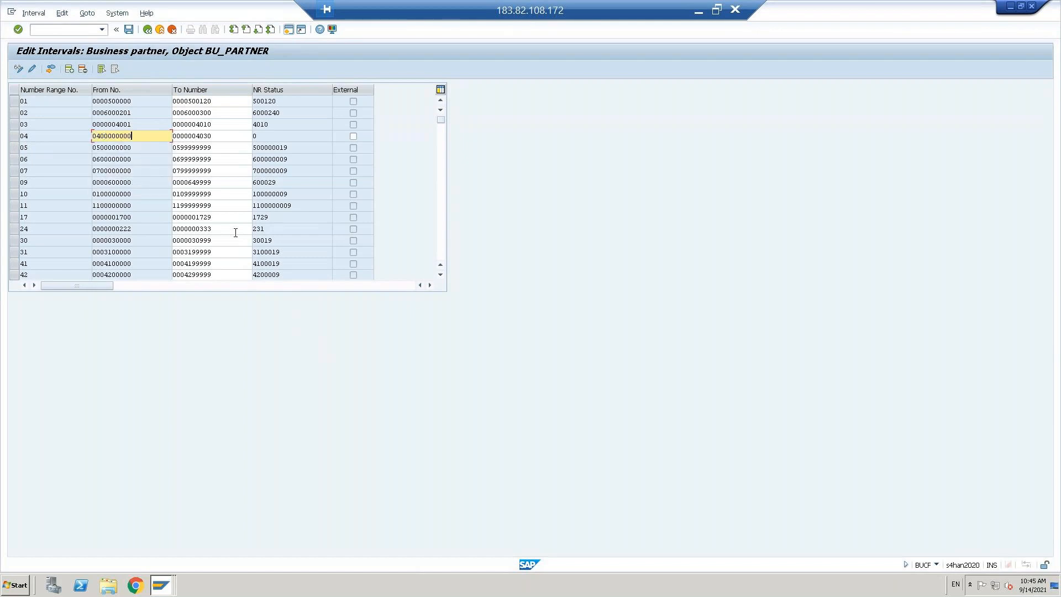
{"action": "key", "text": "Tab"}
{"action": "type", "text": "0499999999"}
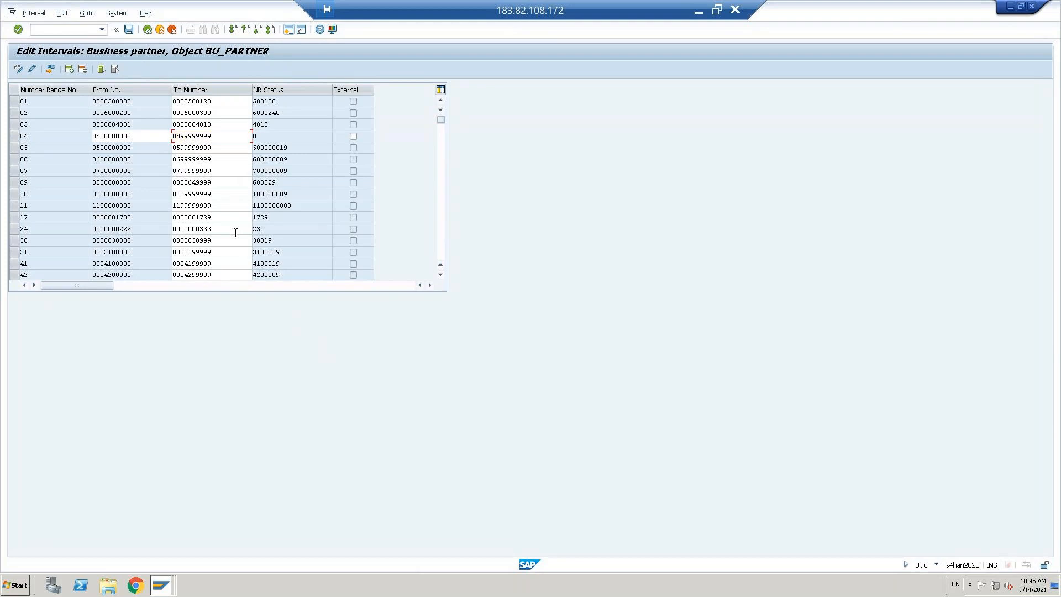
{"action": "key", "text": "shift+Home"}
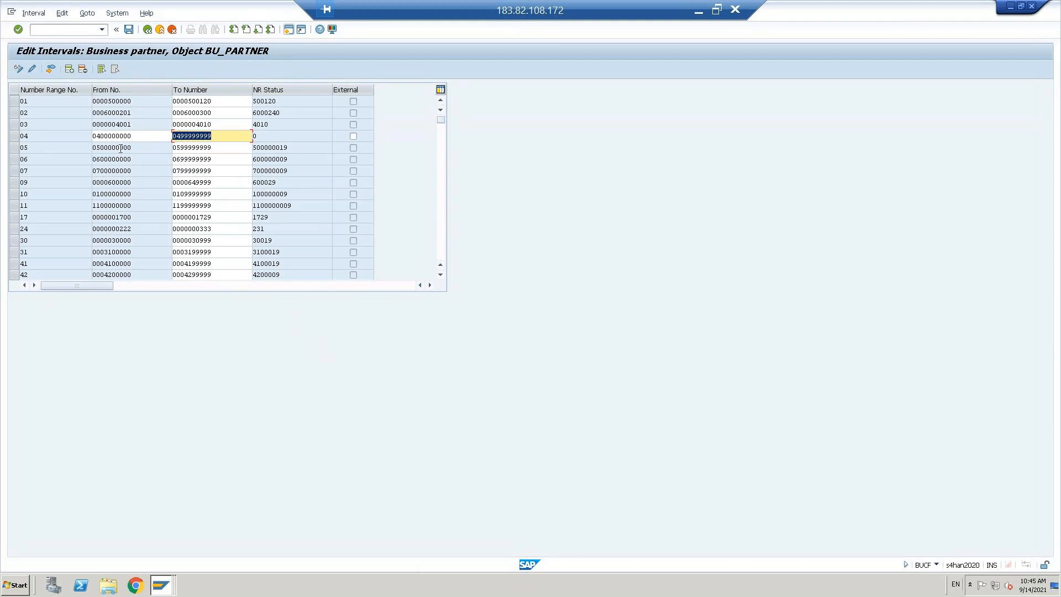
{"action": "key", "text": "Return"}
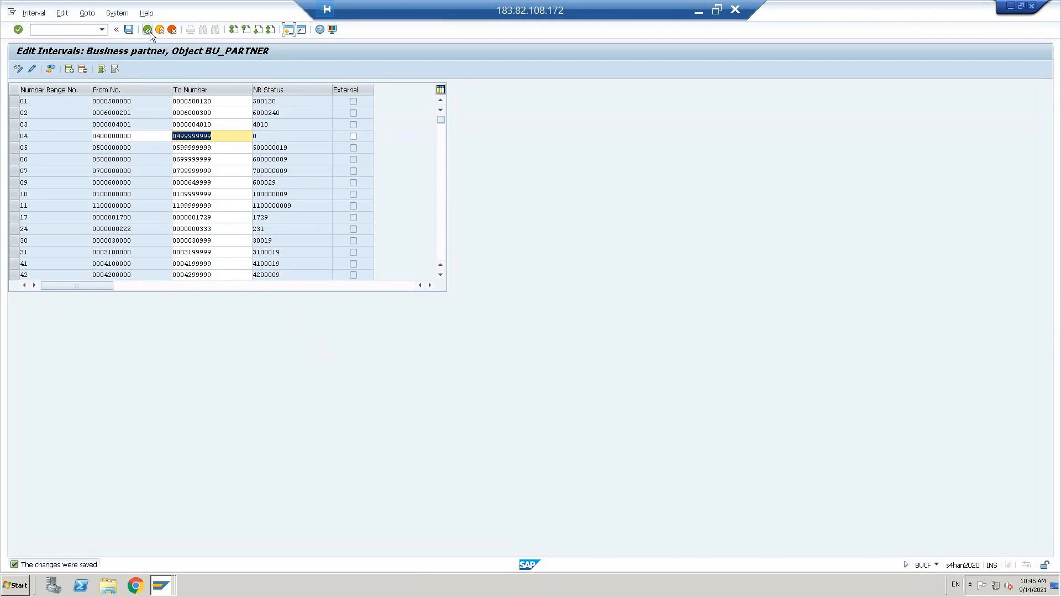
{"action": "left_click", "coordinate": [135, 136]}
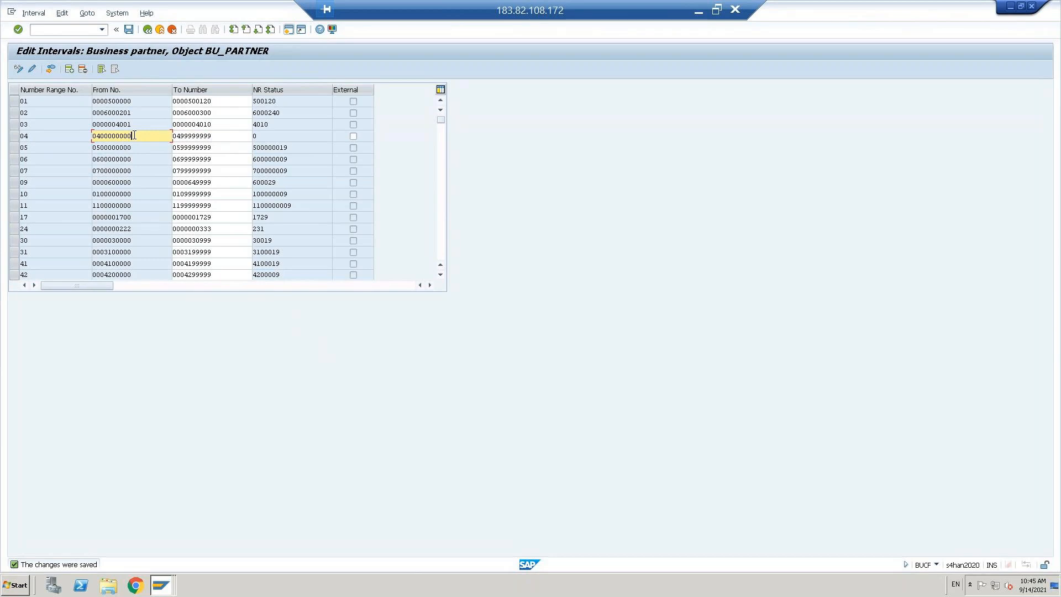
{"action": "left_click", "coordinate": [130, 30]}
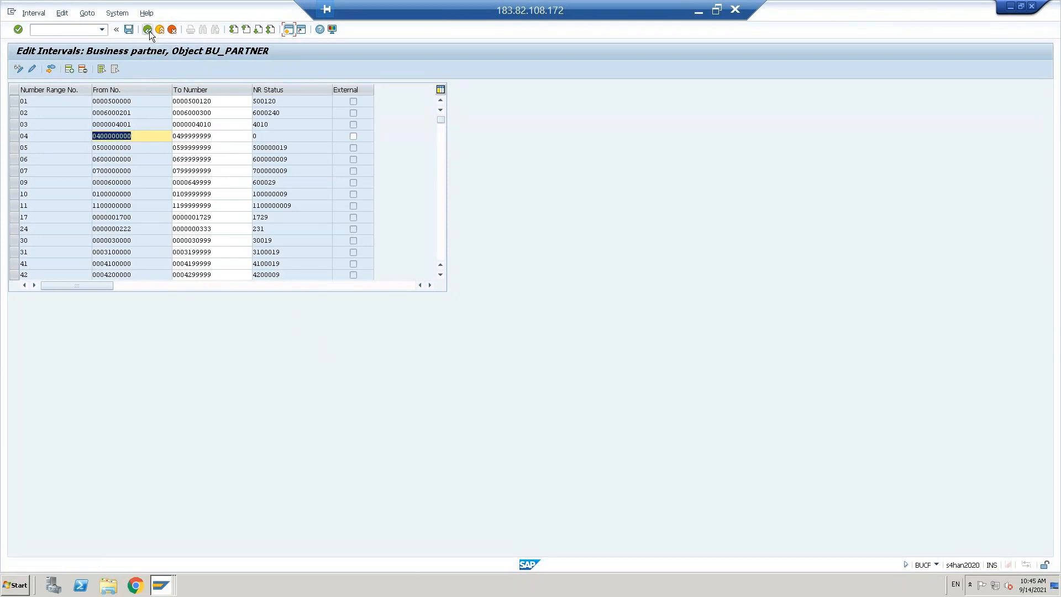
{"action": "left_click", "coordinate": [149, 31]}
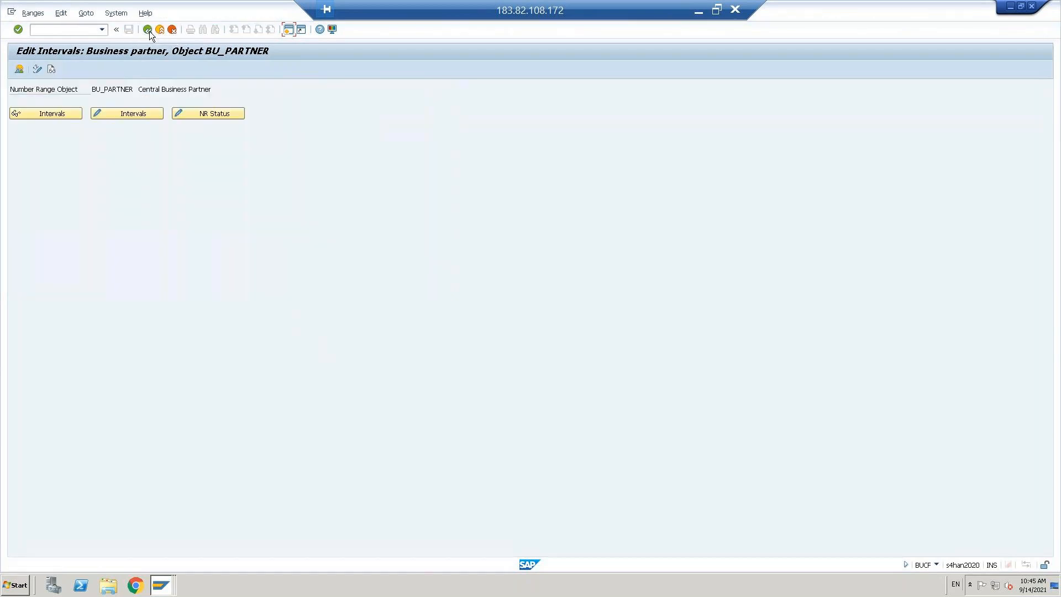
Step: Reopen Define Number Ranges in change mode and clear interval 05's number status 500000019
{"action": "left_click", "coordinate": [149, 31]}
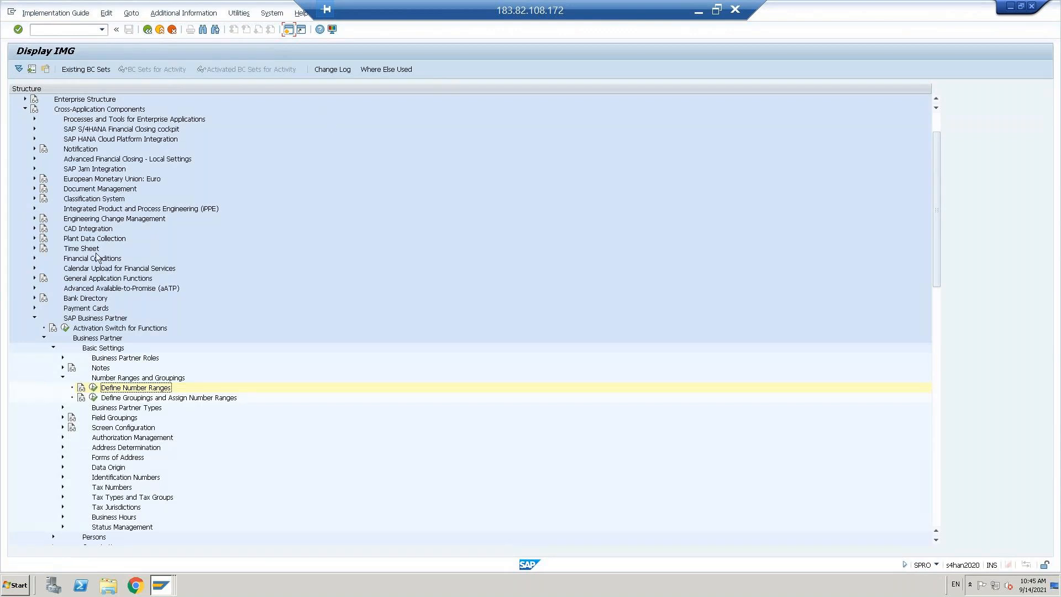
{"action": "left_click", "coordinate": [94, 388]}
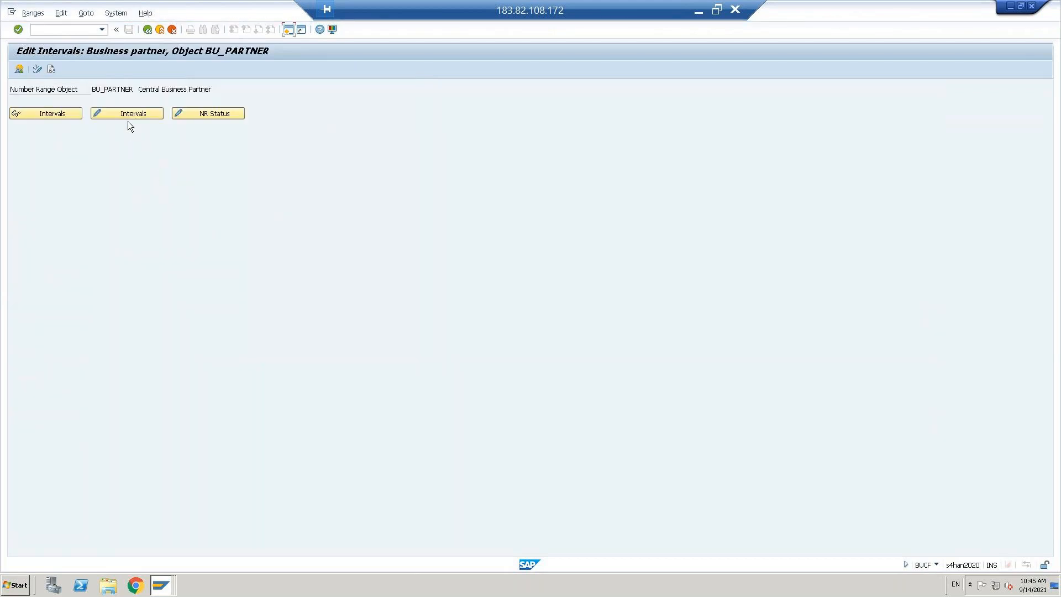
{"action": "left_click", "coordinate": [127, 114]}
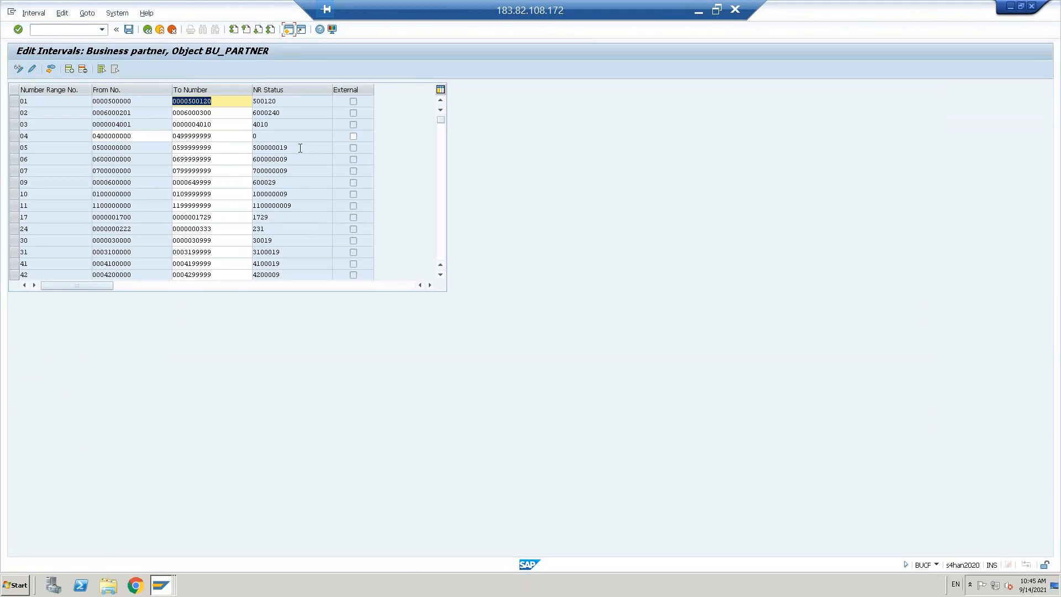
{"action": "left_click", "coordinate": [300, 148]}
{"action": "left_click", "coordinate": [14, 148]}
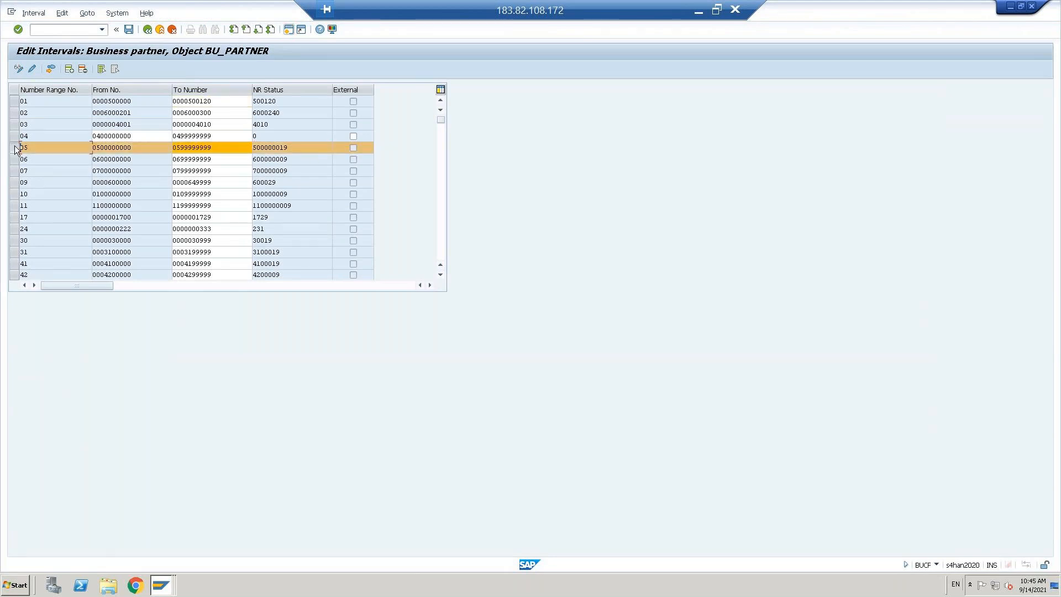
{"action": "left_click", "coordinate": [32, 69]}
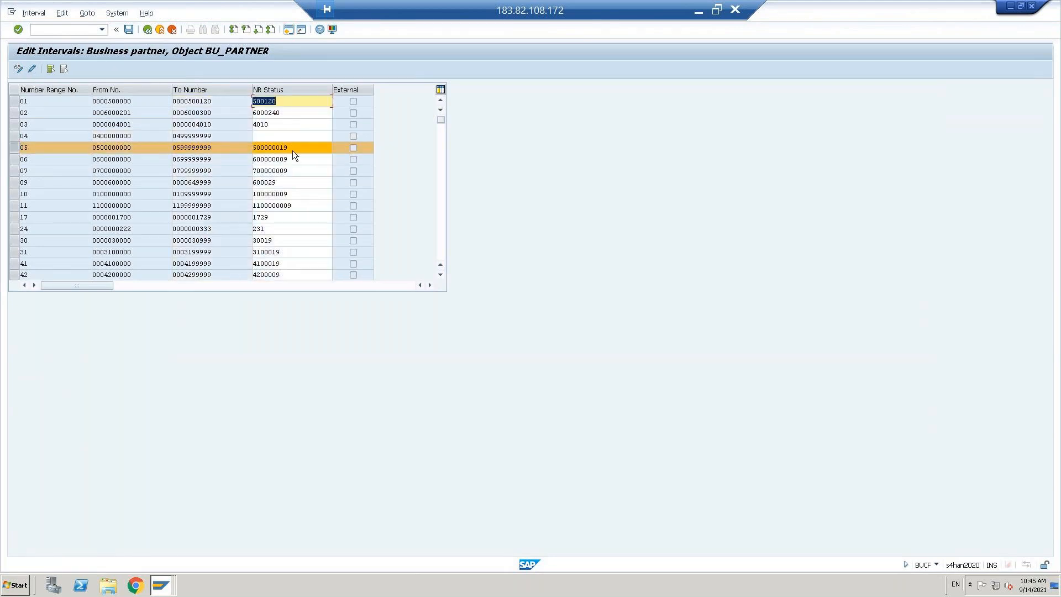
{"action": "left_click", "coordinate": [294, 150]}
{"action": "double_click", "coordinate": [293, 150]}
{"action": "key", "text": "Delete"}
{"action": "key", "text": "Return"}
Step: Save interval 05 despite the lower number level warning and leave the interval table
{"action": "left_click", "coordinate": [265, 322]}
{"action": "key", "text": "Return"}
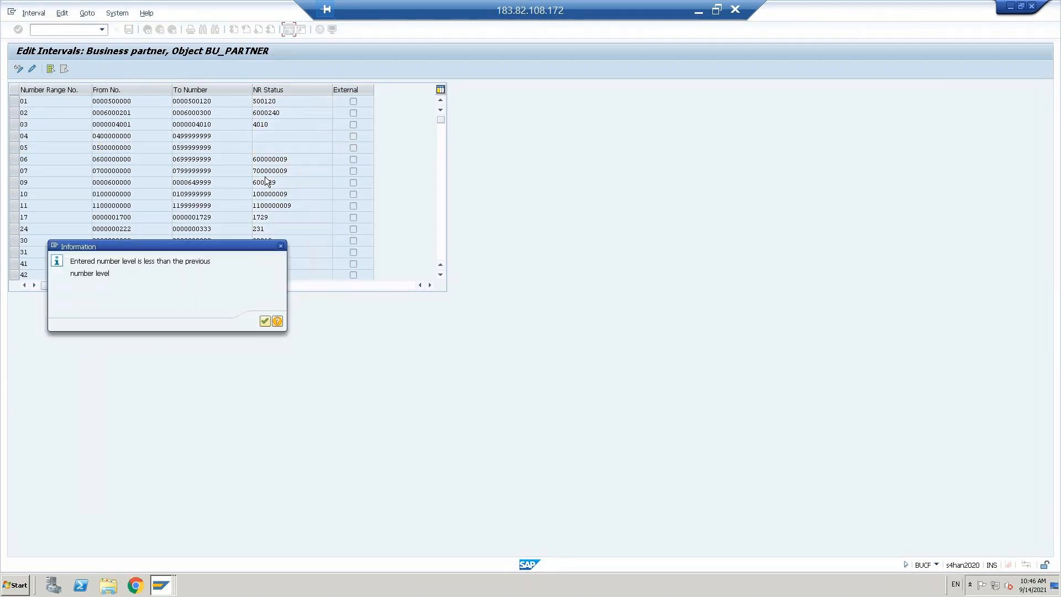
{"action": "left_click", "coordinate": [265, 322]}
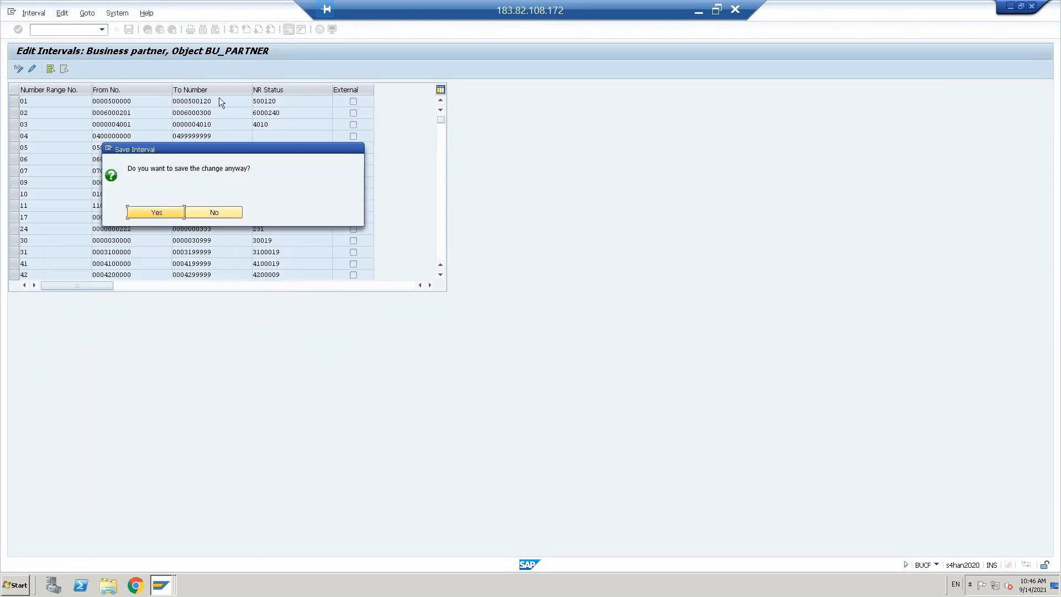
{"action": "left_click", "coordinate": [153, 216]}
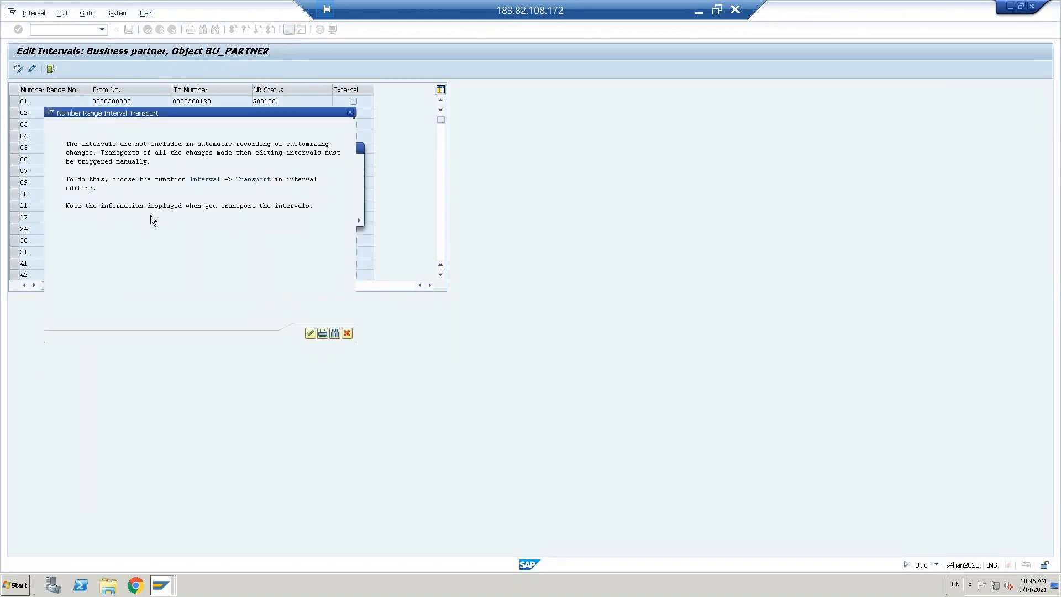
{"action": "left_click", "coordinate": [310, 334]}
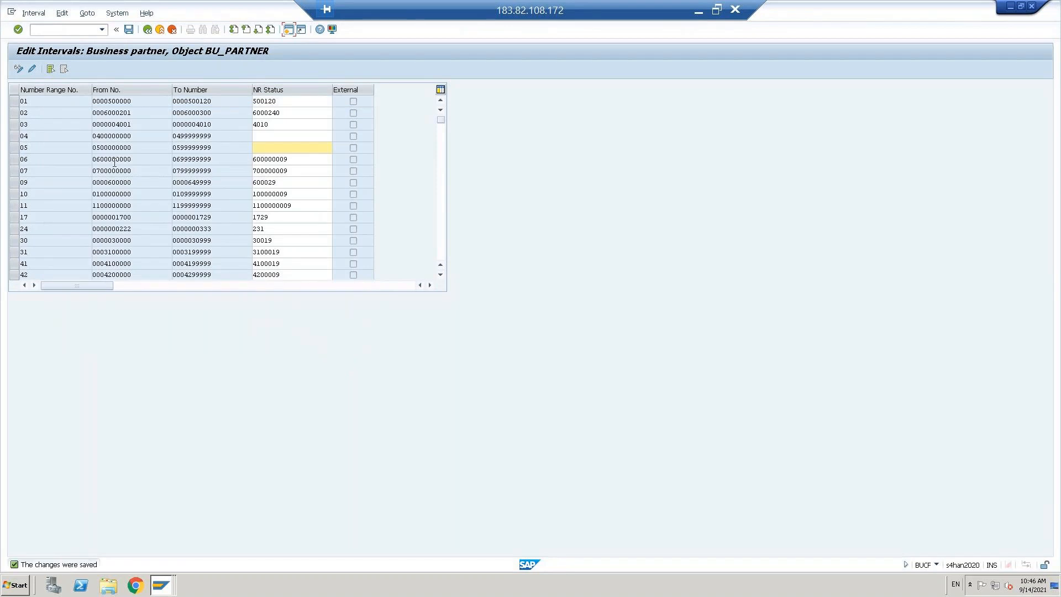
{"action": "left_click", "coordinate": [208, 146]}
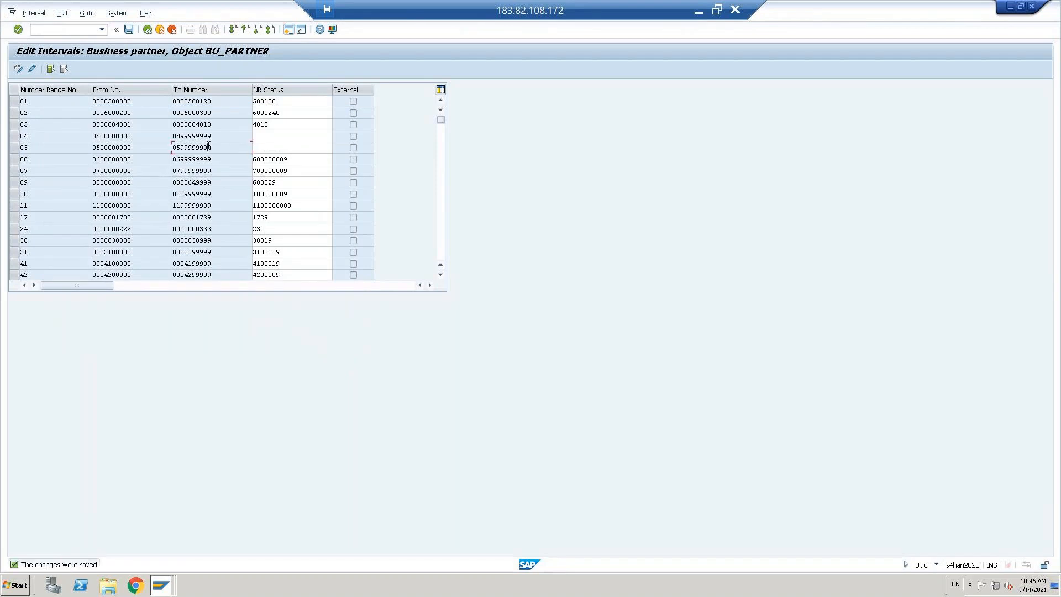
{"action": "left_click", "coordinate": [130, 29]}
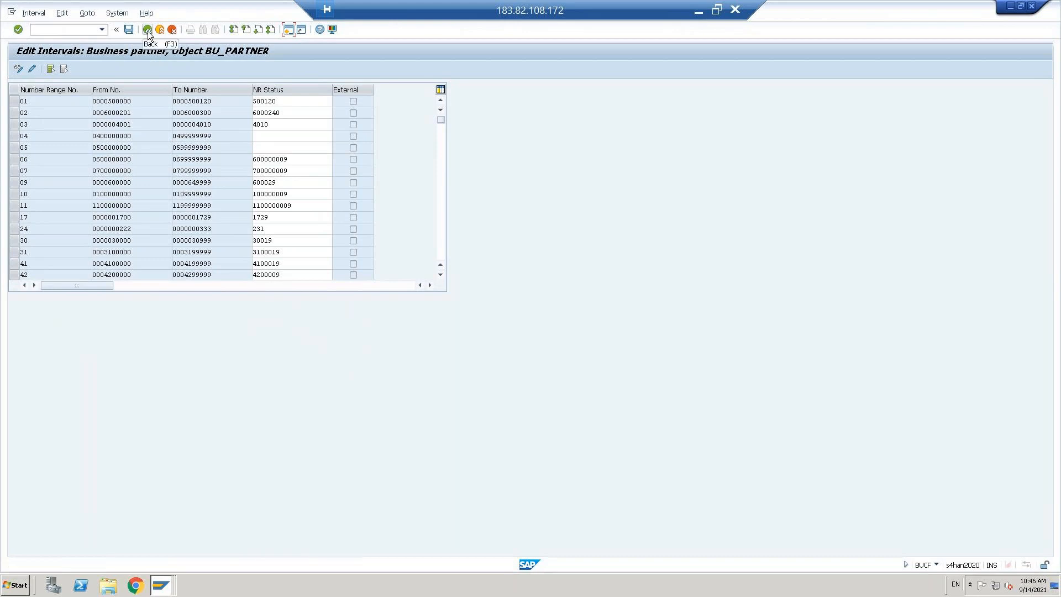
{"action": "left_click", "coordinate": [147, 29]}
Step: Return to the IMG and collapse the Number Ranges, Basic Settings and SAP Business Partner branches
{"action": "left_click", "coordinate": [147, 29]}
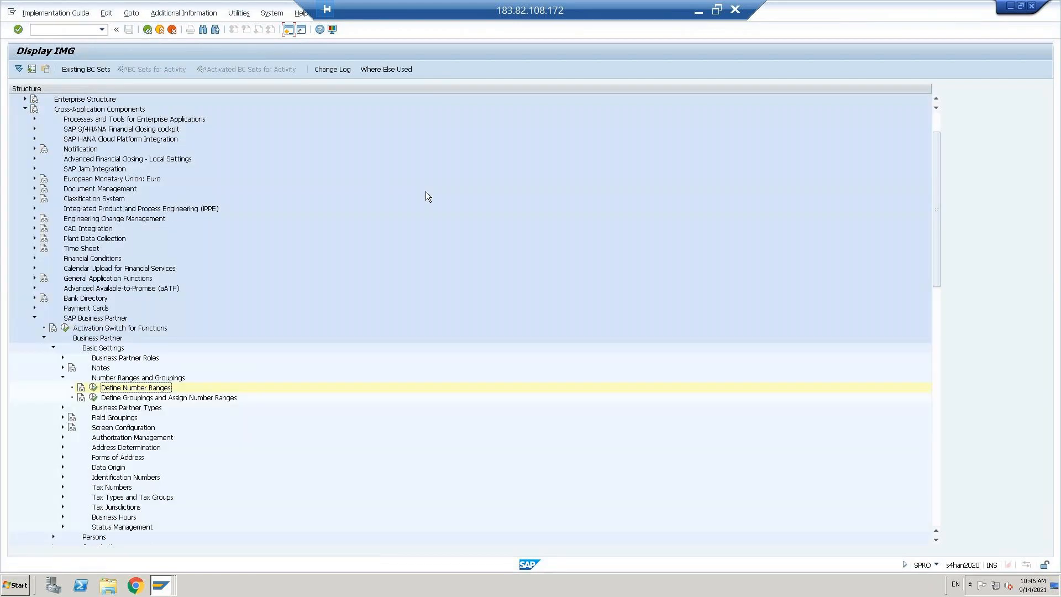
{"action": "left_click", "coordinate": [64, 377]}
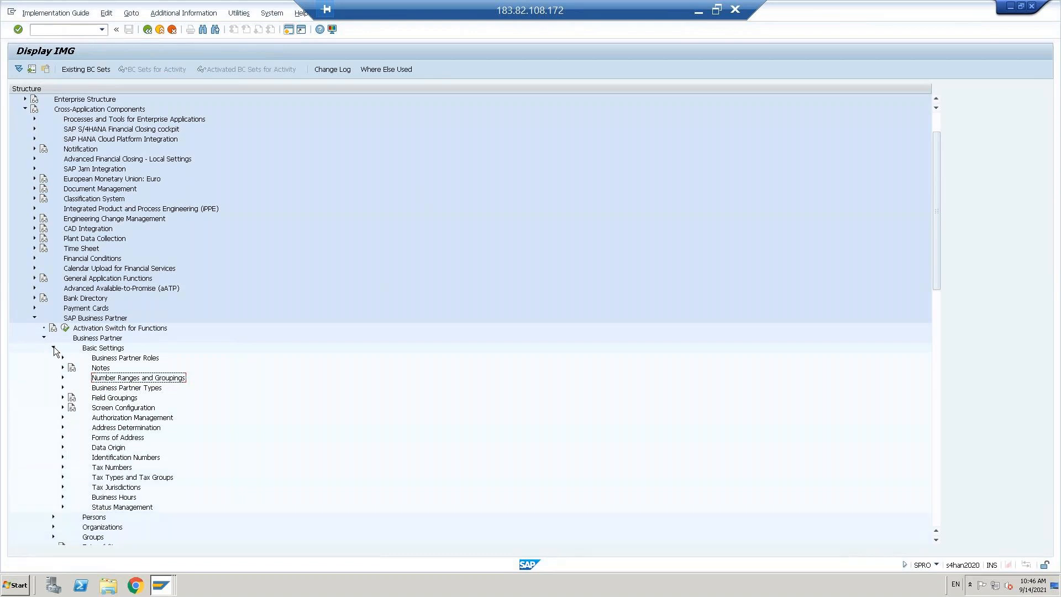
{"action": "left_click", "coordinate": [54, 347]}
{"action": "left_click", "coordinate": [45, 338]}
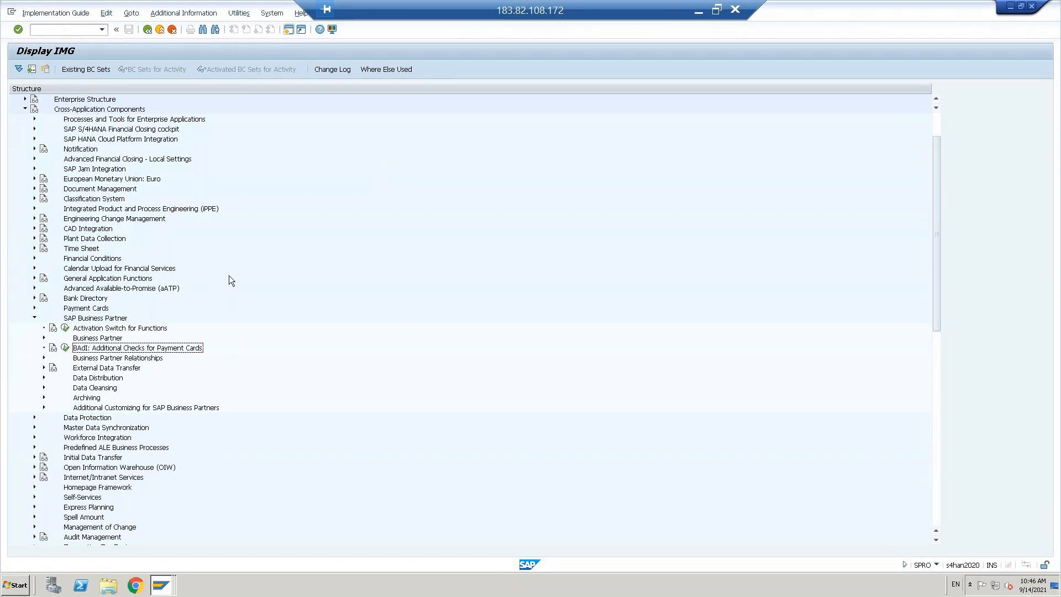
{"action": "key", "text": "Up"}
{"action": "key", "text": "Left"}
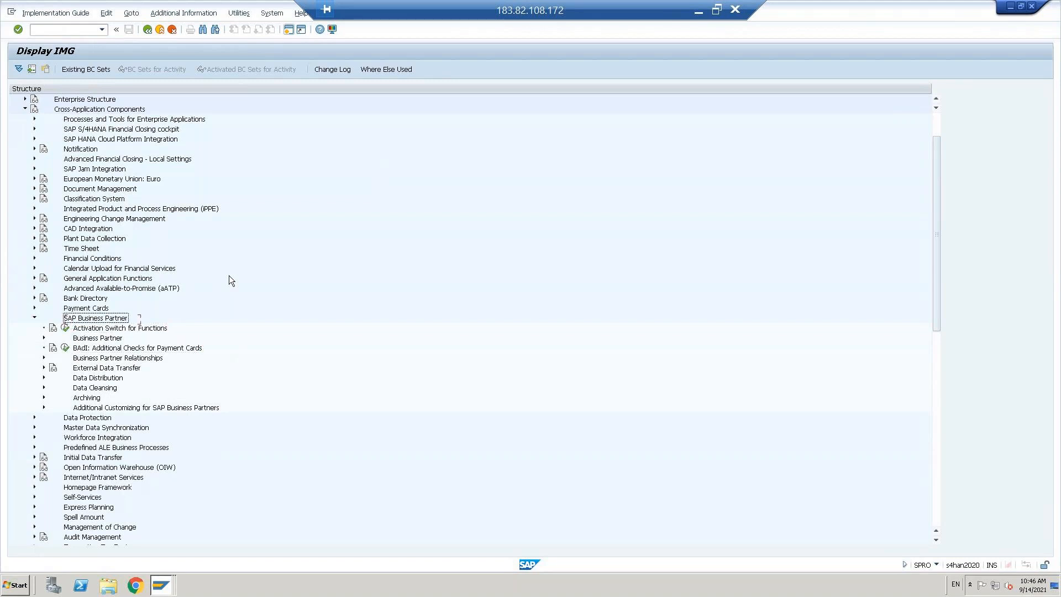
{"action": "key", "text": "Left"}
Step: Expand Master Data Synchronization and its Customer/Vendor Integration branch
{"action": "key", "text": "Down"}
{"action": "key", "text": "Down"}
{"action": "key", "text": "Down"}
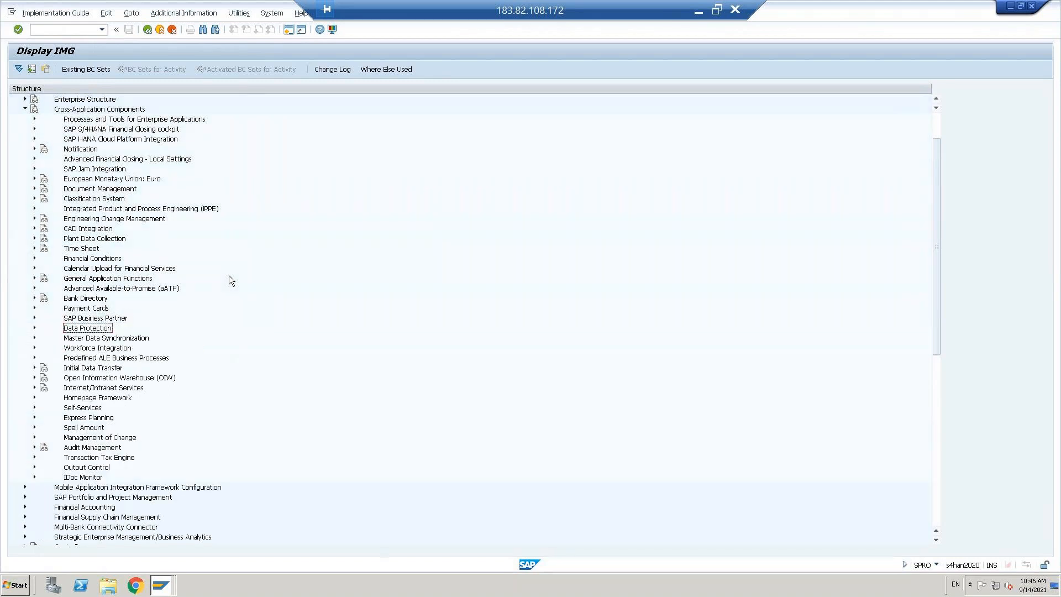
{"action": "key", "text": "Up"}
{"action": "key", "text": "Right"}
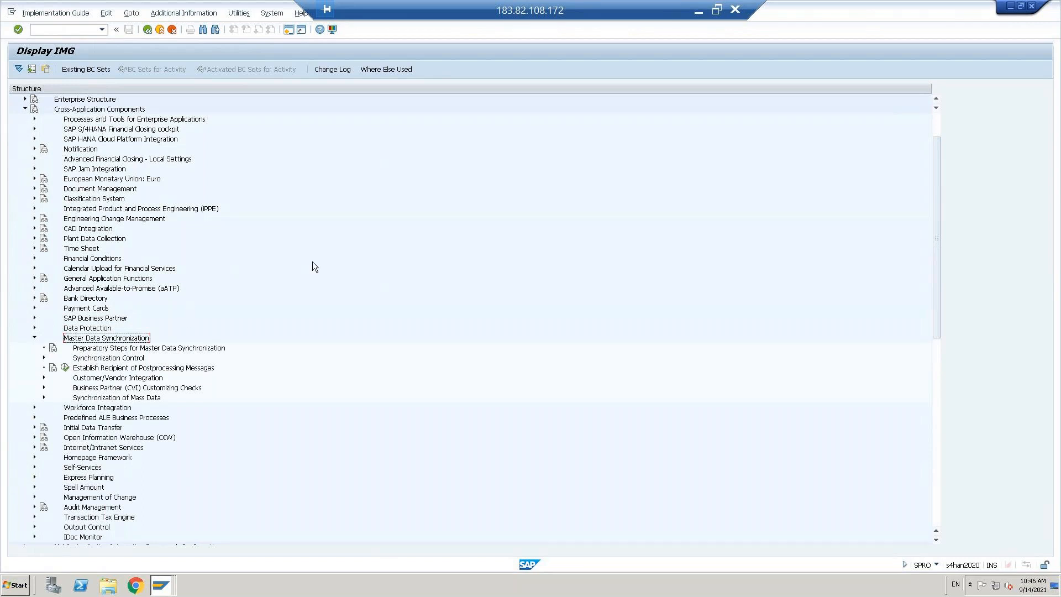
{"action": "key", "text": "Down"}
{"action": "key", "text": "Down"}
{"action": "key", "text": "Down"}
{"action": "key", "text": "Down"}
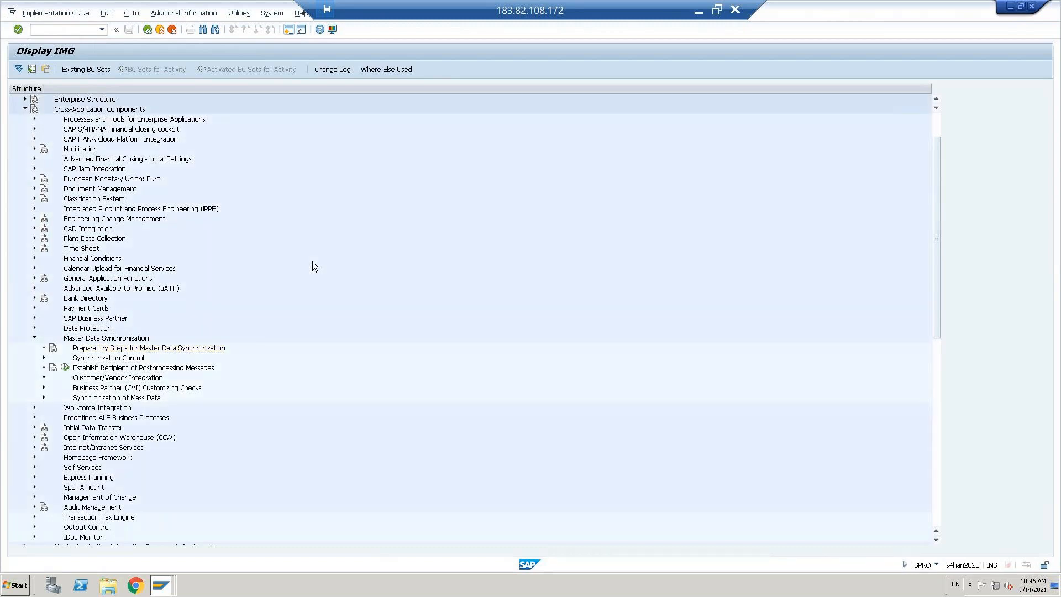
{"action": "key", "text": "Right"}
{"action": "key", "text": "Down"}
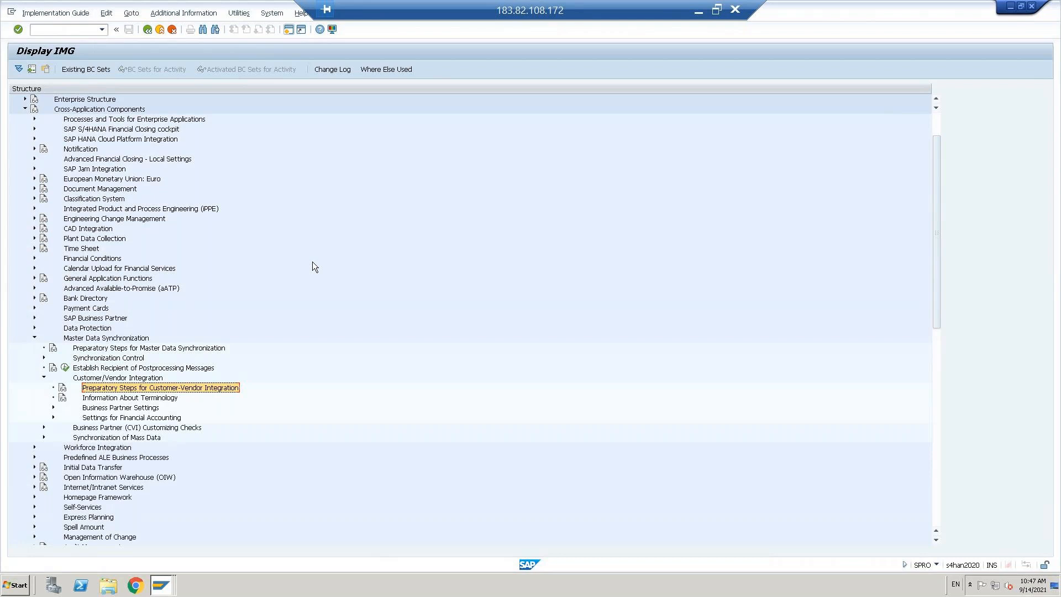
Step: Expand Business Partner Settings and Settings for Customer Integration
{"action": "left_click", "coordinate": [121, 428]}
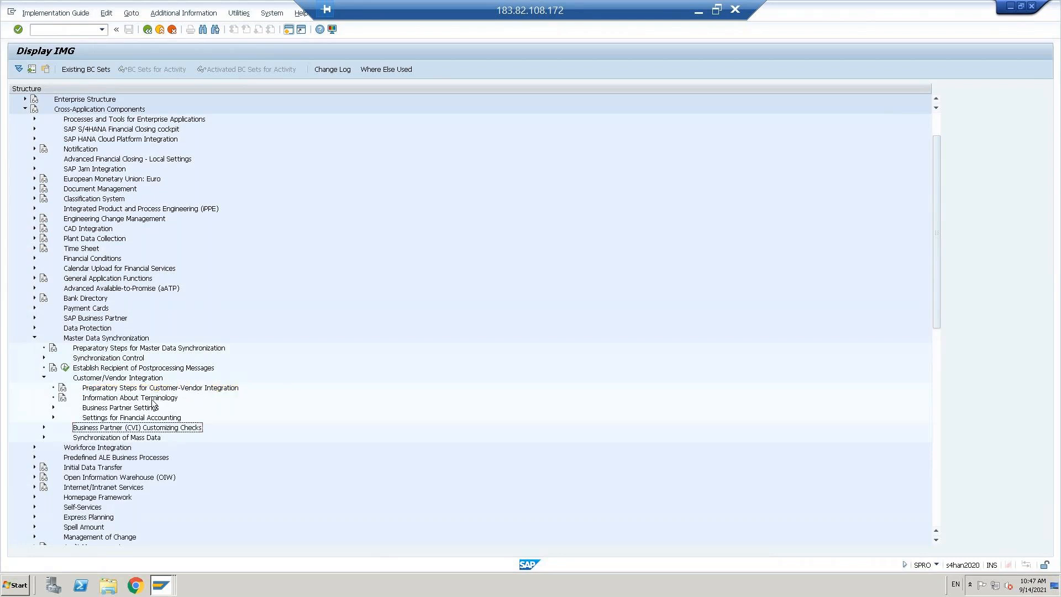
{"action": "left_click", "coordinate": [111, 408]}
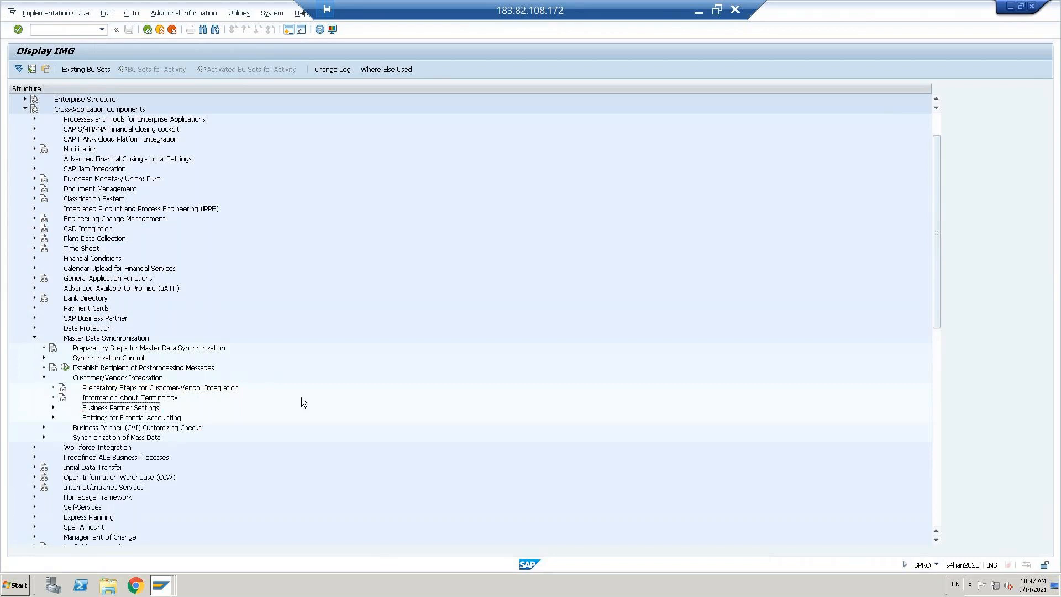
{"action": "key", "text": "Right"}
{"action": "key", "text": "Down"}
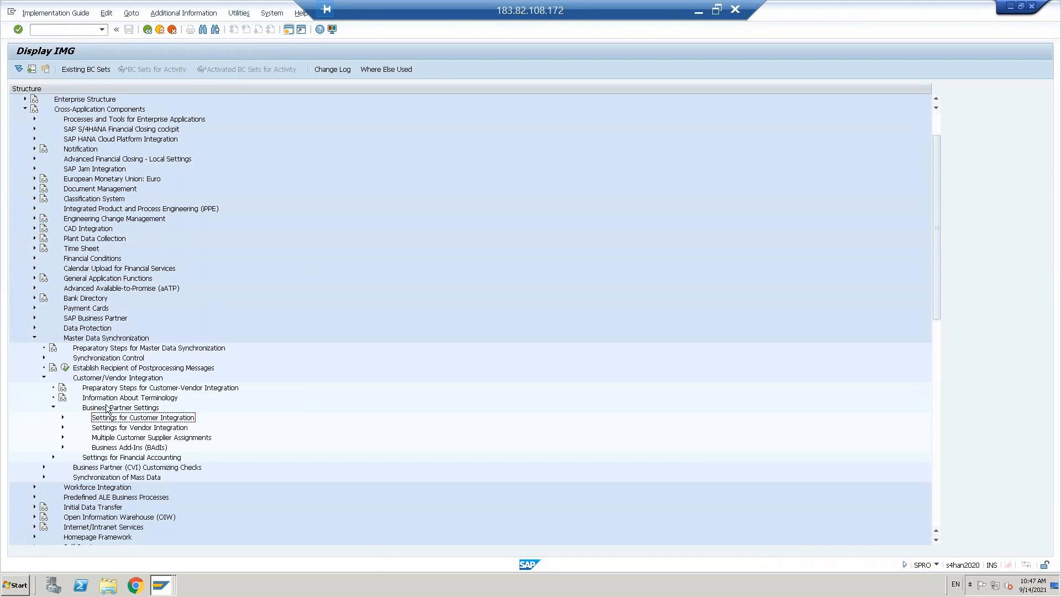
{"action": "double_click", "coordinate": [162, 421]}
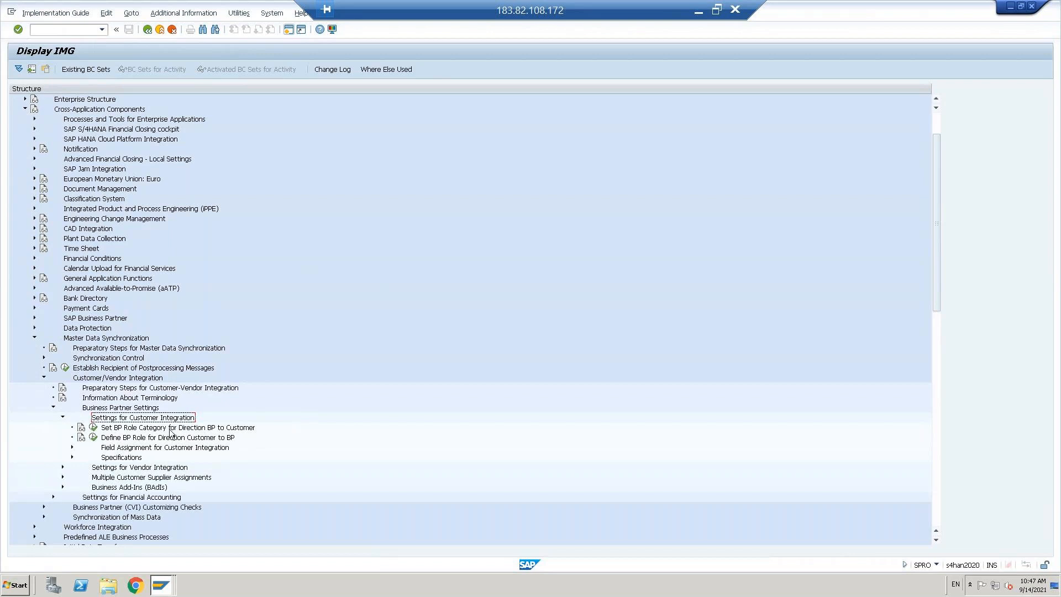
Step: Review Set BP Role Category for BP to Customer, then expand Field Assignment for Customer Integration
{"action": "left_click", "coordinate": [93, 428]}
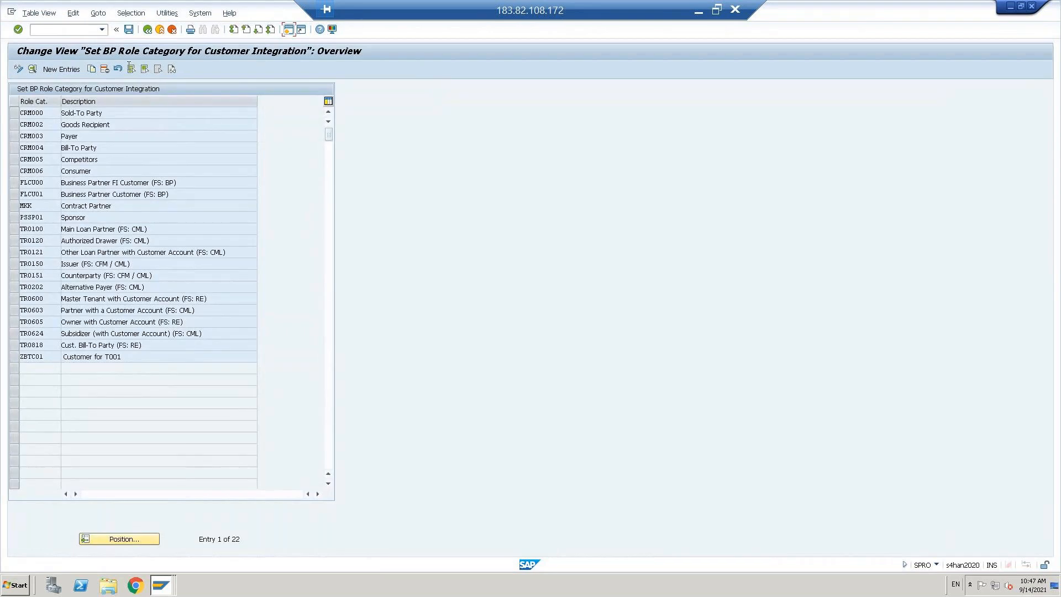
{"action": "left_click", "coordinate": [149, 30]}
{"action": "left_click", "coordinate": [134, 448]}
{"action": "key", "text": "Right"}
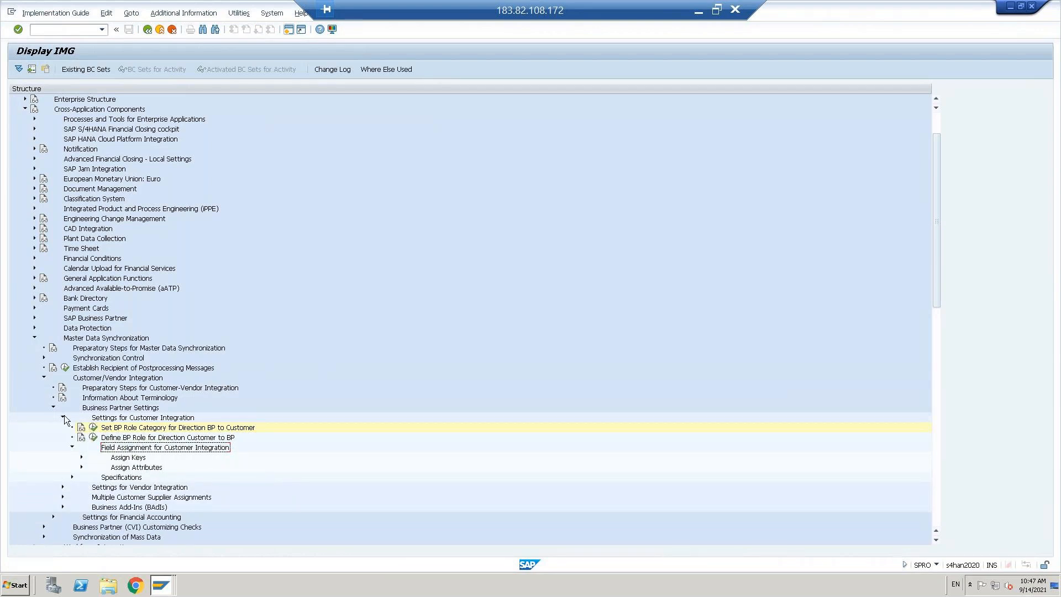
Step: Expand Assign Keys and run Define Number Assignment for Direction BP to Customer
{"action": "left_click", "coordinate": [113, 421]}
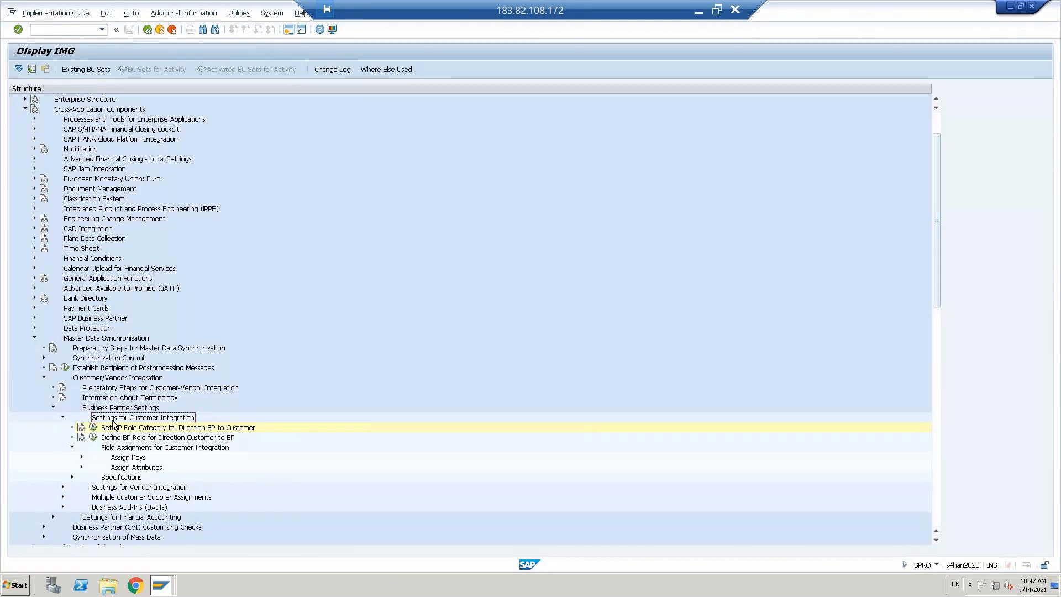
{"action": "left_click", "coordinate": [134, 459]}
{"action": "key", "text": "Right"}
{"action": "key", "text": "Down"}
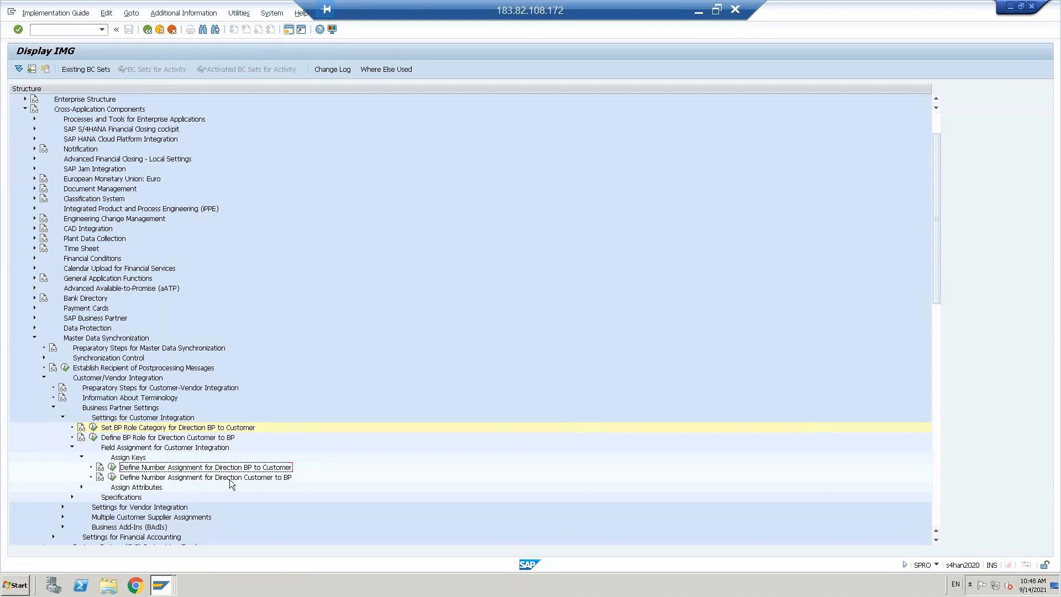
{"action": "left_click", "coordinate": [112, 468]}
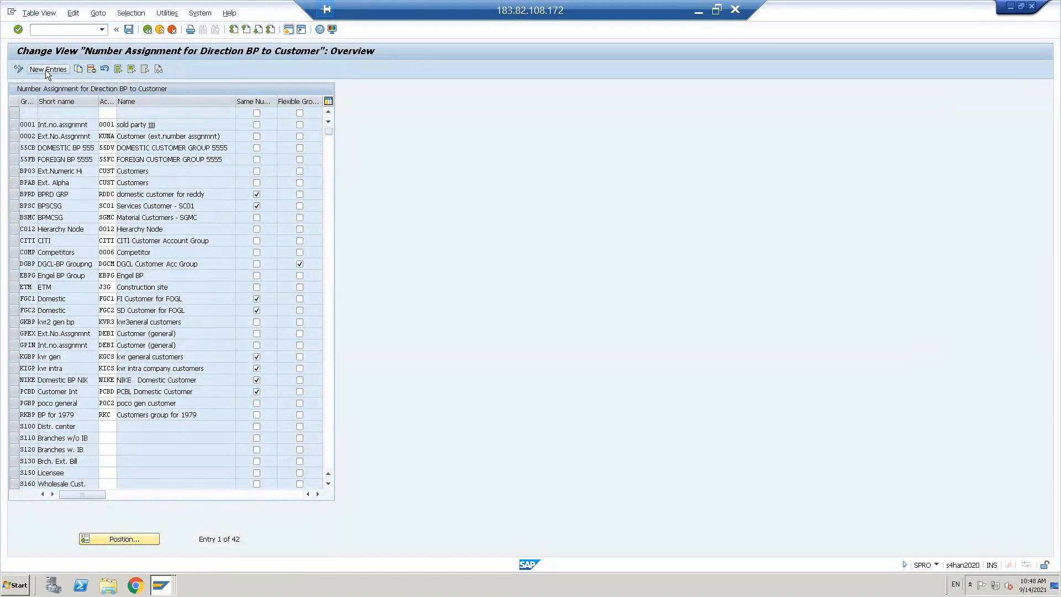
Step: Add new BP-to-customer entries mapping grouping DCUS to account group DCUS and FCUS to FCUS
{"action": "left_click", "coordinate": [45, 71]}
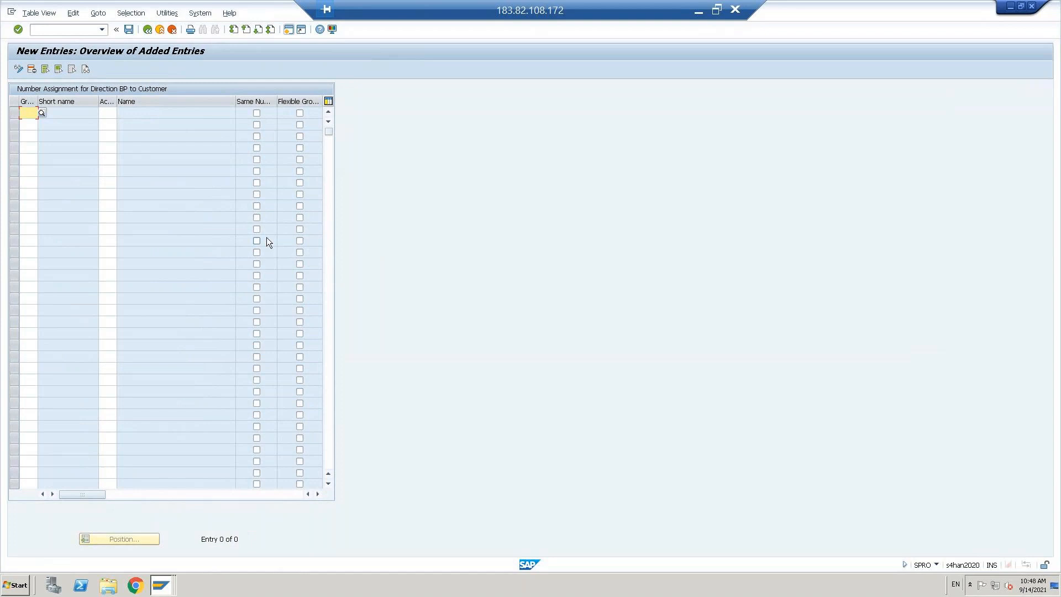
{"action": "type", "text": "dcus"}
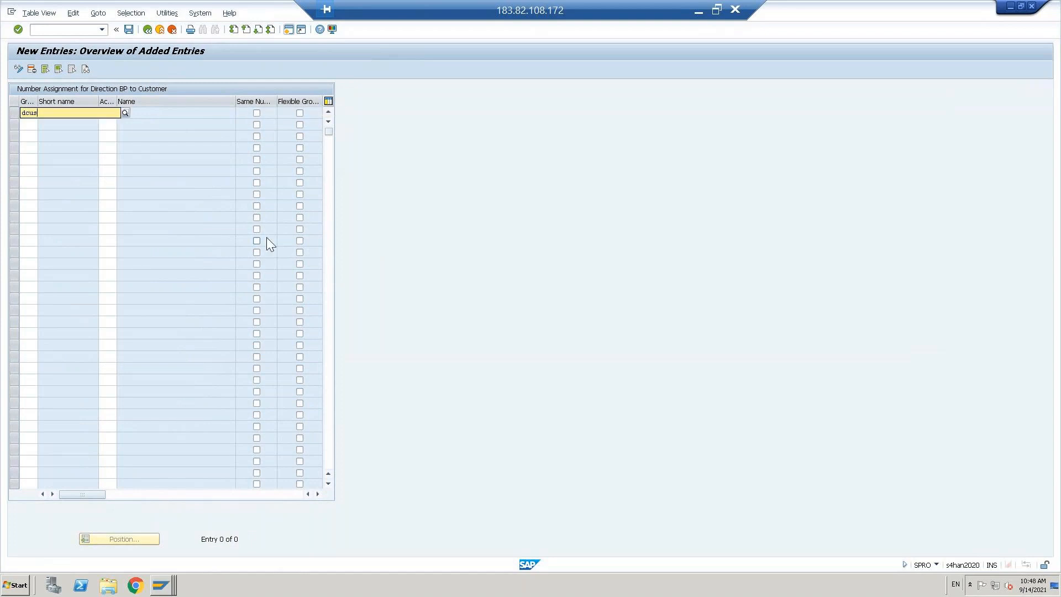
{"action": "key", "text": "Down"}
{"action": "key", "text": "Return"}
{"action": "key", "text": "Tab"}
{"action": "type", "text": "dcus"}
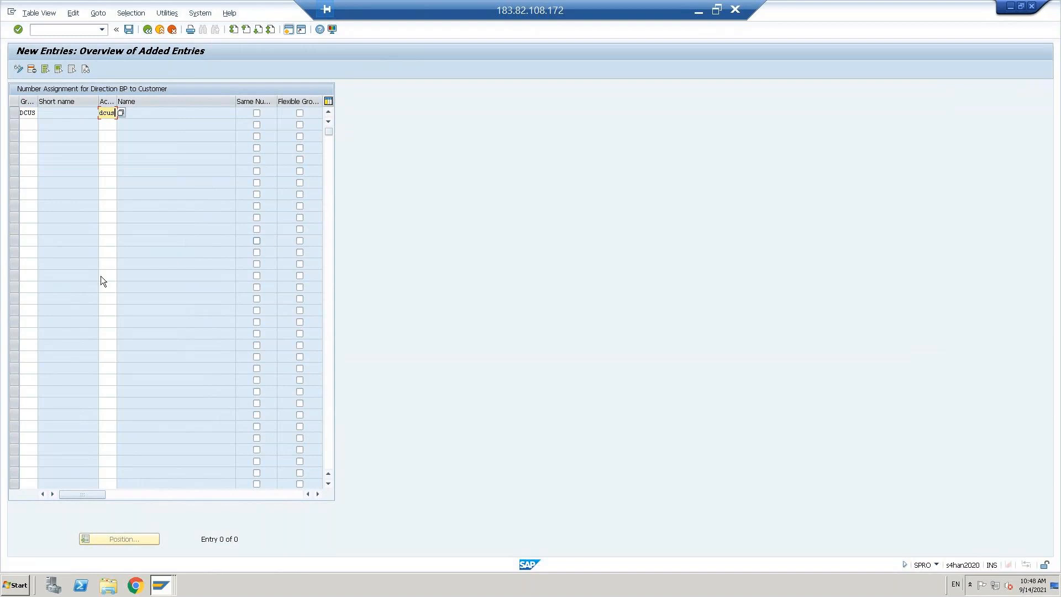
{"action": "left_click", "coordinate": [27, 125]}
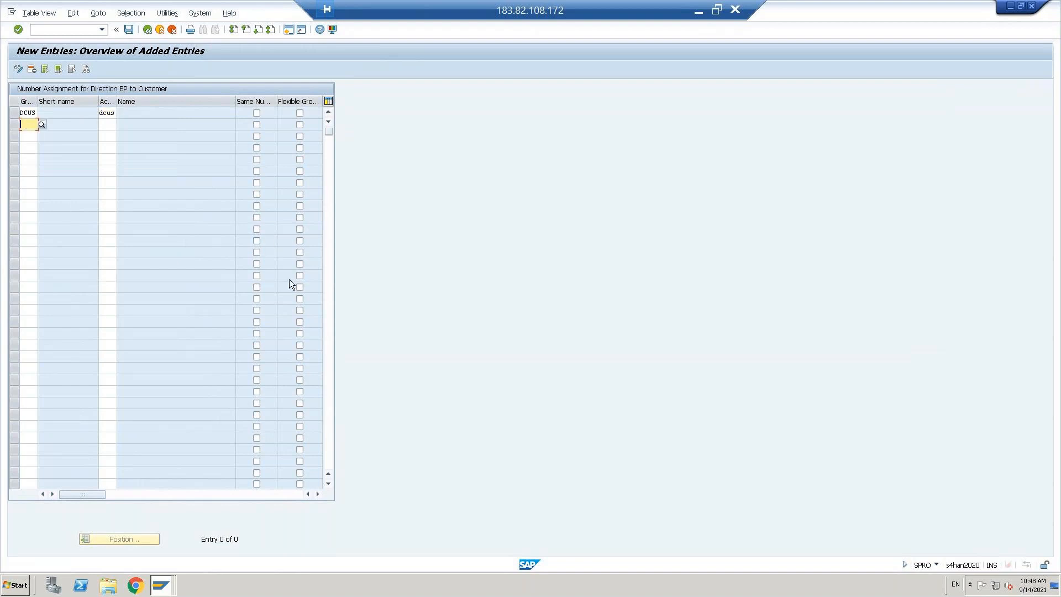
{"action": "type", "text": "fcus"}
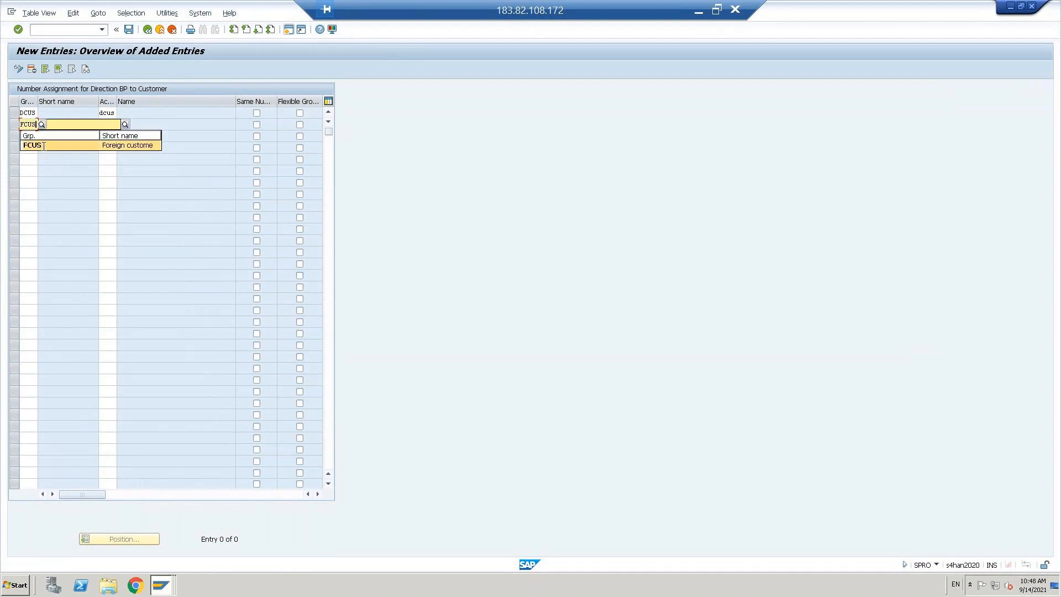
{"action": "left_click", "coordinate": [42, 146]}
{"action": "type", "text": "fcus"}
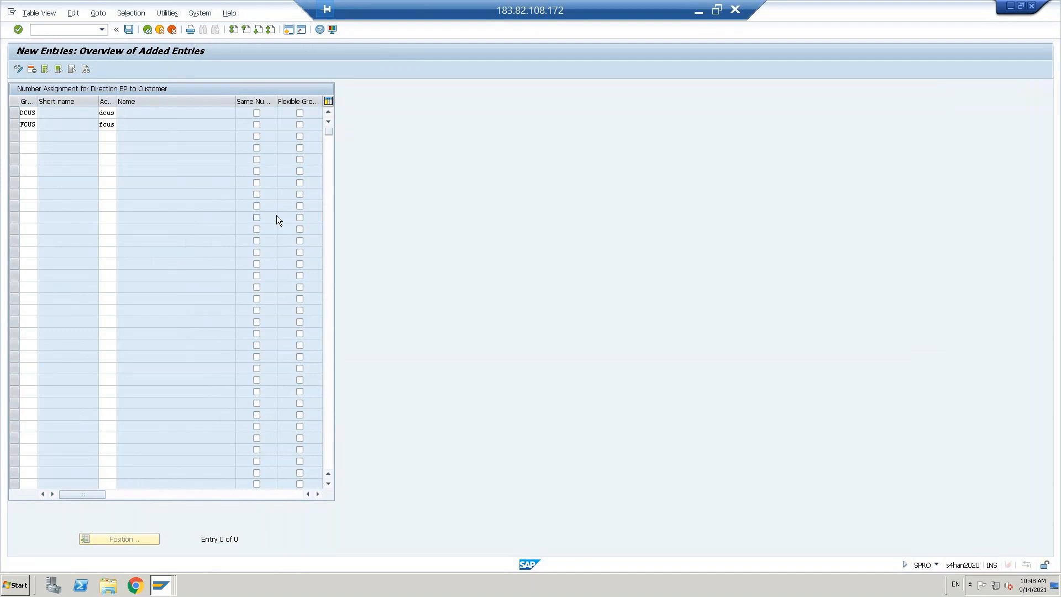
{"action": "key", "text": "Return"}
Step: Save the assignments to the customizing request and return to the IMG tree
{"action": "left_click", "coordinate": [128, 30]}
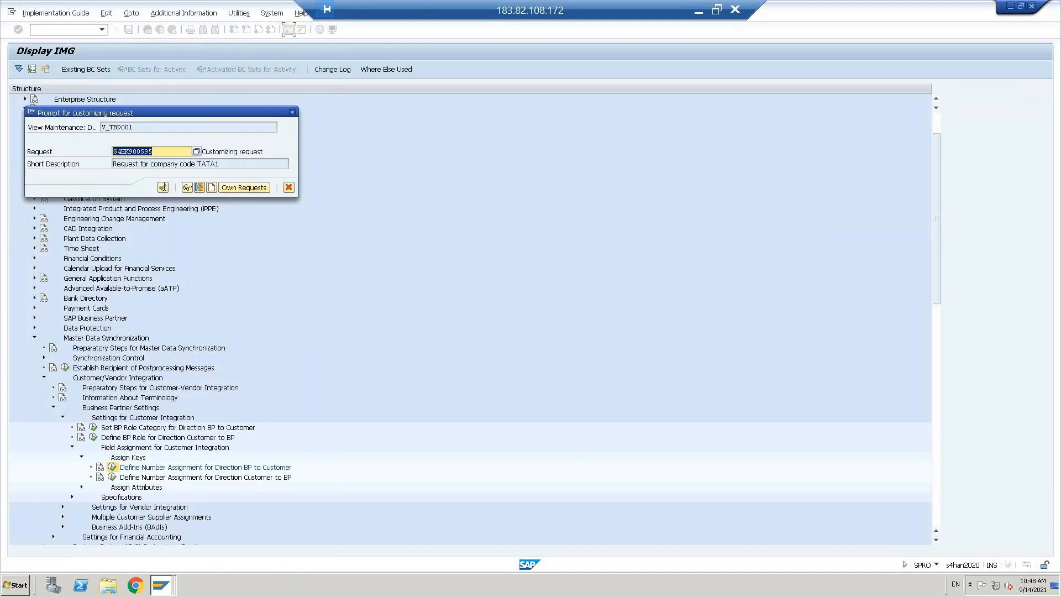
{"action": "key", "text": "Return"}
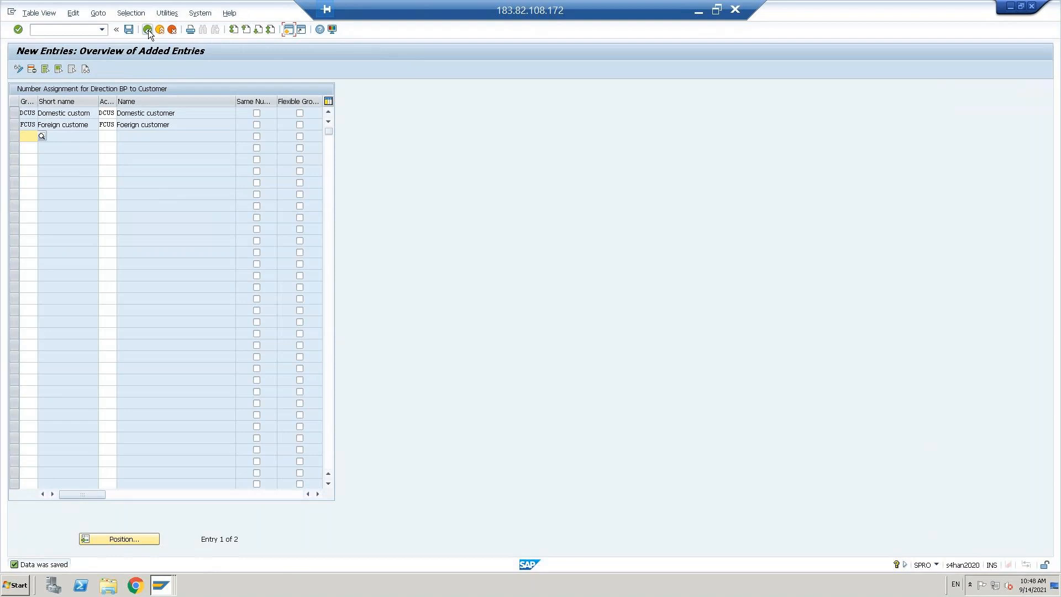
{"action": "left_click", "coordinate": [148, 30]}
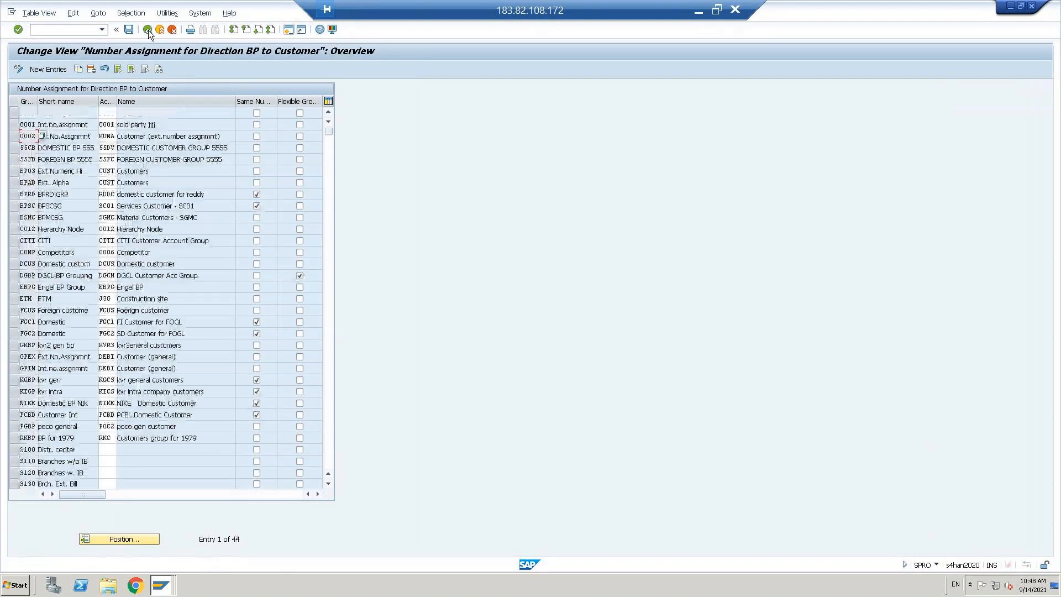
{"action": "left_click", "coordinate": [150, 33]}
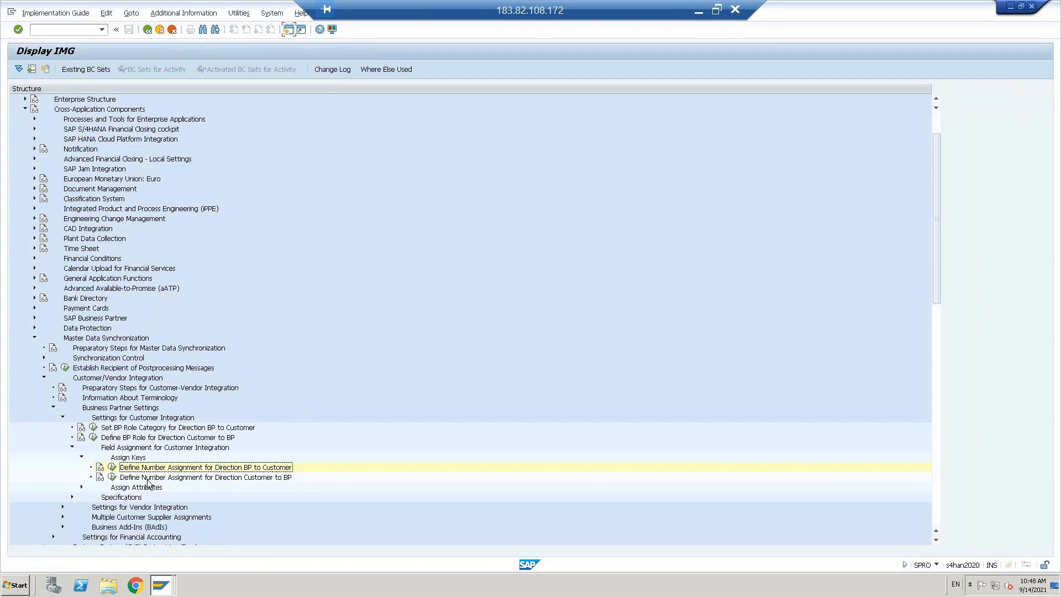
Step: In Customer-to-BP number assignment, add account groups DCUS and FCUS mapped to groupings DCUS and FCUS
{"action": "left_click", "coordinate": [147, 479]}
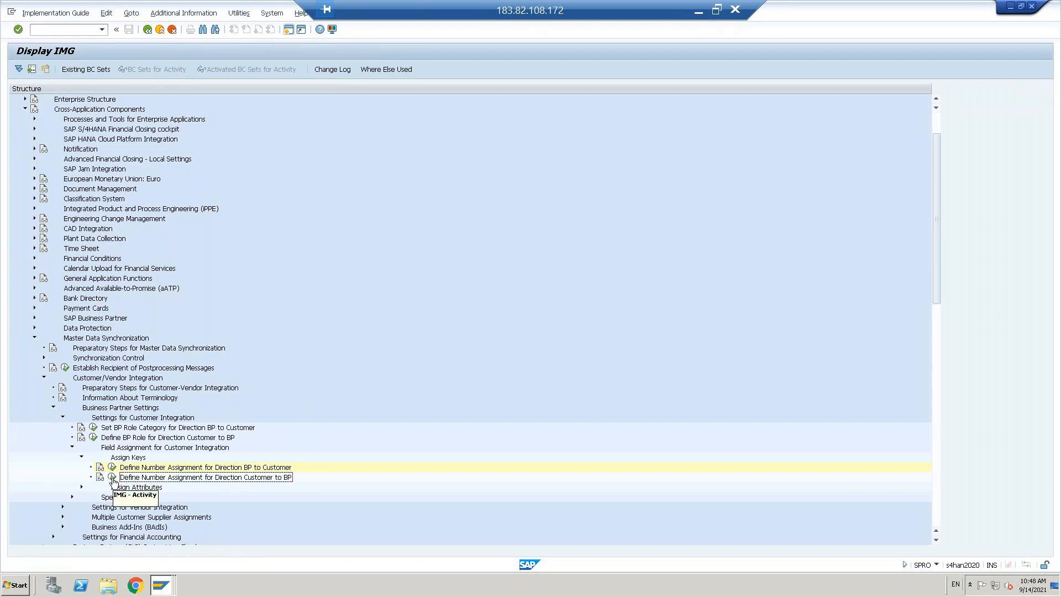
{"action": "left_click", "coordinate": [112, 478]}
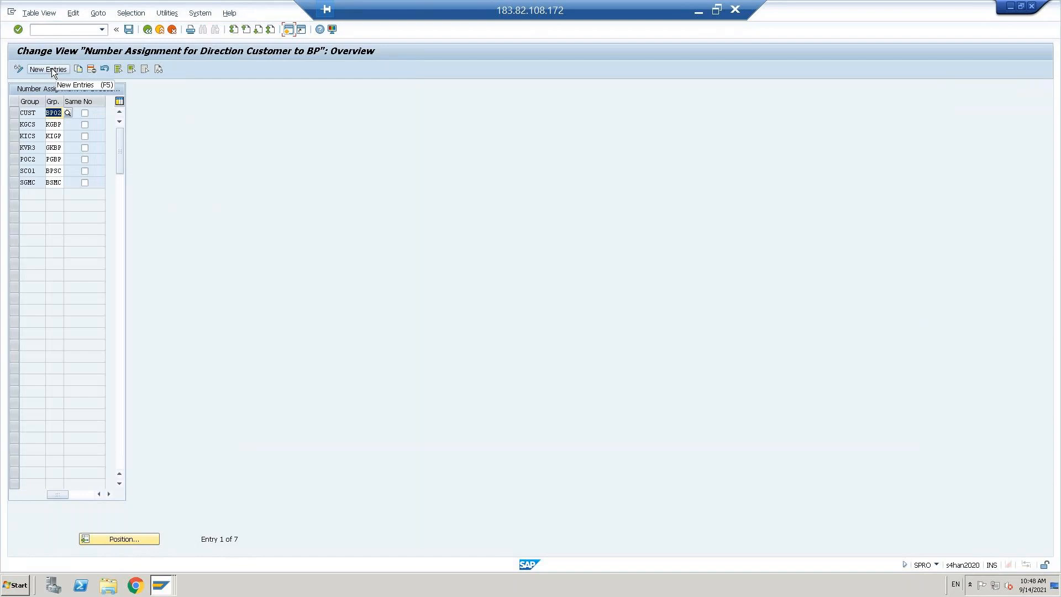
{"action": "left_click", "coordinate": [51, 70]}
{"action": "type", "text": "dcu"}
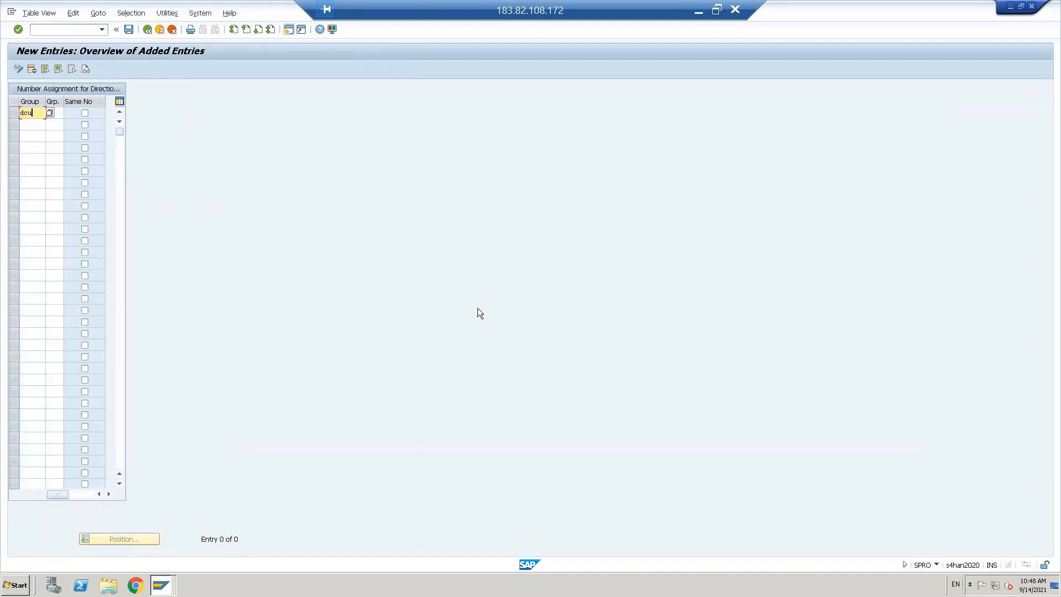
{"action": "type", "text": "s"}
{"action": "key", "text": "Down"}
{"action": "type", "text": "fcus"}
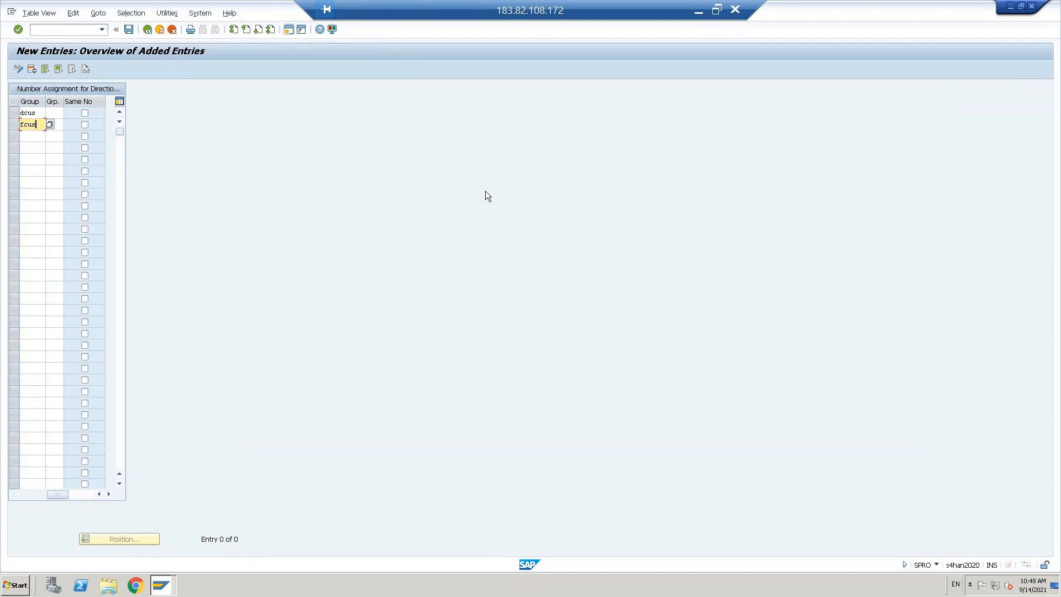
{"action": "key", "text": "Tab"}
{"action": "type", "text": "Dome"}
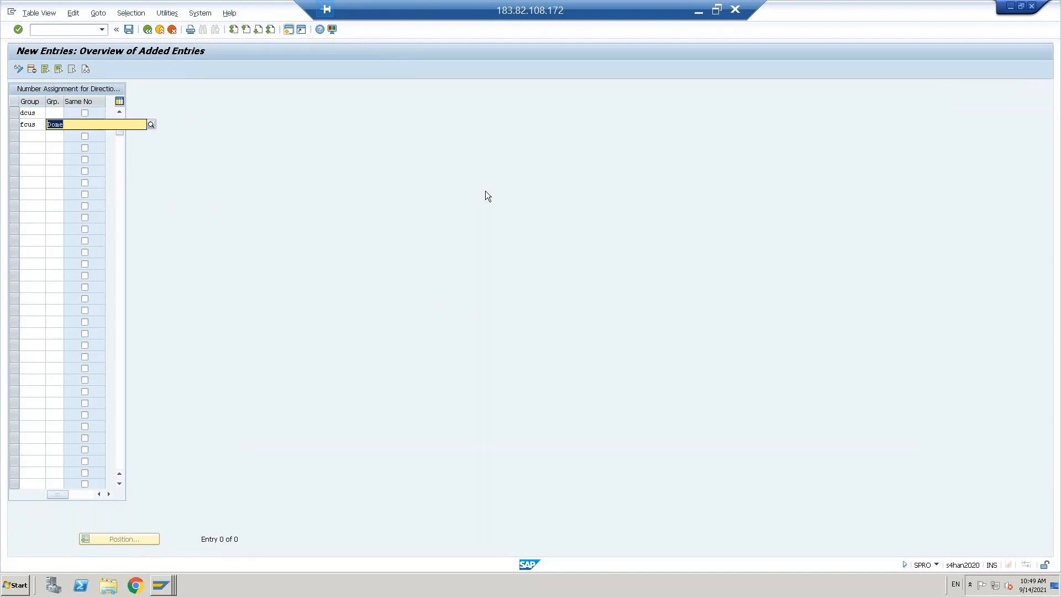
{"action": "type", "text": "fcust"}
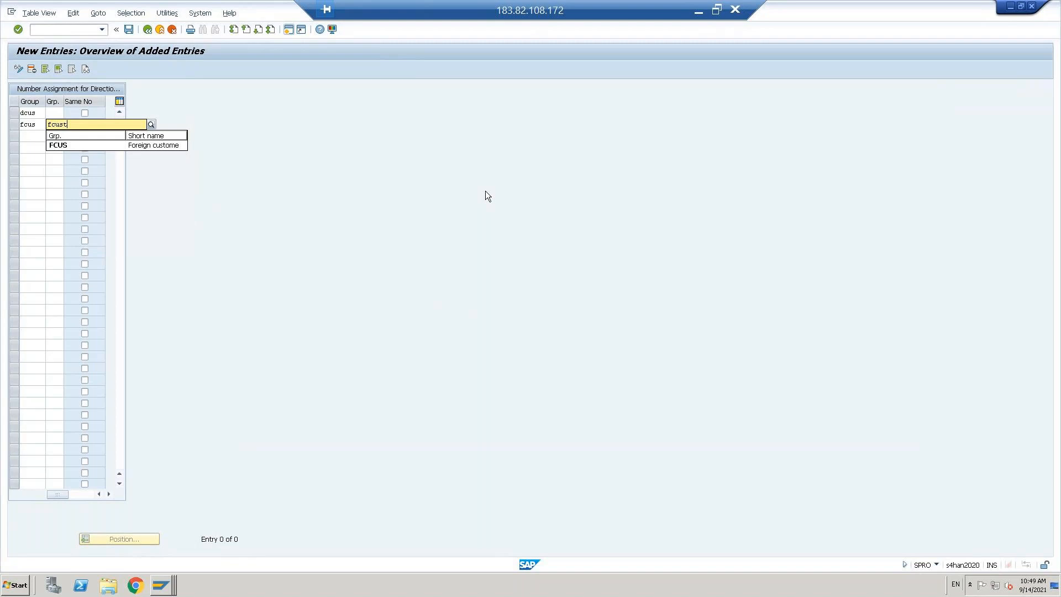
{"action": "key", "text": "Down"}
{"action": "key", "text": "Return"}
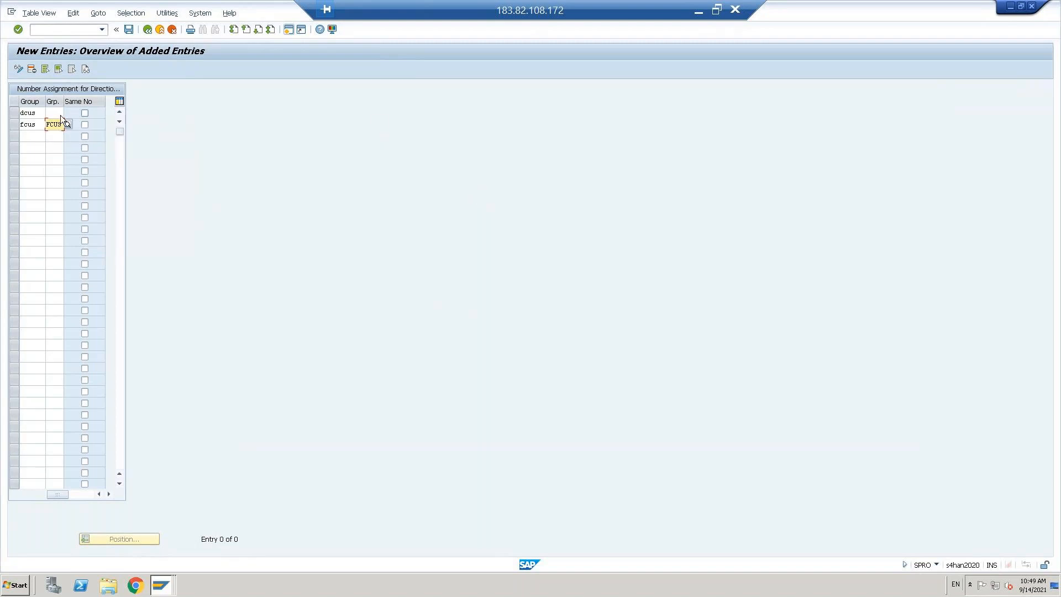
{"action": "left_click", "coordinate": [28, 114]}
{"action": "key", "text": "Tab"}
{"action": "type", "text": "dcus"}
{"action": "key", "text": "Return"}
Step: Save the new entries to the customizing request, back out, and collapse Settings for Customer Integration
{"action": "left_click", "coordinate": [128, 32]}
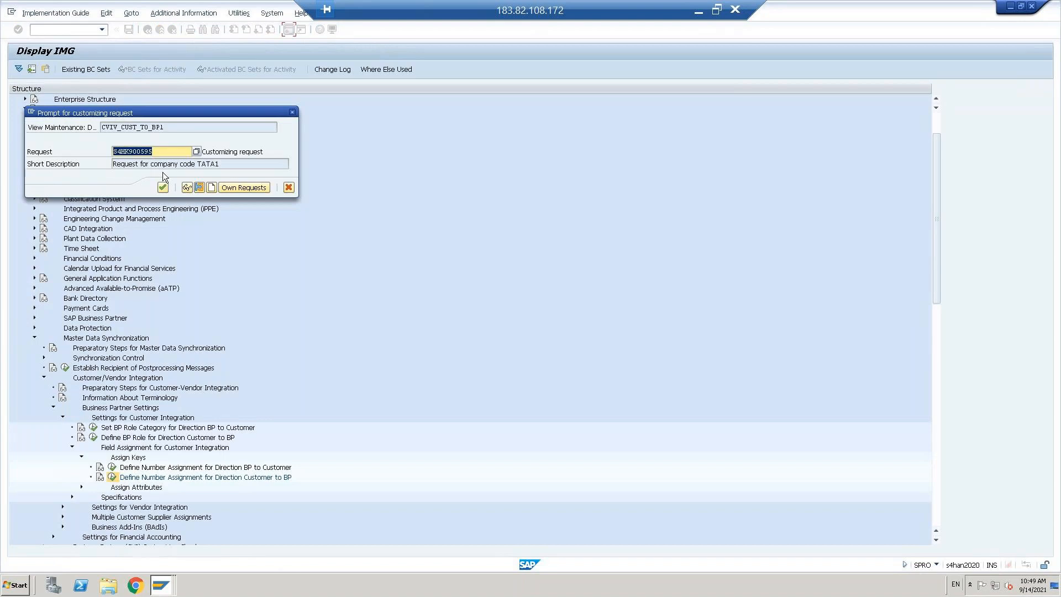
{"action": "left_click", "coordinate": [163, 192]}
{"action": "left_click", "coordinate": [147, 29]}
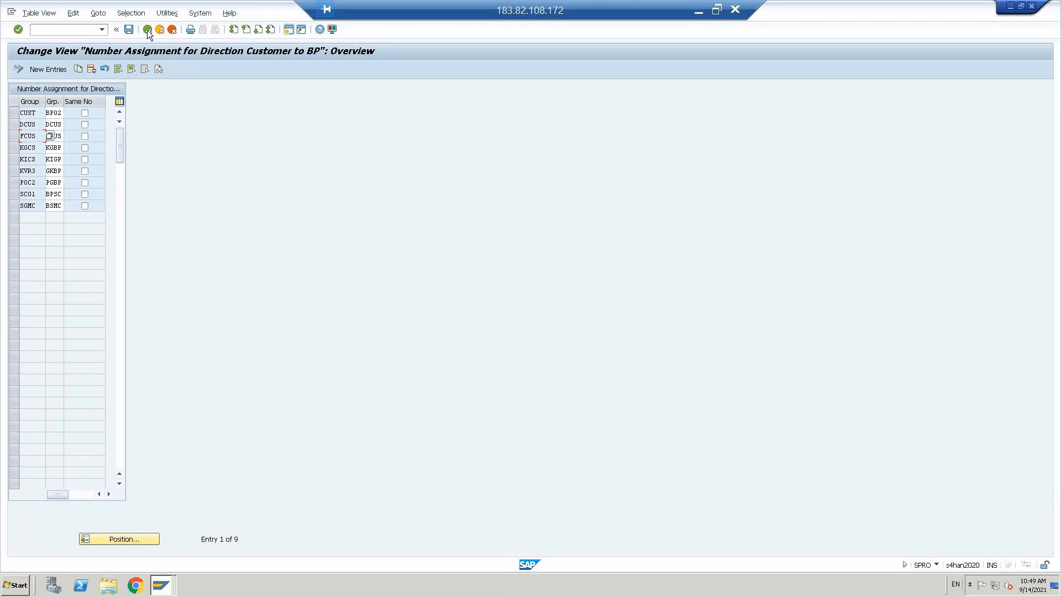
{"action": "left_click", "coordinate": [147, 30]}
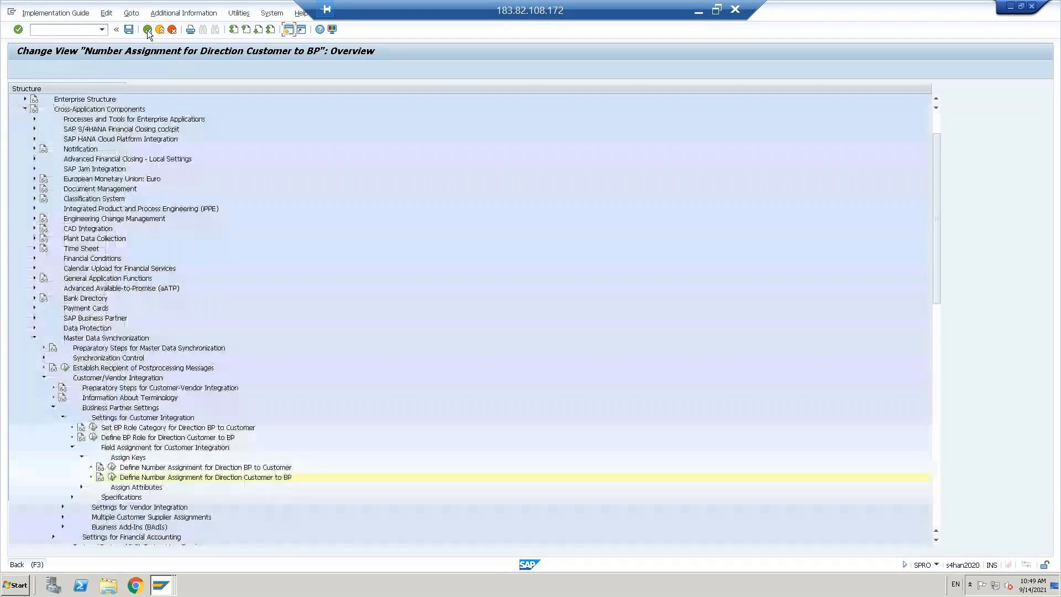
{"action": "left_click", "coordinate": [63, 417]}
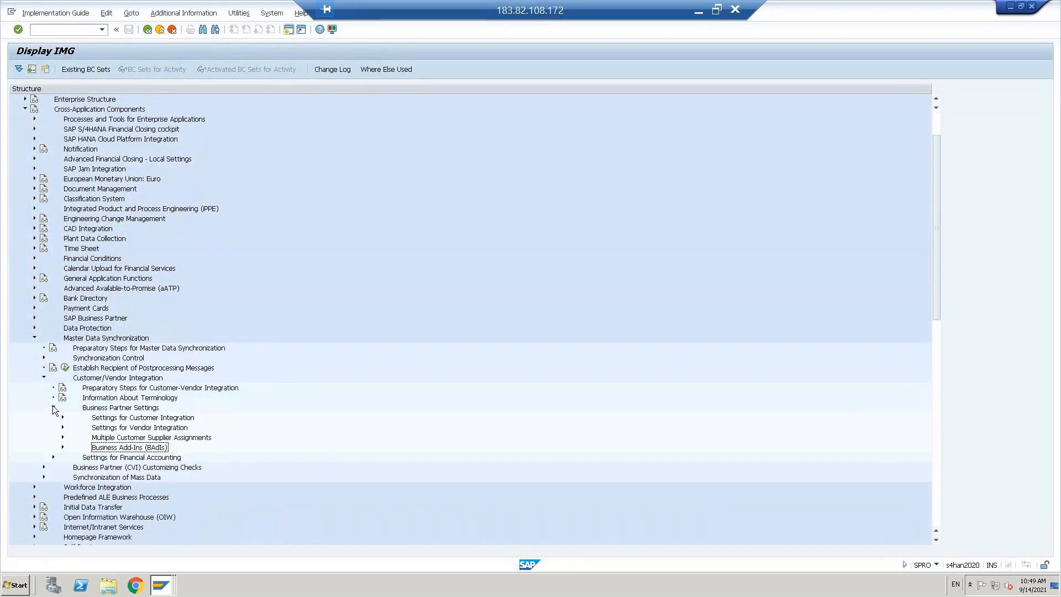
Step: Collapse the Business Partner Settings, Customer/Vendor Integration and Master Data Synchronization branches
{"action": "left_click", "coordinate": [53, 408]}
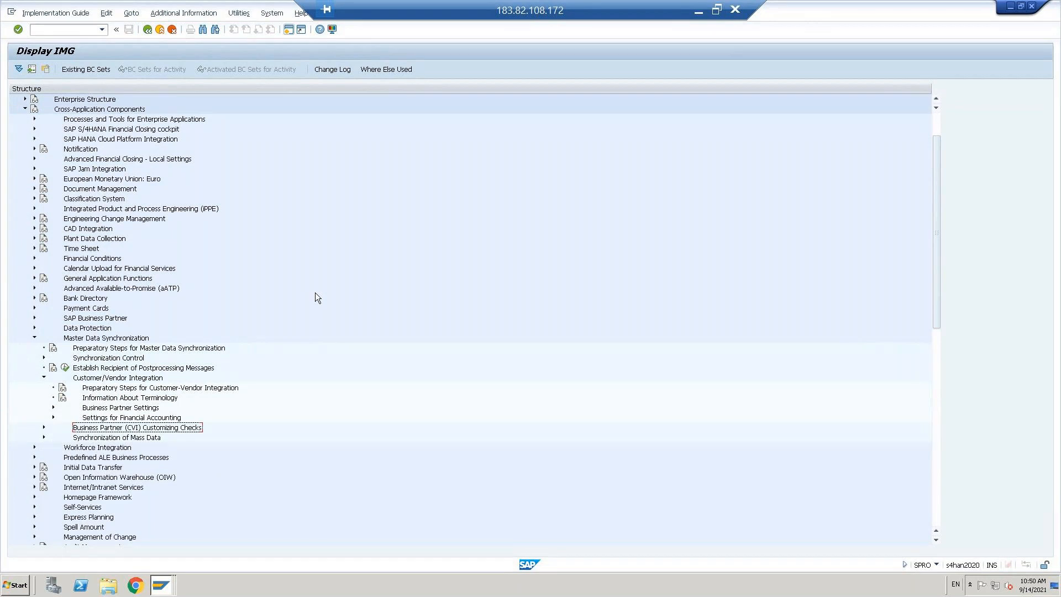
{"action": "key", "text": "Up"}
{"action": "key", "text": "Up"}
{"action": "key", "text": "Left"}
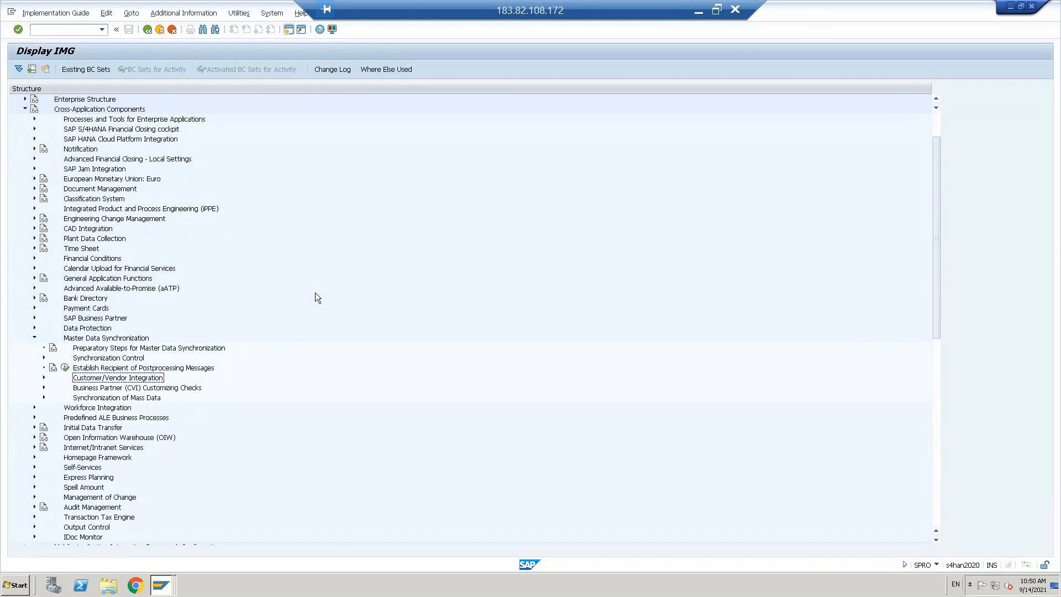
{"action": "key", "text": "Left"}
{"action": "key", "text": "Left"}
{"action": "key", "text": "Up"}
{"action": "key", "text": "Left"}
{"action": "key", "text": "Left"}
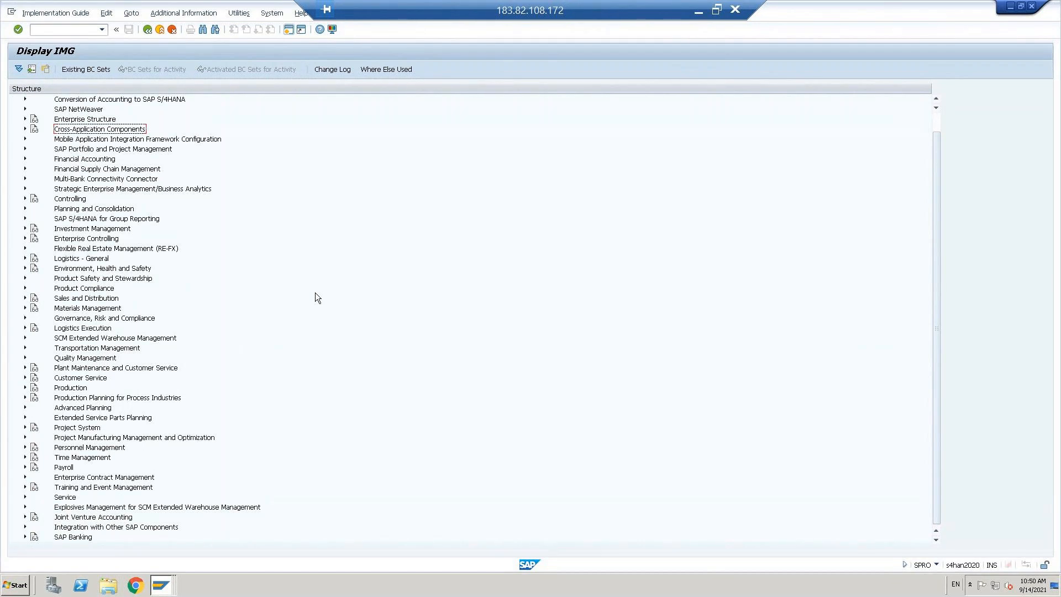
Step: Expand Financial Accounting > Global Settings > Document > Document Types and open the document type list
{"action": "key", "text": "Down"}
{"action": "key", "text": "Down"}
{"action": "key", "text": "Down"}
{"action": "key", "text": "Down"}
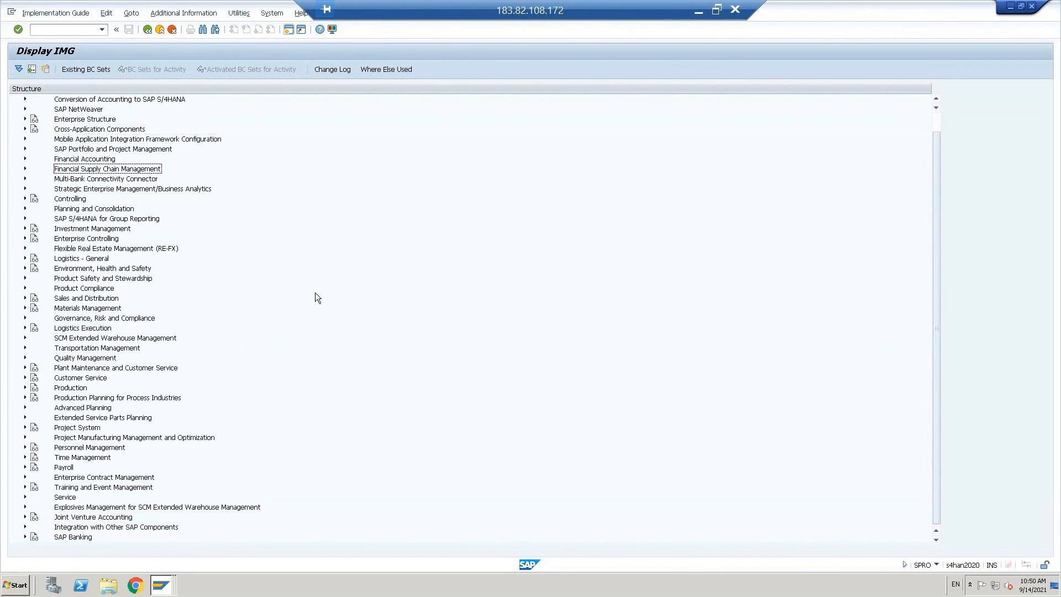
{"action": "key", "text": "Up"}
{"action": "key", "text": "Right"}
{"action": "key", "text": "Down"}
{"action": "key", "text": "Down"}
{"action": "key", "text": "Down"}
{"action": "key", "text": "Down"}
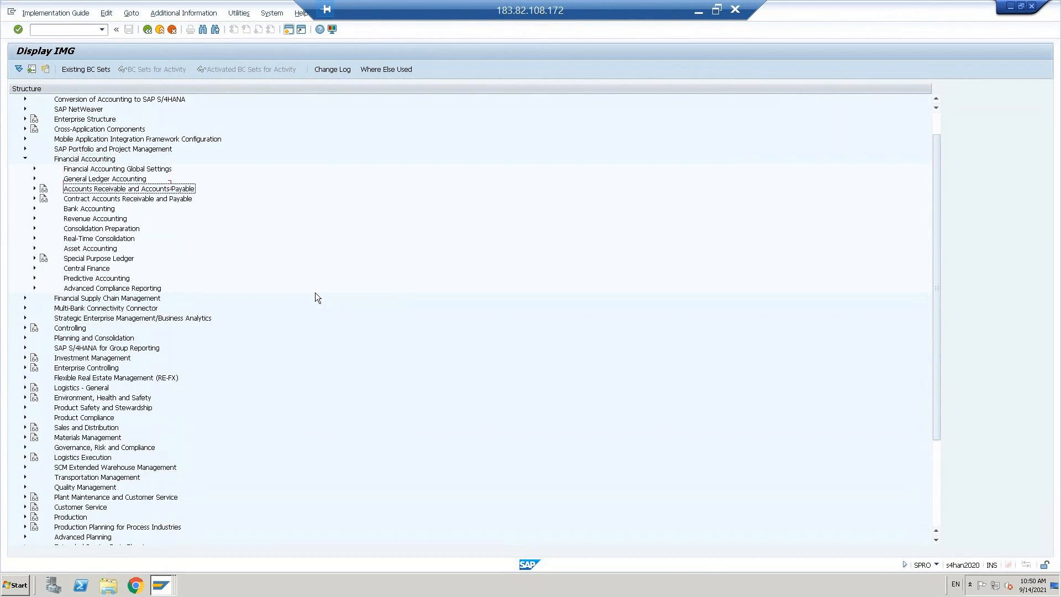
{"action": "key", "text": "Up"}
{"action": "key", "text": "Up"}
{"action": "key", "text": "Up"}
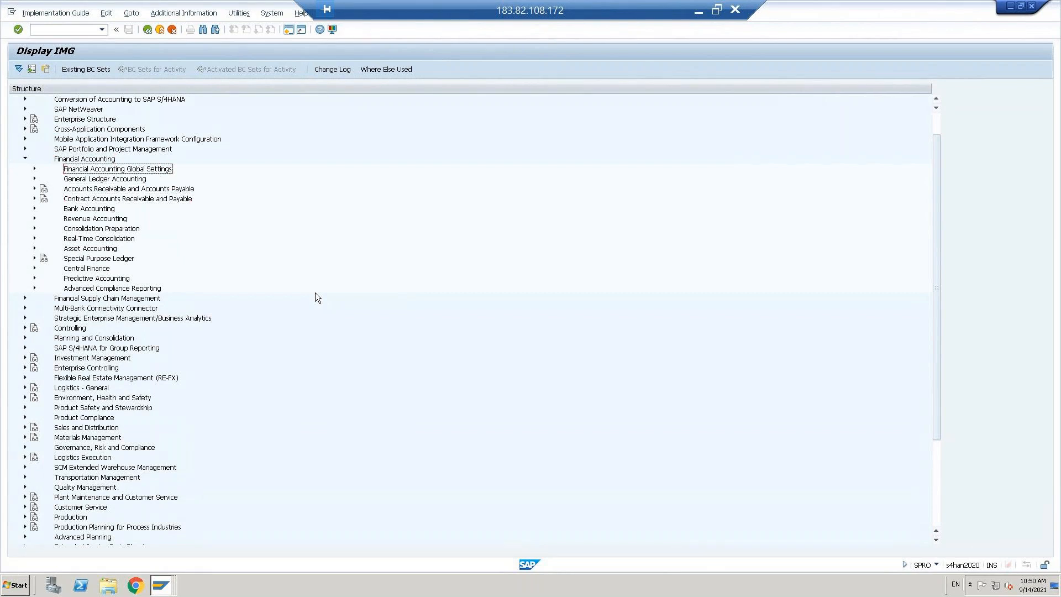
{"action": "key", "text": "Right"}
{"action": "key", "text": "Down"}
{"action": "key", "text": "Down"}
{"action": "key", "text": "Down"}
{"action": "key", "text": "Down"}
{"action": "key", "text": "Down"}
{"action": "key", "text": "Right"}
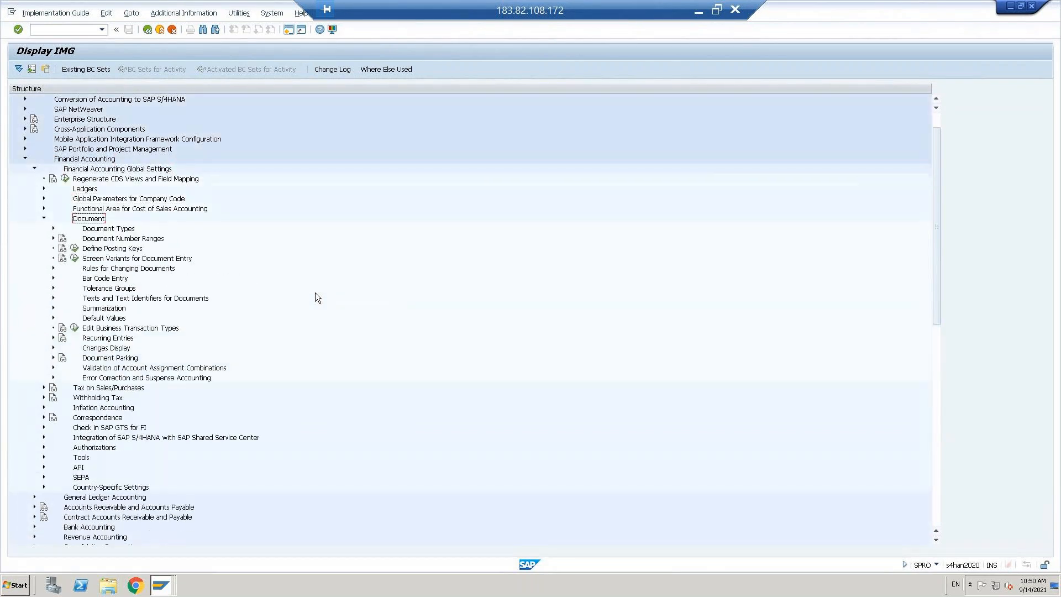
{"action": "key", "text": "Down"}
{"action": "key", "text": "Right"}
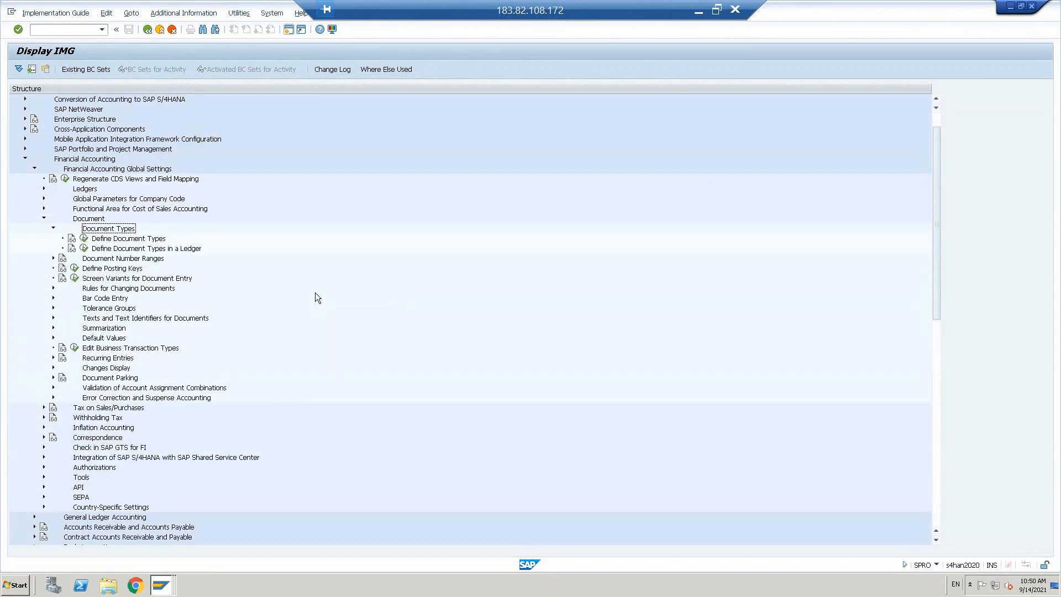
{"action": "left_click", "coordinate": [83, 239]}
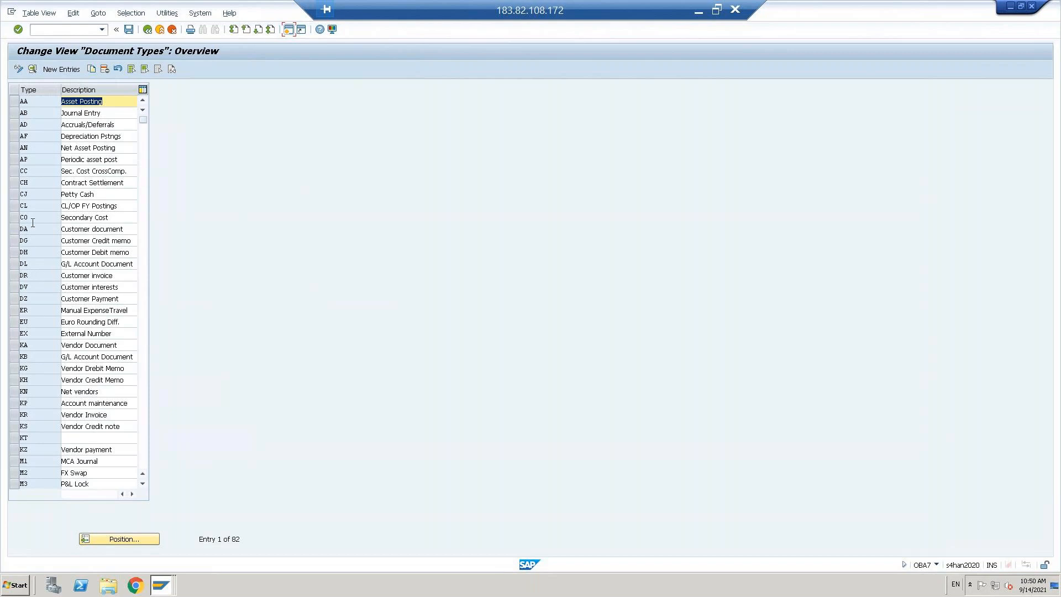
Step: Open document type DR (Customer invoice) details and focus its number range field
{"action": "left_click", "coordinate": [33, 275]}
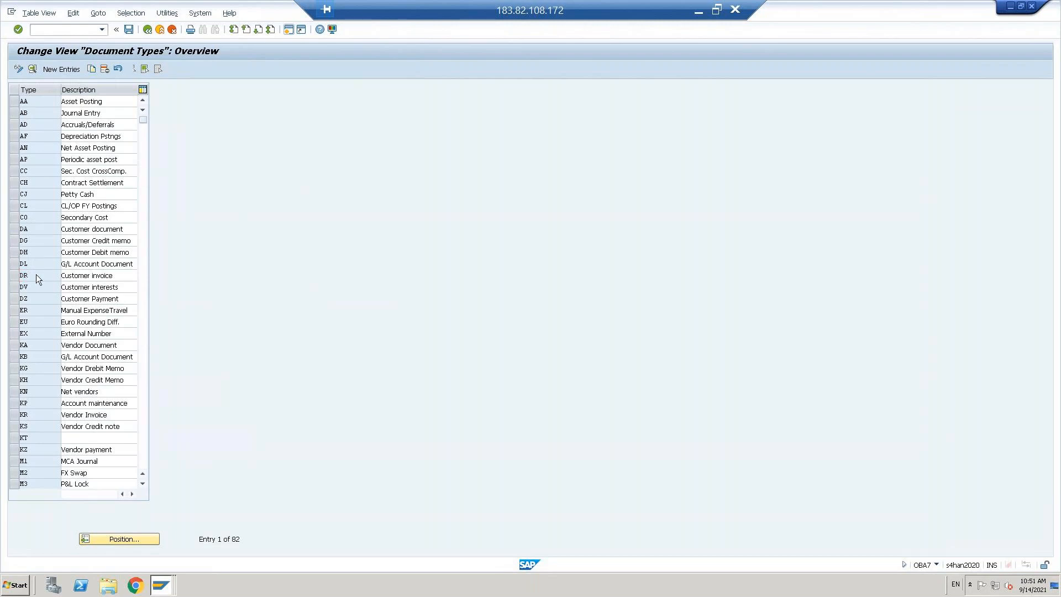
{"action": "double_click", "coordinate": [35, 275]}
{"action": "left_click", "coordinate": [100, 126]}
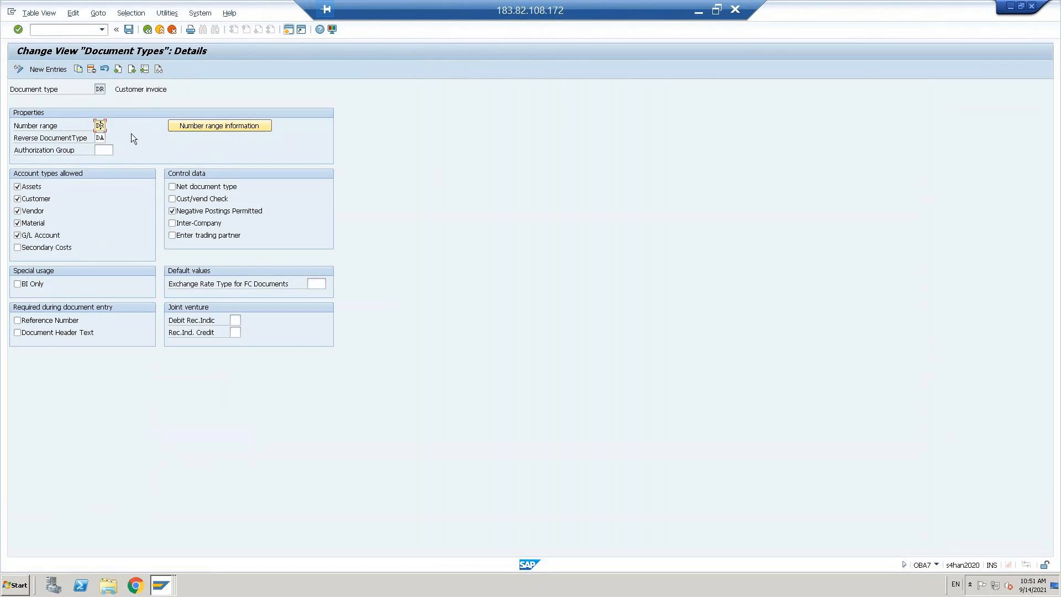
Step: From the DR document type, open the accounting-document number range intervals for company code TNUS in change mode
{"action": "left_click", "coordinate": [98, 139]}
{"action": "left_click", "coordinate": [197, 127]}
{"action": "left_click", "coordinate": [197, 127]}
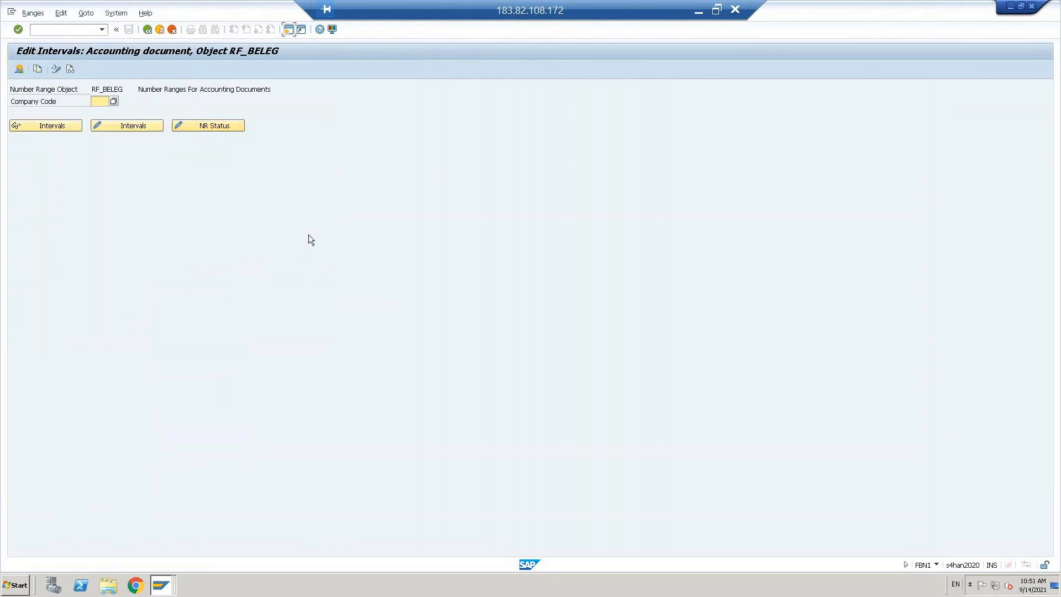
{"action": "type", "text": "tnus"}
{"action": "key", "text": "Return"}
{"action": "left_click", "coordinate": [136, 125]}
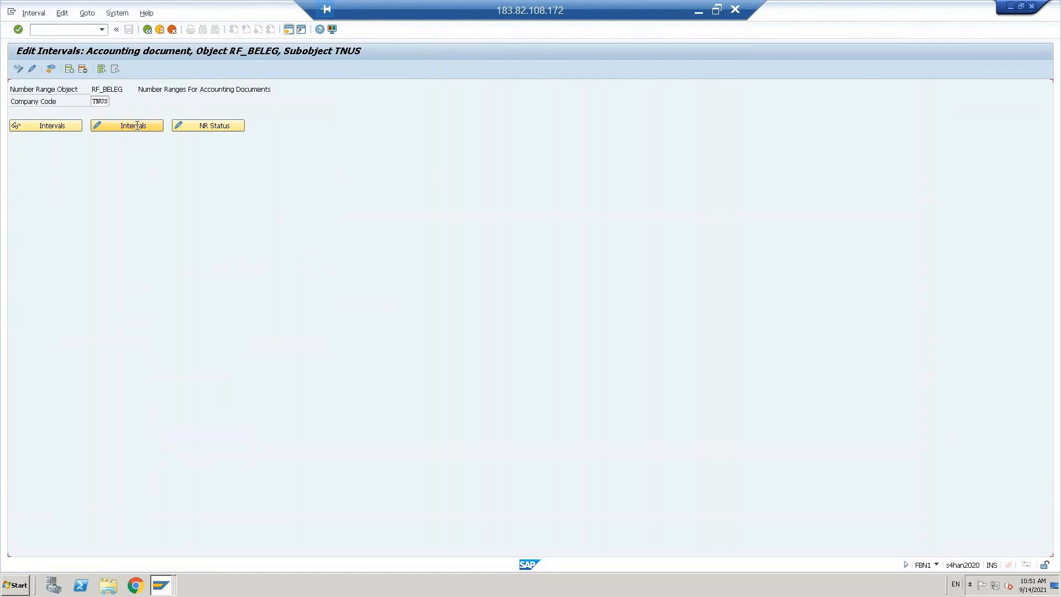
{"action": "left_click", "coordinate": [69, 68]}
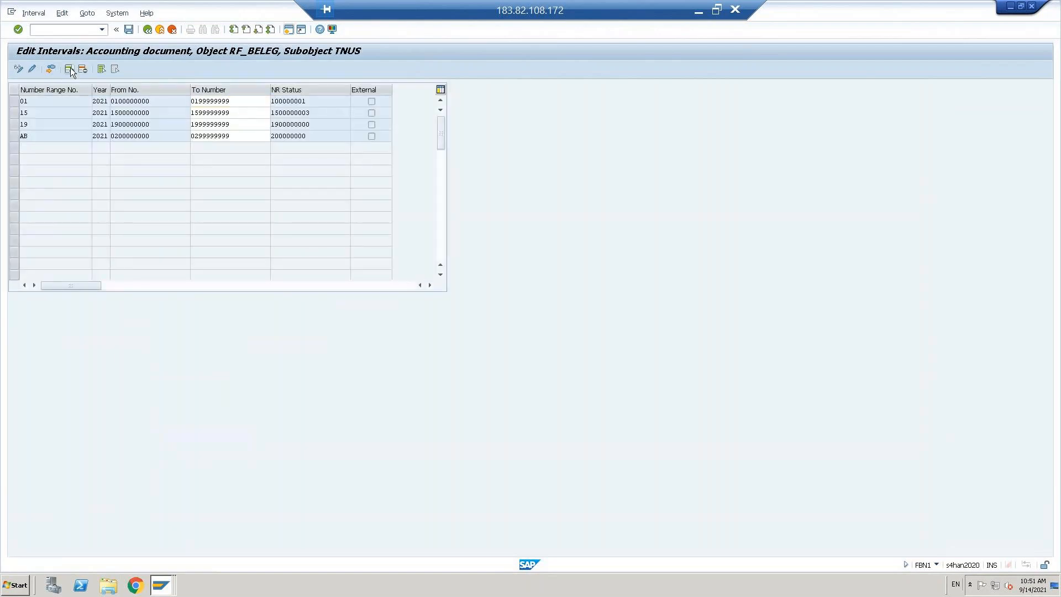
{"action": "type", "text": "dr"}
{"action": "key", "text": "Tab"}
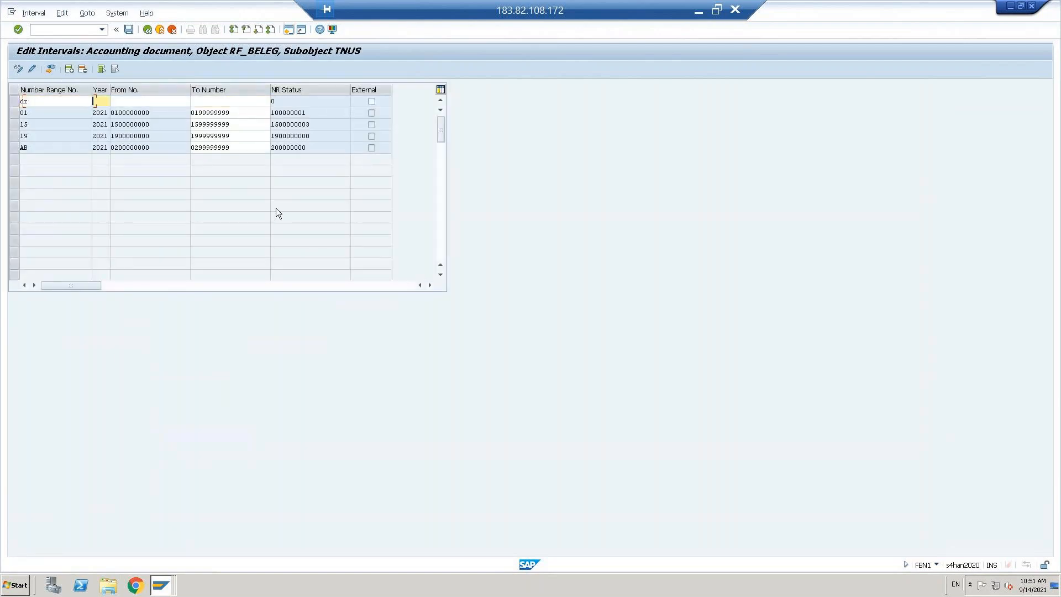
{"action": "type", "text": "2021"}
{"action": "key", "text": "Tab"}
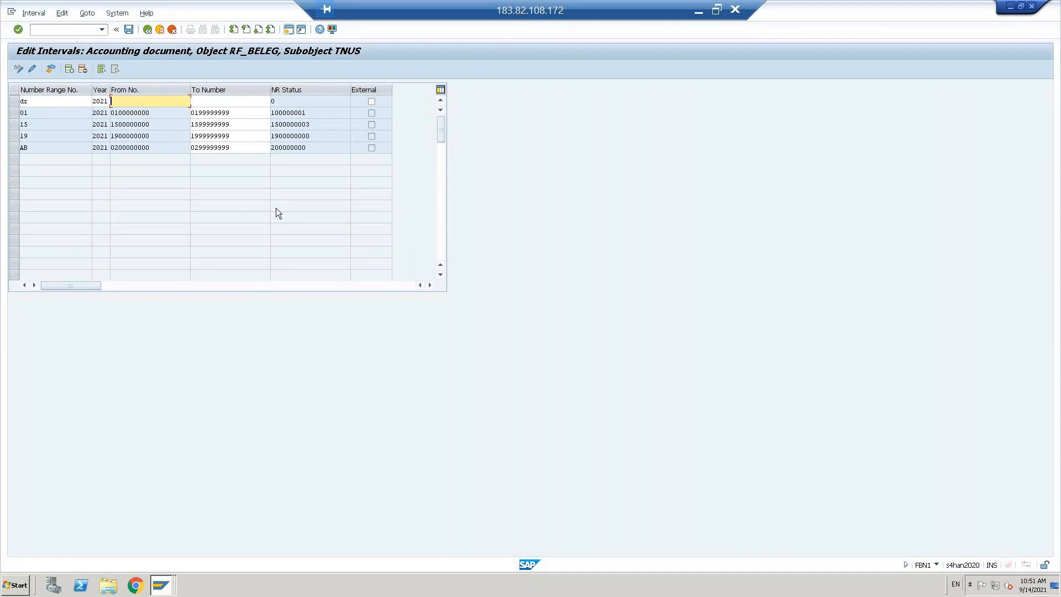
{"action": "type", "text": "0"}
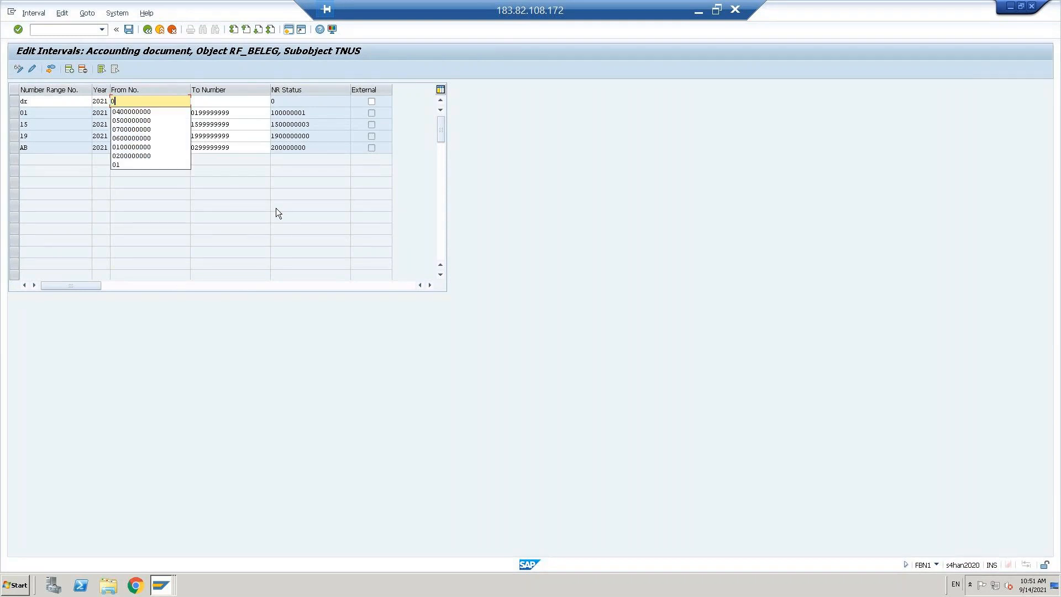
{"action": "key", "text": "Down"}
{"action": "key", "text": "Down"}
{"action": "key", "text": "Return"}
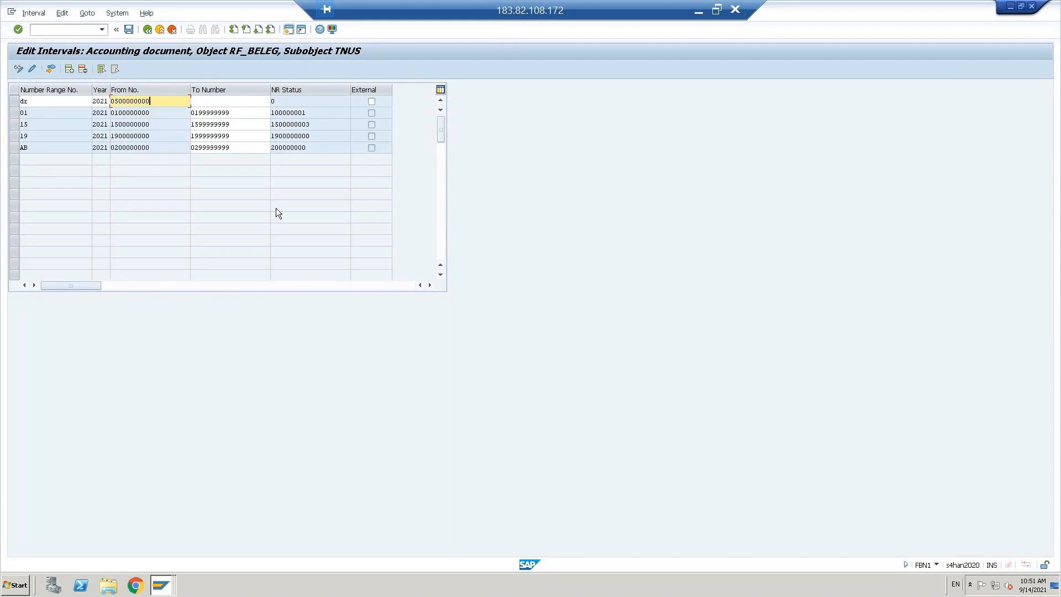
{"action": "key", "text": "Tab"}
{"action": "type", "text": "059"}
{"action": "key", "text": "Down"}
{"action": "key", "text": "Return"}
{"action": "key", "text": "Return"}
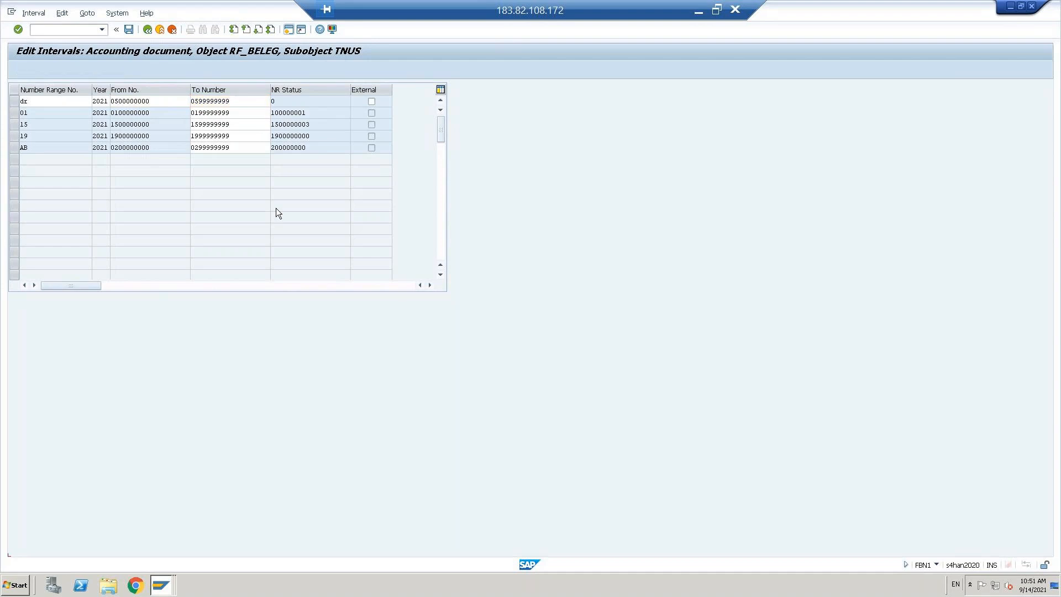
Step: Save the DR interval, acknowledge the transport notice, and return to the DR document type
{"action": "key", "text": "ctrl+s"}
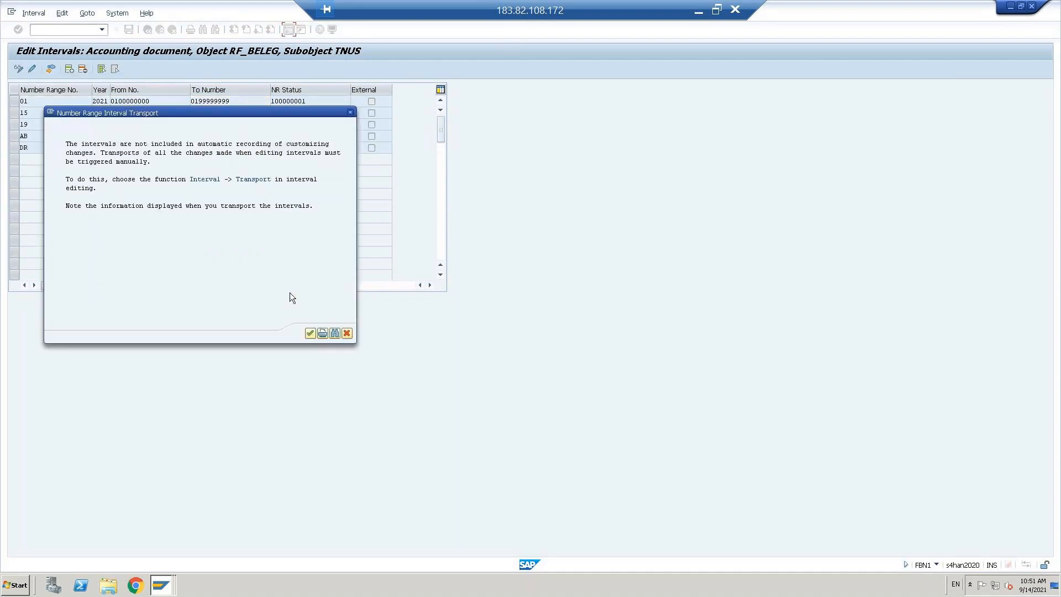
{"action": "left_click", "coordinate": [310, 334]}
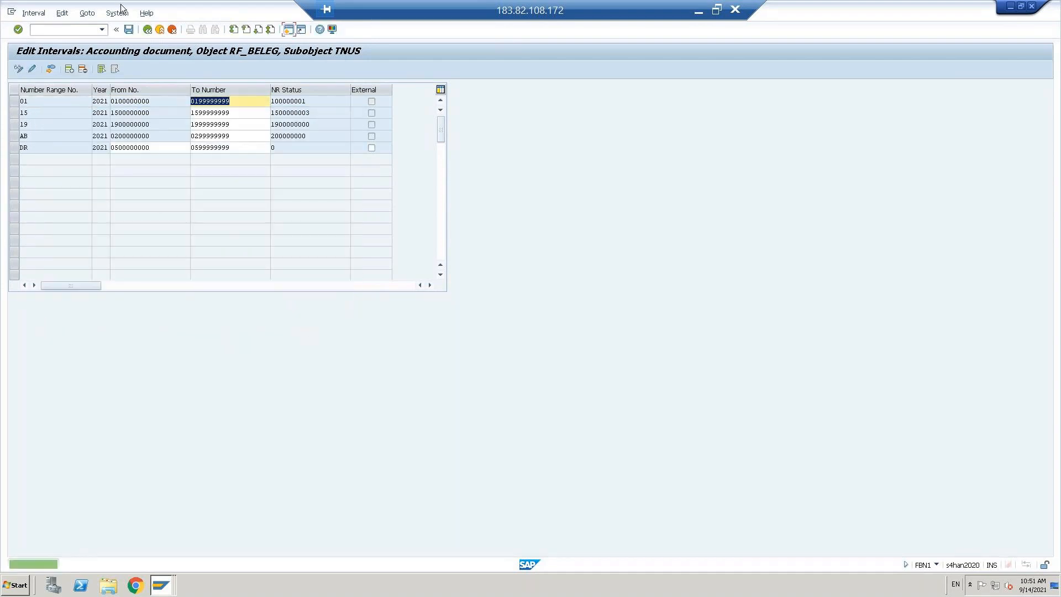
{"action": "left_click", "coordinate": [147, 29]}
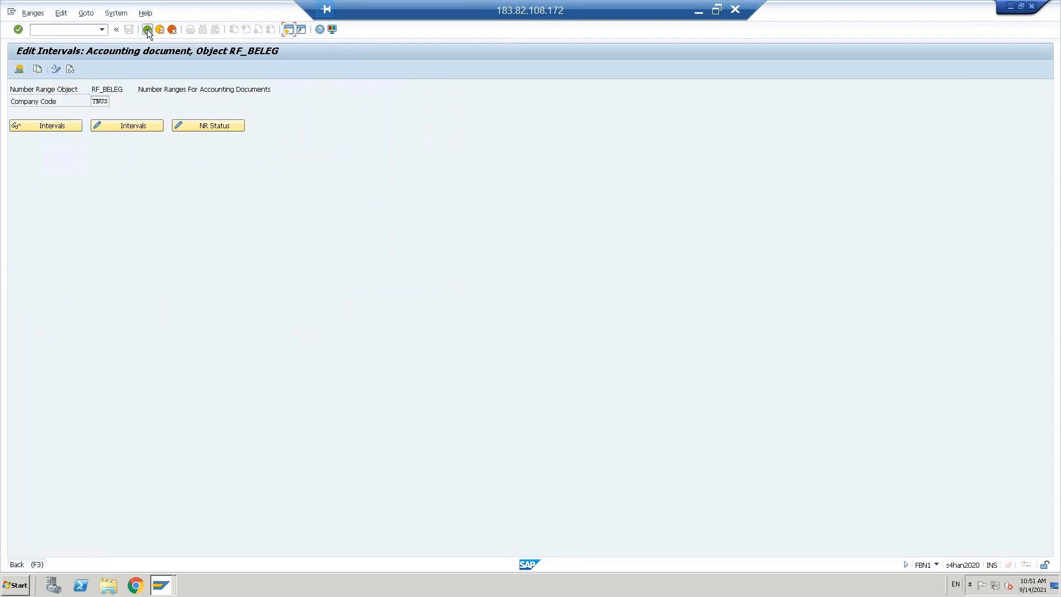
{"action": "left_click", "coordinate": [147, 28]}
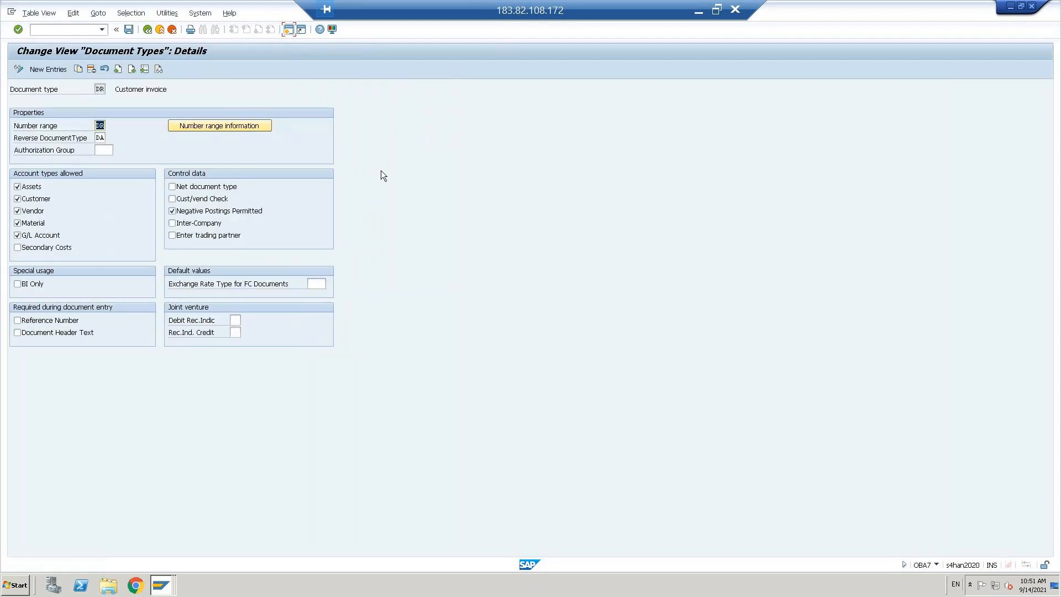
Step: Open document type DZ Customer Payment and its TNUS number range intervals in change mode
{"action": "left_click", "coordinate": [147, 30]}
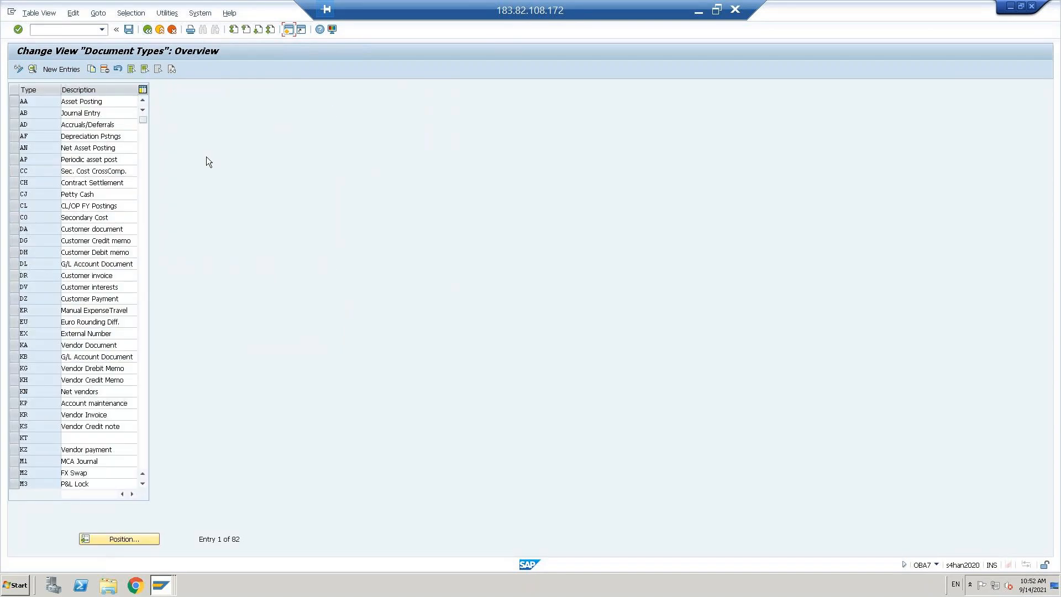
{"action": "double_click", "coordinate": [34, 299]}
{"action": "left_click", "coordinate": [98, 125]}
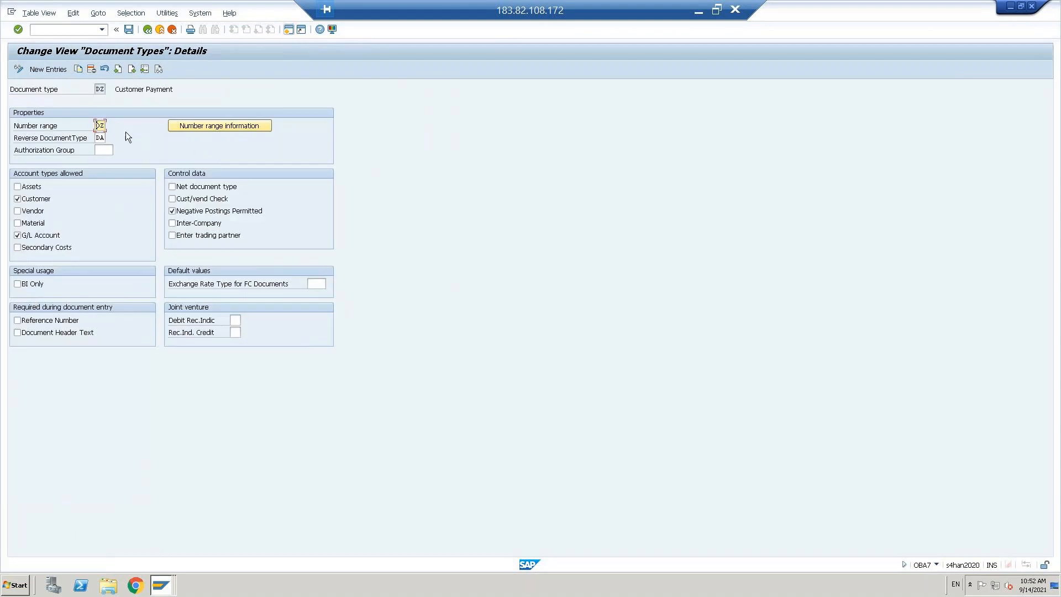
{"action": "left_click", "coordinate": [221, 126]}
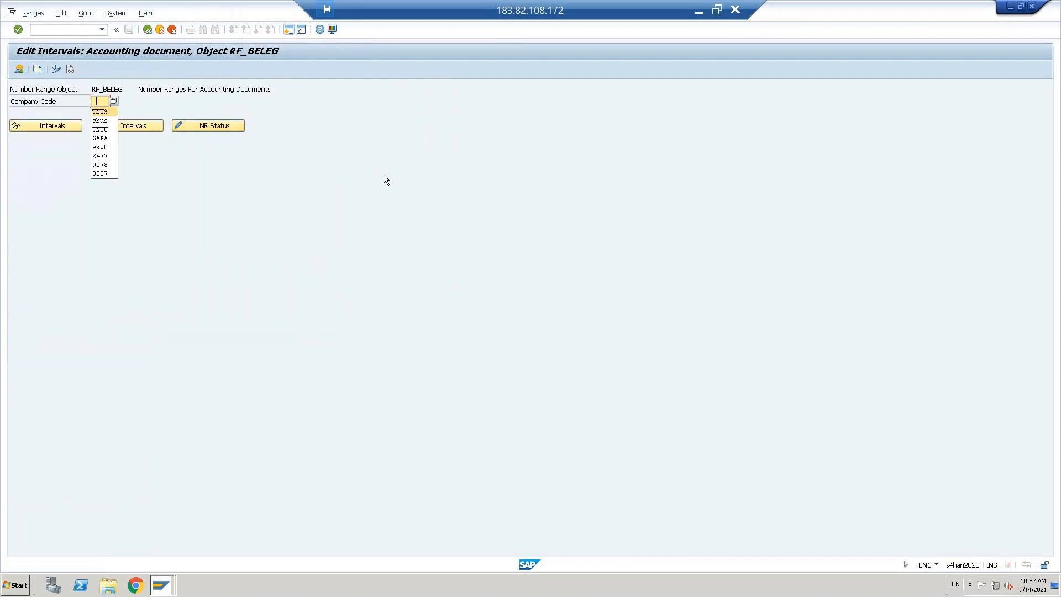
{"action": "key", "text": "Return"}
{"action": "left_click", "coordinate": [134, 128]}
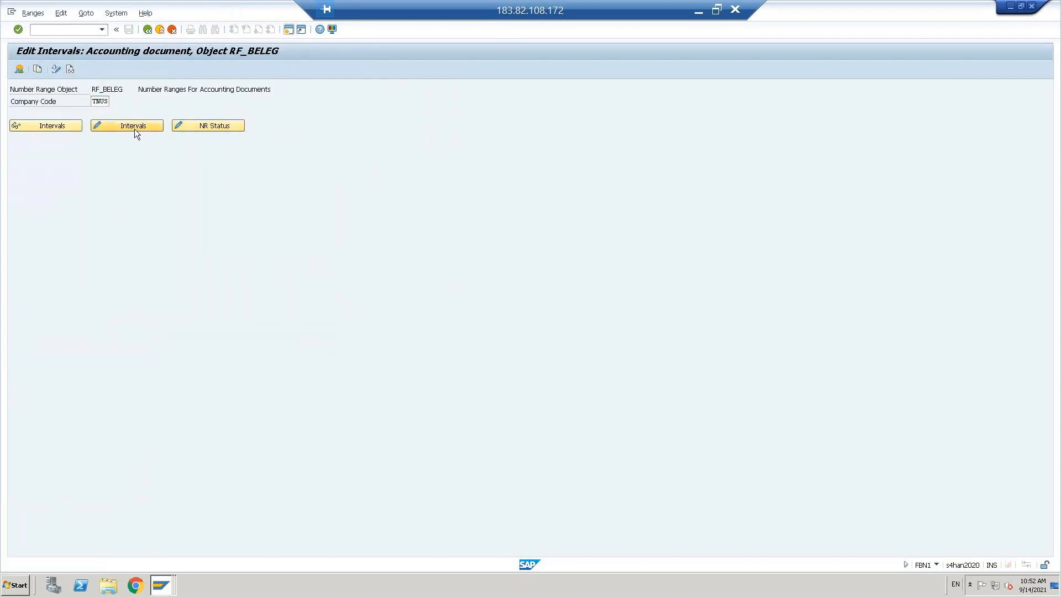
{"action": "left_click", "coordinate": [69, 69]}
{"action": "type", "text": "dz"}
{"action": "key", "text": "Tab"}
{"action": "type", "text": "2021"}
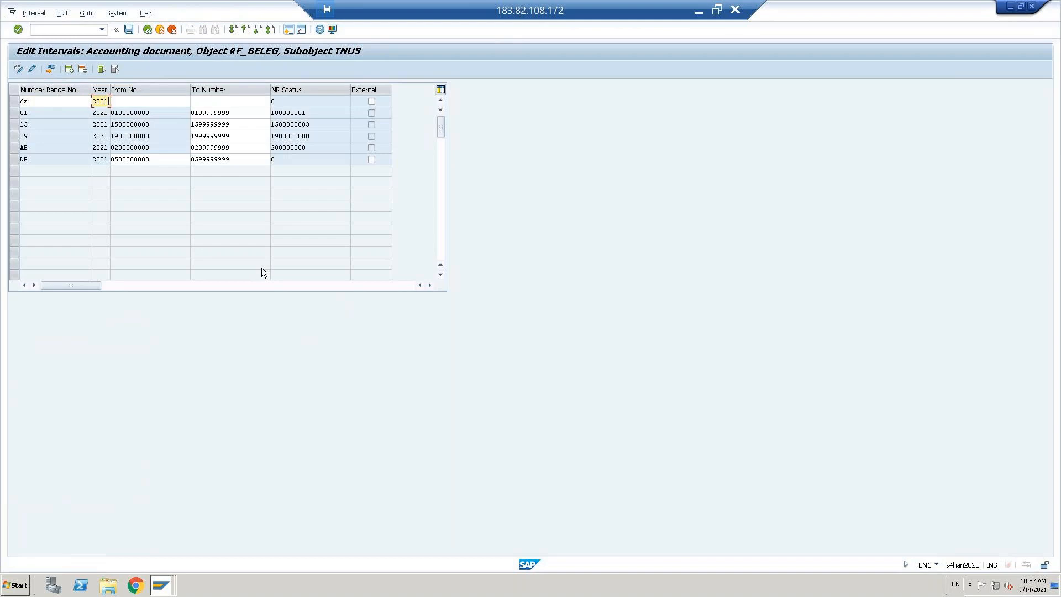
{"action": "key", "text": "Tab"}
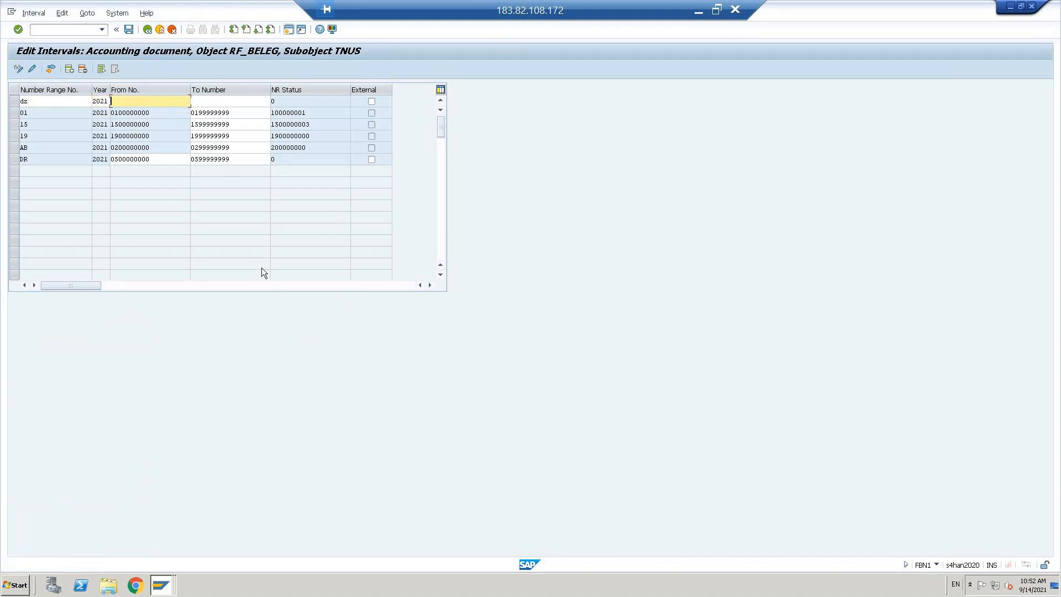
{"action": "type", "text": "06000"}
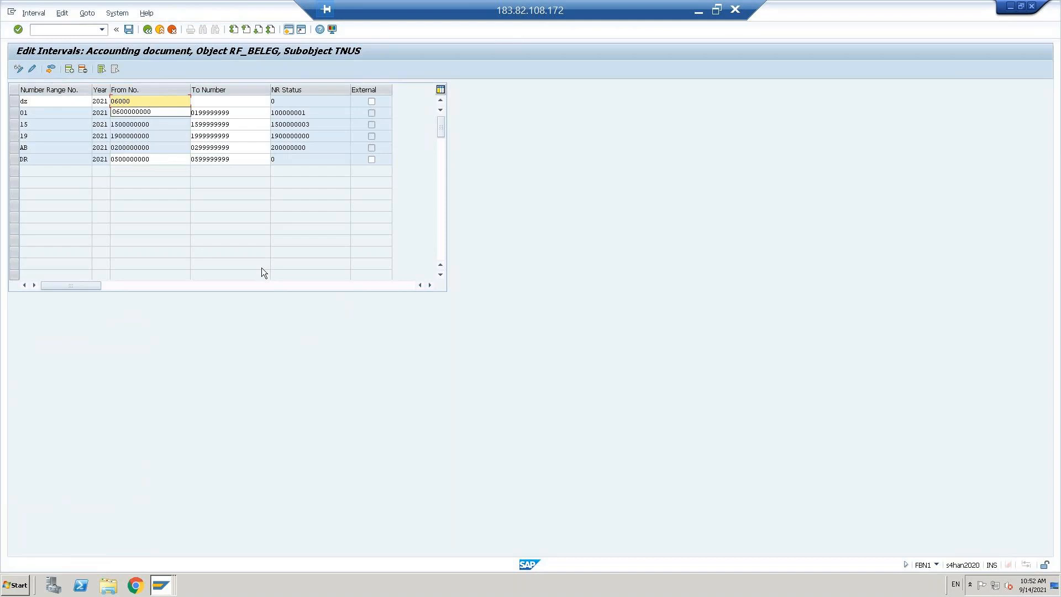
{"action": "key", "text": "Down"}
{"action": "key", "text": "Return"}
{"action": "key", "text": "Tab"}
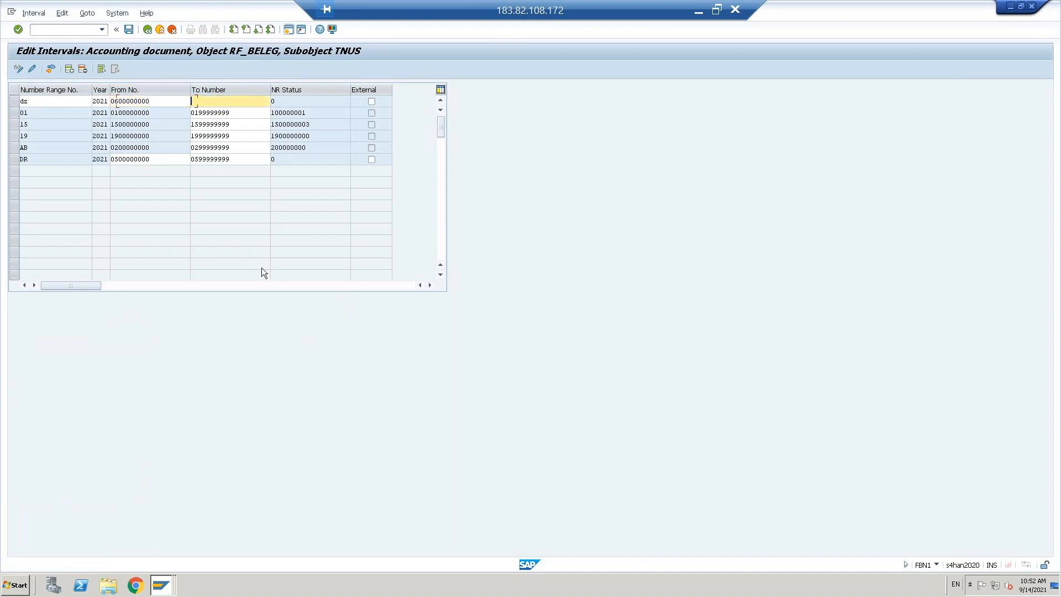
{"action": "type", "text": "069"}
{"action": "key", "text": "Down"}
{"action": "key", "text": "Return"}
Step: Save the DZ interval, acknowledge the transport notice, and leave the interval table
{"action": "key", "text": "ctrl+s"}
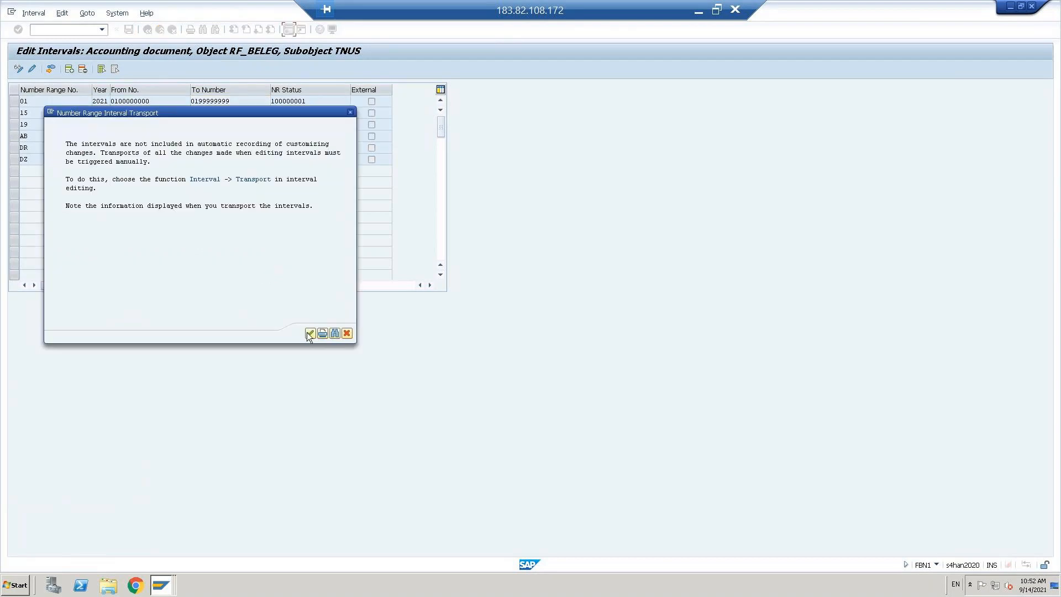
{"action": "left_click", "coordinate": [310, 333]}
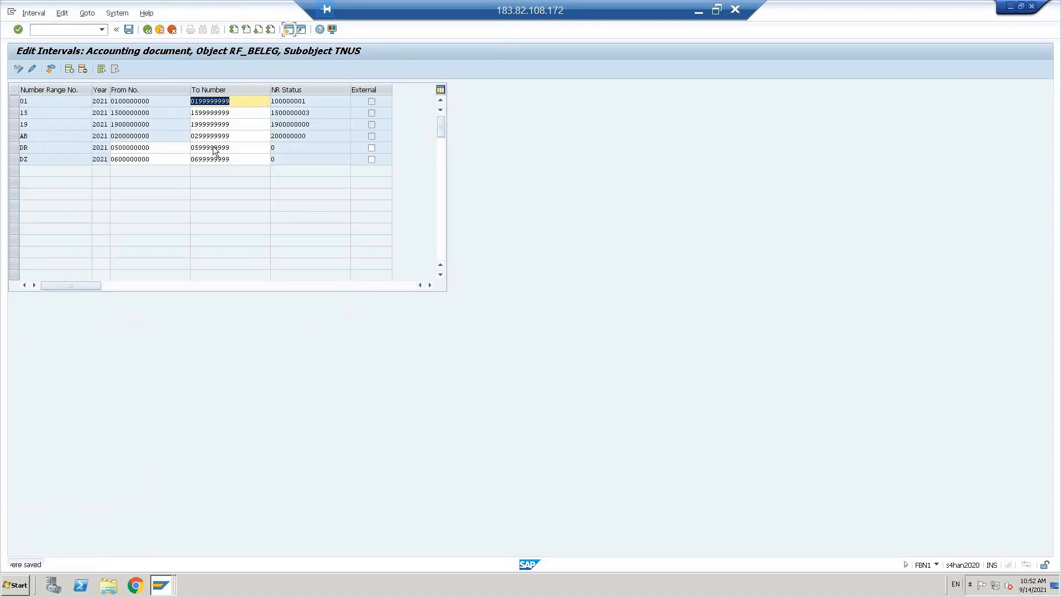
{"action": "left_click", "coordinate": [31, 103]}
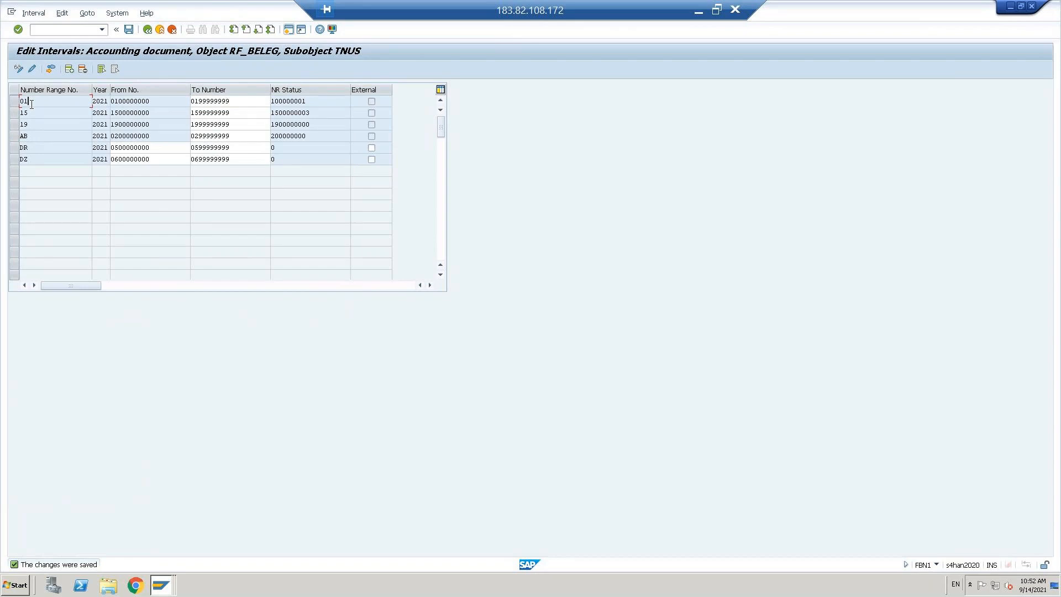
{"action": "left_click", "coordinate": [147, 32]}
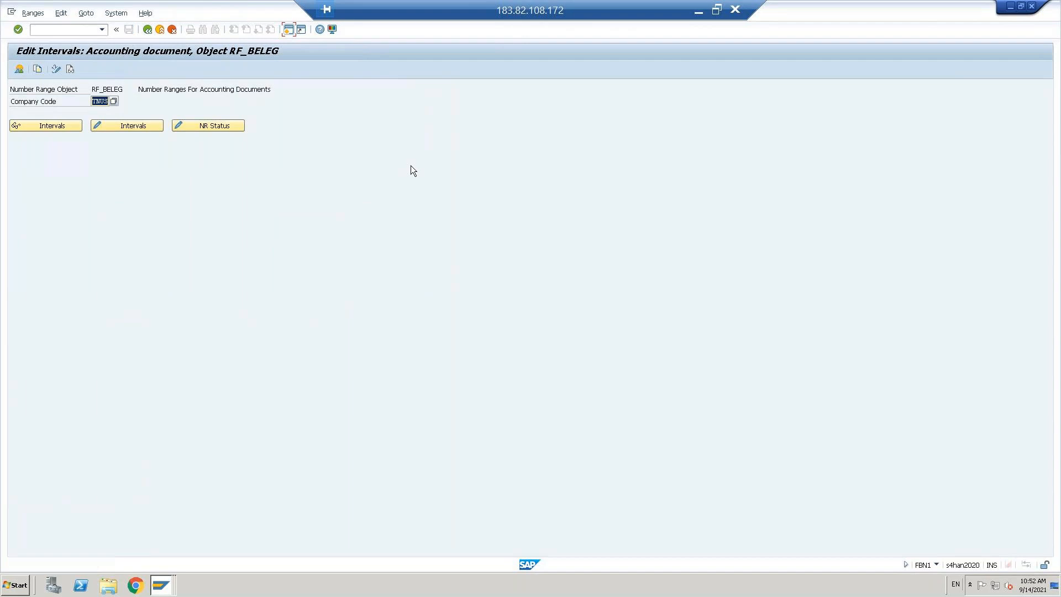
Step: Back out of the DZ details and the document type list to the implementation guide tree
{"action": "left_click", "coordinate": [148, 30]}
{"action": "left_click", "coordinate": [150, 32]}
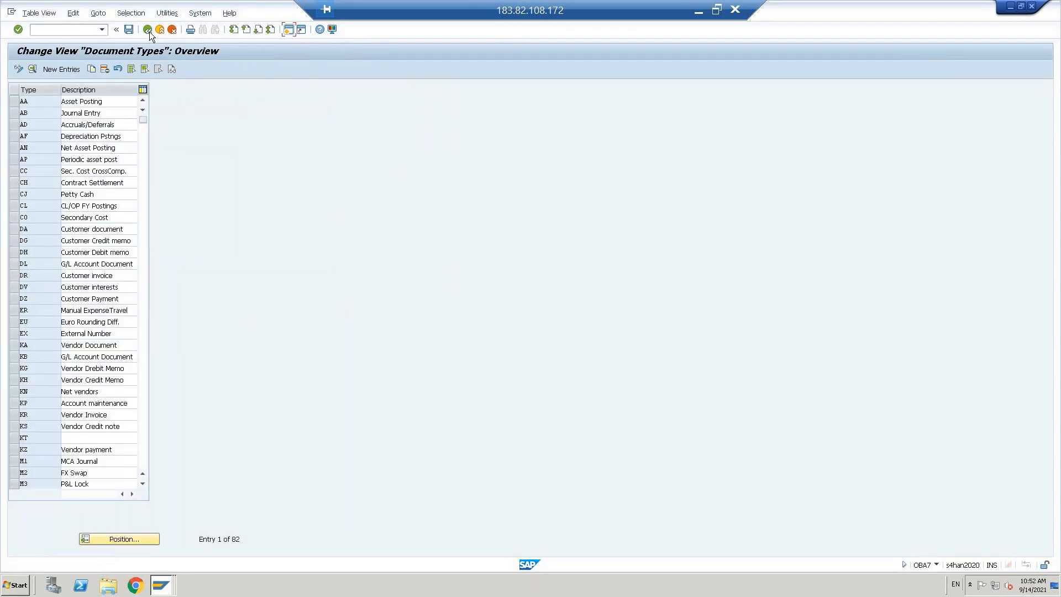
{"action": "left_click", "coordinate": [699, 13]}
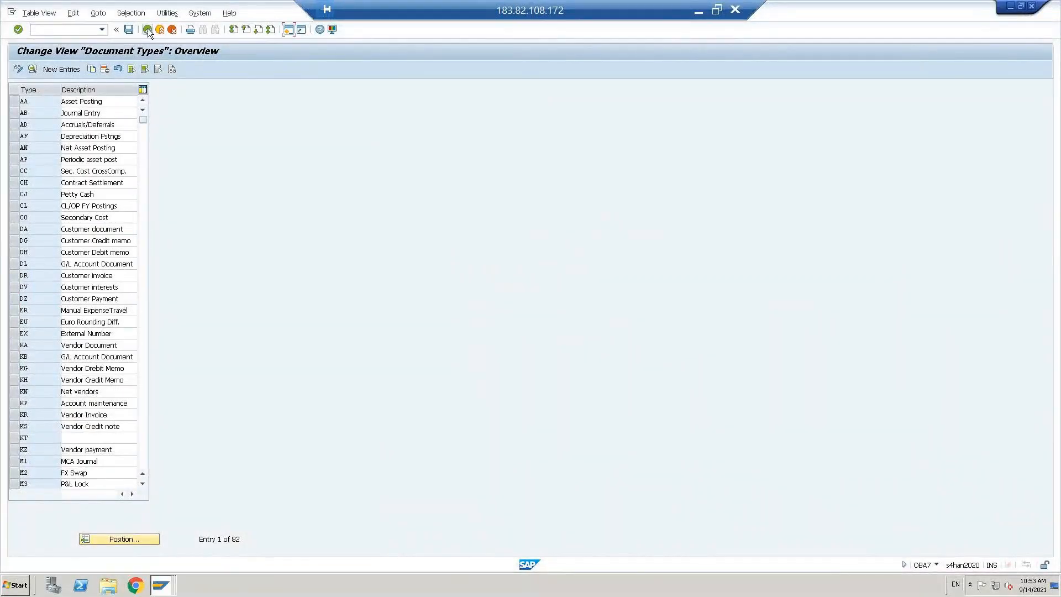
{"action": "left_click", "coordinate": [148, 30]}
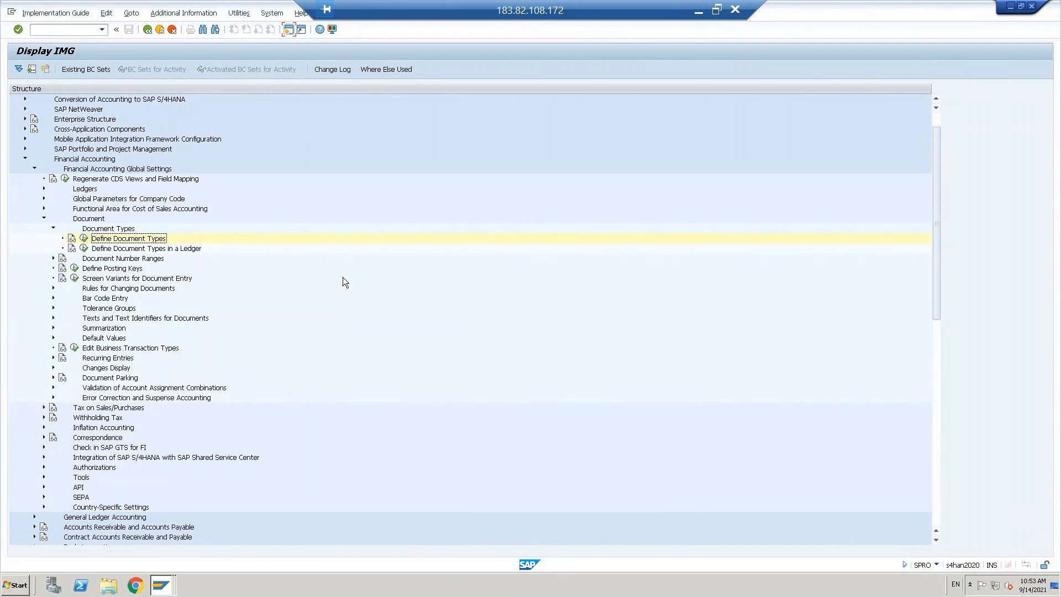
Step: Collapse the Document Types and Document branches in the IMG tree
{"action": "key", "text": "Left"}
{"action": "key", "text": "Left"}
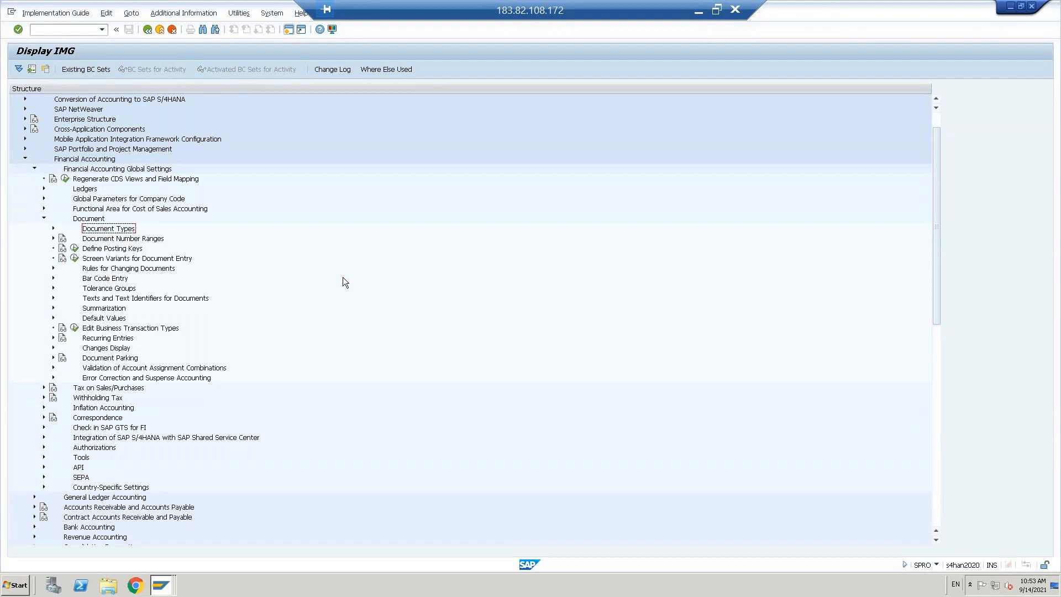
{"action": "key", "text": "Up"}
{"action": "key", "text": "Up"}
{"action": "key", "text": "Down"}
{"action": "key", "text": "Left"}
{"action": "key", "text": "Up"}
{"action": "key", "text": "Up"}
{"action": "key", "text": "Up"}
{"action": "key", "text": "Up"}
{"action": "key", "text": "Up"}
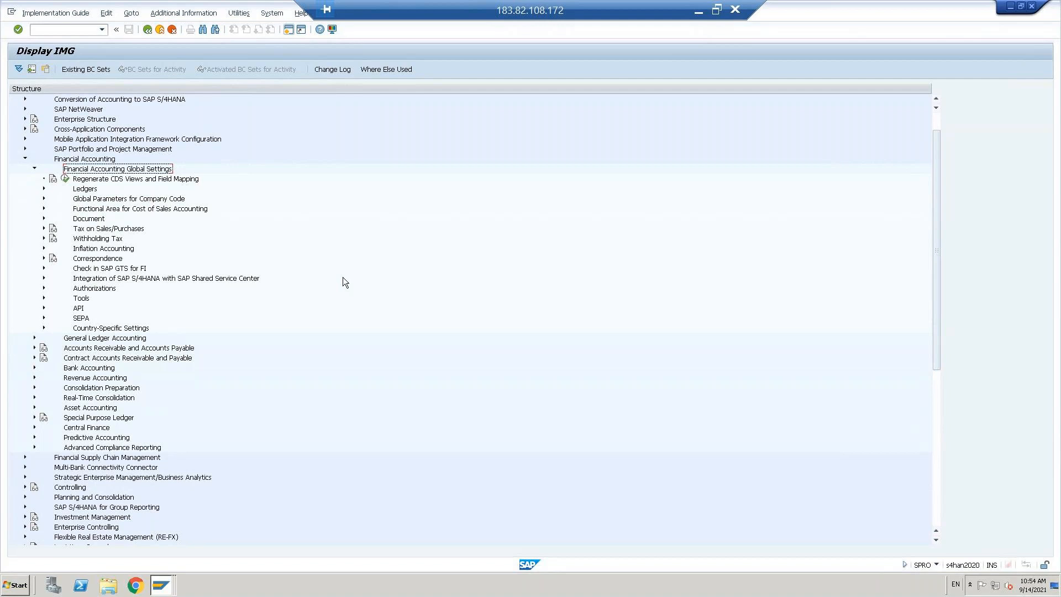
Step: In the IMG tree, expand Financial Accounting Global Settings > Tax on Sales/Purchases > Basic Settings
{"action": "key", "text": "Down"}
{"action": "key", "text": "Down"}
{"action": "key", "text": "Down"}
{"action": "key", "text": "Down"}
{"action": "key", "text": "Down"}
{"action": "key", "text": "Down"}
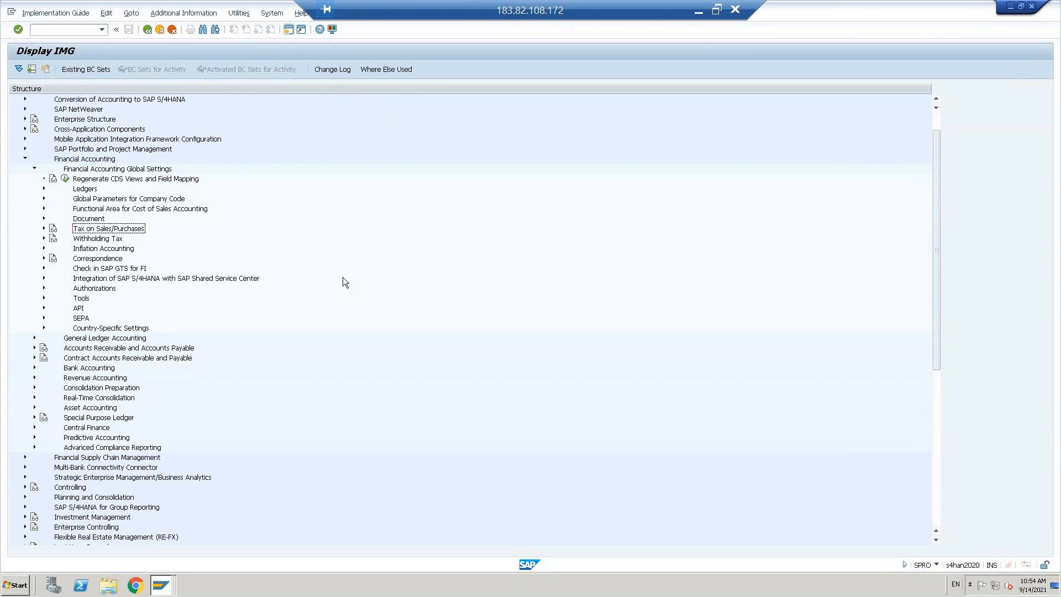
{"action": "left_click", "coordinate": [88, 160]}
{"action": "key", "text": "Down"}
{"action": "left_click", "coordinate": [103, 228]}
{"action": "key", "text": "Right"}
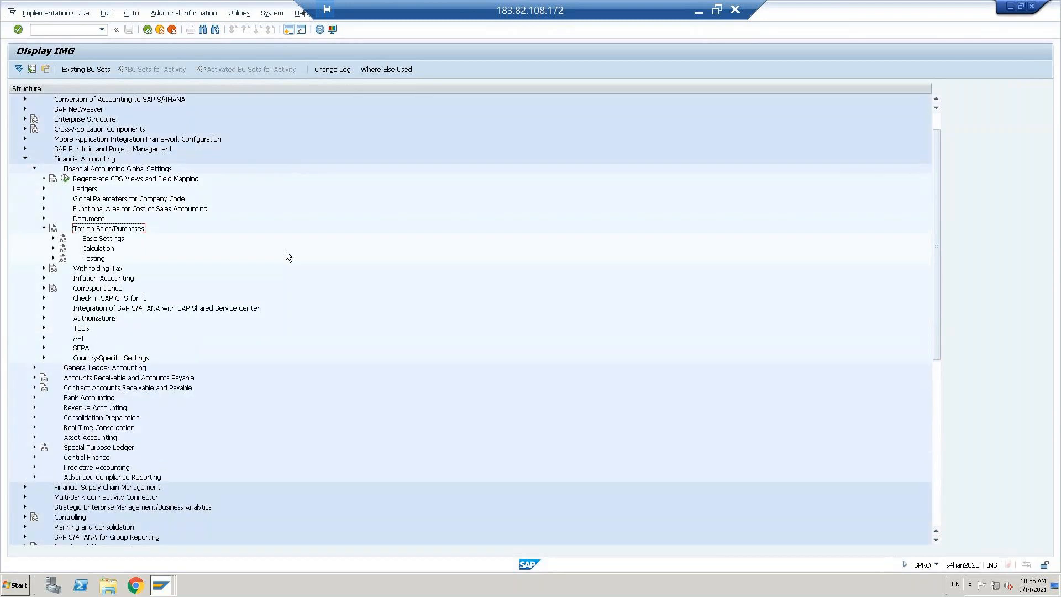
{"action": "key", "text": "Down"}
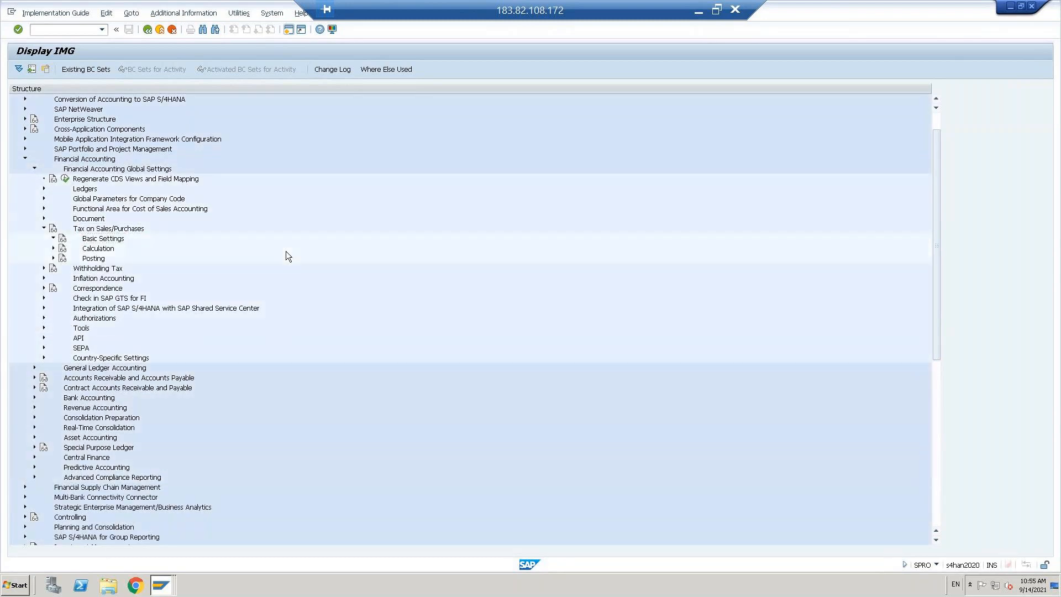
{"action": "key", "text": "Right"}
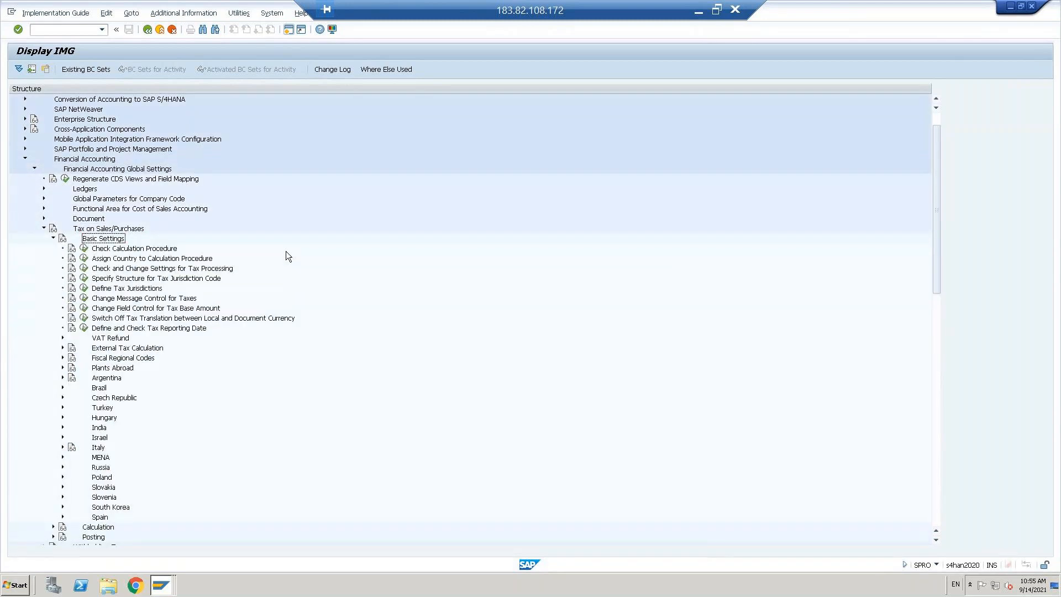
{"action": "left_click", "coordinate": [135, 249]}
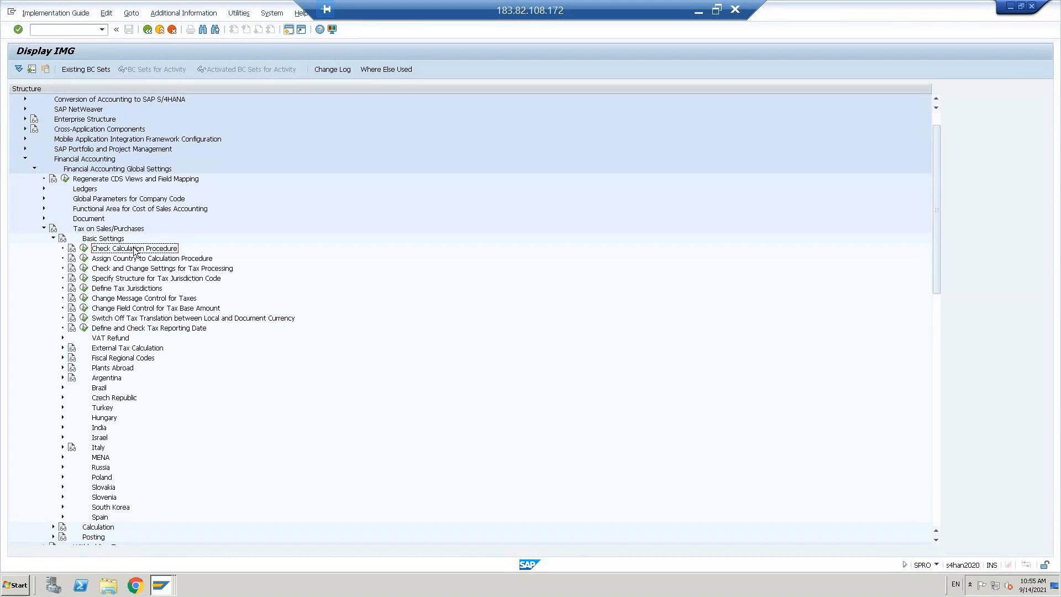
{"action": "left_click", "coordinate": [83, 249]}
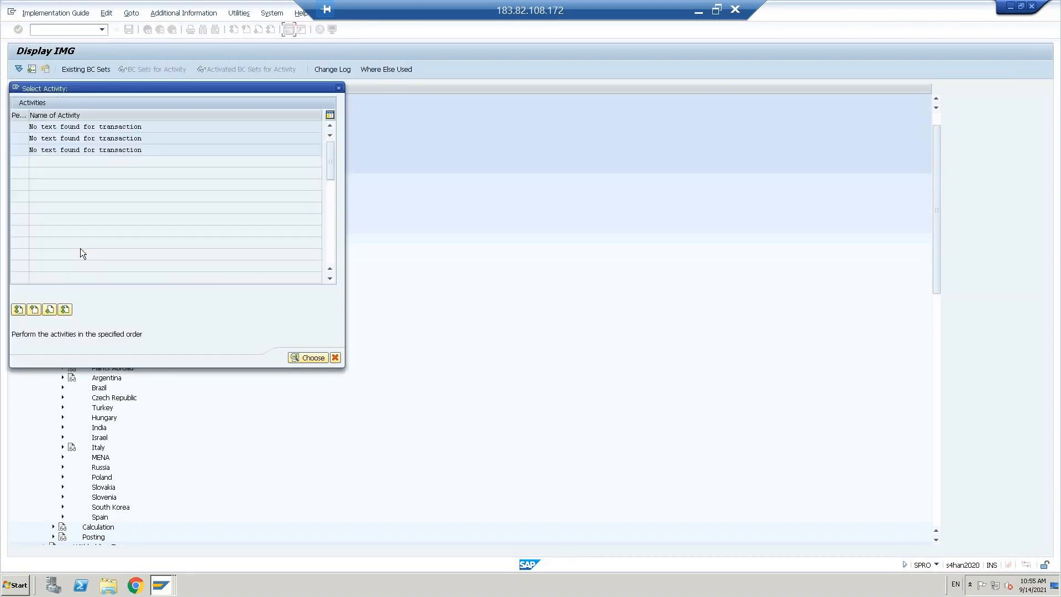
{"action": "double_click", "coordinate": [84, 150]}
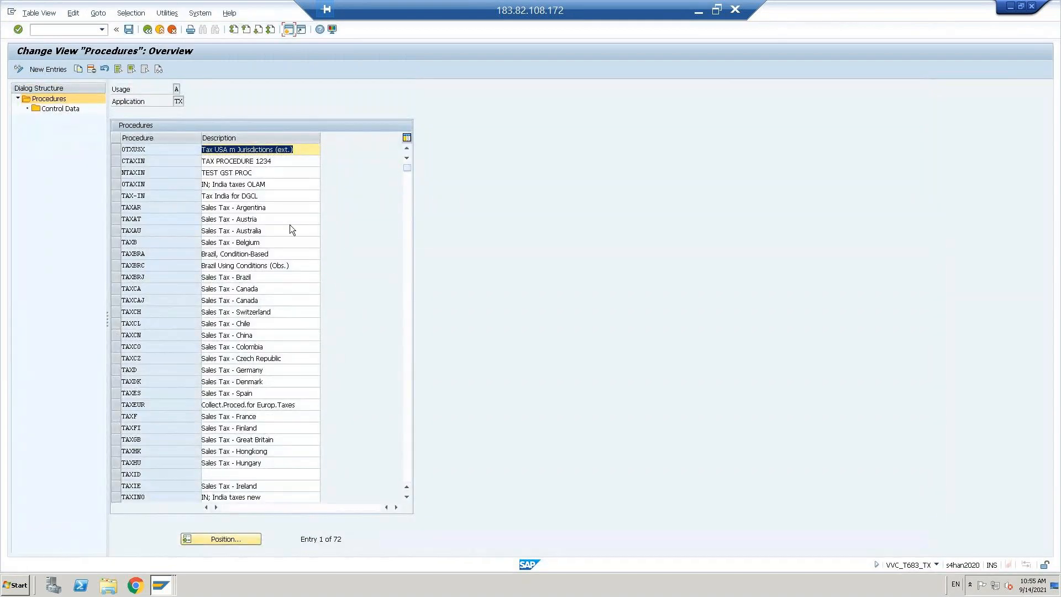
{"action": "left_click", "coordinate": [408, 466]}
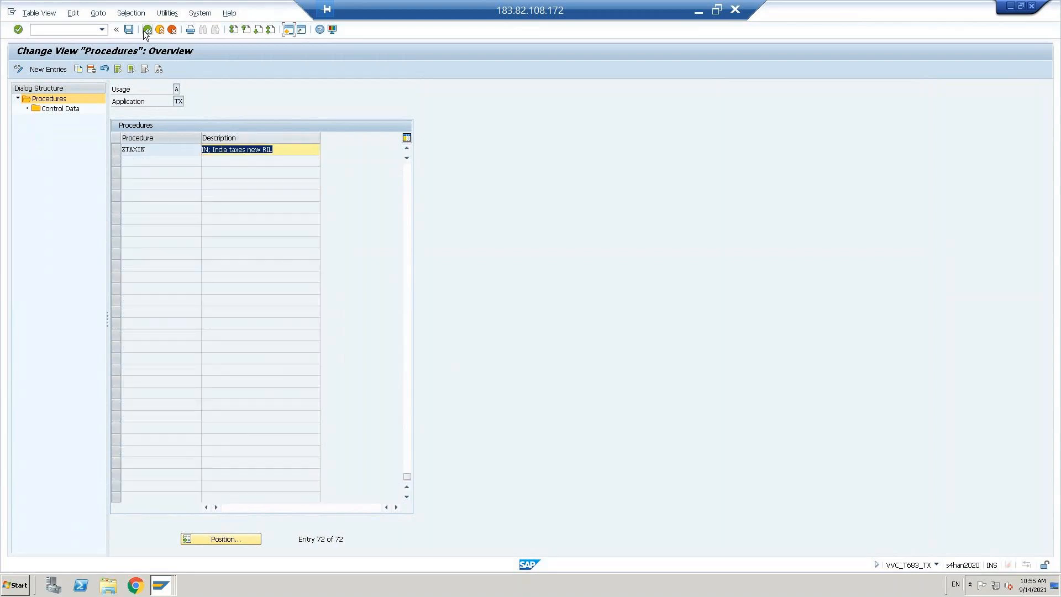
{"action": "left_click", "coordinate": [147, 30]}
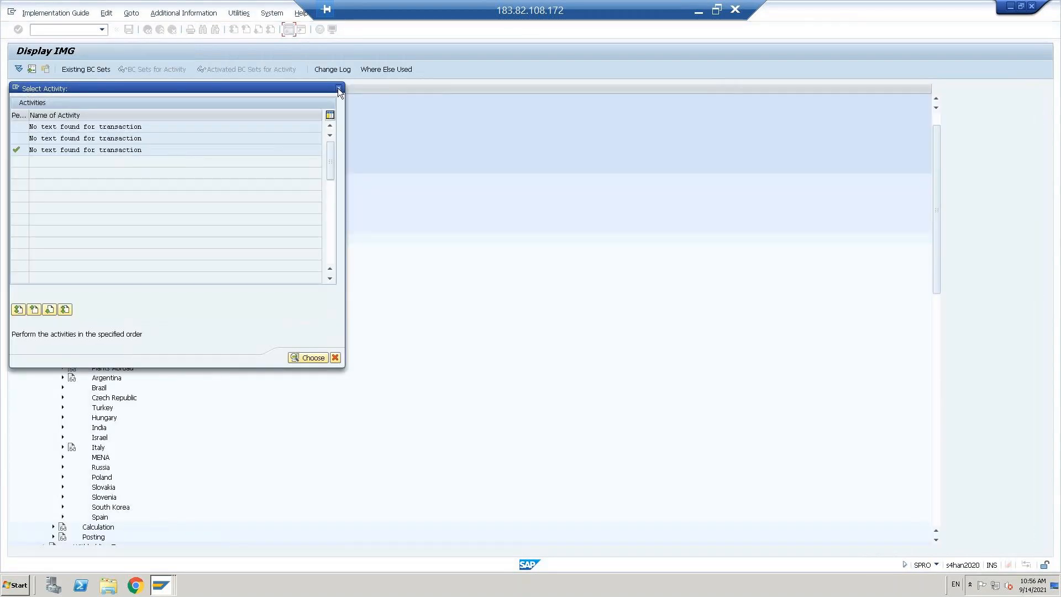
{"action": "left_click", "coordinate": [338, 89]}
{"action": "left_click", "coordinate": [126, 259]}
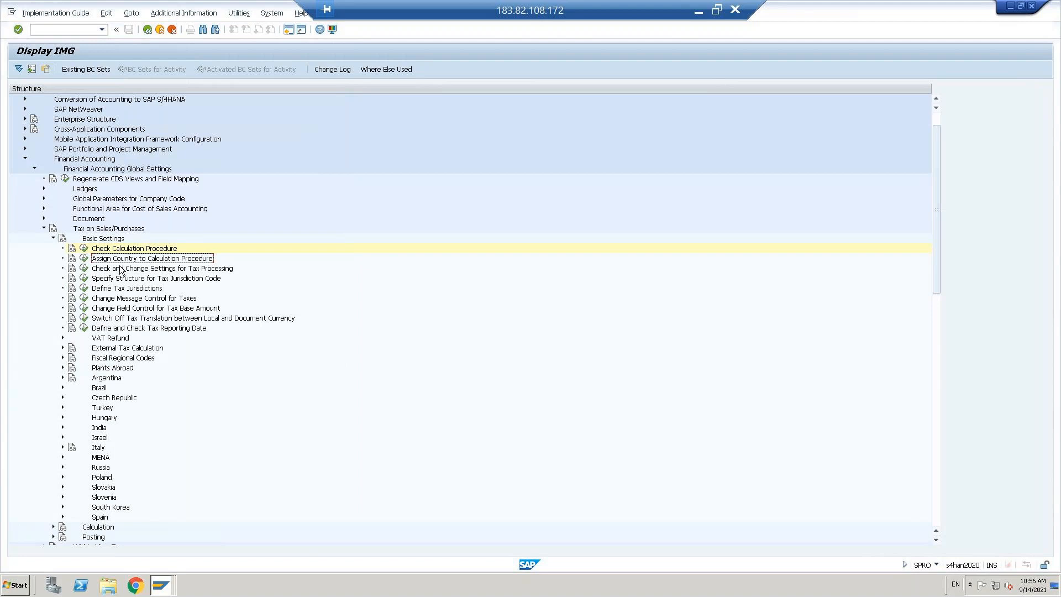
Step: Check the US calculation procedure in Assign Country to Calculation Procedure, then collapse Basic Settings
{"action": "left_click", "coordinate": [84, 258]}
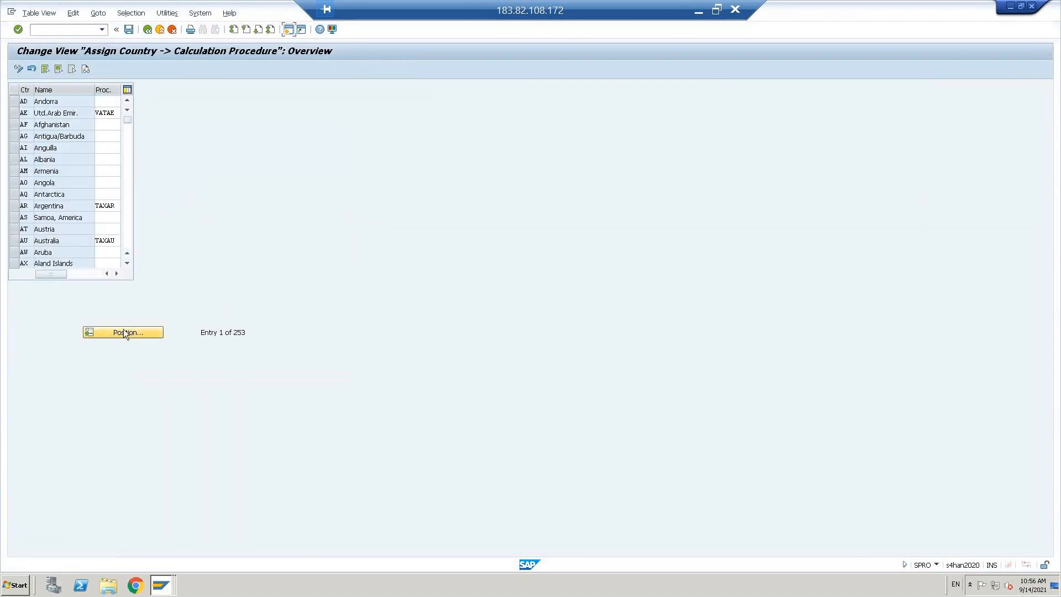
{"action": "left_click", "coordinate": [122, 332]}
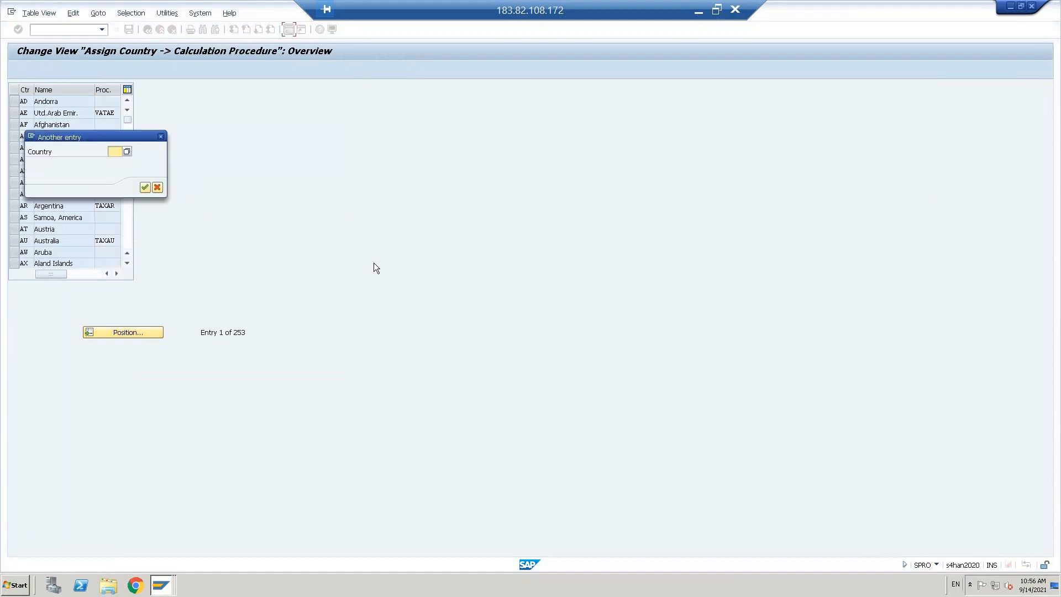
{"action": "type", "text": "US"}
{"action": "key", "text": "Return"}
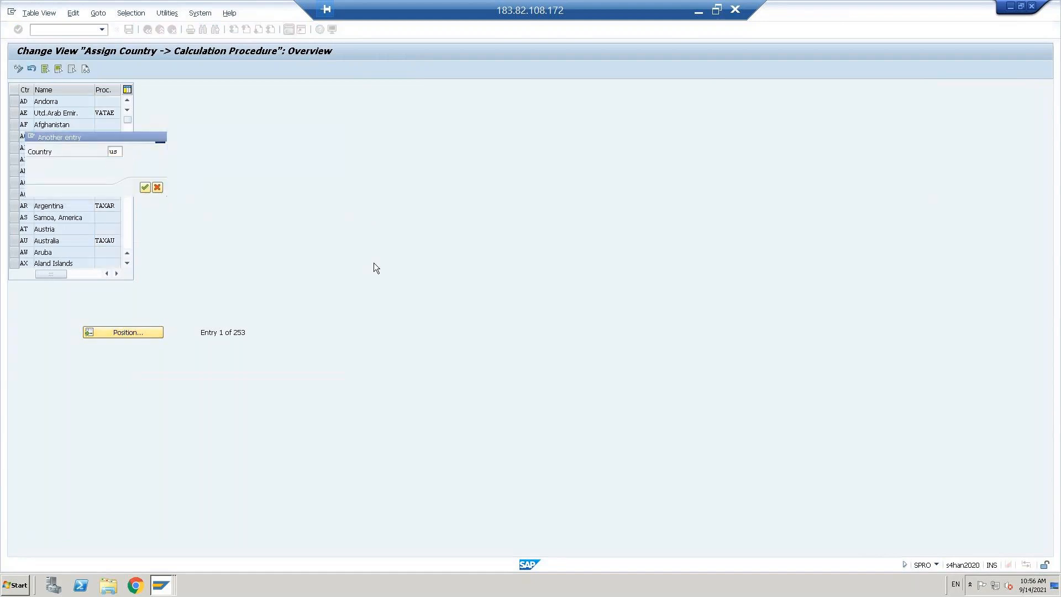
{"action": "left_click", "coordinate": [110, 102]}
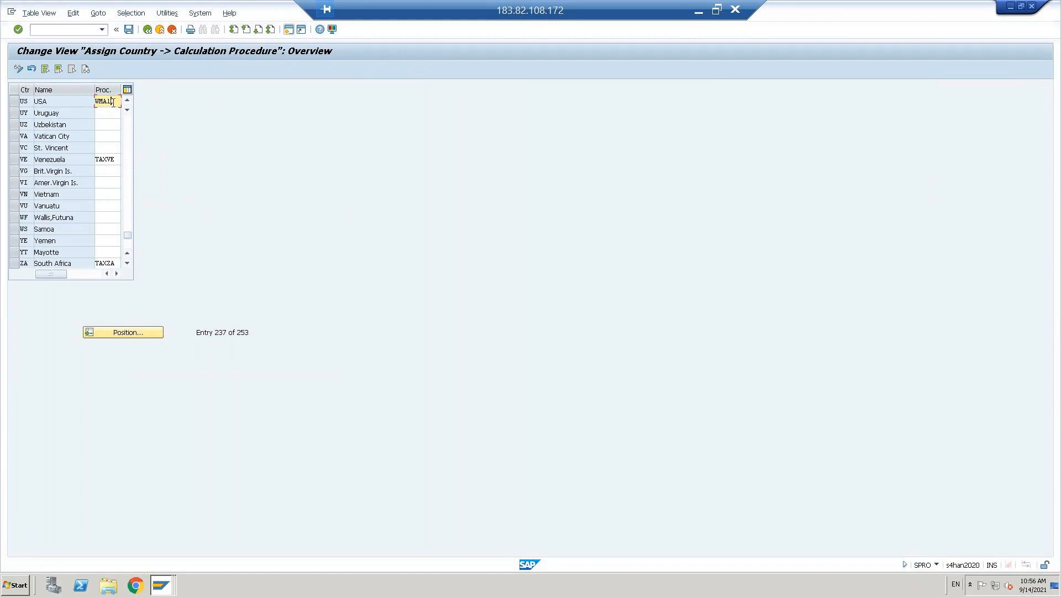
{"action": "left_click", "coordinate": [147, 31]}
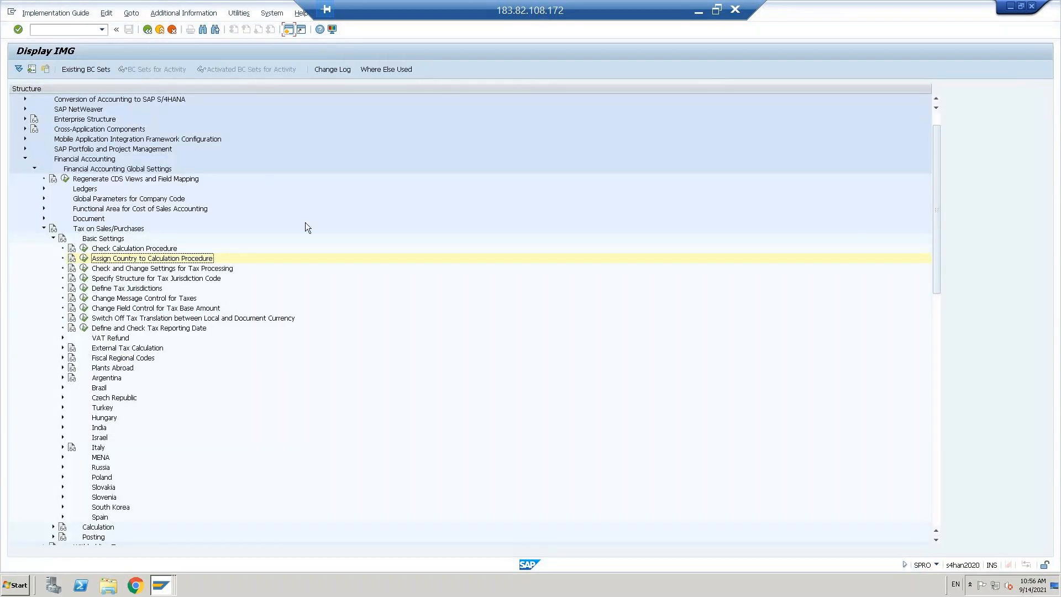
{"action": "left_click", "coordinate": [52, 239]}
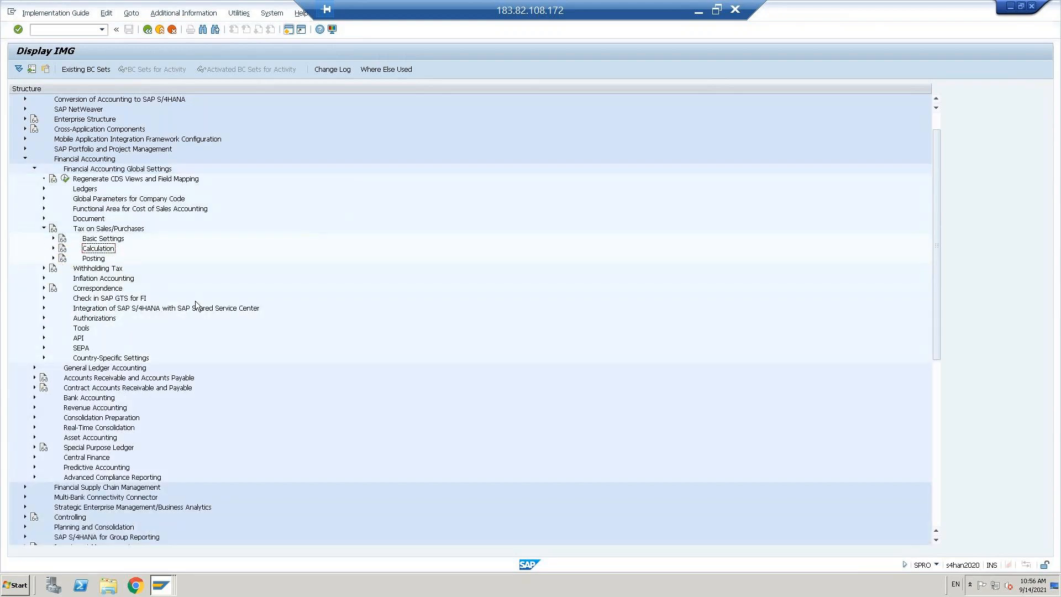
Step: Run Define Tax Codes for Sales and Purchases for country US and pick existing code W4
{"action": "double_click", "coordinate": [94, 251]}
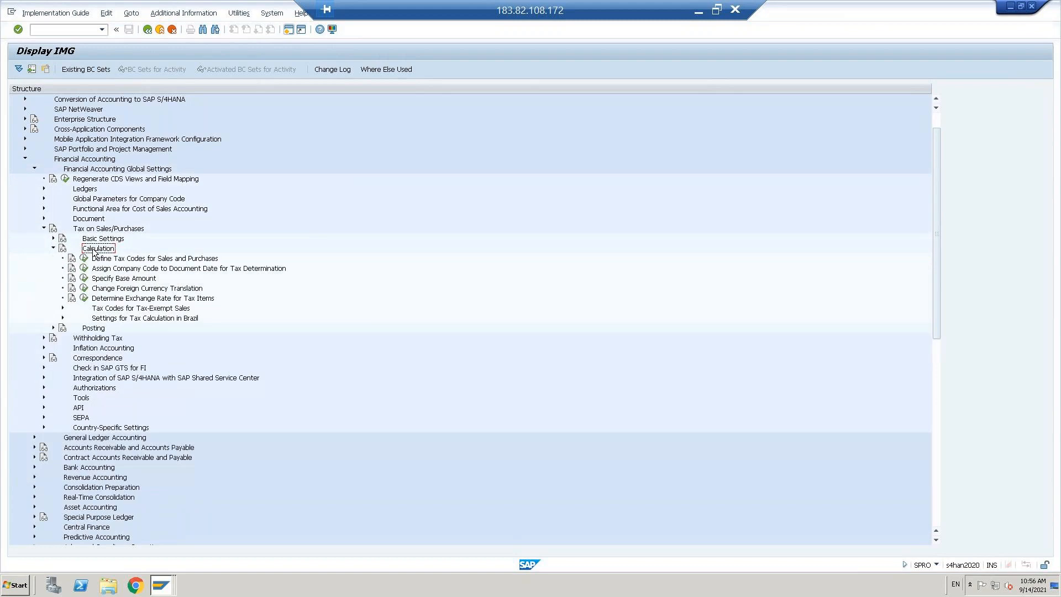
{"action": "left_click", "coordinate": [159, 260]}
{"action": "left_click", "coordinate": [84, 258]}
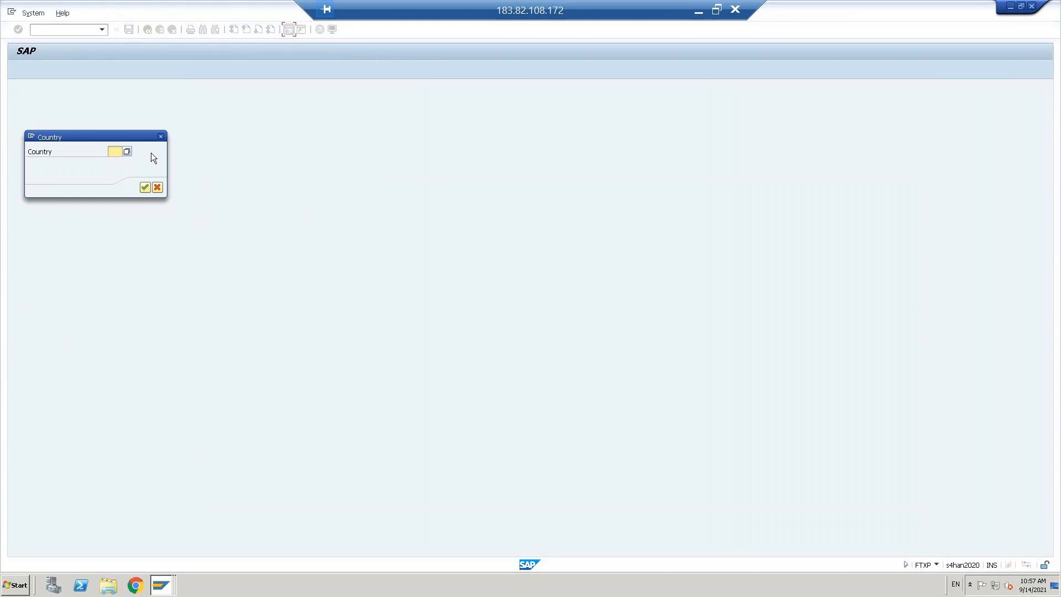
{"action": "type", "text": "us"}
{"action": "key", "text": "Return"}
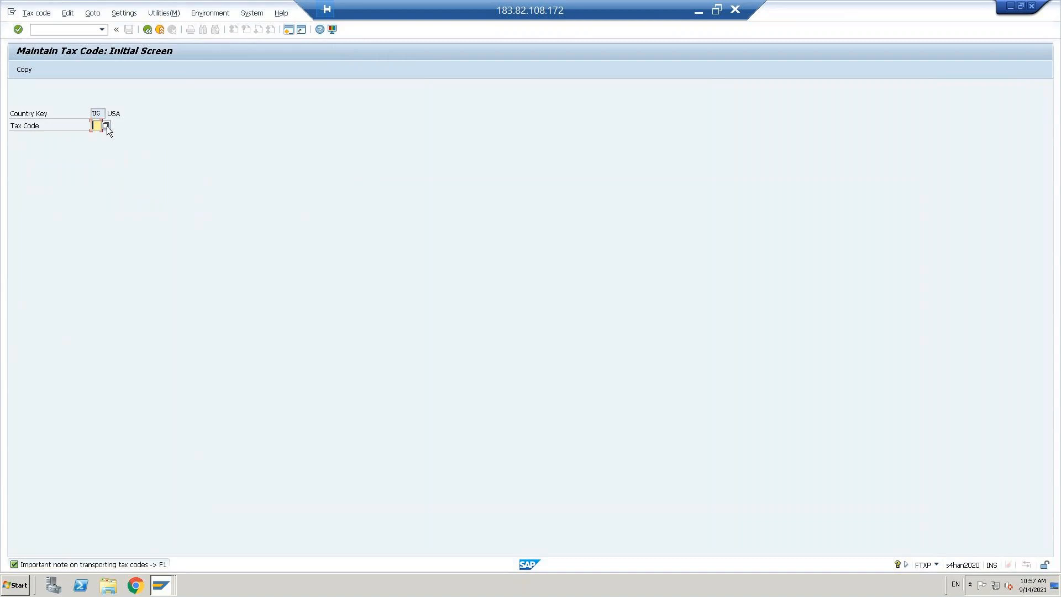
{"action": "left_click", "coordinate": [106, 126]}
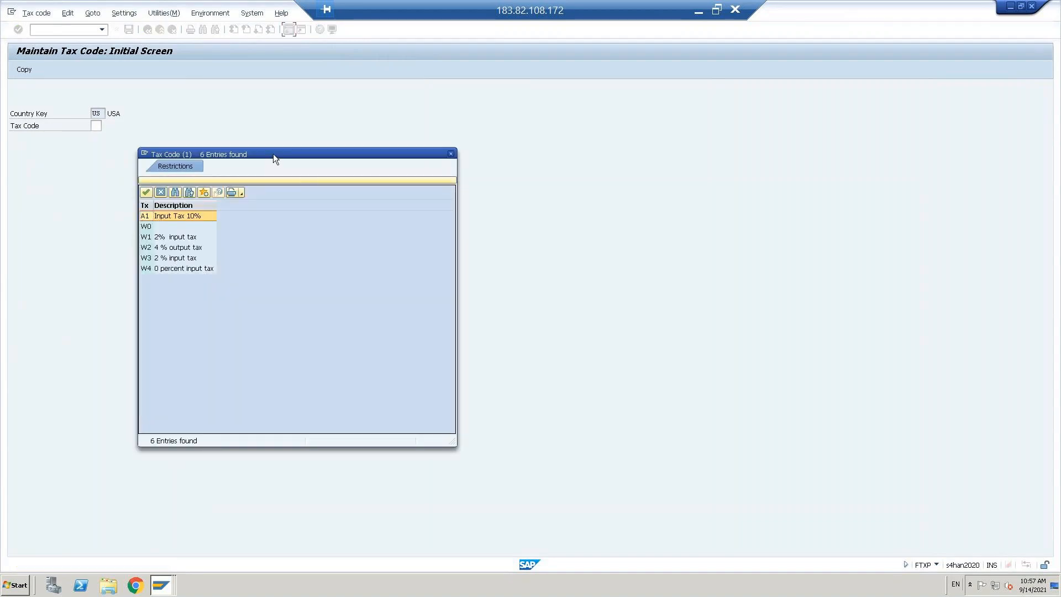
{"action": "left_click_drag", "start_coordinate": [274, 153], "coordinate": [411, 138]}
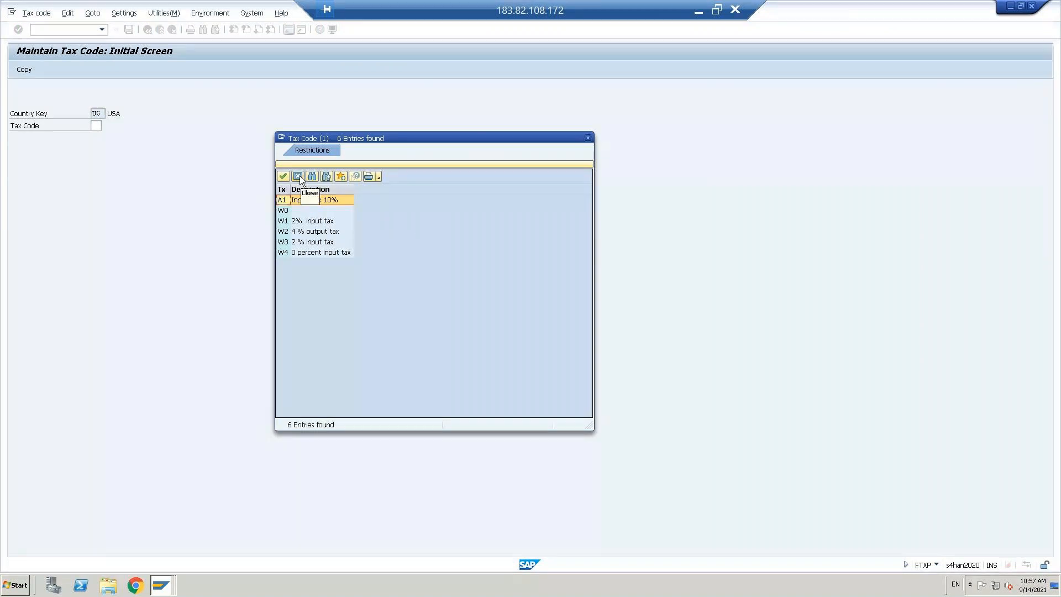
{"action": "double_click", "coordinate": [320, 252]}
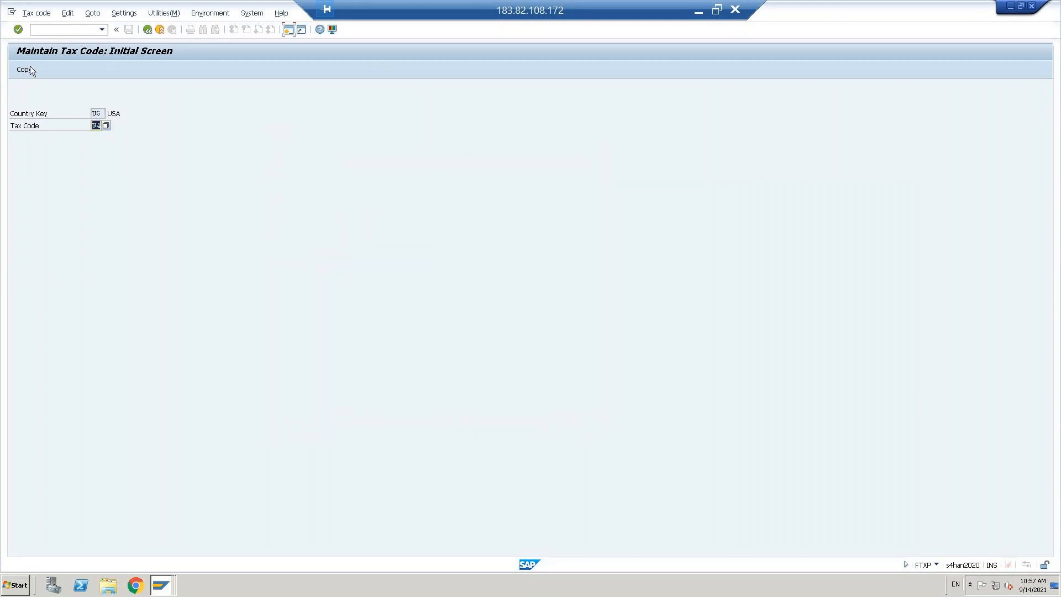
Step: Copy tax code W4 to a new code V0 and edit its input tax rate
{"action": "left_click", "coordinate": [28, 70]}
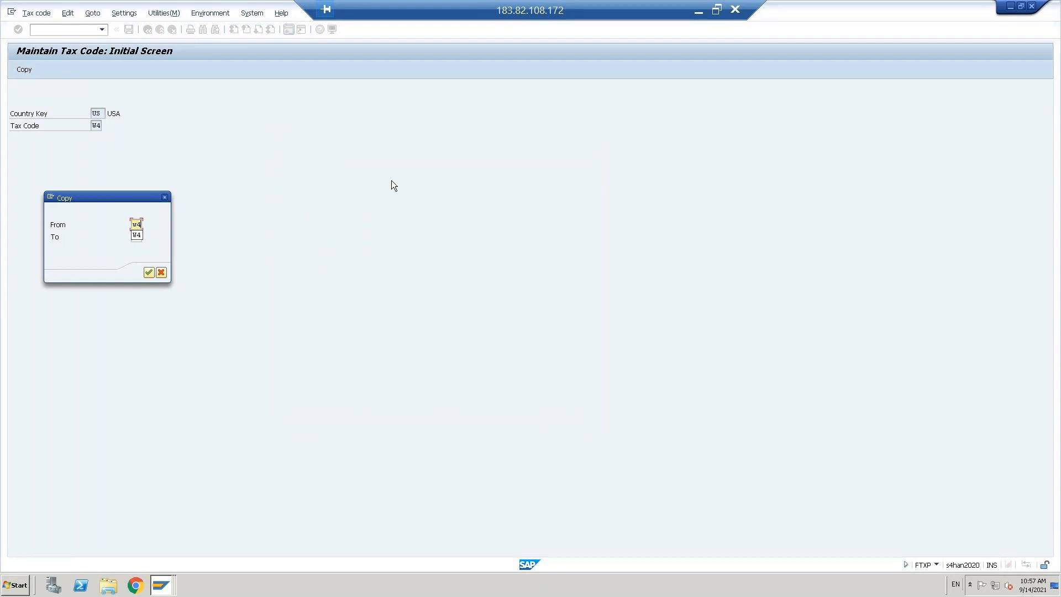
{"action": "key", "text": "Tab"}
{"action": "type", "text": "V"}
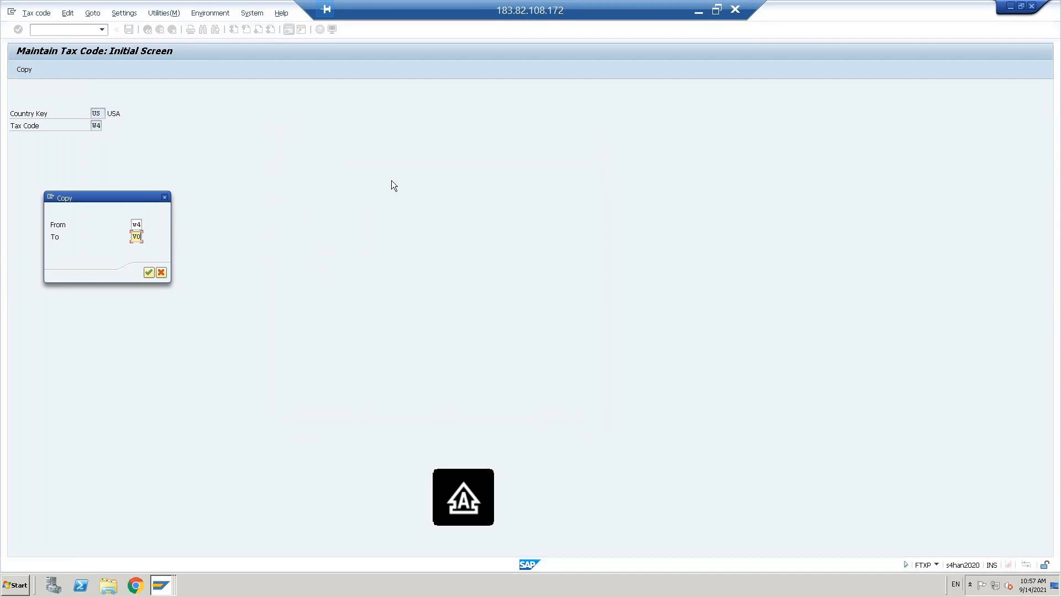
{"action": "key", "text": "Return"}
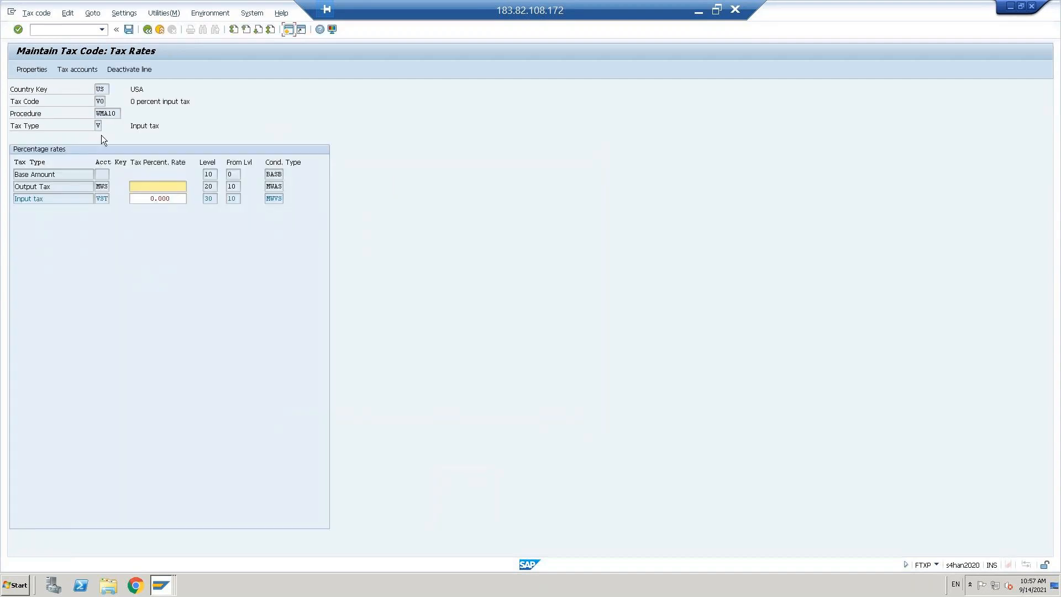
{"action": "left_click", "coordinate": [148, 199]}
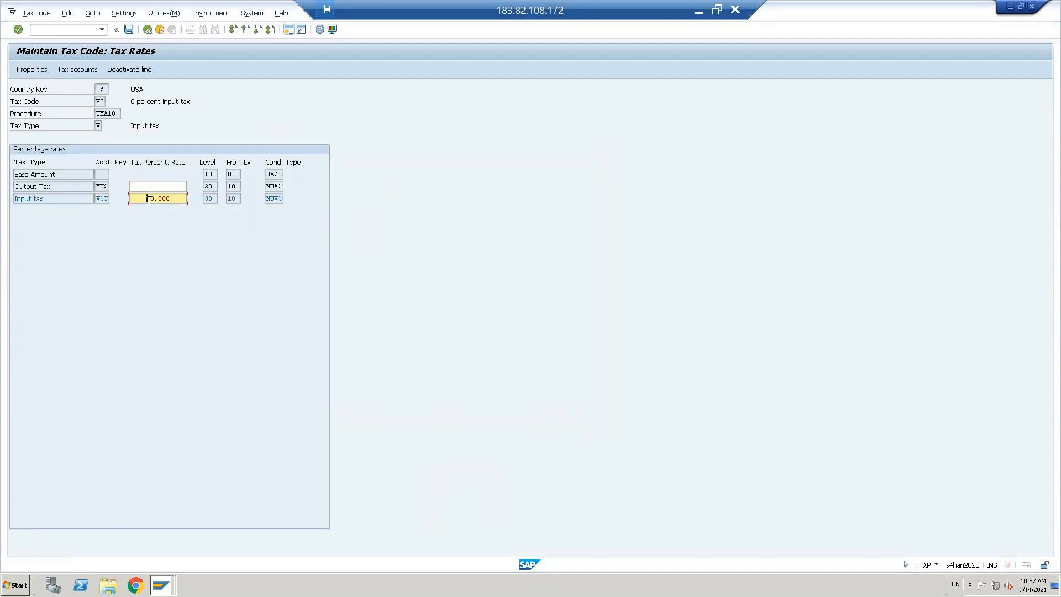
{"action": "key", "text": "Return"}
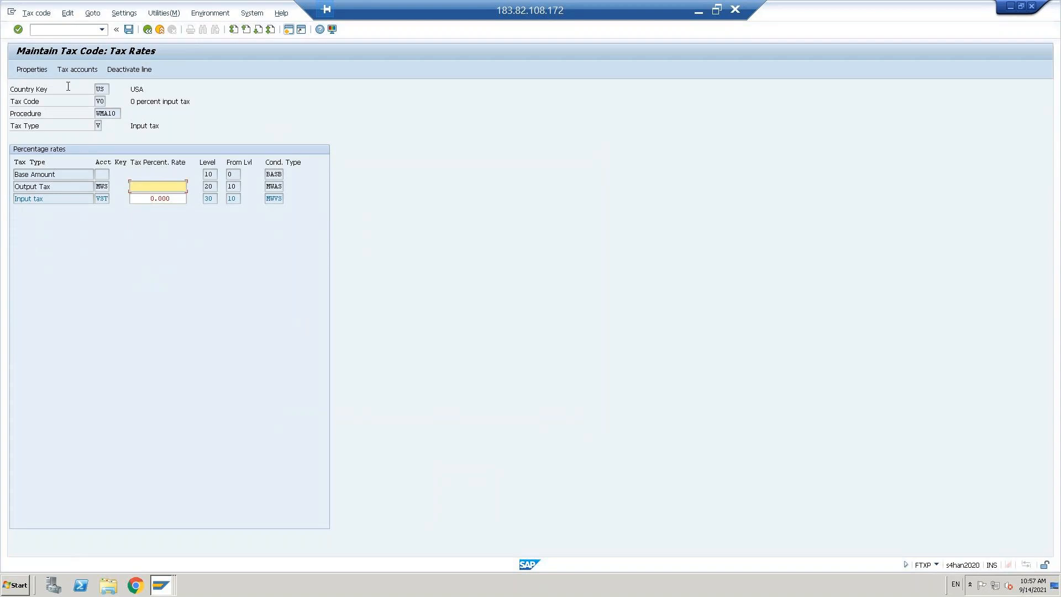
Step: Review the tax type in V0's properties and confirm them
{"action": "left_click", "coordinate": [29, 68]}
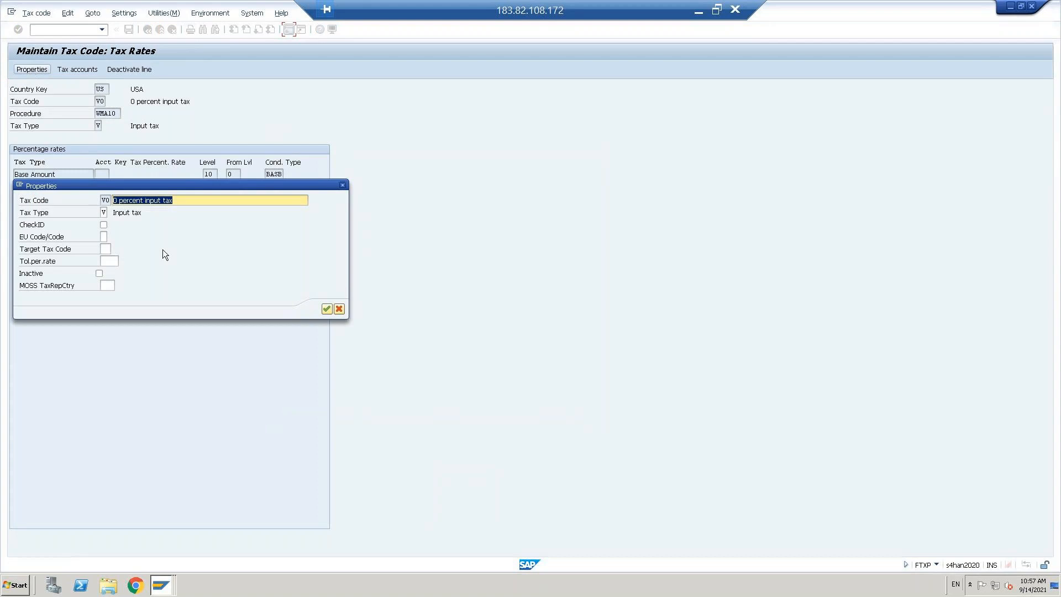
{"action": "key", "text": "Tab"}
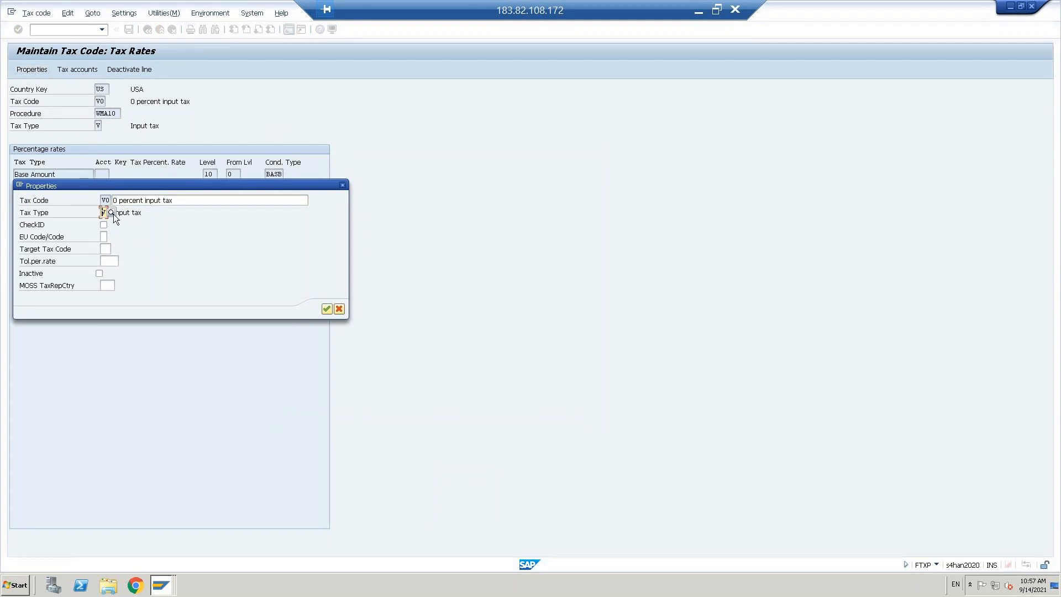
{"action": "left_click", "coordinate": [111, 212]}
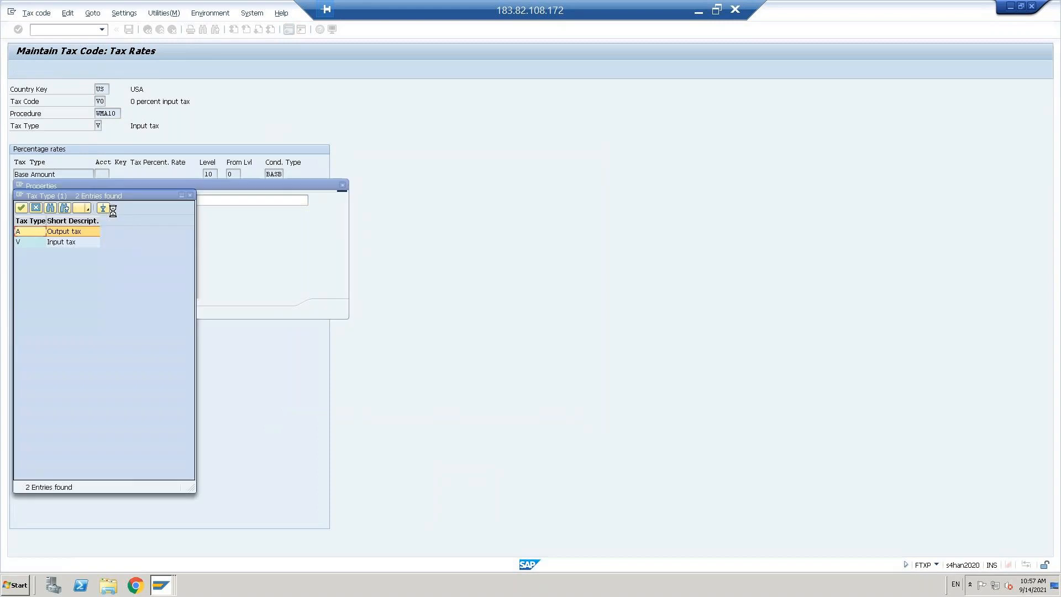
{"action": "left_click_drag", "start_coordinate": [53, 196], "coordinate": [401, 129]}
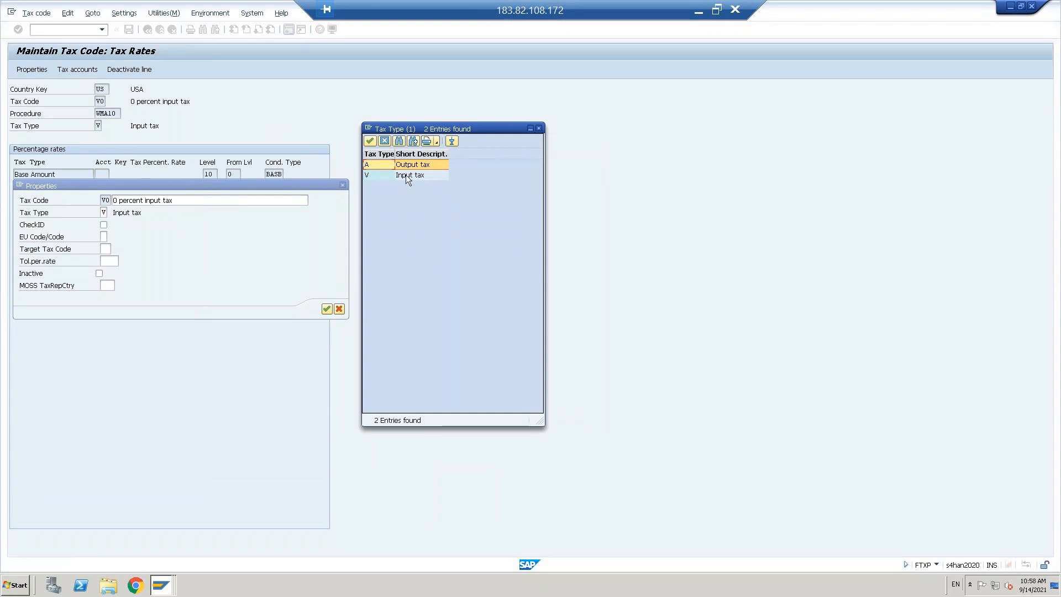
{"action": "left_click", "coordinate": [384, 141]}
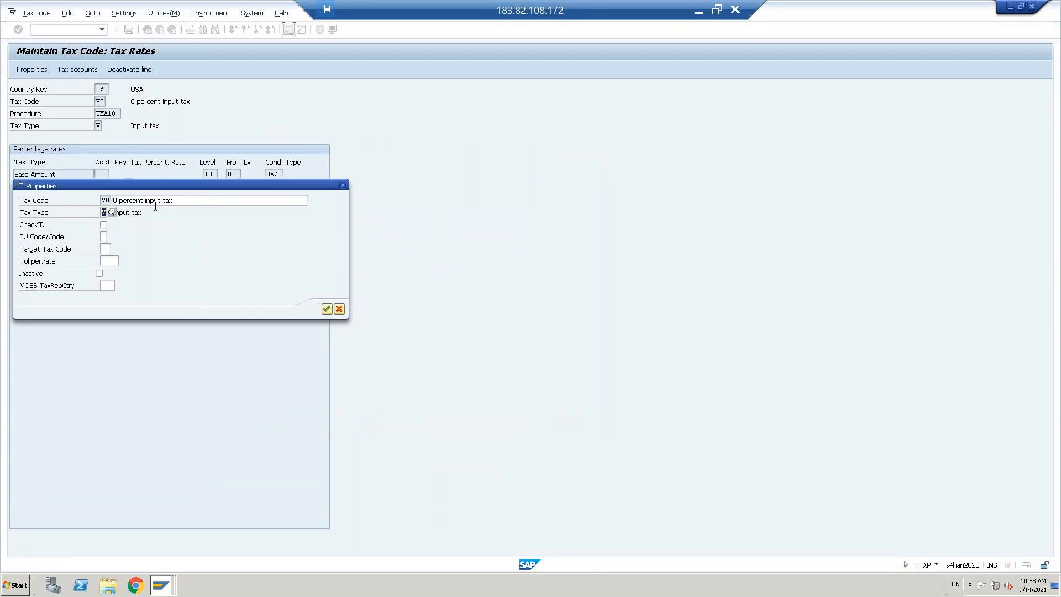
{"action": "left_click", "coordinate": [326, 310]}
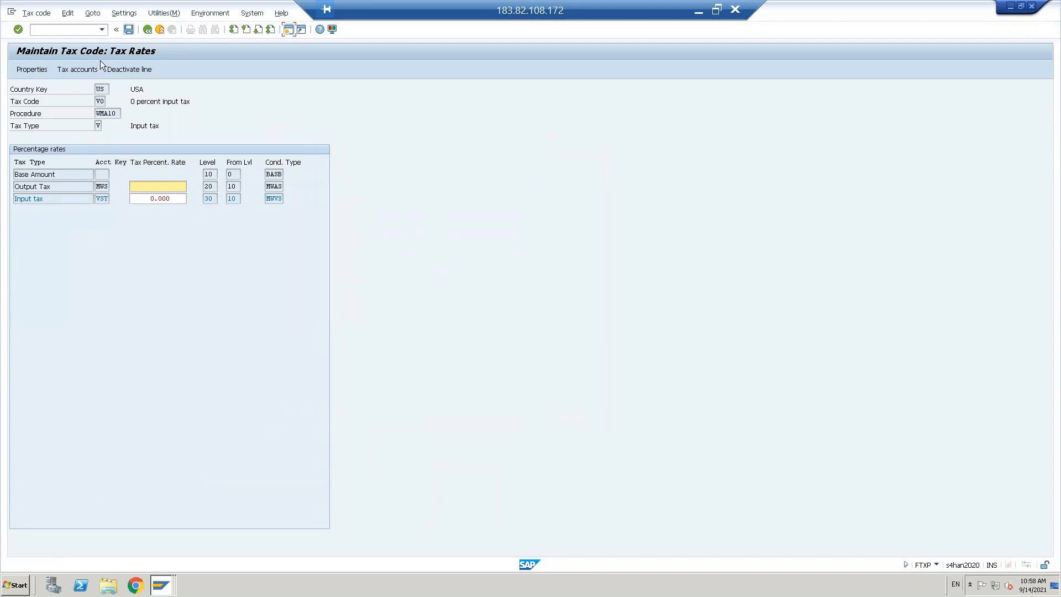
Step: Check V0's tax accounts under chart of accounts OTNT and save the tax code
{"action": "left_click", "coordinate": [80, 69]}
{"action": "key", "text": "Delete"}
{"action": "type", "text": "OTNT"}
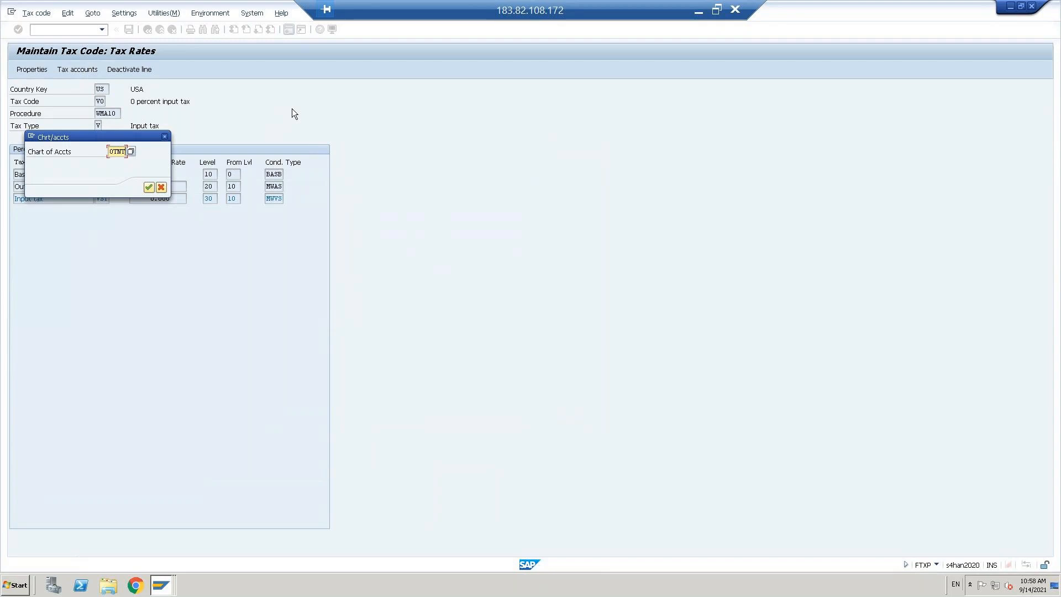
{"action": "key", "text": "Return"}
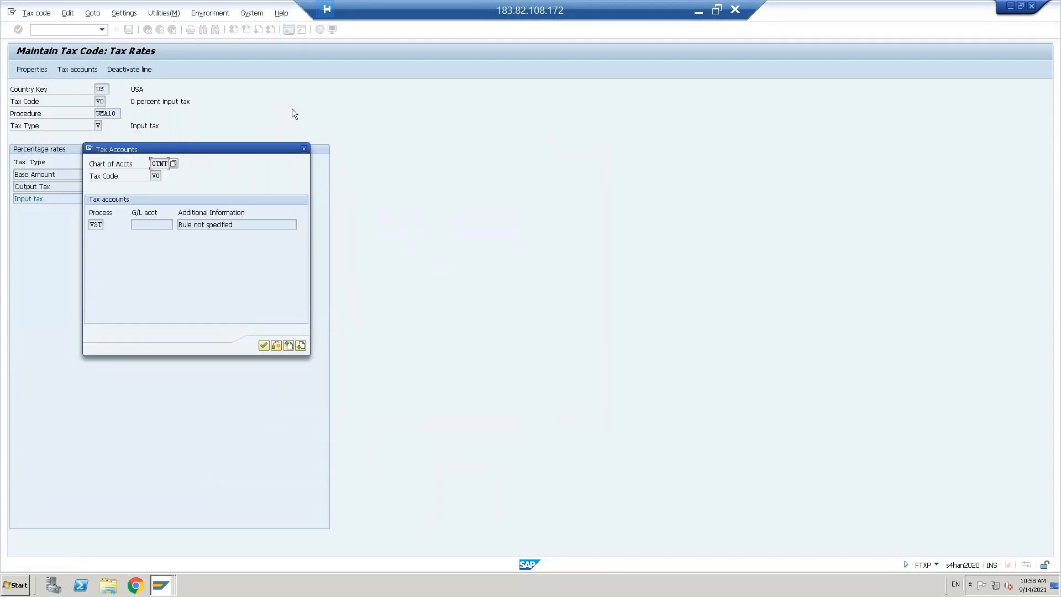
{"action": "left_click", "coordinate": [263, 345]}
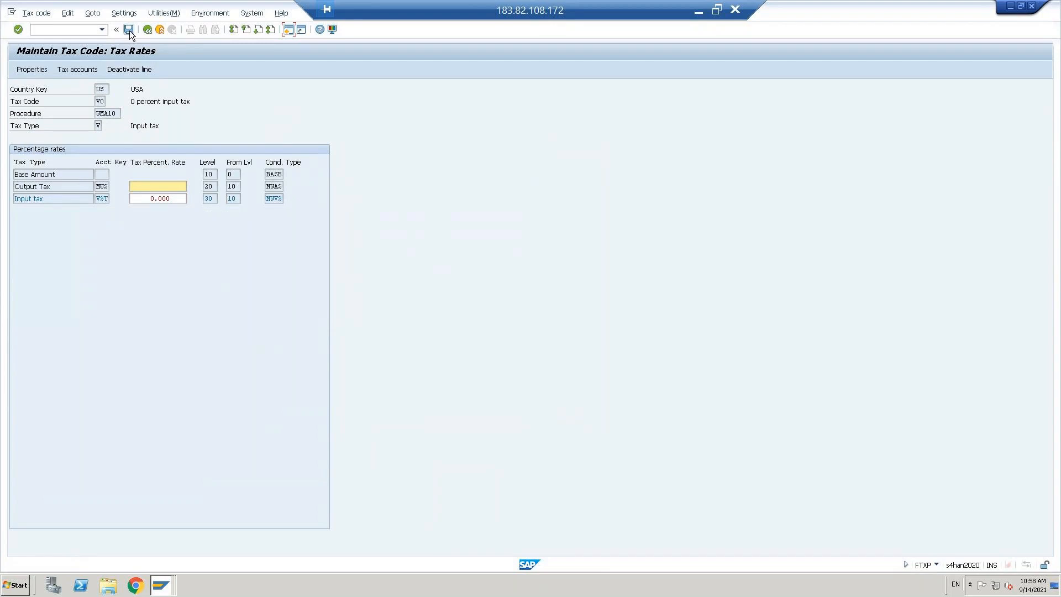
{"action": "left_click", "coordinate": [129, 30]}
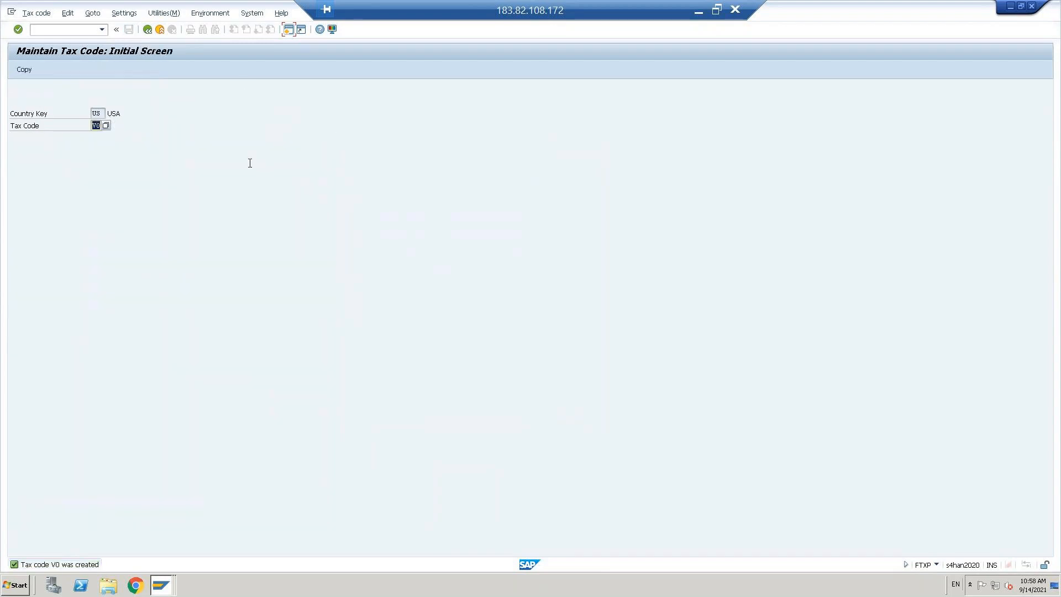
Step: Copy tax code V0 to new code V1 and set its input tax rate to 12
{"action": "type", "text": "V1"}
{"action": "left_click", "coordinate": [24, 69]}
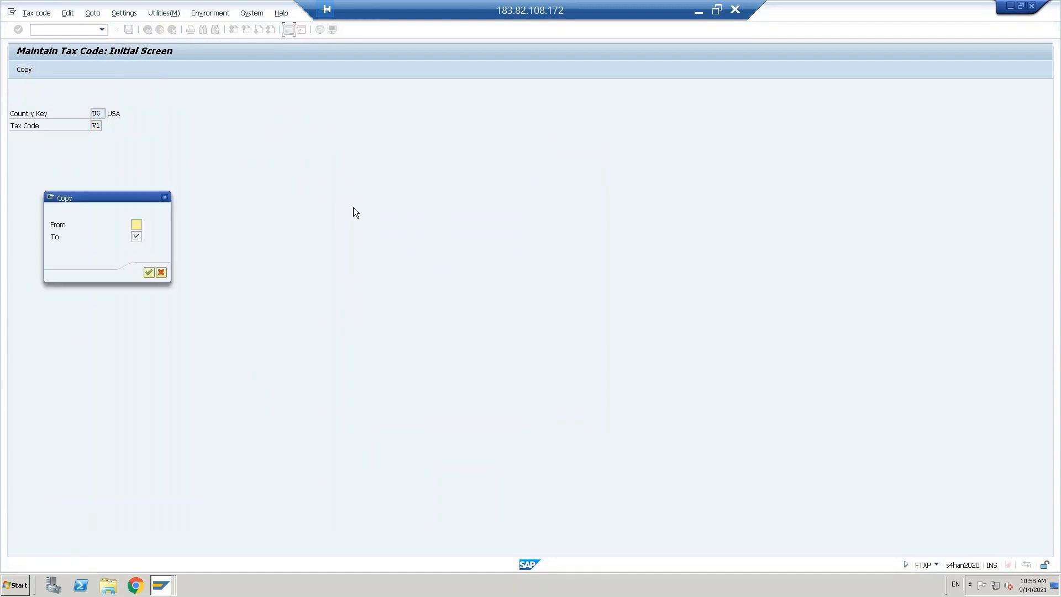
{"action": "type", "text": "V0"}
{"action": "key", "text": "Tab"}
{"action": "type", "text": "VA"}
{"action": "left_click", "coordinate": [151, 275]}
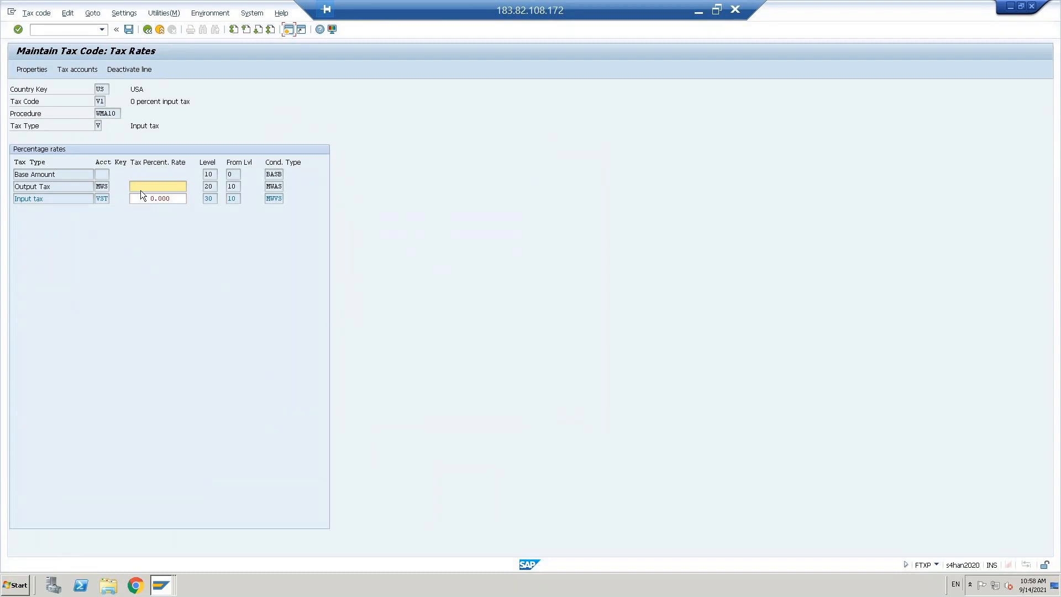
{"action": "left_click", "coordinate": [153, 199]}
{"action": "key", "text": "shift+End"}
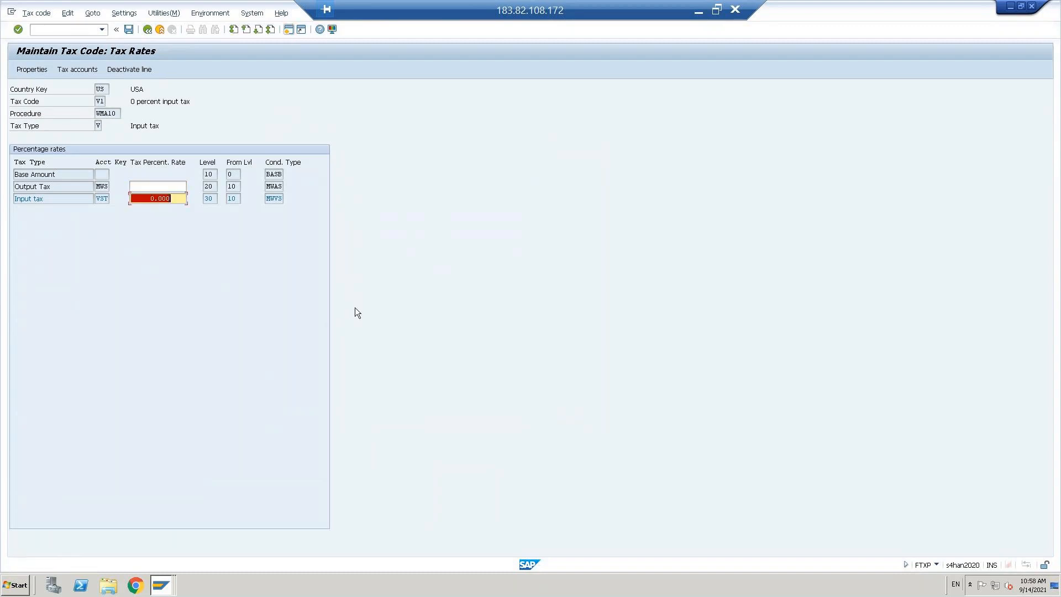
{"action": "type", "text": "12"}
Step: Change V1's description to '12% Percent input tax' and save the tax code
{"action": "left_click", "coordinate": [32, 69]}
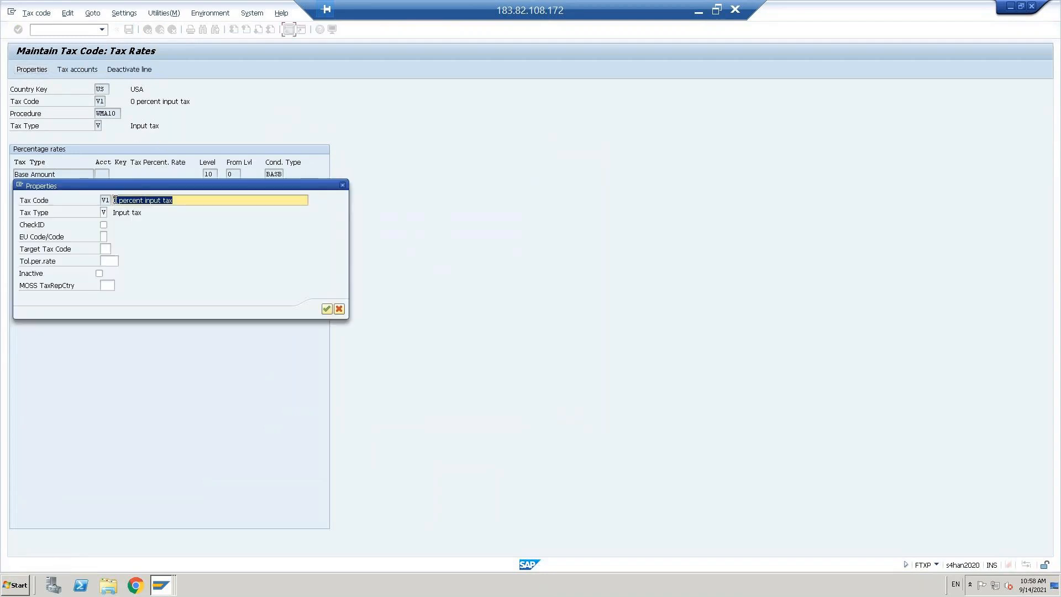
{"action": "left_click_drag", "start_coordinate": [117, 200], "coordinate": [147, 201]}
{"action": "key", "text": "Left"}
{"action": "key", "text": "BackSpace"}
{"action": "type", "text": "12%"}
{"action": "key", "text": "Delete"}
{"action": "left_click_drag", "start_coordinate": [137, 201], "coordinate": [177, 214]}
{"action": "left_click", "coordinate": [231, 234]}
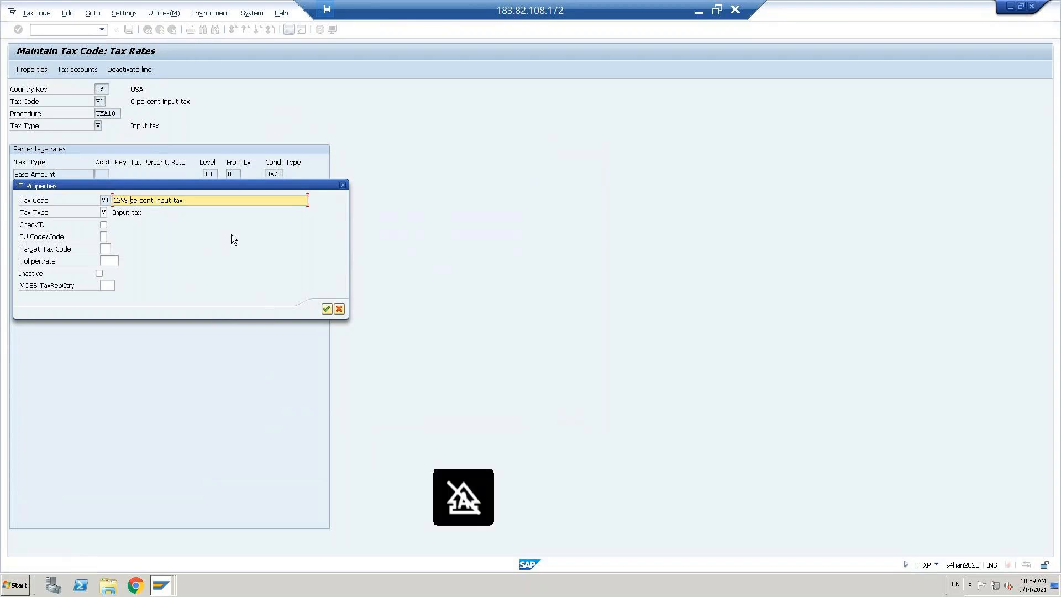
{"action": "key", "text": "Delete"}
{"action": "type", "text": "P"}
{"action": "left_click_drag", "start_coordinate": [149, 201], "coordinate": [204, 254]}
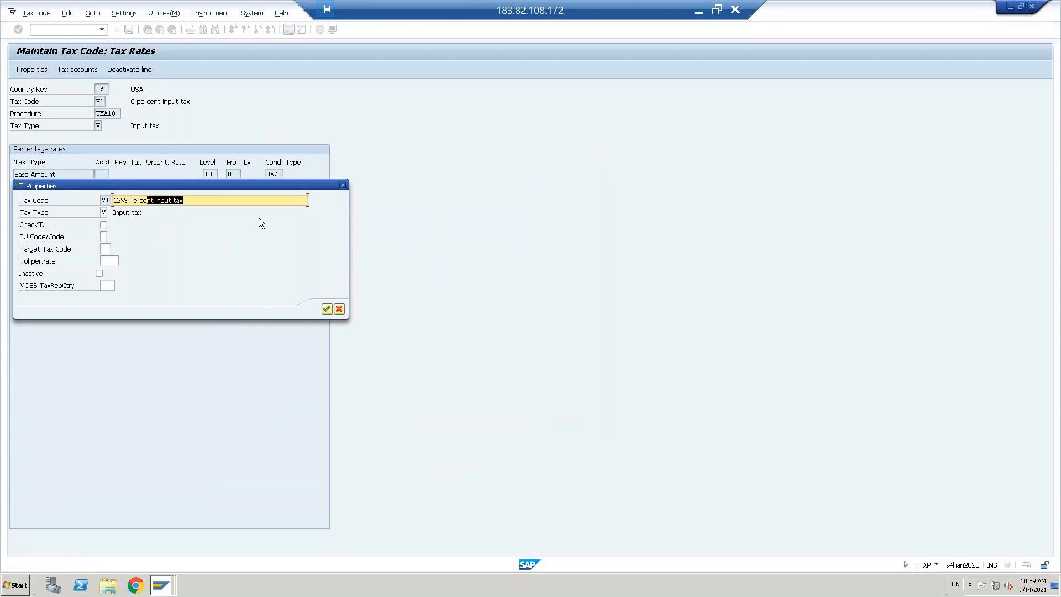
{"action": "left_click", "coordinate": [326, 309]}
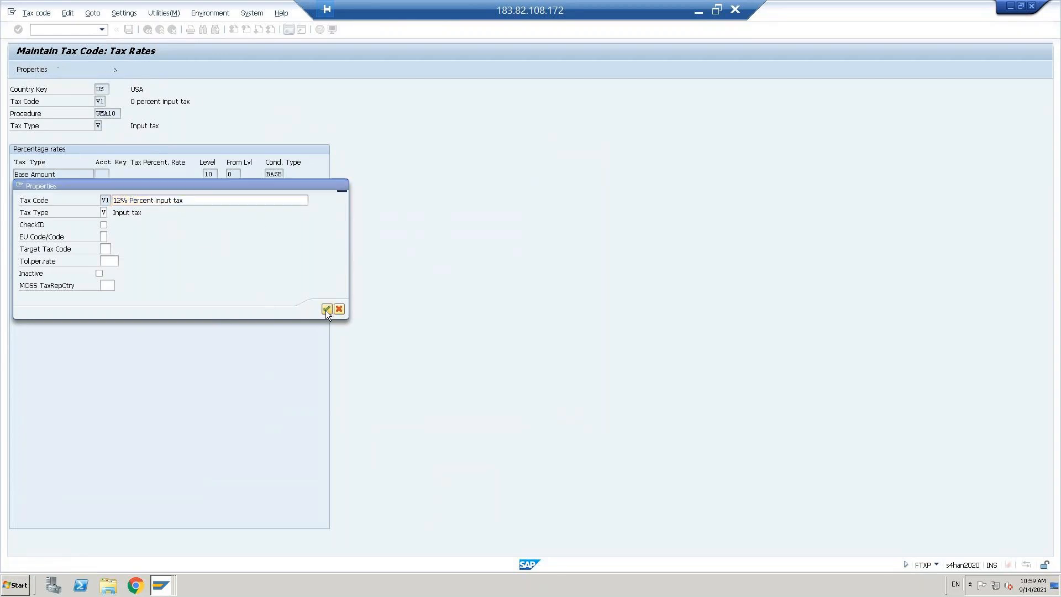
{"action": "left_click", "coordinate": [149, 200]}
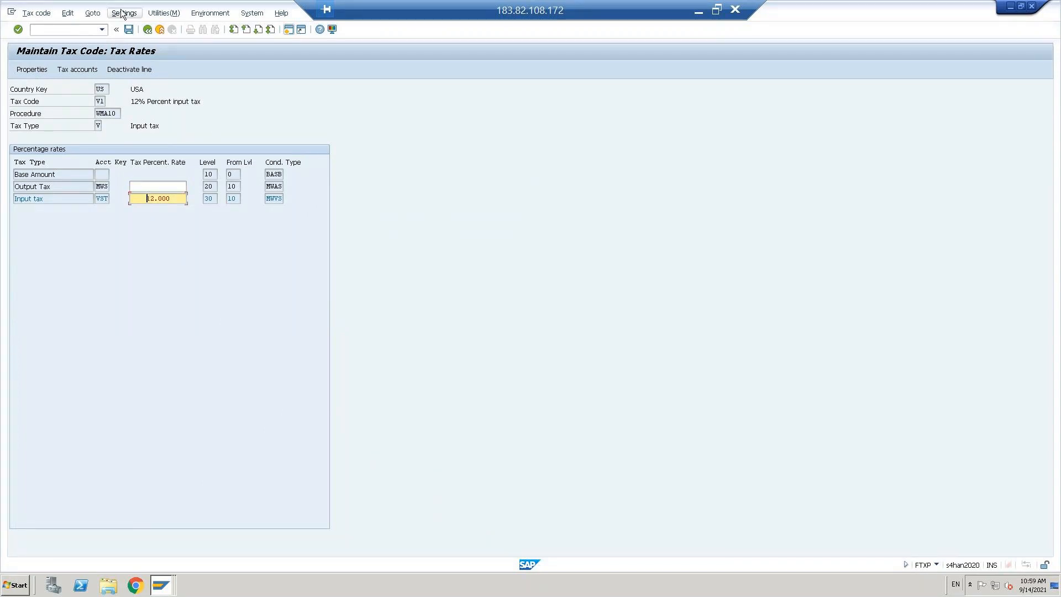
{"action": "left_click", "coordinate": [128, 29]}
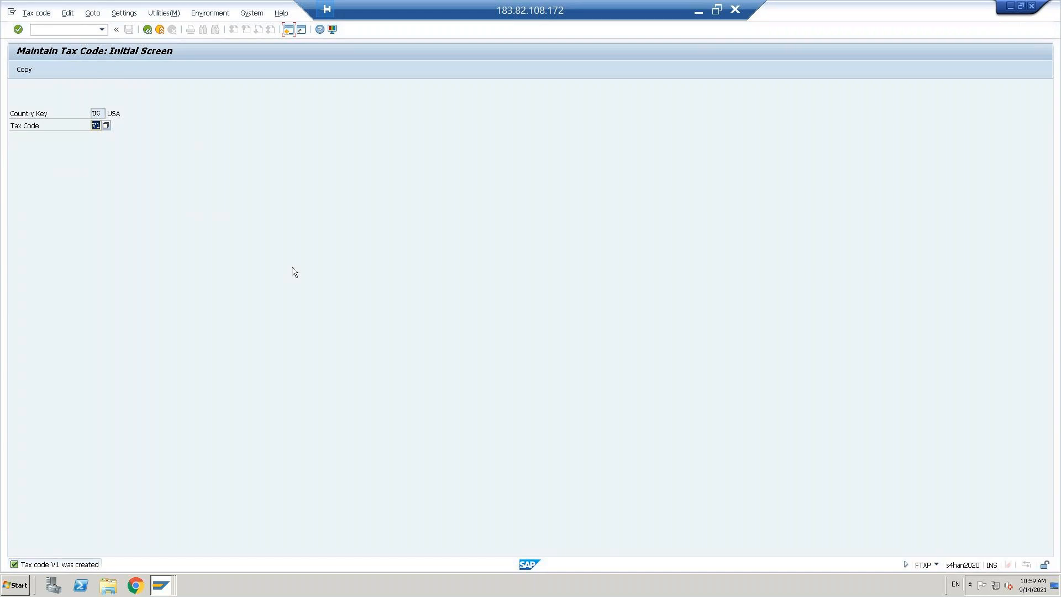
Step: Look up the existing tax codes and choose W2 (4 % output tax)
{"action": "type", "text": "A0"}
{"action": "left_click", "coordinate": [23, 69]}
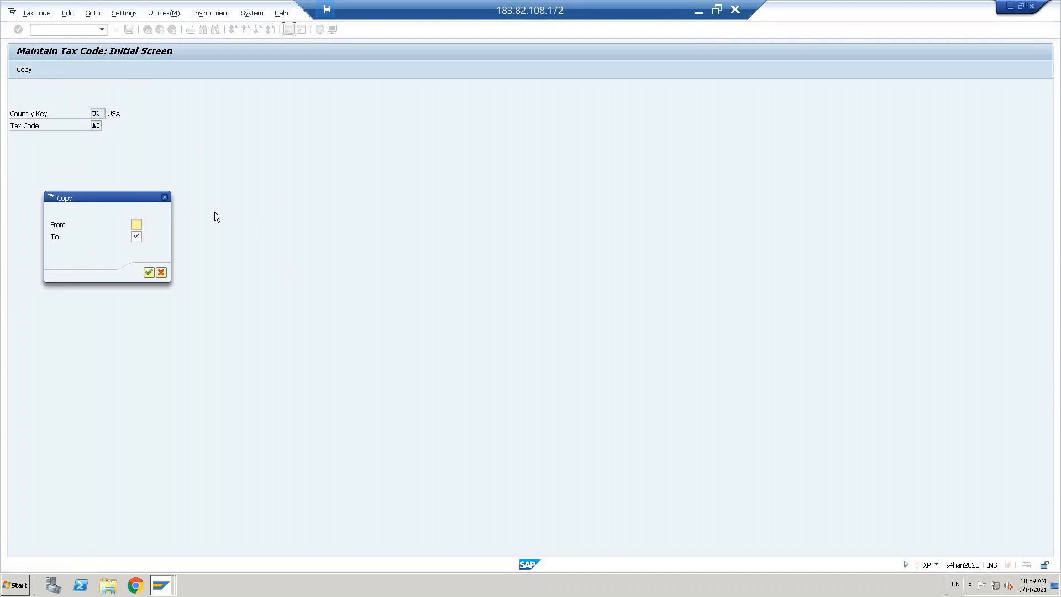
{"action": "left_click", "coordinate": [164, 273]}
{"action": "key", "text": "F4"}
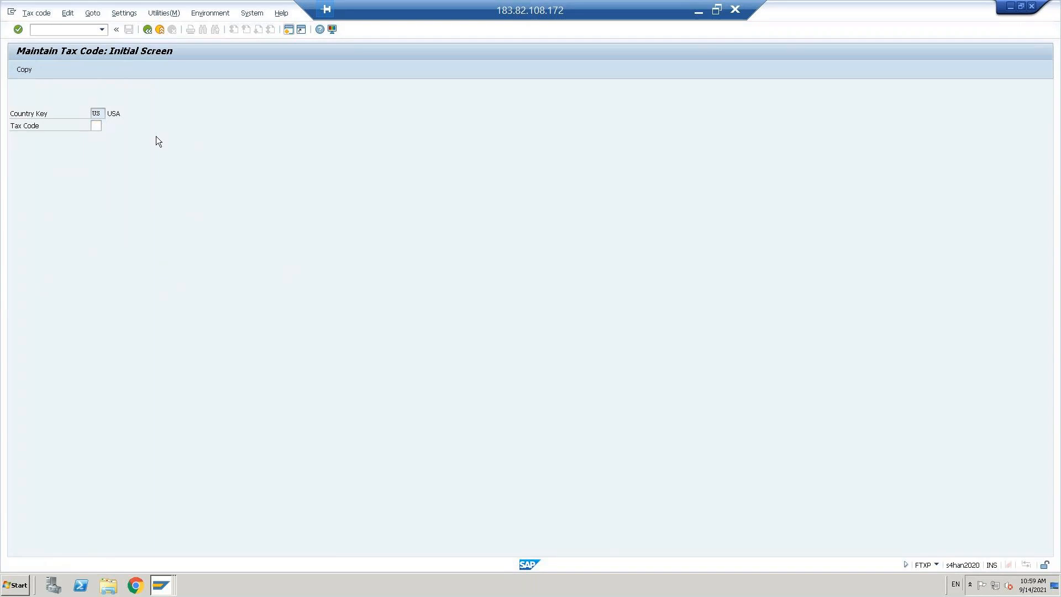
{"action": "left_click", "coordinate": [173, 271]}
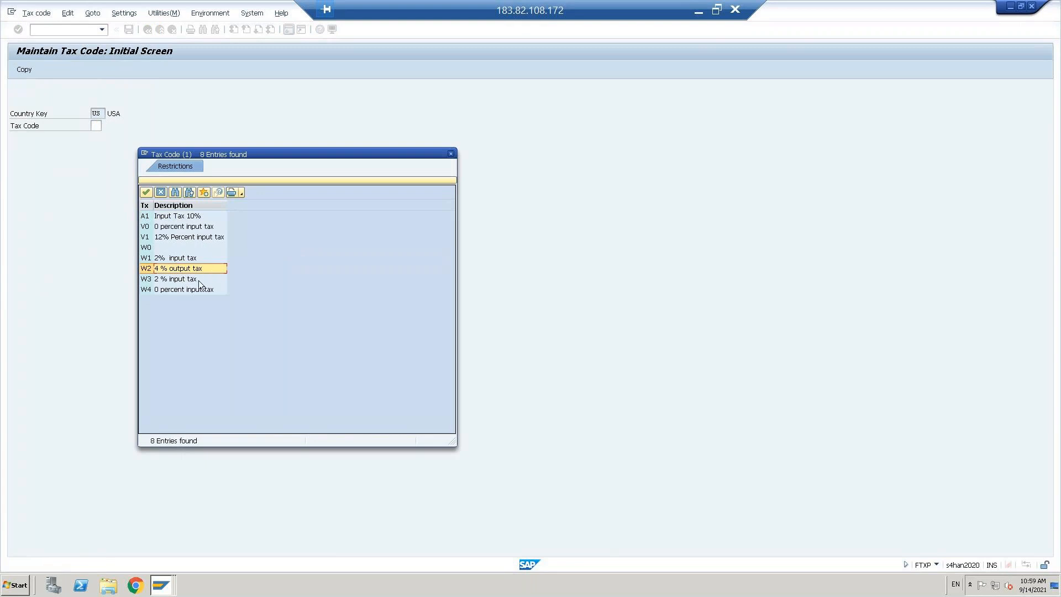
{"action": "left_click", "coordinate": [171, 279]}
{"action": "left_click", "coordinate": [171, 269]}
{"action": "double_click", "coordinate": [170, 268]}
Step: Copy W2 to new tax code A0 and set its output tax rate to 0
{"action": "left_click", "coordinate": [25, 69]}
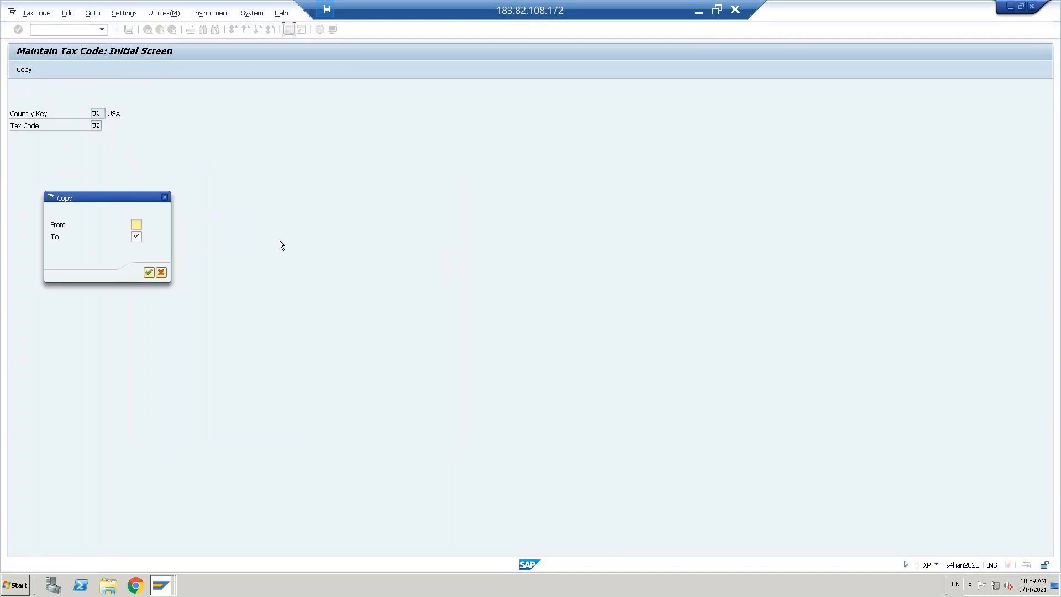
{"action": "type", "text": "W2"}
{"action": "key", "text": "Tab"}
{"action": "type", "text": "A0"}
{"action": "left_click", "coordinate": [148, 273]}
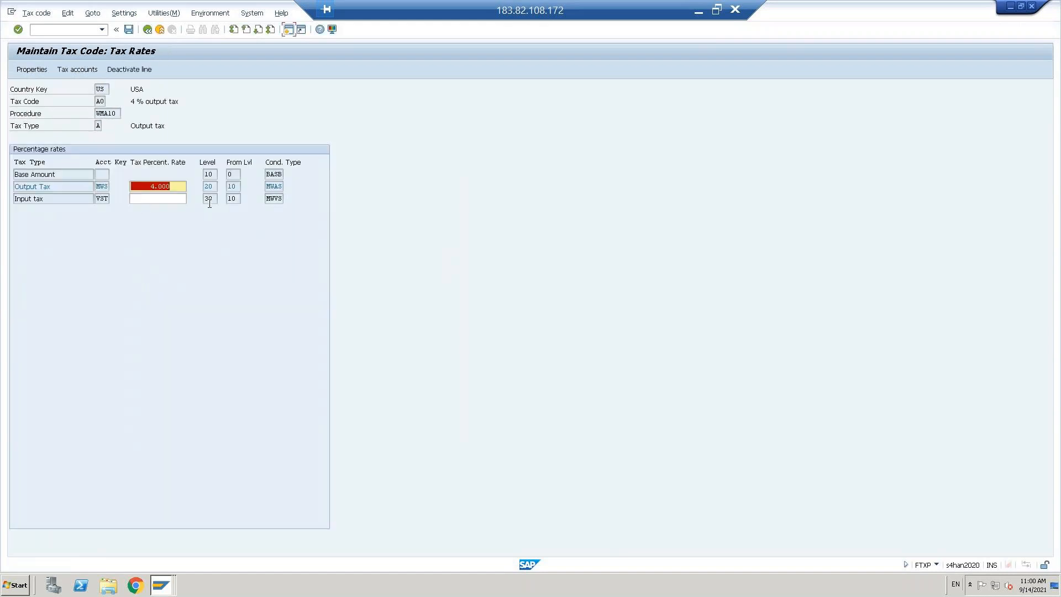
{"action": "type", "text": ")"}
{"action": "key", "text": "BackSpace"}
{"action": "type", "text": "0"}
{"action": "key", "text": "Return"}
Step: Change A0's description to '0 % output tax' and save the tax code
{"action": "left_click", "coordinate": [35, 68]}
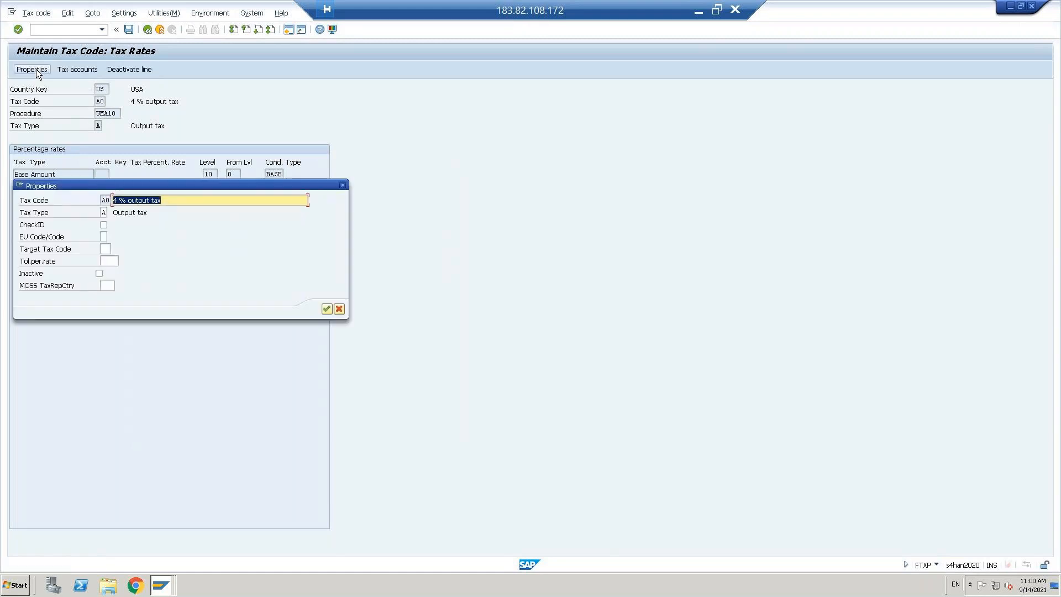
{"action": "left_click_drag", "start_coordinate": [149, 201], "coordinate": [115, 201]}
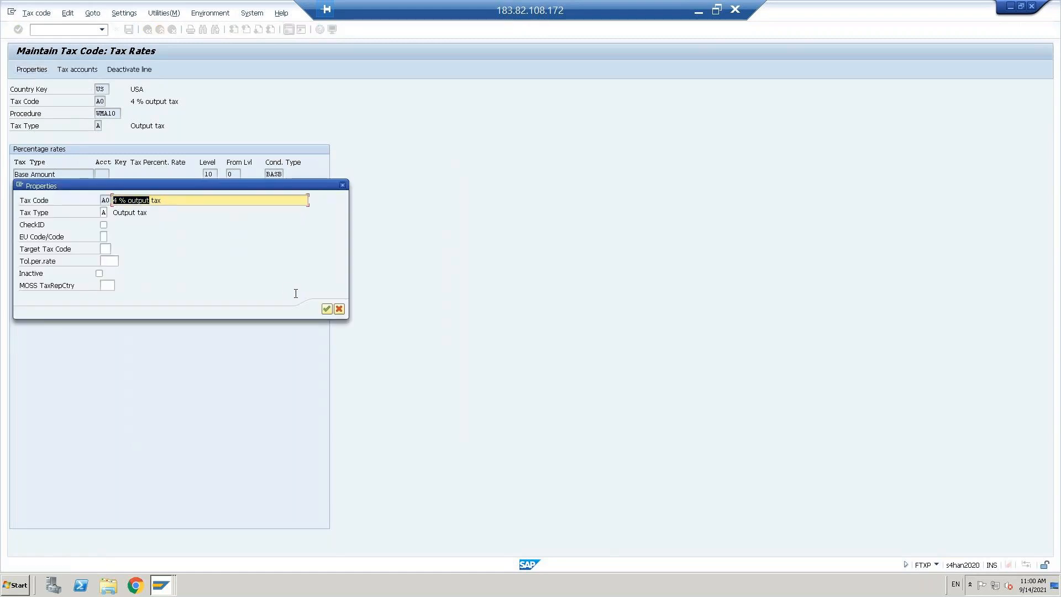
{"action": "key", "text": "Left"}
{"action": "key", "text": "Delete"}
{"action": "type", "text": "0"}
{"action": "left_click", "coordinate": [104, 213]}
{"action": "left_click", "coordinate": [327, 308]}
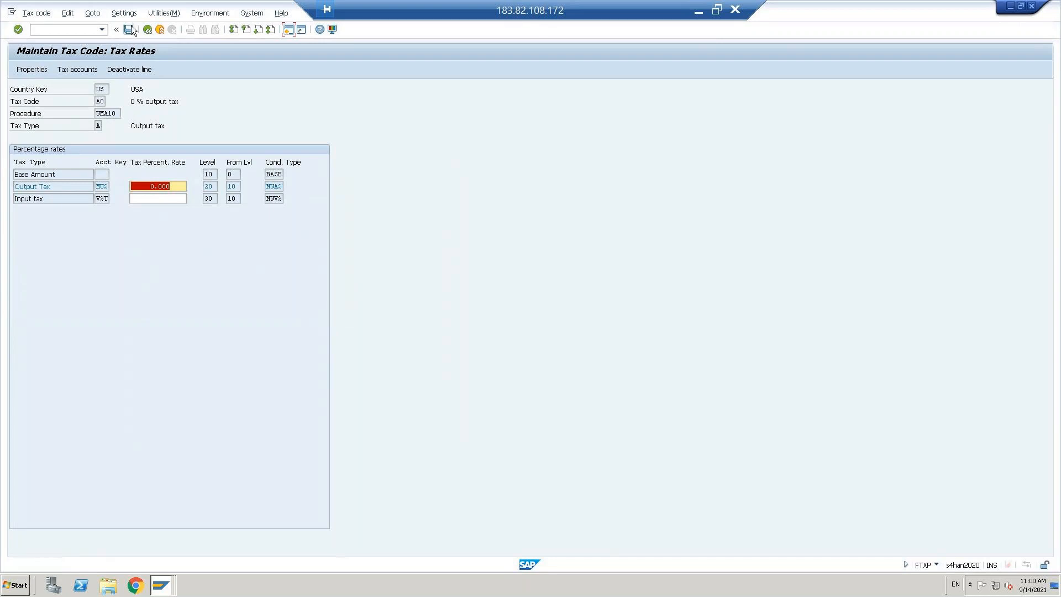
{"action": "left_click", "coordinate": [129, 29]}
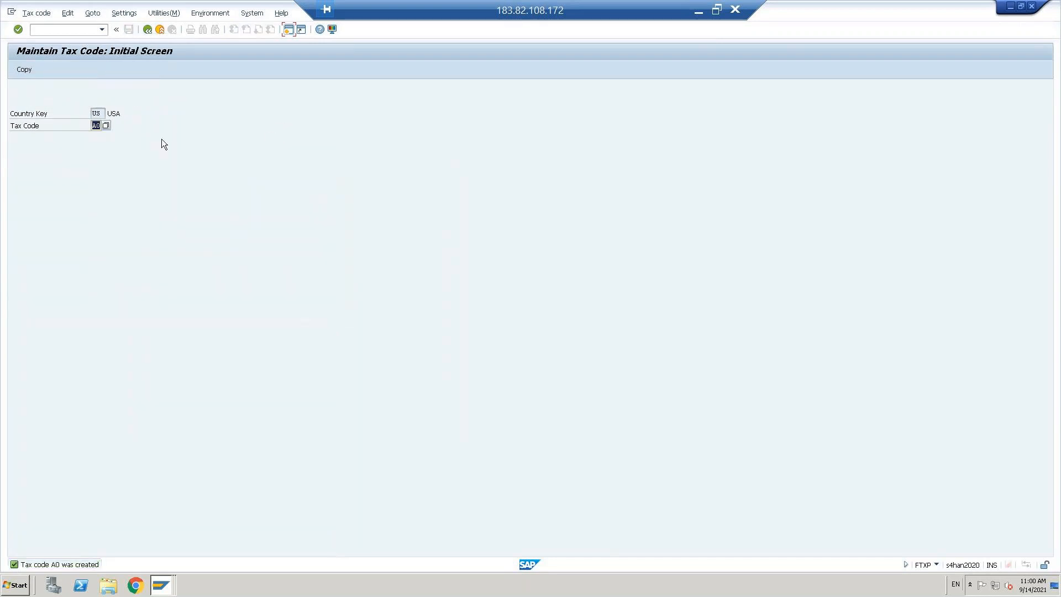
Step: Copy A0 to new tax code A2 after the target A1 turns out to exist already
{"action": "type", "text": "A1"}
{"action": "left_click", "coordinate": [24, 69]}
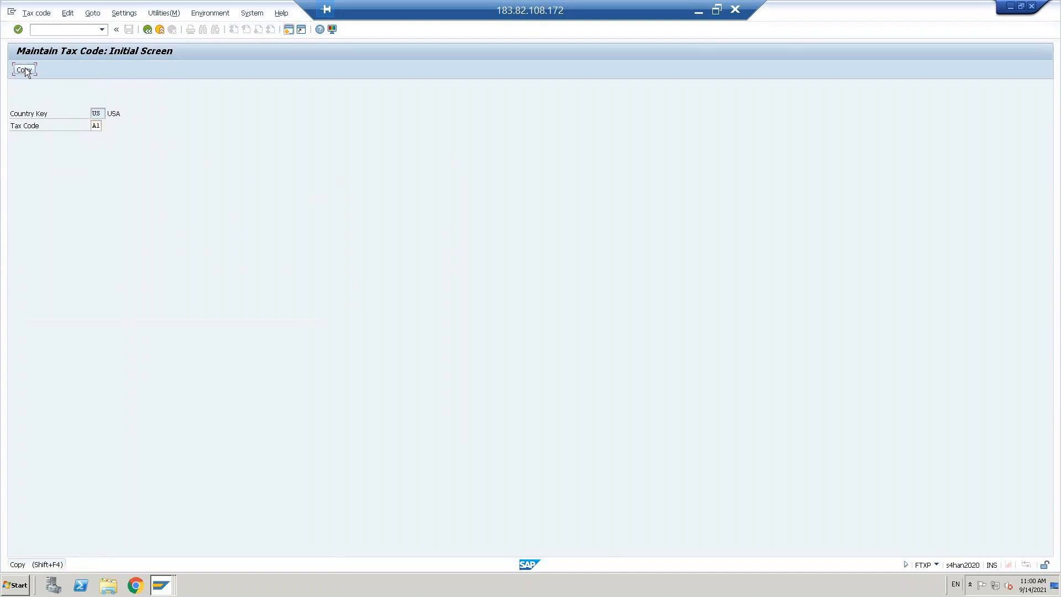
{"action": "type", "text": "A0"}
{"action": "key", "text": "Tab"}
{"action": "type", "text": "A1"}
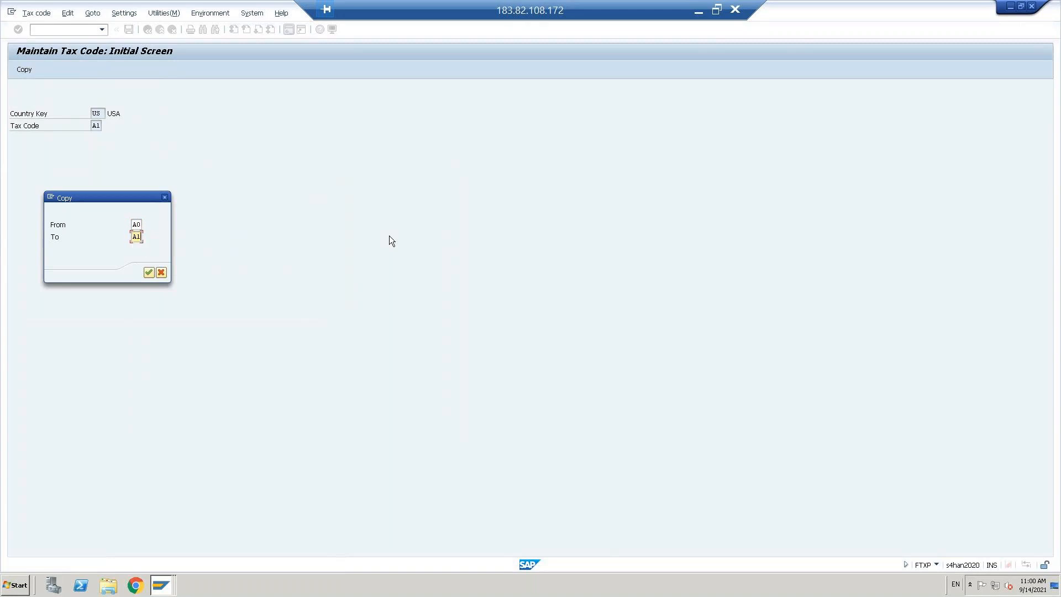
{"action": "left_click", "coordinate": [151, 271]}
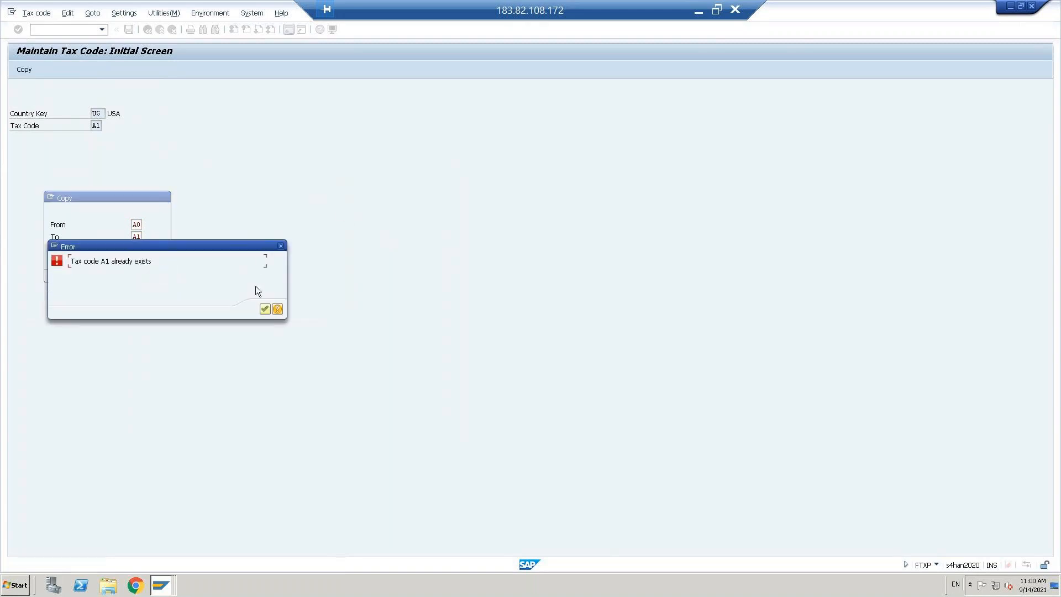
{"action": "left_click", "coordinate": [265, 309]}
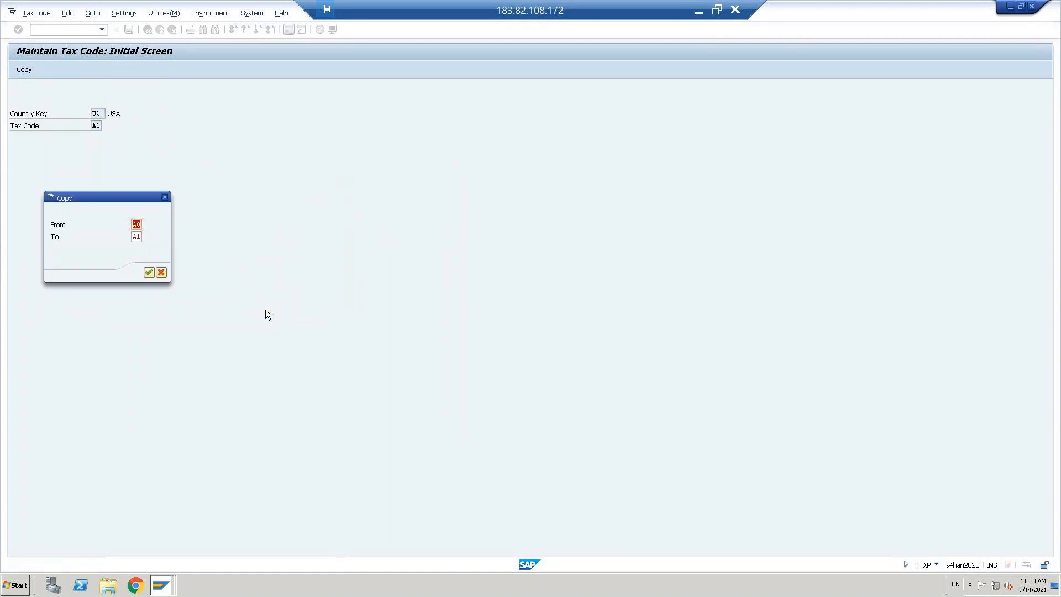
{"action": "left_click", "coordinate": [137, 236]}
{"action": "type", "text": "2"}
{"action": "left_click", "coordinate": [148, 273]}
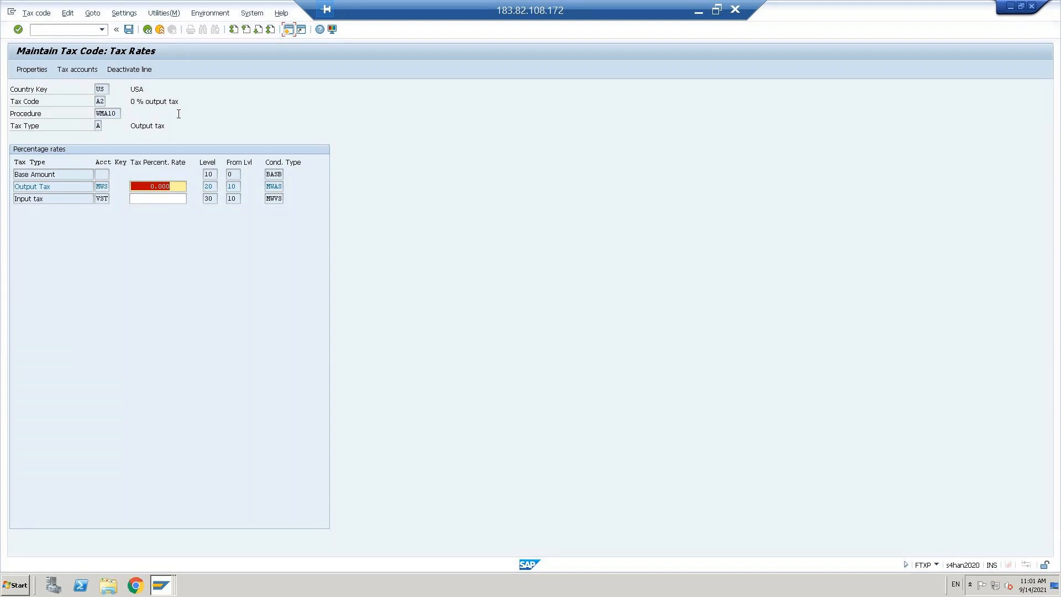
Step: Set A2's output rate to 10 and its description to '10 % output tax'
{"action": "type", "text": "10"}
{"action": "left_click", "coordinate": [25, 68]}
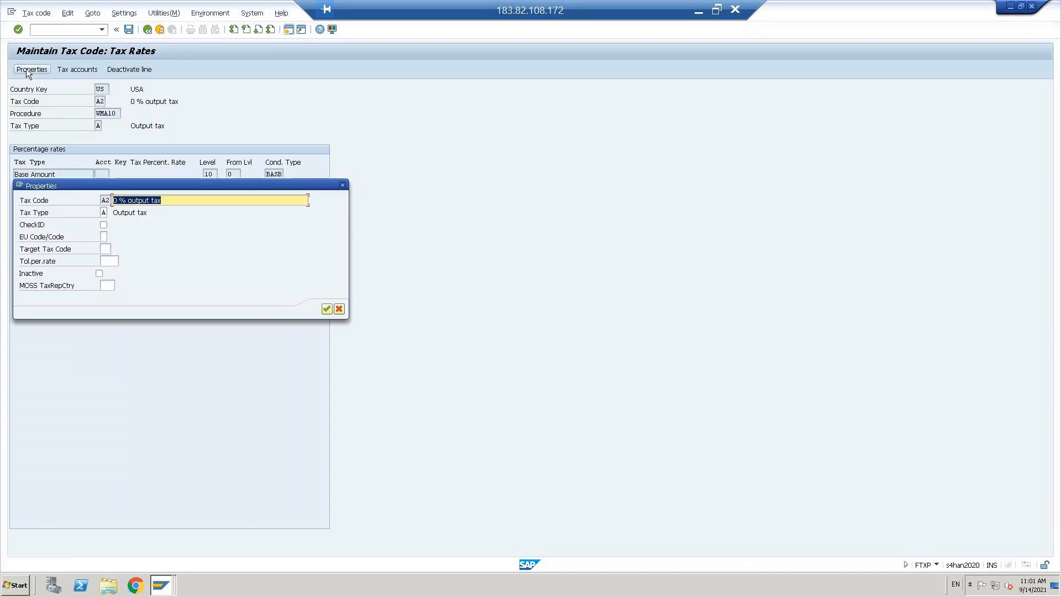
{"action": "left_click_drag", "start_coordinate": [114, 200], "coordinate": [149, 200]}
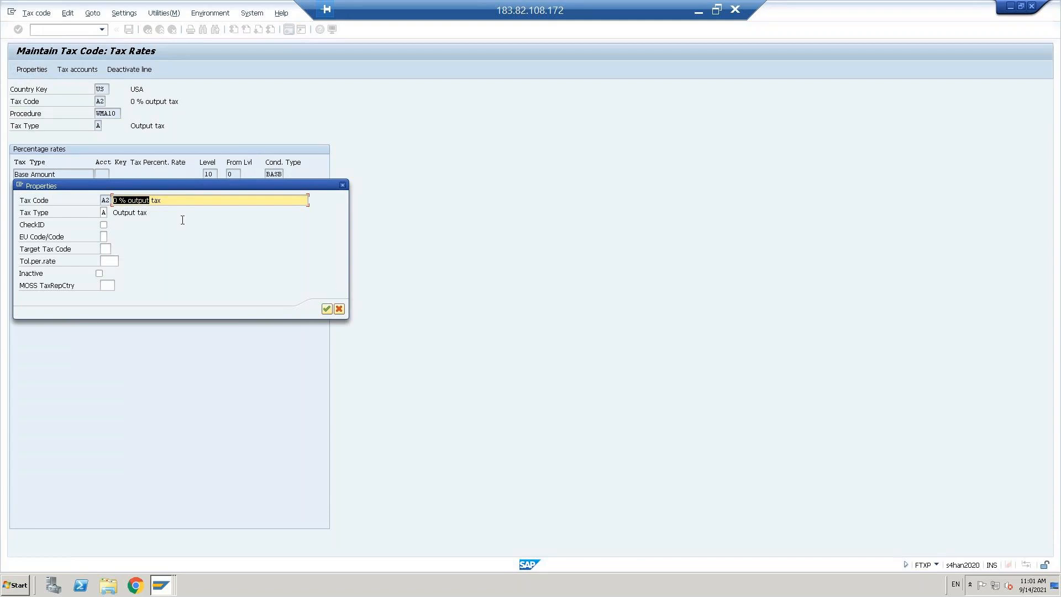
{"action": "key", "text": "Home"}
{"action": "type", "text": "1"}
Step: Keep Tax Type A Output tax in A2's properties, confirm, and save A2
{"action": "left_click_drag", "start_coordinate": [184, 186], "coordinate": [506, 157]}
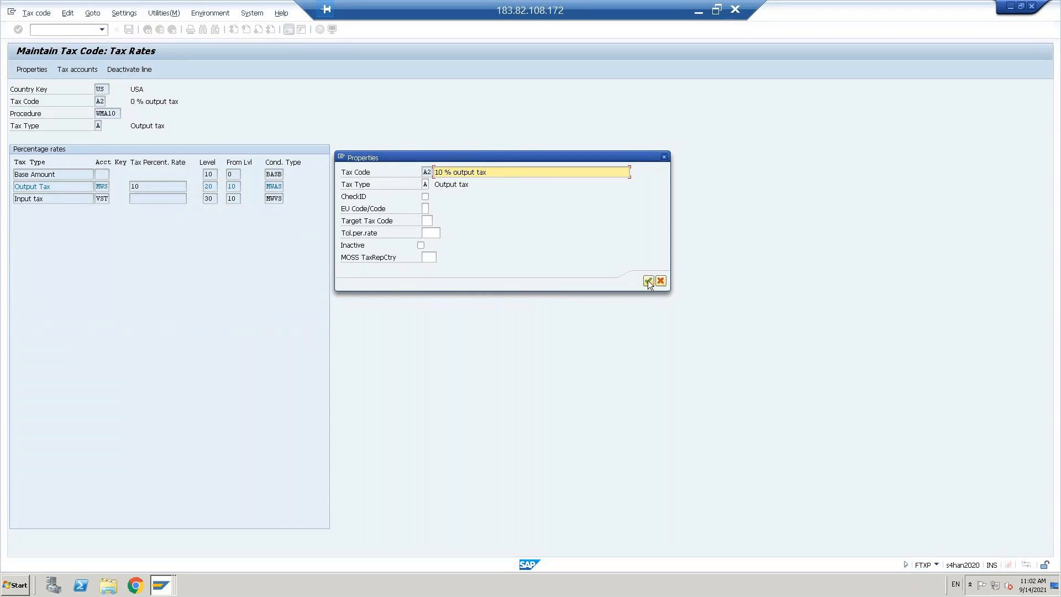
{"action": "left_click", "coordinate": [425, 184]}
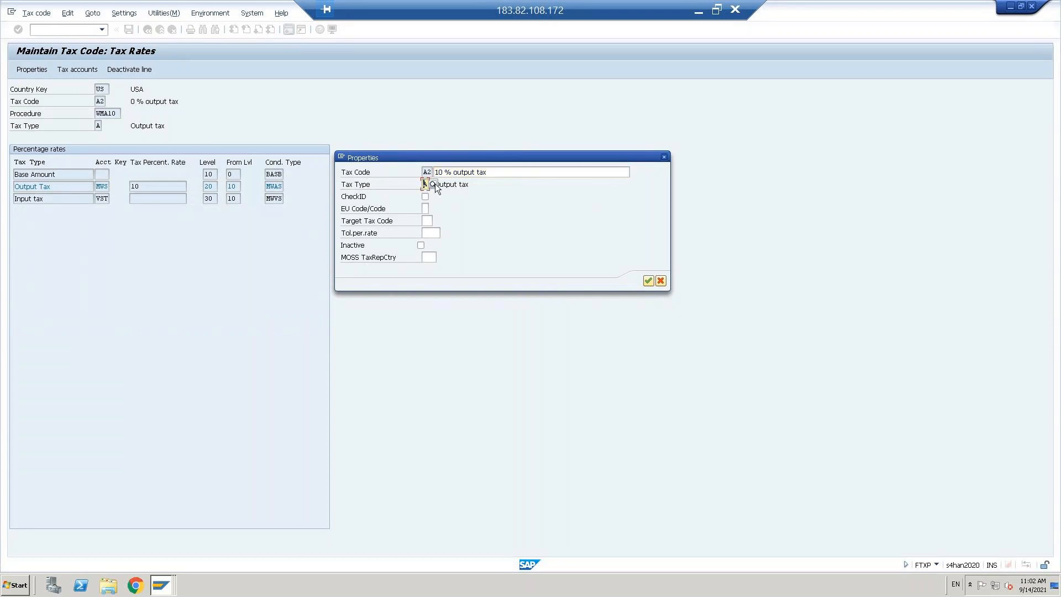
{"action": "left_click", "coordinate": [432, 185]}
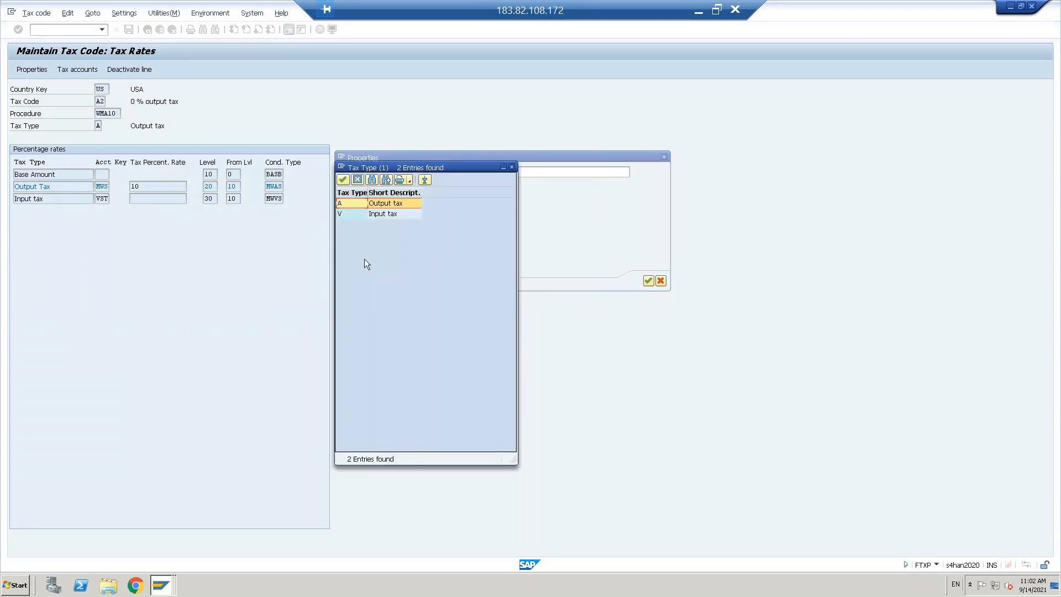
{"action": "left_click", "coordinate": [343, 214]}
{"action": "left_click", "coordinate": [344, 205]}
{"action": "left_click", "coordinate": [358, 178]}
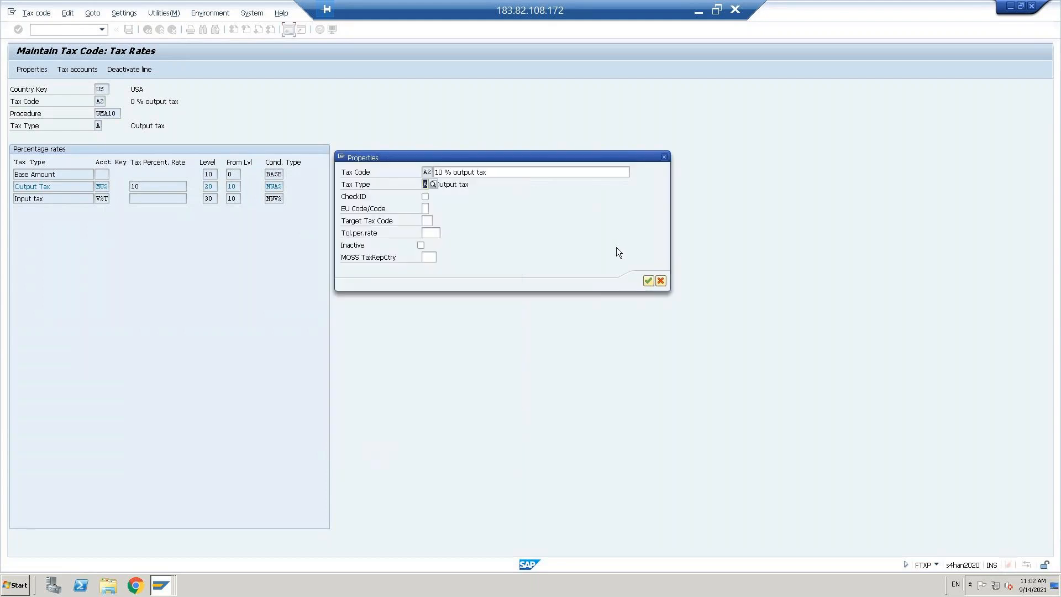
{"action": "left_click", "coordinate": [648, 281]}
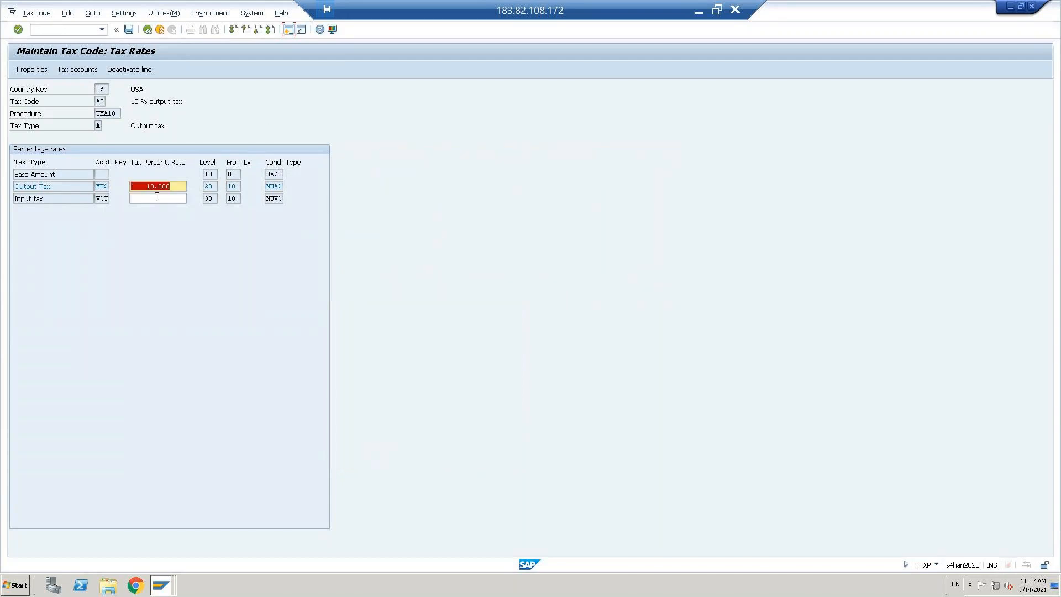
{"action": "left_click", "coordinate": [128, 29]}
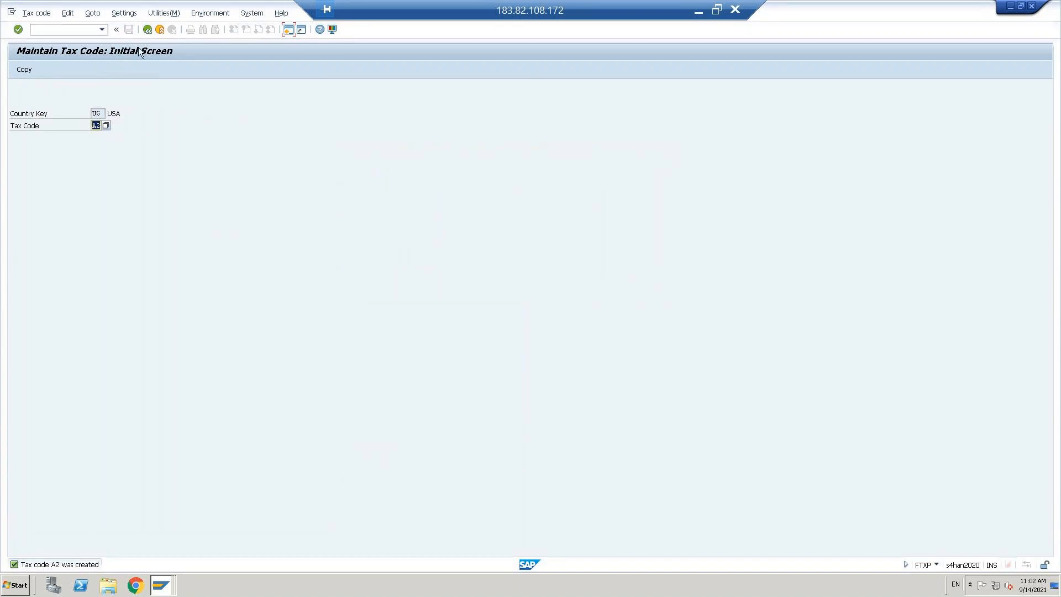
Step: Back in SPRO, expand the tax Posting branch and run Assign Country and Tax Code to G/L Accounts
{"action": "left_click", "coordinate": [148, 32]}
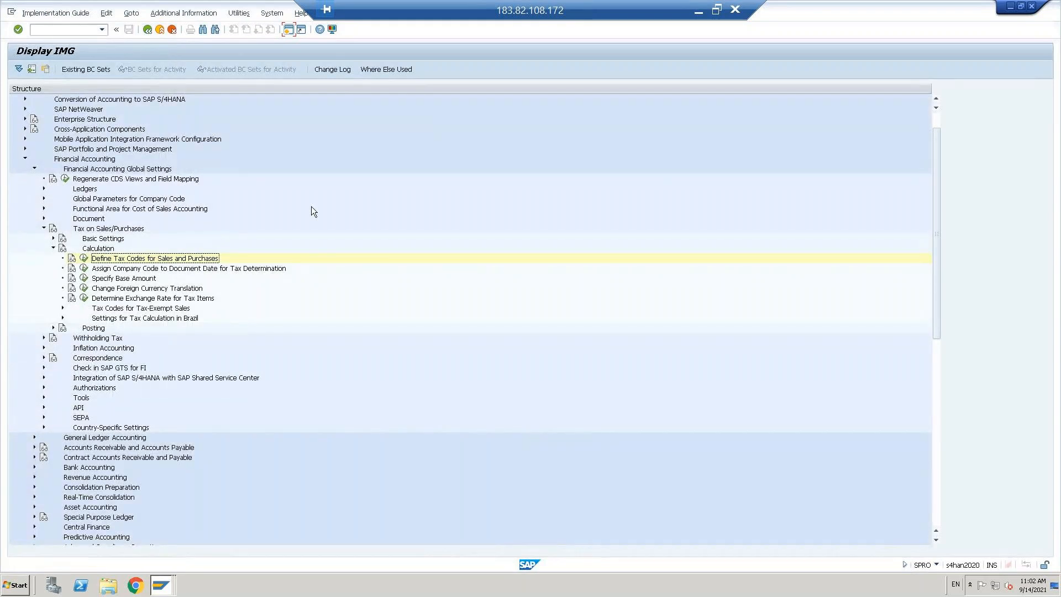
{"action": "left_click", "coordinate": [53, 248]}
{"action": "left_click", "coordinate": [98, 258]}
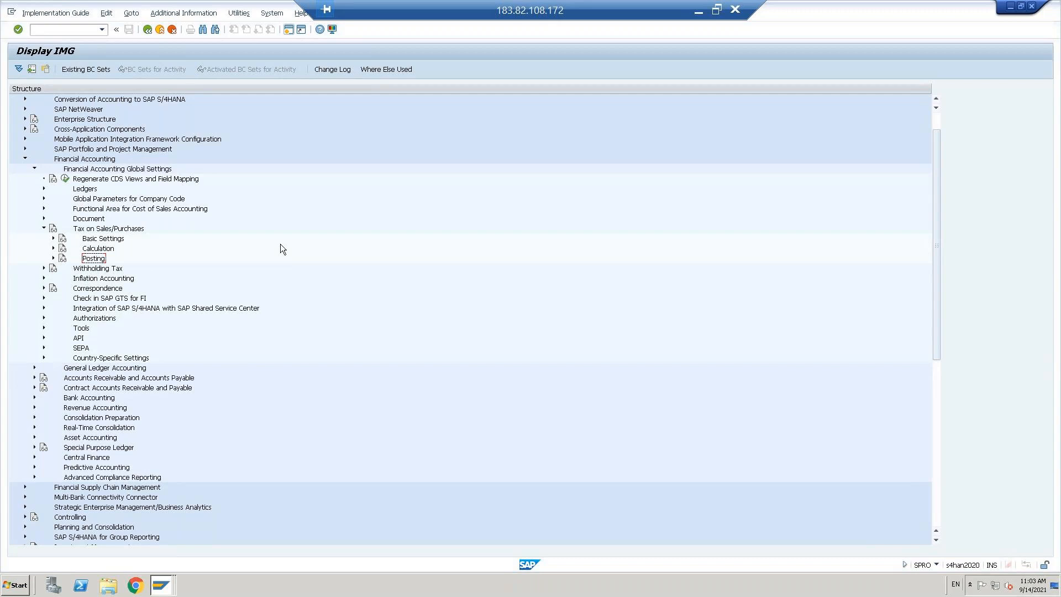
{"action": "left_click", "coordinate": [52, 258]}
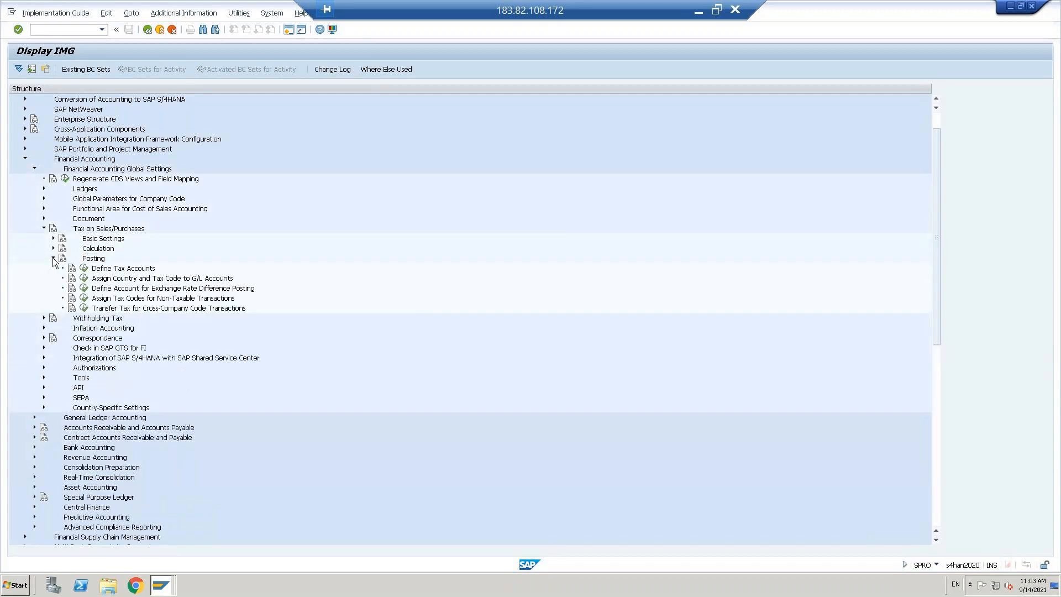
{"action": "left_click", "coordinate": [84, 268]}
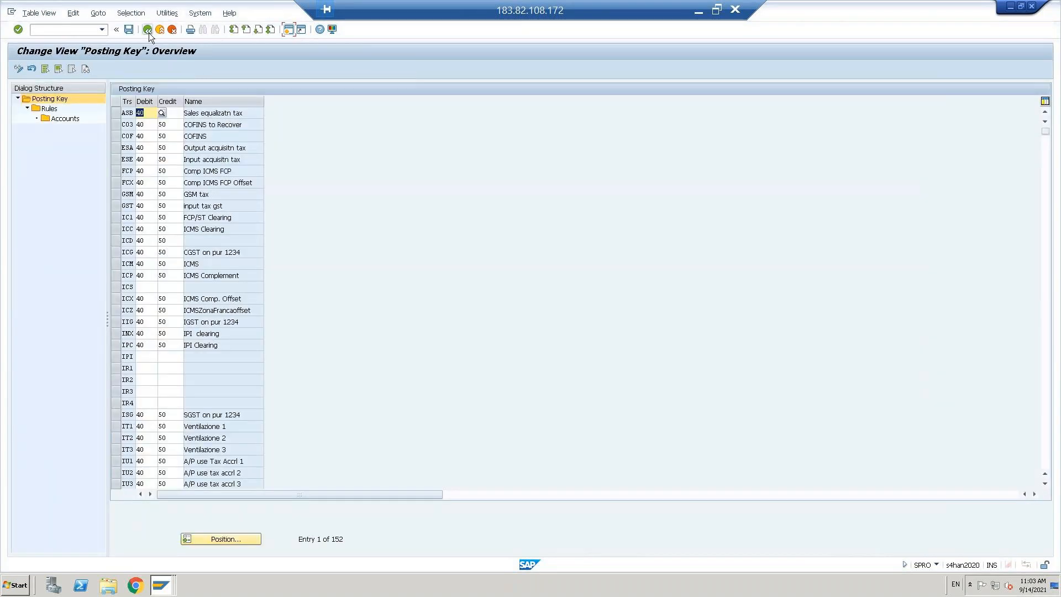
{"action": "left_click", "coordinate": [147, 30]}
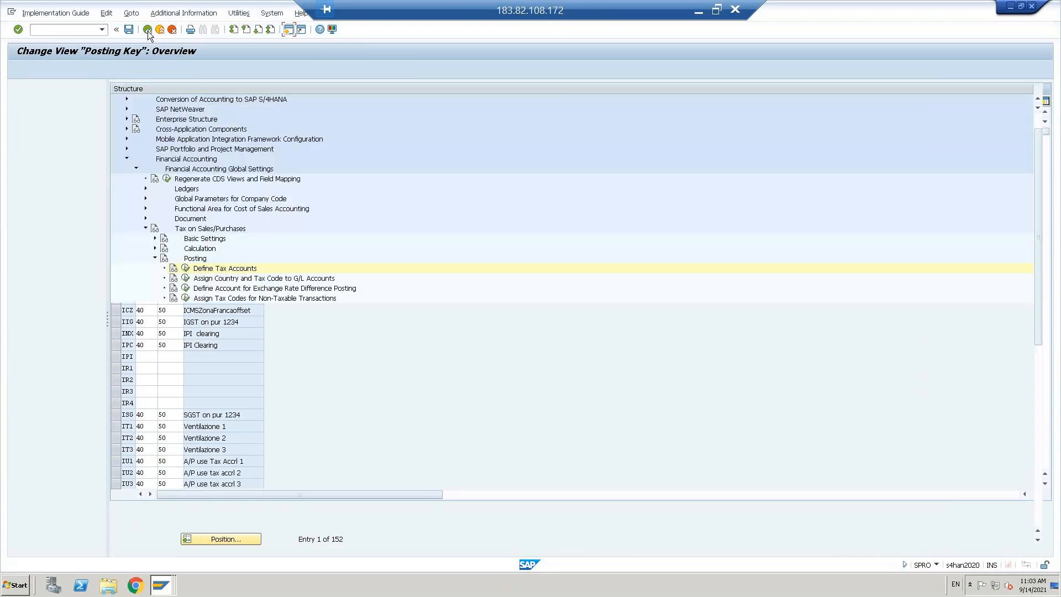
{"action": "left_click", "coordinate": [118, 279]}
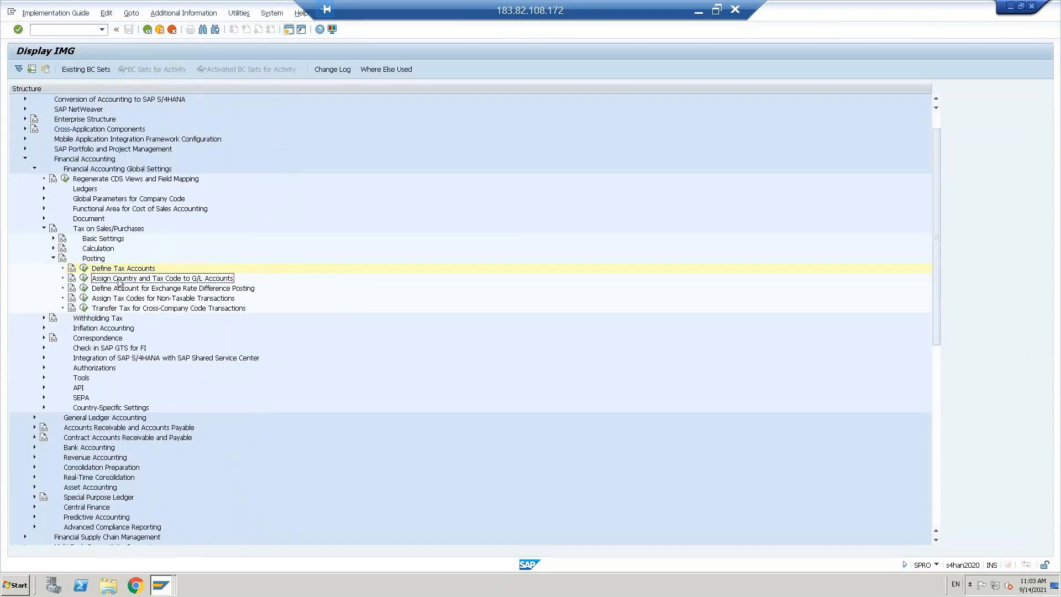
{"action": "left_click", "coordinate": [83, 280]}
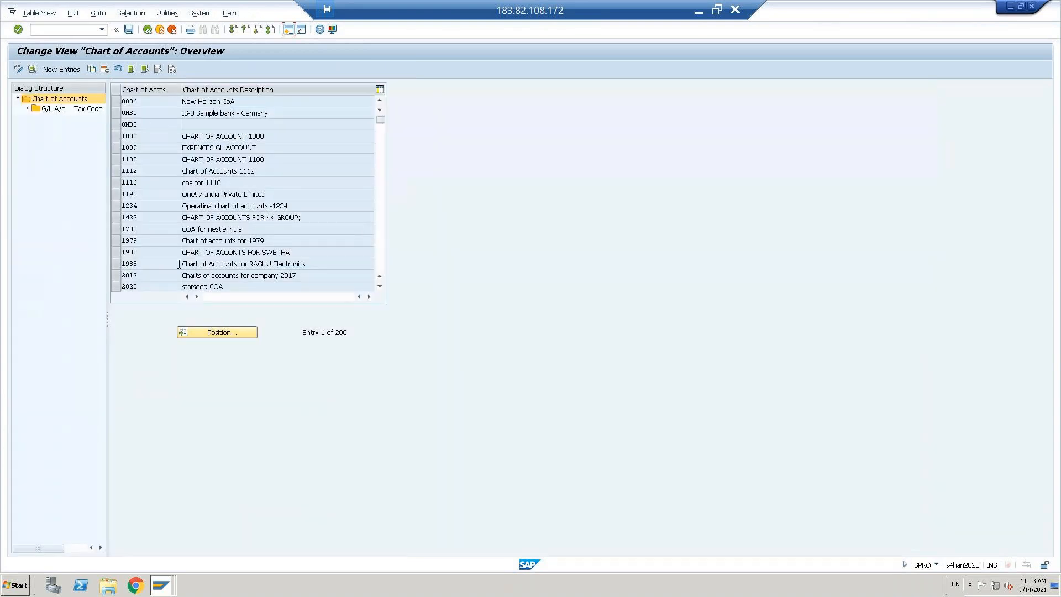
Step: Jump to chart of accounts 0TNT and start new G/L account tax code entries
{"action": "left_click", "coordinate": [203, 334]}
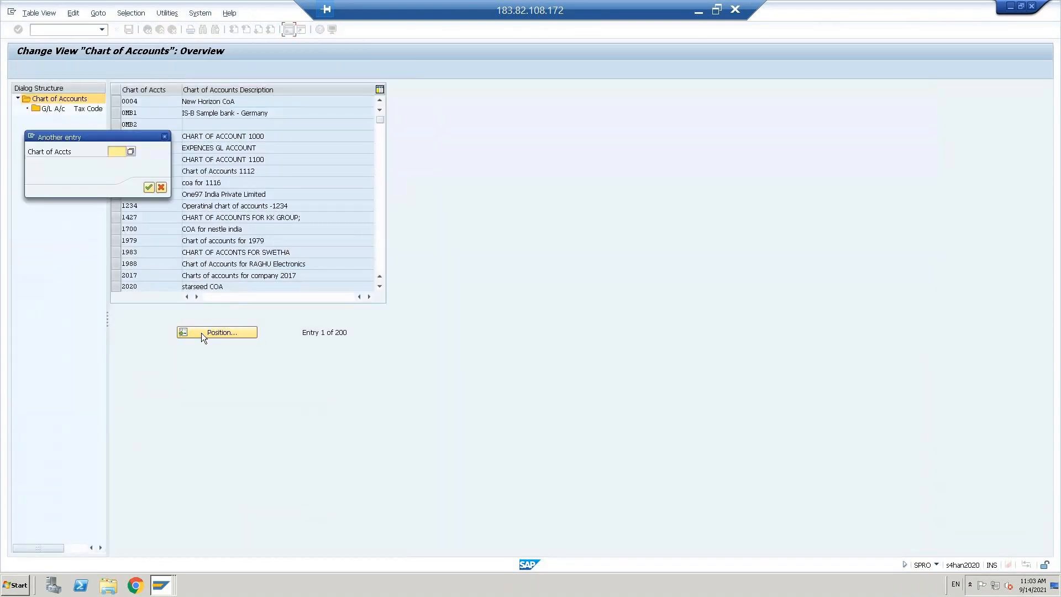
{"action": "type", "text": "0TNT"}
{"action": "key", "text": "Return"}
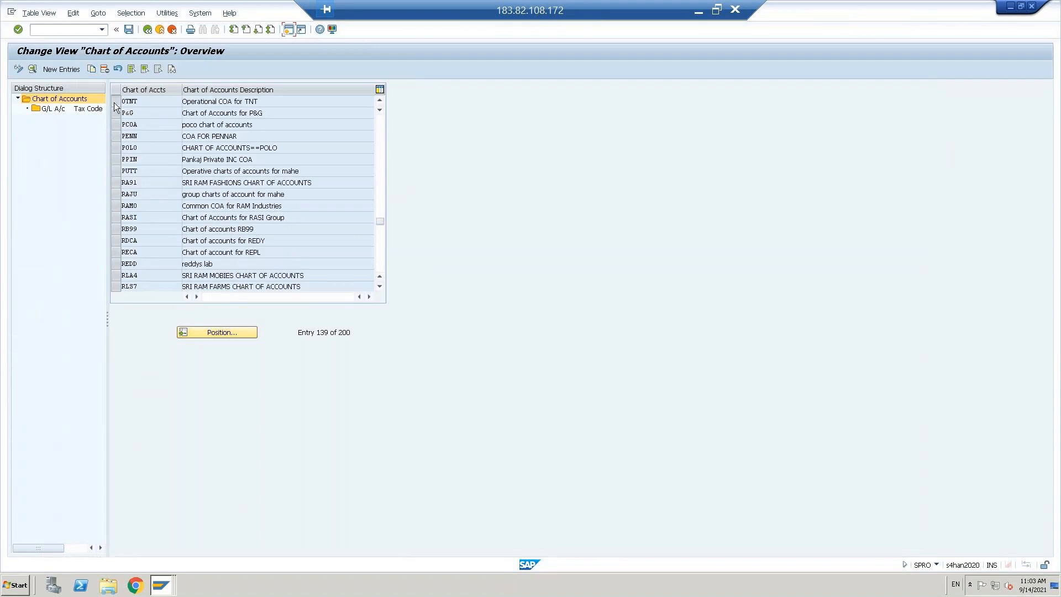
{"action": "left_click", "coordinate": [115, 103]}
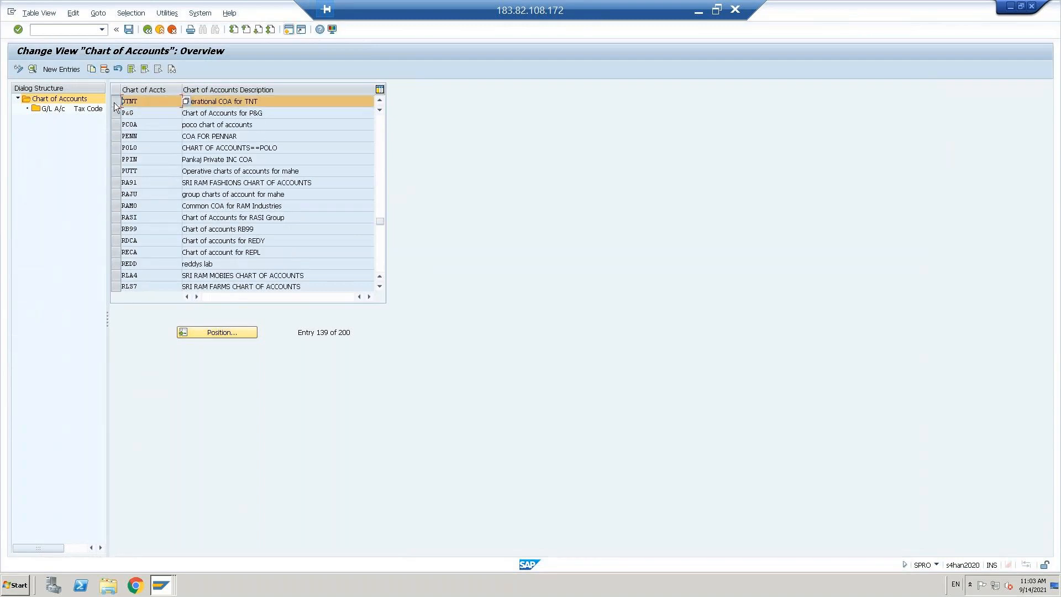
{"action": "double_click", "coordinate": [52, 110]}
{"action": "left_click", "coordinate": [49, 69]}
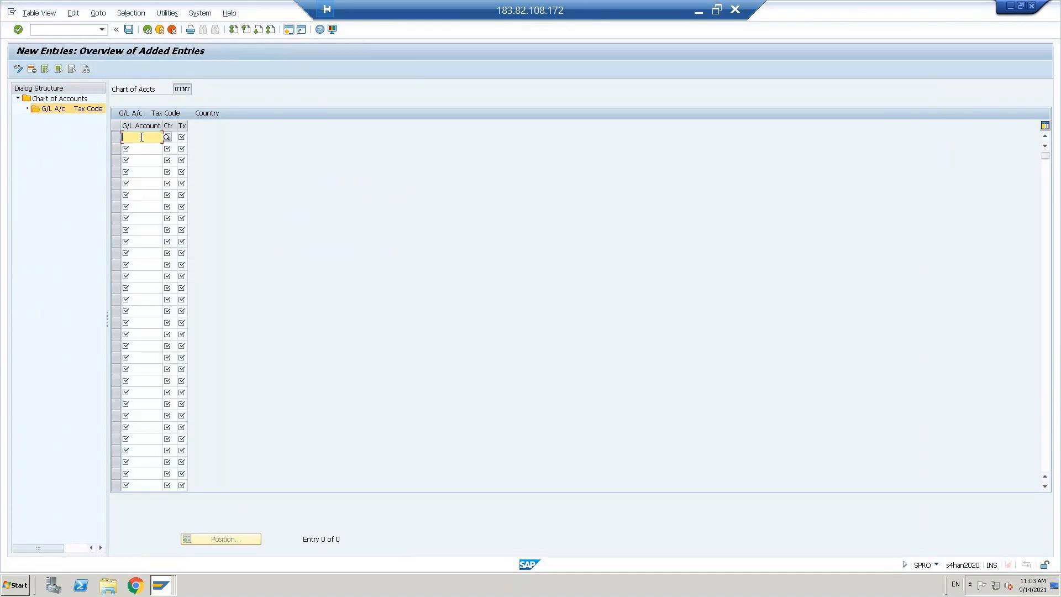
Step: In the Enqueue Administration session, start FS00 to edit G/L accounts centrally
{"action": "left_click", "coordinate": [161, 590]}
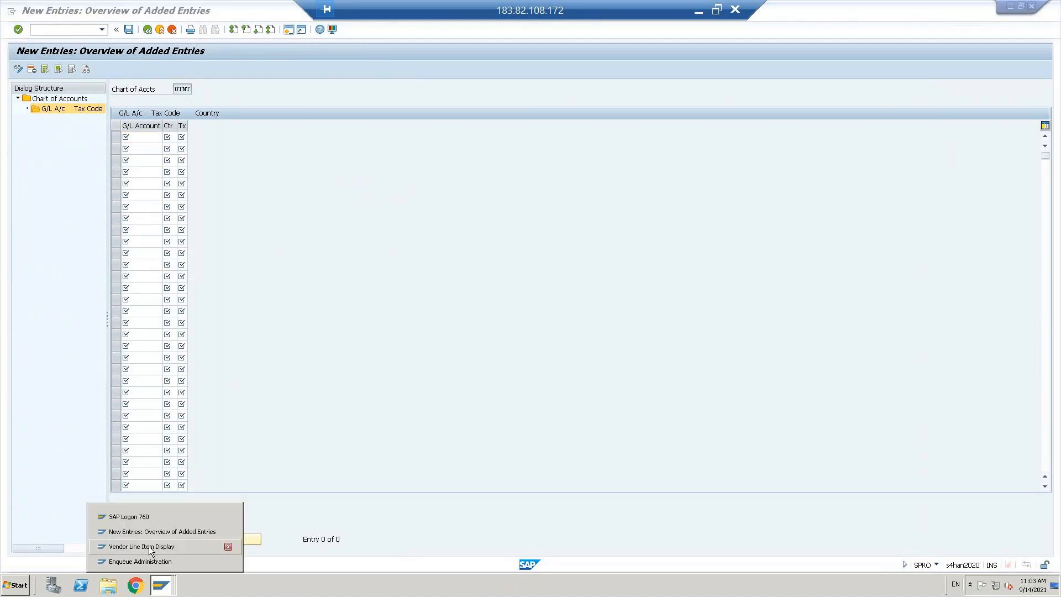
{"action": "left_click", "coordinate": [151, 558]}
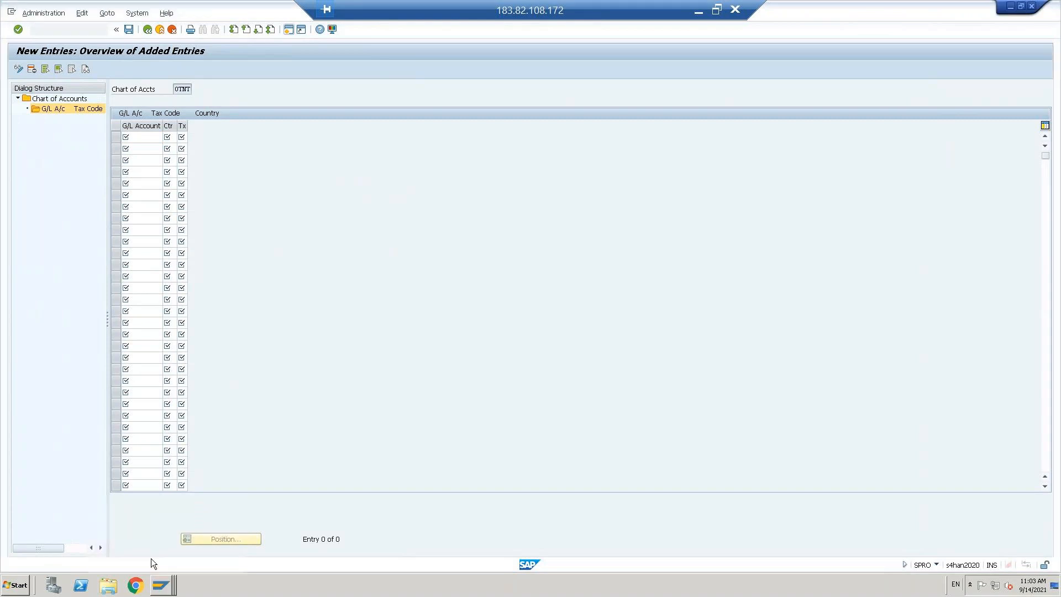
{"action": "left_click", "coordinate": [69, 30]}
{"action": "type", "text": "/NFS00"}
{"action": "key", "text": "Return"}
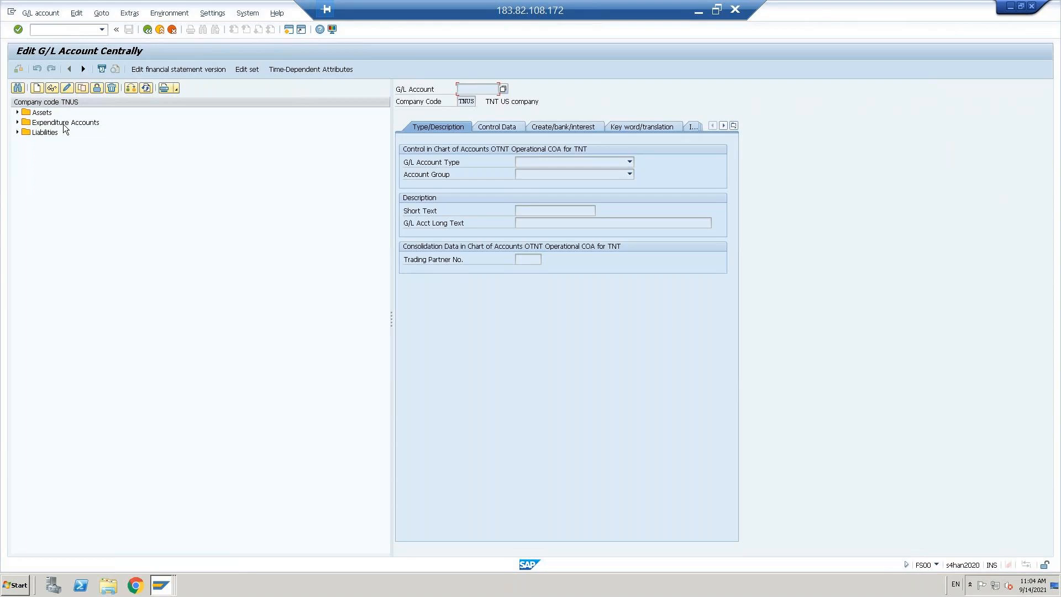
Step: Copy Assets cash account 200100 into new account 200102, since 200101 already exists
{"action": "left_click", "coordinate": [19, 115]}
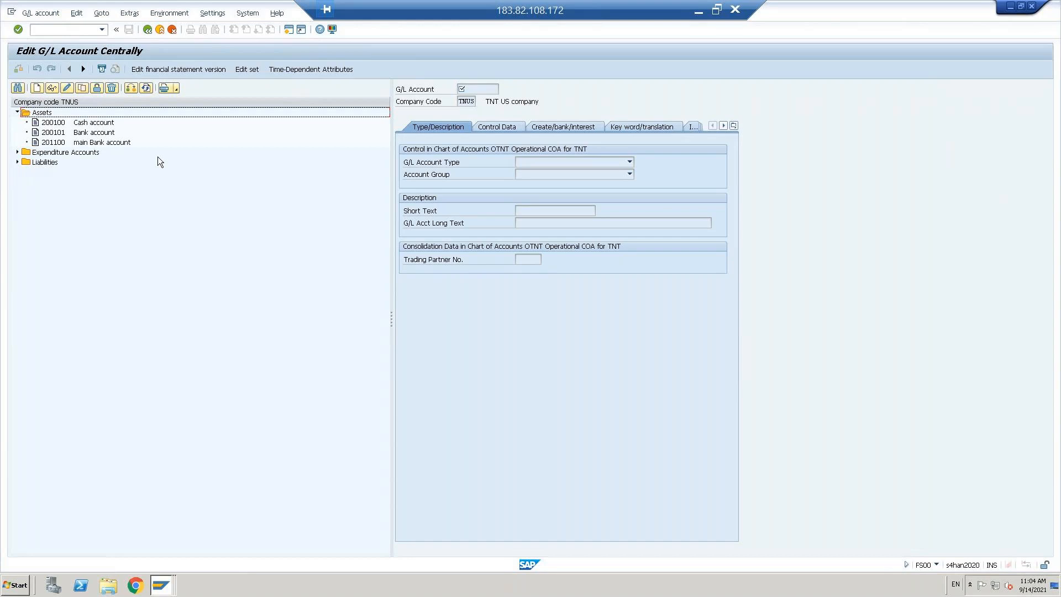
{"action": "left_click", "coordinate": [49, 126]}
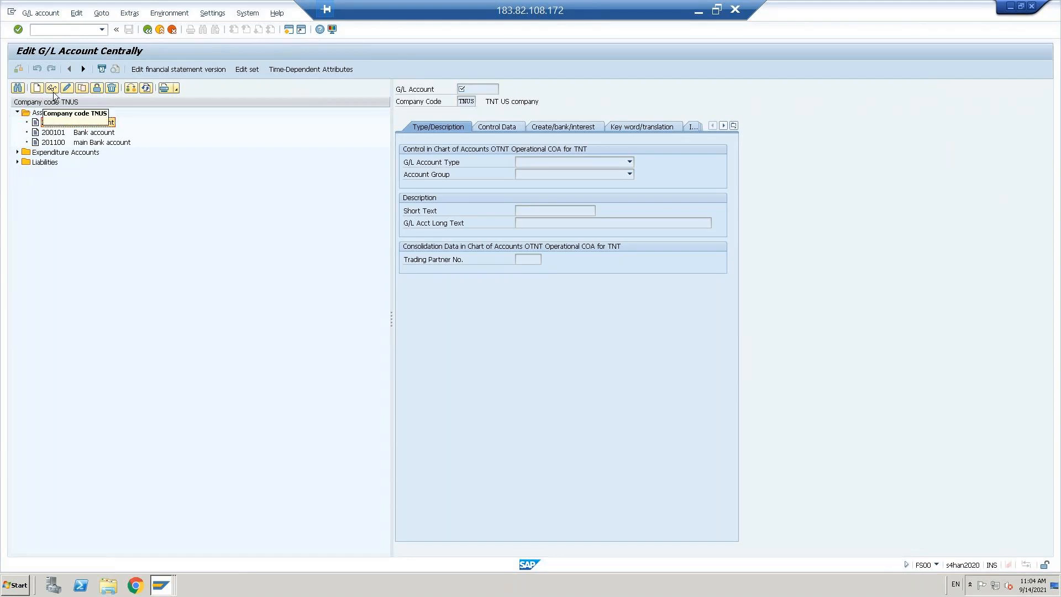
{"action": "left_click", "coordinate": [82, 88]}
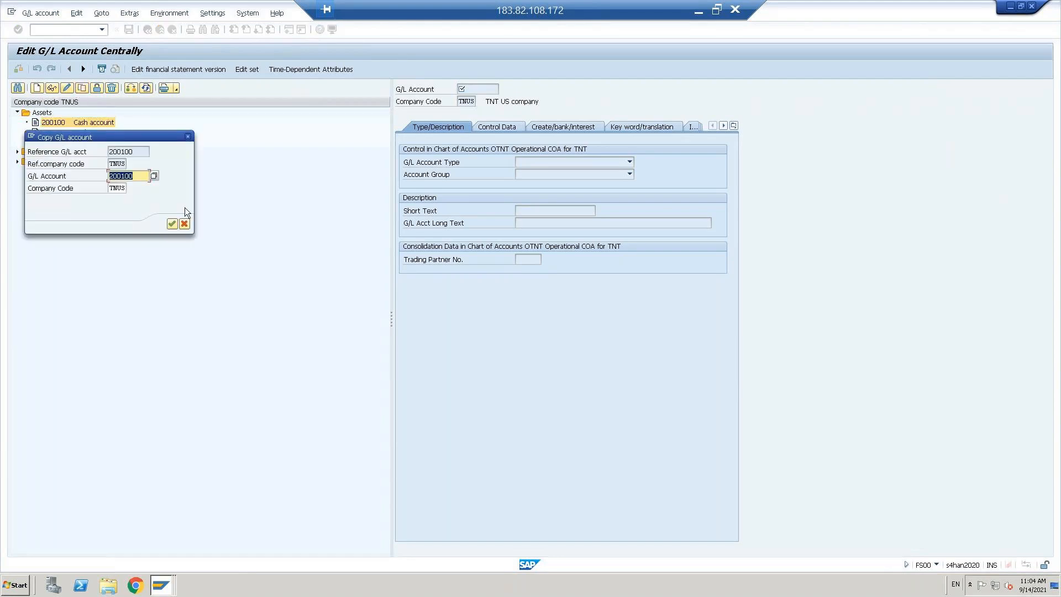
{"action": "left_click", "coordinate": [144, 177]}
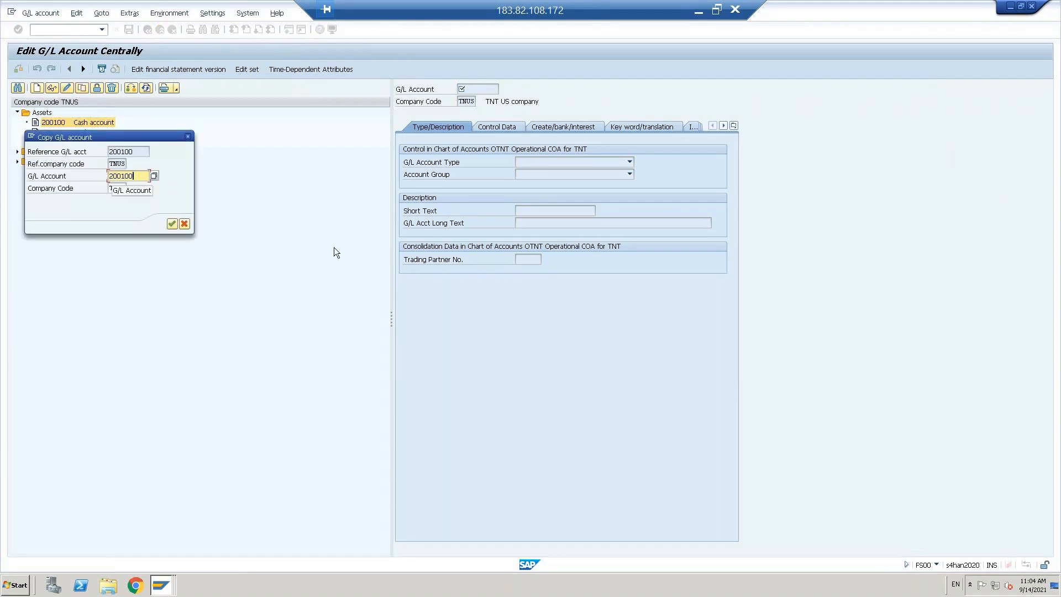
{"action": "key", "text": "BackSpace"}
{"action": "type", "text": "1"}
{"action": "left_click", "coordinate": [171, 225]}
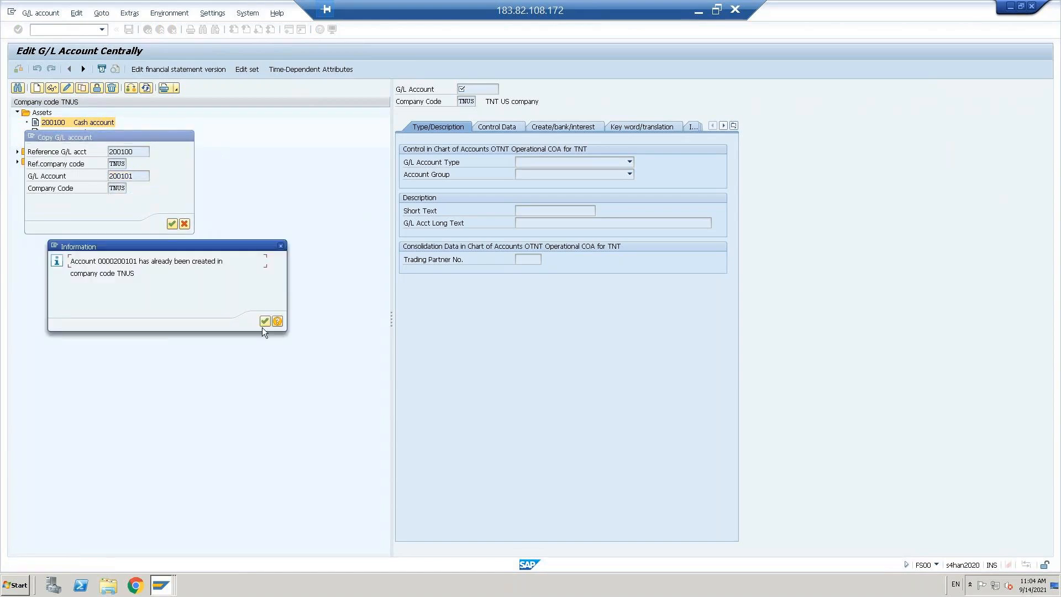
{"action": "left_click", "coordinate": [264, 322]}
{"action": "left_click", "coordinate": [142, 175]}
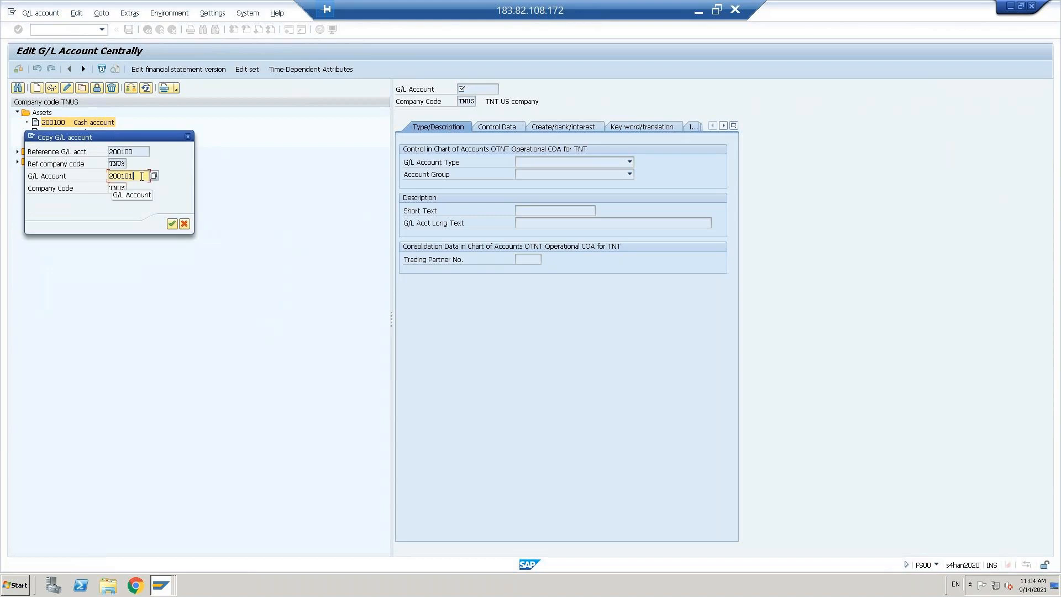
{"action": "key", "text": "BackSpace"}
{"action": "type", "text": "2"}
{"action": "left_click", "coordinate": [172, 224]}
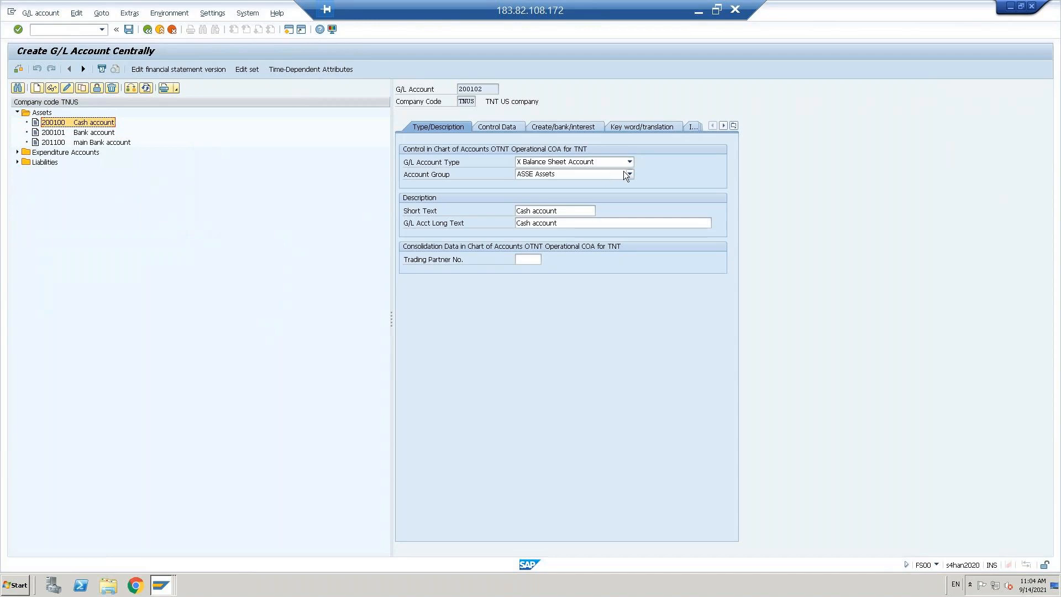
Step: Replace both the short text and long text of account 200102 with 'Input tax'
{"action": "left_click", "coordinate": [566, 214]}
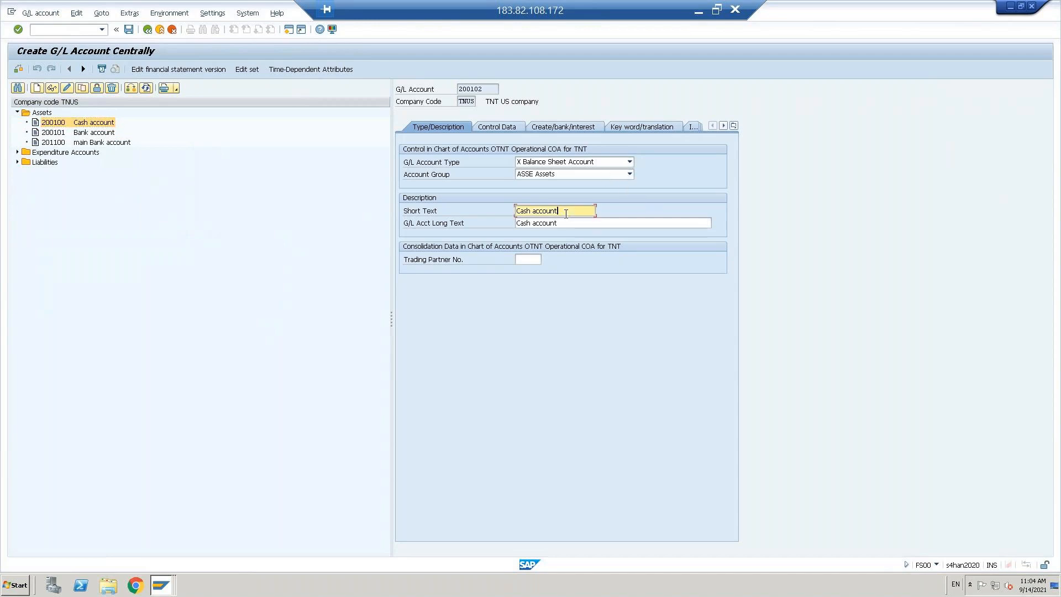
{"action": "key", "text": "shift+Home"}
{"action": "key", "text": "BackSpace"}
{"action": "type", "text": "I"}
{"action": "key", "text": "Caps_Lock"}
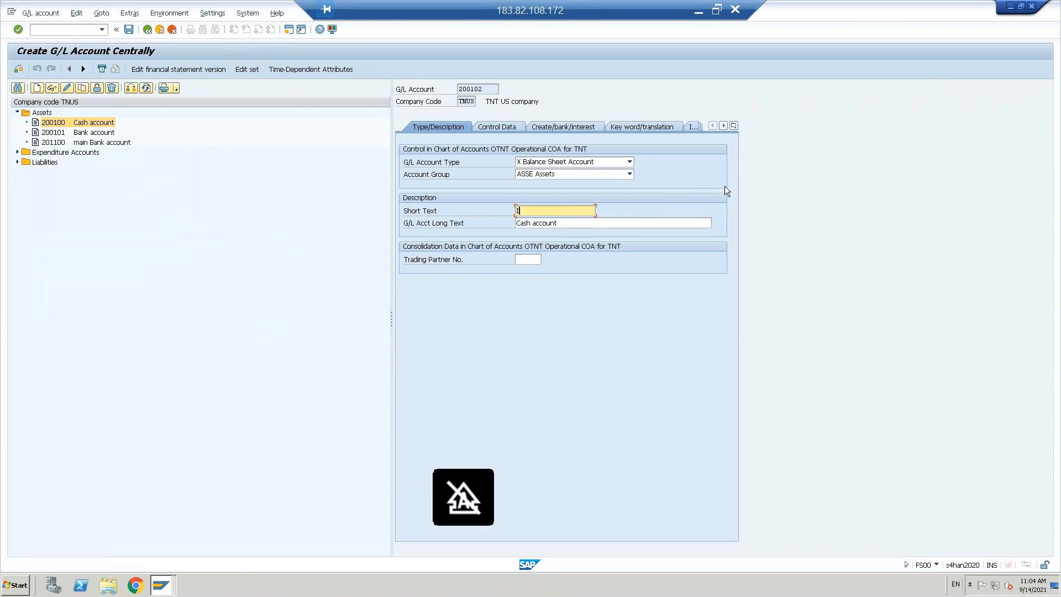
{"action": "type", "text": "nput tax"}
{"action": "key", "text": "shift+Home"}
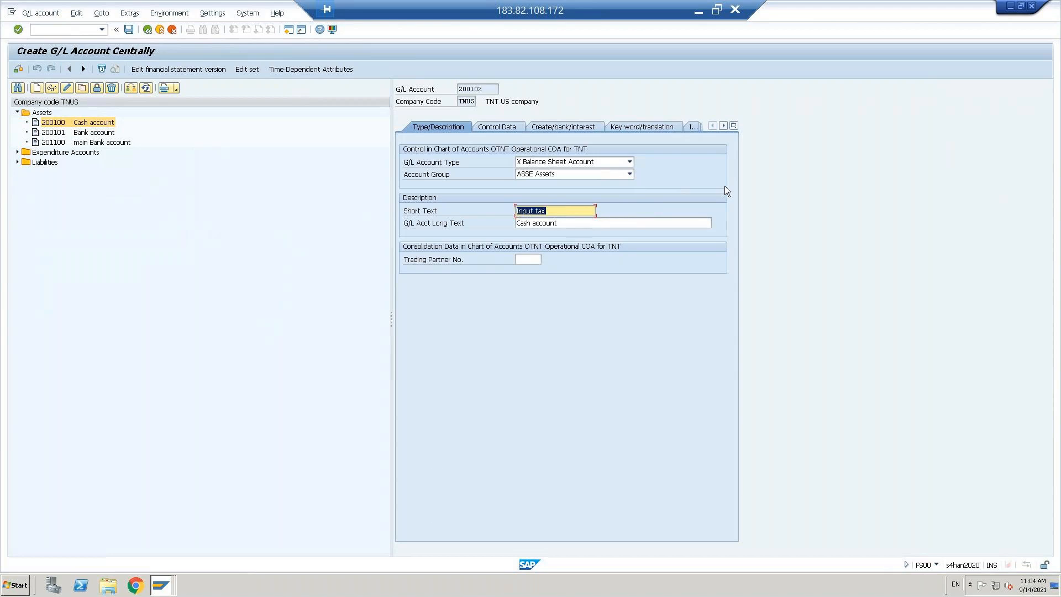
{"action": "key", "text": "Tab"}
{"action": "key", "text": "ctrl+v"}
{"action": "key", "text": "Return"}
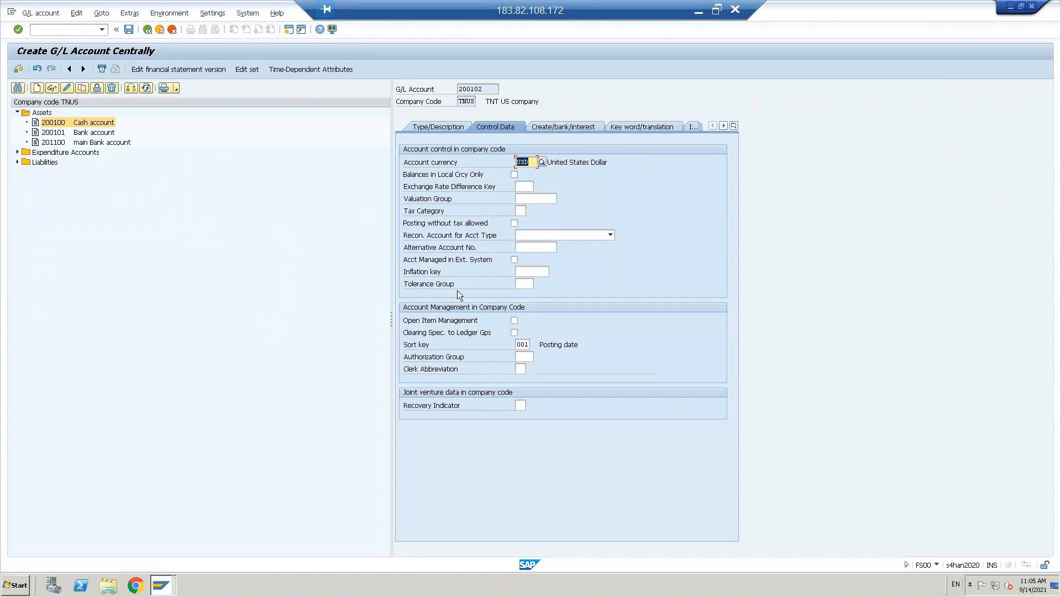
Step: Set tax category '-' (only input tax allowed) and clear Relevant to Cash Flow
{"action": "left_click", "coordinate": [520, 211]}
{"action": "left_click", "coordinate": [531, 211]}
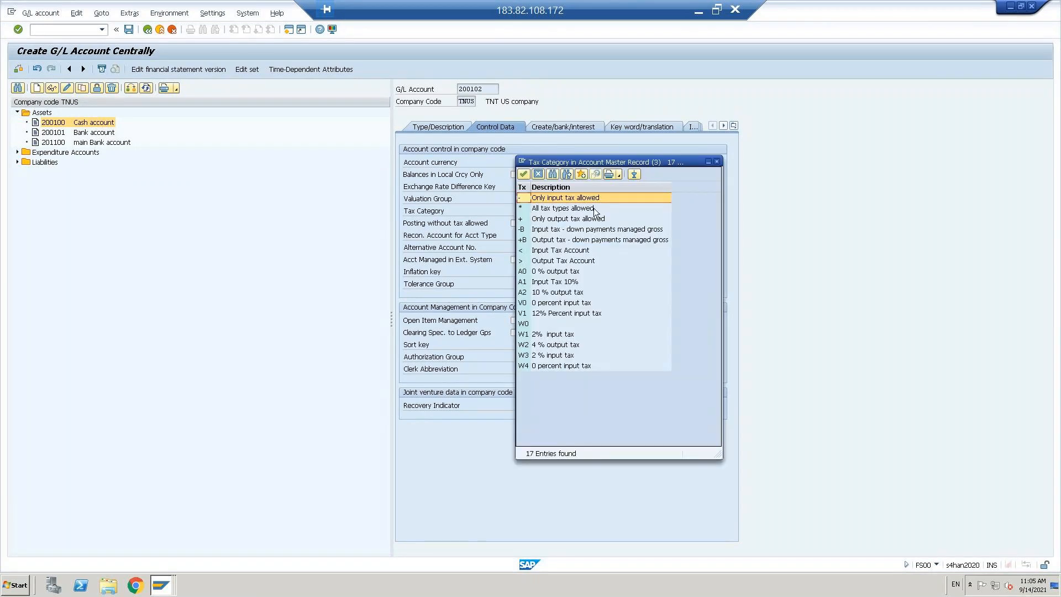
{"action": "double_click", "coordinate": [549, 202]}
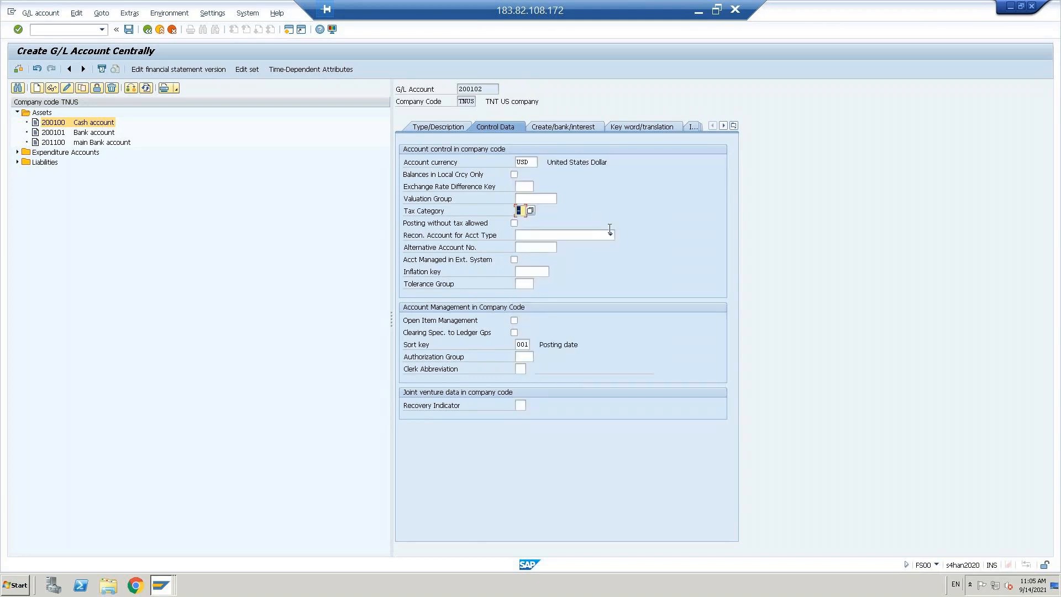
{"action": "key", "text": "Return"}
{"action": "left_click", "coordinate": [407, 248]}
Step: Assign field status group G041 to account 200102 and save it, accepting the warnings
{"action": "left_click", "coordinate": [528, 161]}
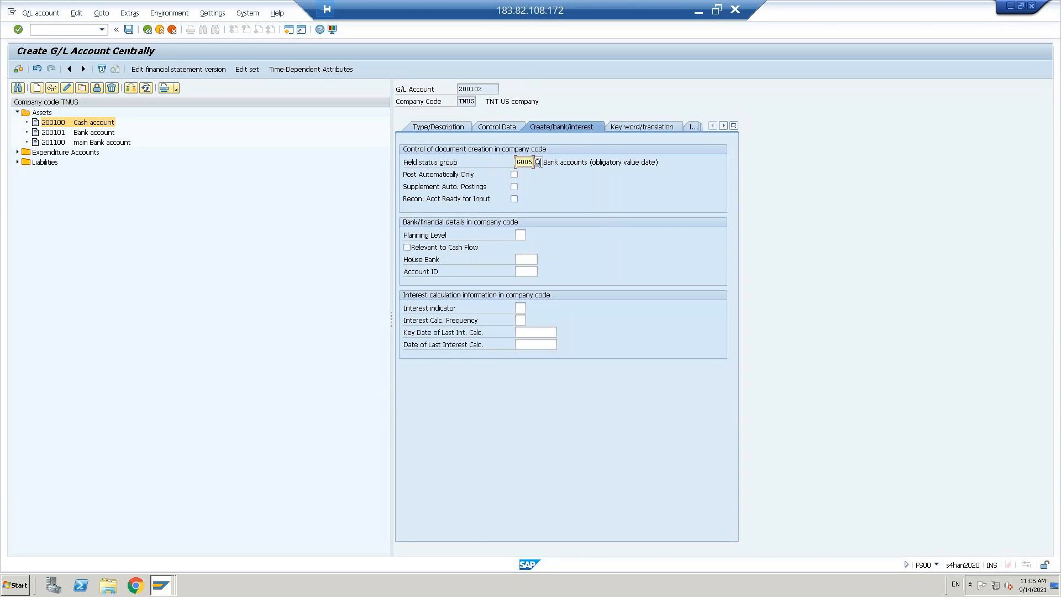
{"action": "left_click", "coordinate": [538, 161]}
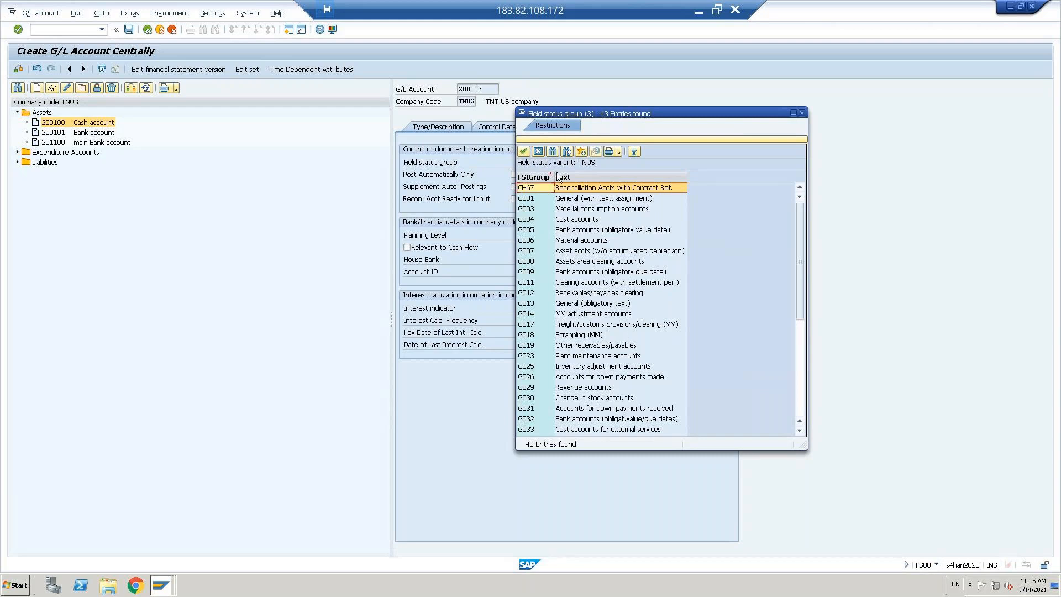
{"action": "left_click", "coordinate": [553, 152]}
{"action": "type", "text": "tax"}
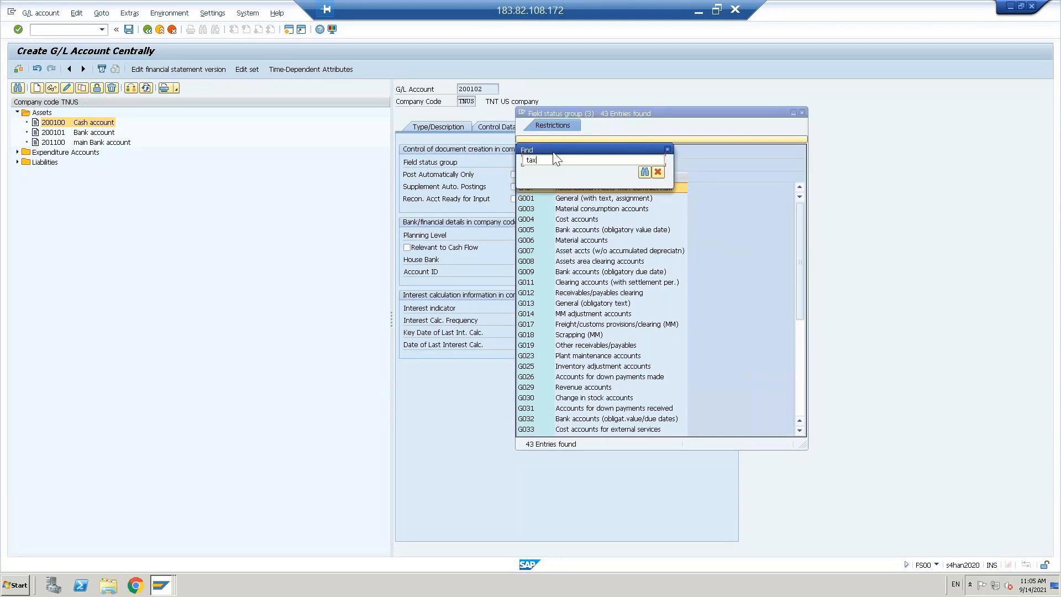
{"action": "key", "text": "Return"}
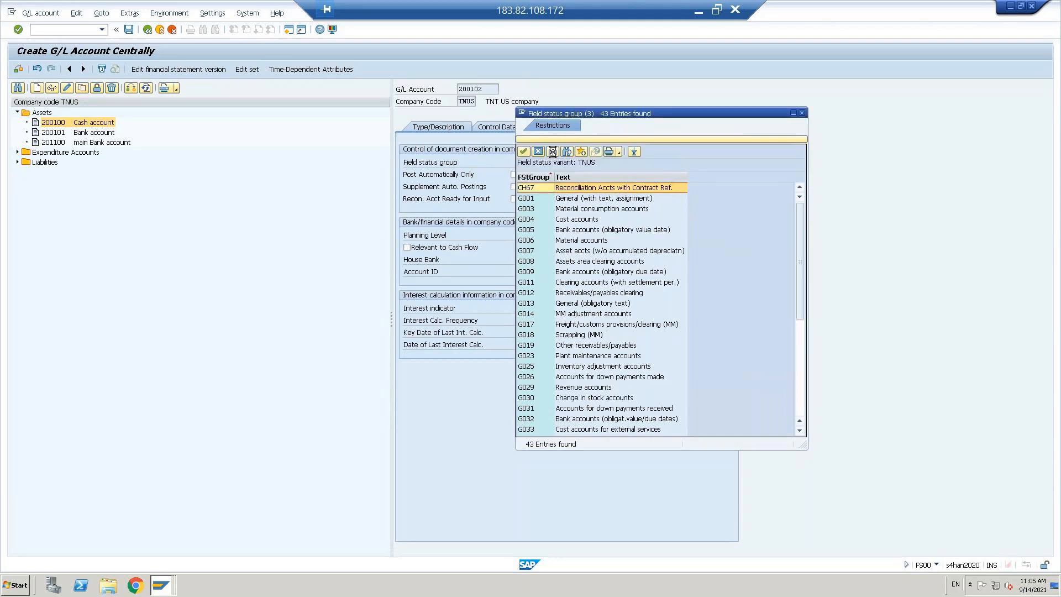
{"action": "double_click", "coordinate": [591, 275]}
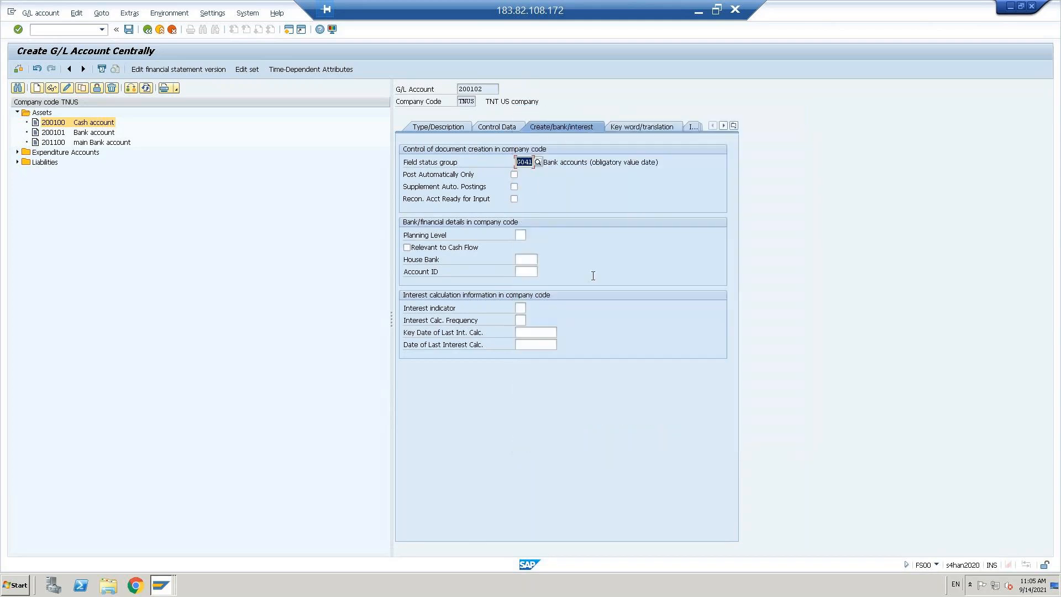
{"action": "left_click", "coordinate": [497, 129]}
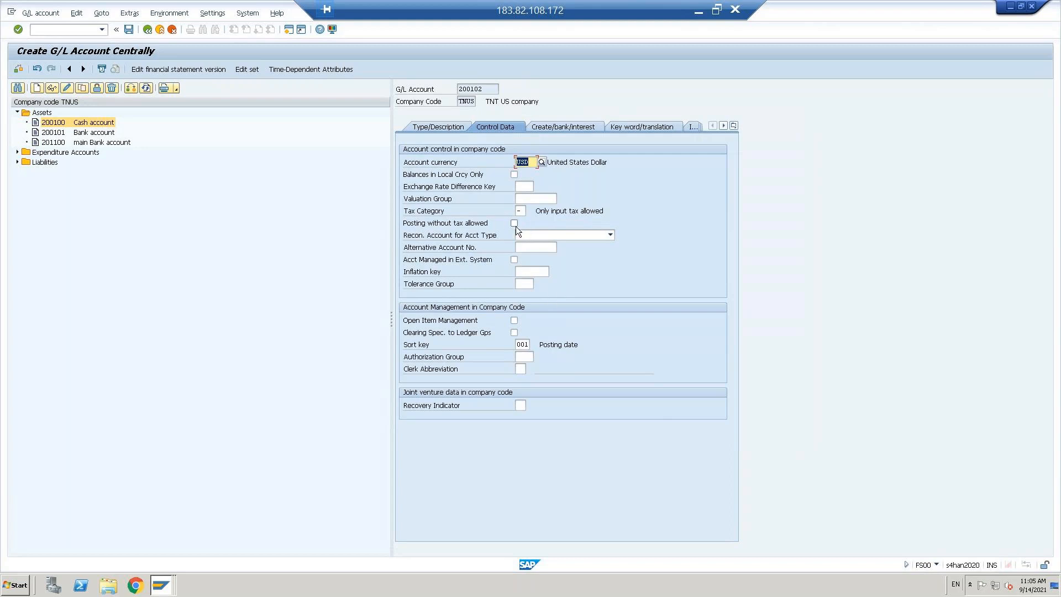
{"action": "left_click", "coordinate": [129, 29]}
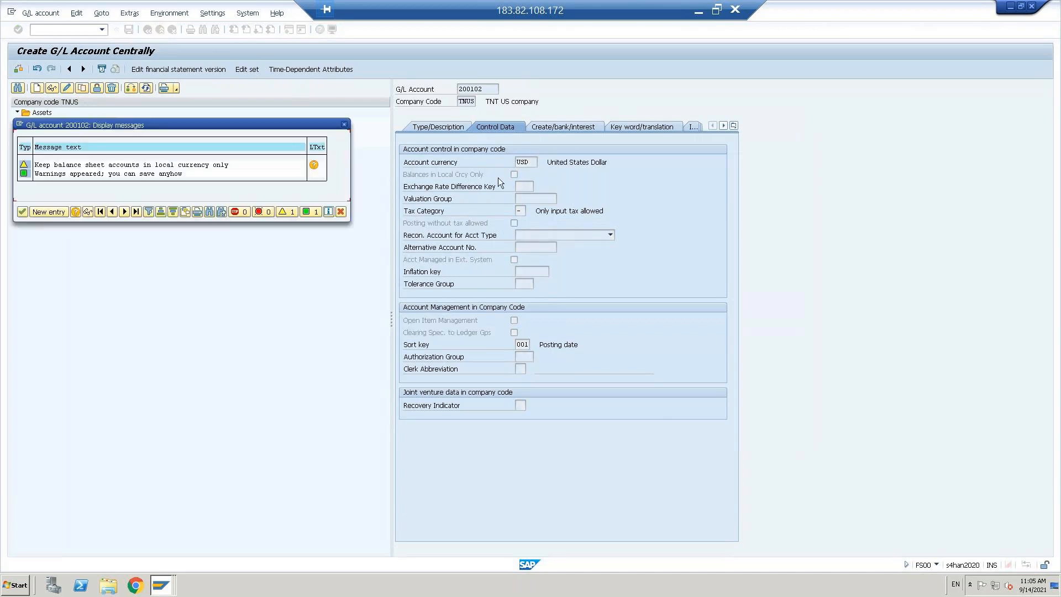
{"action": "left_click", "coordinate": [23, 212]}
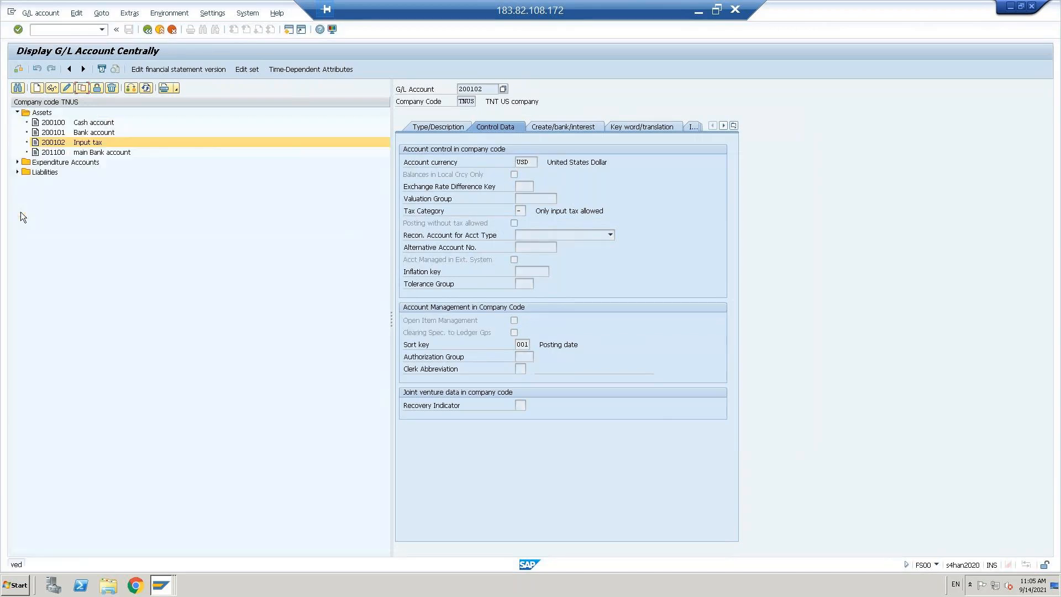
Step: Copy Liabilities account 100500 Outstanding exp ac into new account 100501
{"action": "left_click", "coordinate": [432, 127]}
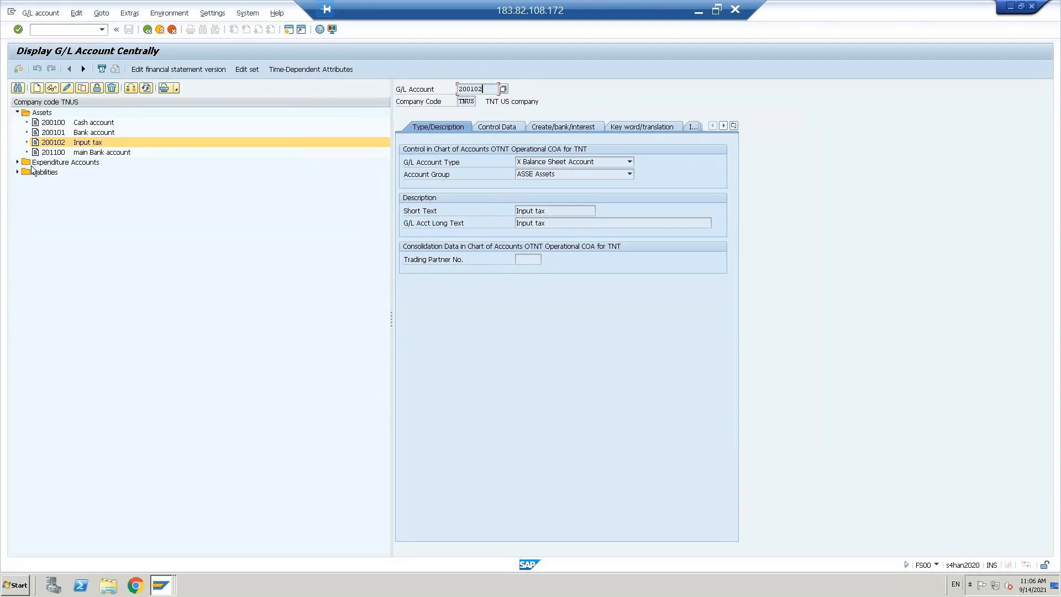
{"action": "left_click", "coordinate": [16, 172]}
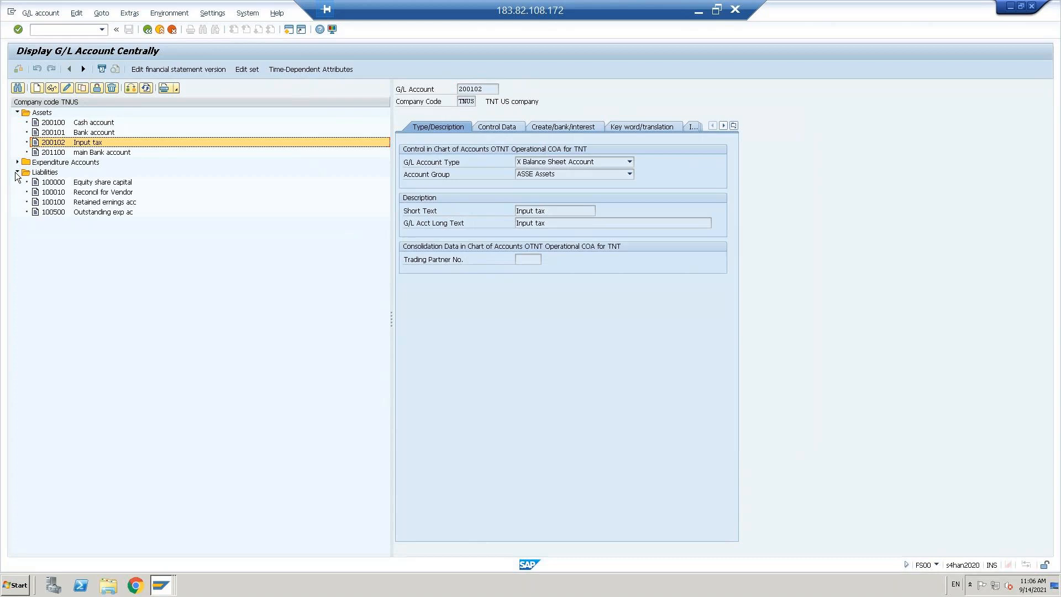
{"action": "left_click", "coordinate": [50, 211]}
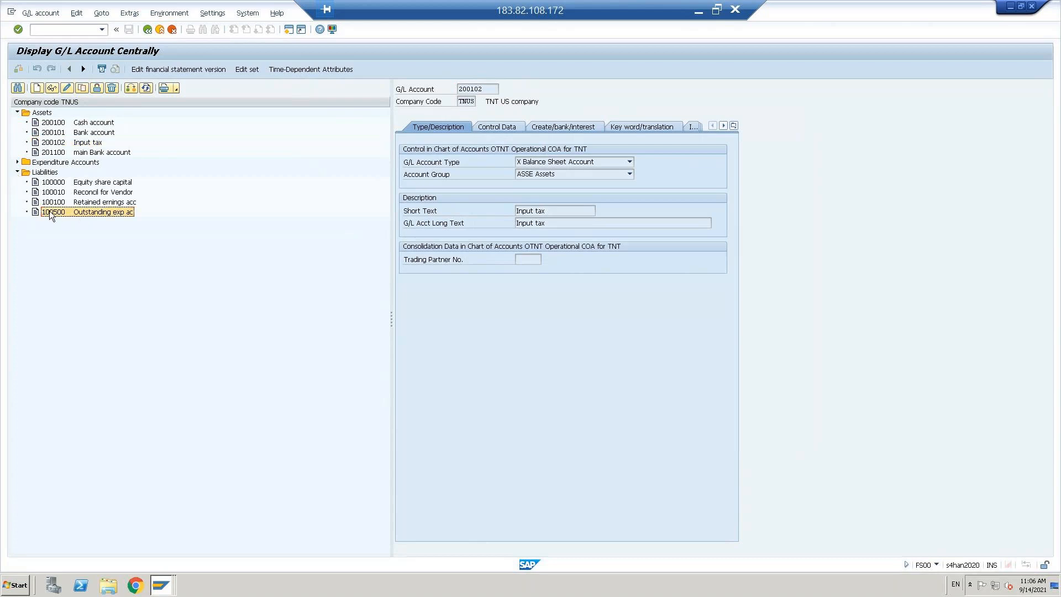
{"action": "left_click", "coordinate": [80, 88]}
{"action": "left_click_drag", "start_coordinate": [138, 136], "coordinate": [290, 211]}
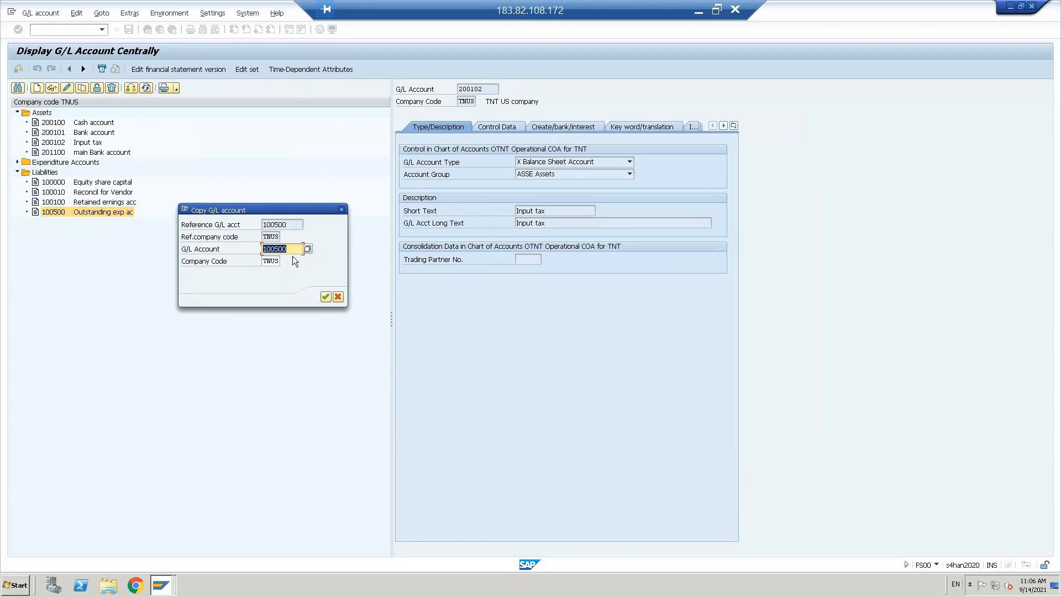
{"action": "key", "text": "BackSpace"}
{"action": "type", "text": "1"}
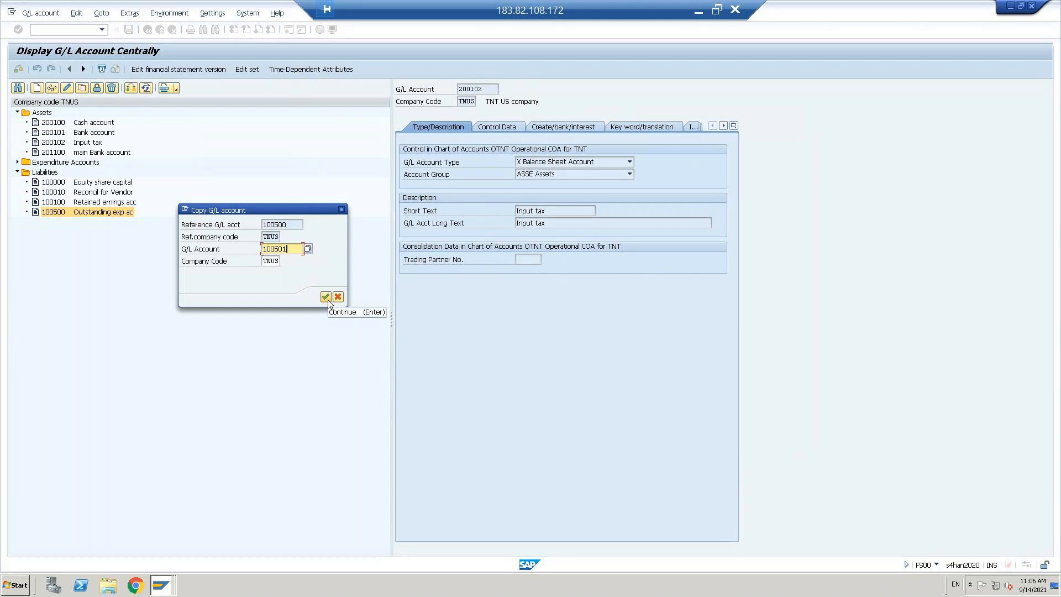
{"action": "left_click", "coordinate": [326, 298]}
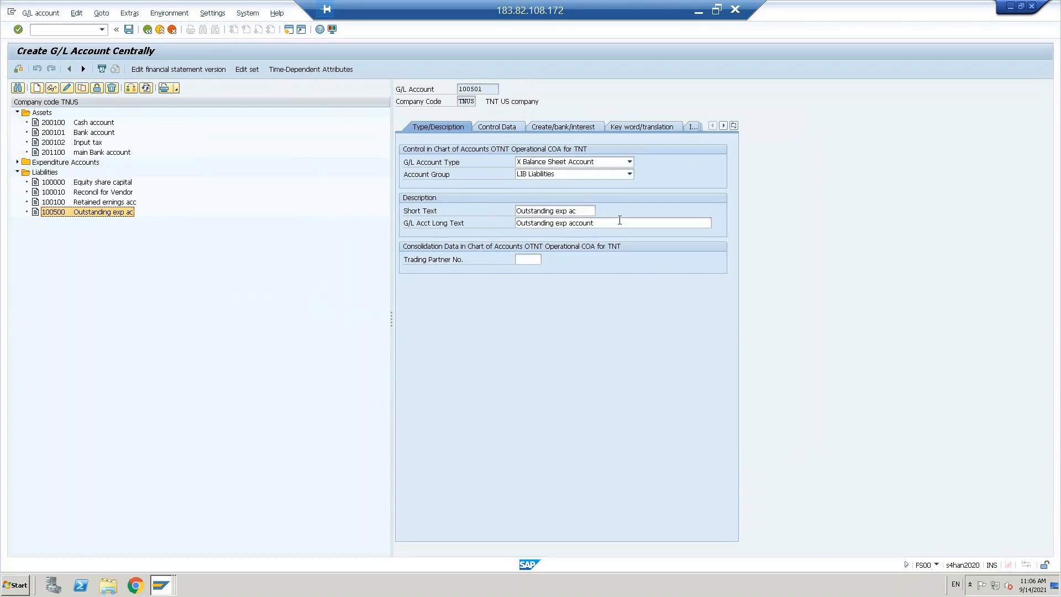
Step: Rename the short and long text of account 100501 to 'Output tax acc'
{"action": "left_click", "coordinate": [585, 212]}
{"action": "key", "text": "shift+Home"}
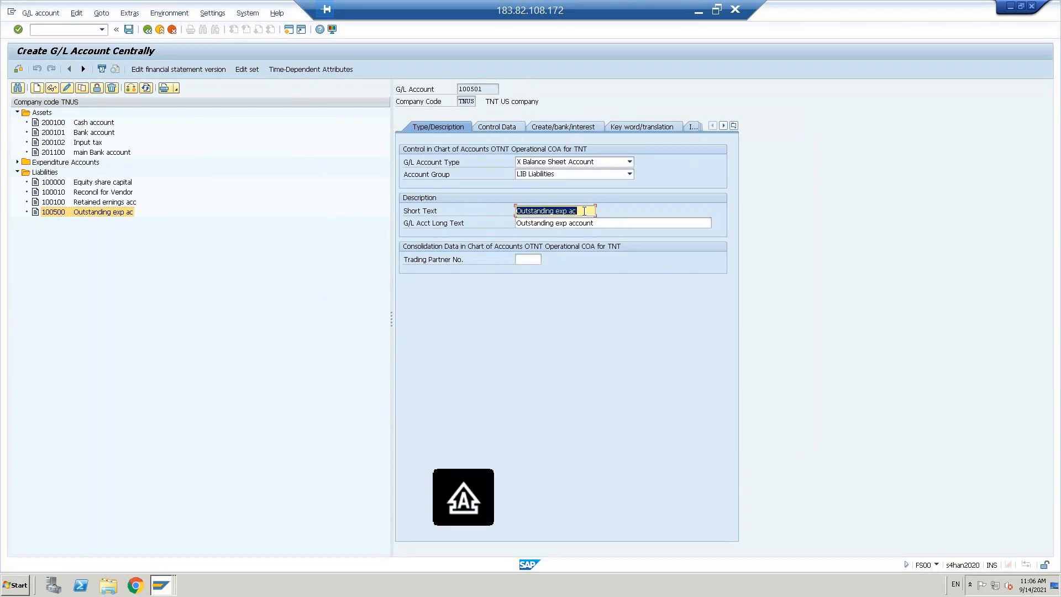
{"action": "type", "text": "O"}
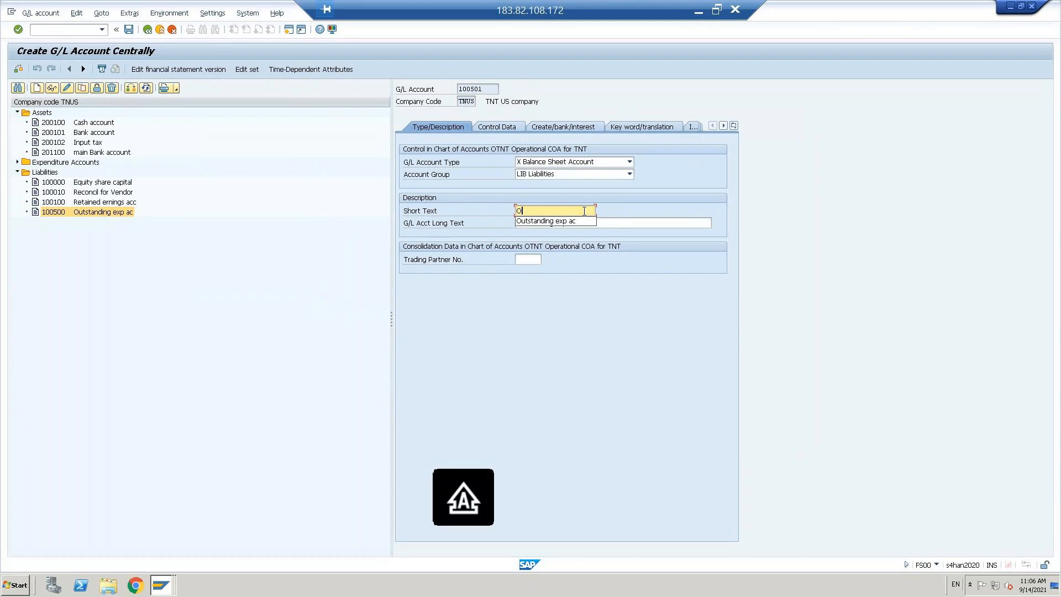
{"action": "type", "text": "utput tax acc"}
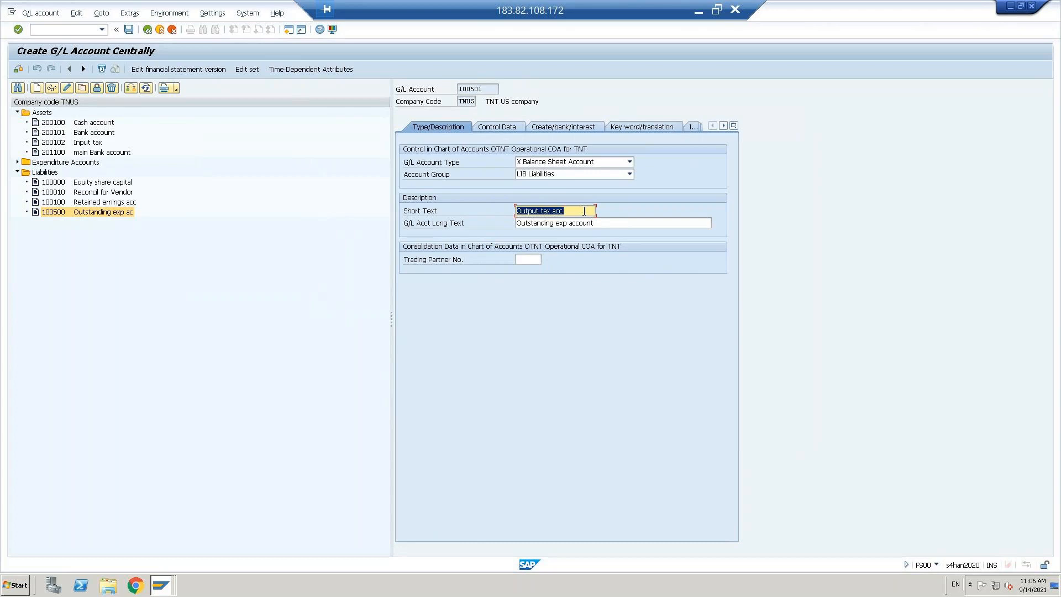
{"action": "key", "text": "Down"}
{"action": "key", "text": "ctrl+a"}
{"action": "type", "text": "Output tax acc"}
{"action": "key", "text": "Return"}
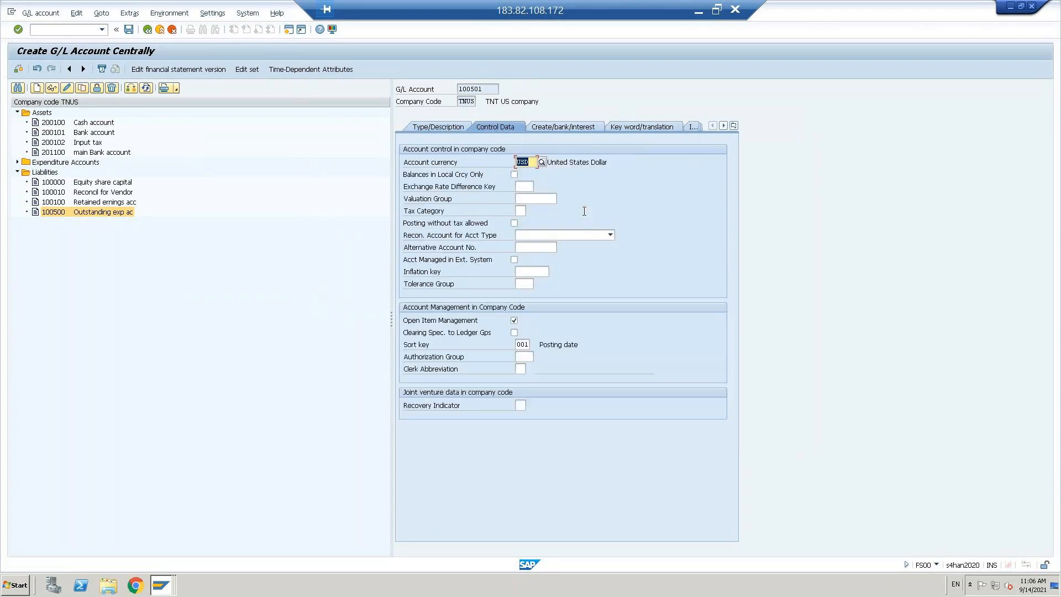
Step: Turn off open item management and set tax category '+' (only output tax allowed)
{"action": "left_click", "coordinate": [515, 320]}
{"action": "left_click", "coordinate": [520, 211]}
{"action": "key", "text": "F4"}
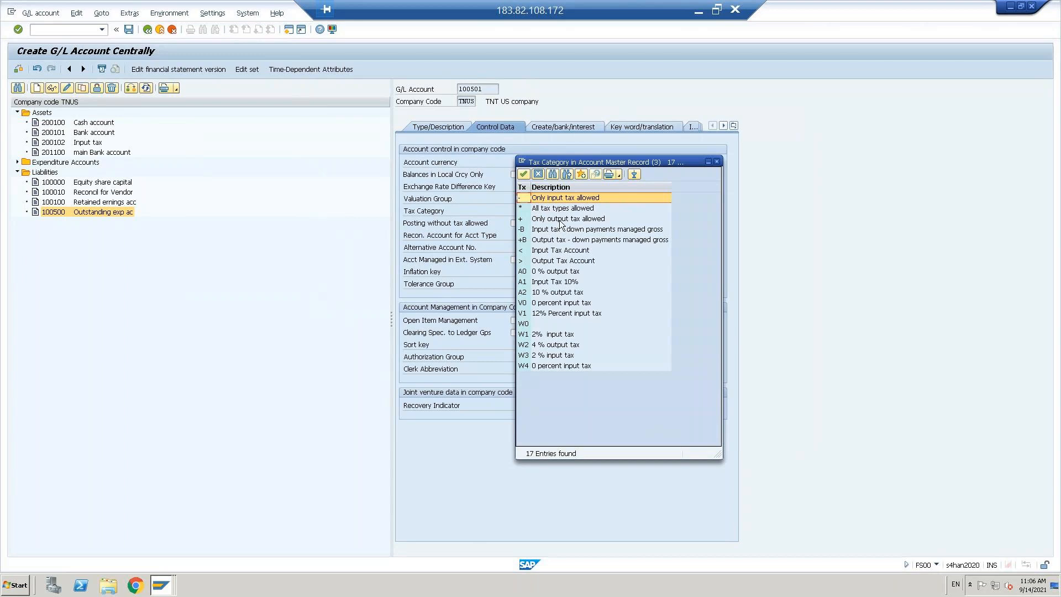
{"action": "left_click", "coordinate": [559, 219]}
{"action": "double_click", "coordinate": [560, 220]}
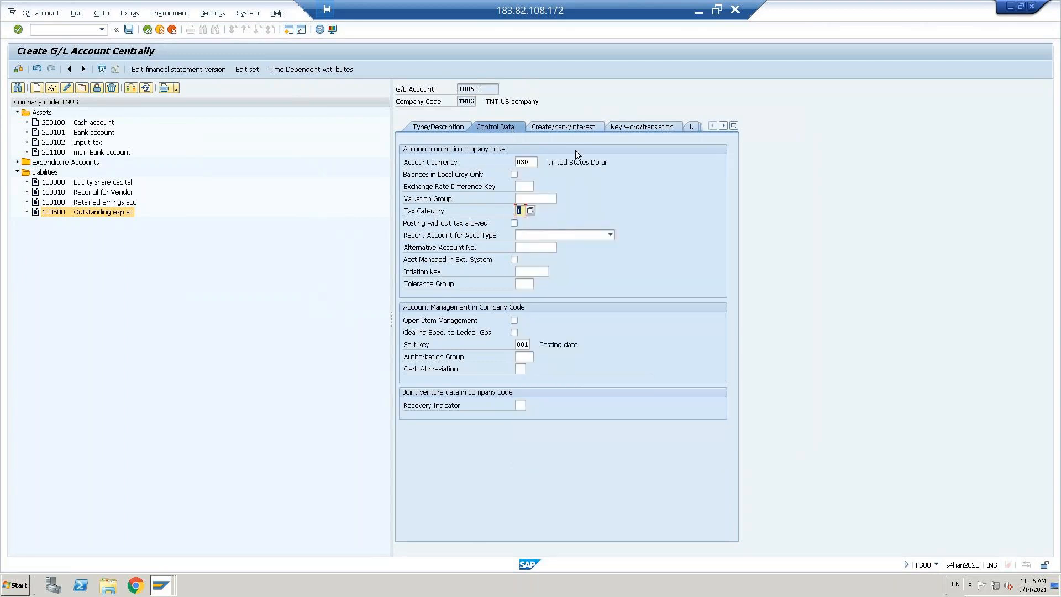
{"action": "key", "text": "Return"}
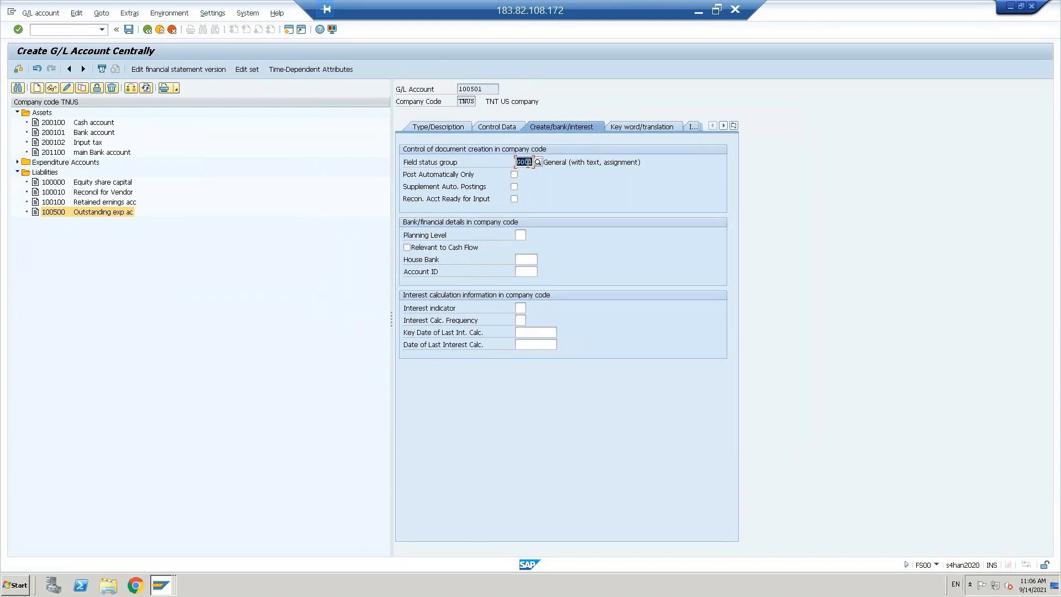
Step: Set field status group G041 and save the account, accepting the warnings
{"action": "type", "text": "G"}
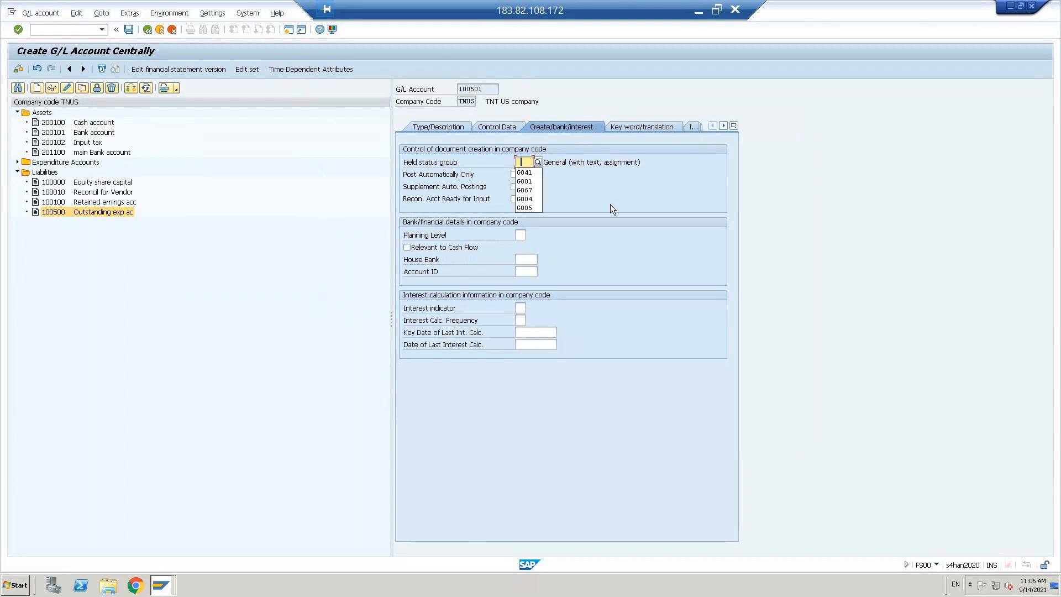
{"action": "key", "text": "Down"}
{"action": "key", "text": "Return"}
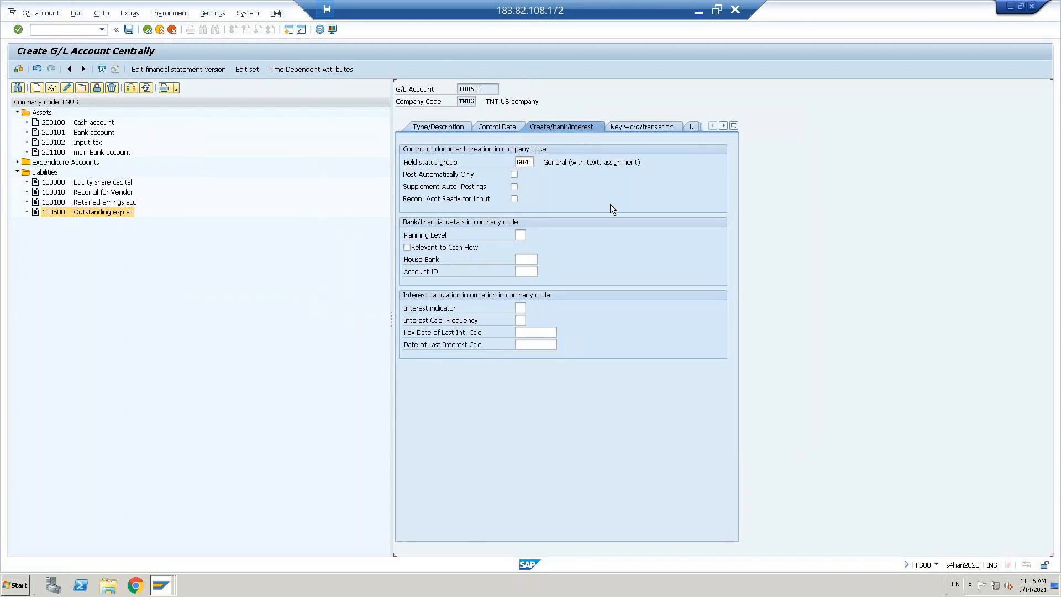
{"action": "key", "text": "Return"}
{"action": "key", "text": "ctrl+s"}
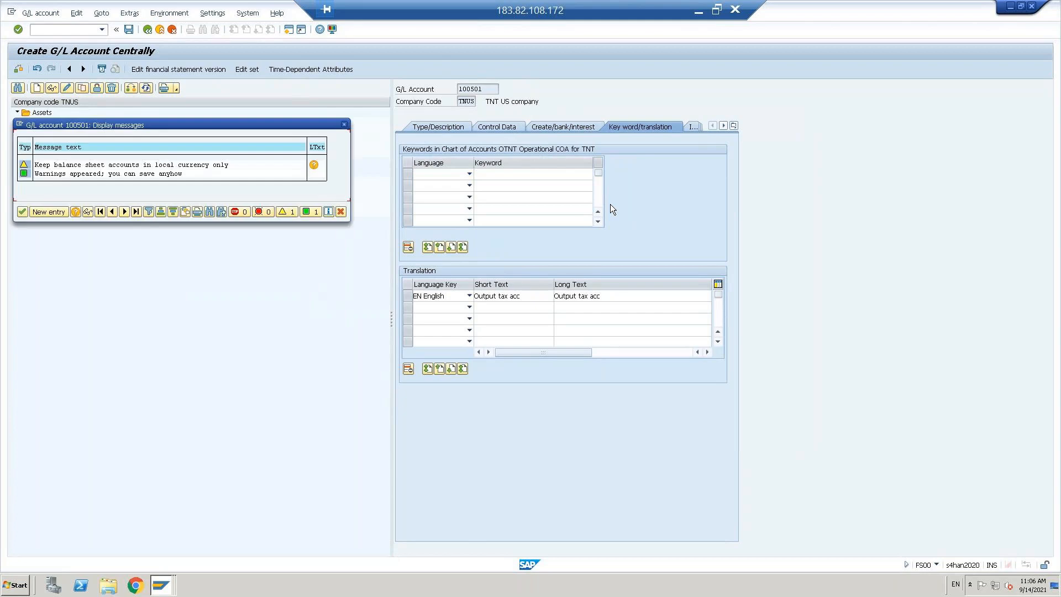
{"action": "left_click", "coordinate": [22, 211]}
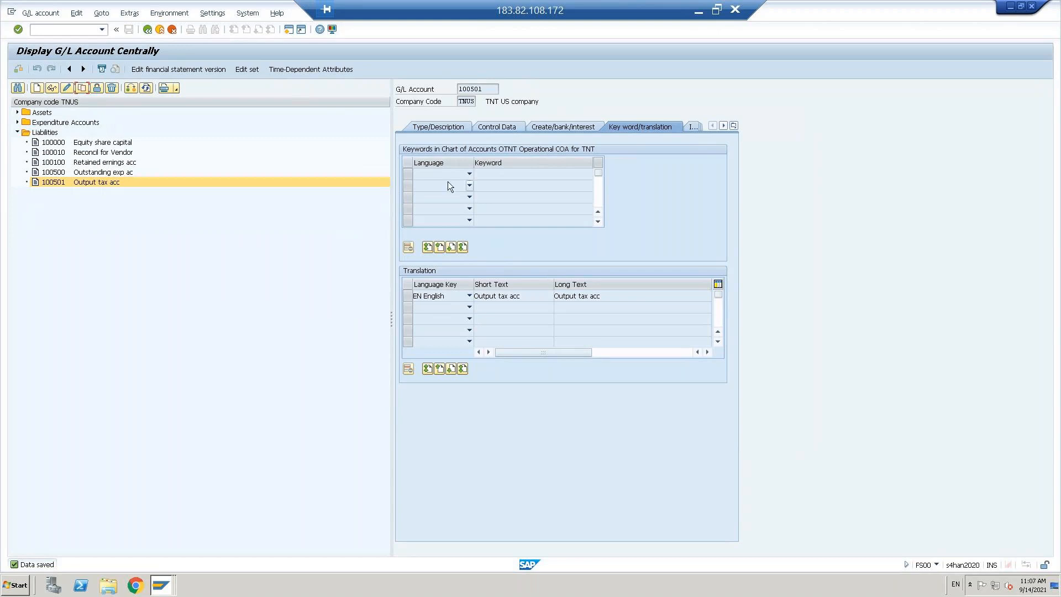
Step: Look up account 200102, then add assignment row 200102 / US / tax code V0
{"action": "key", "text": "alt+Tab"}
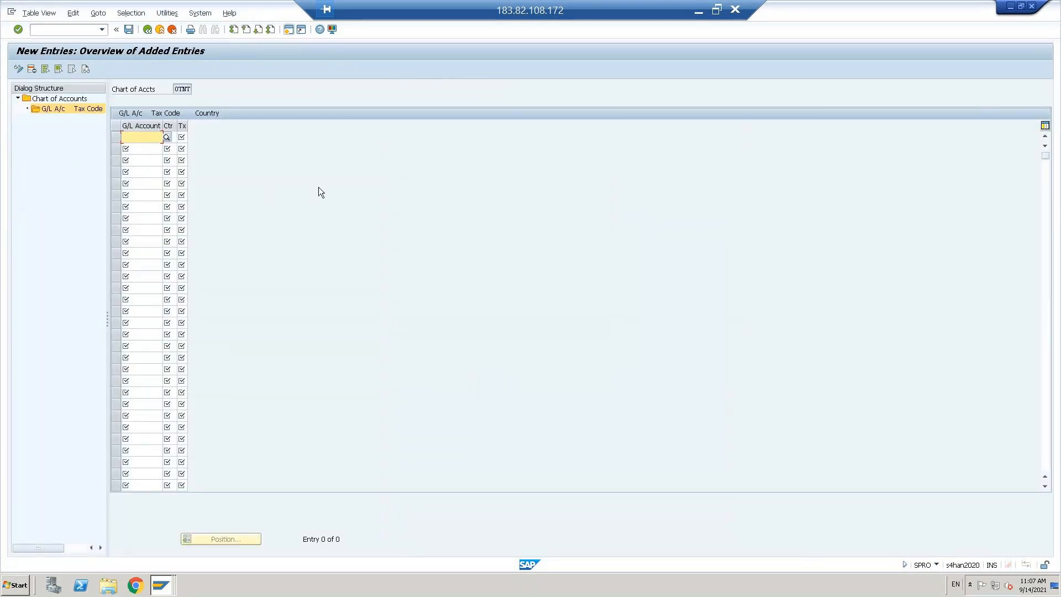
{"action": "key", "text": "alt+Tab"}
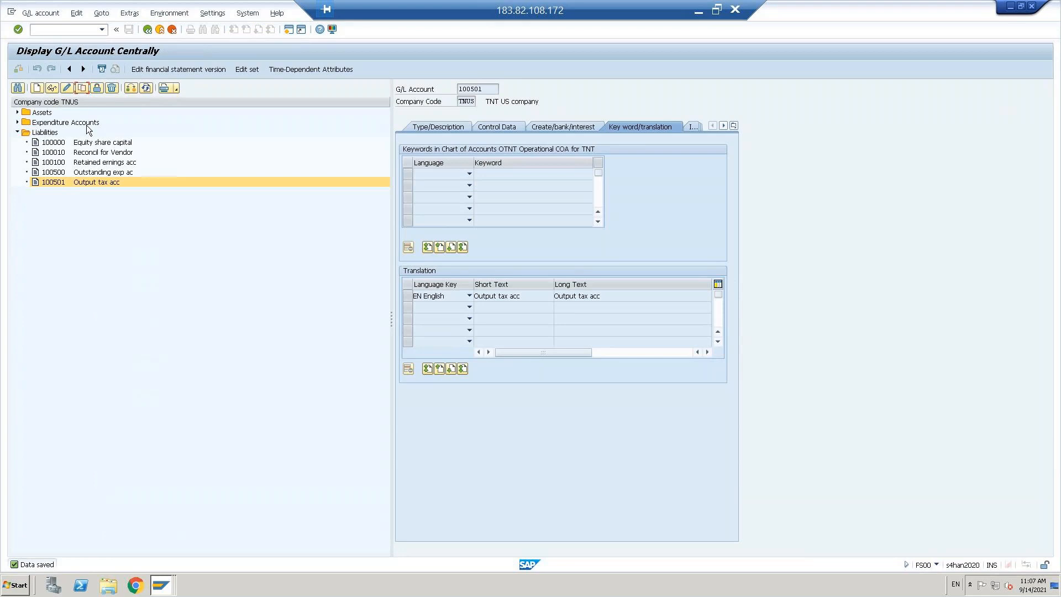
{"action": "left_click", "coordinate": [18, 112]}
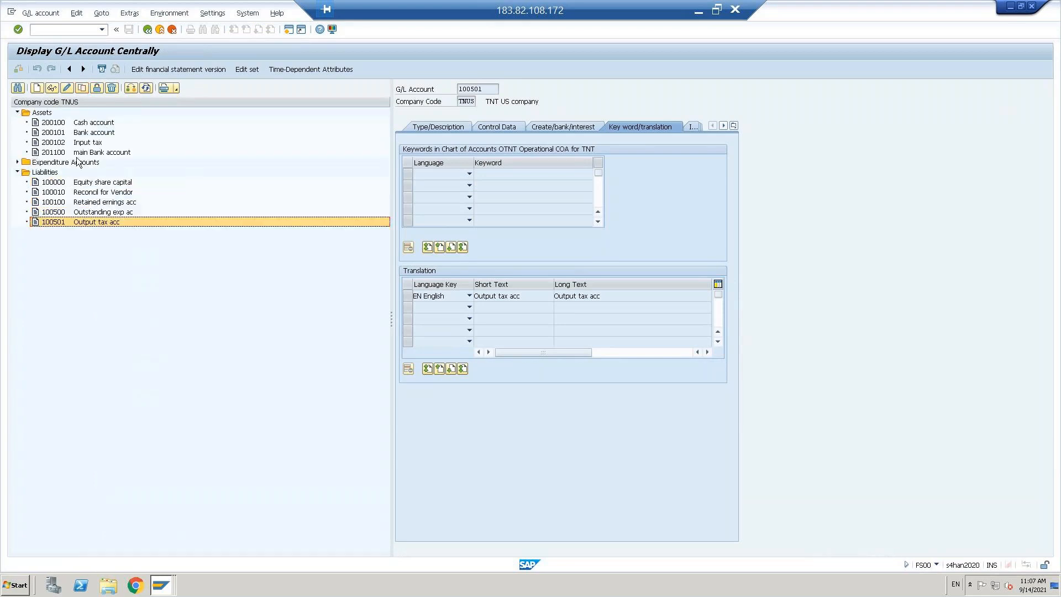
{"action": "left_click", "coordinate": [58, 143]}
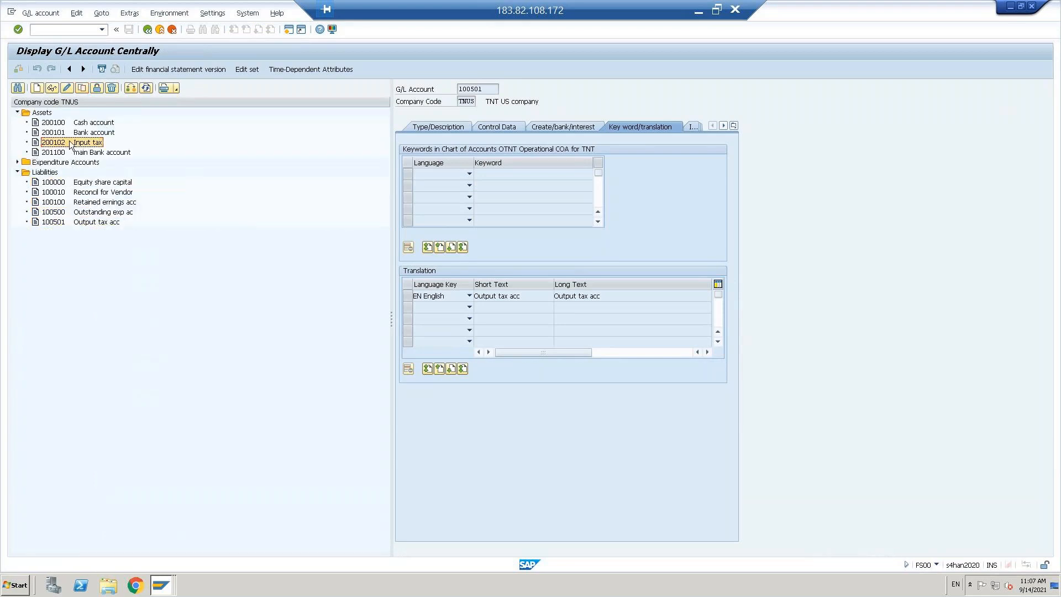
{"action": "key", "text": "alt+Tab"}
{"action": "type", "text": "200102"}
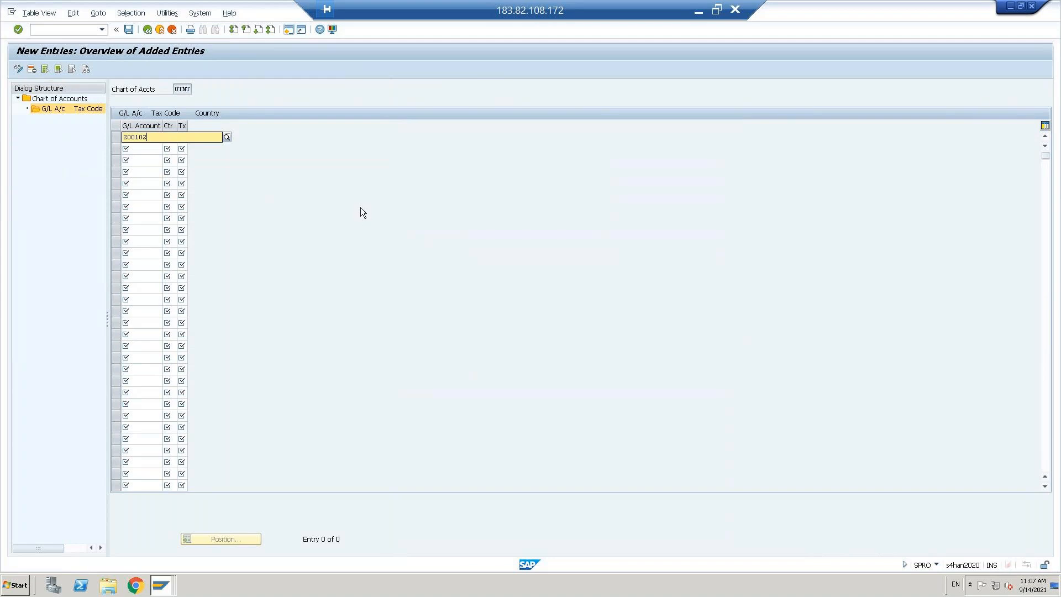
{"action": "key", "text": "Tab"}
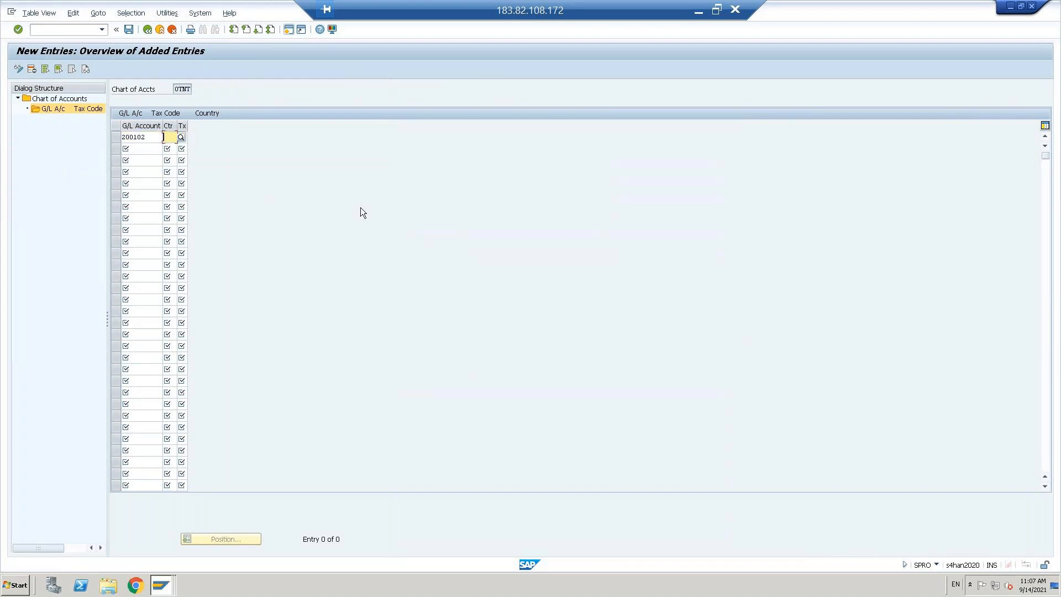
{"action": "type", "text": "us"}
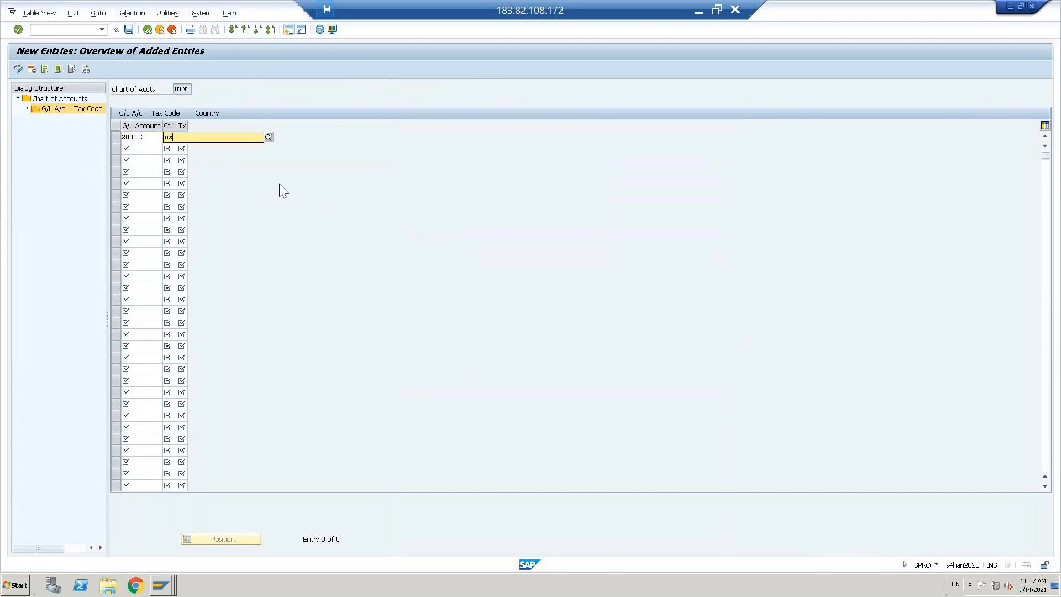
{"action": "key", "text": "Tab"}
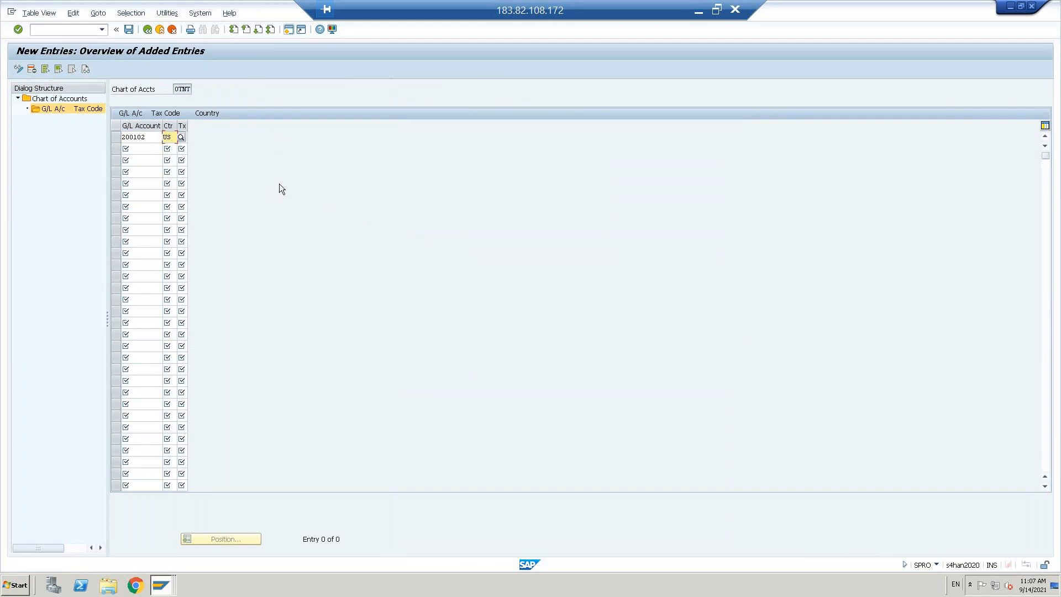
{"action": "key", "text": "F4"}
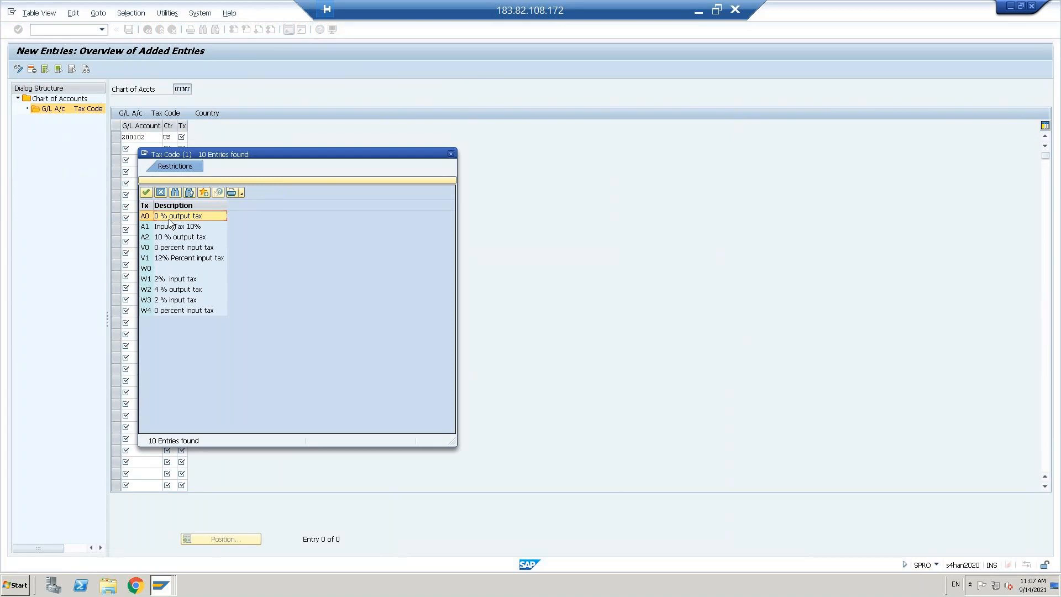
{"action": "left_click", "coordinate": [170, 255]}
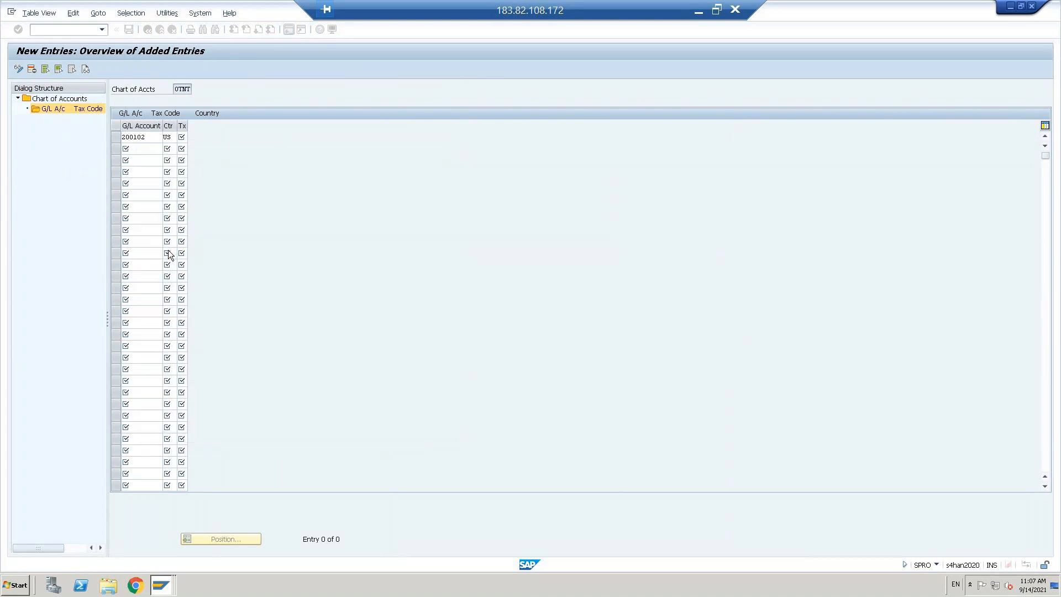
{"action": "left_click", "coordinate": [148, 137]}
{"action": "key", "text": "Return"}
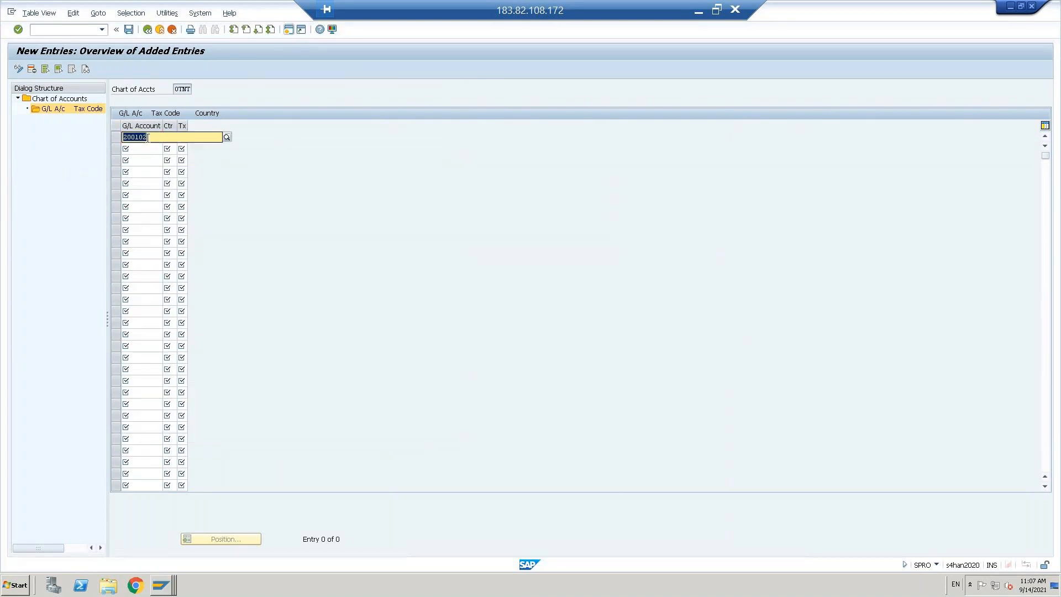
Step: Add a second assignment row 200102 / US / V1
{"action": "type", "text": "200102"}
{"action": "key", "text": "Tab"}
{"action": "type", "text": "us"}
{"action": "key", "text": "Tab"}
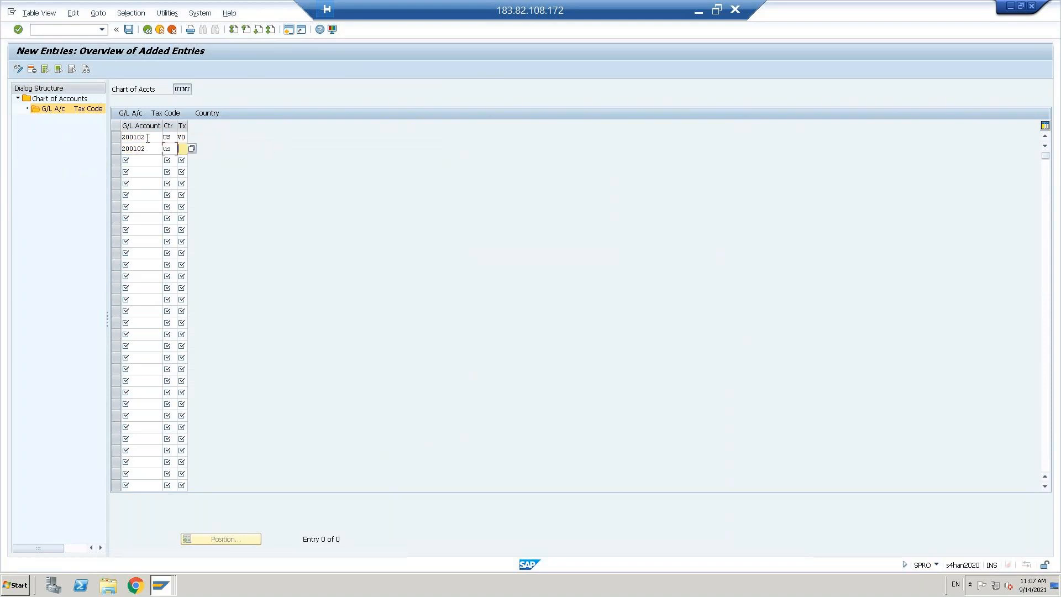
{"action": "type", "text": "V1"}
{"action": "left_click", "coordinate": [143, 162]}
{"action": "key", "text": "Return"}
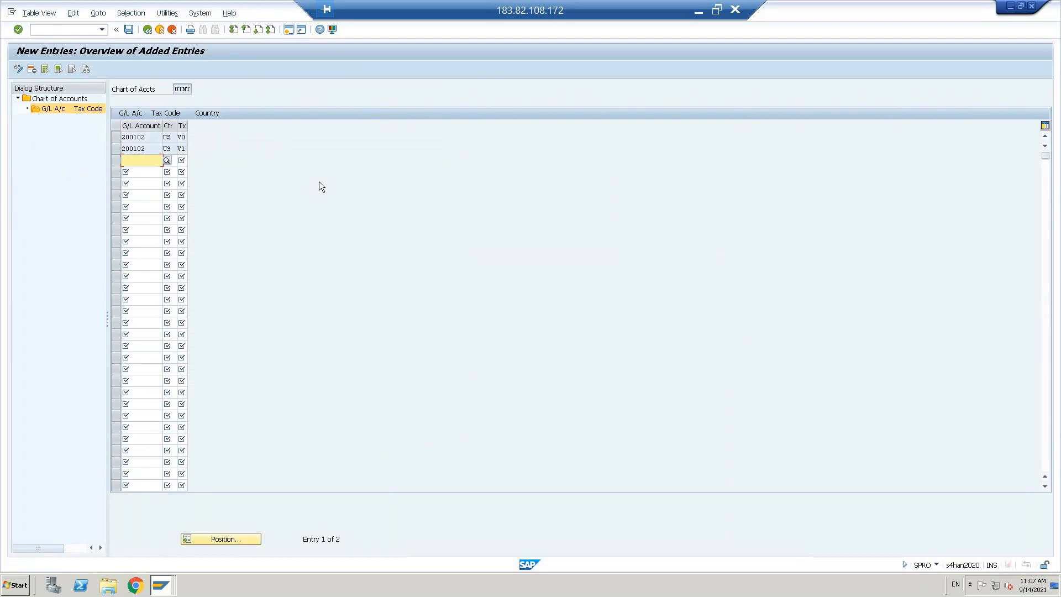
Step: Check account 100501, then add assignment row 100501 / US / A0
{"action": "key", "text": "alt+Tab"}
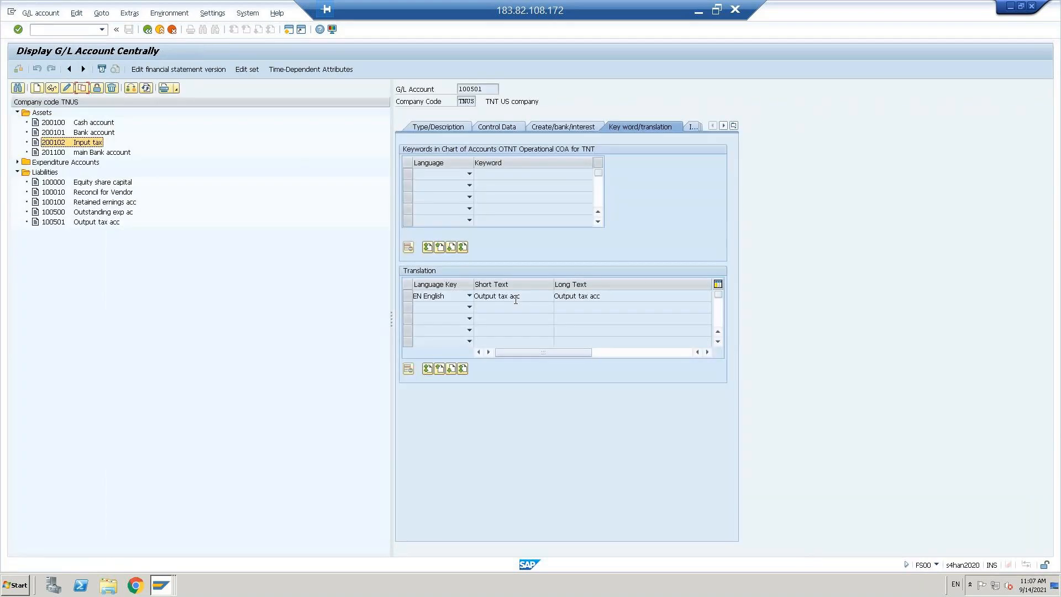
{"action": "left_click", "coordinate": [59, 221]}
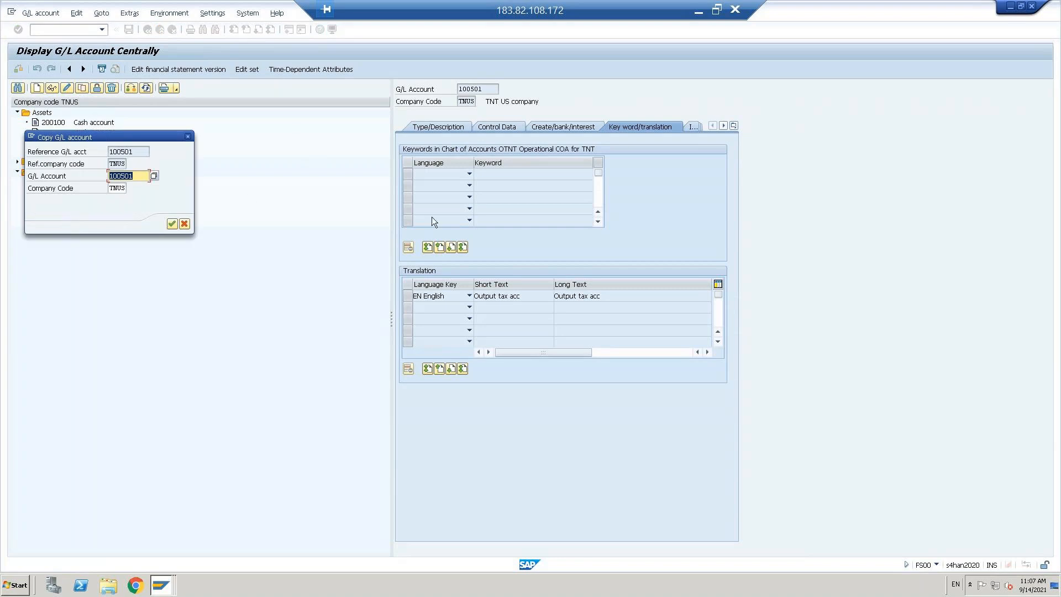
{"action": "left_click", "coordinate": [185, 224]}
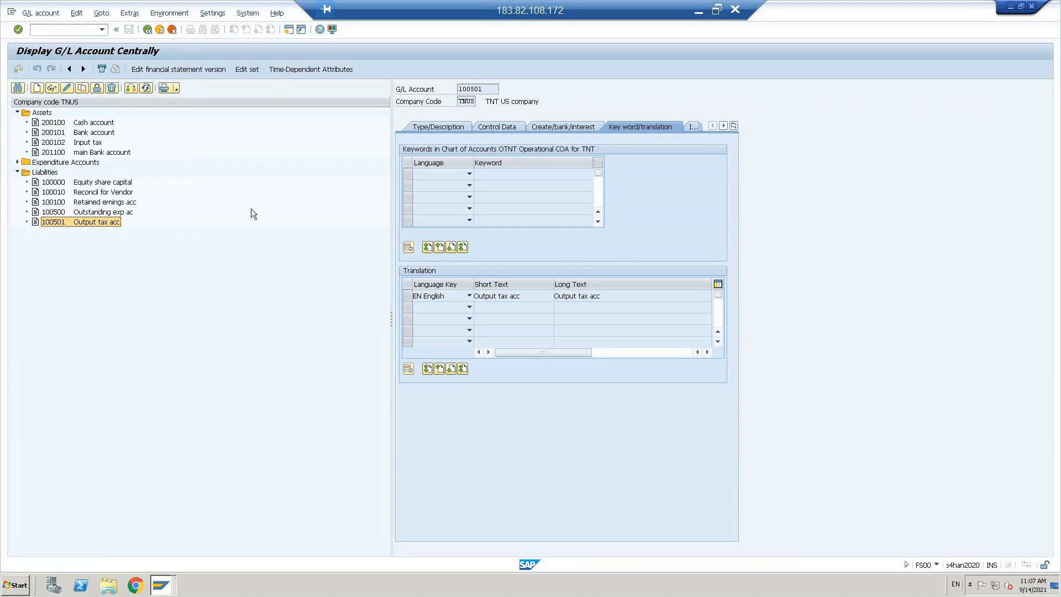
{"action": "key", "text": "alt+Tab"}
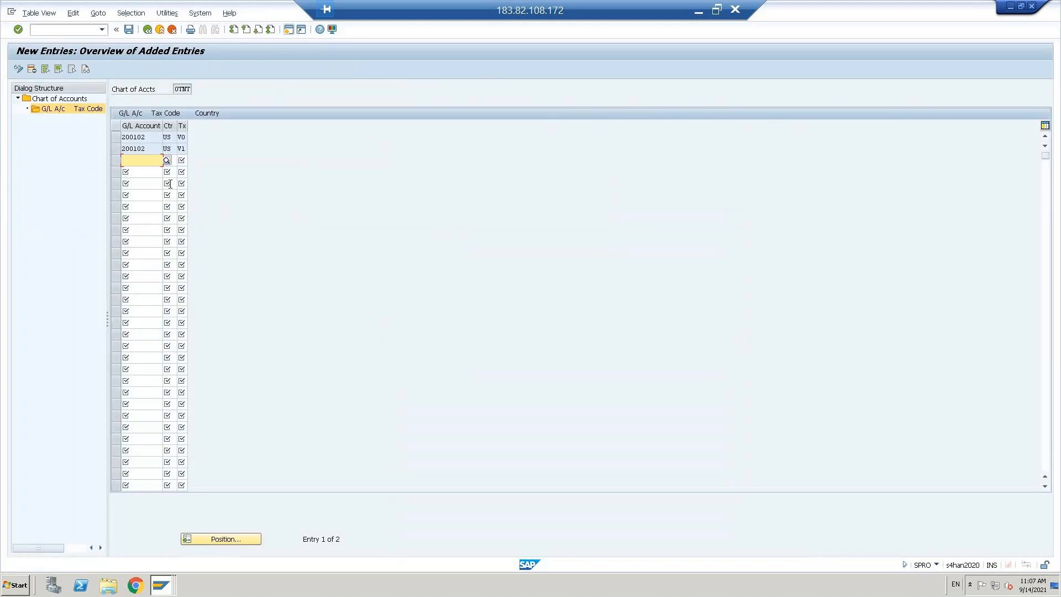
{"action": "type", "text": "100501"}
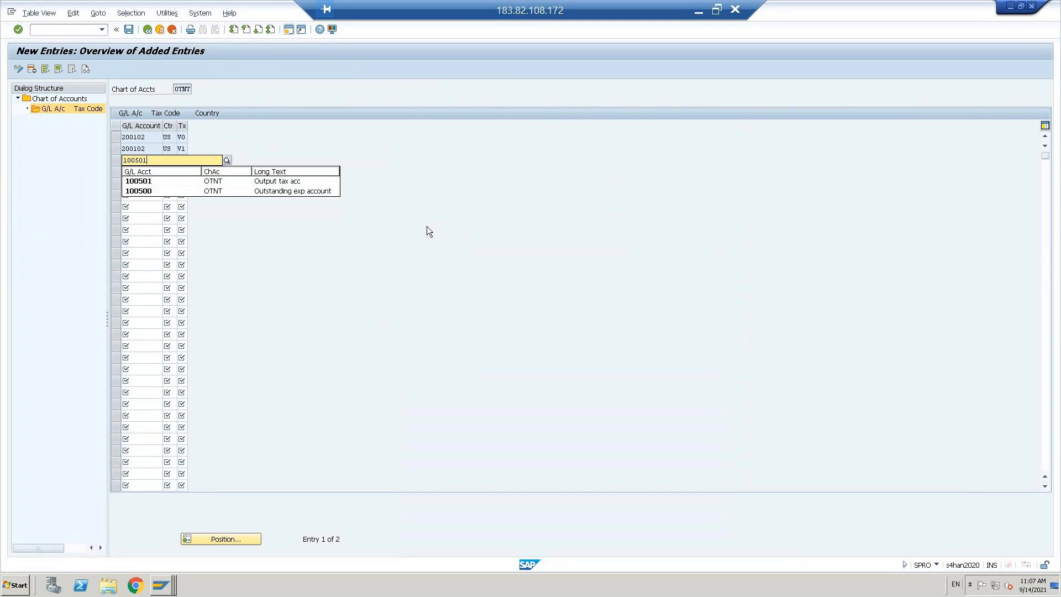
{"action": "key", "text": "Down"}
{"action": "key", "text": "Tab"}
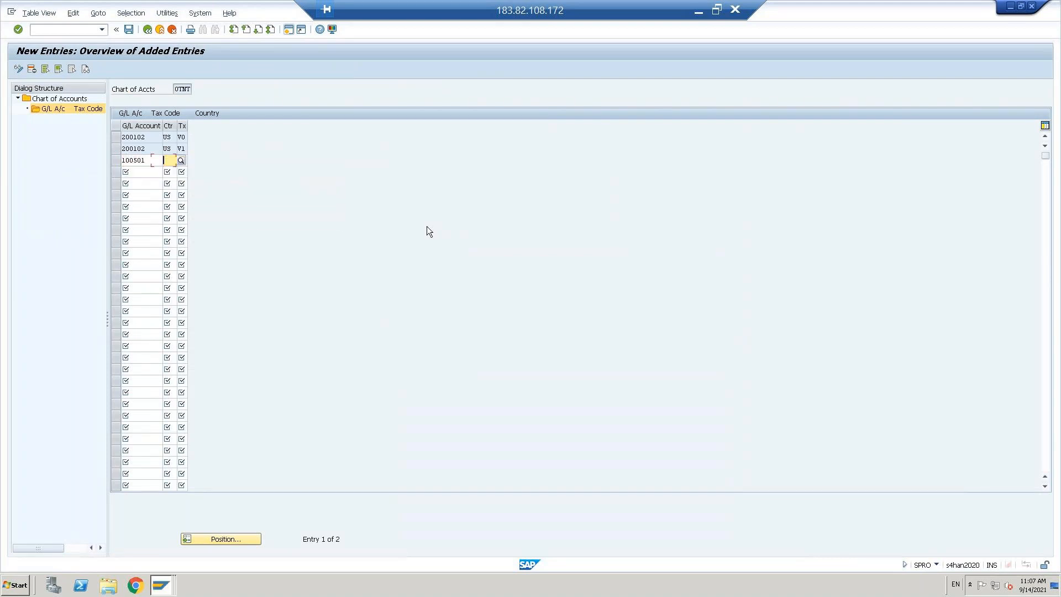
{"action": "type", "text": "us"}
{"action": "key", "text": "Tab"}
{"action": "type", "text": "0"}
{"action": "key", "text": "Tab"}
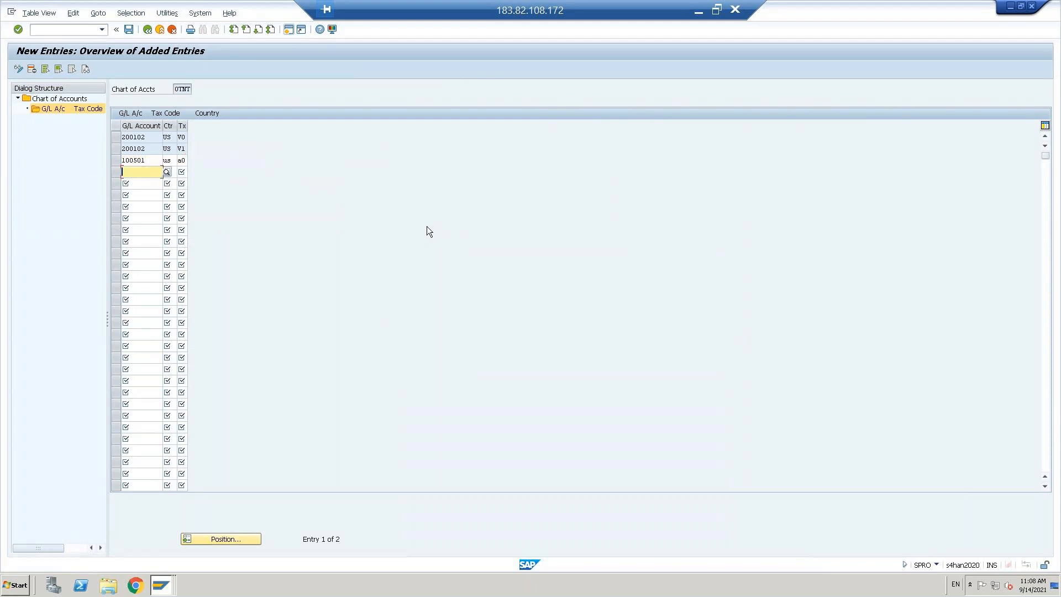
Step: Add row 100501 / US / A2, validate all four rows, and save
{"action": "type", "text": "100"}
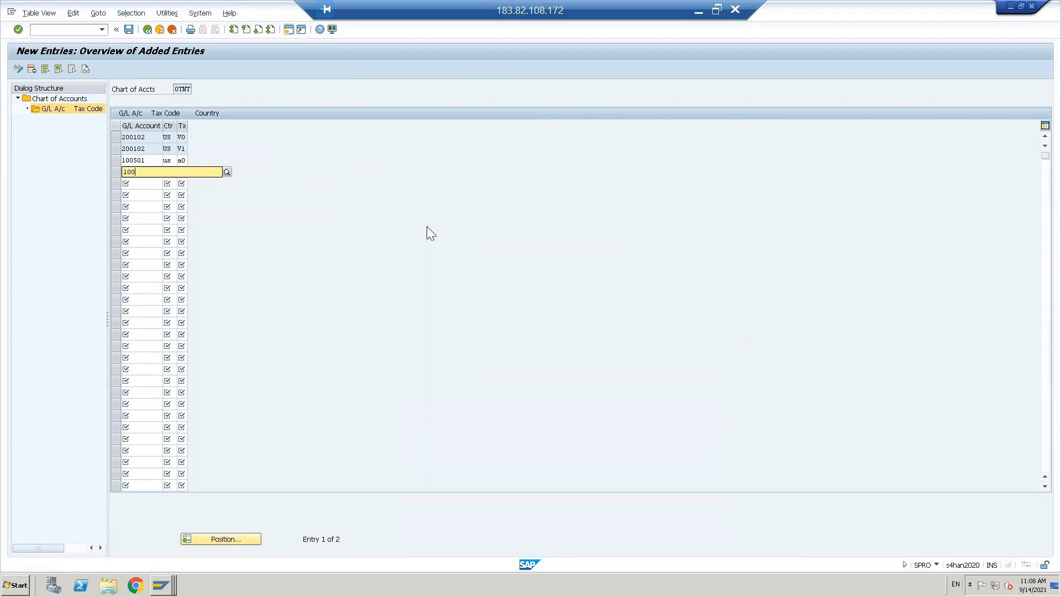
{"action": "type", "text": "50"}
{"action": "type", "text": "1"}
{"action": "key", "text": "Tab"}
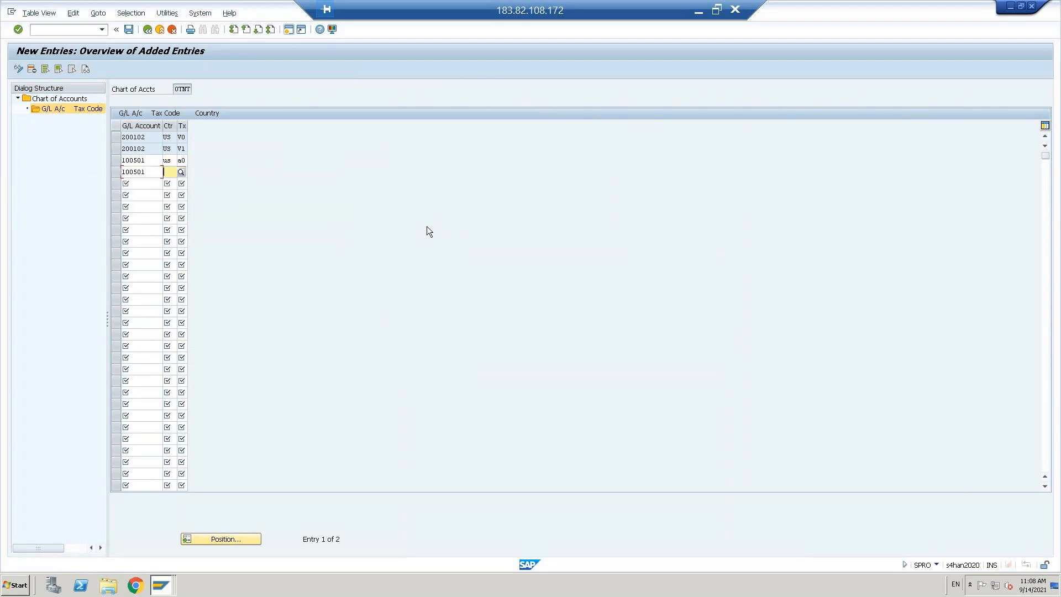
{"action": "type", "text": "us"}
{"action": "key", "text": "Tab"}
{"action": "type", "text": "A2"}
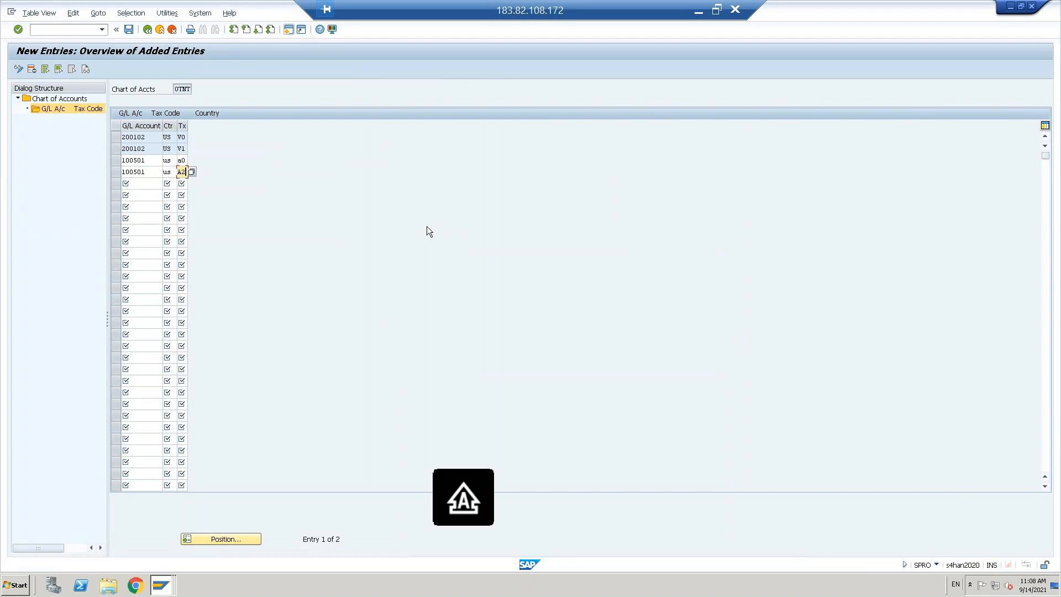
{"action": "key", "text": "Return"}
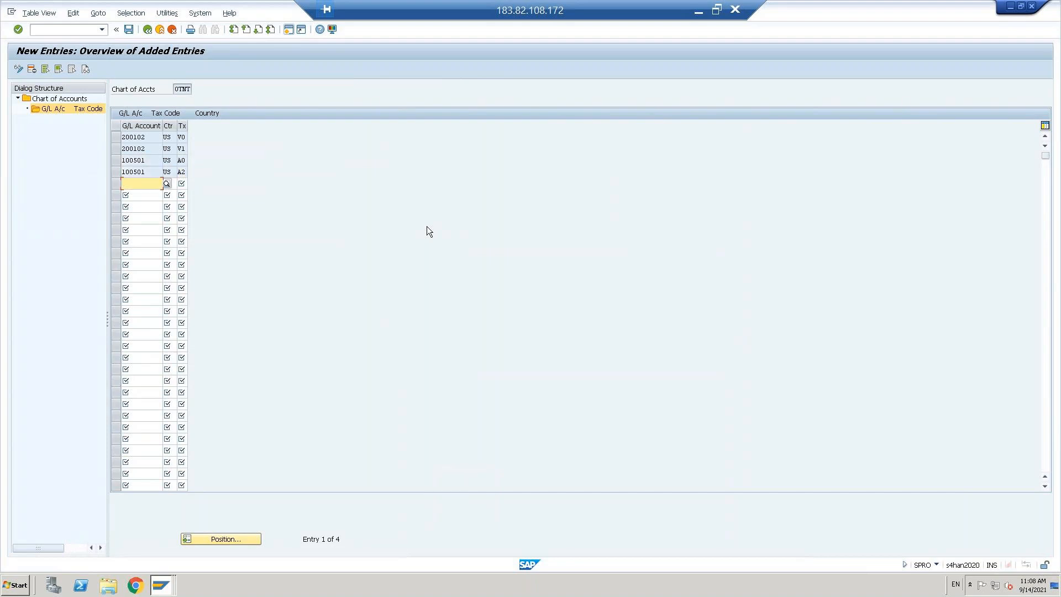
{"action": "key", "text": "ctrl+s"}
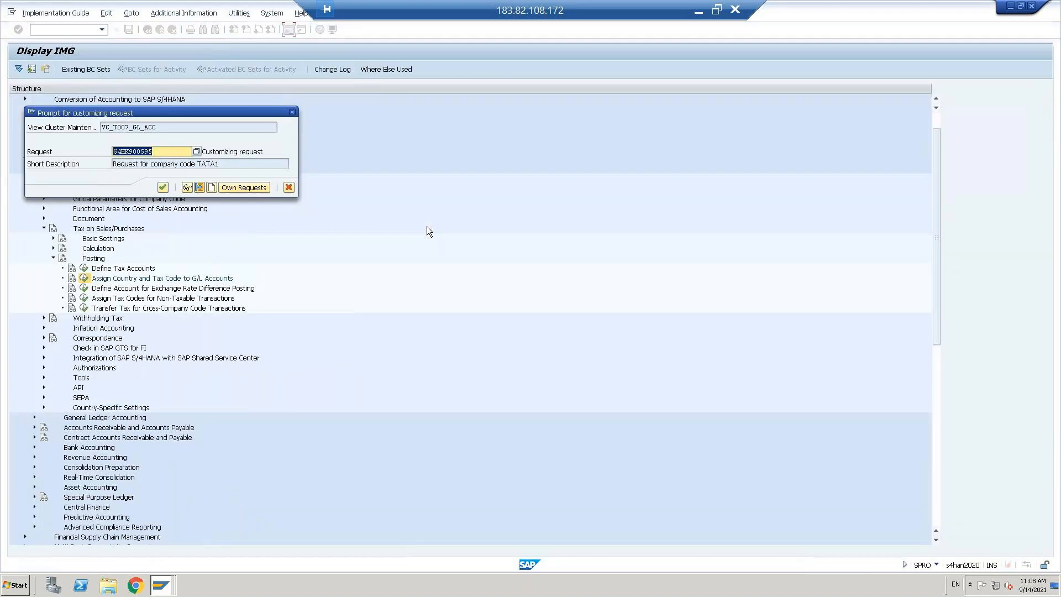
Step: Confirm the customizing request, back out to the IMG tree, collapse Posting, and return to FS00
{"action": "left_click", "coordinate": [162, 188]}
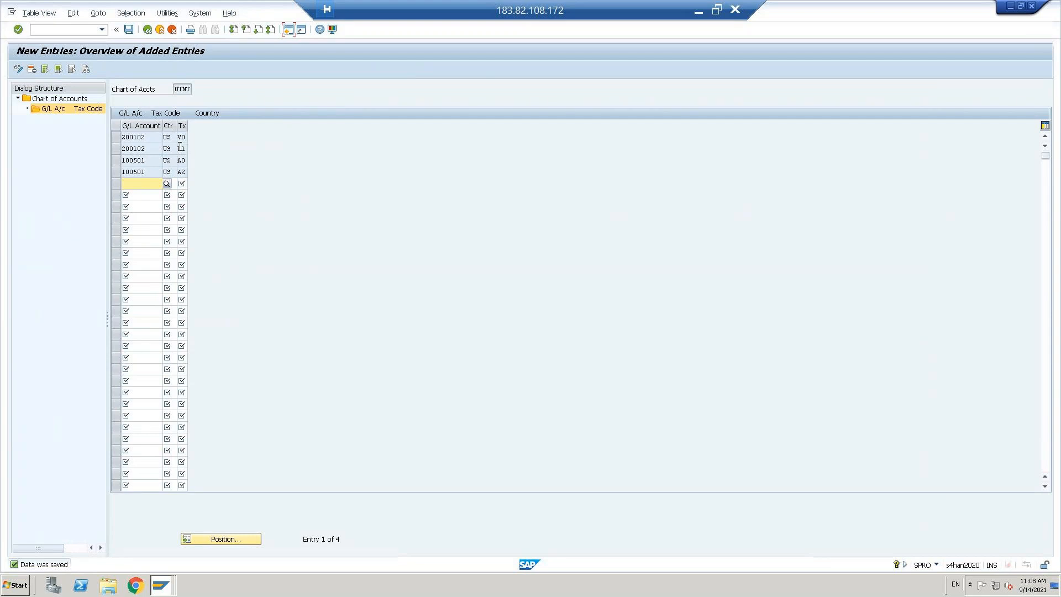
{"action": "left_click", "coordinate": [148, 29]}
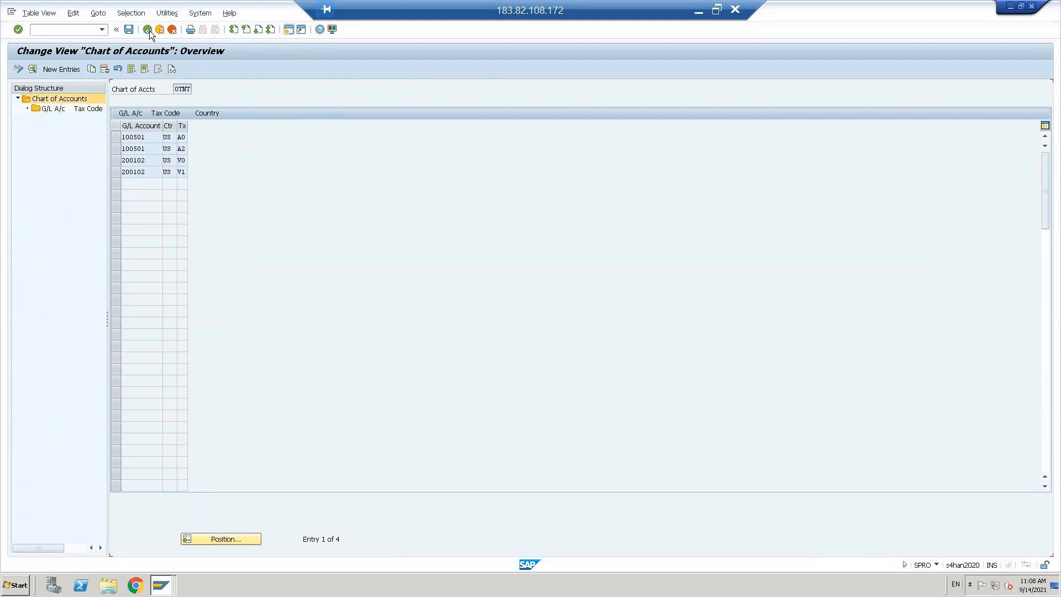
{"action": "left_click", "coordinate": [147, 29]}
{"action": "left_click", "coordinate": [148, 29]}
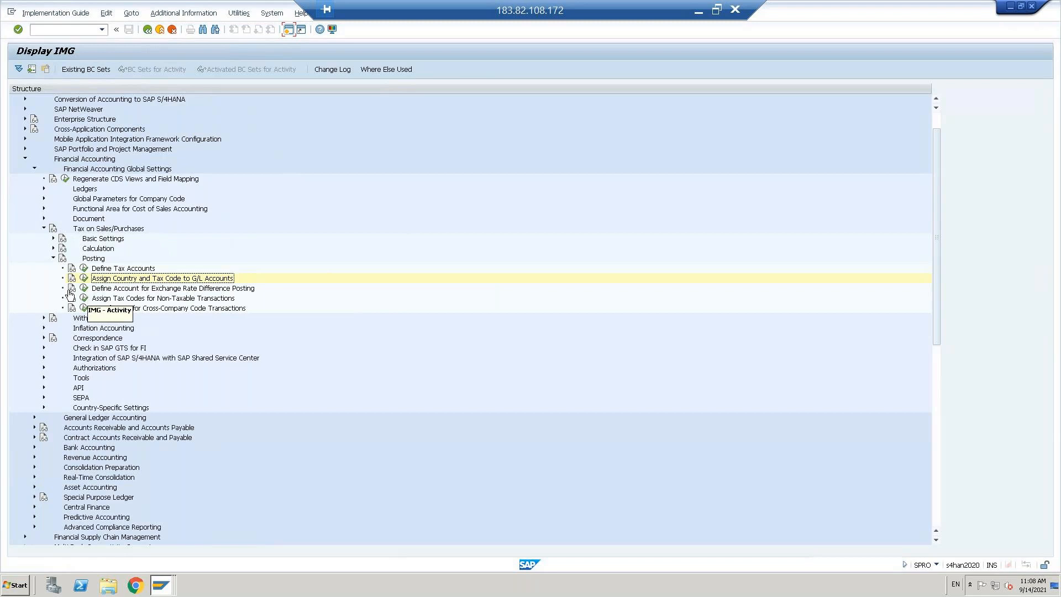
{"action": "left_click", "coordinate": [53, 258]}
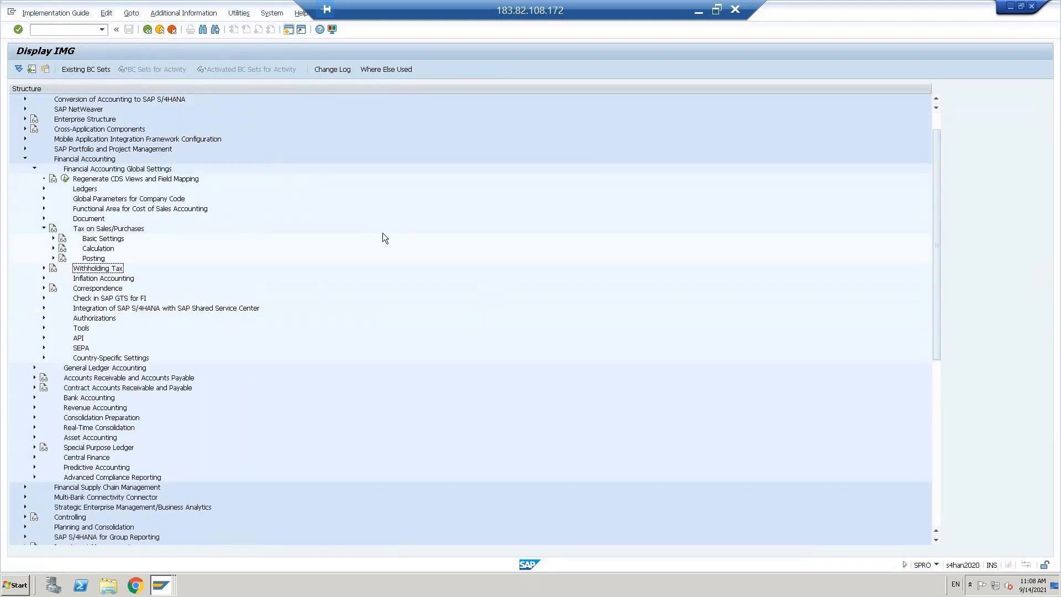
{"action": "key", "text": "alt+Tab"}
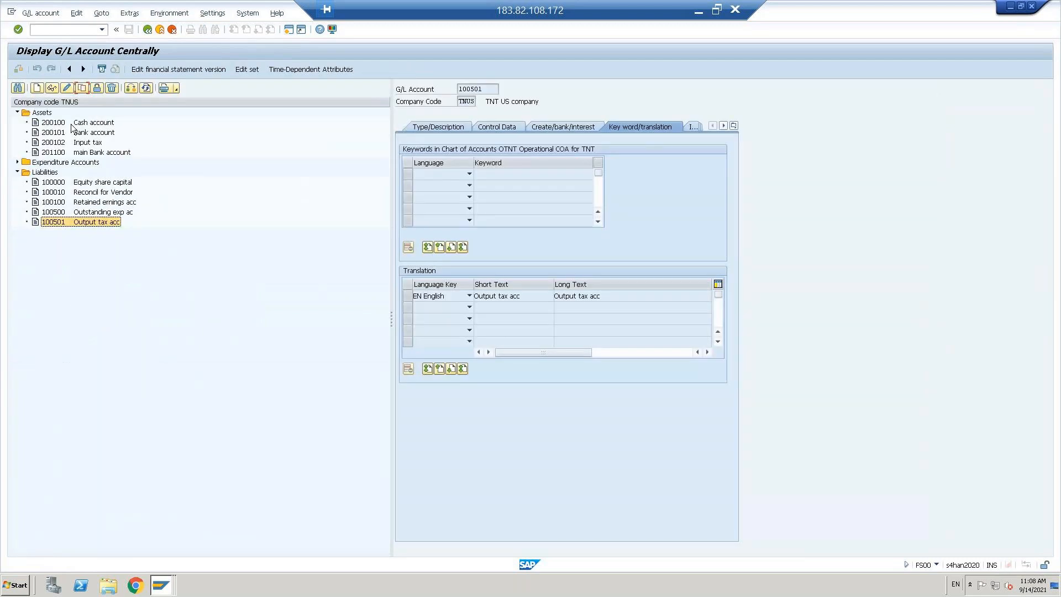
Step: Start creating new G/L account 300001 in FS00
{"action": "left_click", "coordinate": [18, 162]}
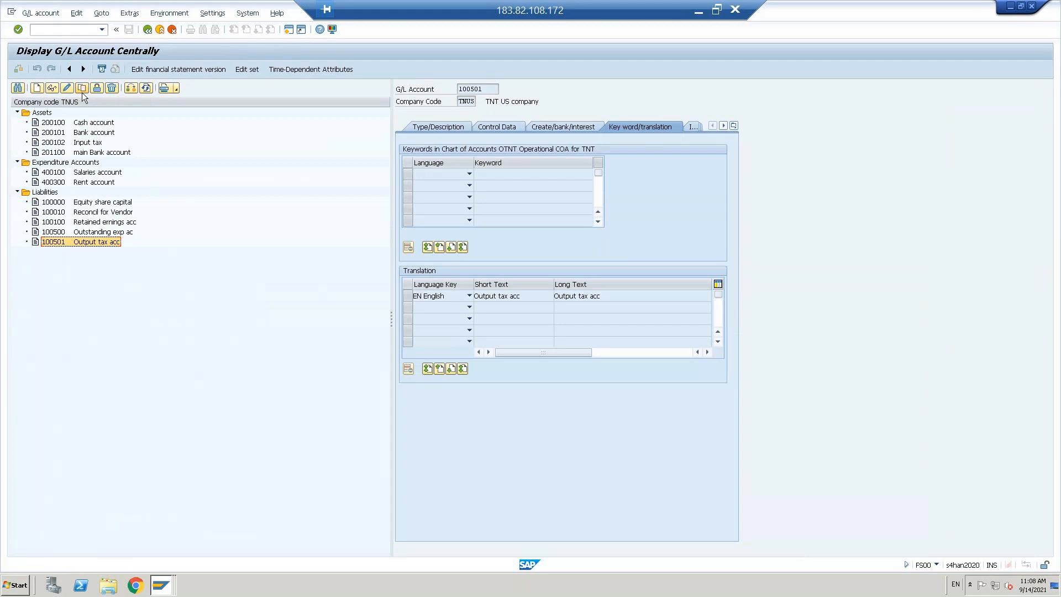
{"action": "left_click", "coordinate": [37, 88]}
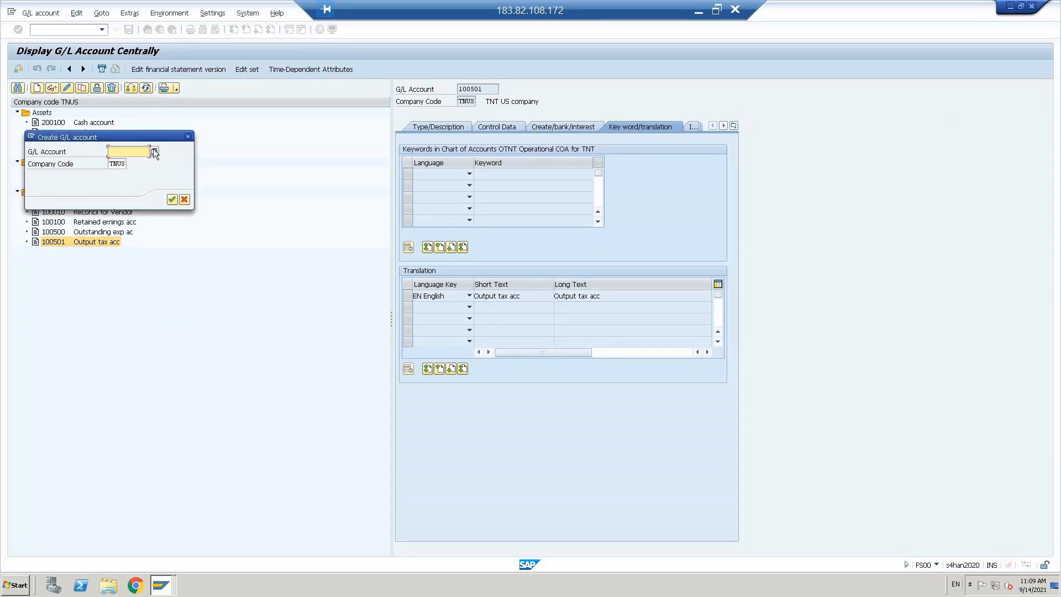
{"action": "left_click_drag", "start_coordinate": [122, 138], "coordinate": [369, 138]}
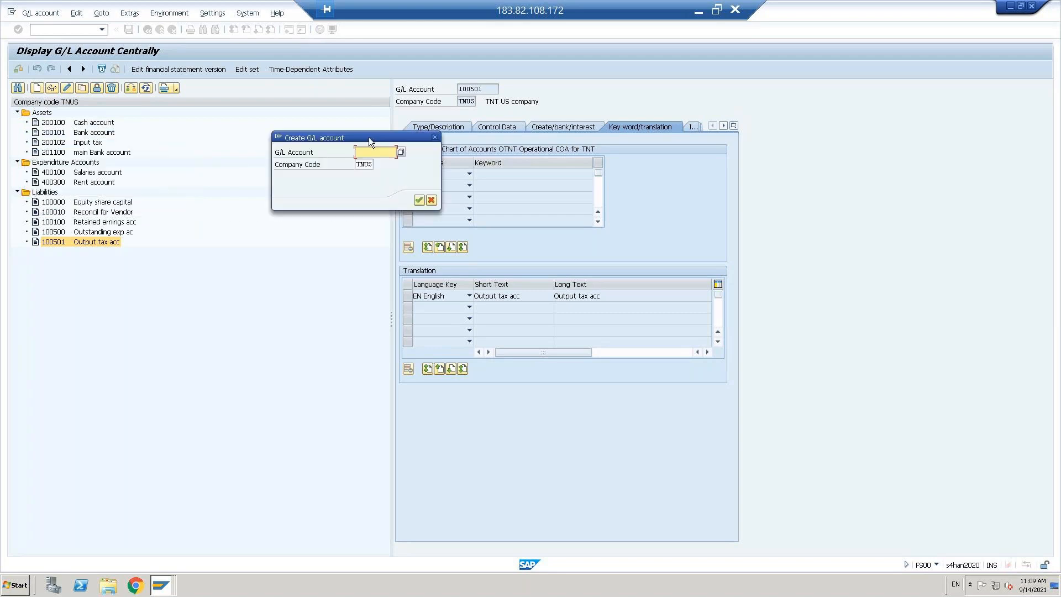
{"action": "type", "text": "300000"}
{"action": "key", "text": "BackSpace"}
{"action": "type", "text": "1"}
{"action": "left_click", "coordinate": [419, 200]}
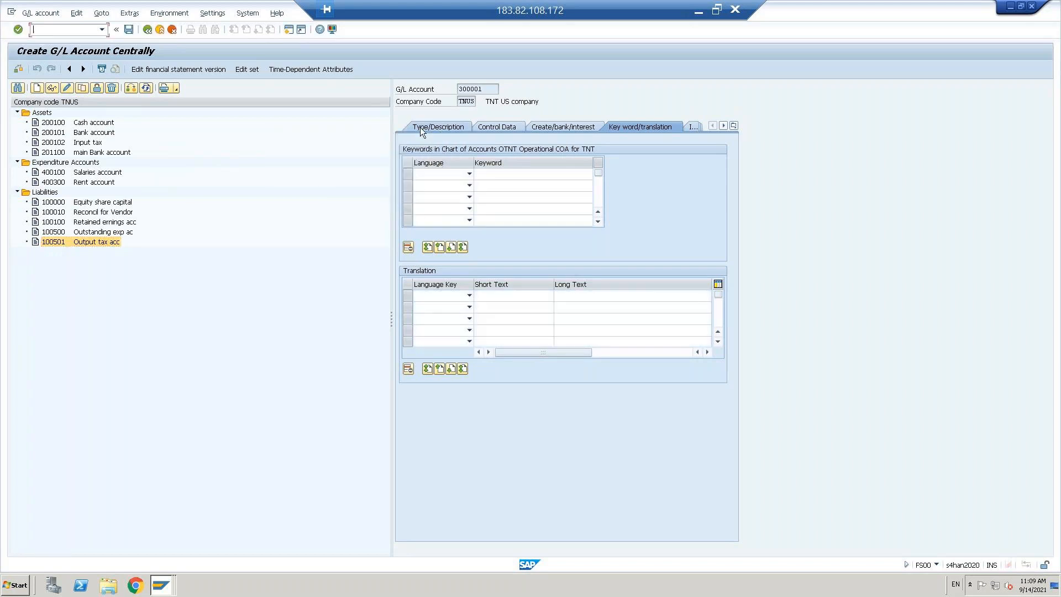
Step: Set account type to primary costs or revenue and choose the income and revenue account group
{"action": "left_click", "coordinate": [420, 127]}
{"action": "left_click", "coordinate": [630, 161]}
{"action": "left_click", "coordinate": [571, 189]}
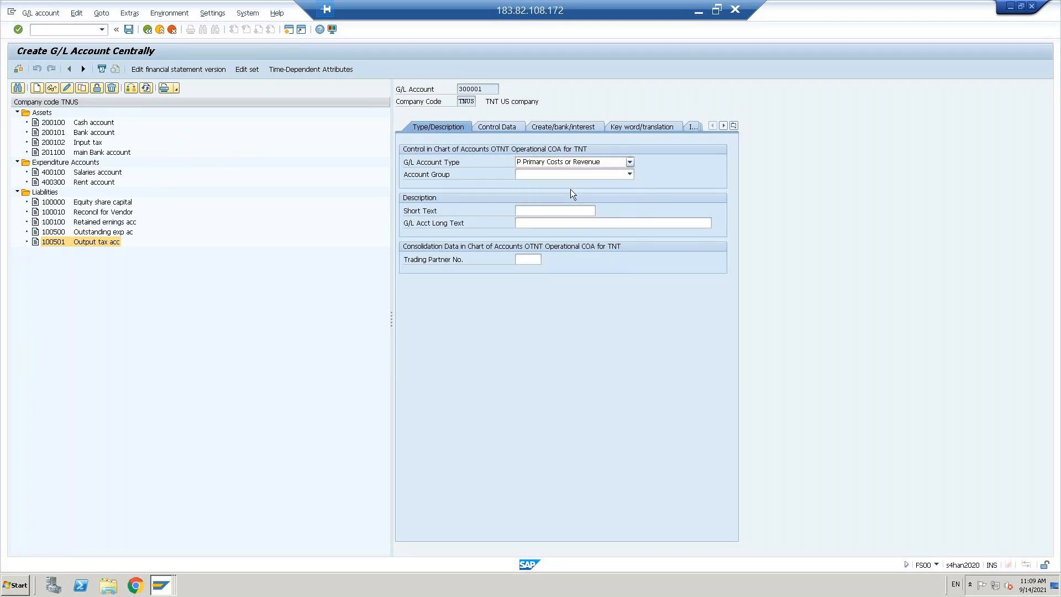
{"action": "left_click", "coordinate": [630, 174]}
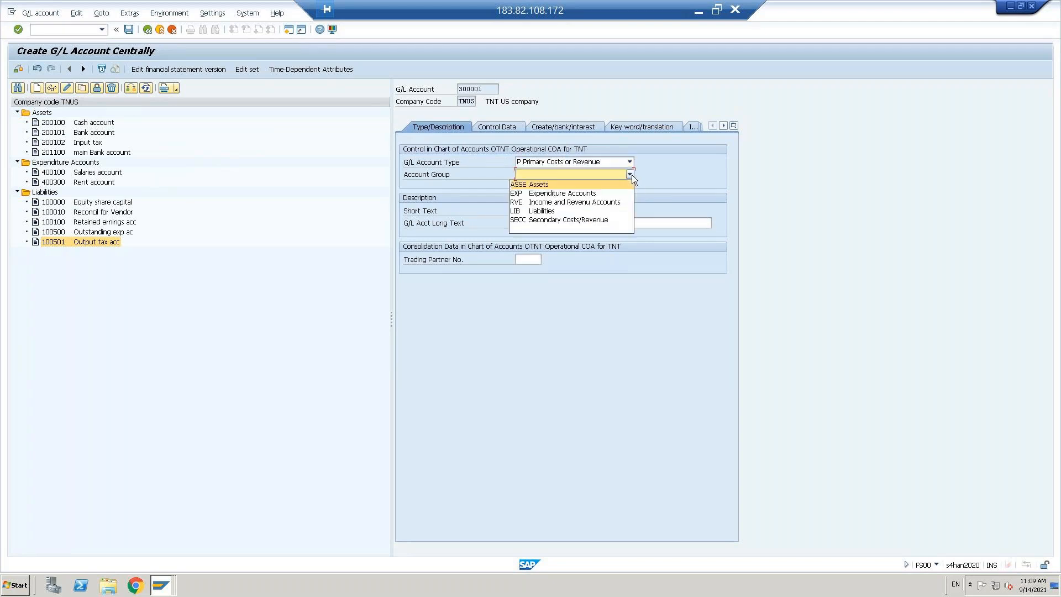
{"action": "left_click", "coordinate": [538, 203]}
Step: Enter 'Sales account' as both the short and long text
{"action": "left_click", "coordinate": [533, 212]}
{"action": "key", "text": "Caps_Lock"}
{"action": "type", "text": "sA"}
{"action": "key", "text": "BackSpace"}
{"action": "key", "text": "BackSpace"}
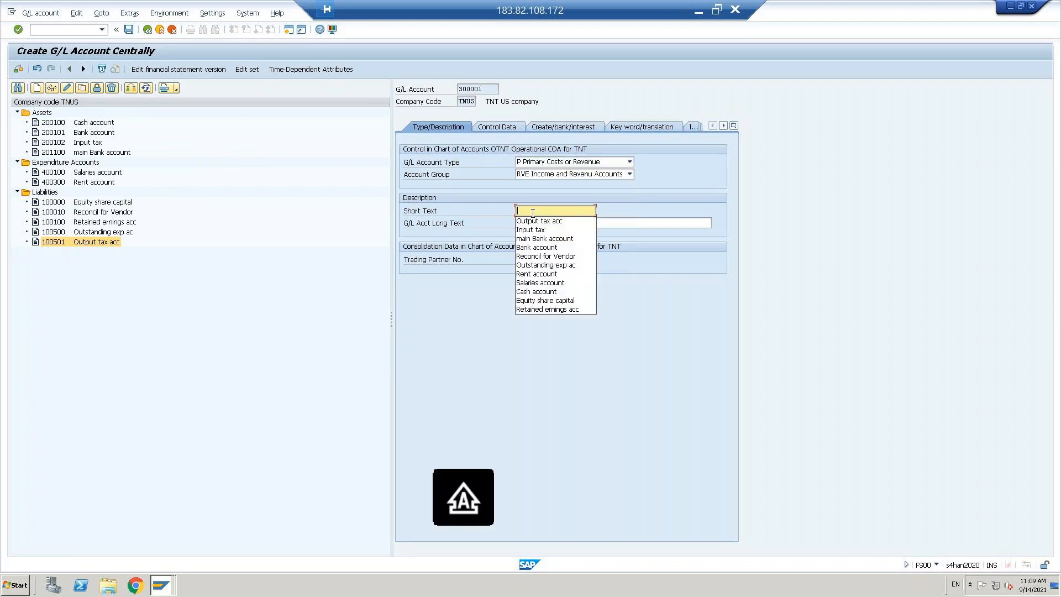
{"action": "type", "text": "S"}
{"action": "key", "text": "Caps_Lock"}
{"action": "type", "text": "ales a"}
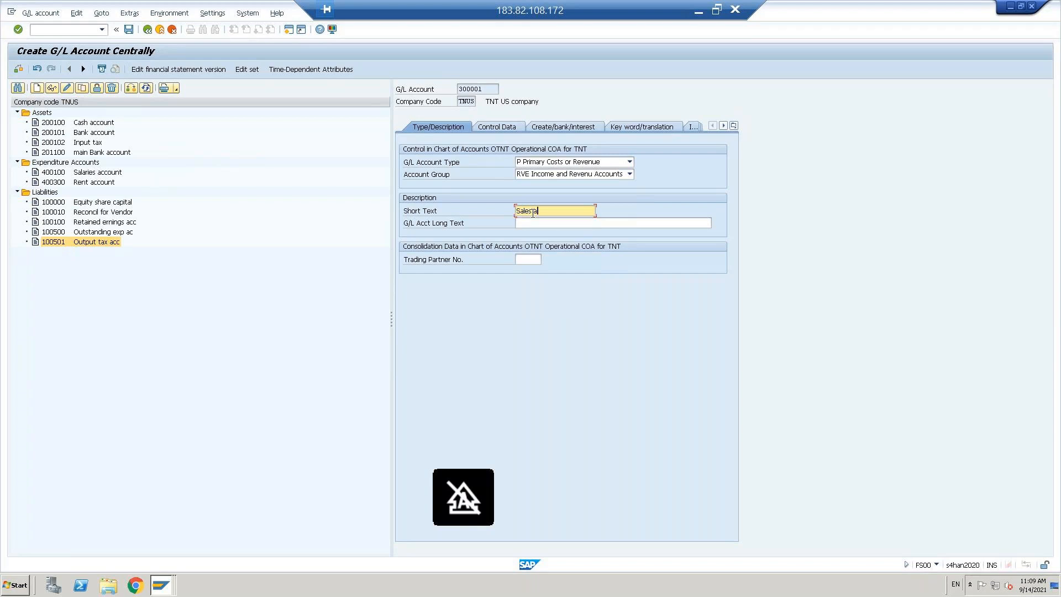
{"action": "type", "text": "ccount"}
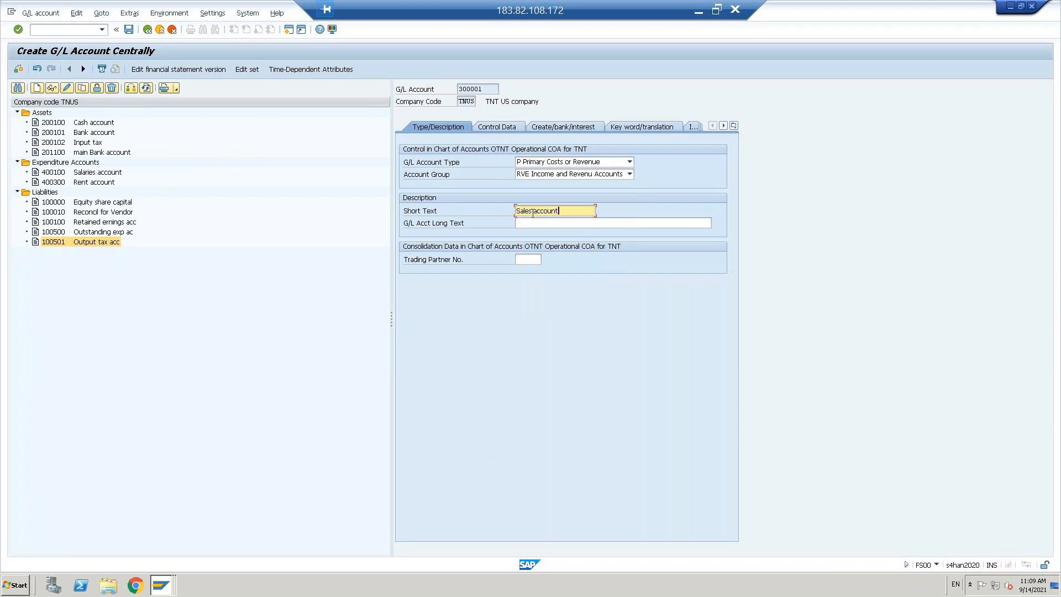
{"action": "key", "text": "Tab"}
{"action": "type", "text": "Sales account"}
{"action": "key", "text": "Return"}
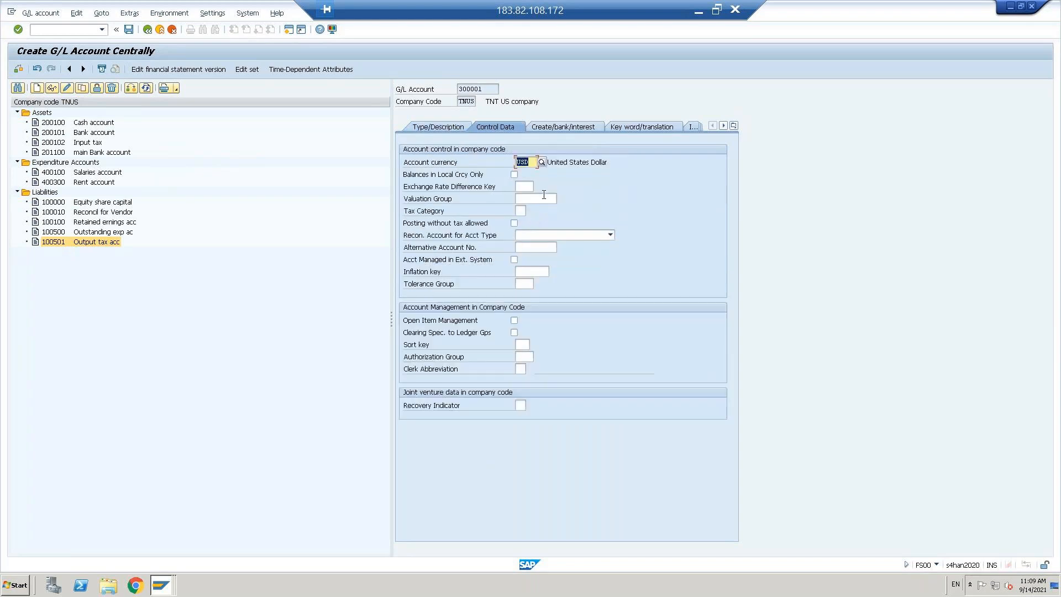
Step: Give account 300001 tax category '+', sort key 001 and field status group G001, then save
{"action": "left_click", "coordinate": [521, 210]}
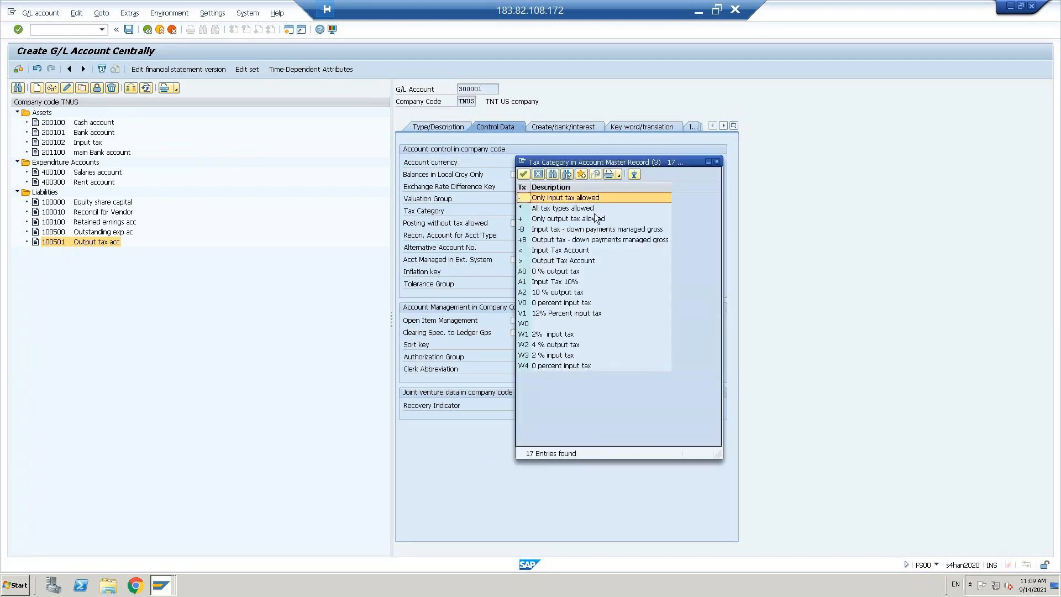
{"action": "left_click", "coordinate": [558, 218]}
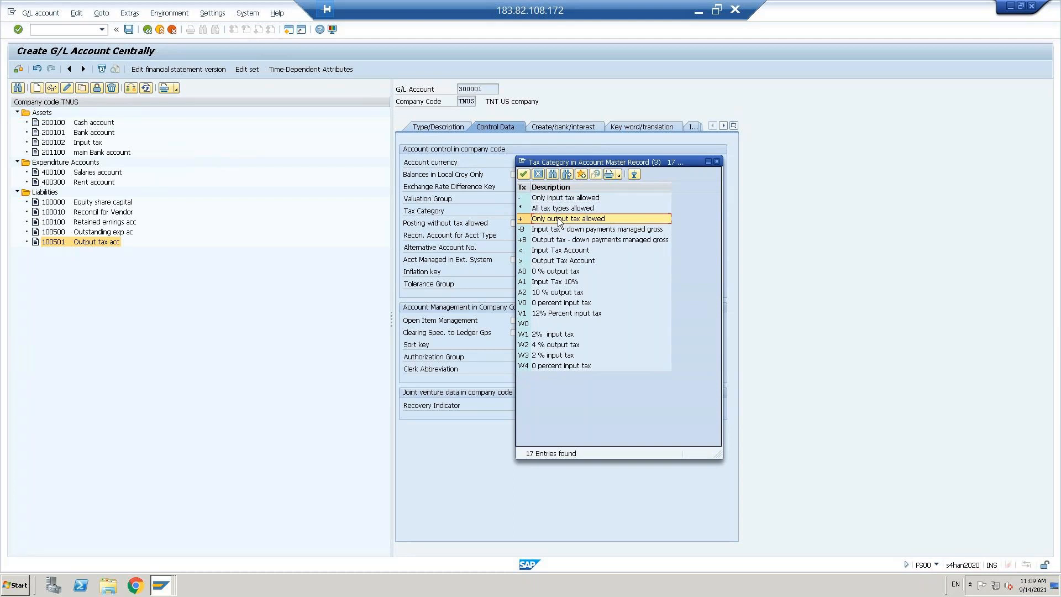
{"action": "double_click", "coordinate": [558, 219]}
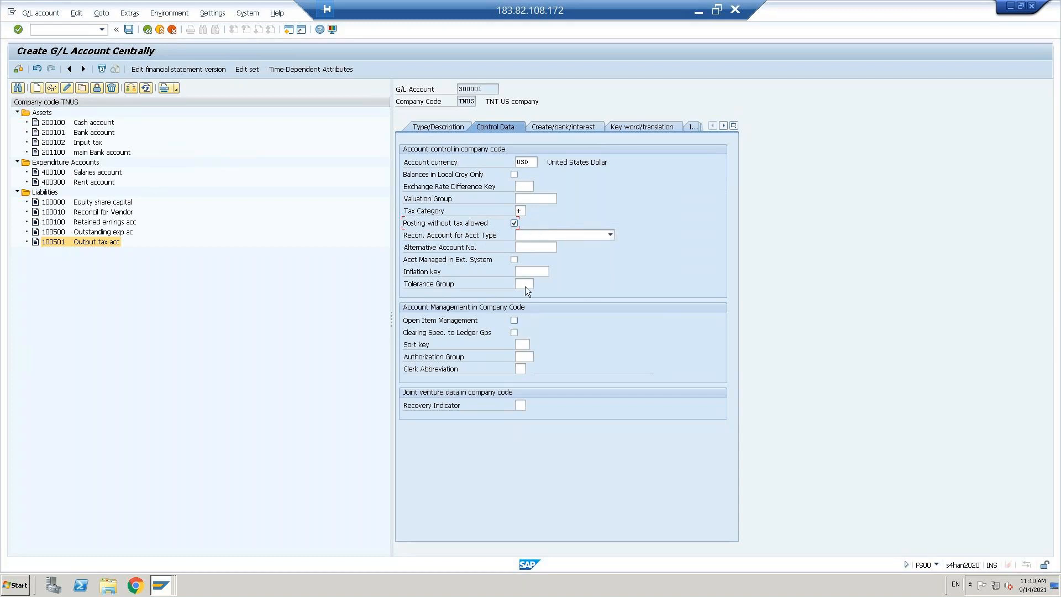
{"action": "left_click", "coordinate": [524, 344]}
{"action": "type", "text": "001"}
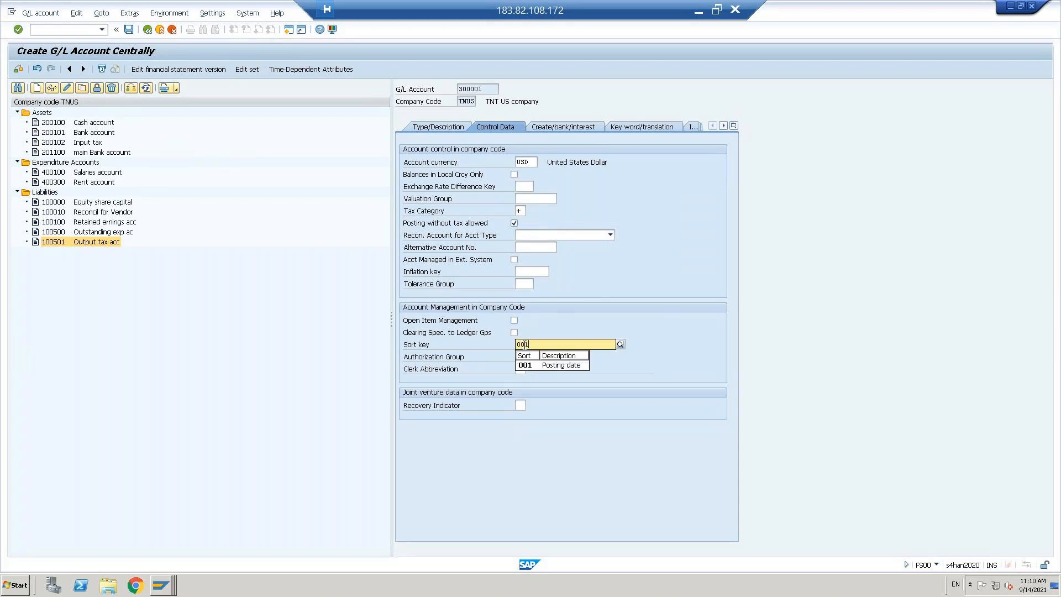
{"action": "key", "text": "Return"}
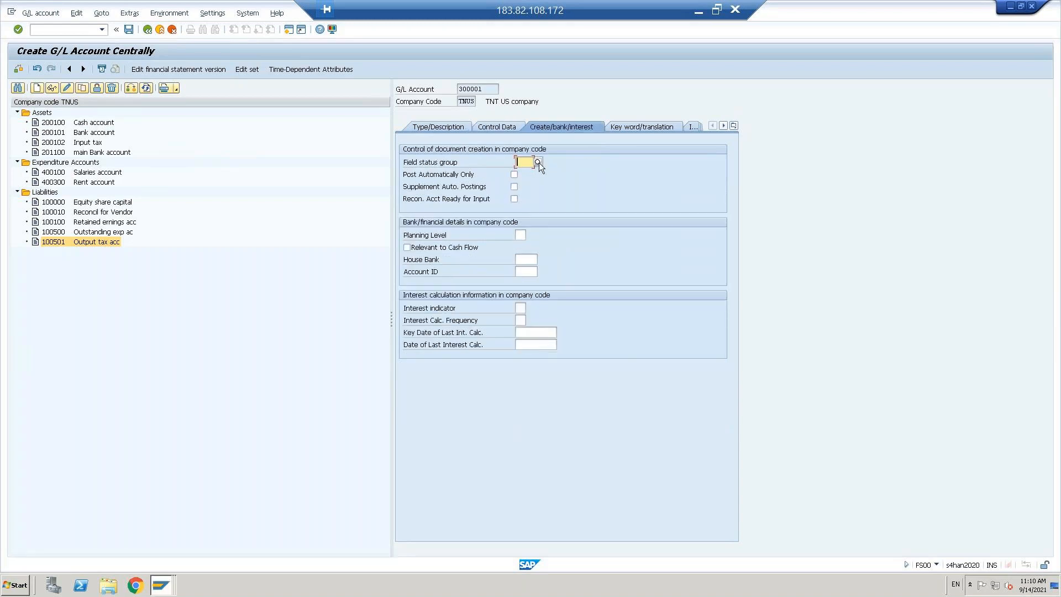
{"action": "type", "text": "g001"}
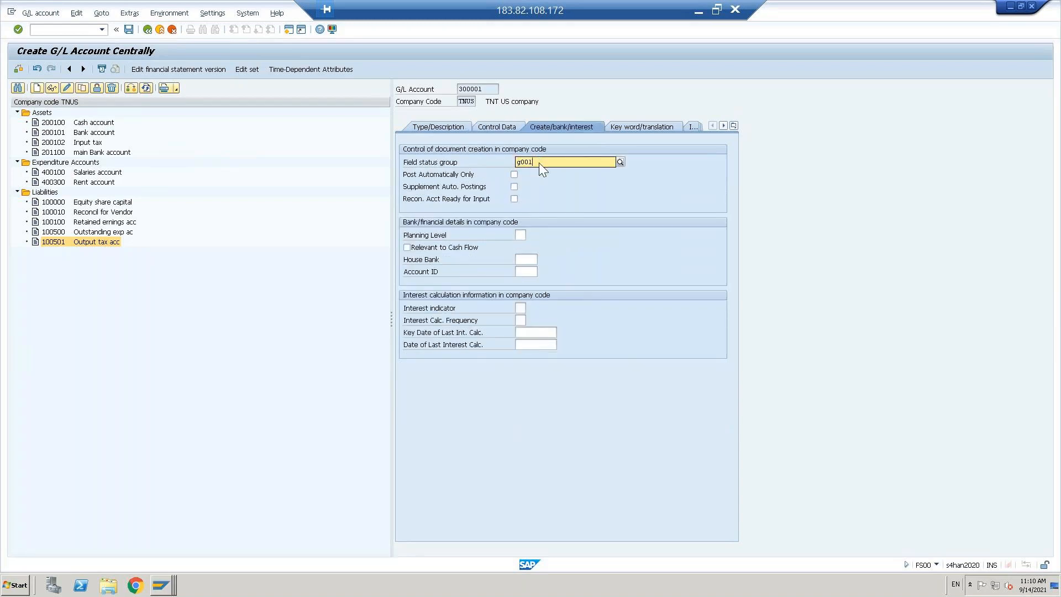
{"action": "key", "text": "Return"}
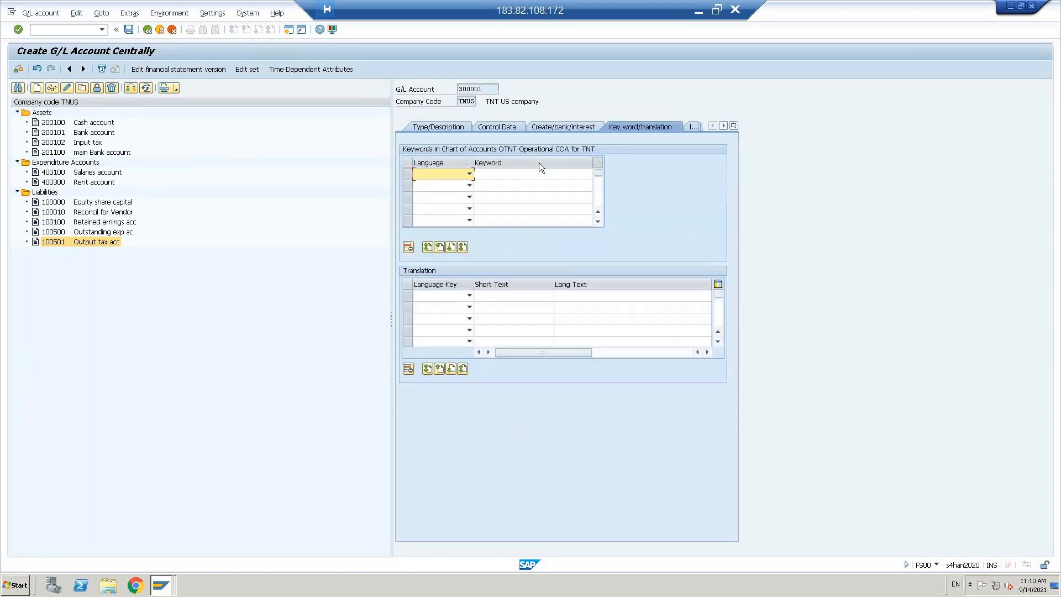
{"action": "key", "text": "ctrl+s"}
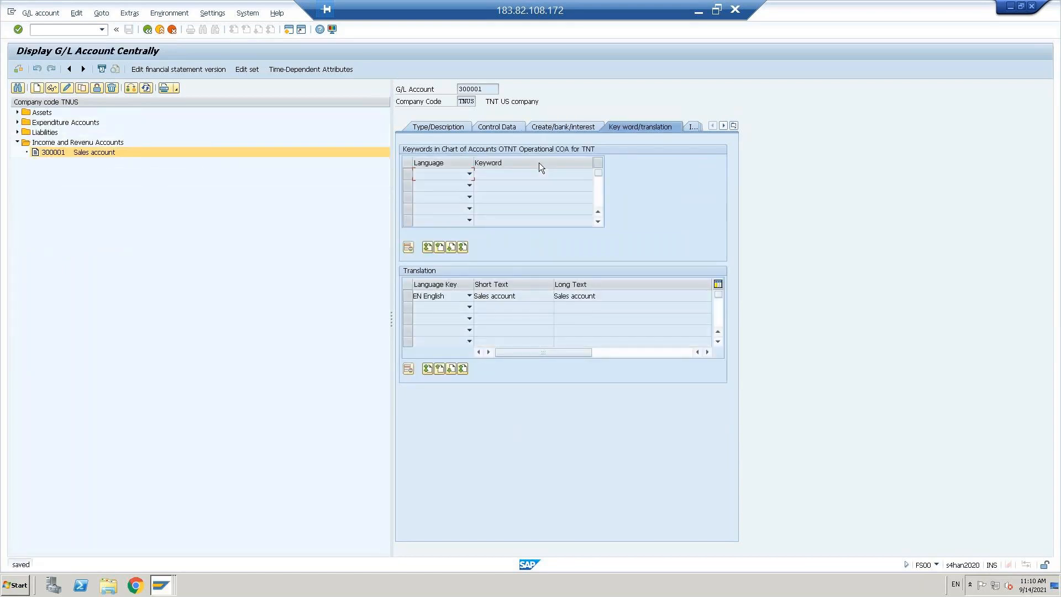
Step: Copy Rent account 400300 under Expenditure Accounts into new account 400301
{"action": "left_click", "coordinate": [18, 122]}
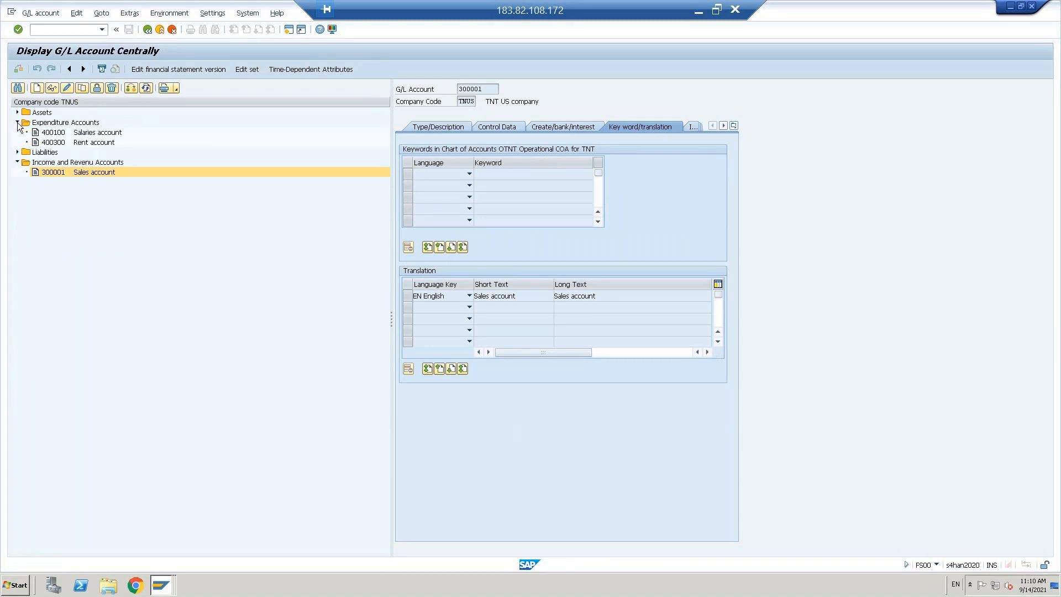
{"action": "left_click", "coordinate": [55, 143]}
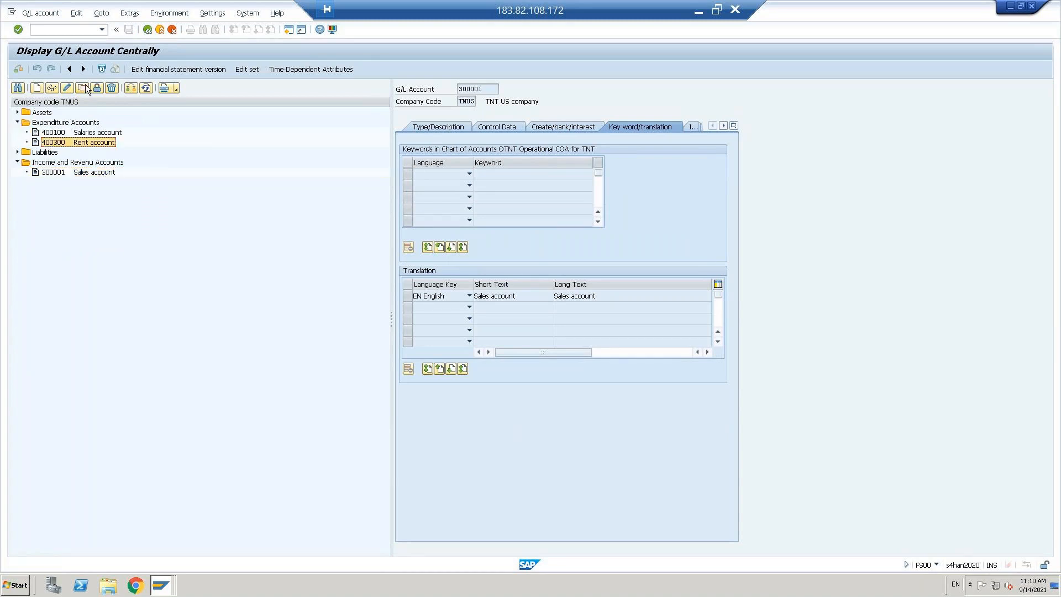
{"action": "left_click", "coordinate": [83, 87]}
{"action": "left_click", "coordinate": [142, 177]}
{"action": "key", "text": "BackSpace"}
{"action": "type", "text": "1"}
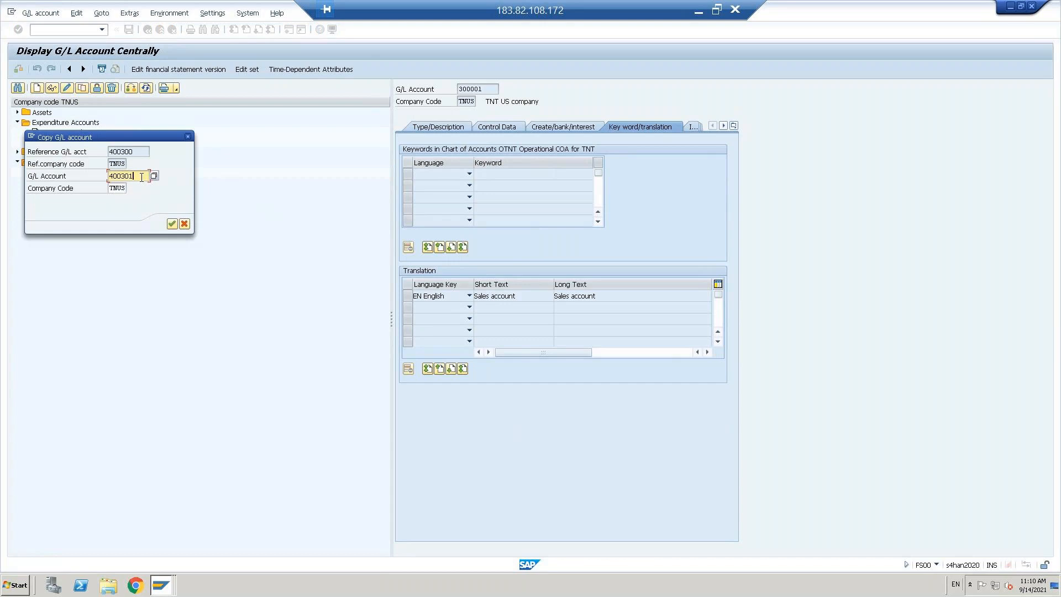
{"action": "left_click", "coordinate": [171, 223]}
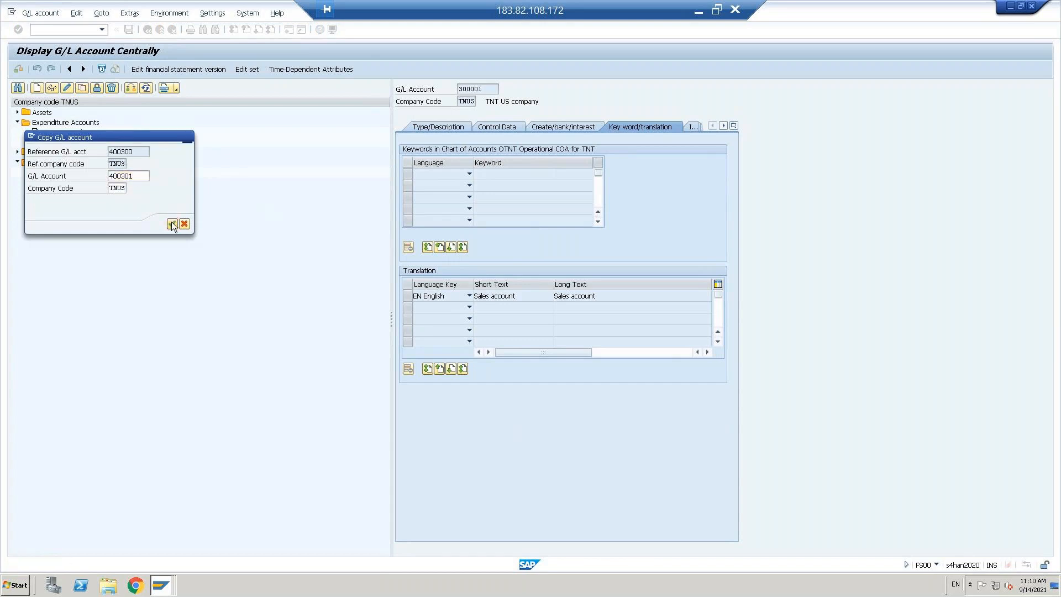
Step: Set both short and long descriptions of account 400301 to 'Purchase account'
{"action": "left_click", "coordinate": [432, 126]}
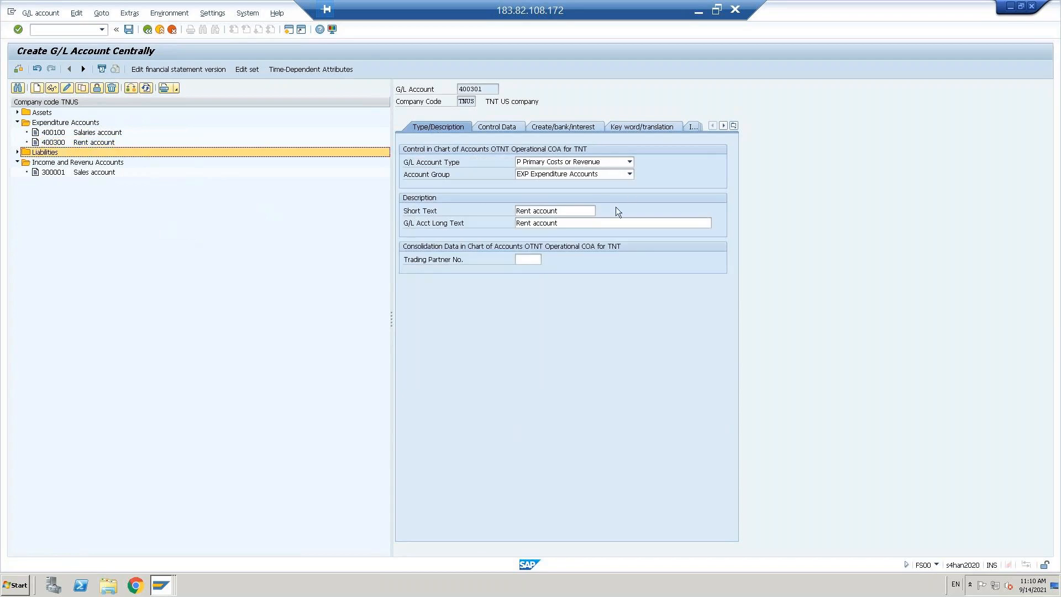
{"action": "left_click", "coordinate": [564, 209]}
{"action": "key", "text": "ctrl+a"}
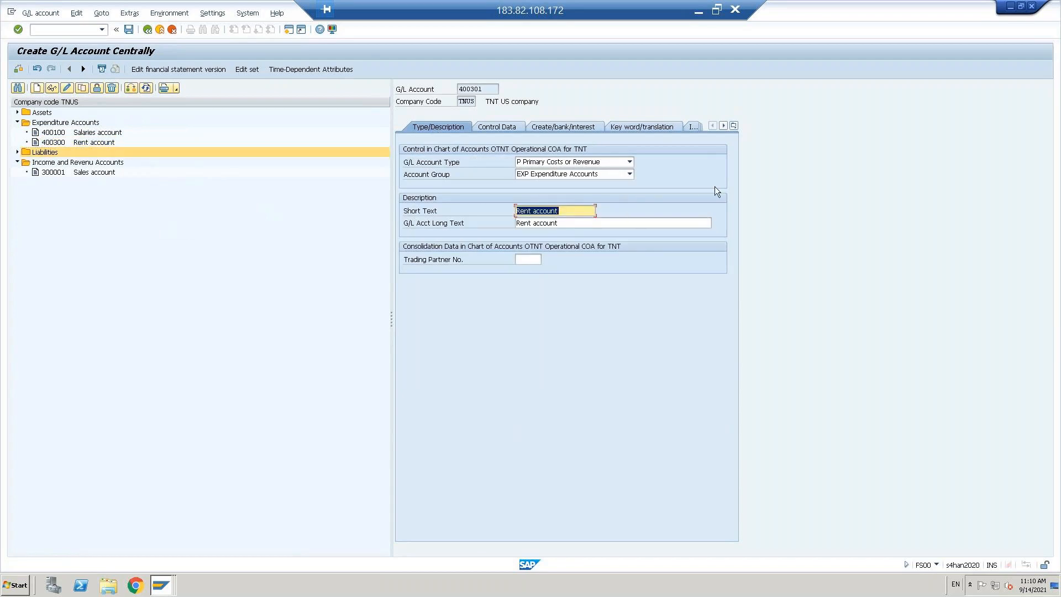
{"action": "type", "text": "Purchase "}
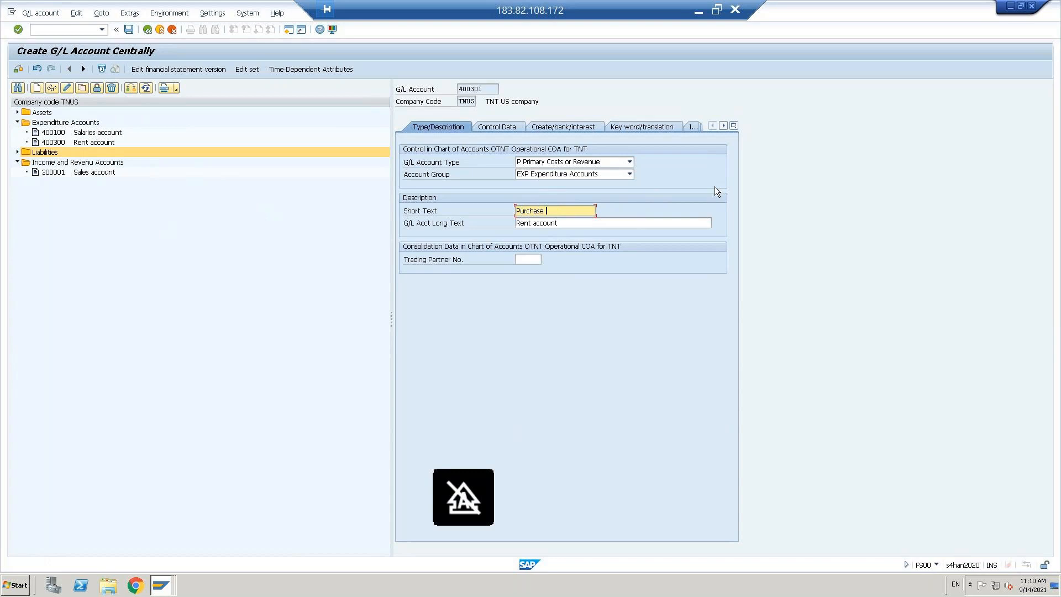
{"action": "type", "text": "account"}
{"action": "key", "text": "ctrl+a"}
{"action": "key", "text": "ctrl+c"}
{"action": "key", "text": "Tab"}
{"action": "key", "text": "ctrl+v"}
{"action": "key", "text": "Return"}
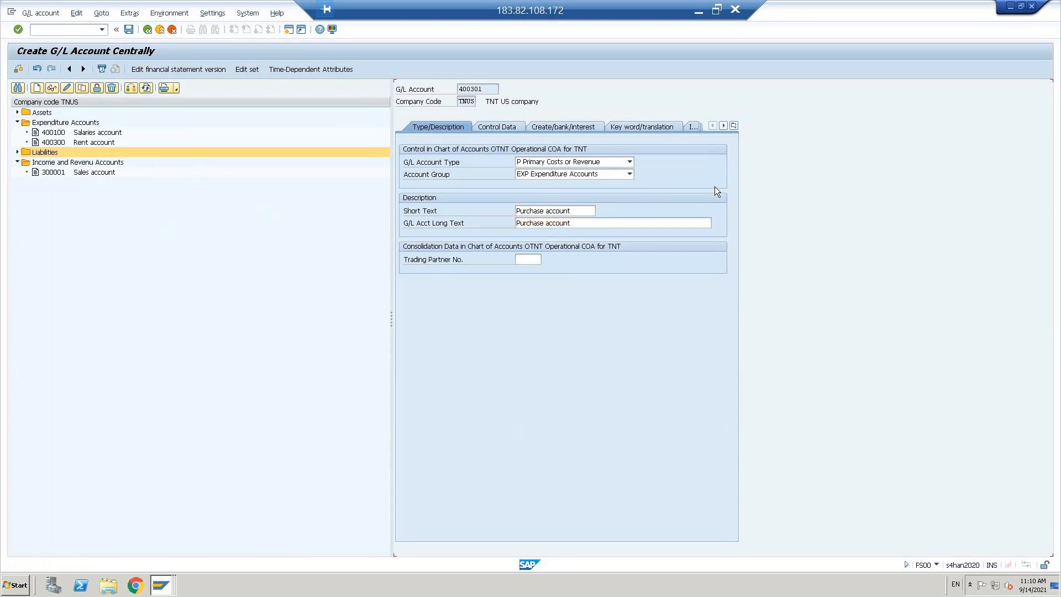
Step: Set the tax category to '-' (only input tax allowed) and save the account
{"action": "left_click", "coordinate": [523, 211]}
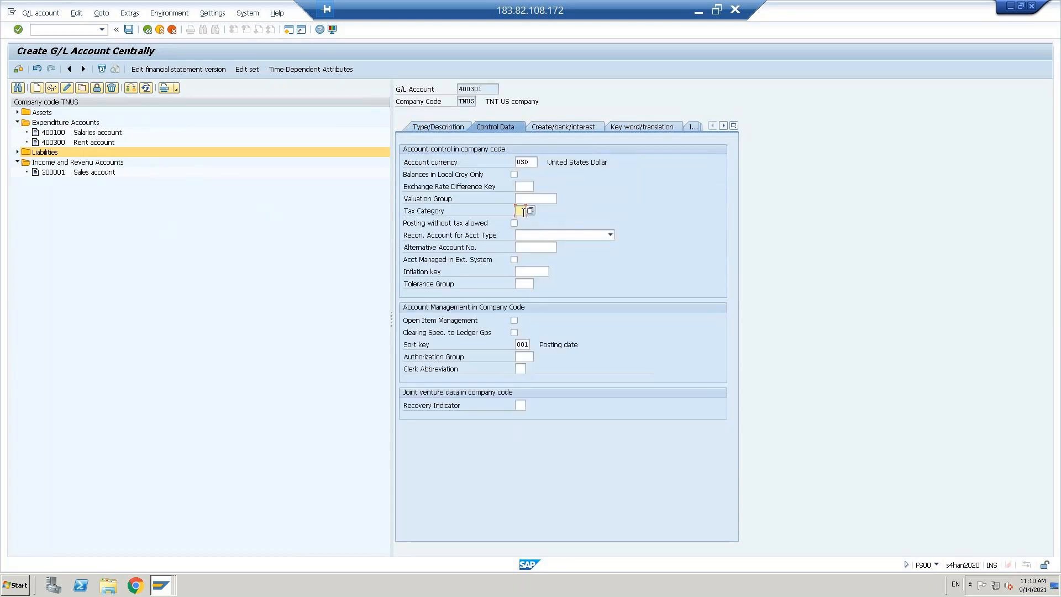
{"action": "key", "text": "F4"}
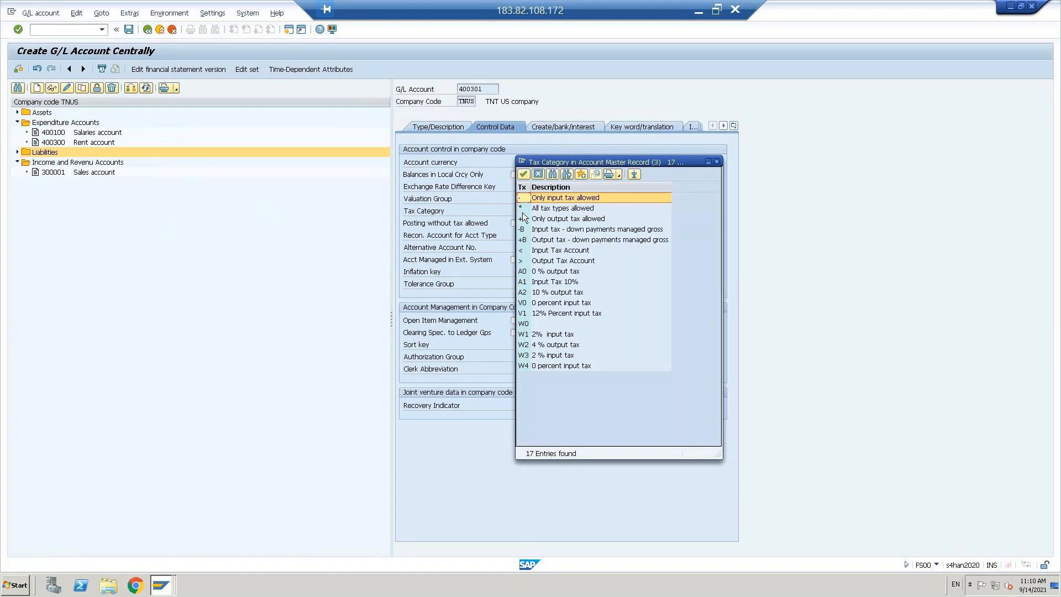
{"action": "double_click", "coordinate": [556, 198]}
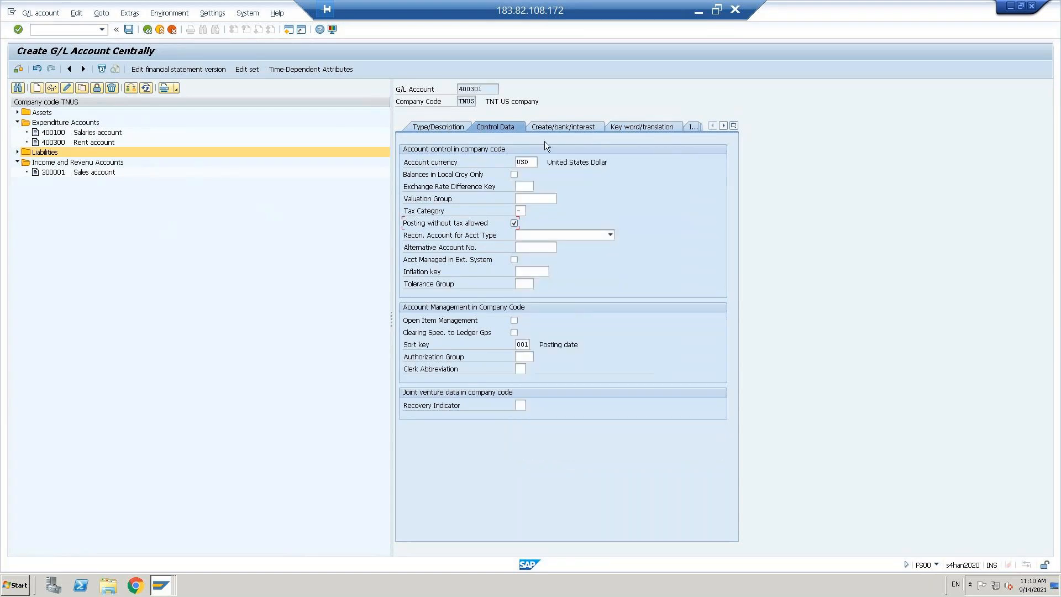
{"action": "left_click", "coordinate": [554, 126]}
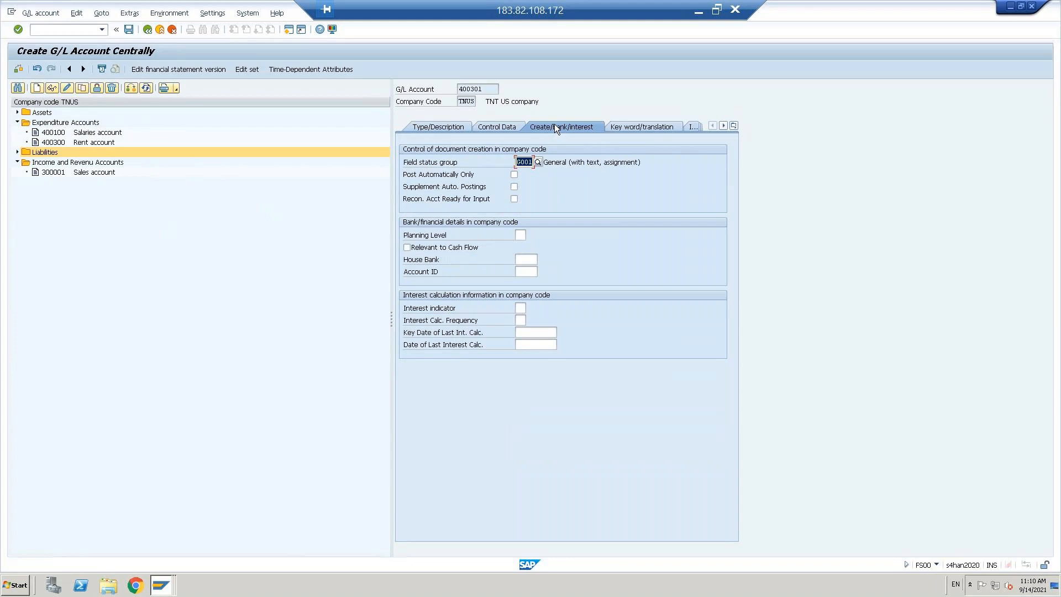
{"action": "key", "text": "Return"}
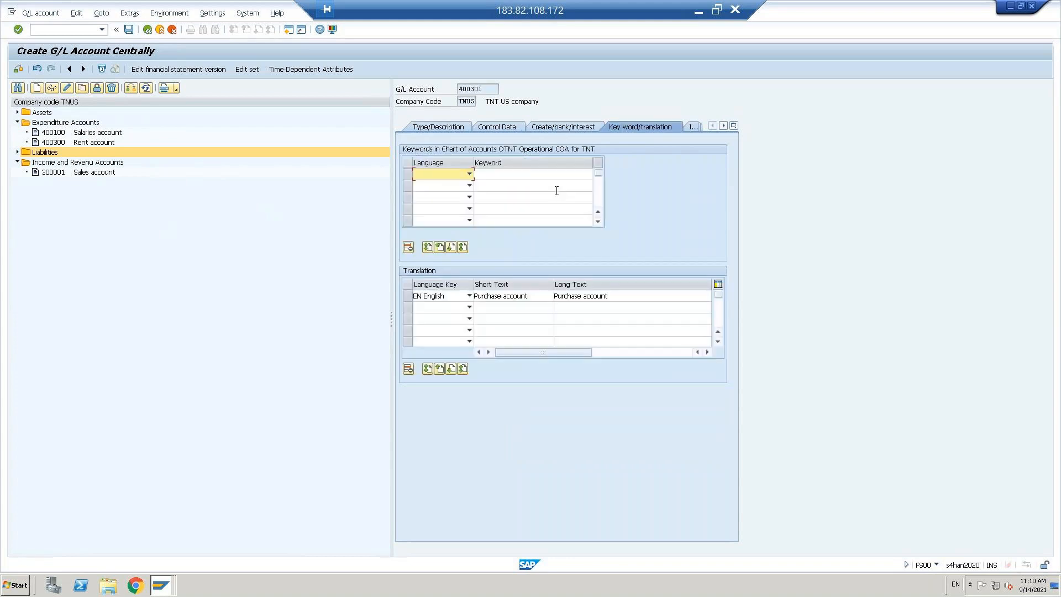
{"action": "key", "text": "ctrl+s"}
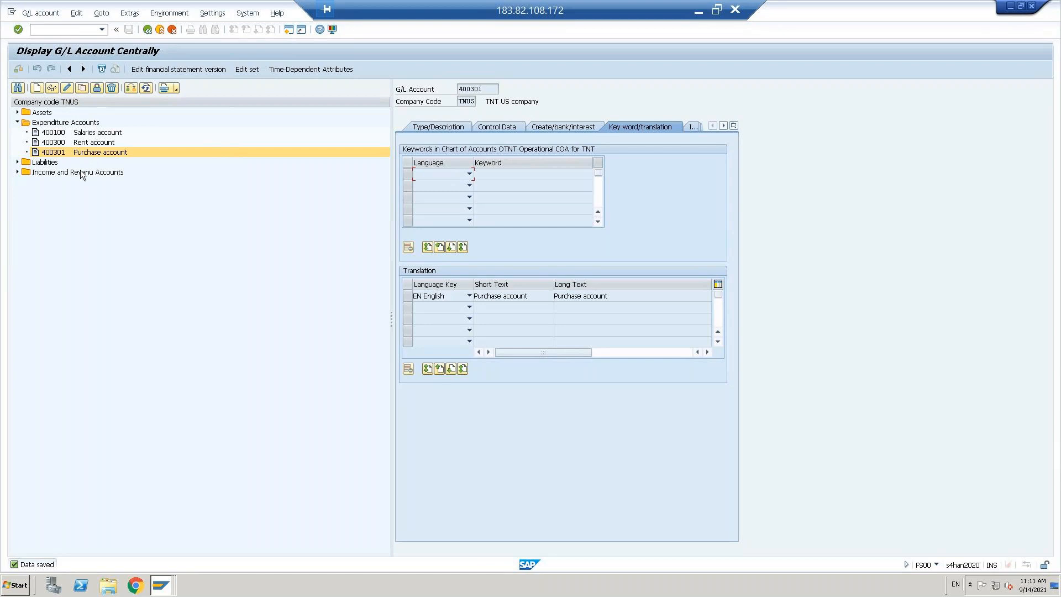
Step: Select 300001 Sales account under Income and Revenue Accounts and open a new session
{"action": "left_click", "coordinate": [47, 176]}
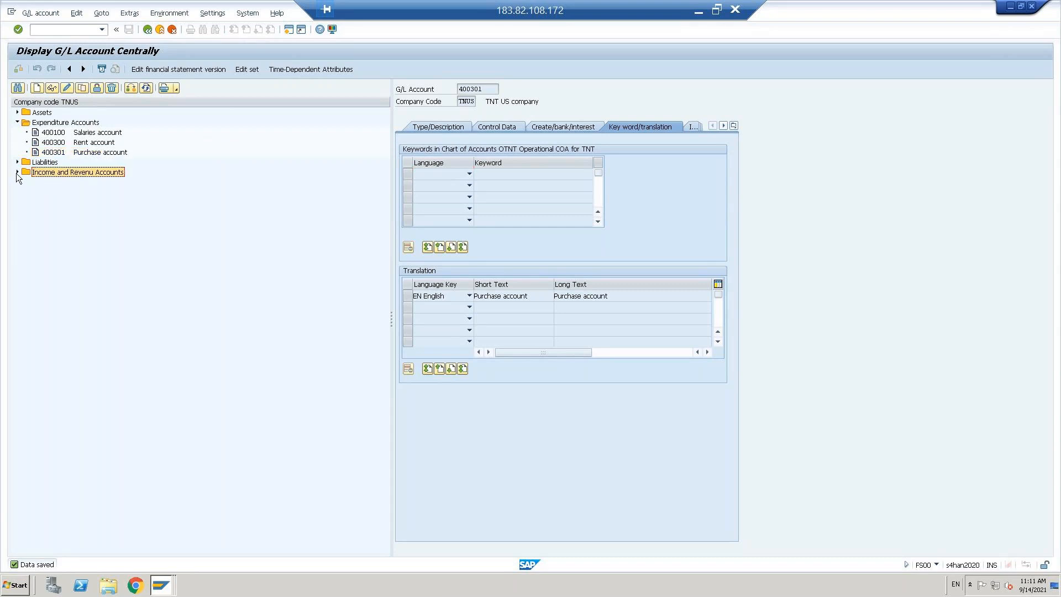
{"action": "left_click", "coordinate": [17, 173]}
{"action": "left_click", "coordinate": [55, 182]}
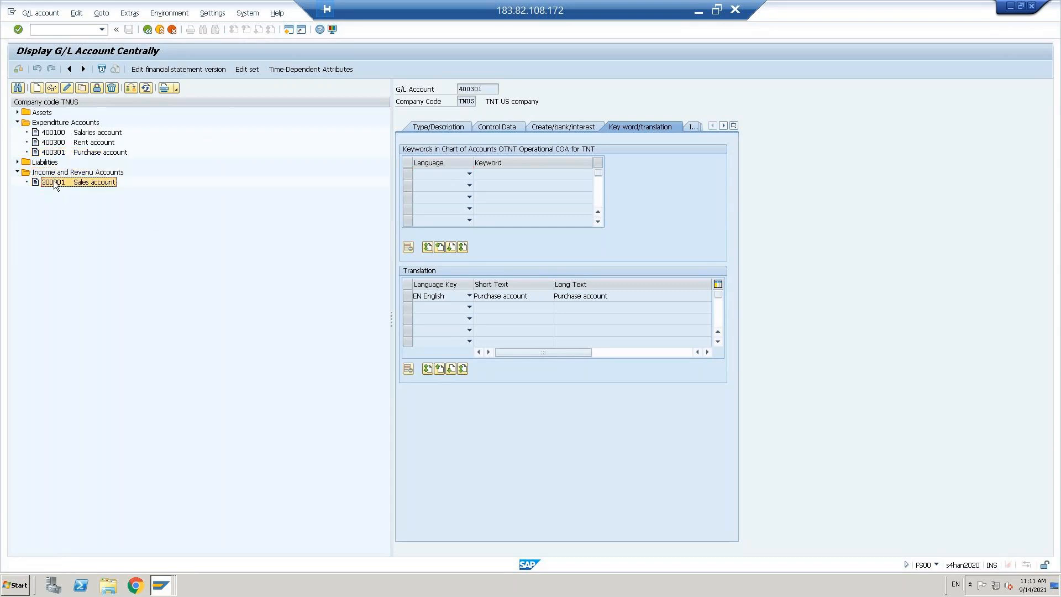
{"action": "left_click", "coordinate": [287, 30]}
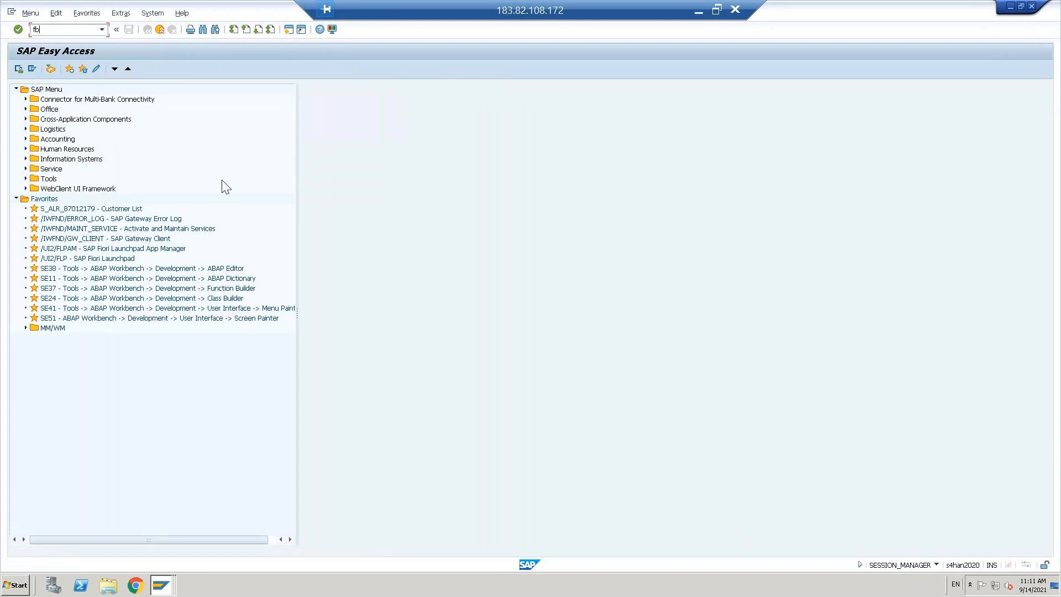
Step: Start vendor invoice entry (FB60) in company code TNUS and look up the vendor
{"action": "type", "text": "60"}
{"action": "key", "text": "Return"}
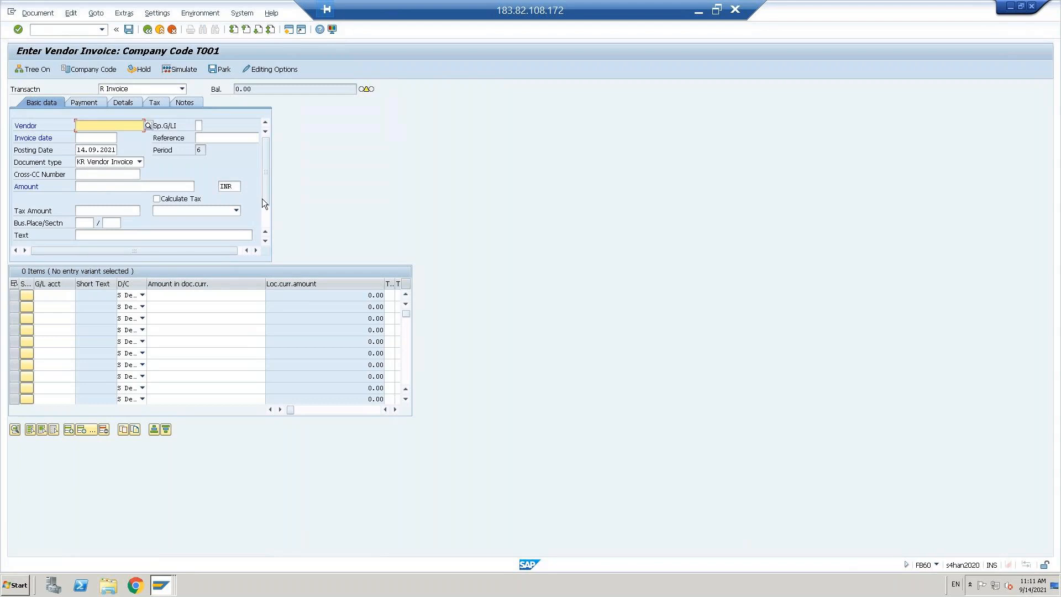
{"action": "scroll", "coordinate": [268, 210], "scroll_direction": "down", "scroll_amount": 3}
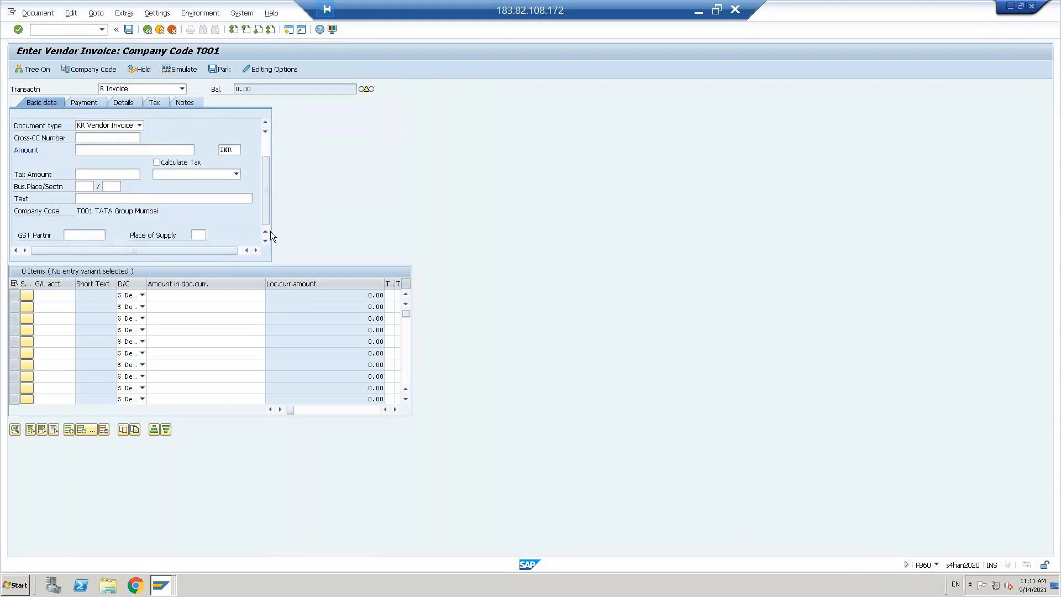
{"action": "left_click", "coordinate": [86, 69]}
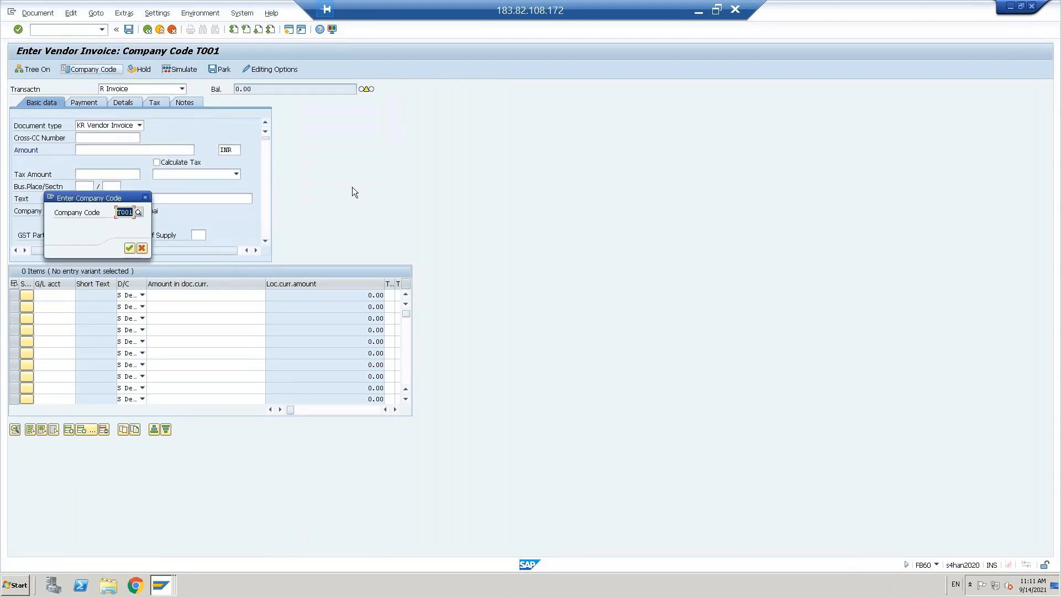
{"action": "type", "text": "tnus"}
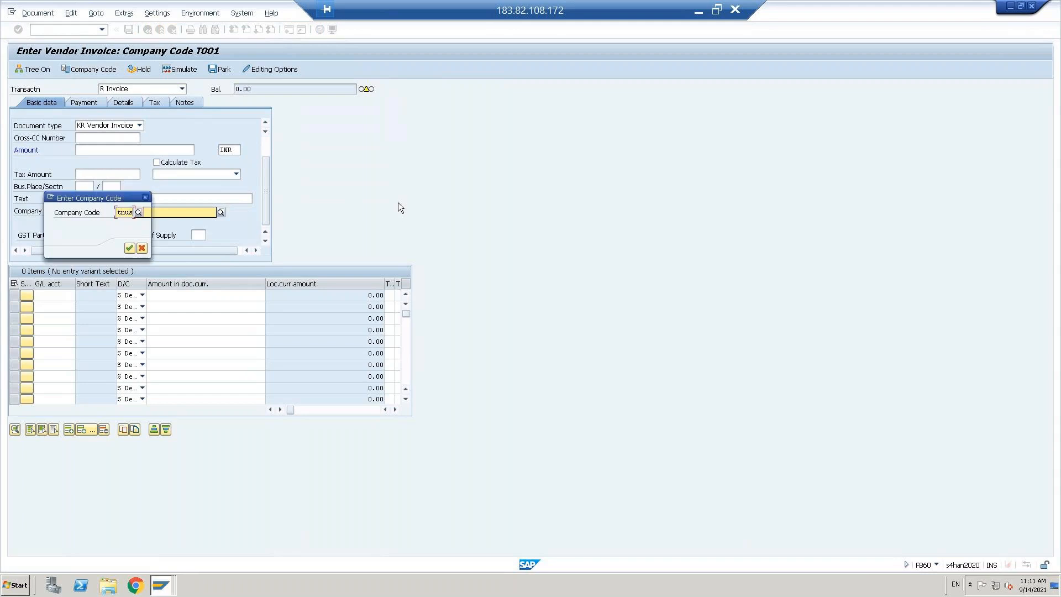
{"action": "key", "text": "Return"}
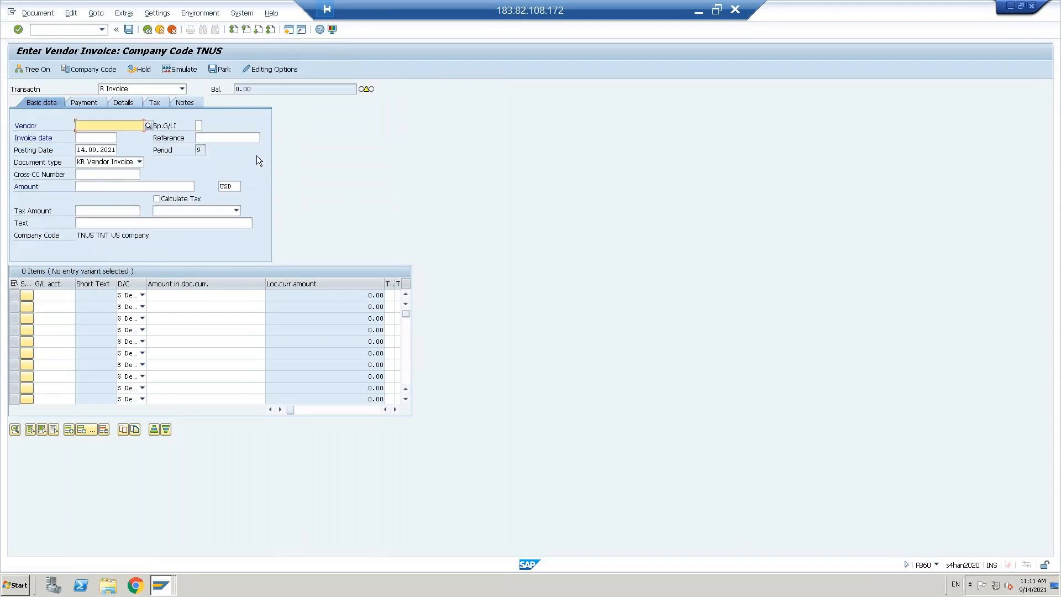
{"action": "left_click", "coordinate": [149, 126]}
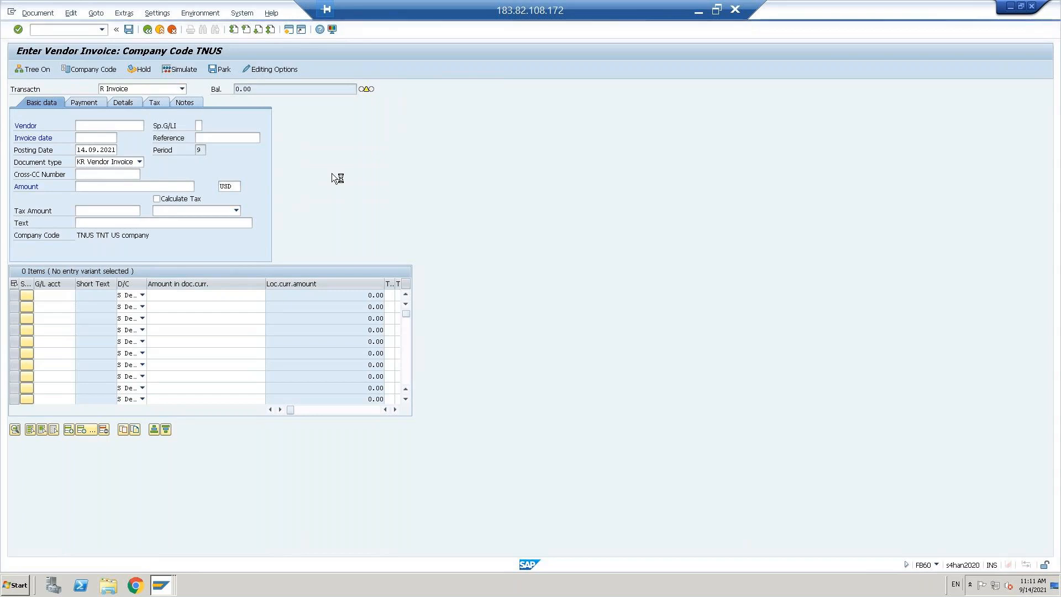
Step: Copy the domestic vendor's number from the Vendor Line Item Display report
{"action": "left_click", "coordinate": [698, 11]}
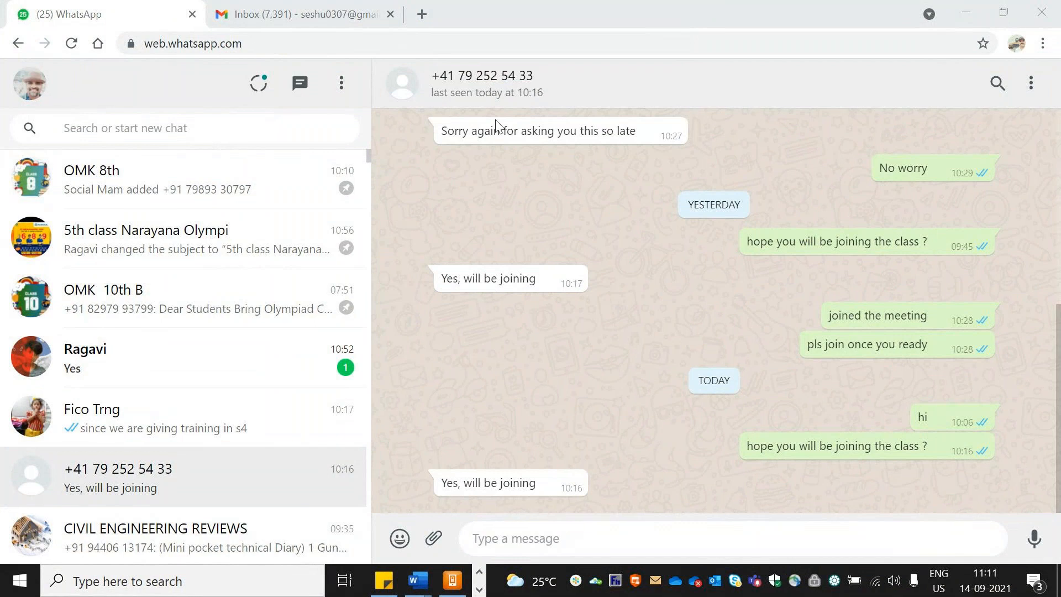
{"action": "key", "text": "alt+Tab"}
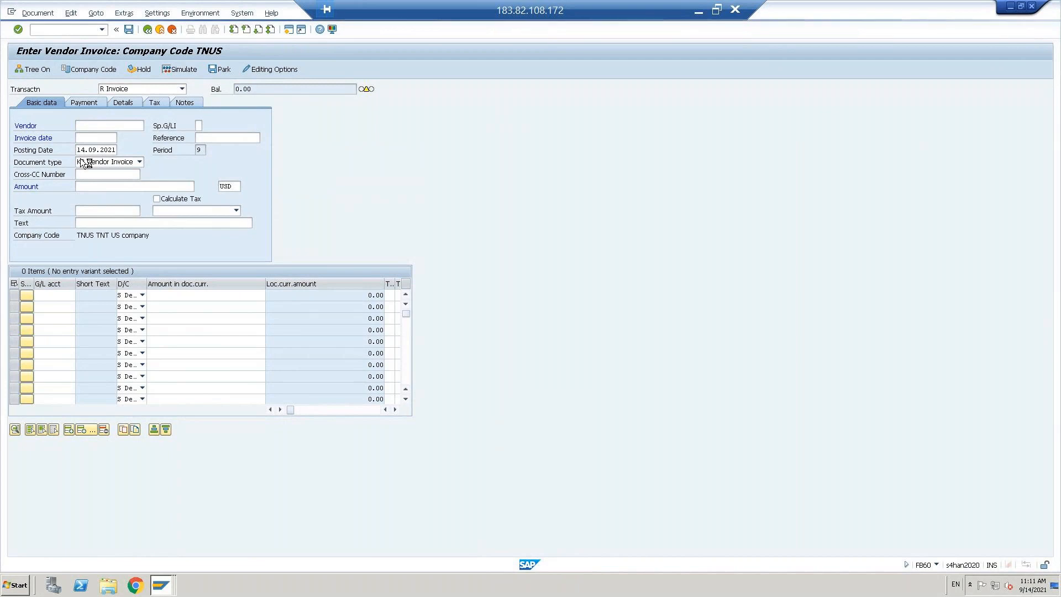
{"action": "left_click", "coordinate": [159, 587]}
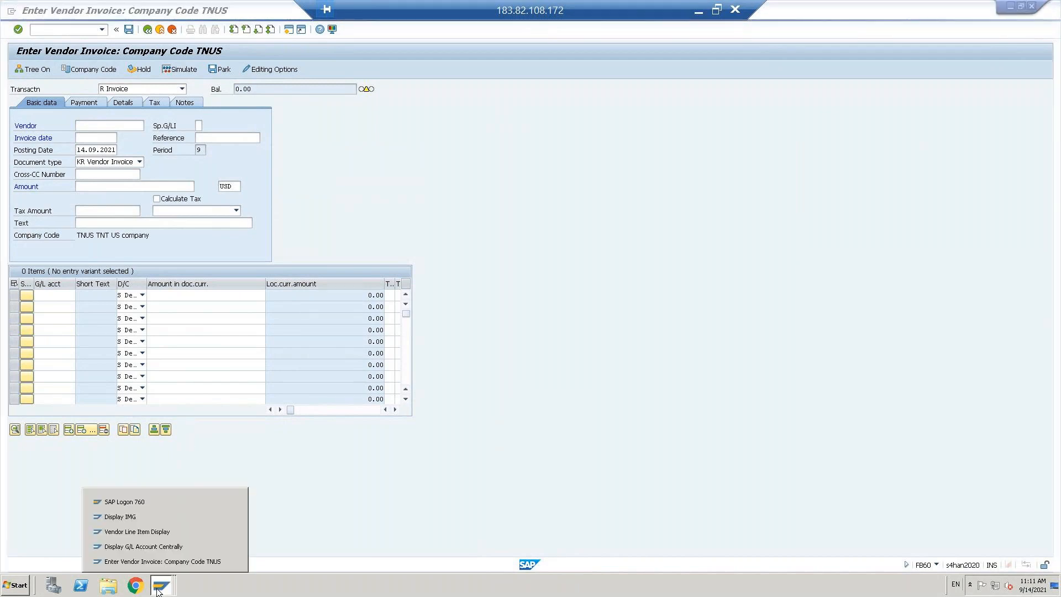
{"action": "left_click", "coordinate": [136, 531]}
{"action": "left_click_drag", "start_coordinate": [111, 97], "coordinate": [157, 97]}
{"action": "key", "text": "ctrl+c"}
{"action": "key", "text": "alt+Tab"}
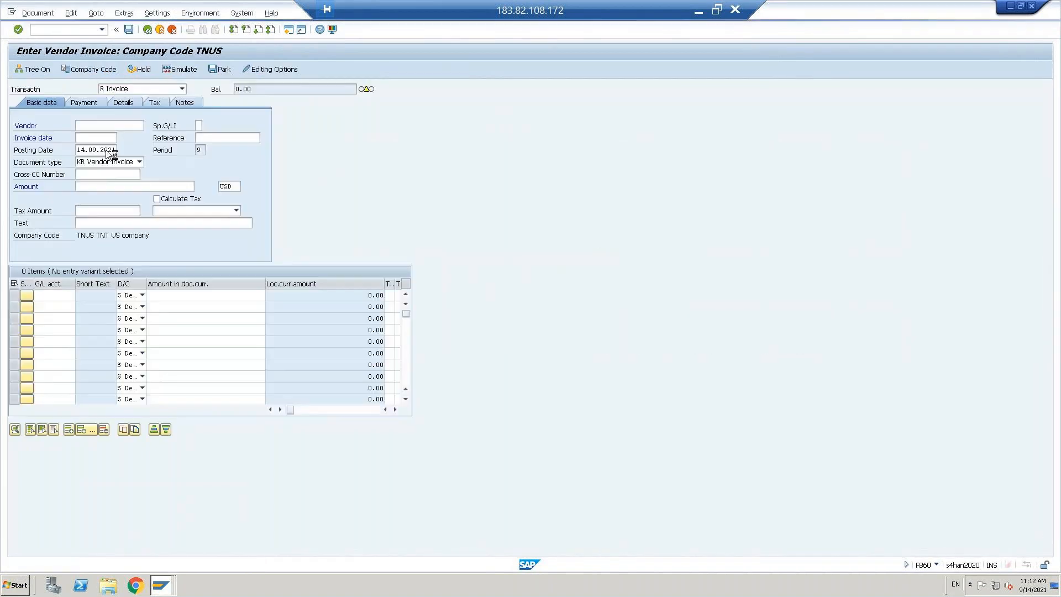
{"action": "left_click", "coordinate": [161, 585]}
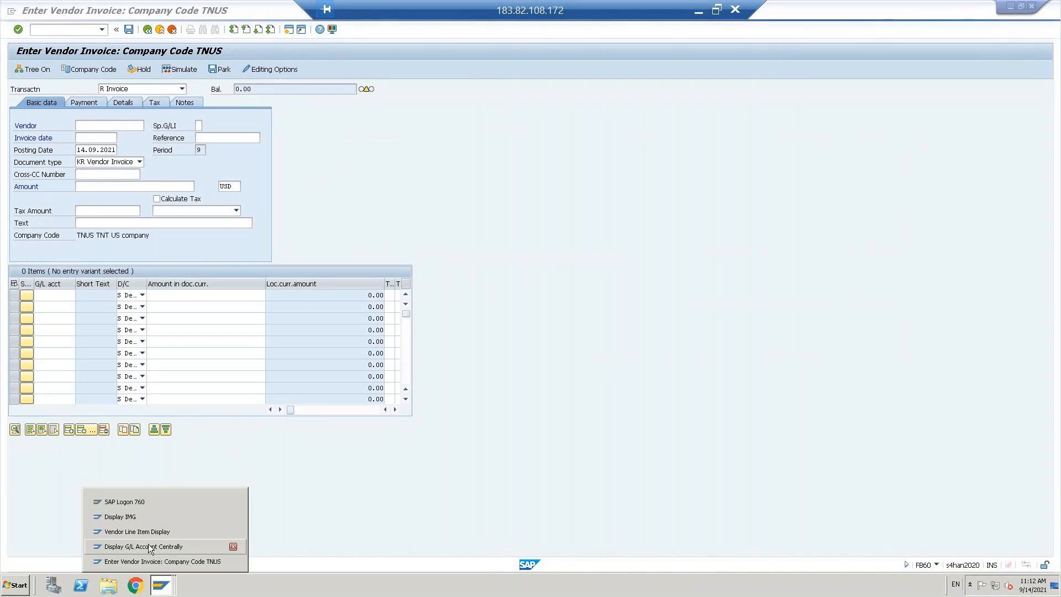
{"action": "left_click", "coordinate": [147, 533]}
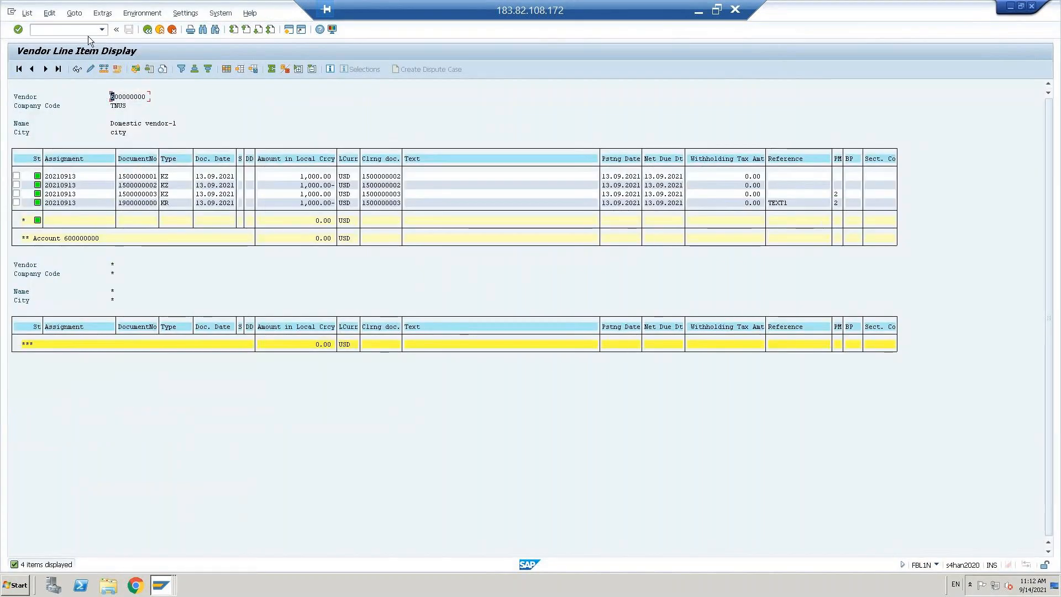
Step: Open customer invoice entry (/nFB70) and set company code TNUS
{"action": "left_click", "coordinate": [82, 32]}
{"action": "type", "text": "/nfb70"}
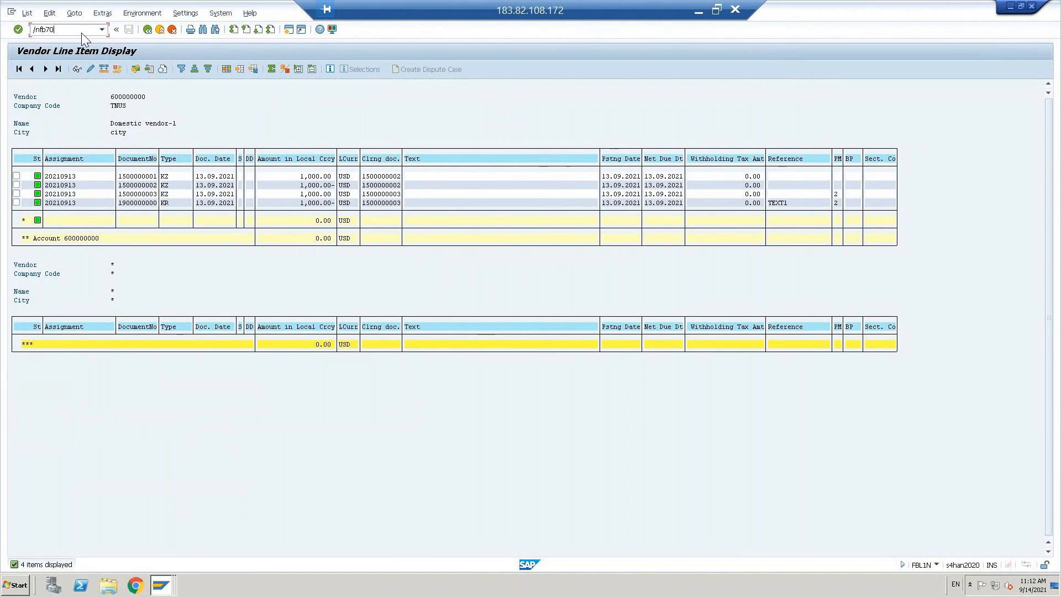
{"action": "key", "text": "Return"}
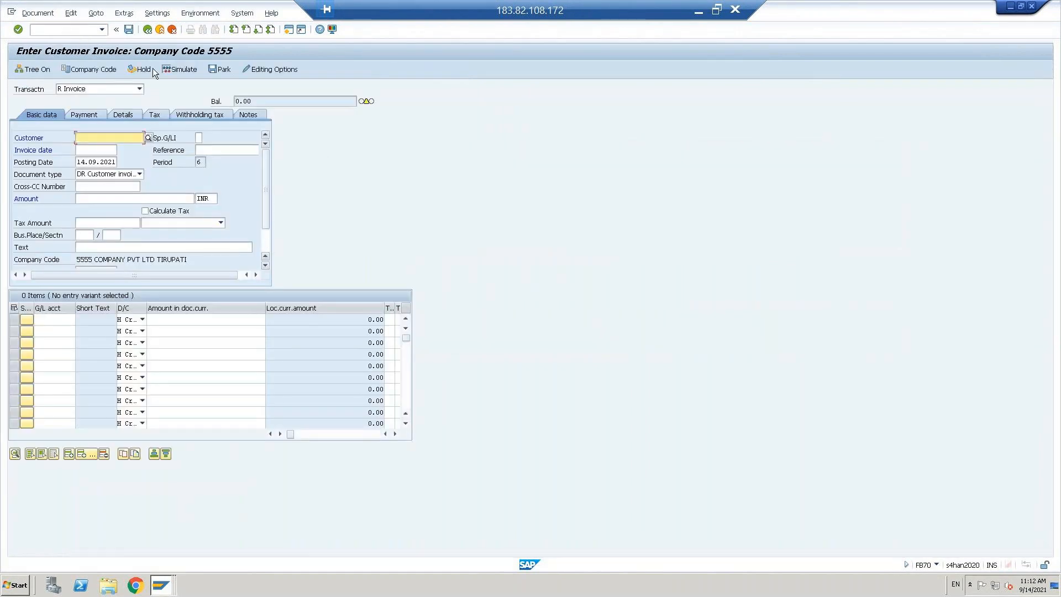
{"action": "left_click", "coordinate": [99, 69]}
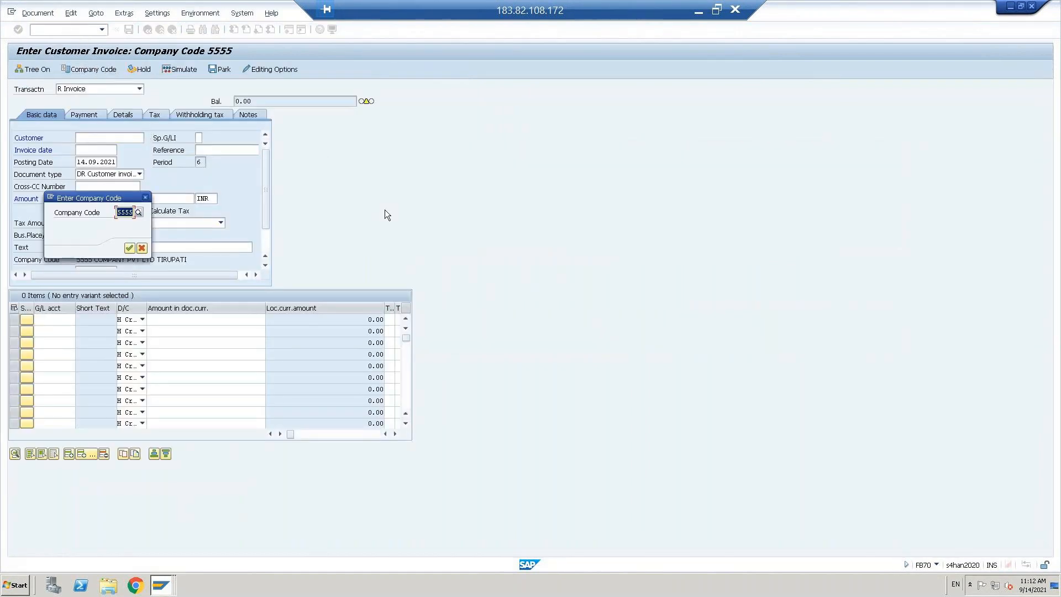
{"action": "type", "text": "tnus"}
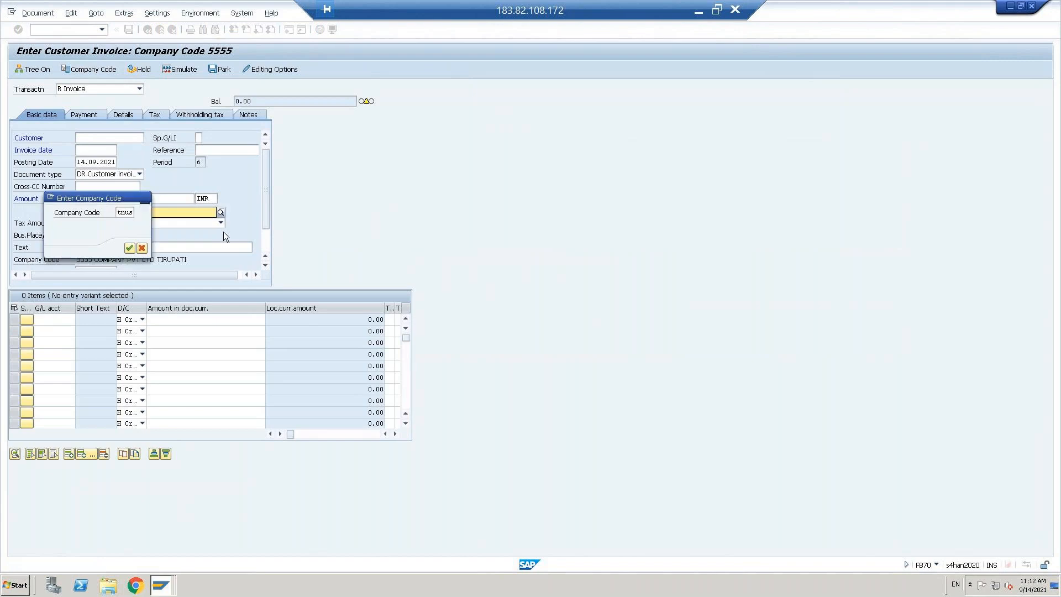
{"action": "key", "text": "Return"}
Step: Choose a previously used customer and set the invoice date to 14.09.2021
{"action": "key", "text": "alt+Tab"}
{"action": "key", "text": "alt+Tab"}
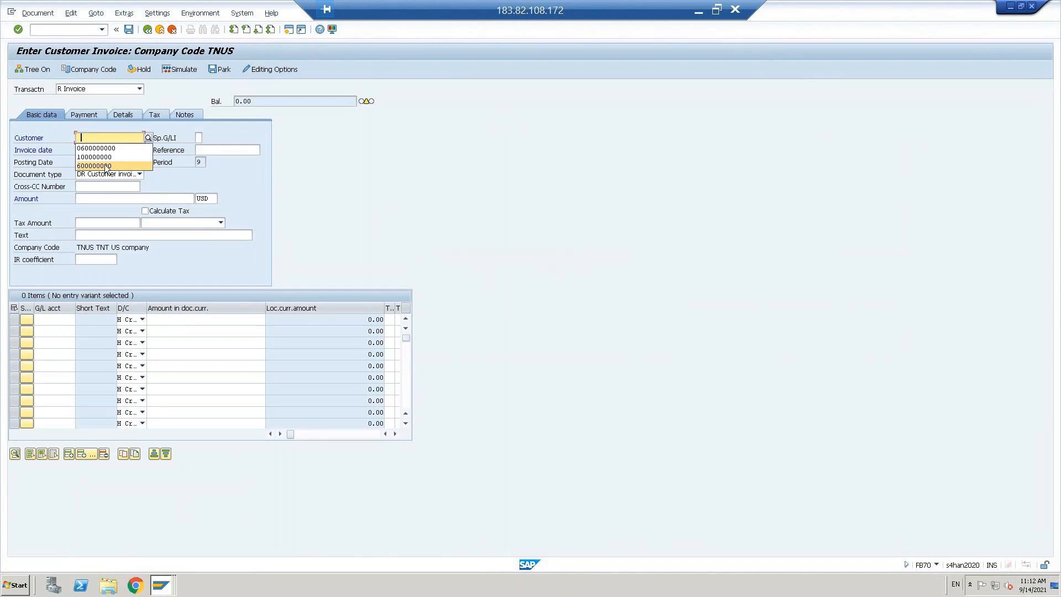
{"action": "left_click", "coordinate": [106, 158]}
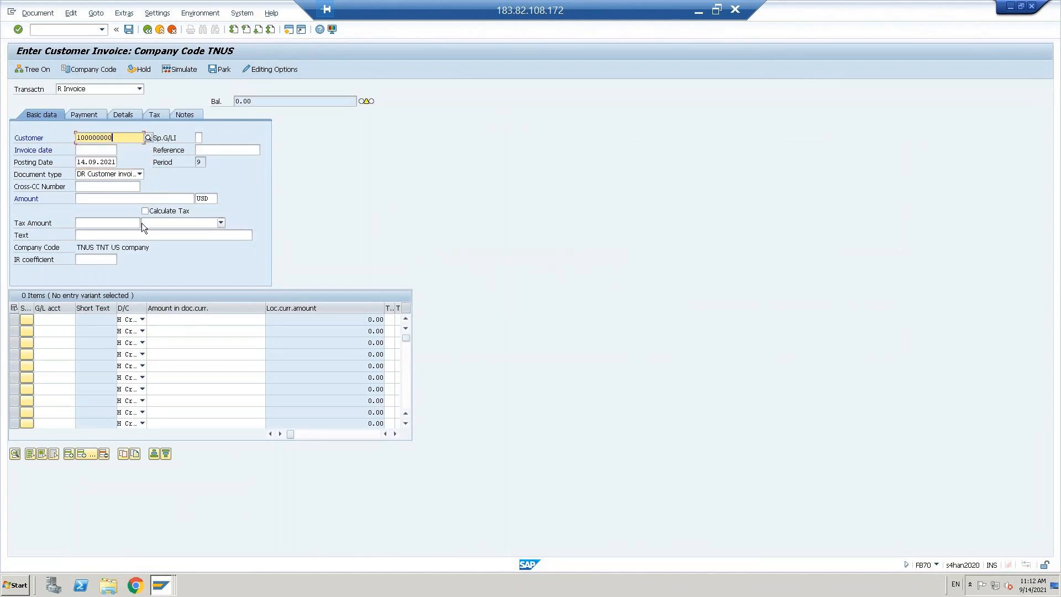
{"action": "left_click", "coordinate": [96, 161]}
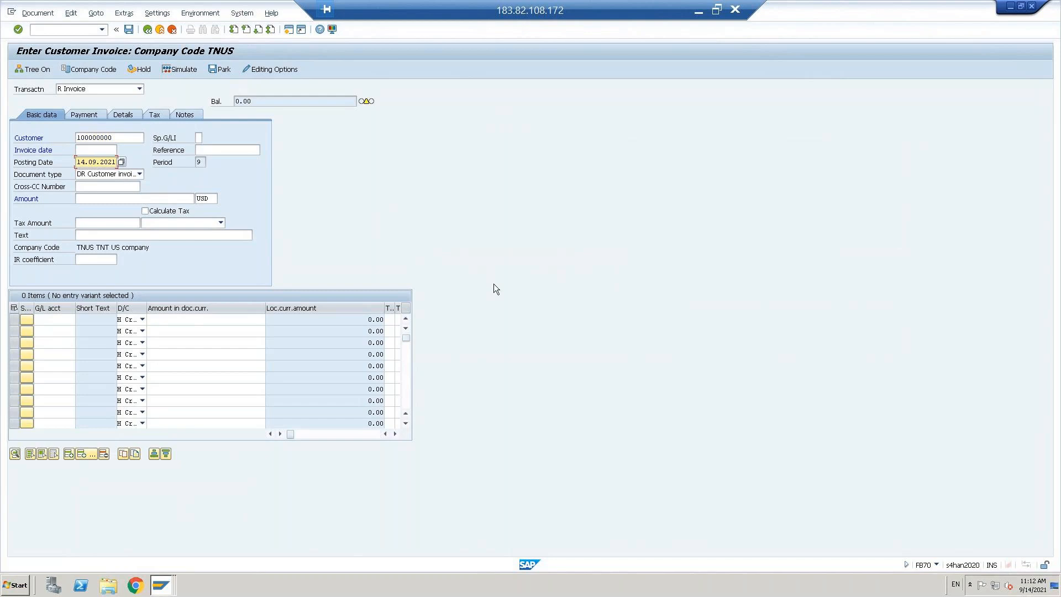
{"action": "key", "text": "shift+Tab"}
{"action": "key", "text": "ctrl+v"}
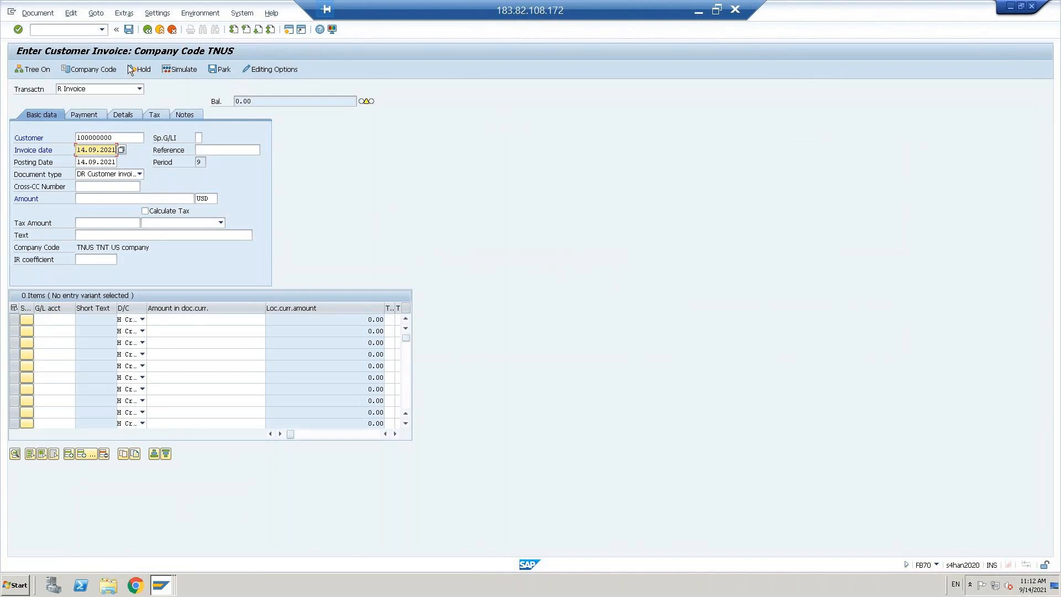
Step: Open business partner maintenance with /nBP
{"action": "left_click", "coordinate": [71, 32]}
{"action": "type", "text": "/nbp"}
{"action": "key", "text": "Return"}
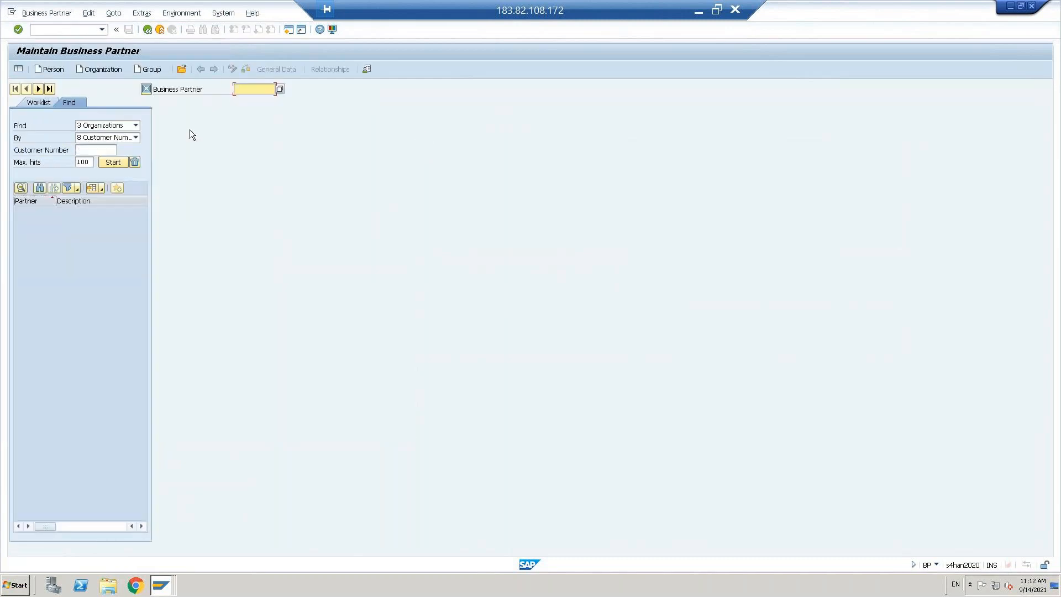
Step: Start a new organization business partner with grouping DCUS
{"action": "left_click", "coordinate": [94, 70]}
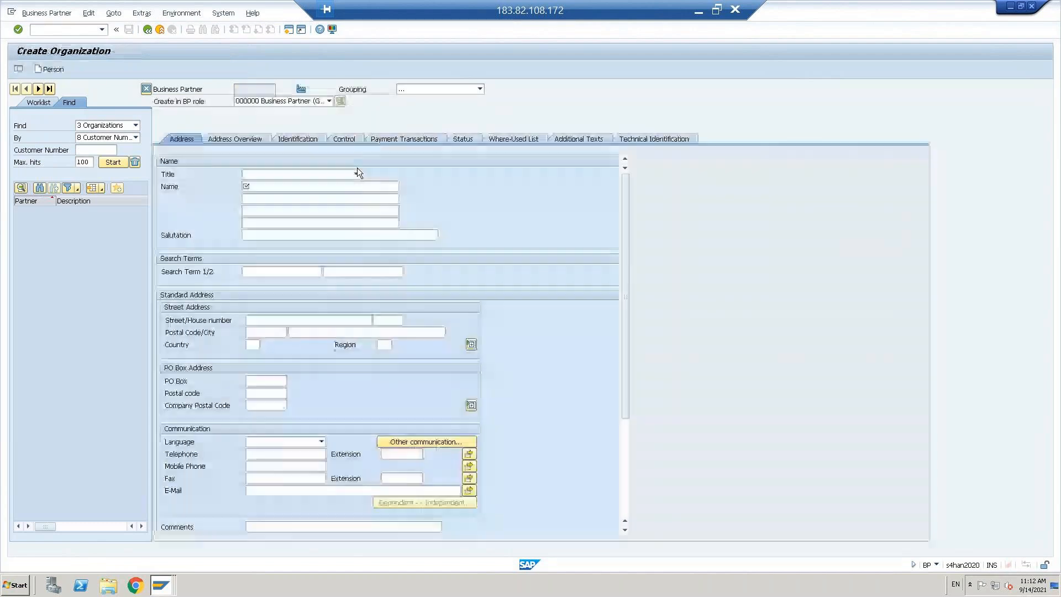
{"action": "left_click", "coordinate": [481, 89]}
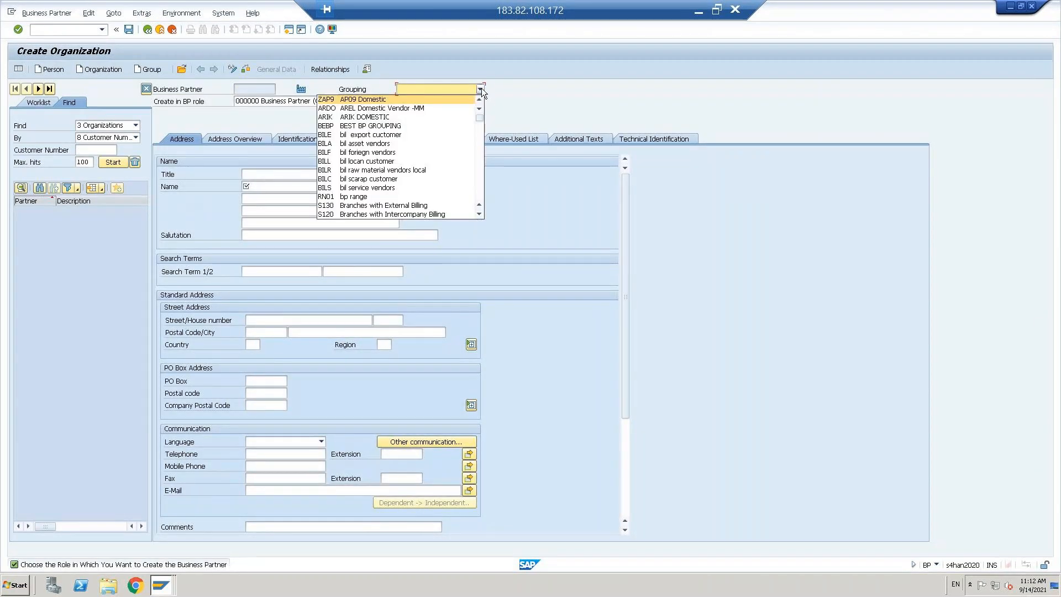
{"action": "key", "text": "d"}
{"action": "key", "text": "d"}
{"action": "key", "text": "d"}
{"action": "key", "text": "d"}
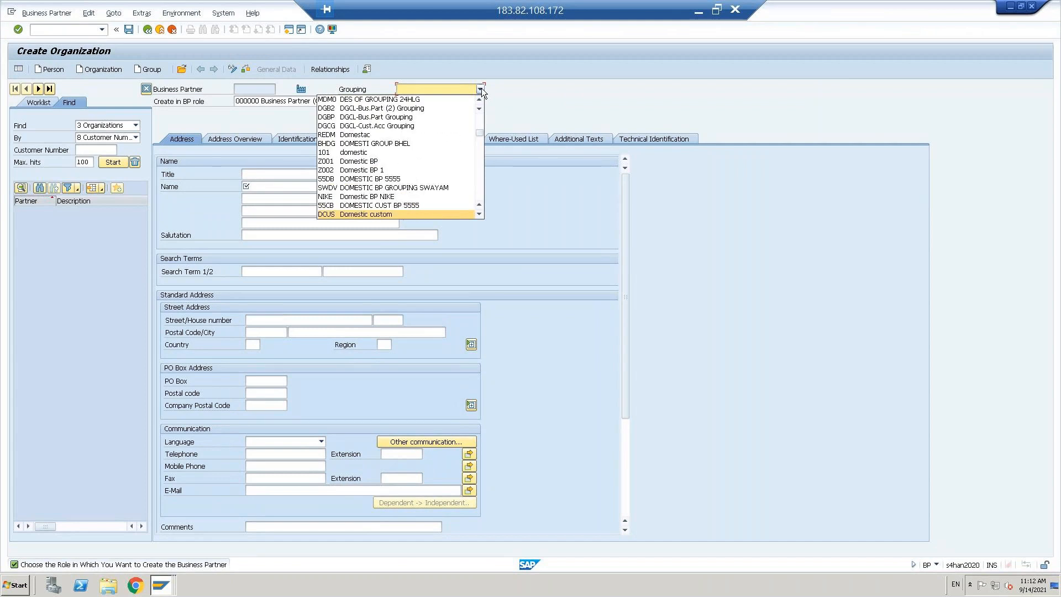
{"action": "left_click", "coordinate": [366, 216]}
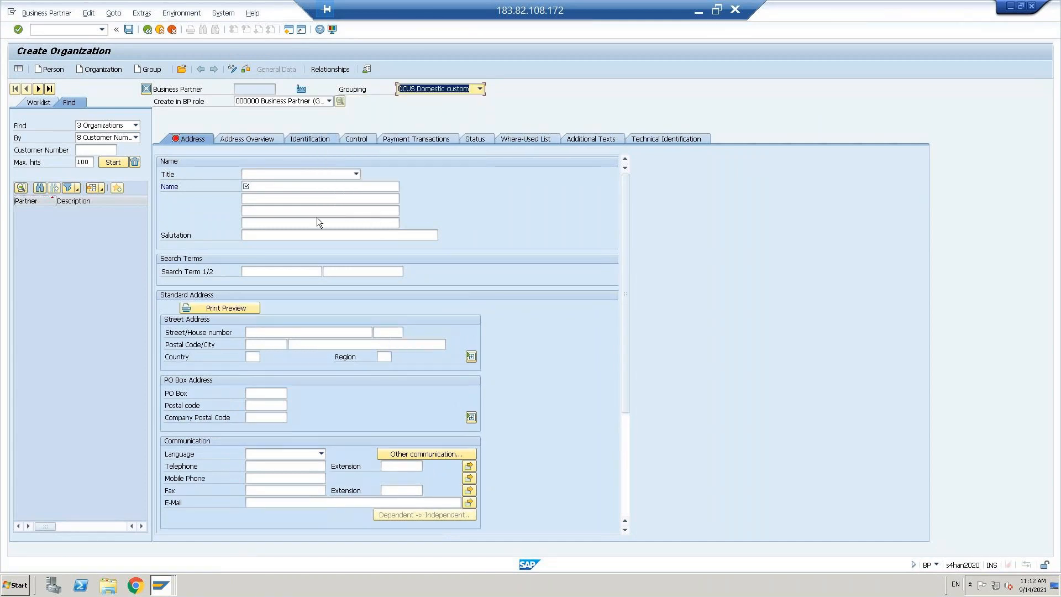
Step: Enter name 'Domestic customer' and country US, then save the partner
{"action": "left_click", "coordinate": [267, 189]}
{"action": "type", "text": "d"}
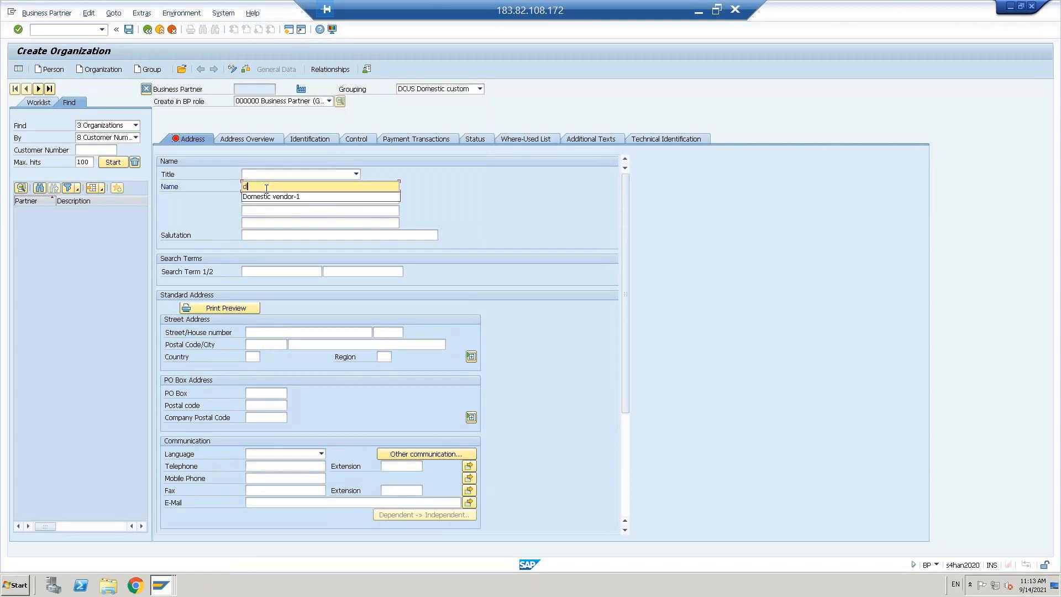
{"action": "key", "text": "Down"}
{"action": "key", "text": "BackSpace"}
{"action": "key", "text": "BackSpace"}
{"action": "key", "text": "BackSpace"}
{"action": "key", "text": "BackSpace"}
{"action": "key", "text": "BackSpace"}
{"action": "key", "text": "BackSpace"}
{"action": "key", "text": "BackSpace"}
{"action": "key", "text": "BackSpace"}
{"action": "type", "text": "customer"}
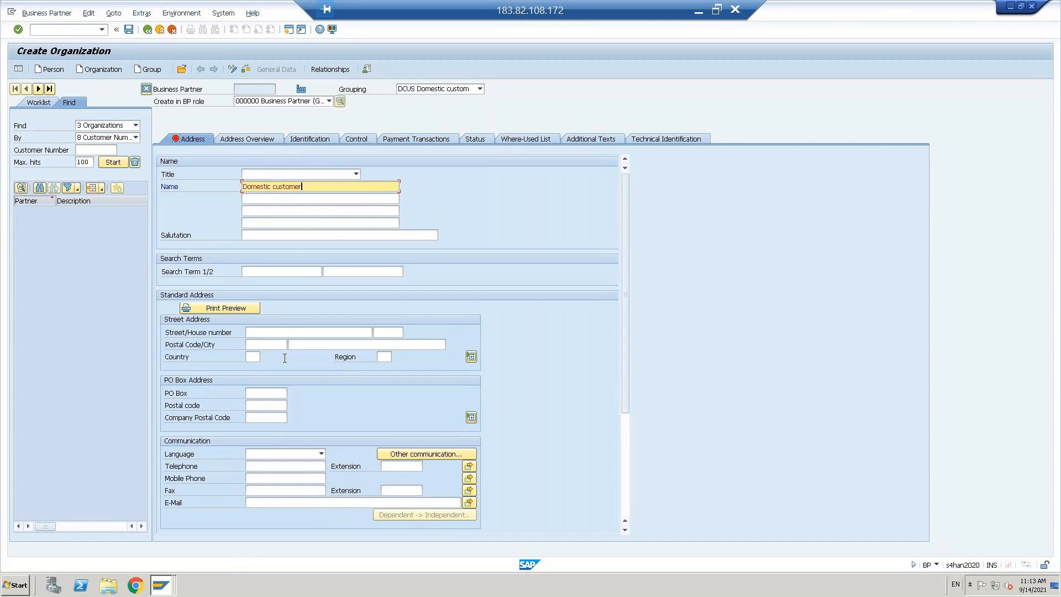
{"action": "key", "text": "Return"}
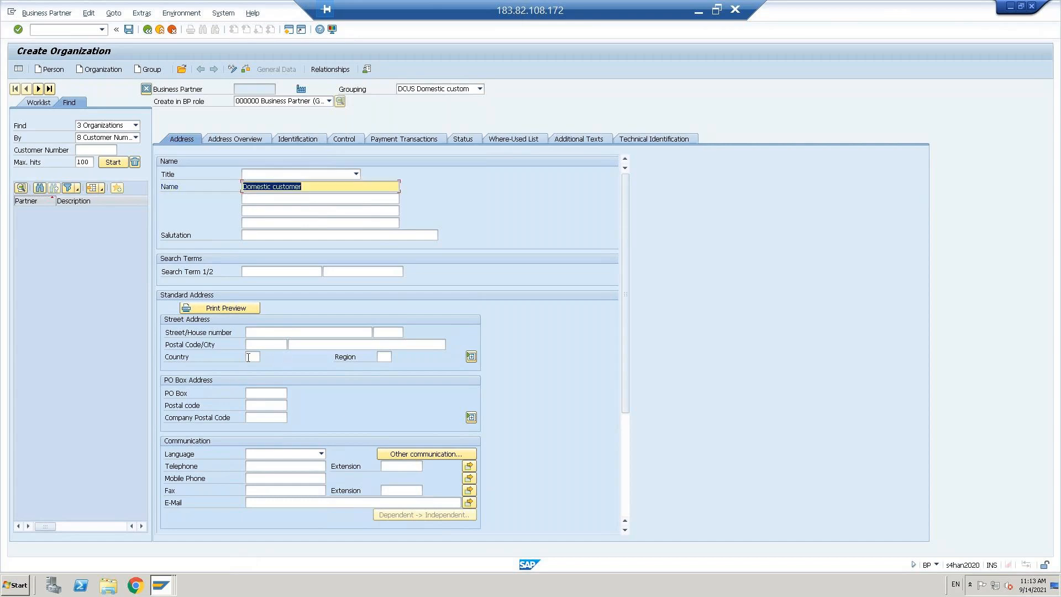
{"action": "left_click", "coordinate": [248, 357]}
{"action": "type", "text": "us"}
{"action": "key", "text": "Return"}
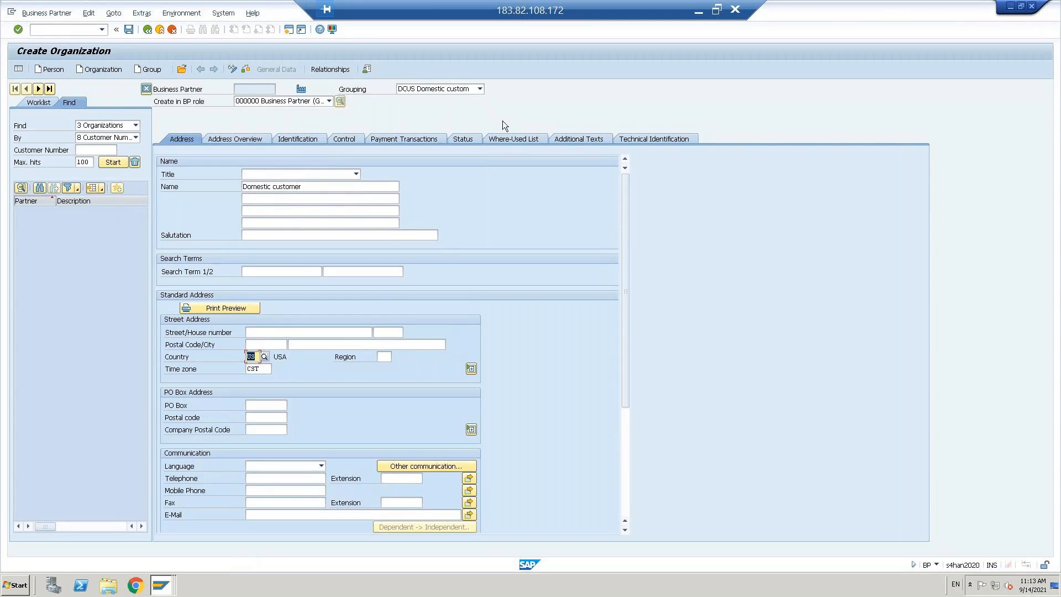
{"action": "left_click", "coordinate": [130, 30]}
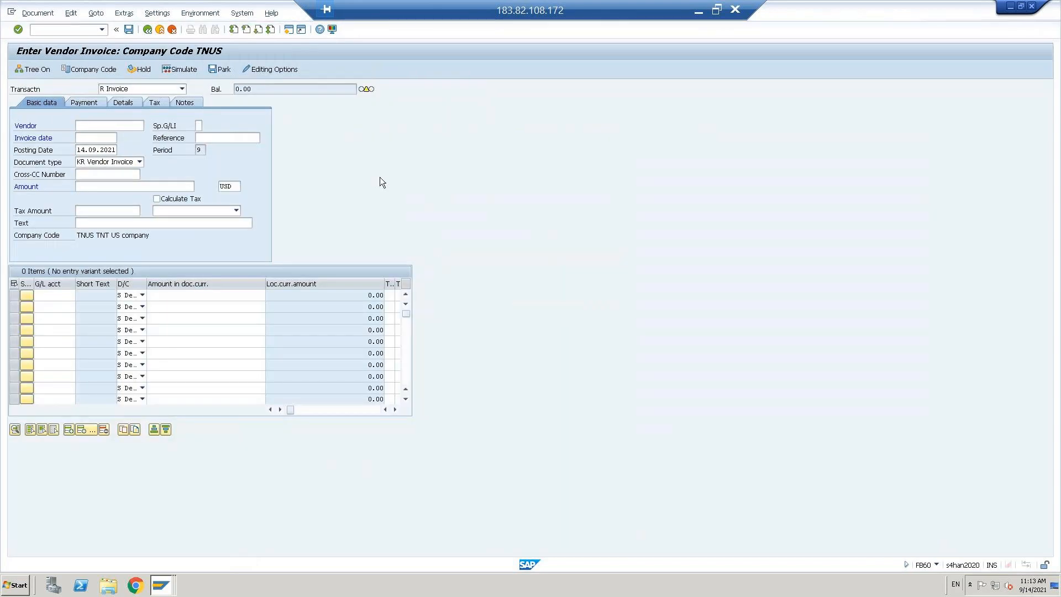
{"action": "key", "text": "alt+Tab"}
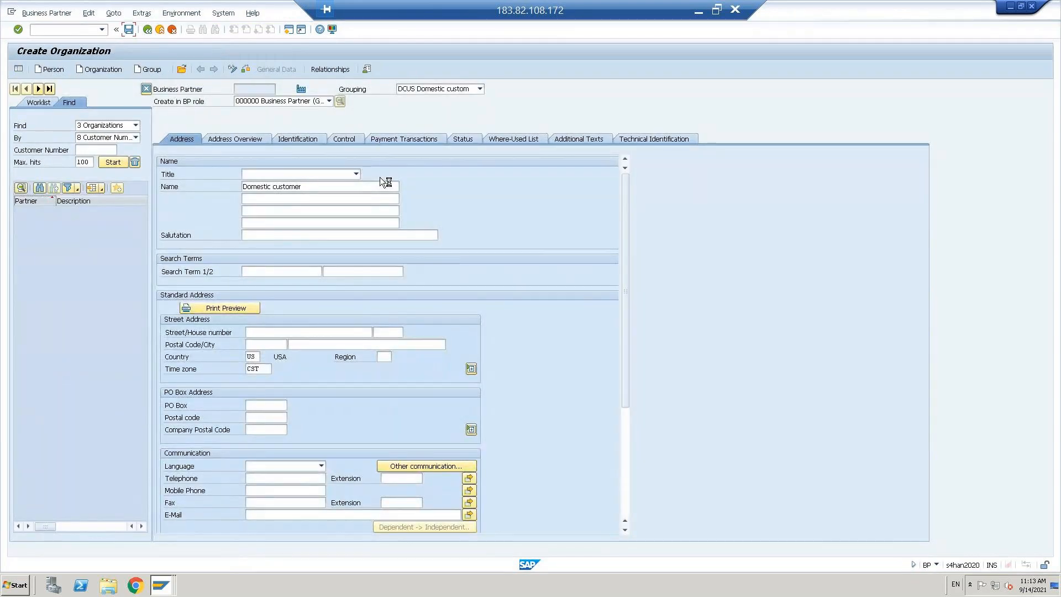
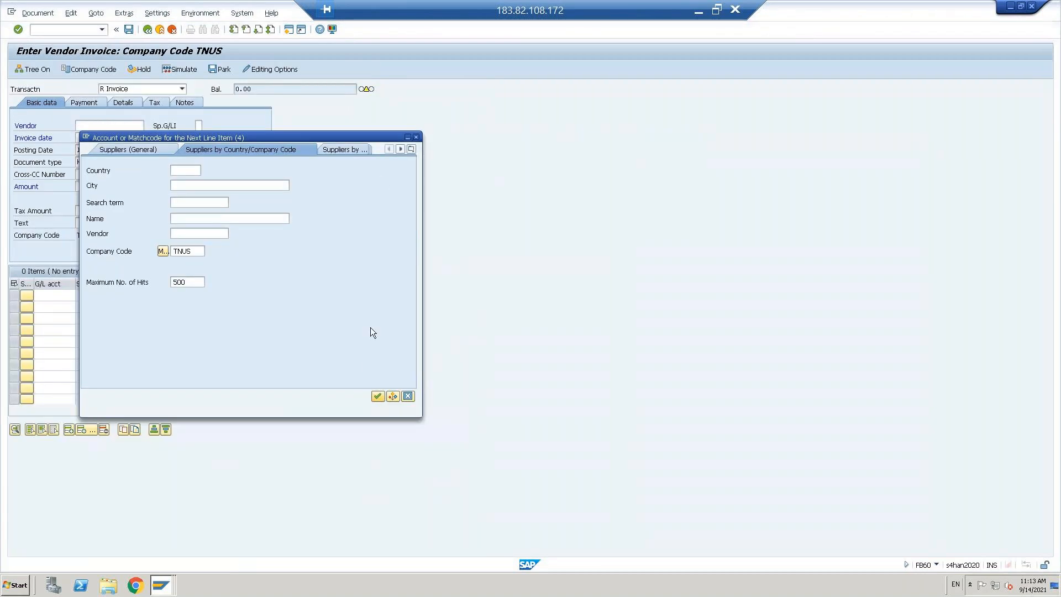
Step: Close the supplier search and pick vendor 600000000 from earlier entries
{"action": "left_click", "coordinate": [408, 397]}
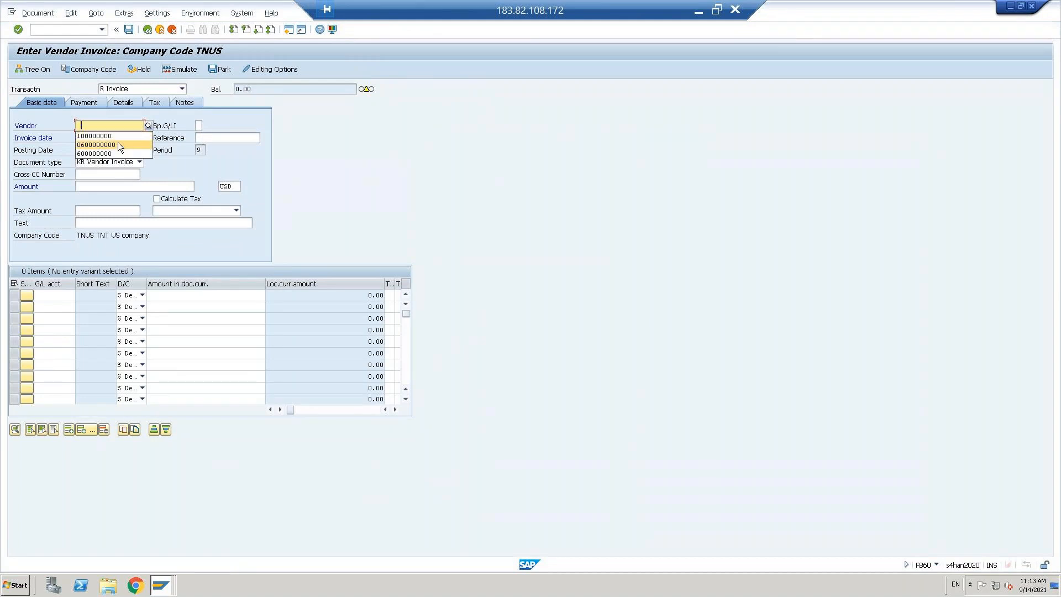
{"action": "left_click", "coordinate": [118, 144]}
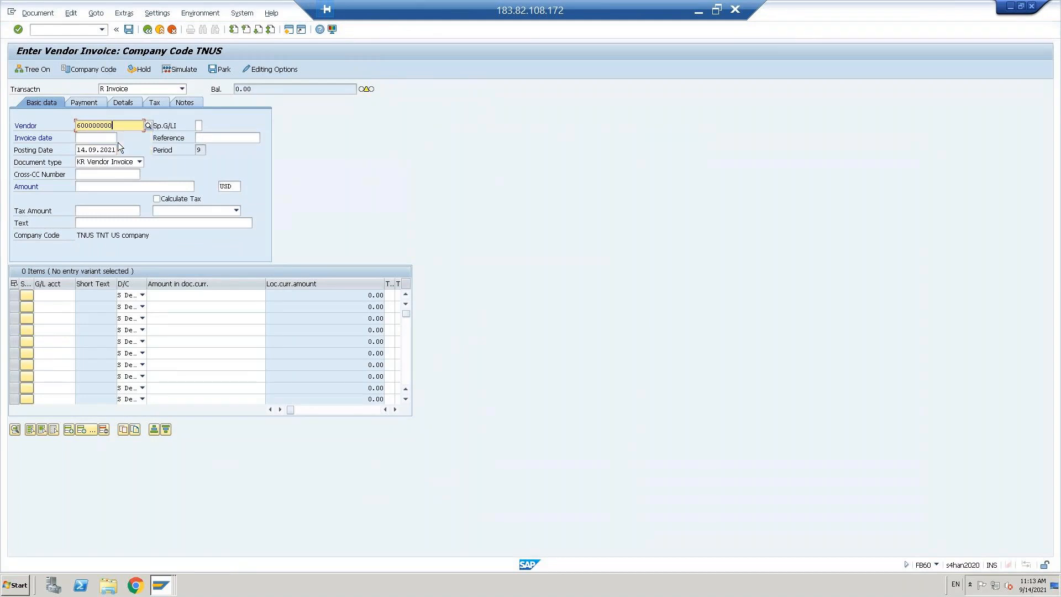
{"action": "left_click", "coordinate": [98, 151]}
{"action": "key", "text": "alt+Tab"}
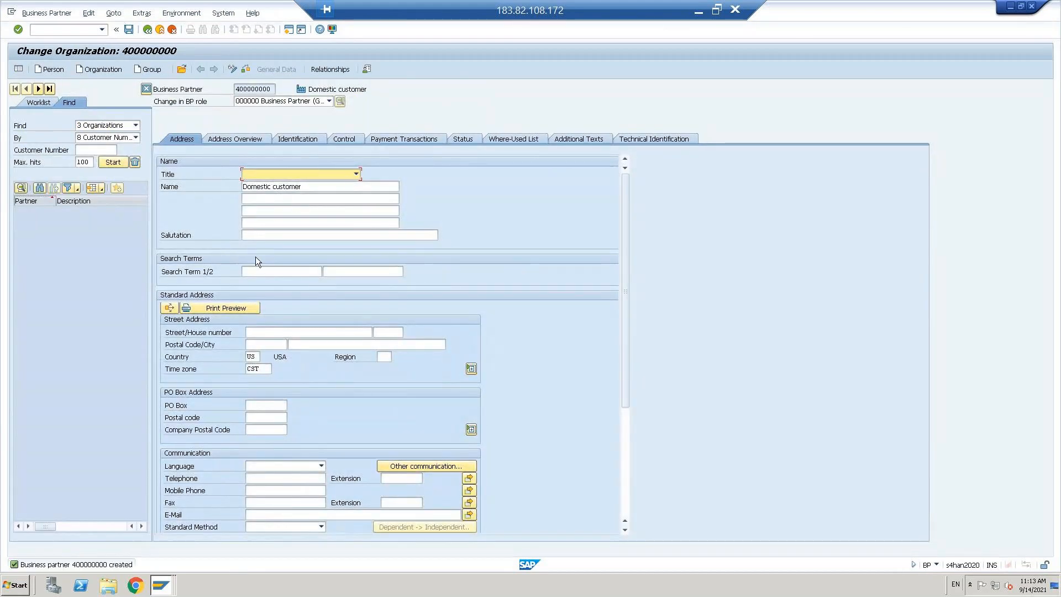
{"action": "key", "text": "alt+Tab"}
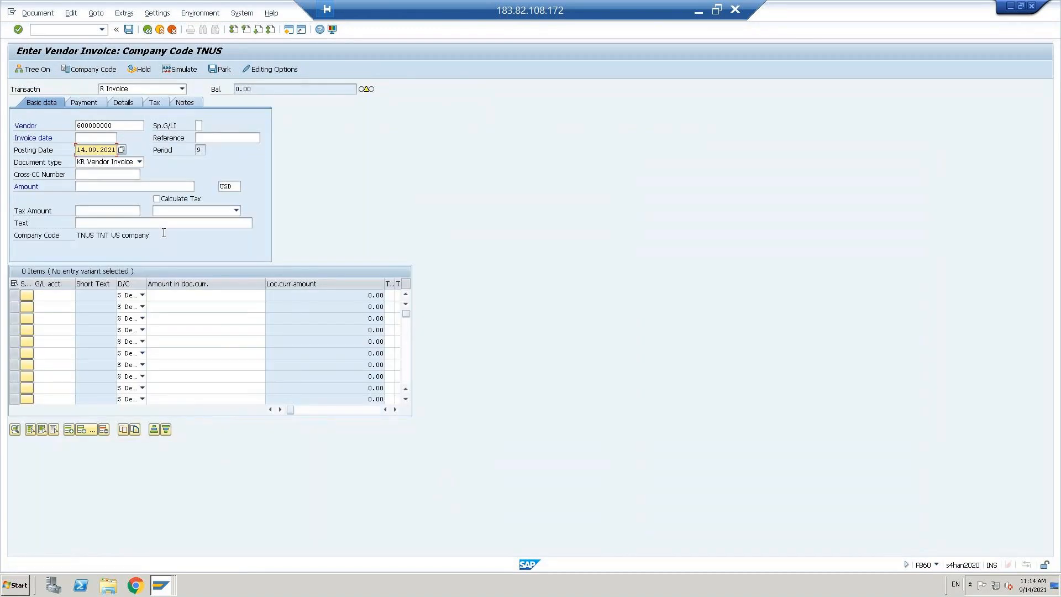
Step: Enter invoice date 14.09.2021 and amount 1000, and turn on Calculate Tax
{"action": "left_click", "coordinate": [81, 138]}
{"action": "type", "text": "14.09.2021"}
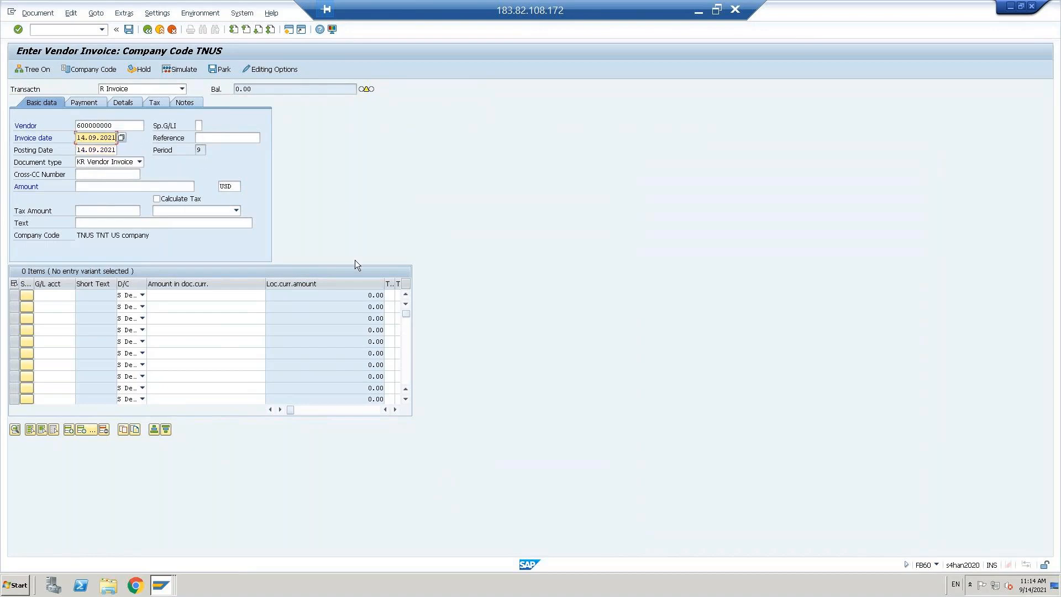
{"action": "left_click", "coordinate": [105, 189]}
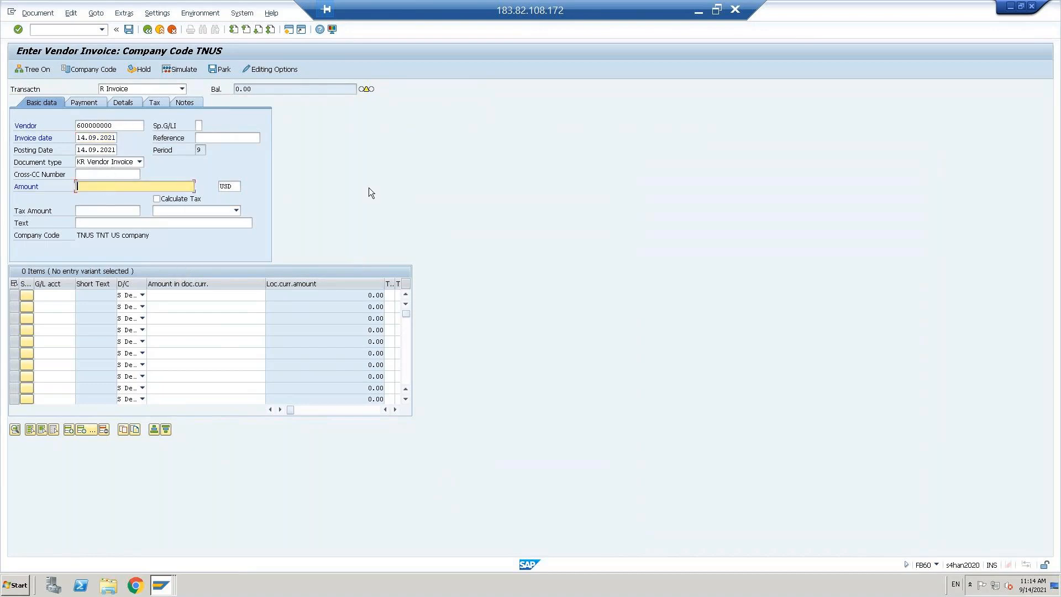
{"action": "type", "text": "1000"}
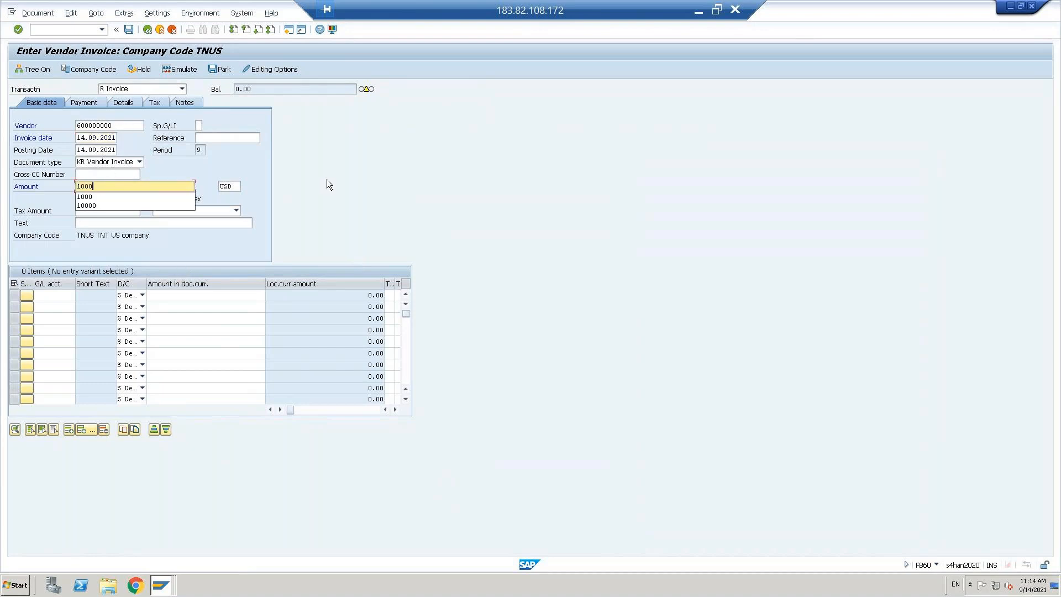
{"action": "key", "text": "Escape"}
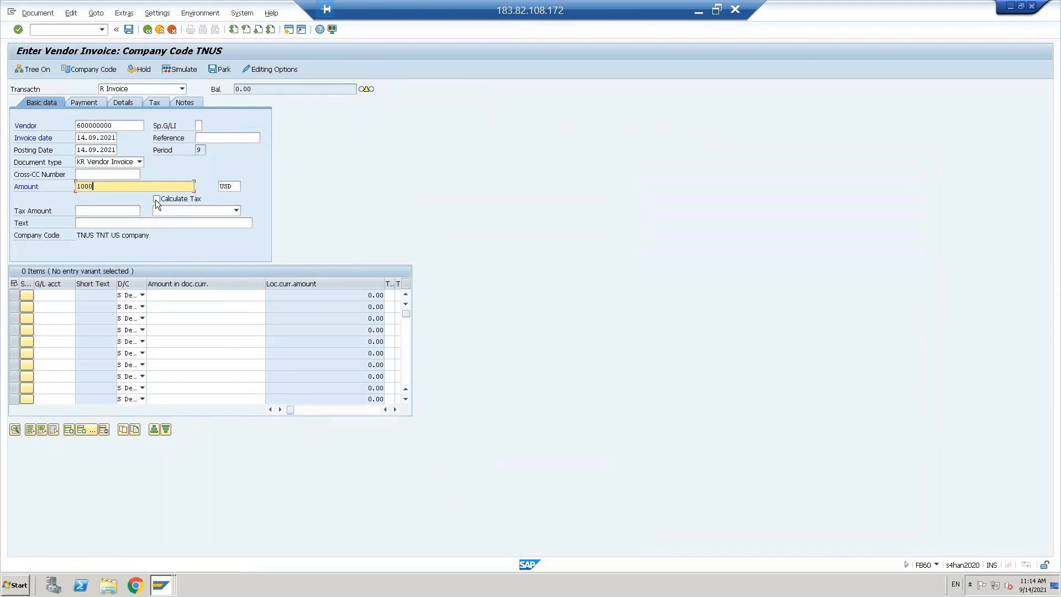
{"action": "left_click", "coordinate": [156, 199]}
{"action": "left_click", "coordinate": [156, 199]}
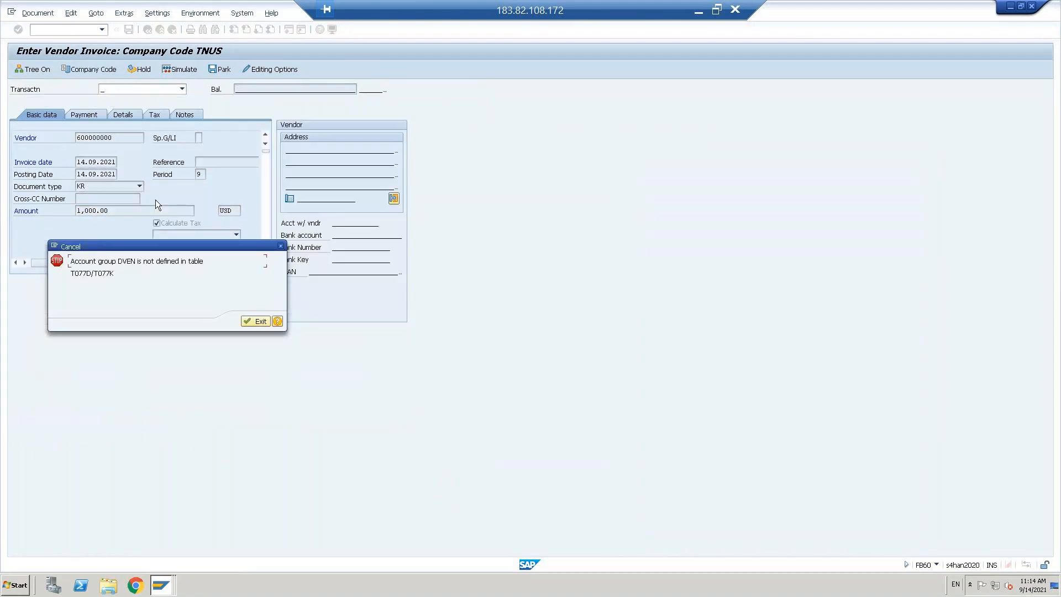
Step: Select the table name T077K in the error message
{"action": "double_click", "coordinate": [95, 273]}
{"action": "left_click_drag", "start_coordinate": [103, 273], "coordinate": [114, 273]}
{"action": "left_click", "coordinate": [120, 273]}
{"action": "key", "text": "shift+Left"}
{"action": "key", "text": "shift+Left"}
{"action": "key", "text": "shift+Left"}
{"action": "key", "text": "shift+Left"}
{"action": "key", "text": "shift+Left"}
{"action": "key", "text": "Left"}
Step: Open table T077K in the Data Browser with /nse16
{"action": "key", "text": "alt+Tab"}
{"action": "key", "text": "alt+Tab"}
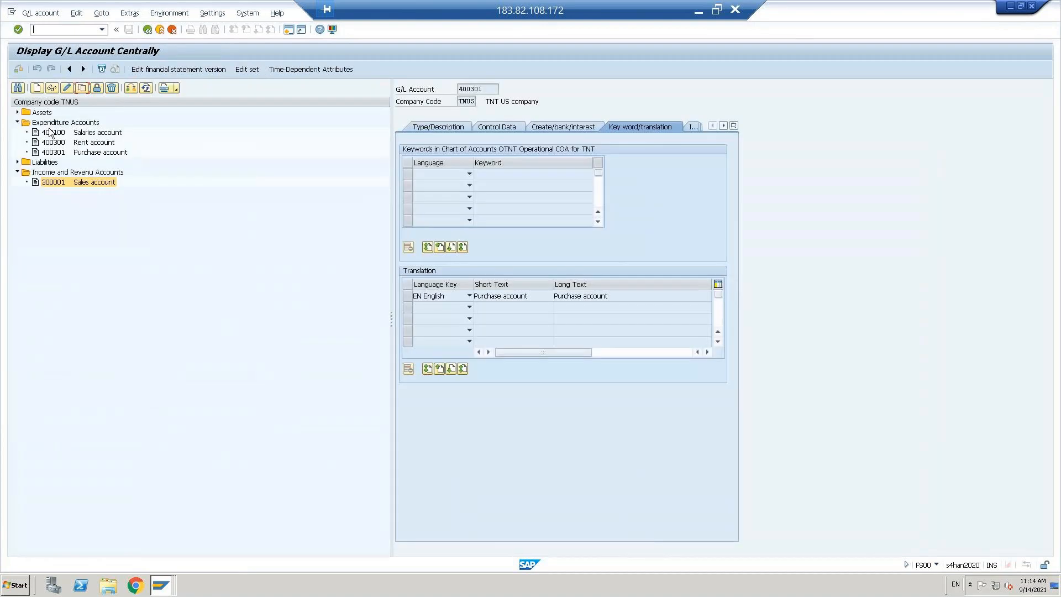
{"action": "type", "text": "/nse16"}
{"action": "key", "text": "Return"}
{"action": "type", "text": "T077K"}
{"action": "key", "text": "Return"}
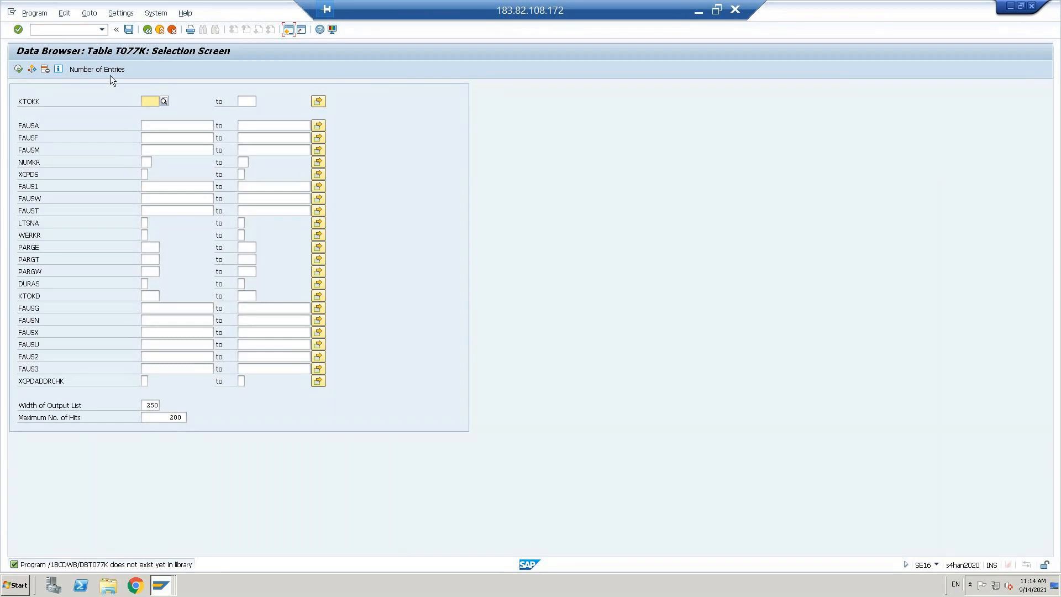
Step: Set the Data Browser user parameters to show field labels instead of technical names
{"action": "left_click", "coordinate": [121, 14]}
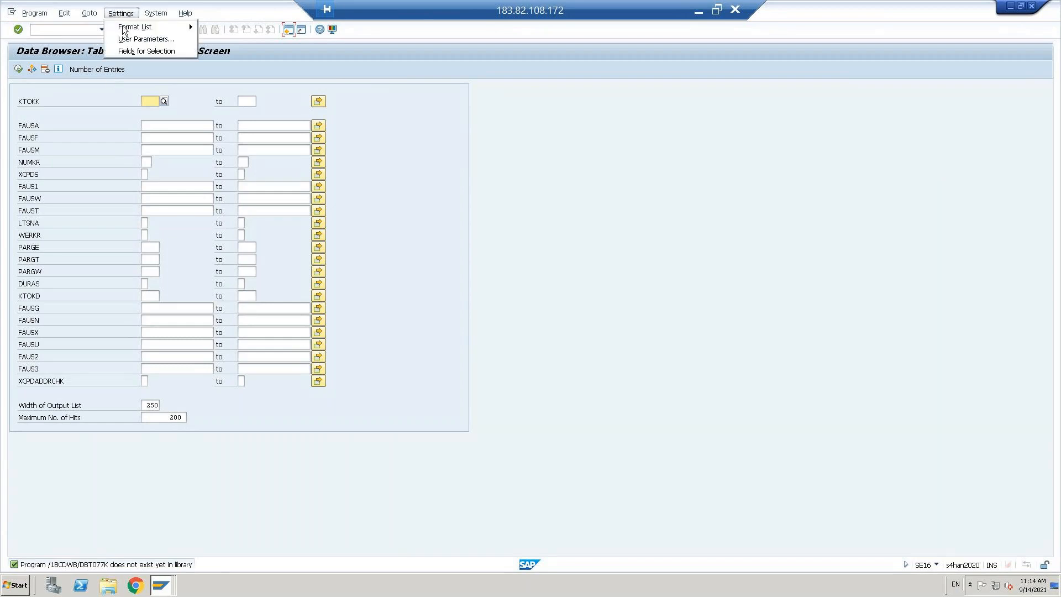
{"action": "left_click", "coordinate": [135, 51]}
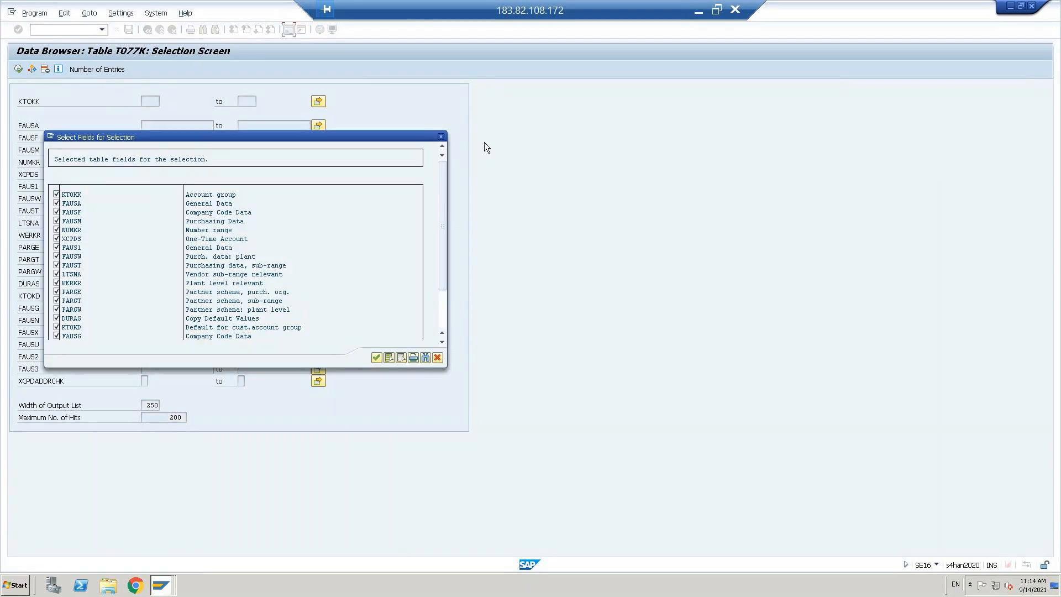
{"action": "left_click", "coordinate": [441, 137]}
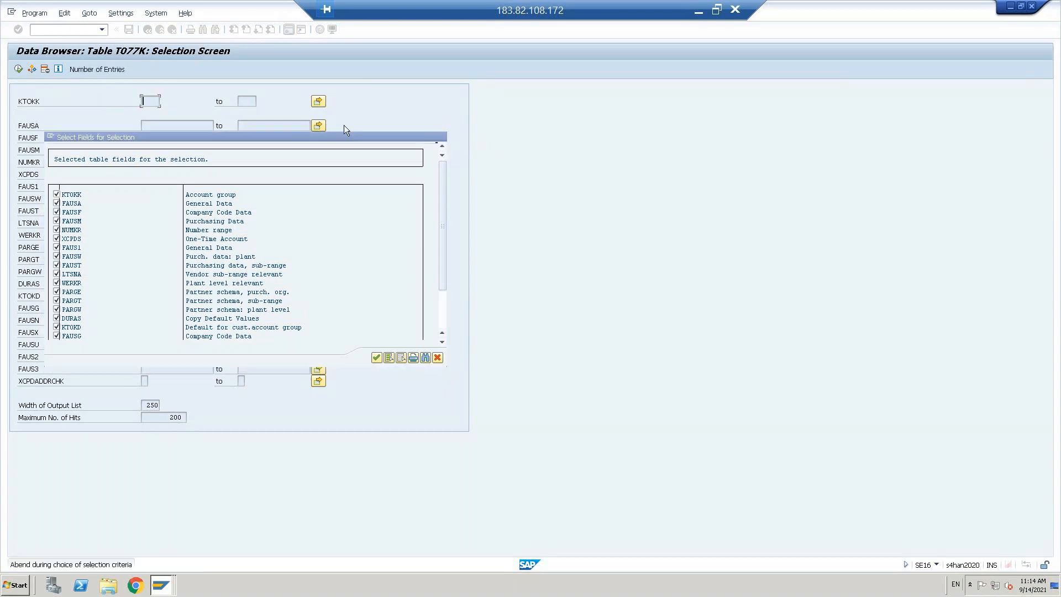
{"action": "left_click", "coordinate": [122, 13]}
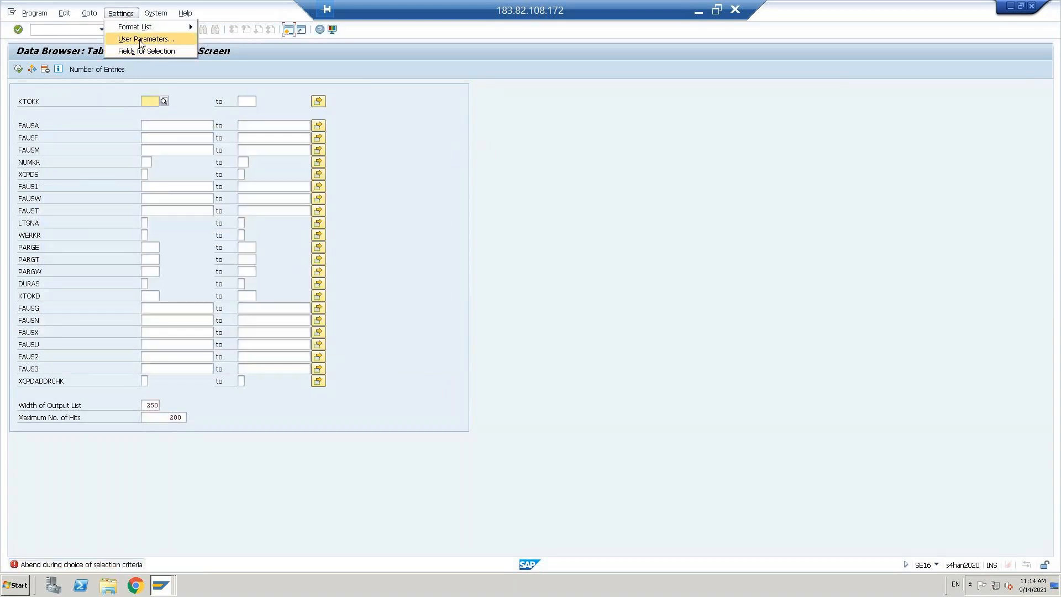
{"action": "left_click", "coordinate": [140, 40]}
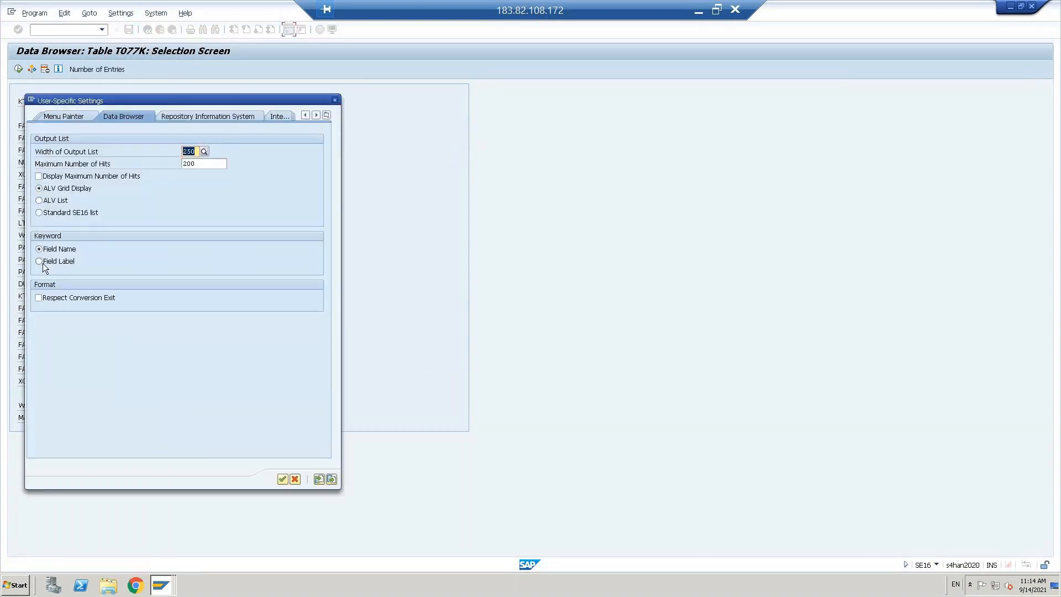
{"action": "left_click", "coordinate": [38, 261]}
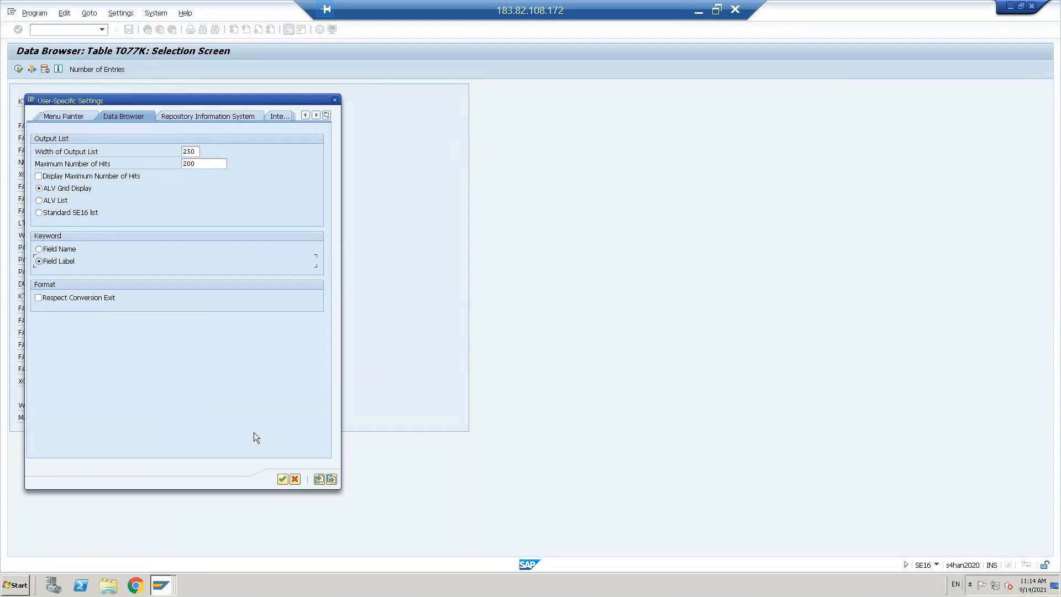
{"action": "left_click", "coordinate": [282, 479]}
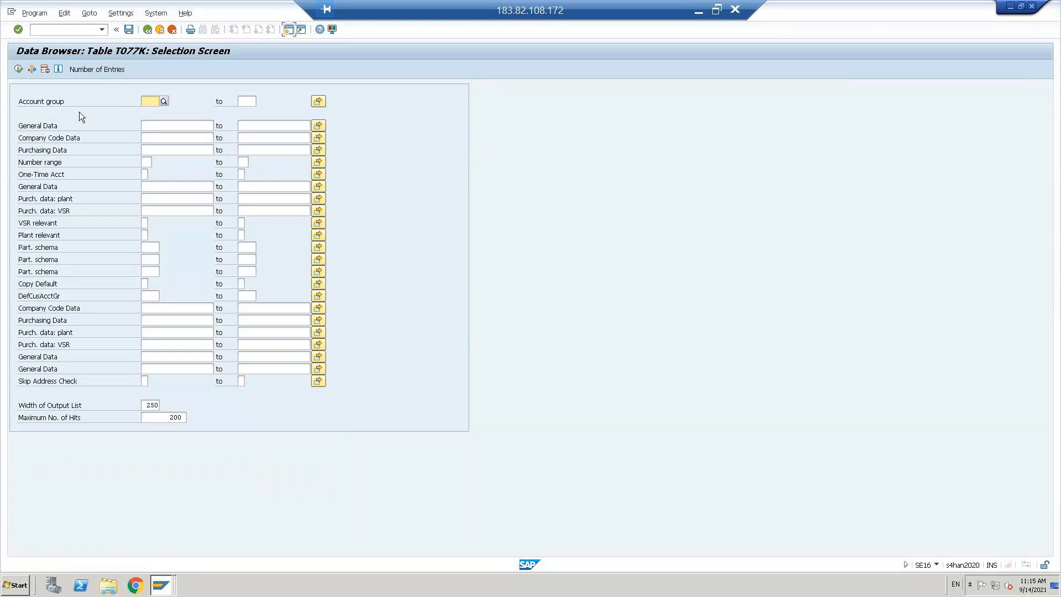
Step: Query T077K for account group DVEN, which returns no entries
{"action": "key", "text": "alt+Tab"}
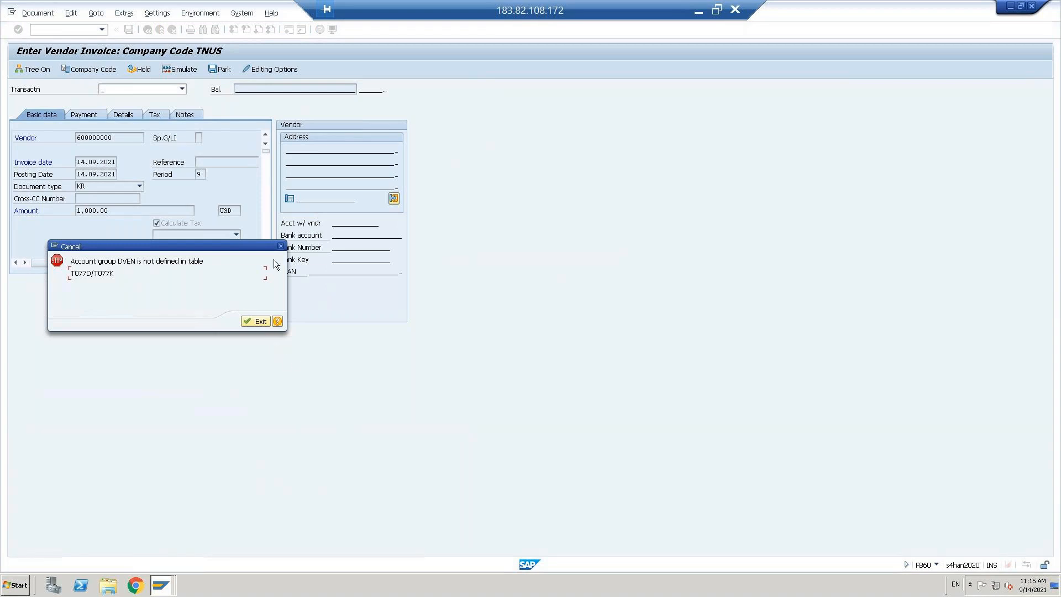
{"action": "key", "text": "alt+Tab"}
{"action": "type", "text": "dven"}
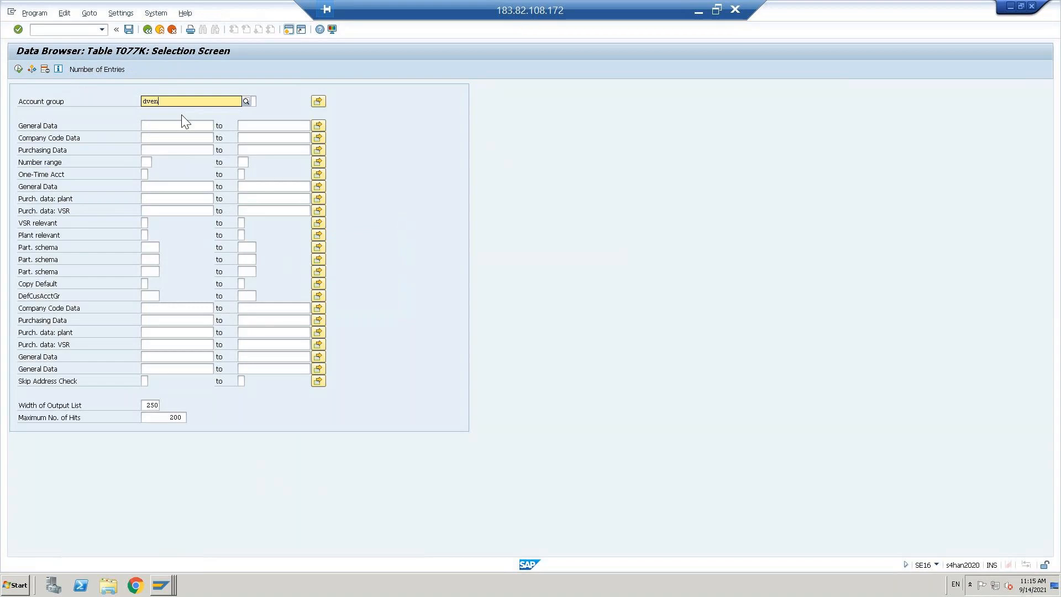
{"action": "key", "text": "Return"}
{"action": "left_click", "coordinate": [19, 69]}
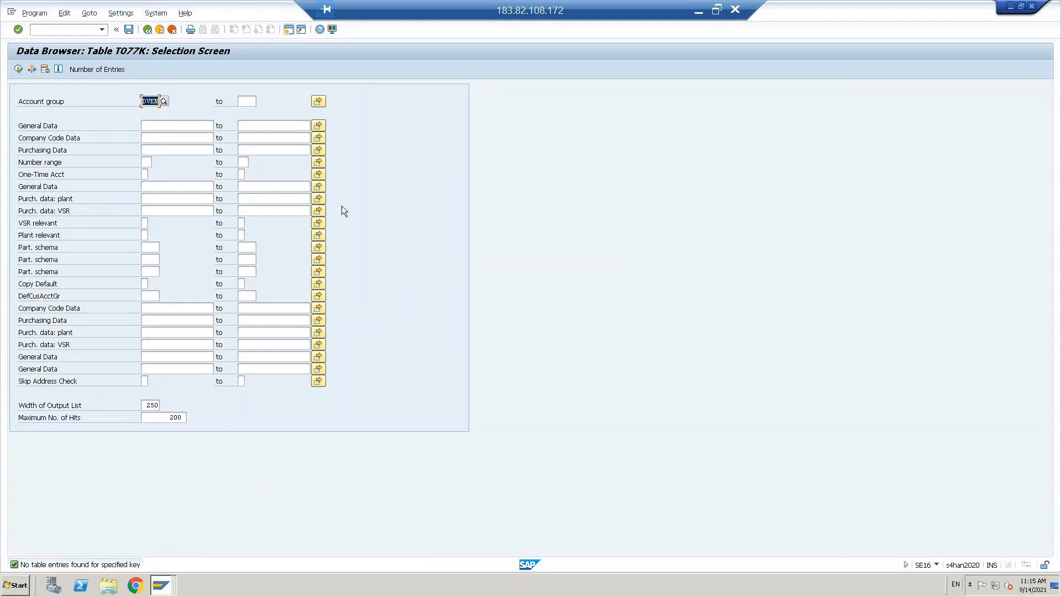
Step: Go back to the Data Browser start screen and open table LFB1
{"action": "left_click", "coordinate": [70, 30]}
{"action": "left_click", "coordinate": [155, 32]}
{"action": "key", "text": "BackSpace"}
{"action": "type", "text": "lfbl"}
{"action": "key", "text": "Return"}
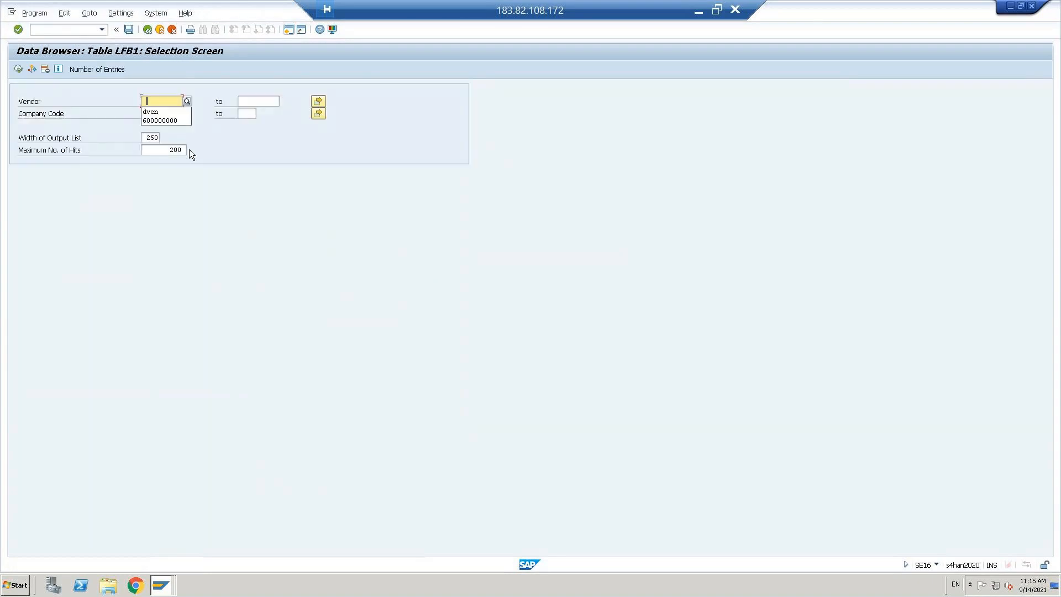
Step: List LFB1 records and inspect the TNUS entry with sort key 001
{"action": "key", "text": "F8"}
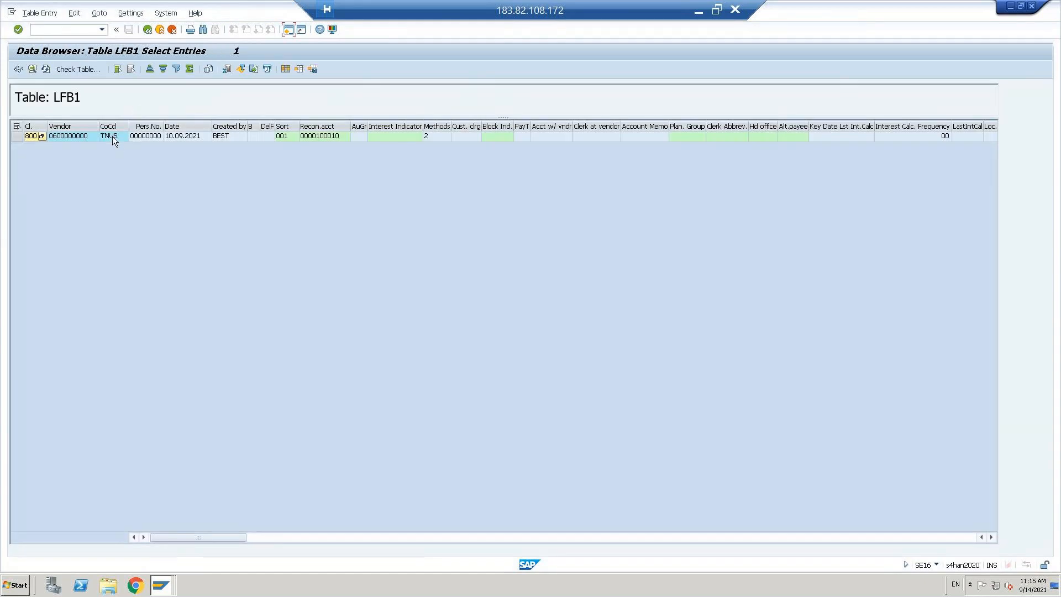
{"action": "left_click", "coordinate": [113, 138]}
{"action": "left_click", "coordinate": [286, 137]}
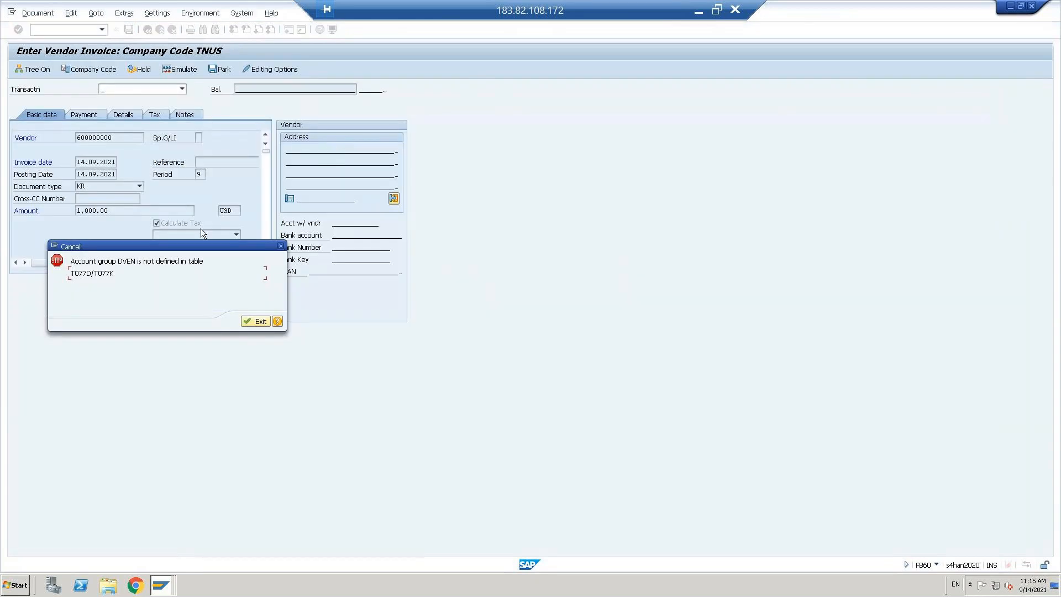
{"action": "left_click", "coordinate": [256, 321]}
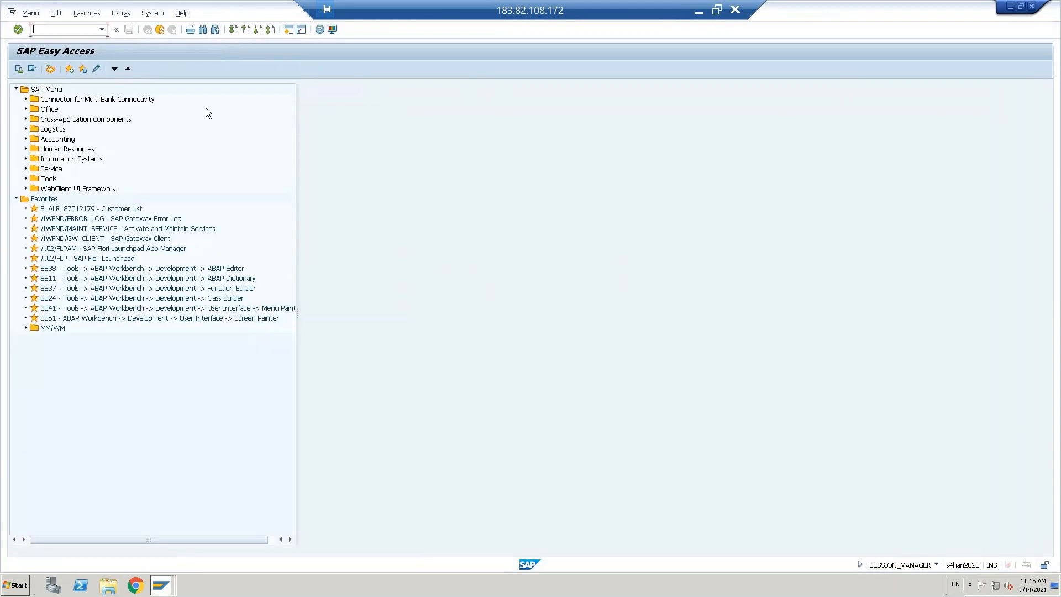
{"action": "type", "text": "fb60"}
{"action": "key", "text": "Return"}
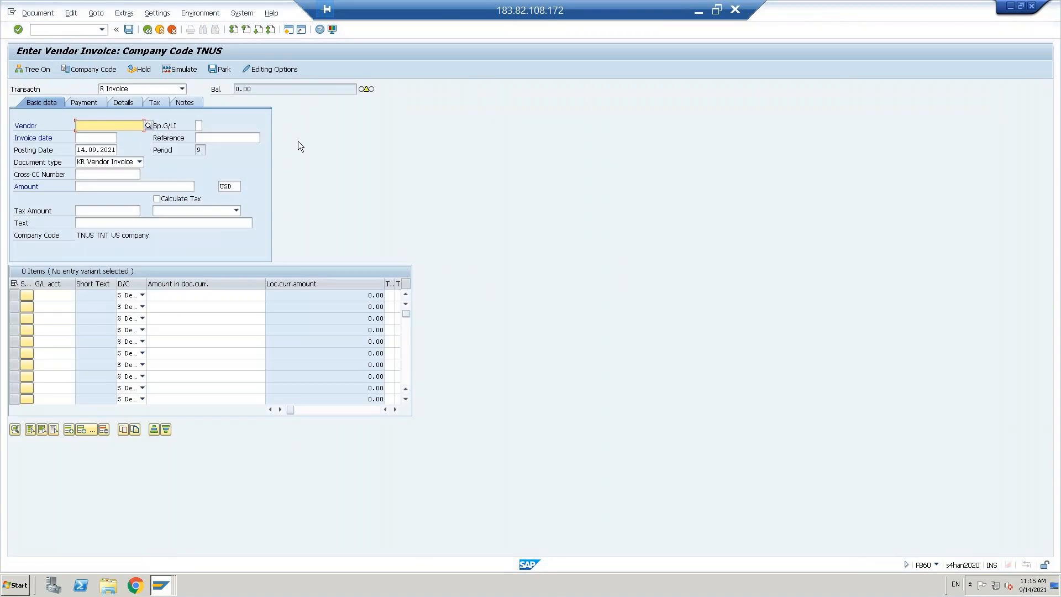
{"action": "key", "text": "alt+Tab"}
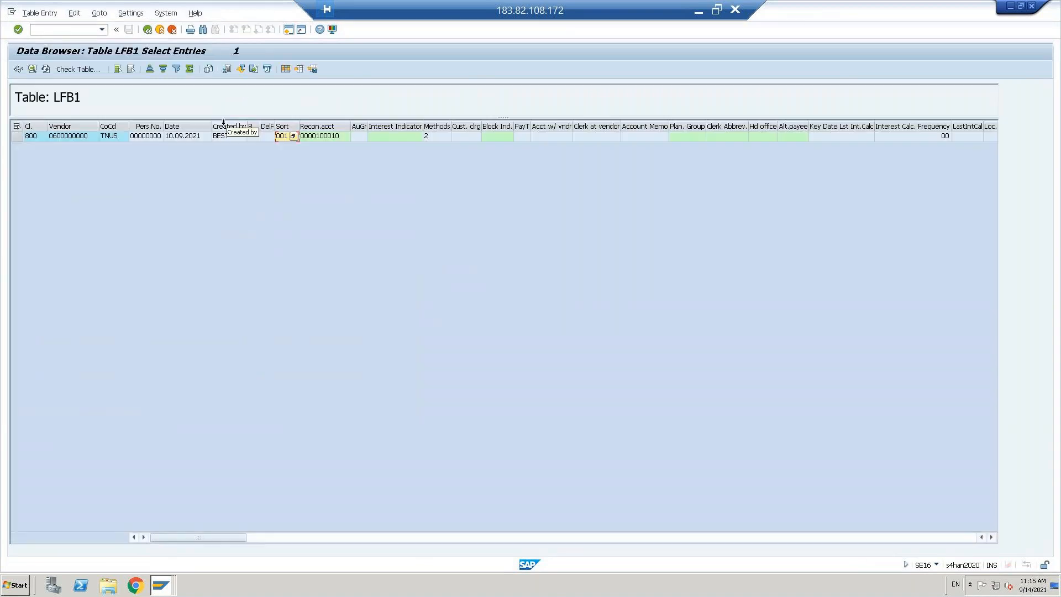
{"action": "left_click", "coordinate": [68, 137]}
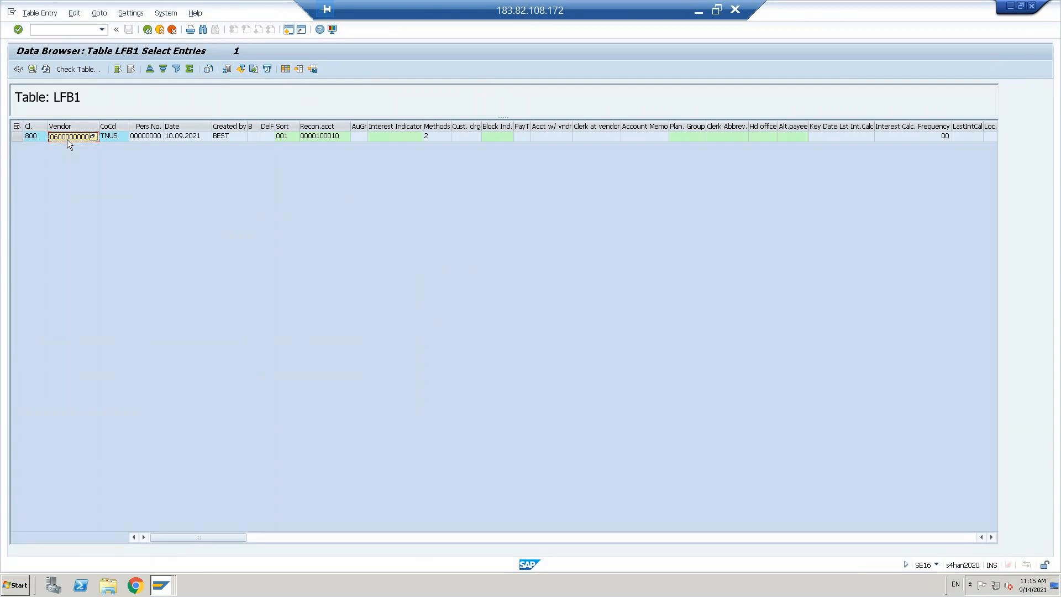
{"action": "key", "text": "alt+Tab"}
{"action": "key", "text": "ctrl+v"}
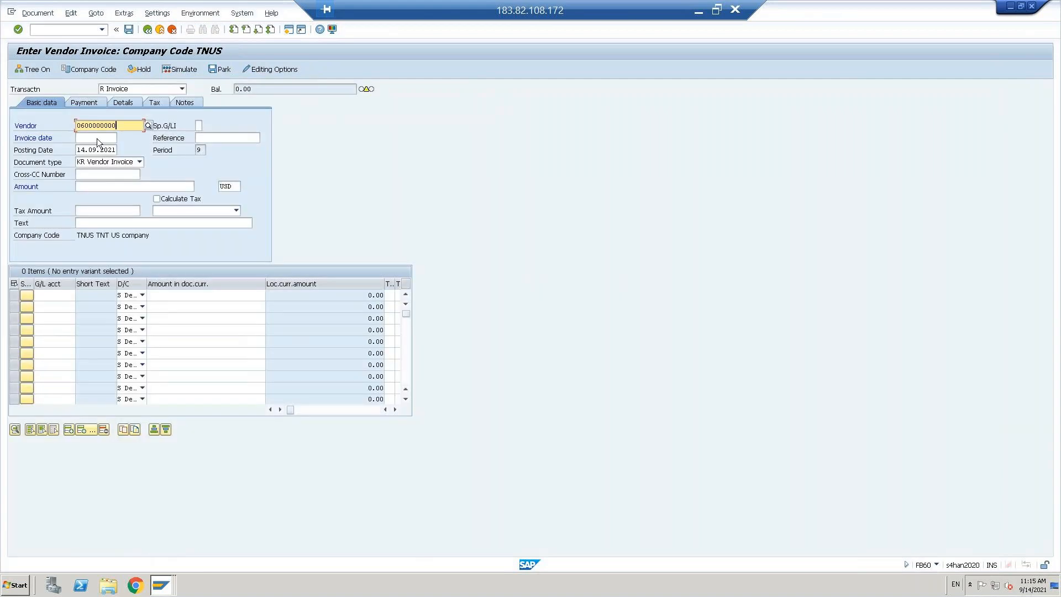
Step: Copy the 14.09.2021 posting date into the invoice date and submit the header
{"action": "left_click", "coordinate": [87, 150]}
{"action": "key", "text": "ctrl+a"}
{"action": "key", "text": "ctrl+c"}
{"action": "key", "text": "Up"}
{"action": "key", "text": "ctrl+v"}
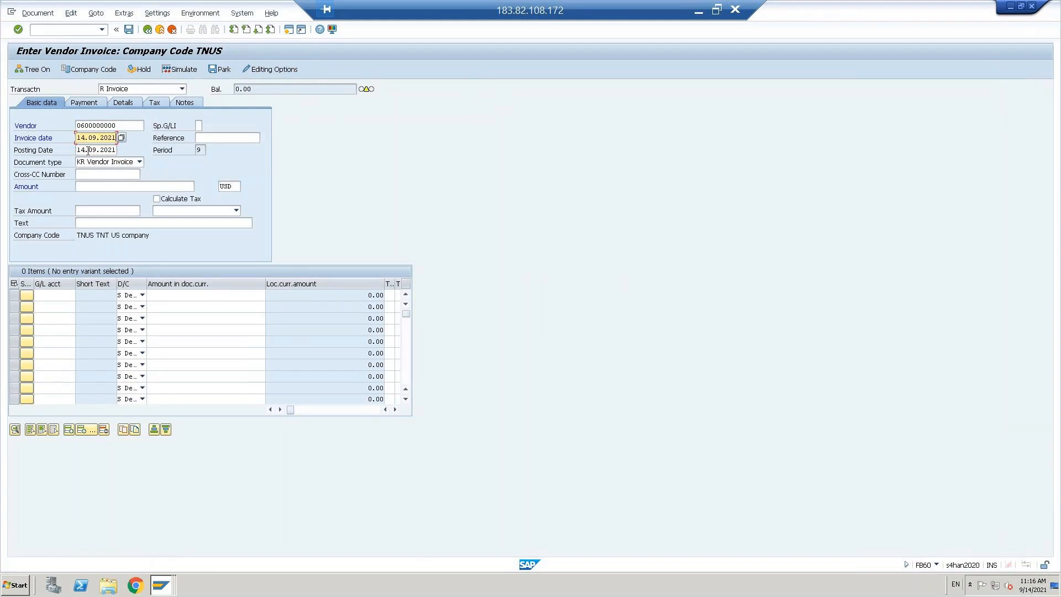
{"action": "key", "text": "Return"}
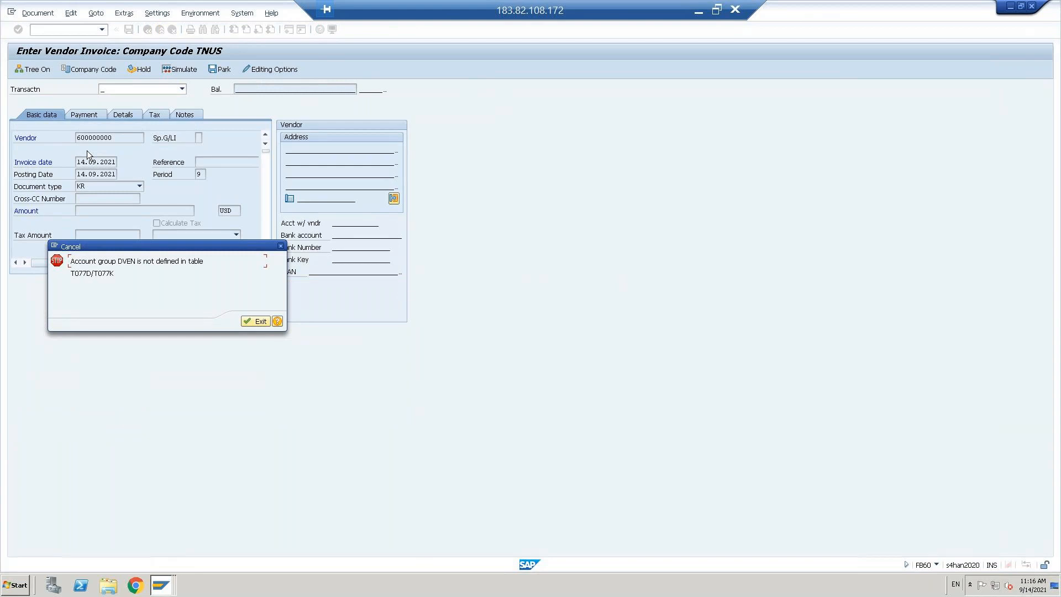
Step: Select and then deselect the table name T077K in the error message
{"action": "left_click_drag", "start_coordinate": [95, 272], "coordinate": [121, 273]}
{"action": "left_click", "coordinate": [121, 273]}
{"action": "key", "text": "shift+Left"}
{"action": "key", "text": "shift+Left"}
{"action": "key", "text": "shift+Left"}
{"action": "key", "text": "Left"}
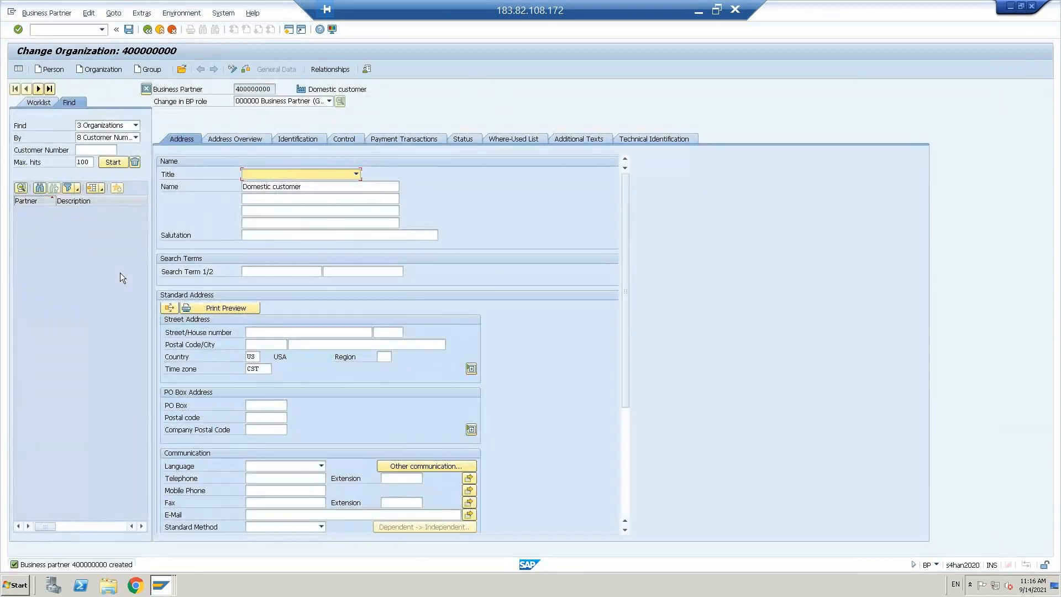
Step: Search business partners by the copied vendor number as Customer Number
{"action": "left_click", "coordinate": [89, 150]}
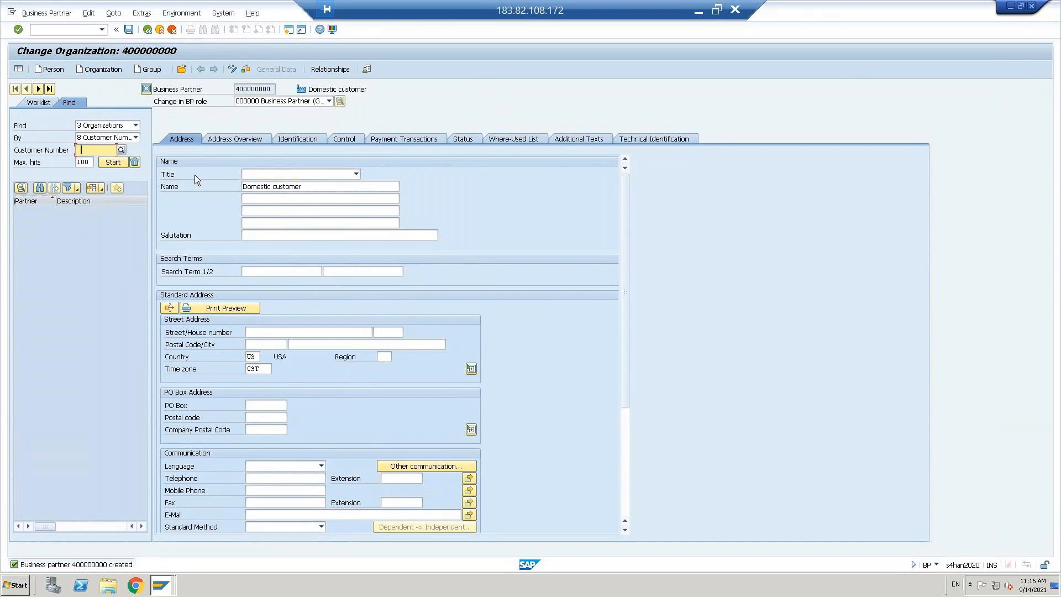
{"action": "key", "text": "alt+Tab"}
{"action": "key", "text": "alt+Tab"}
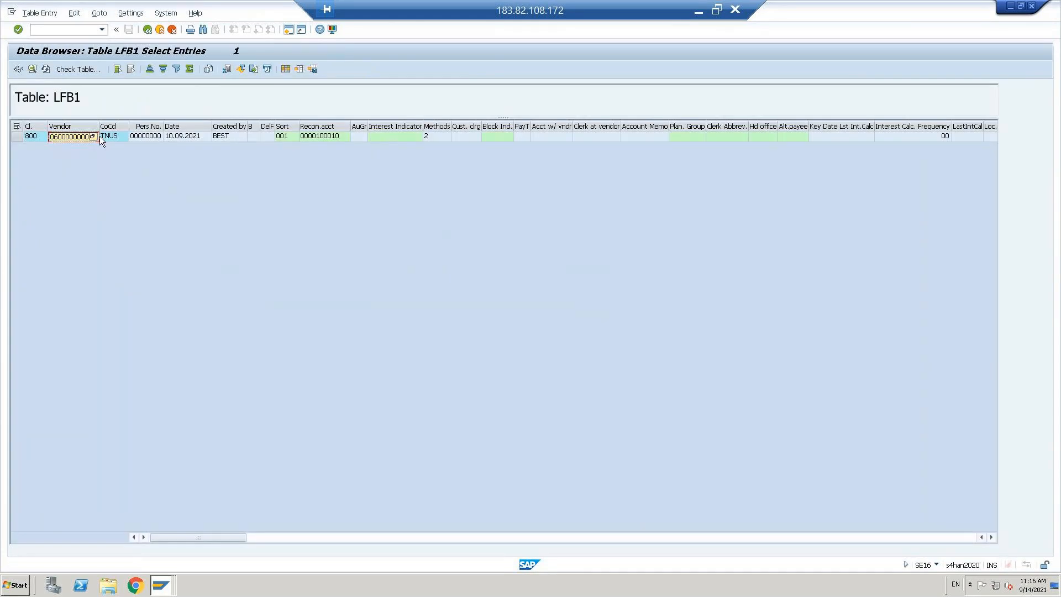
{"action": "key", "text": "alt+Tab"}
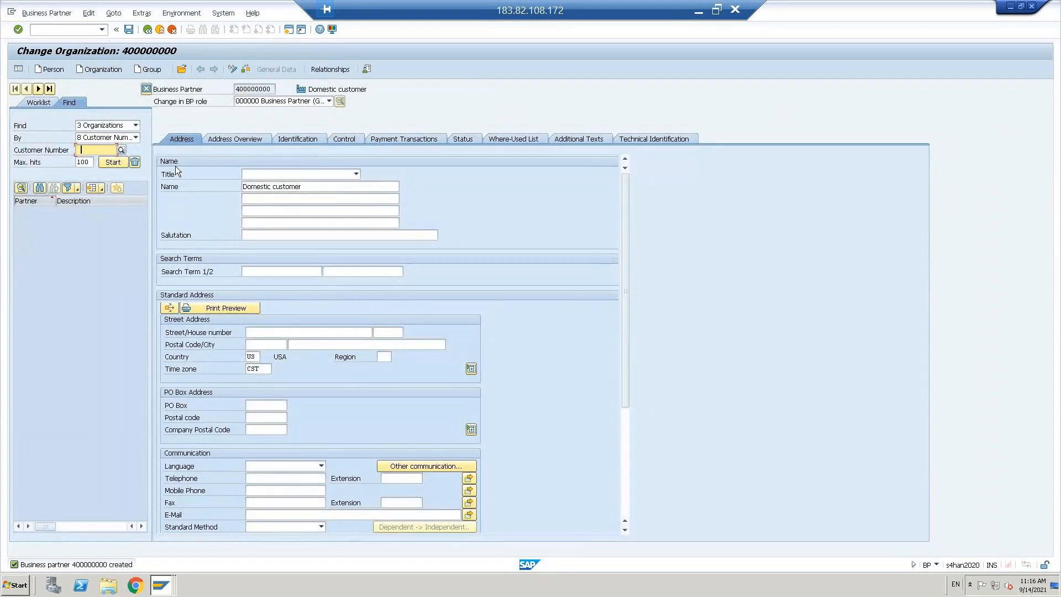
{"action": "key", "text": "ctrl+v"}
{"action": "left_click", "coordinate": [110, 161]}
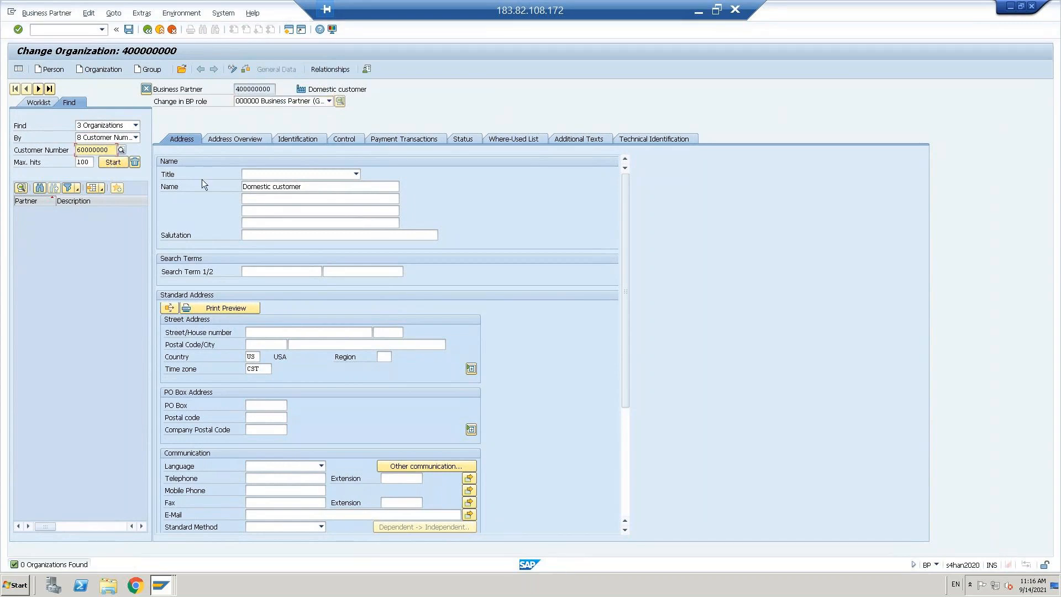
{"action": "type", "text": "0"}
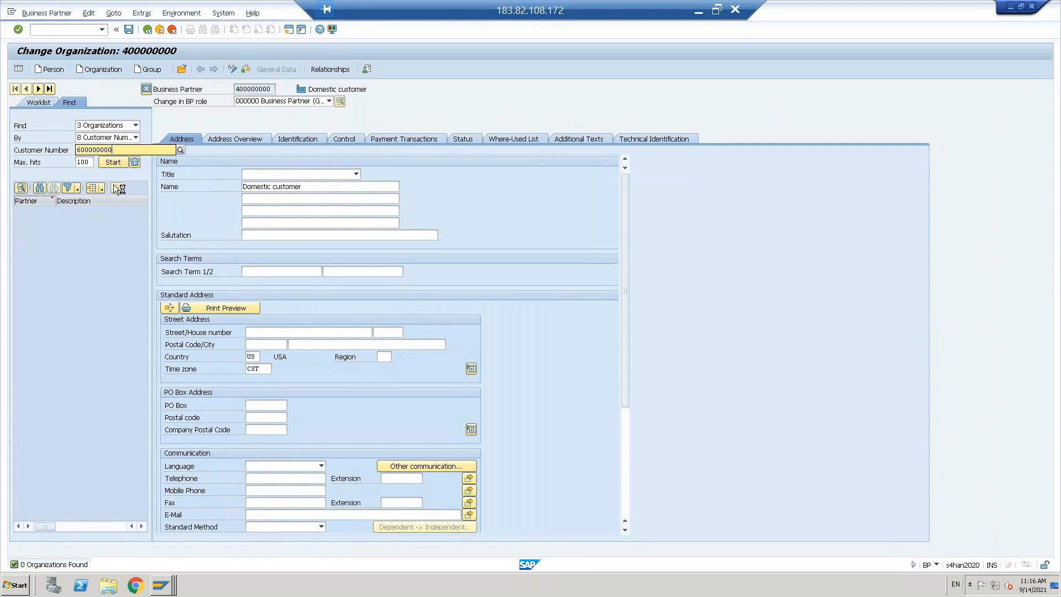
{"action": "left_click", "coordinate": [111, 162]}
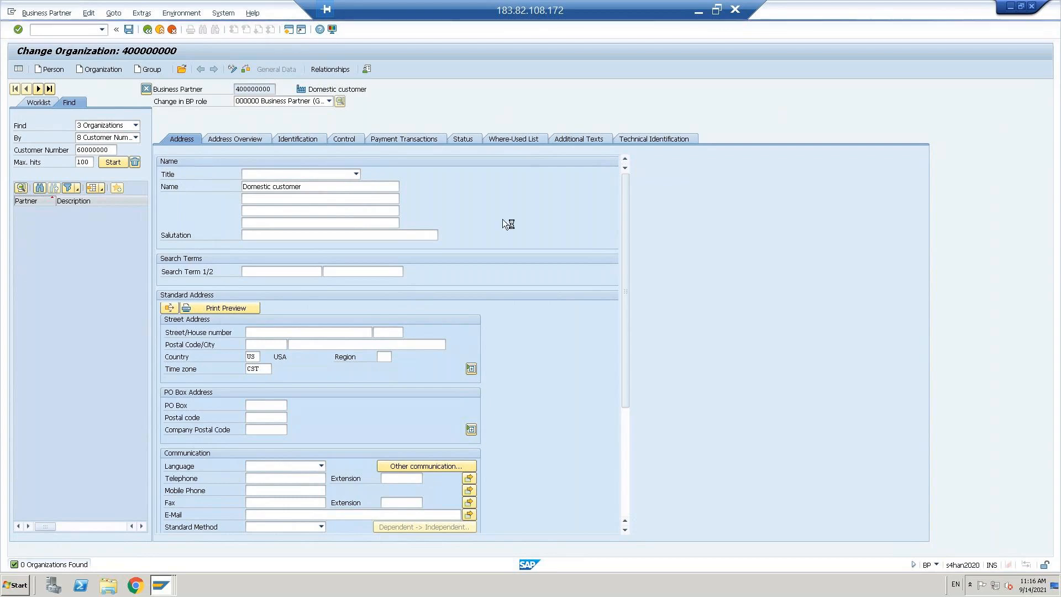
Step: Dismiss the invoice error and run SM30 for table view maintenance
{"action": "key", "text": "alt+Tab"}
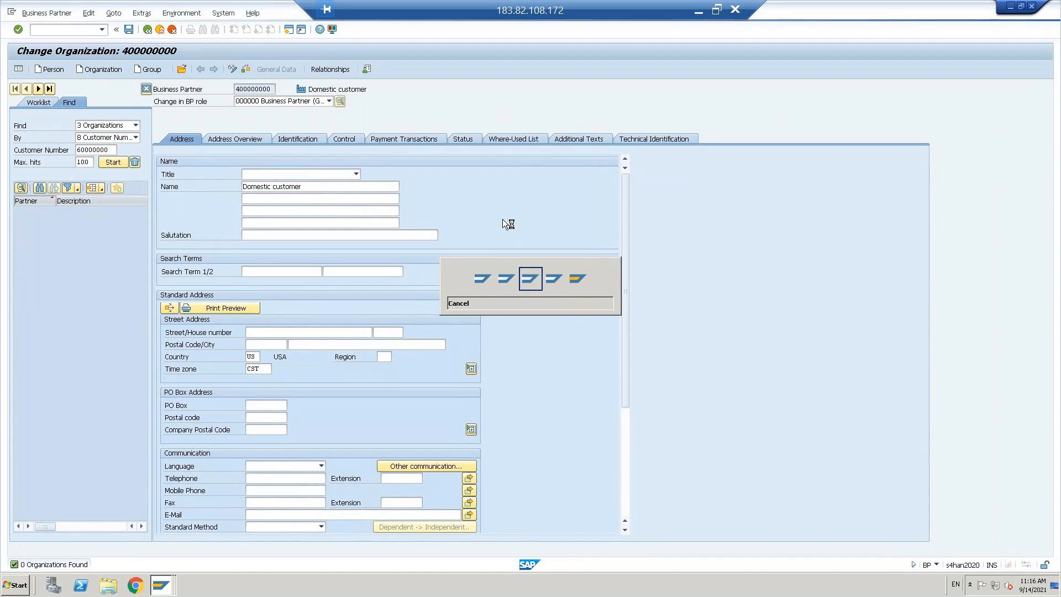
{"action": "left_click", "coordinate": [254, 322]}
{"action": "type", "text": "sm30"}
{"action": "key", "text": "Return"}
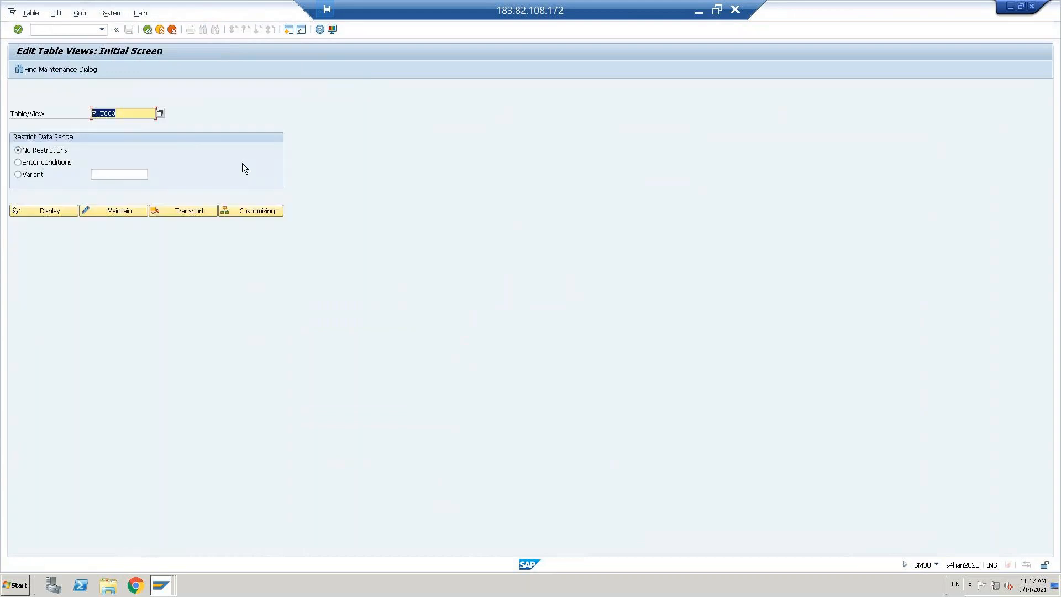
Step: Clear Table/View and retrieve T077K from the Data Browser table name history
{"action": "key", "text": "shift+Home"}
{"action": "key", "text": "BackSpace"}
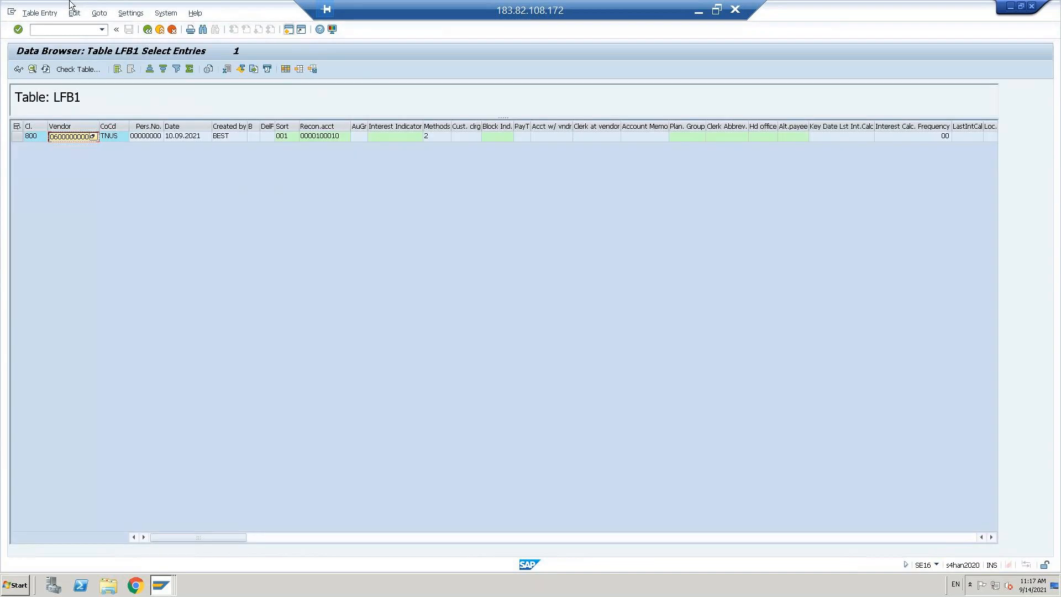
{"action": "left_click", "coordinate": [147, 29]}
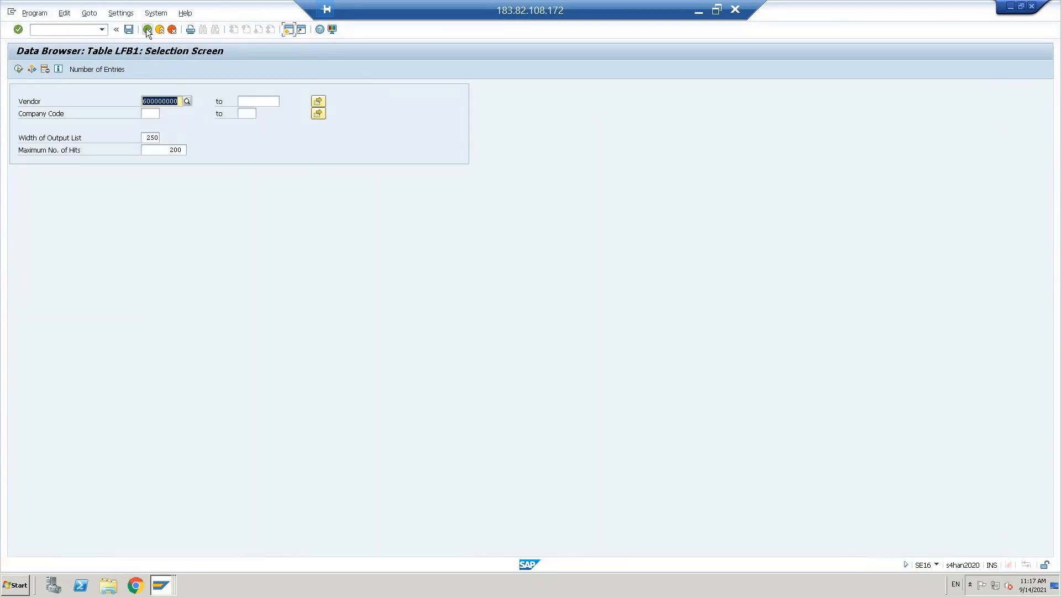
{"action": "left_click", "coordinate": [146, 28]}
{"action": "key", "text": "BackSpace"}
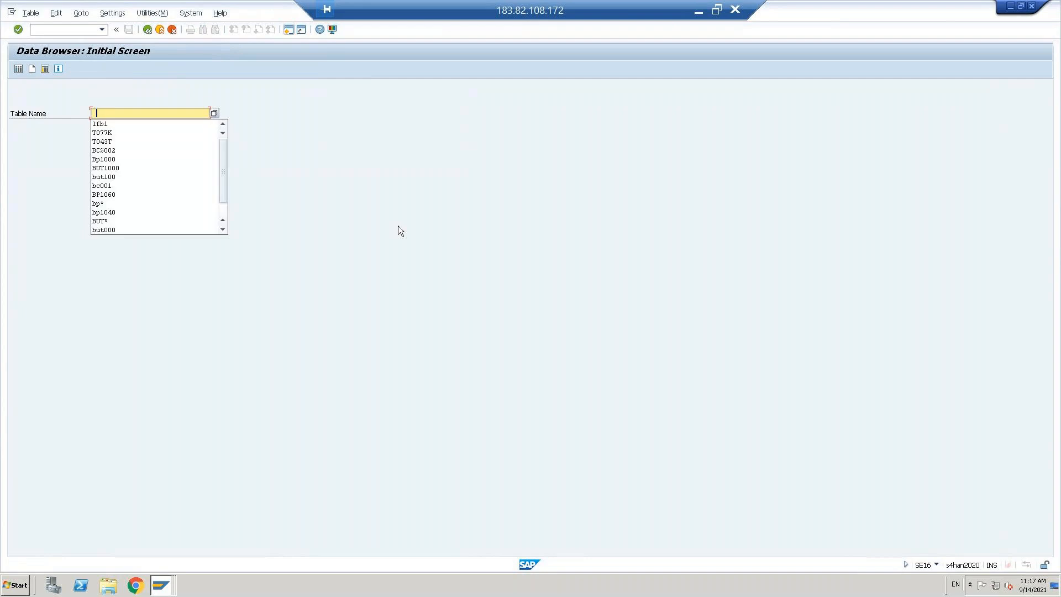
{"action": "key", "text": "alt+Tab"}
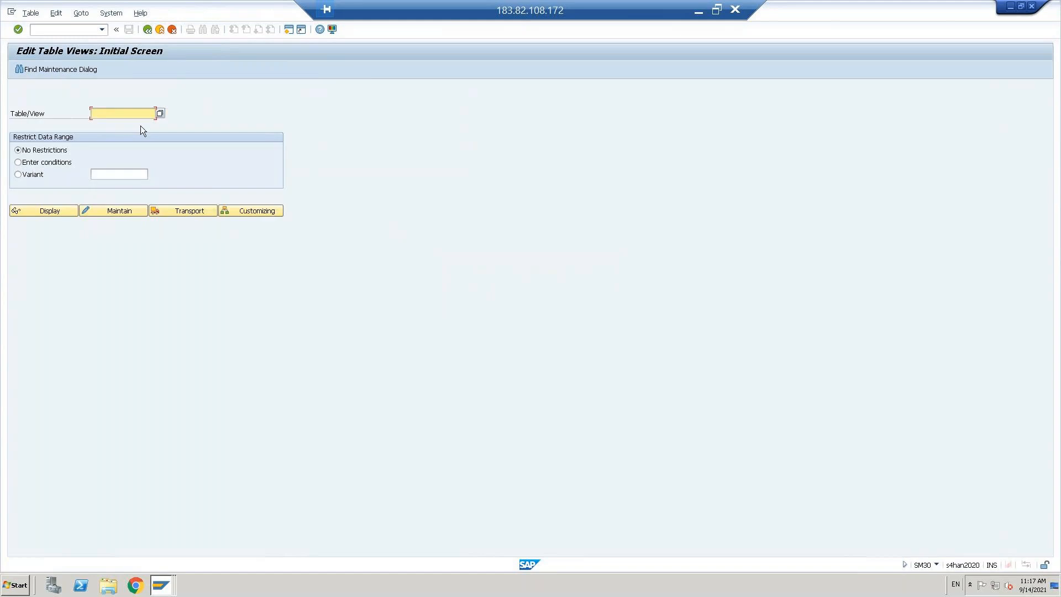
{"action": "key", "text": "alt+Tab"}
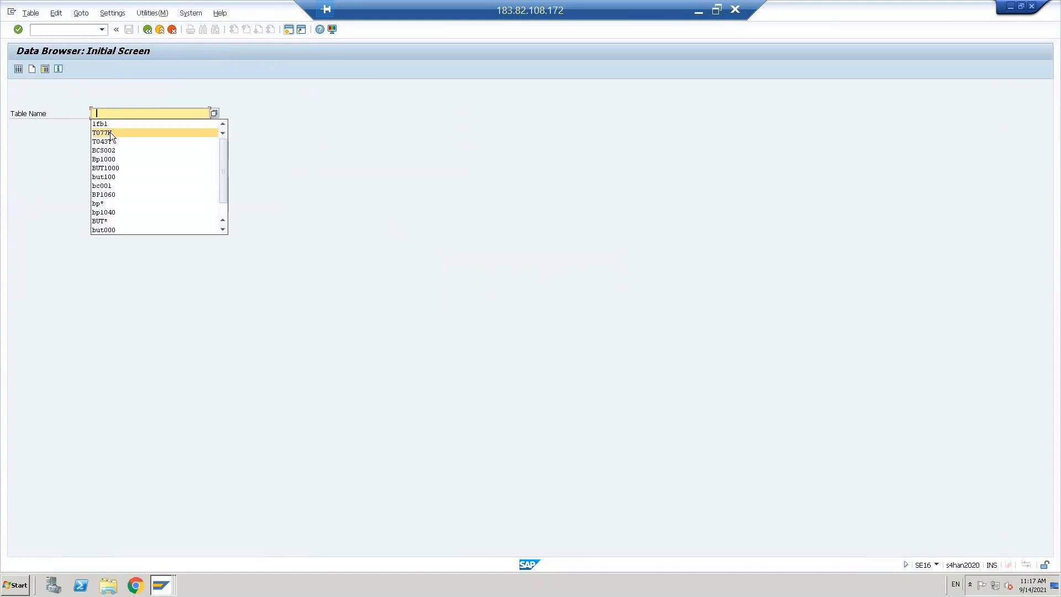
{"action": "left_click", "coordinate": [111, 132]}
{"action": "key", "text": "Right"}
Step: Enter *T077K* in Table/View and list matching views, including V_T077K
{"action": "key", "text": "alt+Tab"}
{"action": "key", "text": "ctrl+v"}
{"action": "key", "text": "shift+Home"}
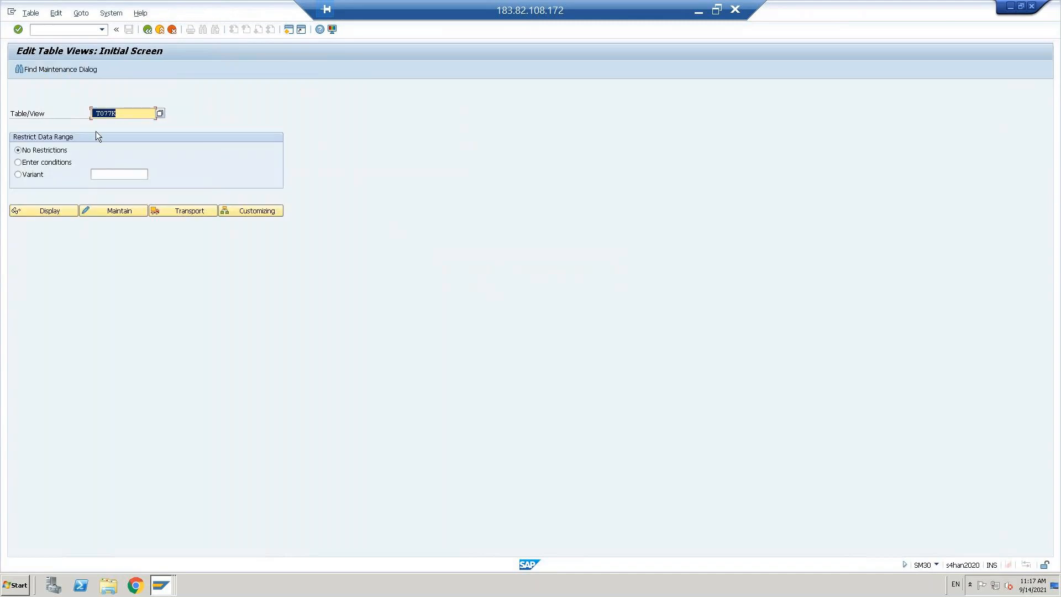
{"action": "left_click", "coordinate": [93, 113]}
{"action": "type", "text": "*"}
{"action": "key", "text": "Delete"}
{"action": "type", "text": "*"}
{"action": "key", "text": "Return"}
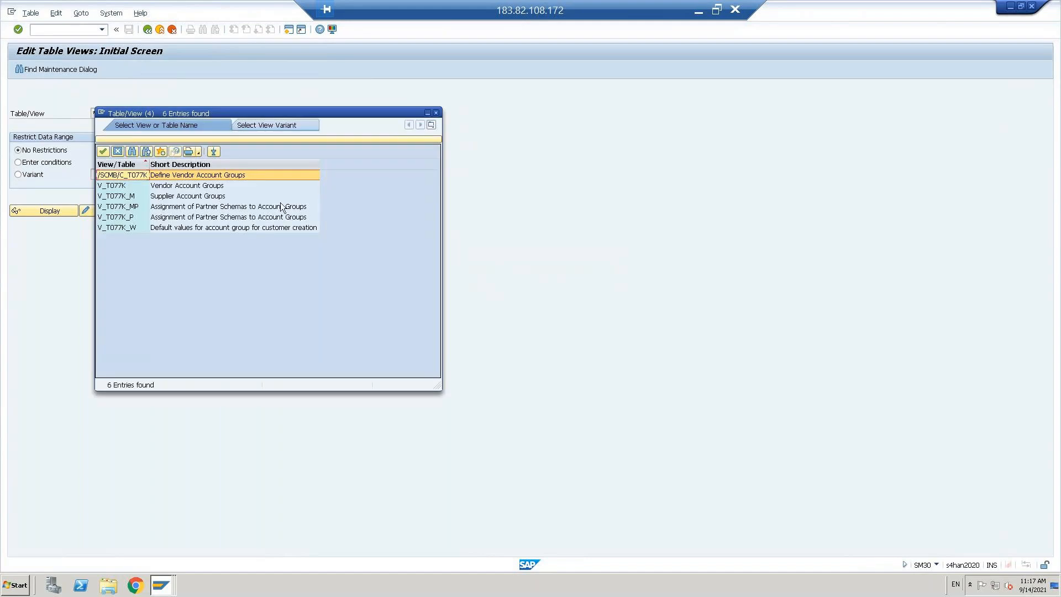
Step: Open the V_T077K Vendor Account Groups view for maintenance
{"action": "left_click", "coordinate": [173, 189]}
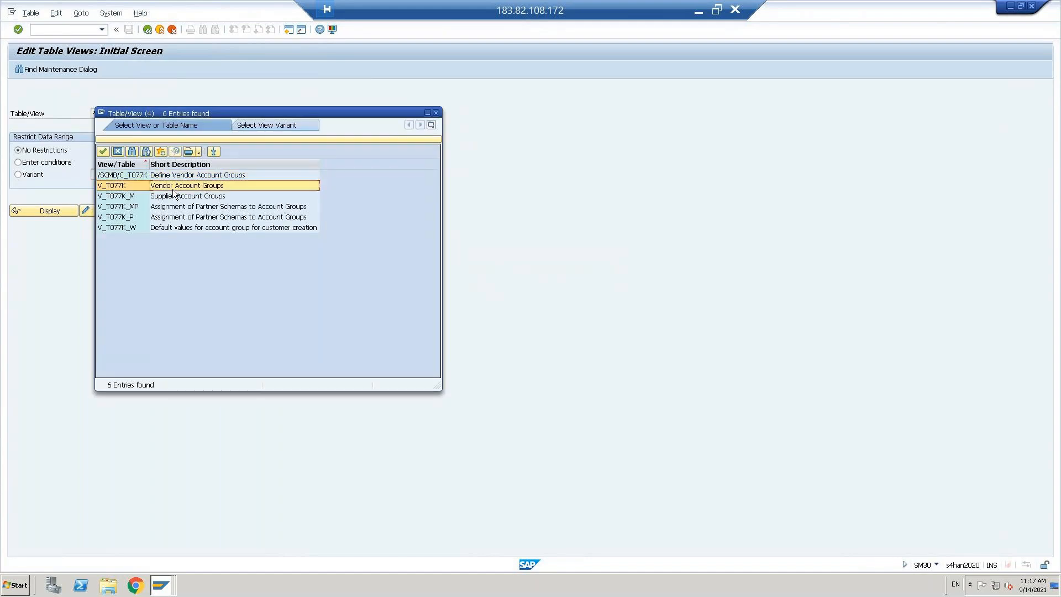
{"action": "double_click", "coordinate": [173, 191]}
{"action": "left_click", "coordinate": [126, 211]}
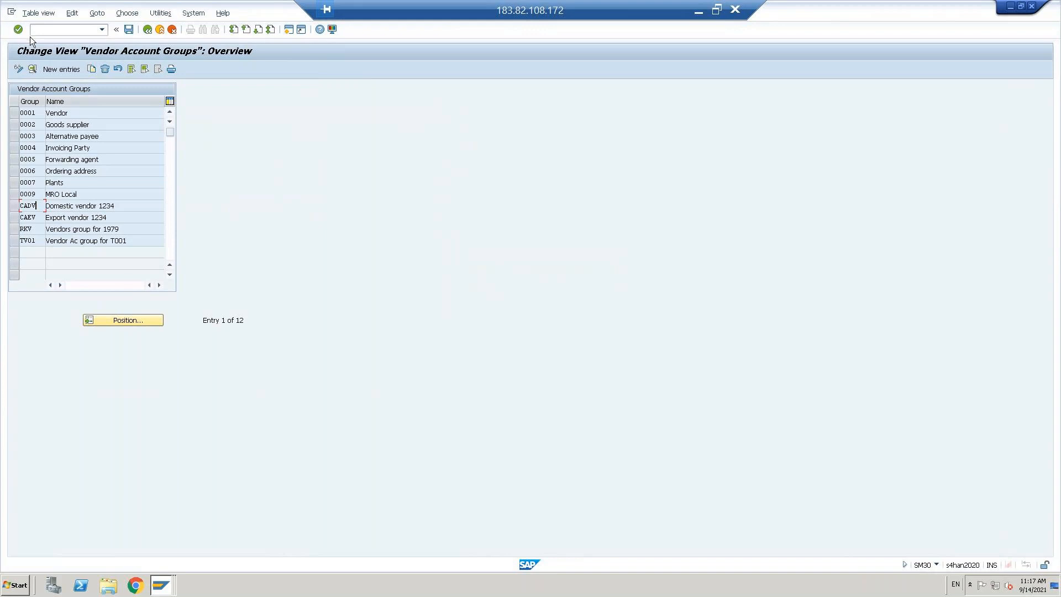
Step: Create account group DVEN meaning 'Domestic vendor' and save it under a customizing request
{"action": "left_click", "coordinate": [58, 70]}
{"action": "key", "text": "Caps_Lock"}
{"action": "type", "text": "DVEN"}
{"action": "left_click", "coordinate": [81, 102]}
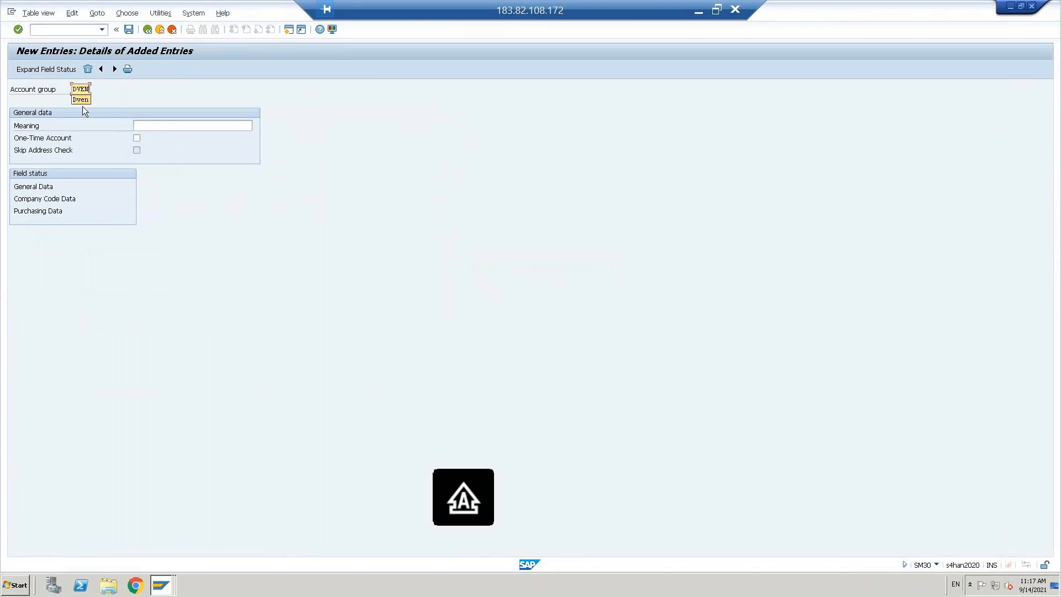
{"action": "left_click", "coordinate": [145, 127]}
{"action": "left_click", "coordinate": [153, 144]}
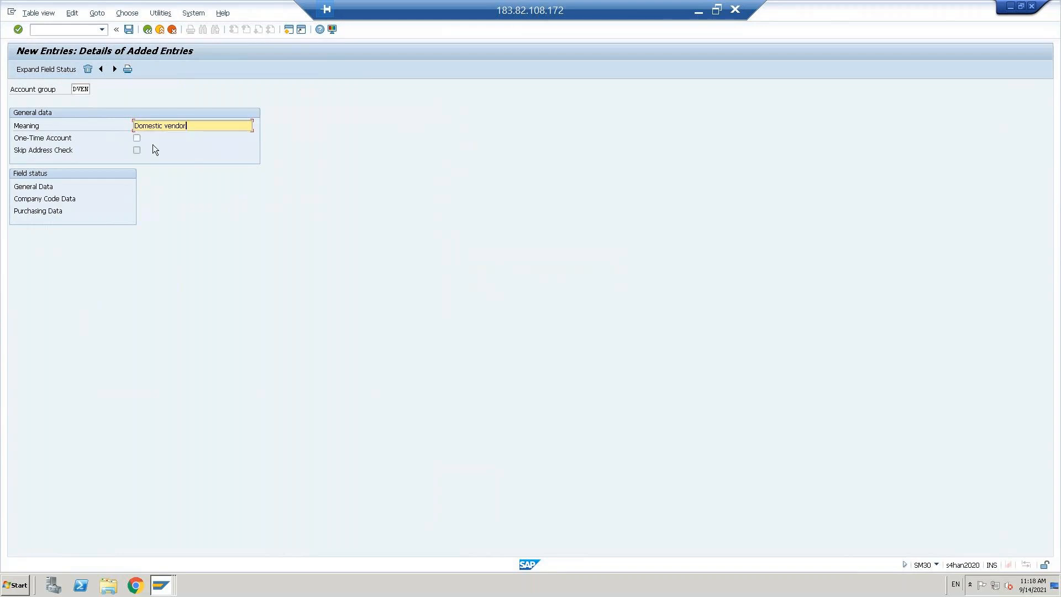
{"action": "left_click", "coordinate": [129, 29]}
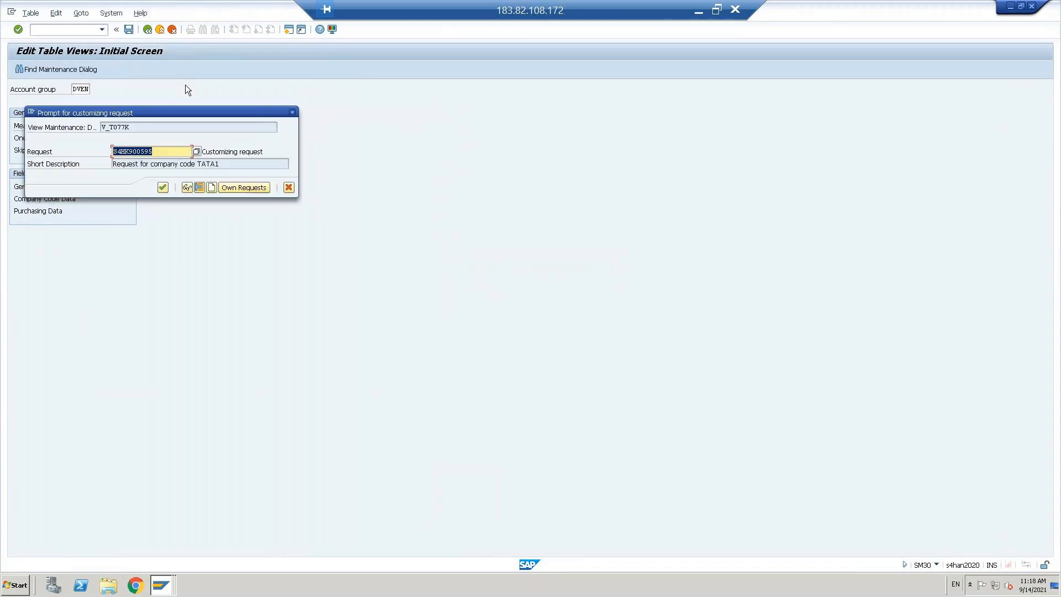
{"action": "left_click", "coordinate": [164, 188]}
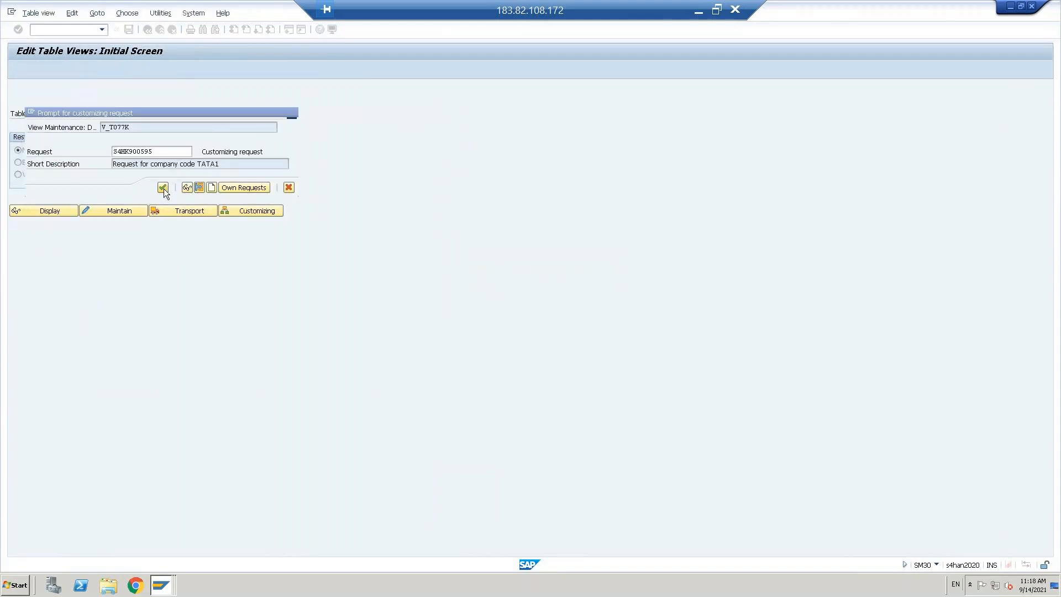
{"action": "left_click", "coordinate": [148, 30]}
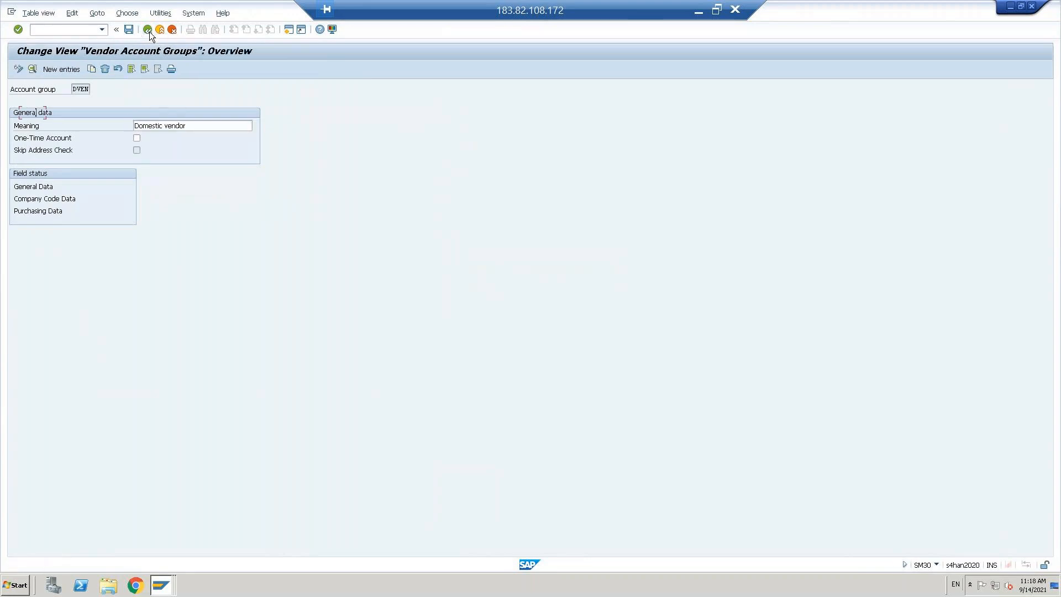
{"action": "left_click", "coordinate": [54, 72]}
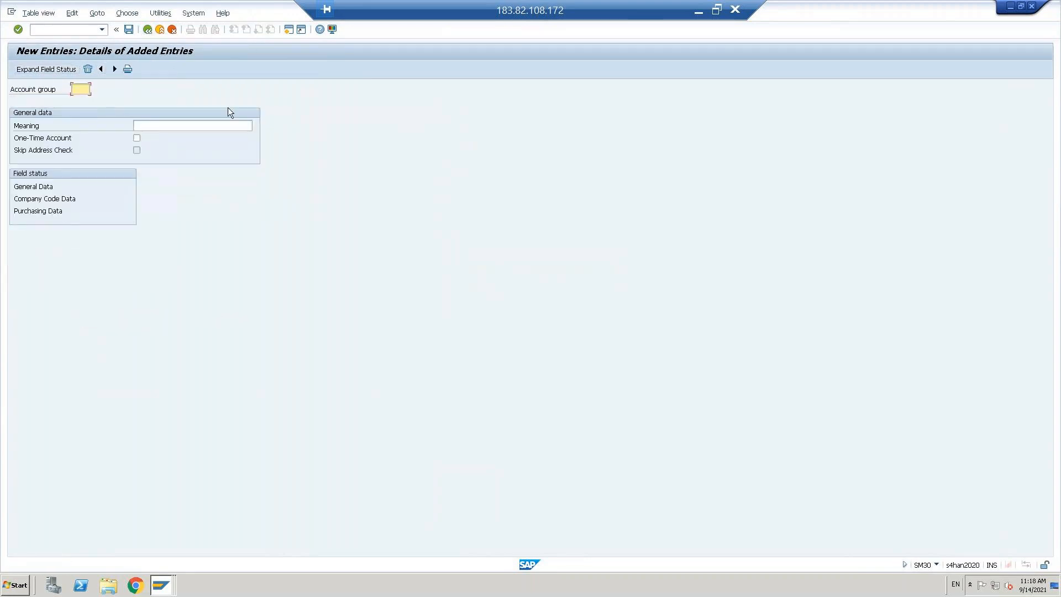
Step: Create account group FVEN with meaning 'Forigien Vendor' and save it
{"action": "type", "text": "FVEN"}
{"action": "left_click", "coordinate": [166, 124]}
{"action": "type", "text": "F"}
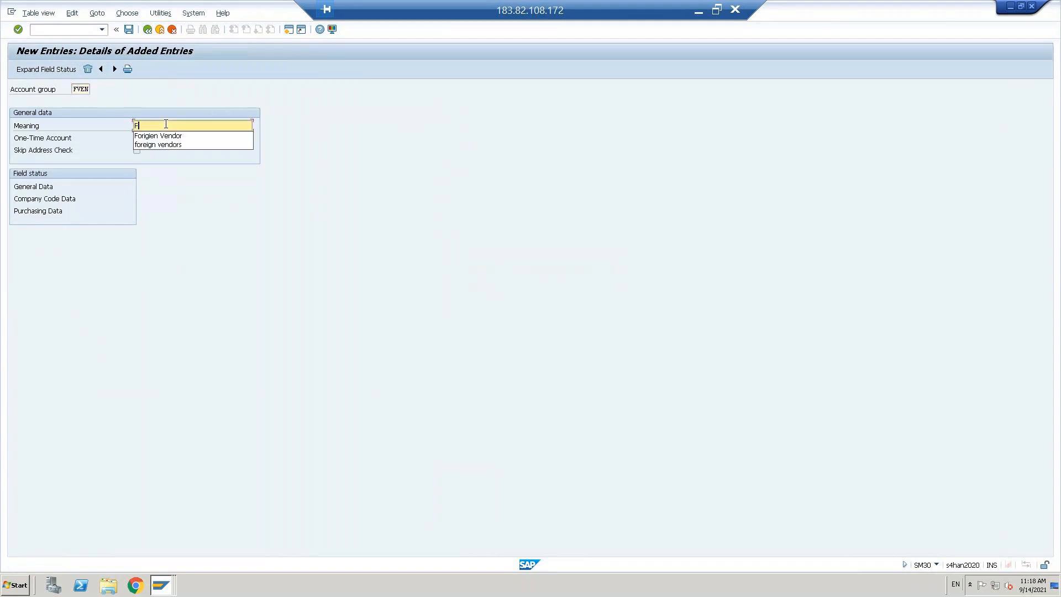
{"action": "key", "text": "Down"}
{"action": "key", "text": "Return"}
{"action": "key", "text": "Return"}
{"action": "key", "text": "ctrl+s"}
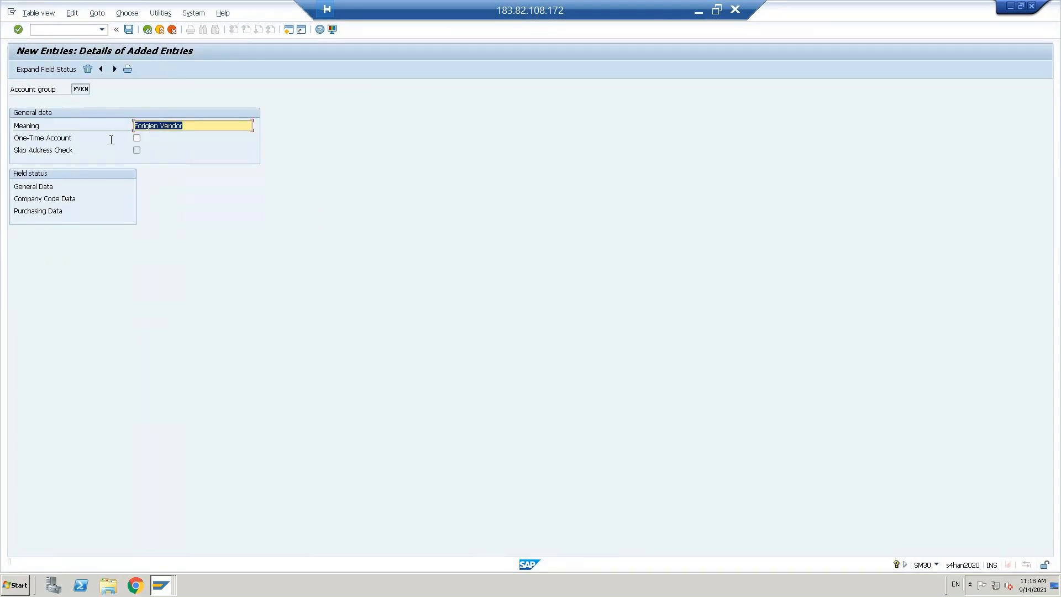
Step: Leave table maintenance and start /NFB60 from the Data Browser session
{"action": "left_click", "coordinate": [146, 31]}
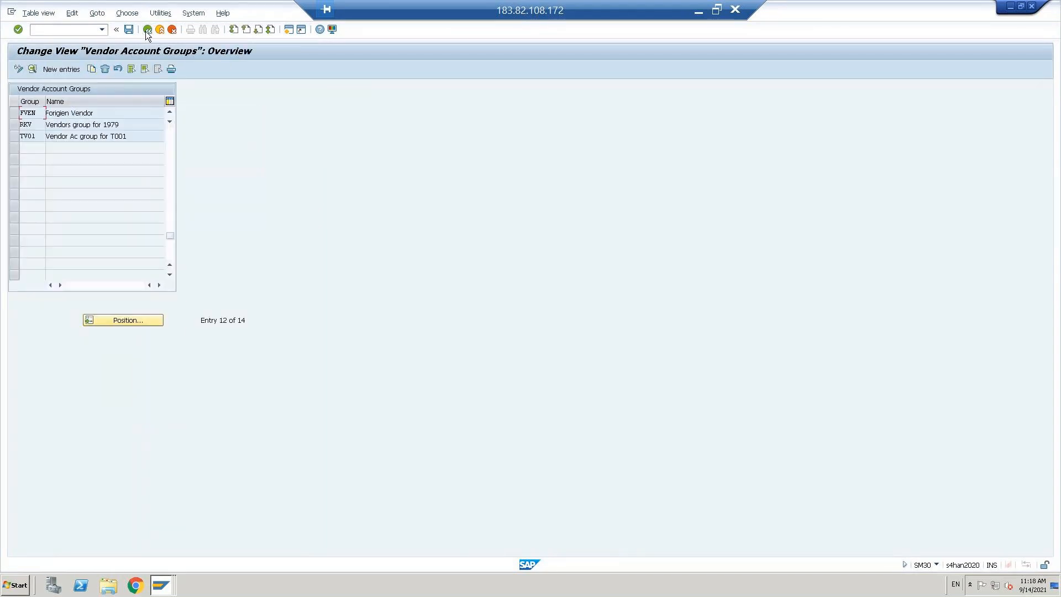
{"action": "left_click", "coordinate": [146, 31]}
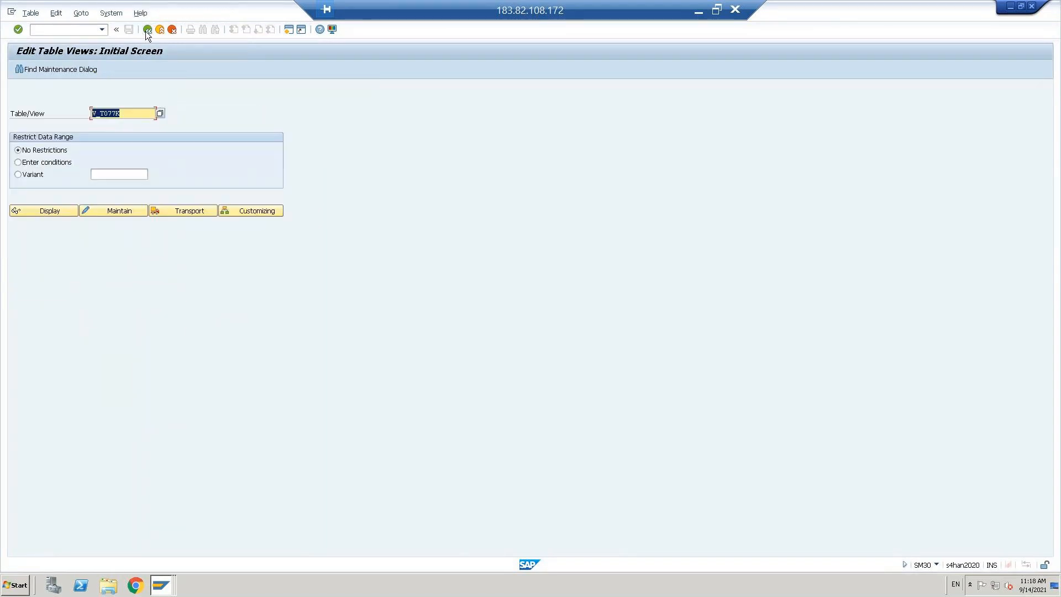
{"action": "key", "text": "alt+Tab"}
{"action": "left_click", "coordinate": [48, 24]}
{"action": "type", "text": "/NFB"}
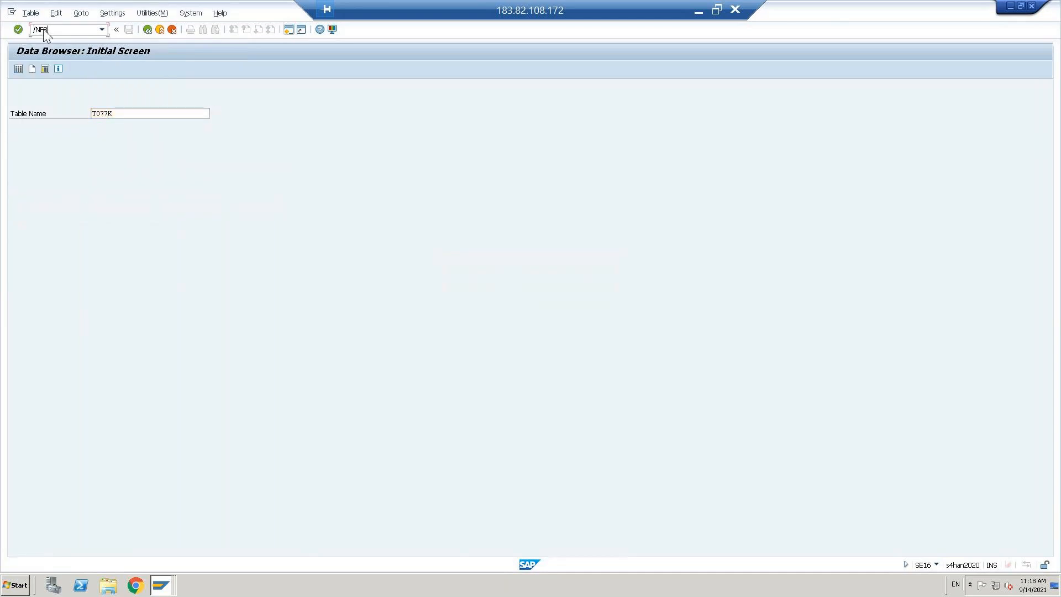
{"action": "type", "text": "60"}
{"action": "key", "text": "Return"}
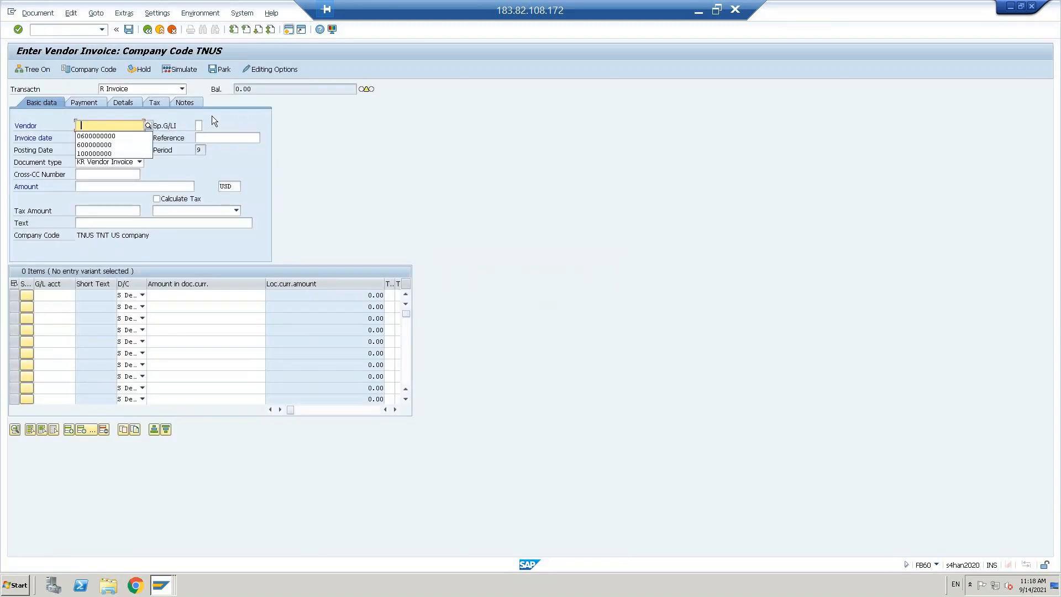
Step: Enter vendor 600000000 and invoice date 14.09.2021 in the invoice header
{"action": "left_click", "coordinate": [123, 136]}
{"action": "left_click", "coordinate": [103, 149]}
{"action": "key", "text": "Up"}
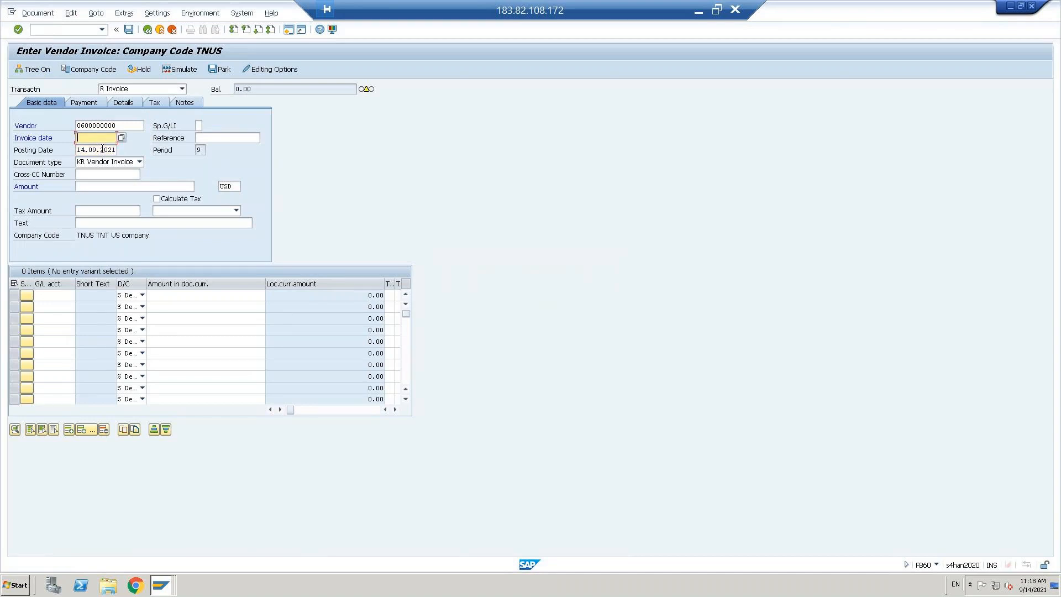
{"action": "type", "text": "14.09.2021"}
{"action": "key", "text": "Return"}
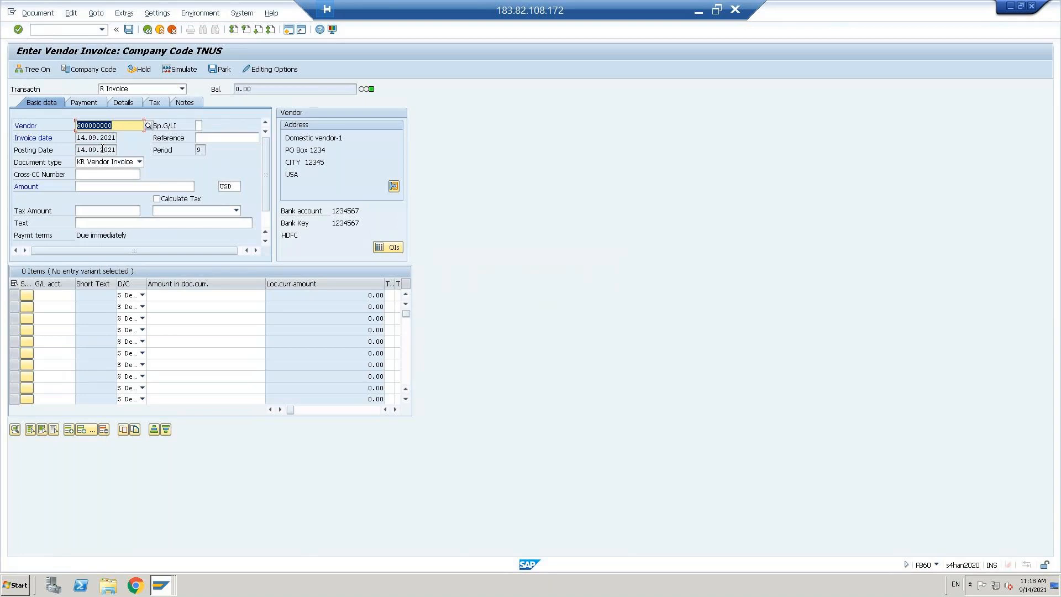
Step: Set amount 1000, turn on Calculate Tax and choose 12% input tax code V1
{"action": "left_click", "coordinate": [115, 186]}
{"action": "left_click", "coordinate": [115, 186]}
{"action": "left_click", "coordinate": [95, 205]}
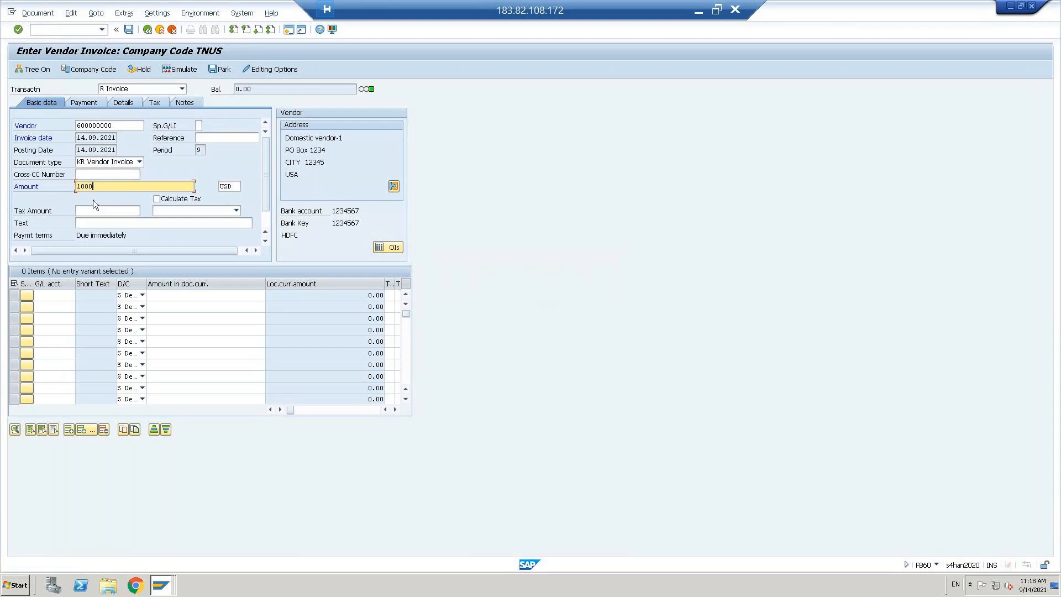
{"action": "left_click", "coordinate": [156, 198]}
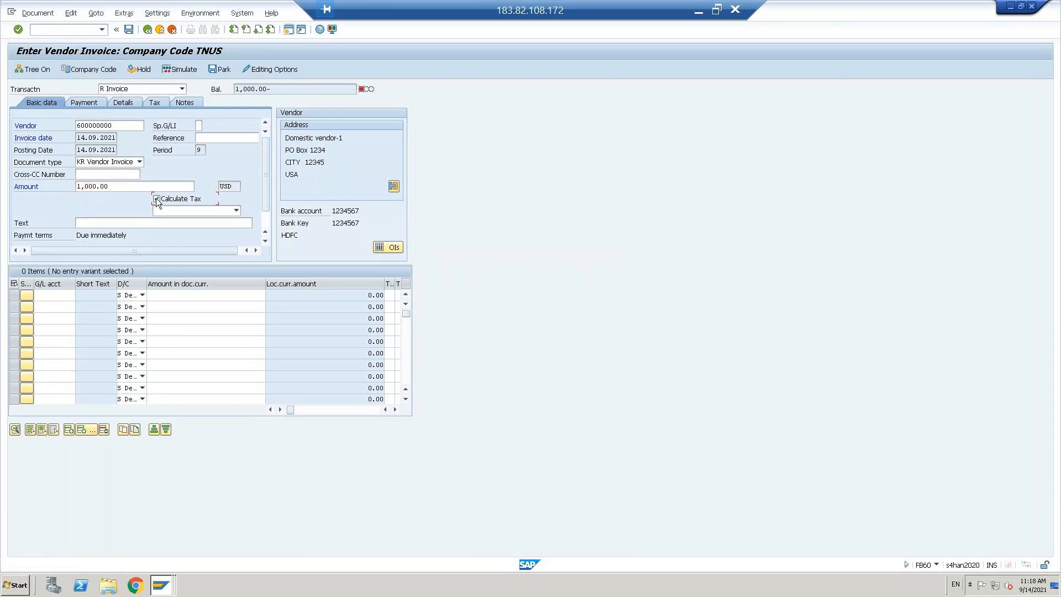
{"action": "left_click", "coordinate": [236, 210]}
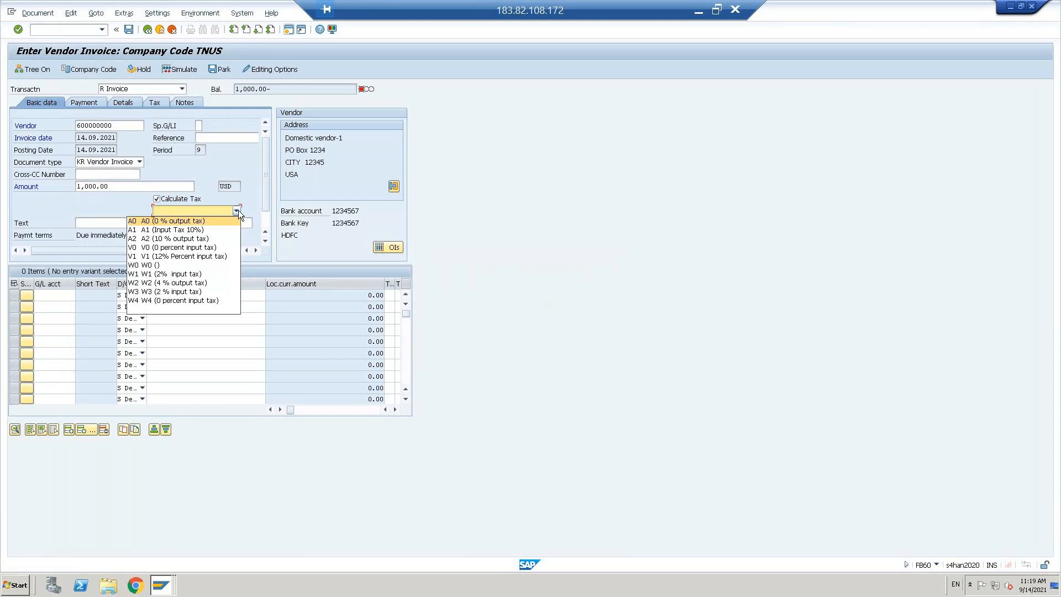
{"action": "left_click", "coordinate": [198, 256]}
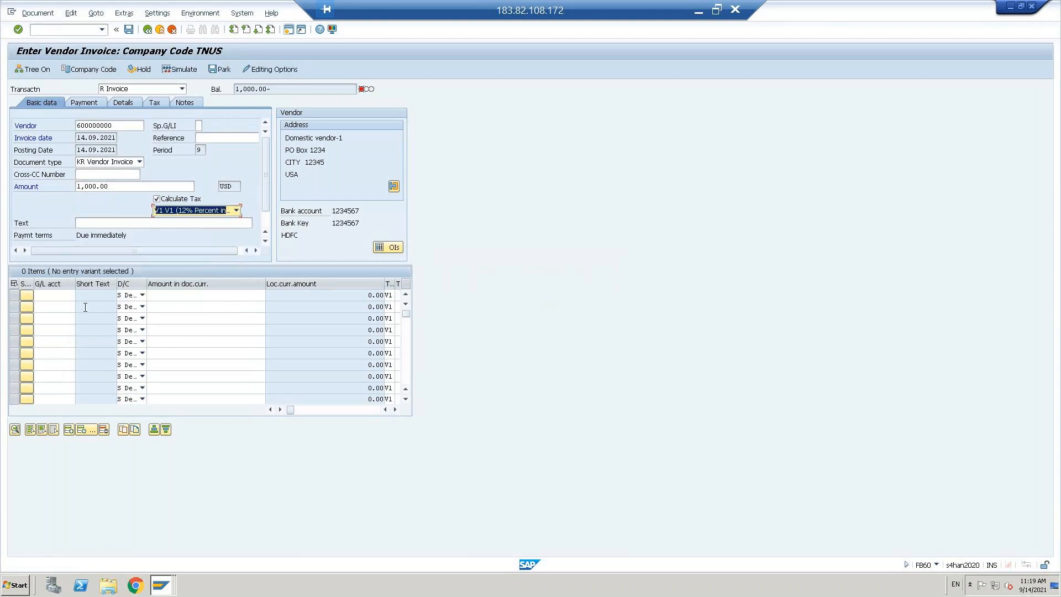
{"action": "left_click", "coordinate": [54, 295]}
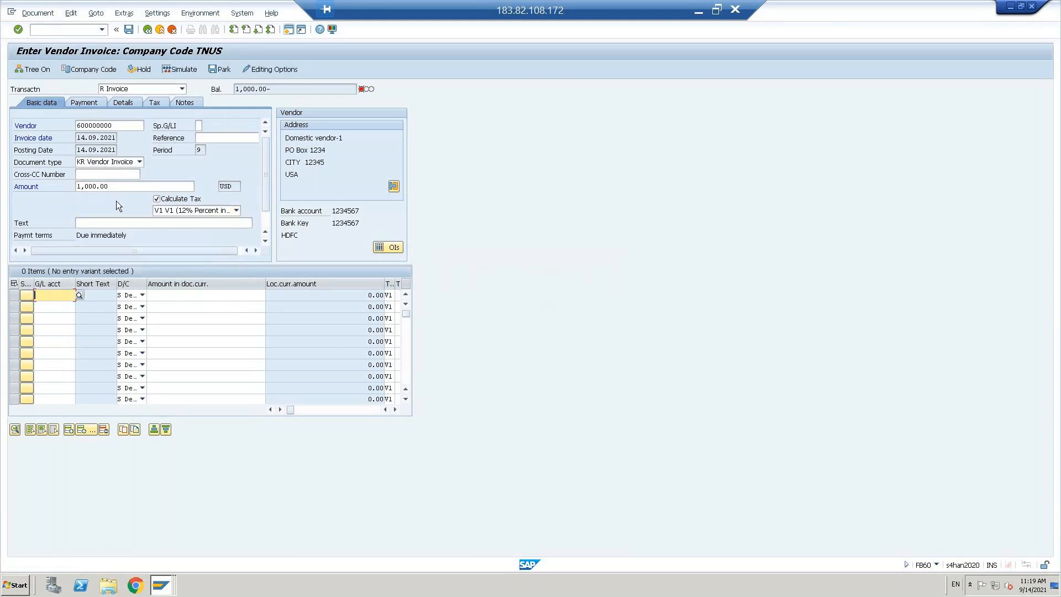
Step: Add a line on Purchase account 400301 with amount * to match the invoice
{"action": "key", "text": "F4"}
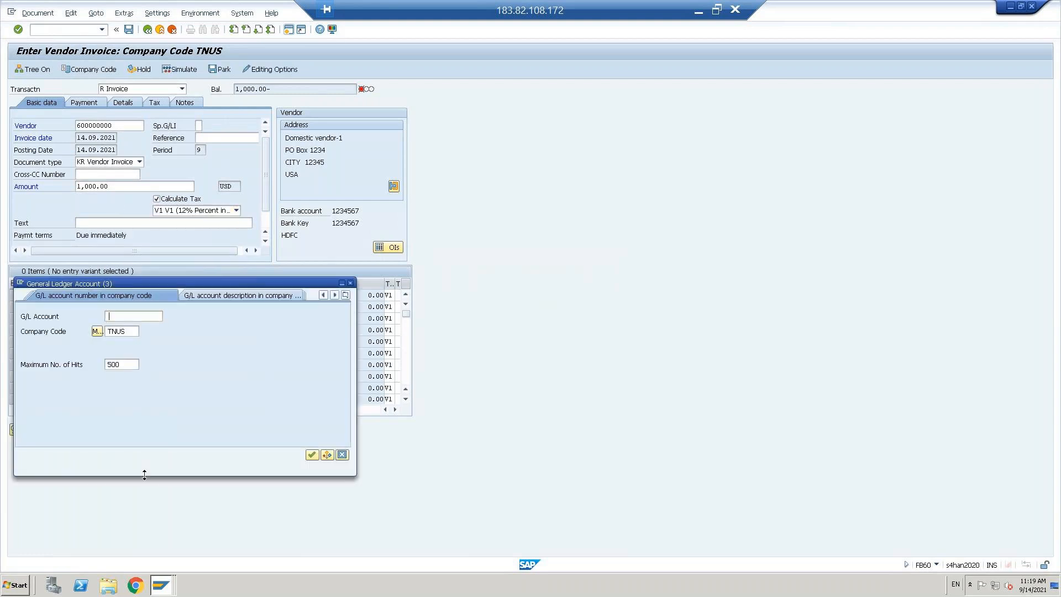
{"action": "key", "text": "Return"}
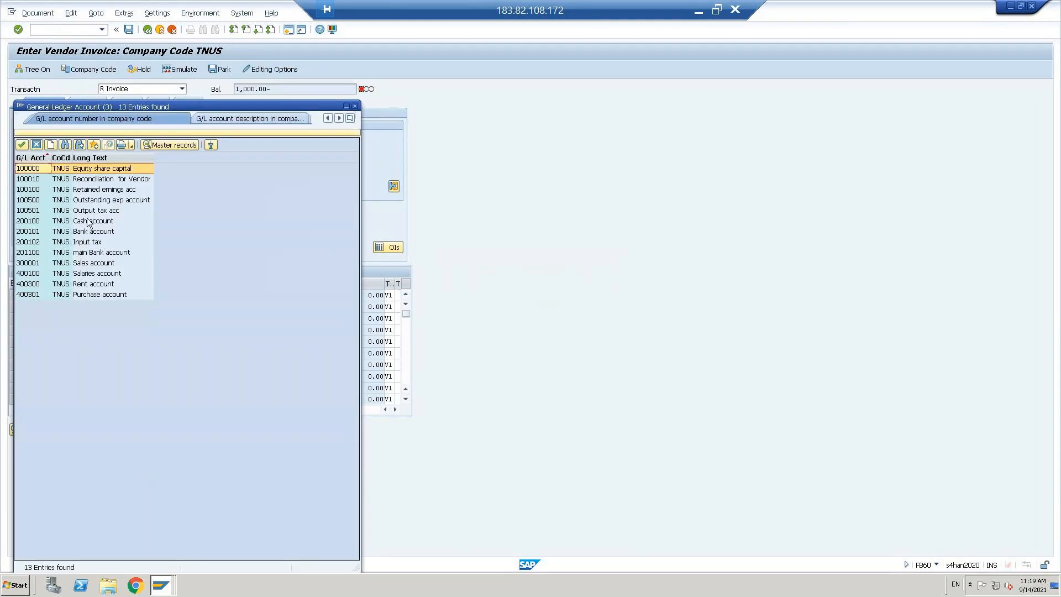
{"action": "double_click", "coordinate": [88, 294]}
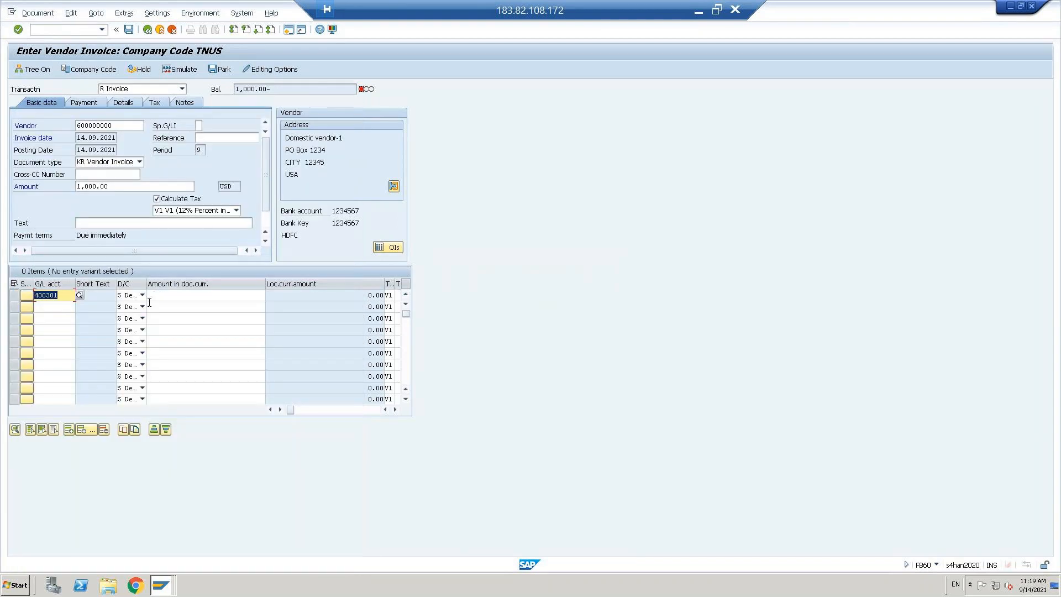
{"action": "left_click", "coordinate": [179, 296]}
{"action": "type", "text": "*"}
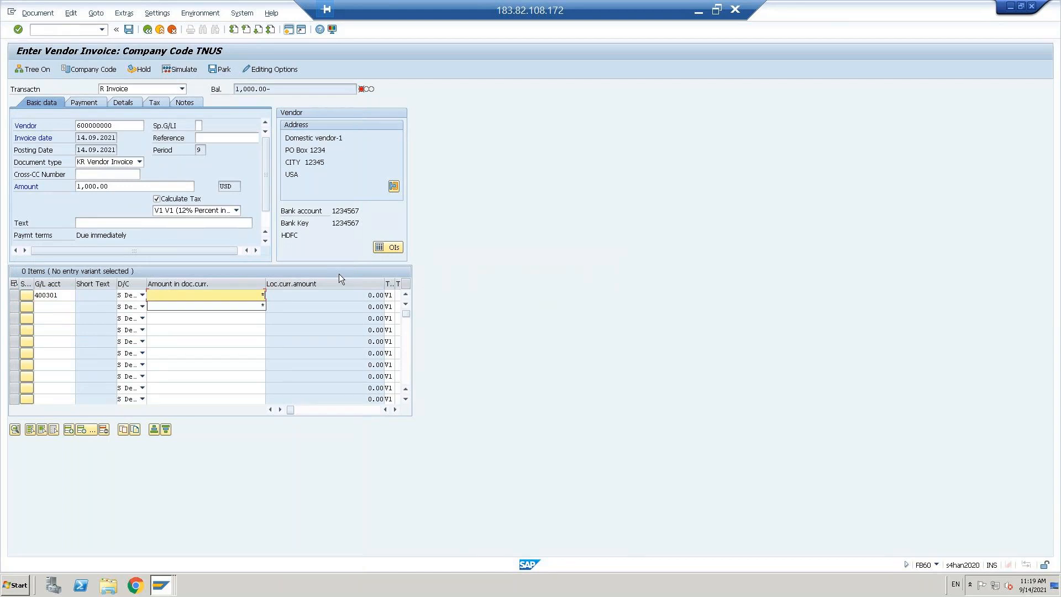
{"action": "key", "text": "Return"}
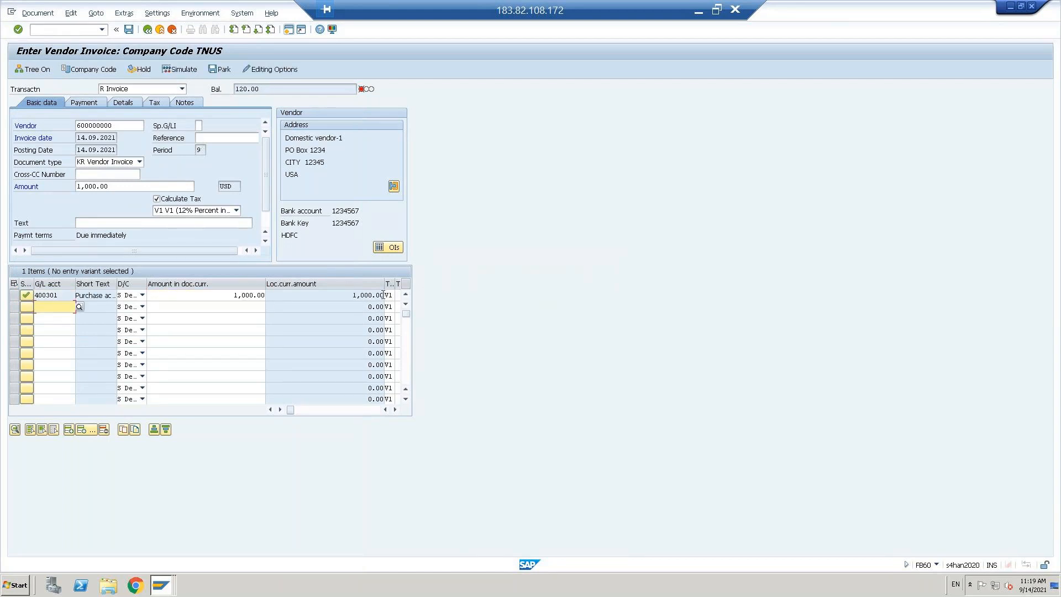
Step: Simulate the posting, which shows a 120.00 balance blocking it
{"action": "left_click", "coordinate": [178, 71]}
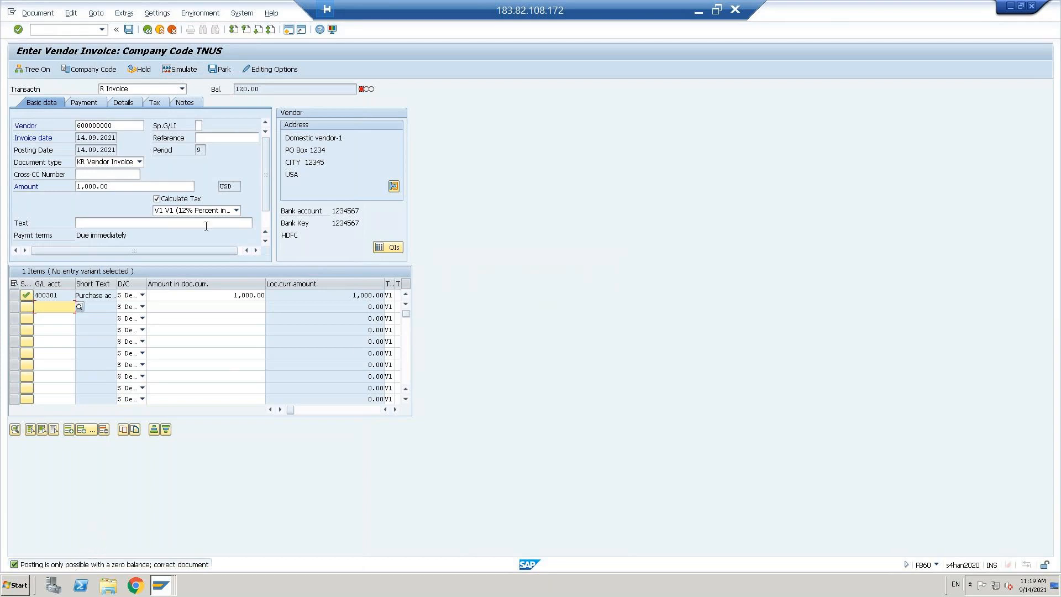
{"action": "left_click", "coordinate": [267, 227]}
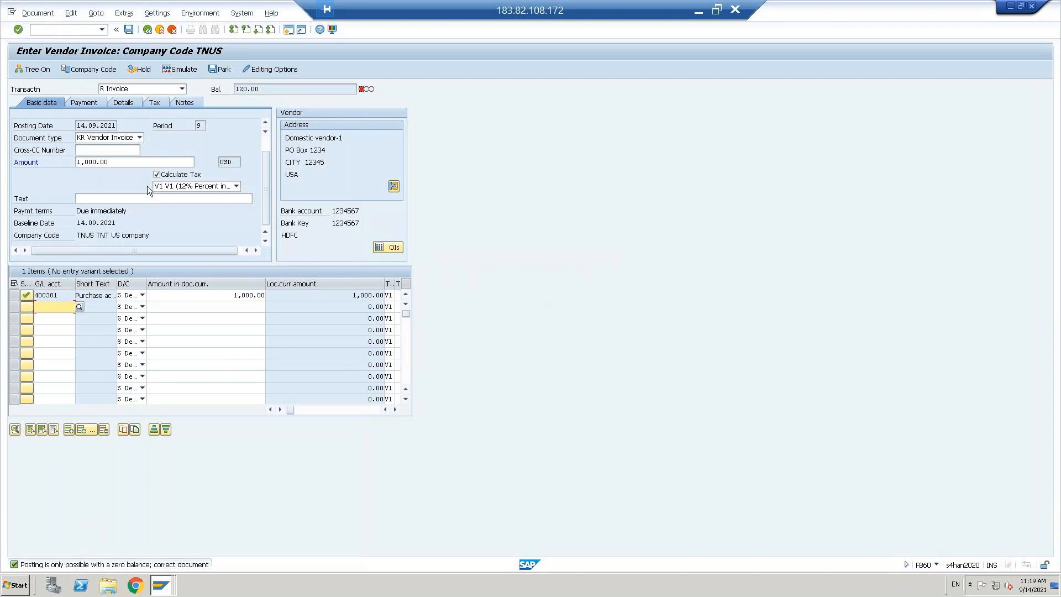
{"action": "left_click", "coordinate": [394, 185]}
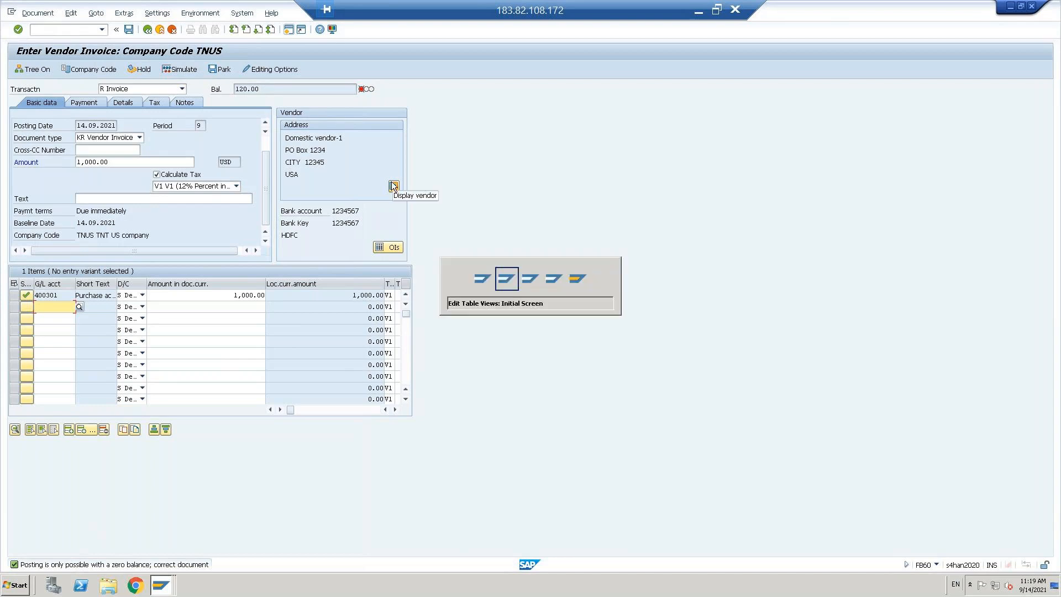
Step: Run OBY6 and open the global data of company code TNUS
{"action": "left_click", "coordinate": [60, 31]}
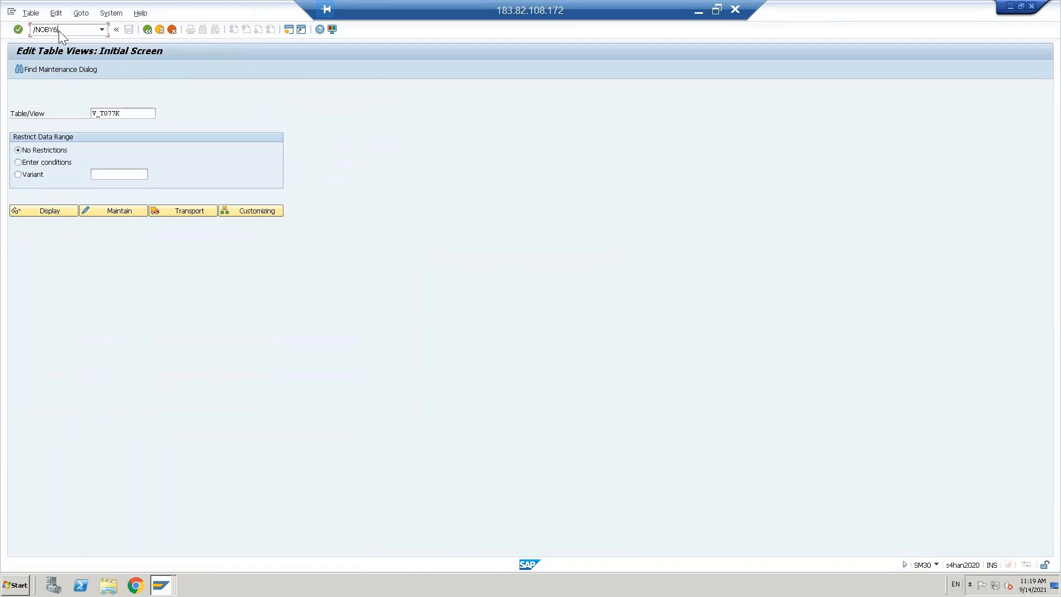
{"action": "key", "text": "Return"}
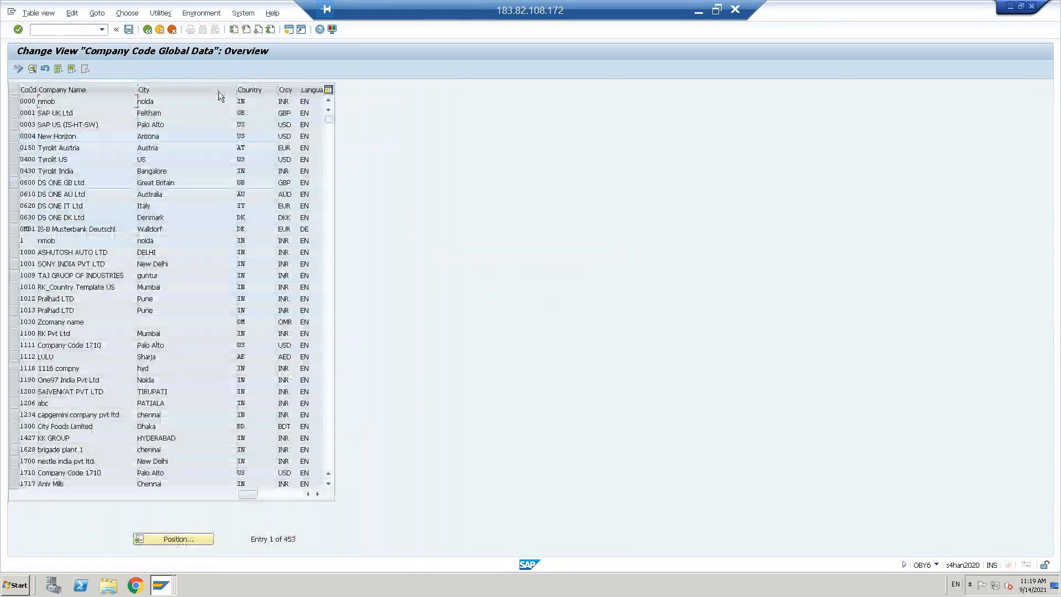
{"action": "left_click", "coordinate": [177, 539]}
{"action": "type", "text": "TNUS"}
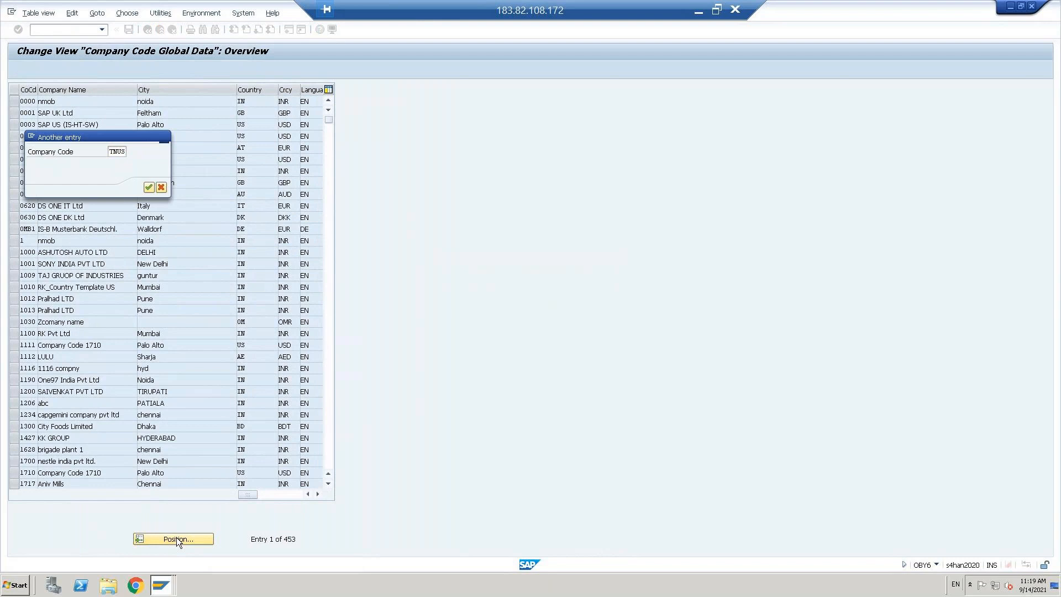
{"action": "key", "text": "Return"}
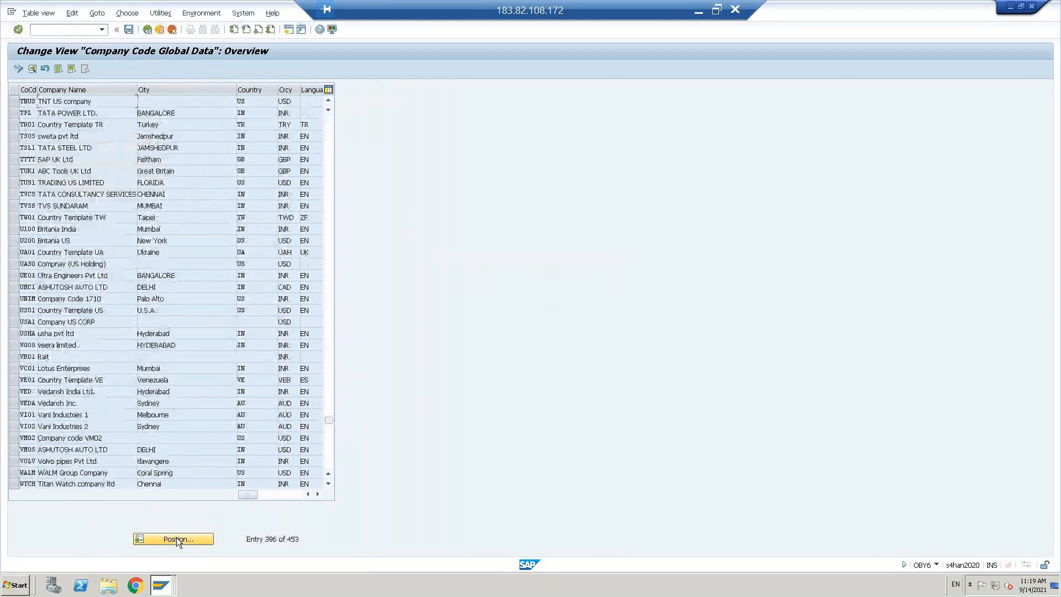
{"action": "double_click", "coordinate": [62, 103]}
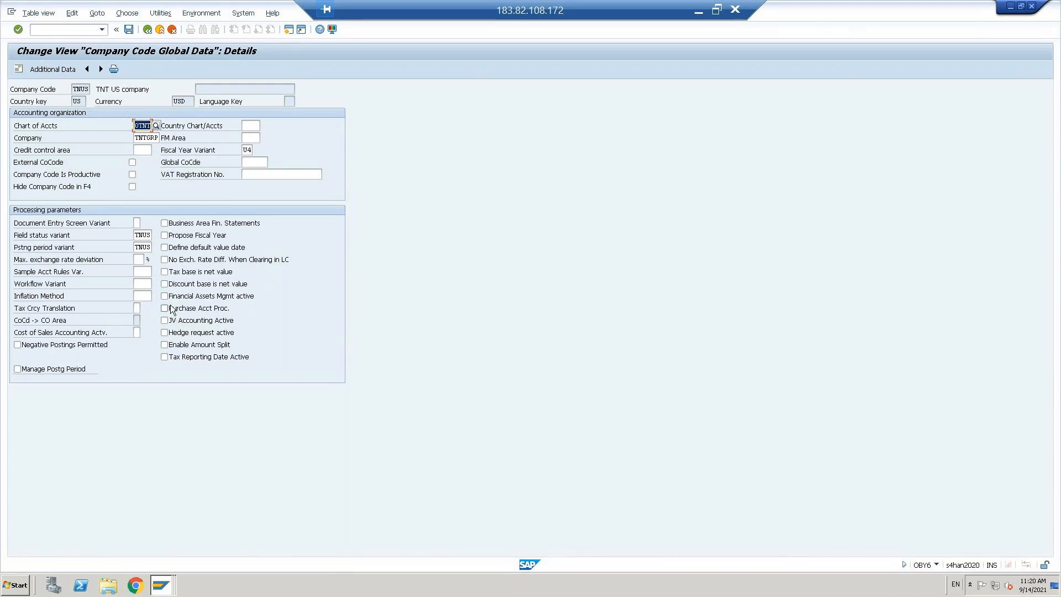
Step: Enable 'Tax base is net value', save under a customizing request, and exit
{"action": "left_click", "coordinate": [165, 272]}
{"action": "left_click", "coordinate": [128, 30]}
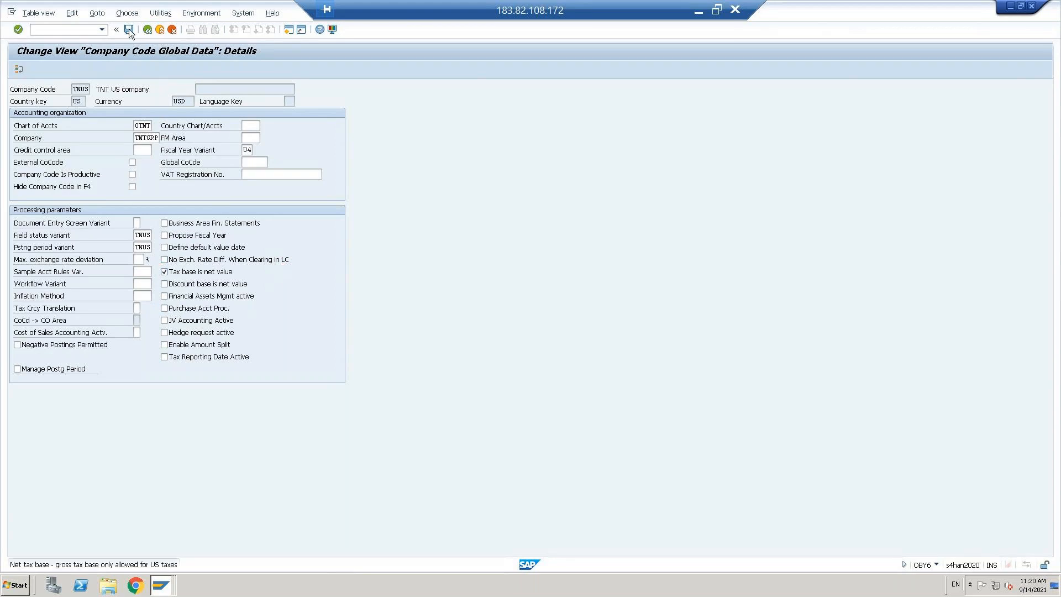
{"action": "key", "text": "Return"}
{"action": "left_click", "coordinate": [163, 176]}
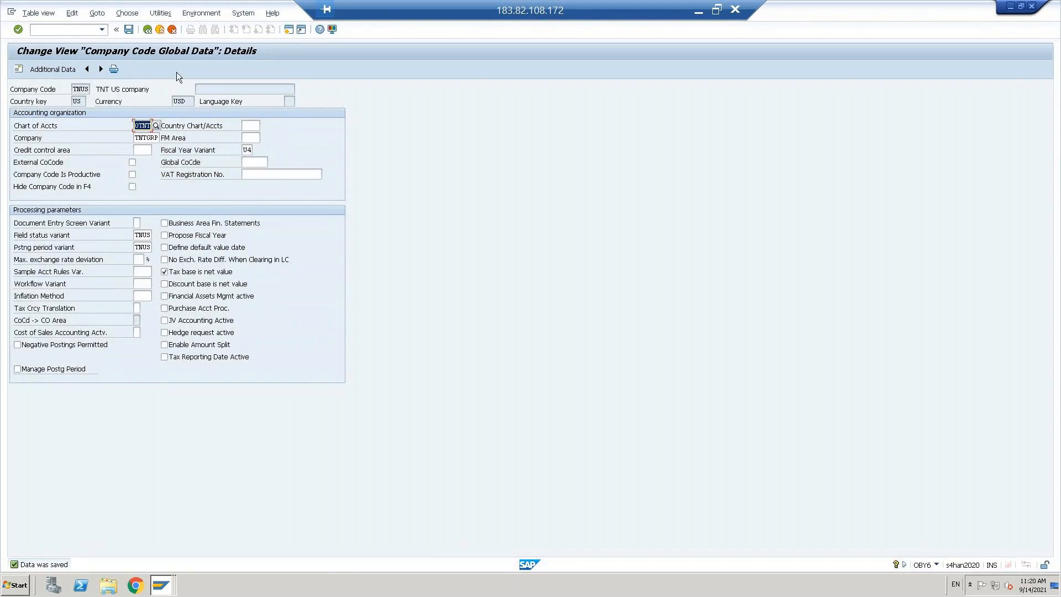
{"action": "left_click", "coordinate": [161, 31]}
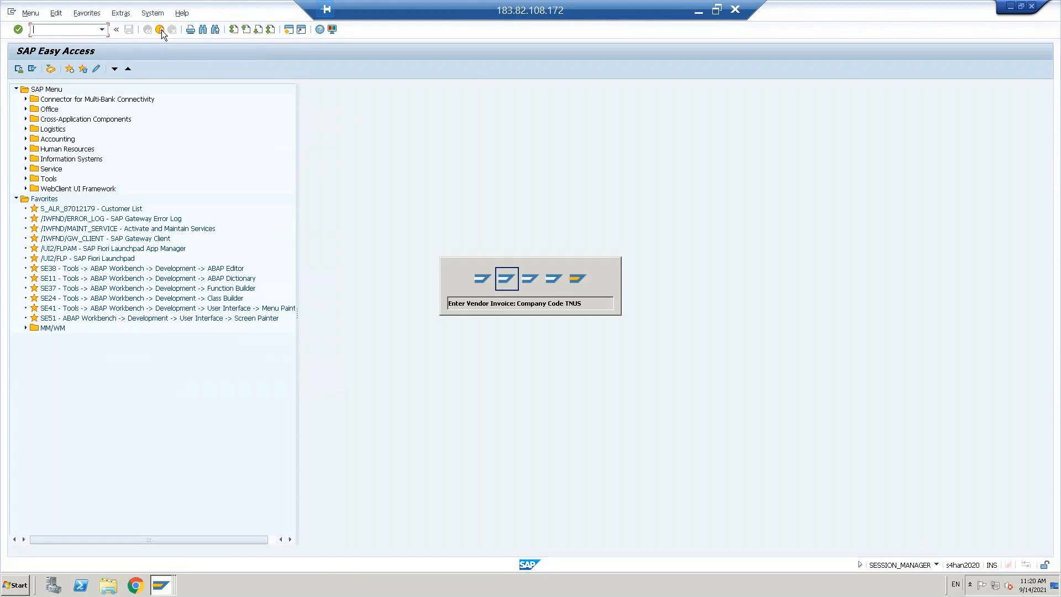
{"action": "left_click", "coordinate": [42, 28]}
{"action": "type", "text": "/NFB60"}
{"action": "key", "text": "Return"}
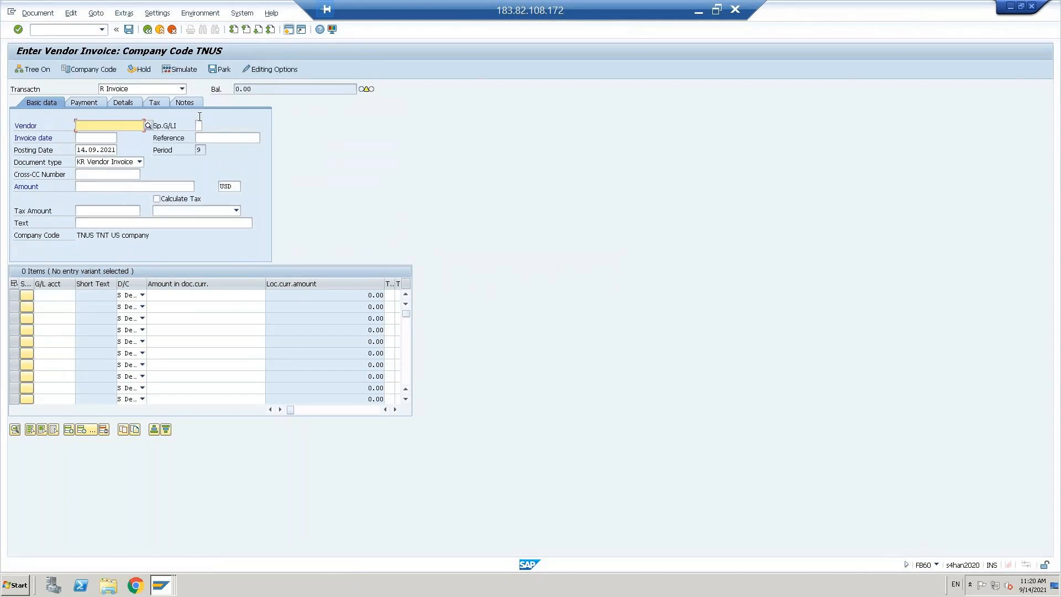
{"action": "left_click", "coordinate": [92, 125]}
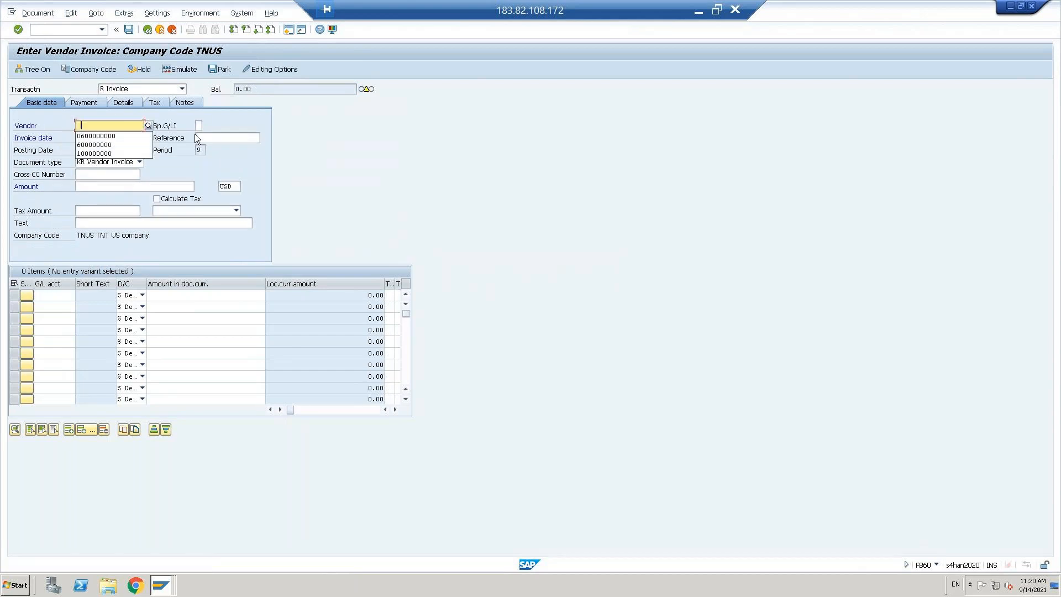
{"action": "left_click", "coordinate": [90, 137]}
{"action": "left_click", "coordinate": [90, 150]}
{"action": "key", "text": "ctrl+a"}
{"action": "key", "text": "ctrl+c"}
{"action": "key", "text": "Up"}
{"action": "key", "text": "ctrl+v"}
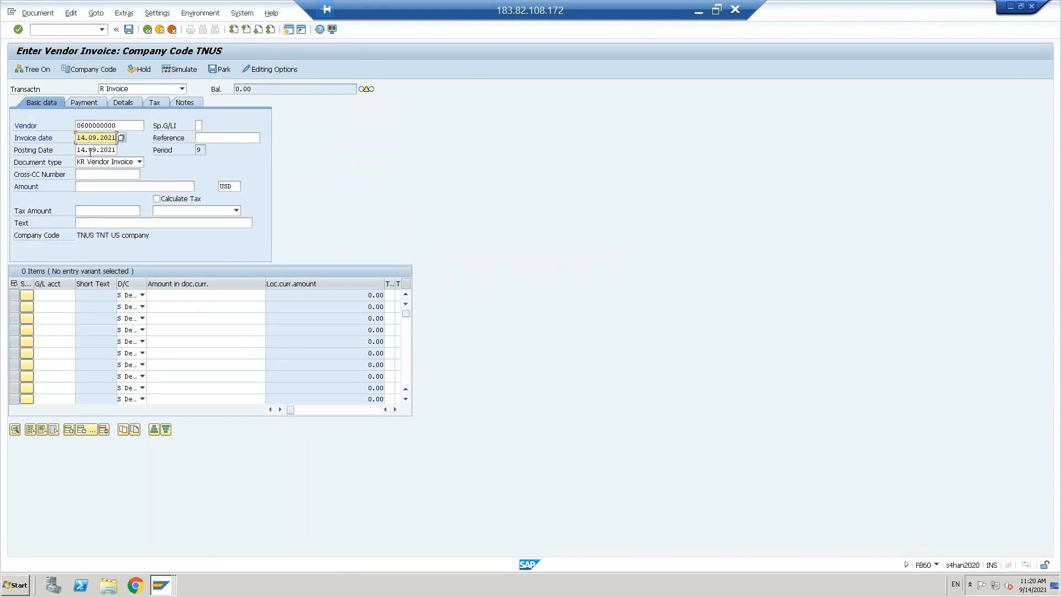
Step: Enter invoice amount 1000 with automatic tax calculation and tax code V1 (12%)
{"action": "left_click", "coordinate": [94, 187]}
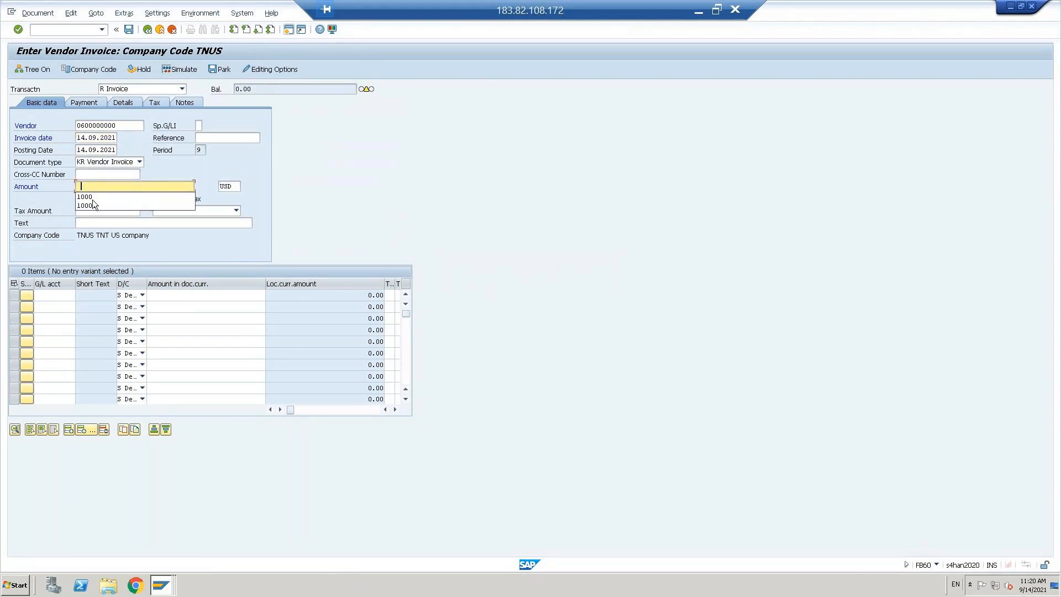
{"action": "type", "text": "1000"}
{"action": "left_click", "coordinate": [158, 199]}
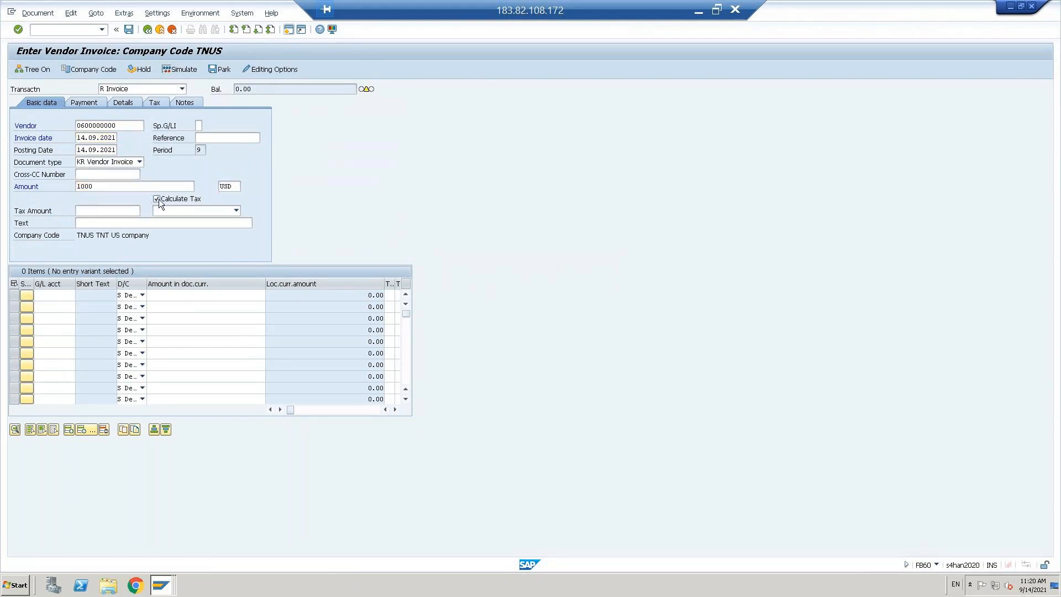
{"action": "left_click", "coordinate": [237, 210]}
{"action": "left_click", "coordinate": [167, 254]}
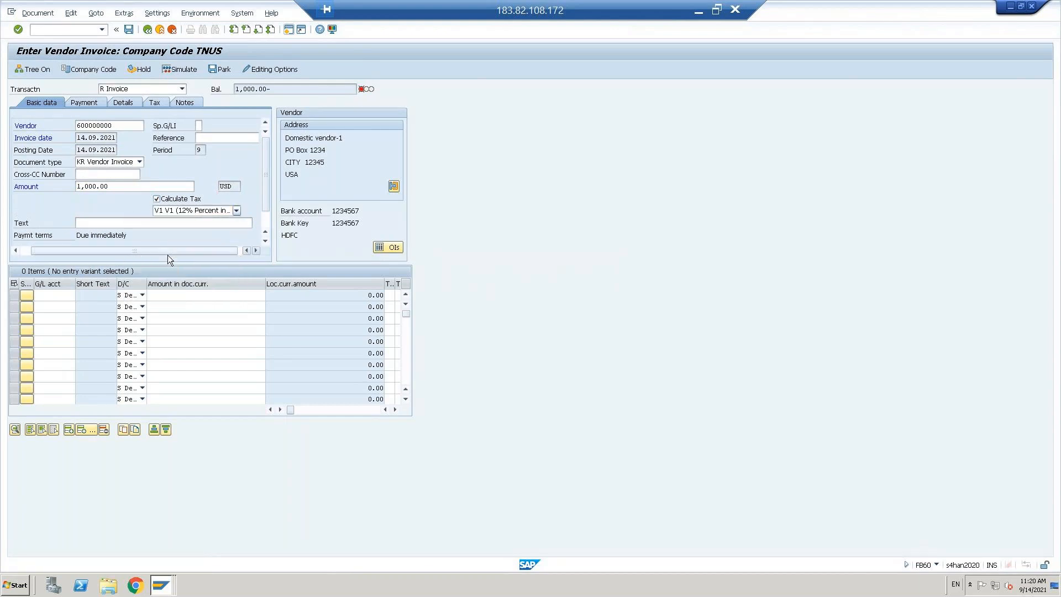
Step: Add a G/L 400301 line, validate, and exit after the undefined tax base error
{"action": "left_click", "coordinate": [42, 296]}
{"action": "type", "text": "4"}
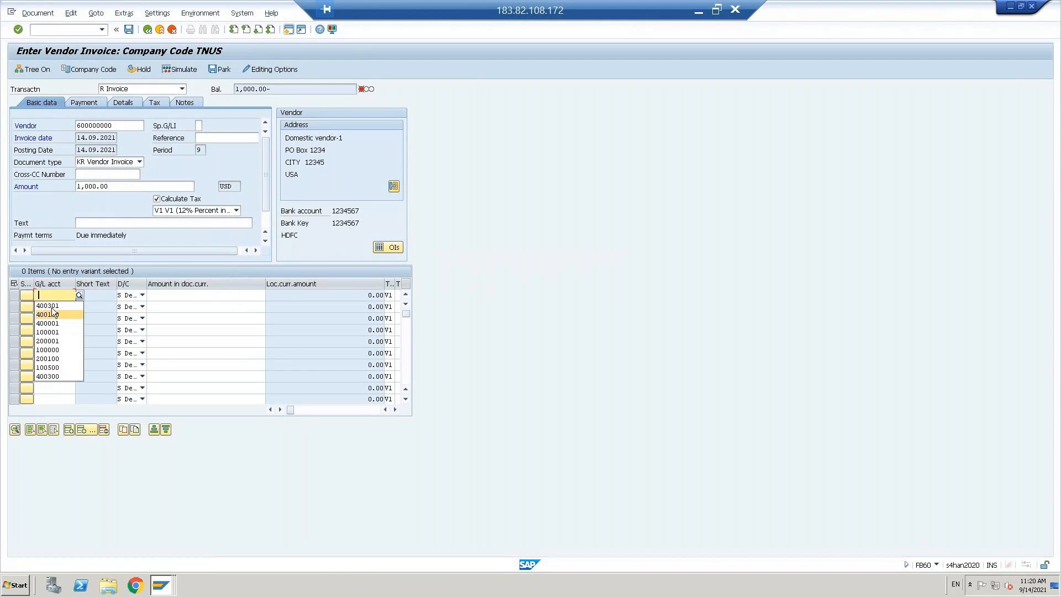
{"action": "left_click", "coordinate": [52, 307]}
{"action": "left_click", "coordinate": [179, 297]}
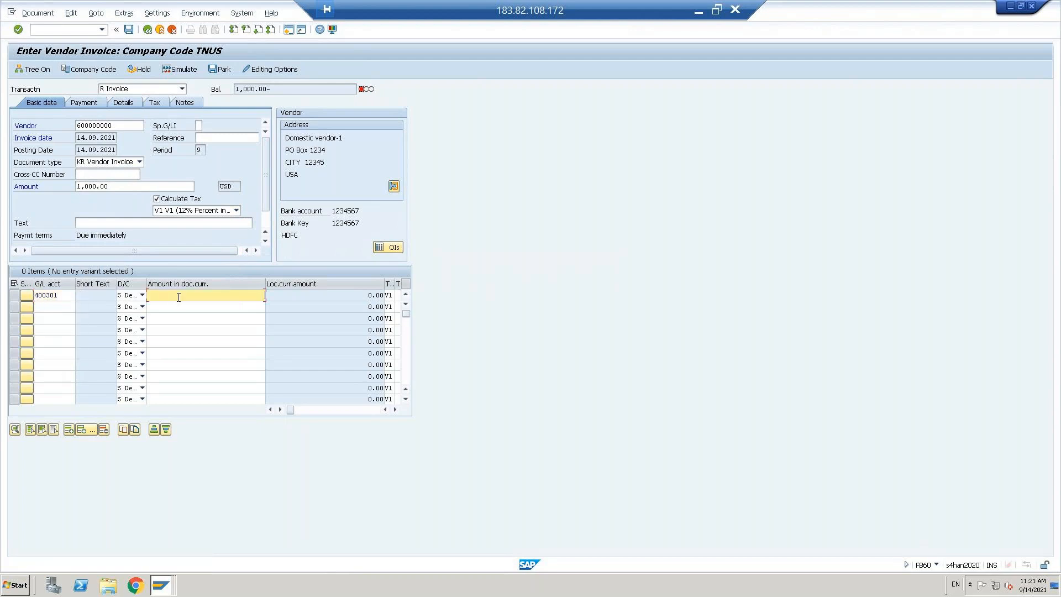
{"action": "left_click", "coordinate": [178, 297]}
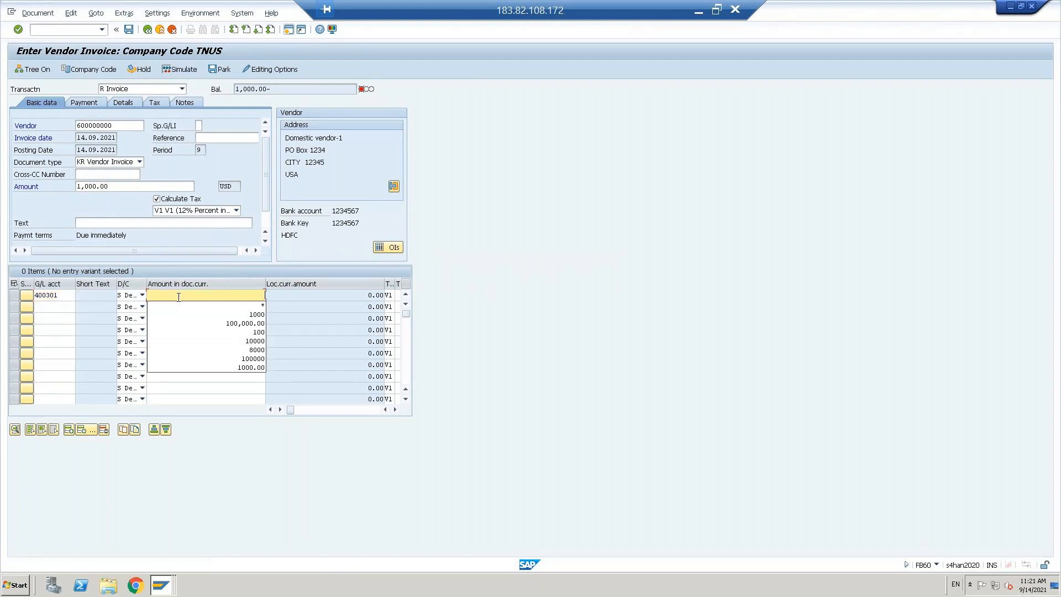
{"action": "left_click", "coordinate": [235, 305]}
{"action": "key", "text": "Return"}
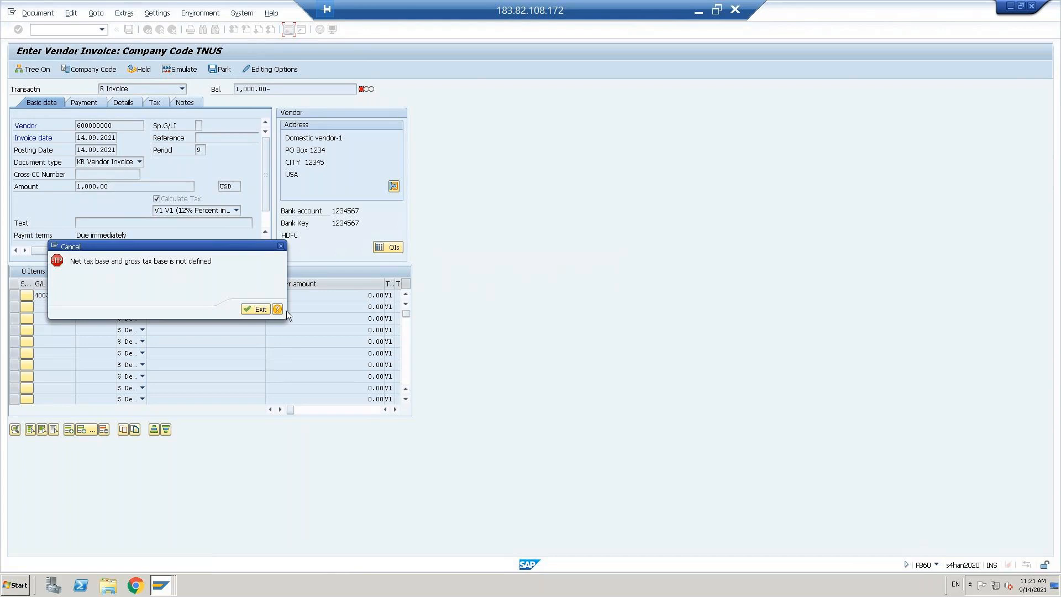
{"action": "left_click", "coordinate": [251, 311]}
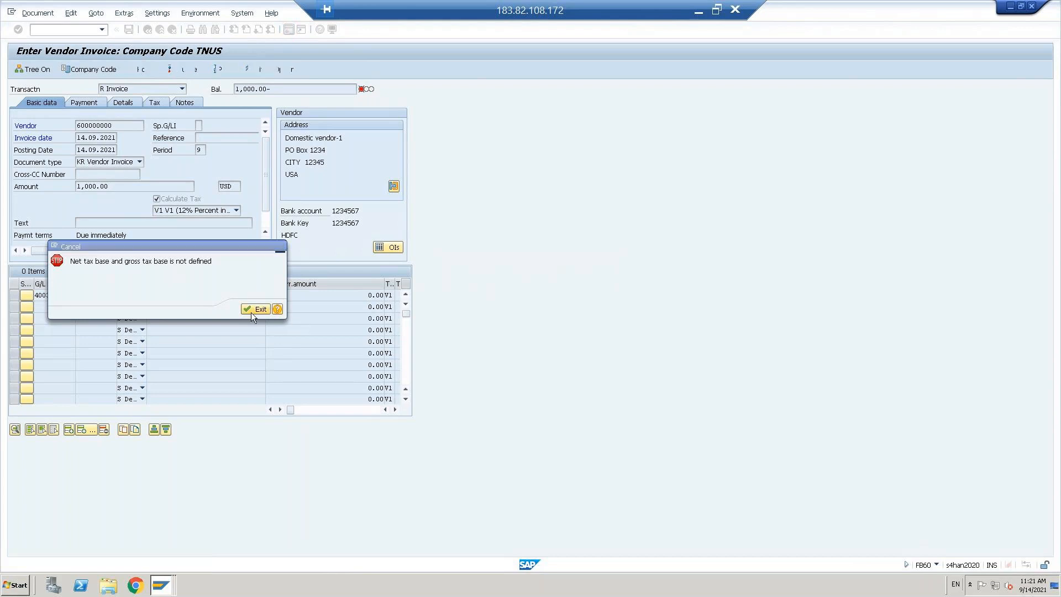
Step: In OBY6, uncheck 'Tax base is net value' for TNUS and save under the customizing request
{"action": "type", "text": "oBY6"}
{"action": "key", "text": "Return"}
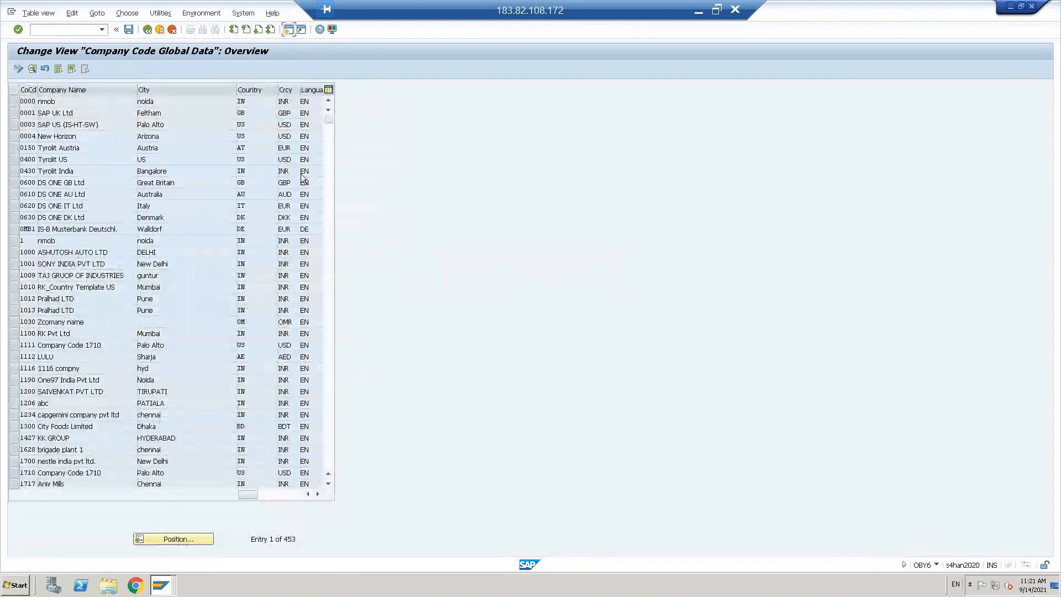
{"action": "left_click", "coordinate": [167, 541]}
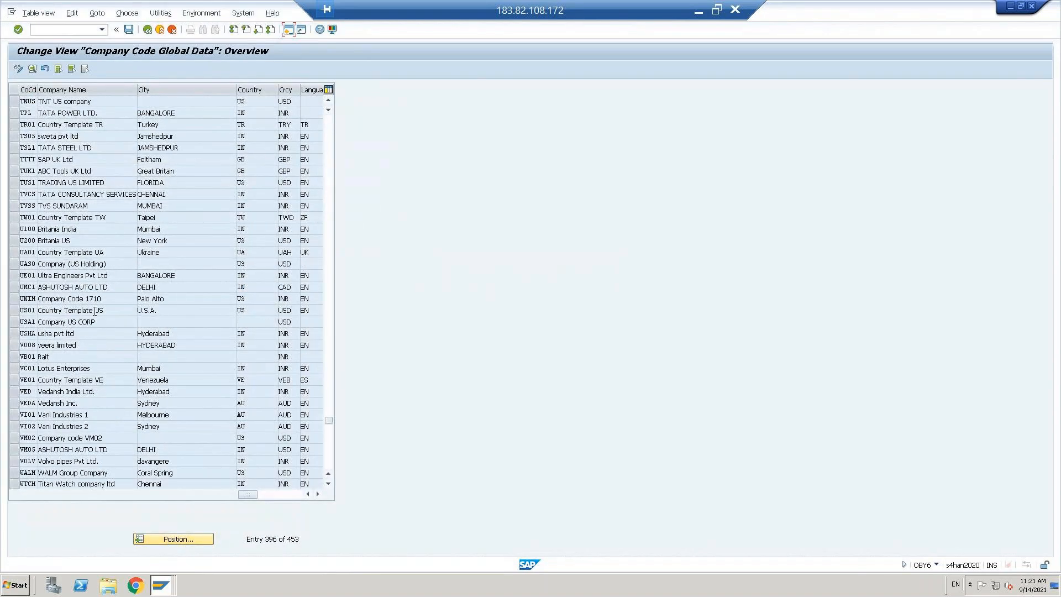
{"action": "double_click", "coordinate": [63, 104]}
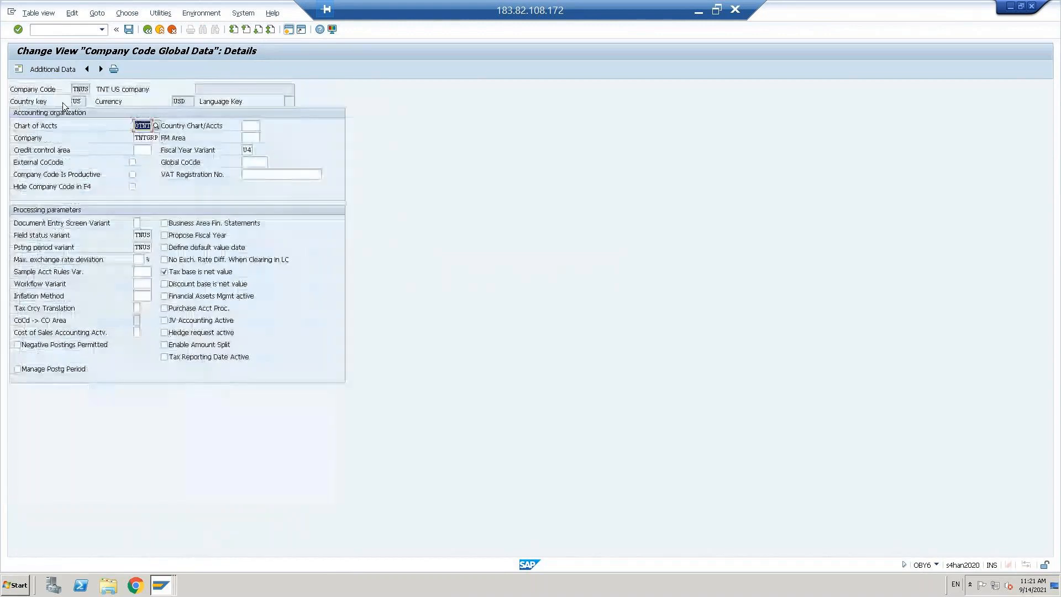
{"action": "left_click", "coordinate": [164, 272]}
{"action": "left_click", "coordinate": [164, 273]}
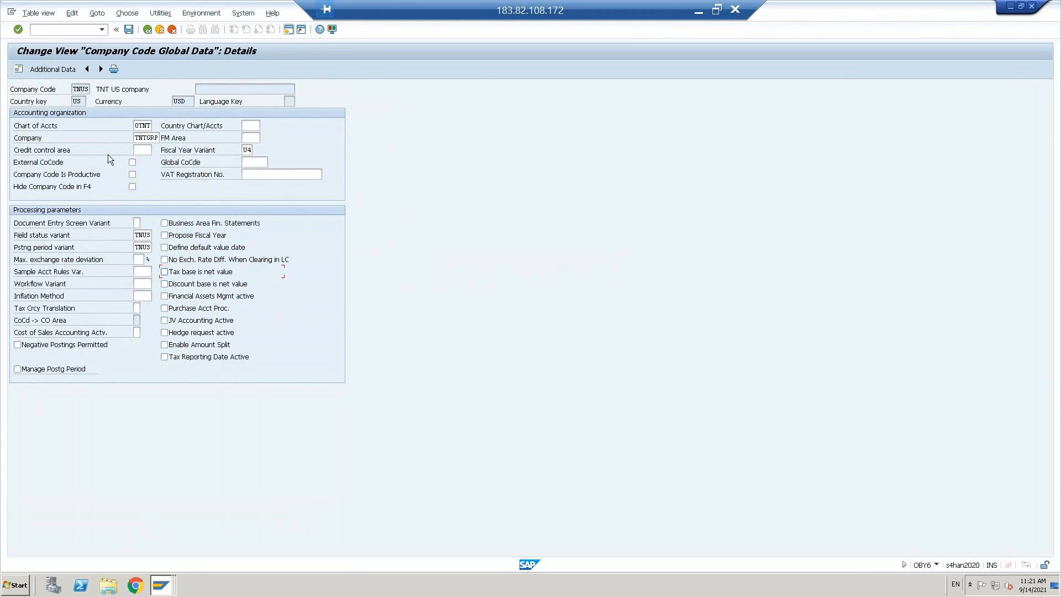
{"action": "left_click", "coordinate": [129, 29]}
{"action": "left_click", "coordinate": [162, 176]}
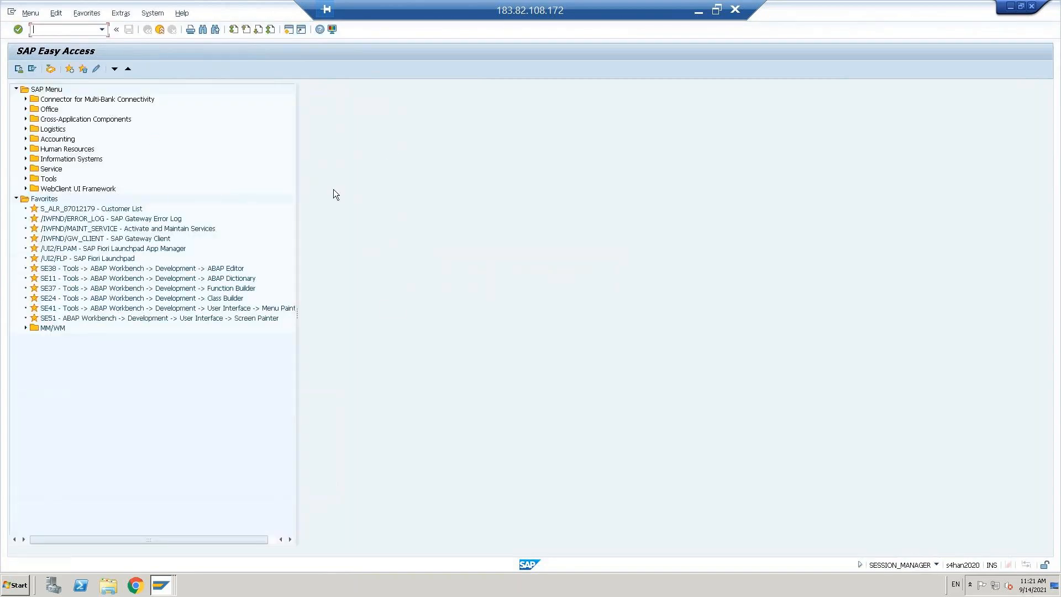
{"action": "left_click", "coordinate": [82, 31]}
{"action": "type", "text": "/NFB"}
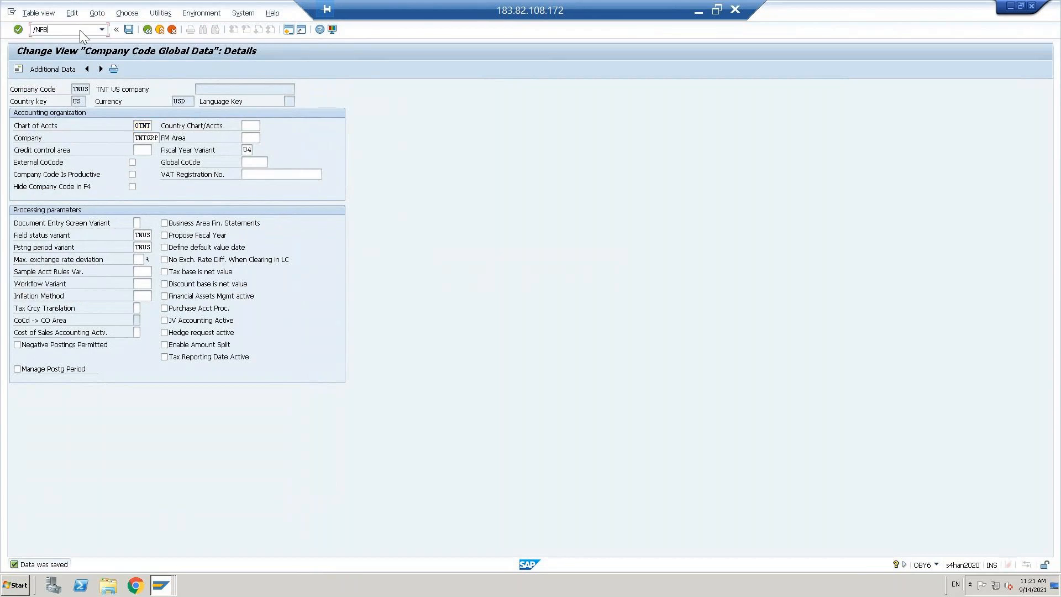
{"action": "type", "text": "60"}
{"action": "key", "text": "Return"}
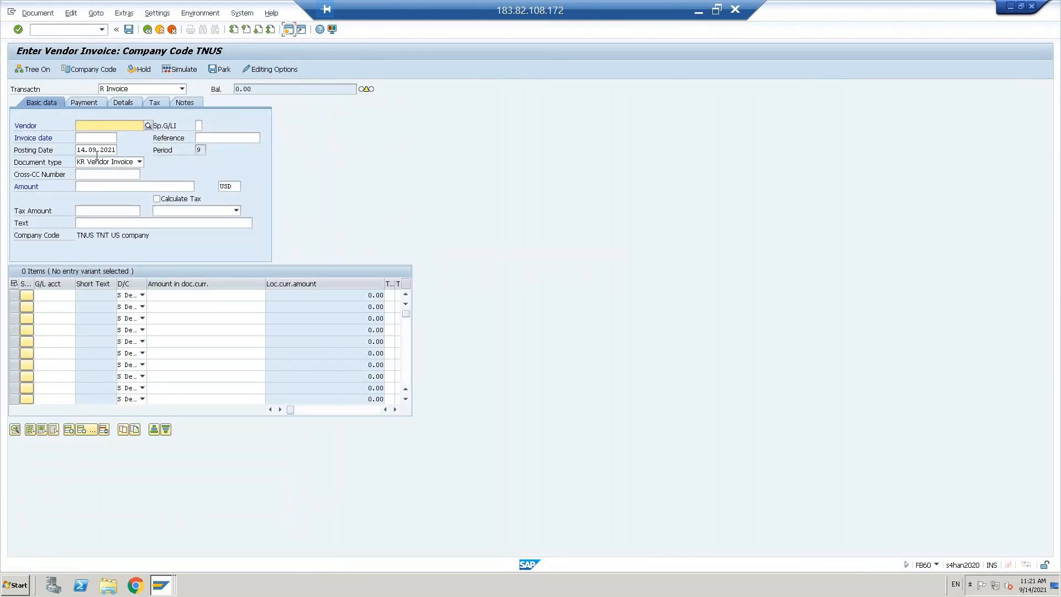
{"action": "type", "text": "0600000000"}
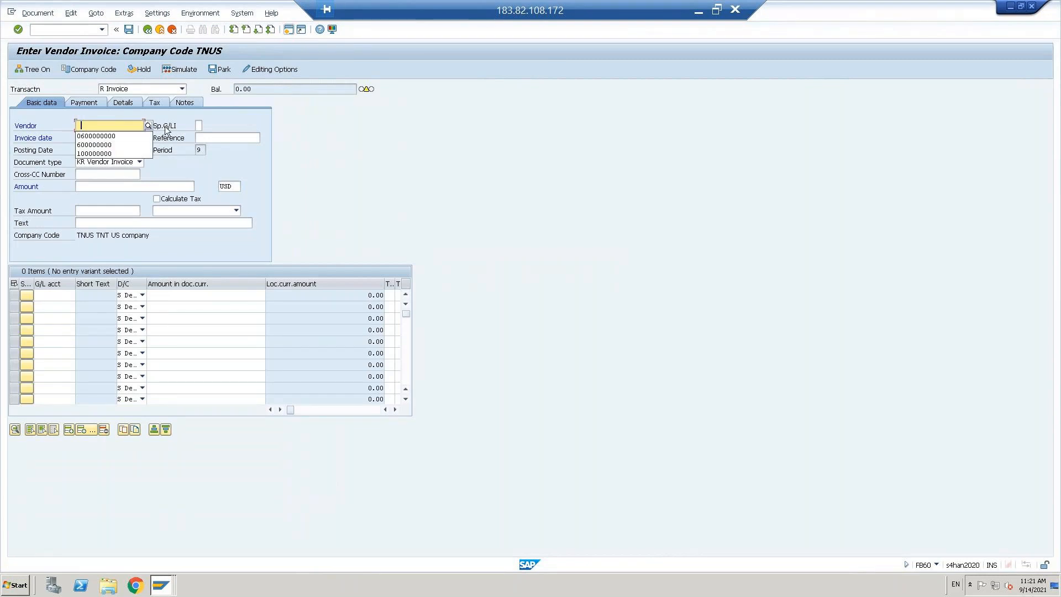
{"action": "key", "text": "Tab"}
{"action": "key", "text": "Tab"}
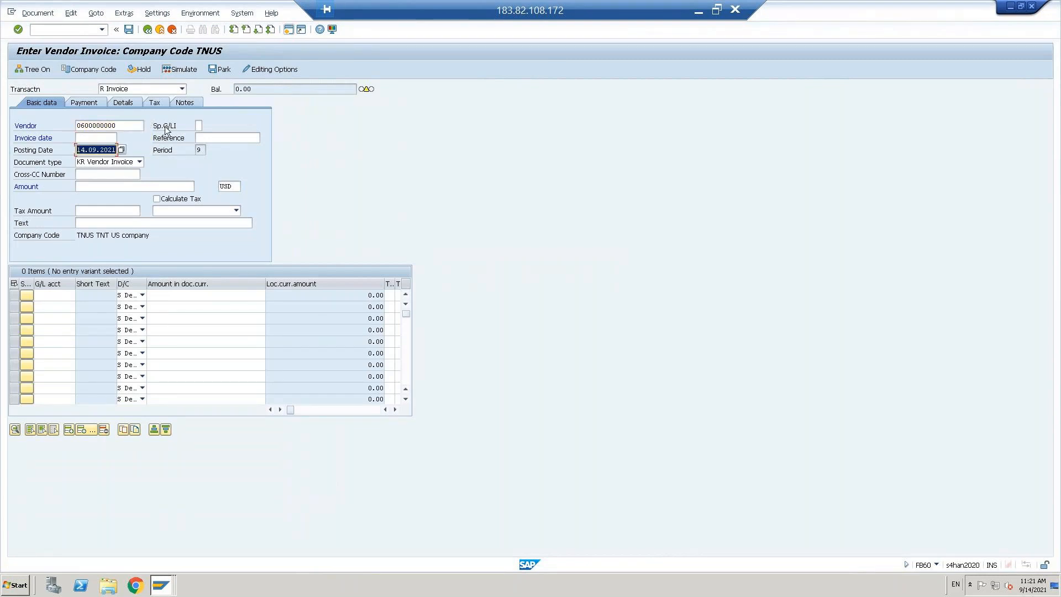
{"action": "type", "text": "14.09.2021"}
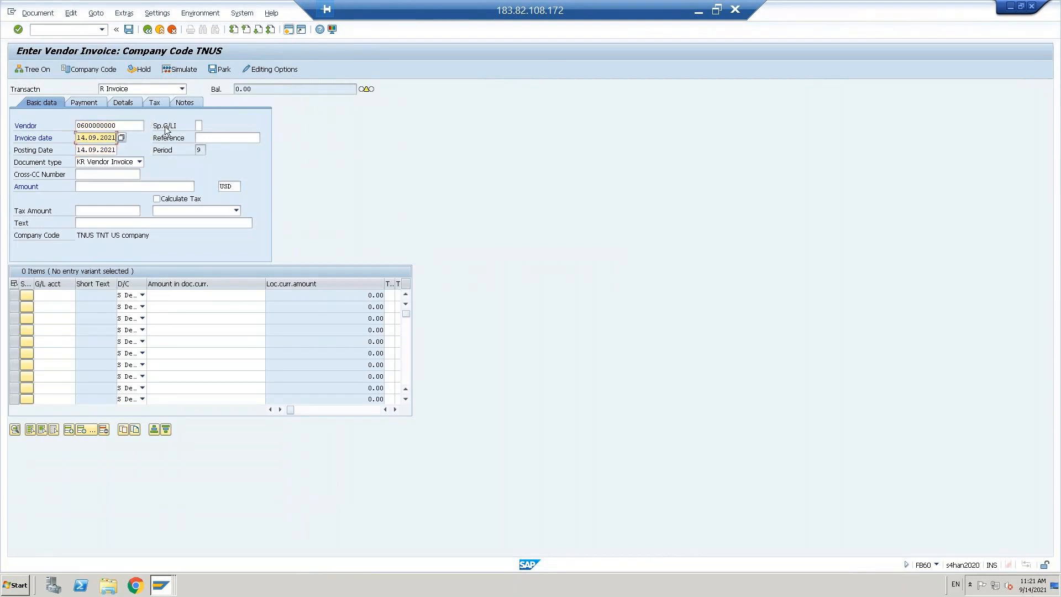
{"action": "left_click", "coordinate": [157, 200]}
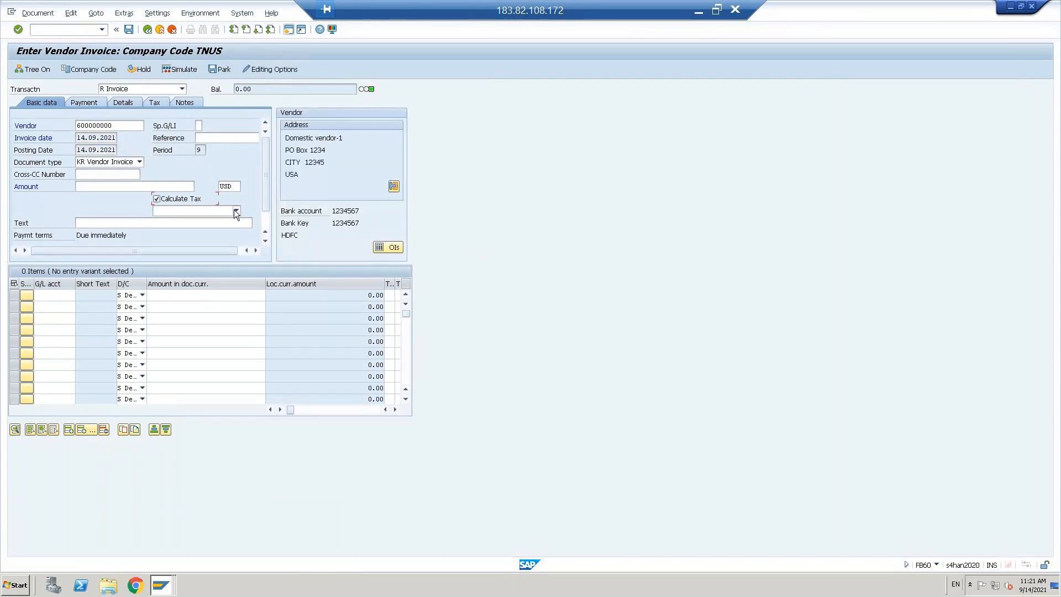
{"action": "left_click", "coordinate": [236, 211]}
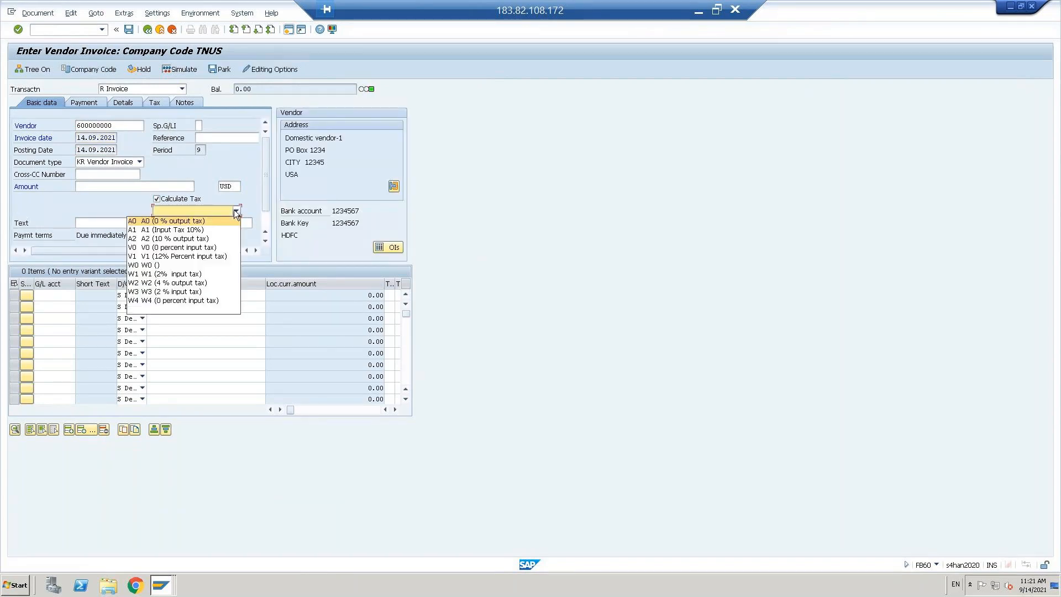
{"action": "left_click", "coordinate": [159, 261]}
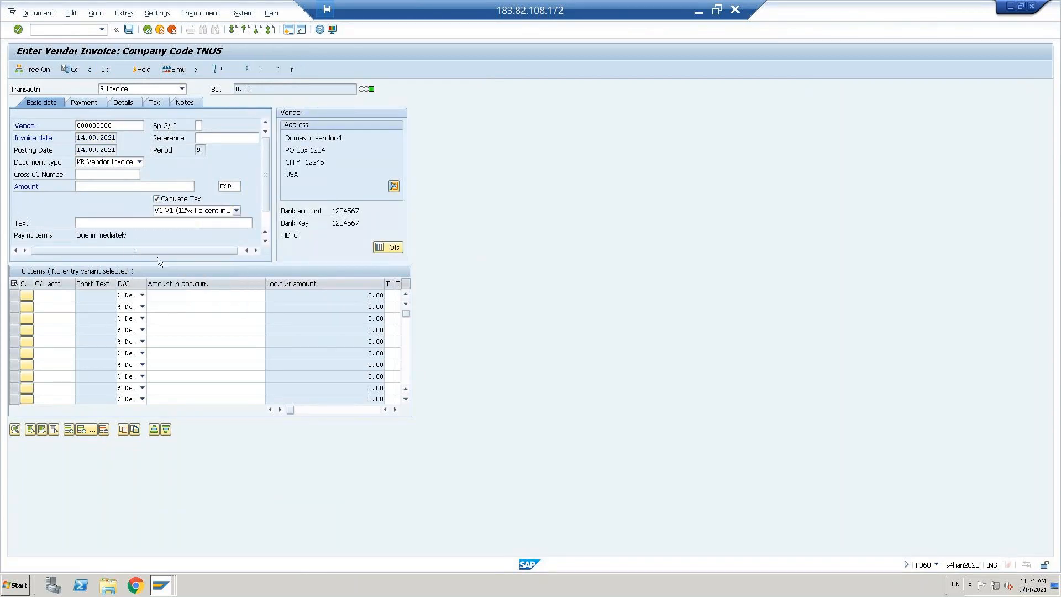
Step: Add an expense line on G/L 400301 for 1,000.00
{"action": "left_click", "coordinate": [52, 297]}
{"action": "left_click", "coordinate": [52, 296]}
{"action": "left_click", "coordinate": [52, 306]}
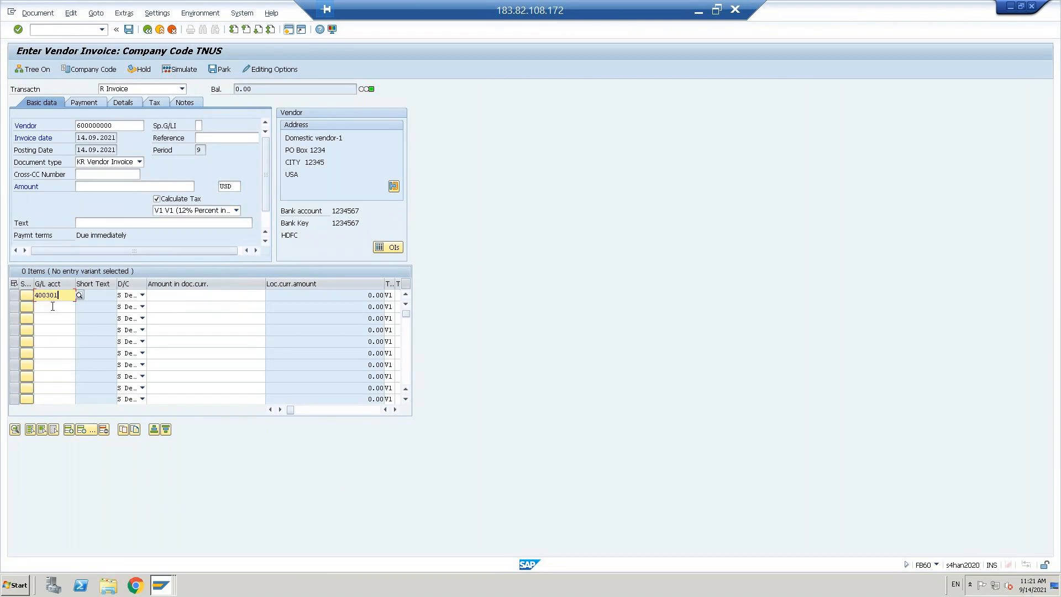
{"action": "left_click", "coordinate": [206, 295]}
{"action": "type", "text": "1000"}
{"action": "key", "text": "Return"}
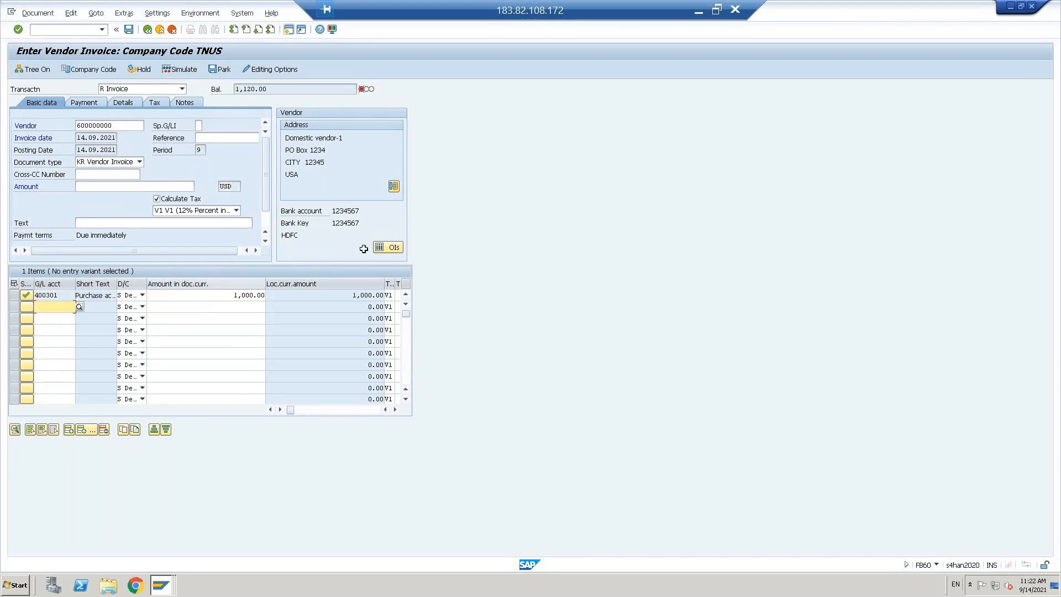
{"action": "left_click", "coordinate": [207, 295]}
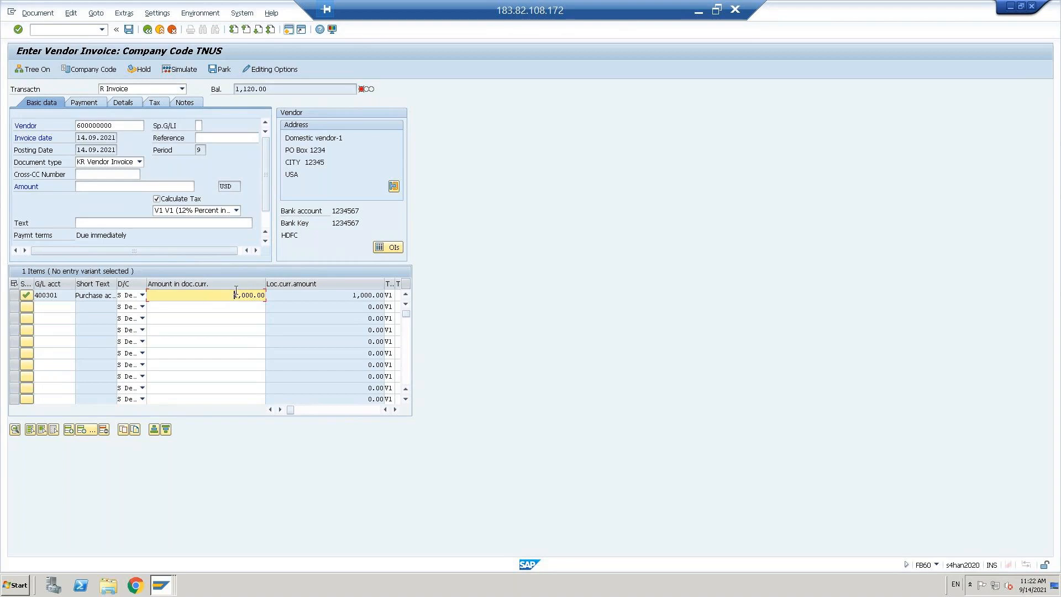
Step: Enter gross amount 1120 to zero the balance, simulate, and open the VST account error details
{"action": "left_click", "coordinate": [104, 188]}
{"action": "left_click", "coordinate": [275, 91]}
{"action": "left_click_drag", "start_coordinate": [275, 92], "coordinate": [234, 93]}
{"action": "left_click", "coordinate": [235, 94]}
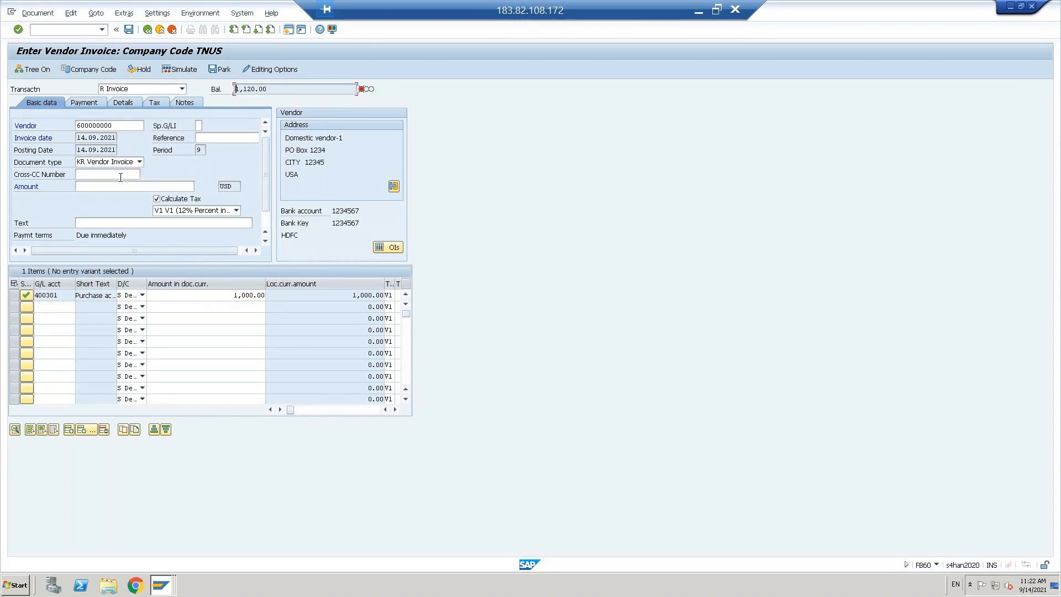
{"action": "left_click", "coordinate": [111, 186]}
{"action": "type", "text": "1120"}
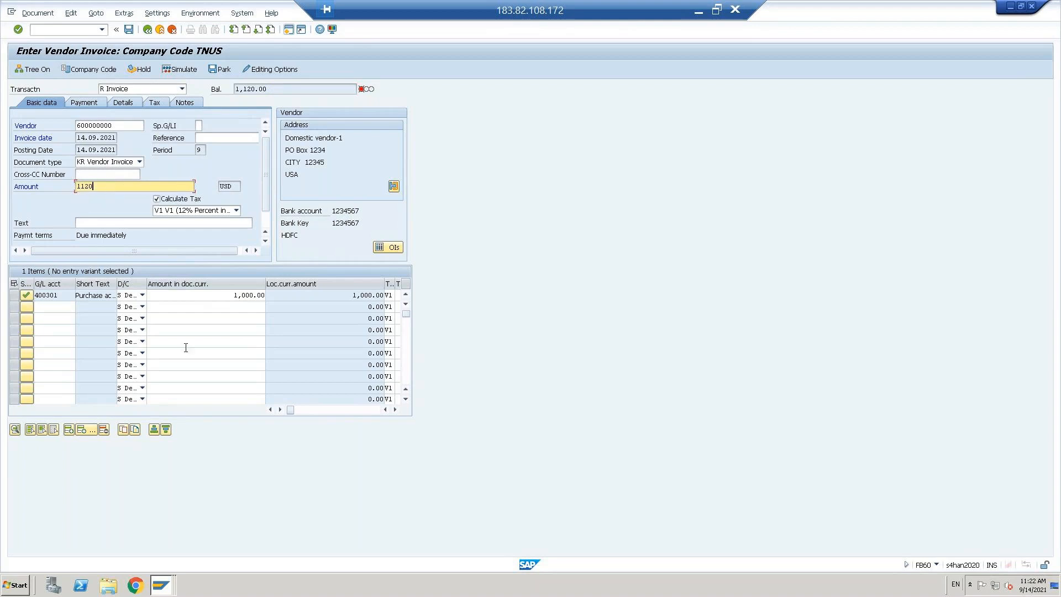
{"action": "left_click", "coordinate": [214, 294]}
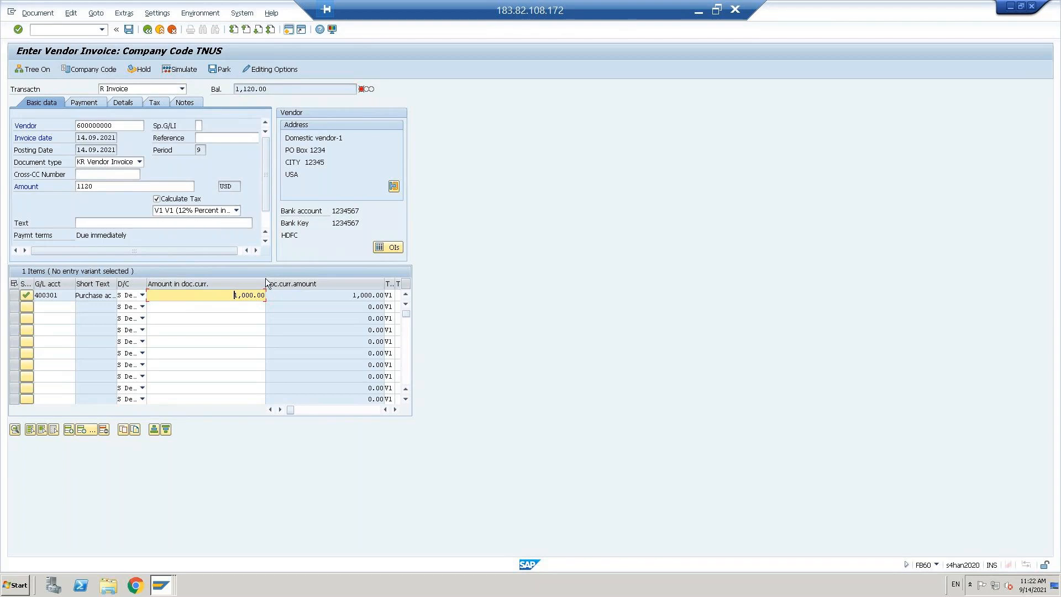
{"action": "left_click", "coordinate": [118, 188]}
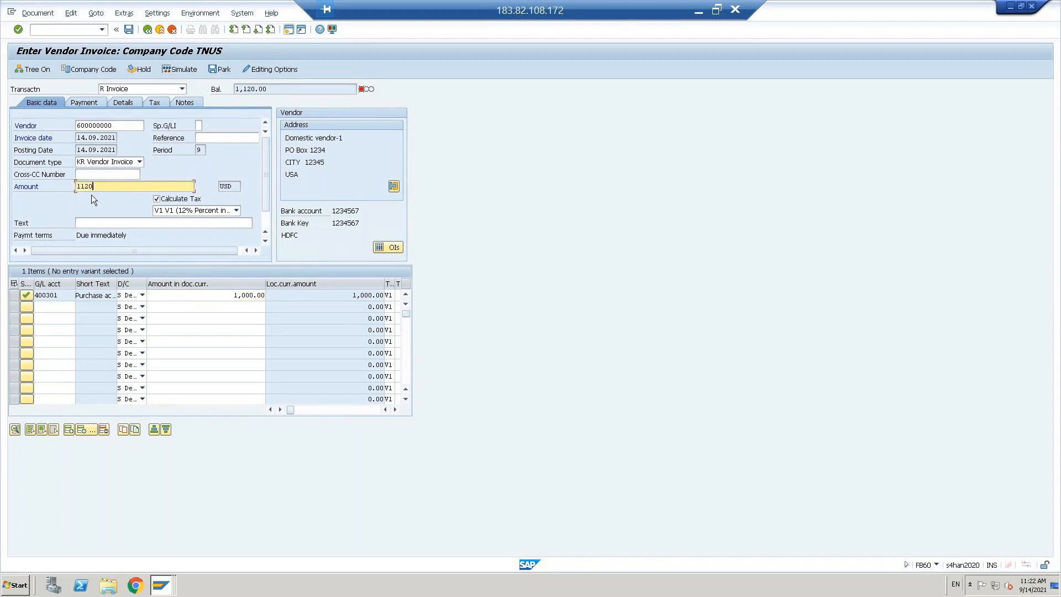
{"action": "left_click", "coordinate": [236, 206]}
{"action": "key", "text": "Return"}
{"action": "left_click", "coordinate": [175, 69]}
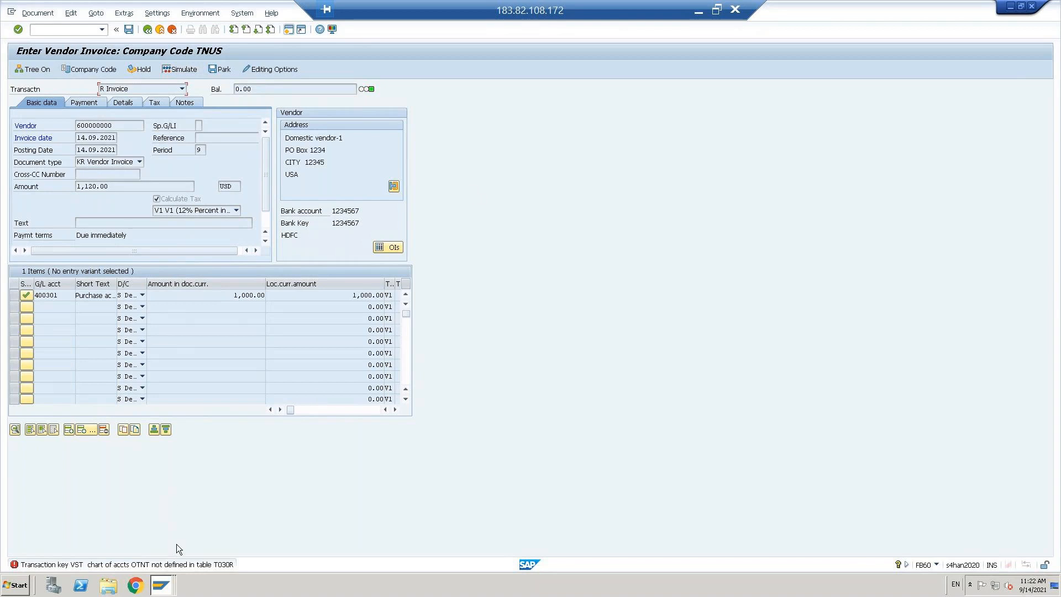
{"action": "double_click", "coordinate": [97, 565]}
Step: Open the VST input tax procedure in OB40 for chart of accounts OTNT and save its rules
{"action": "left_click", "coordinate": [40, 182]}
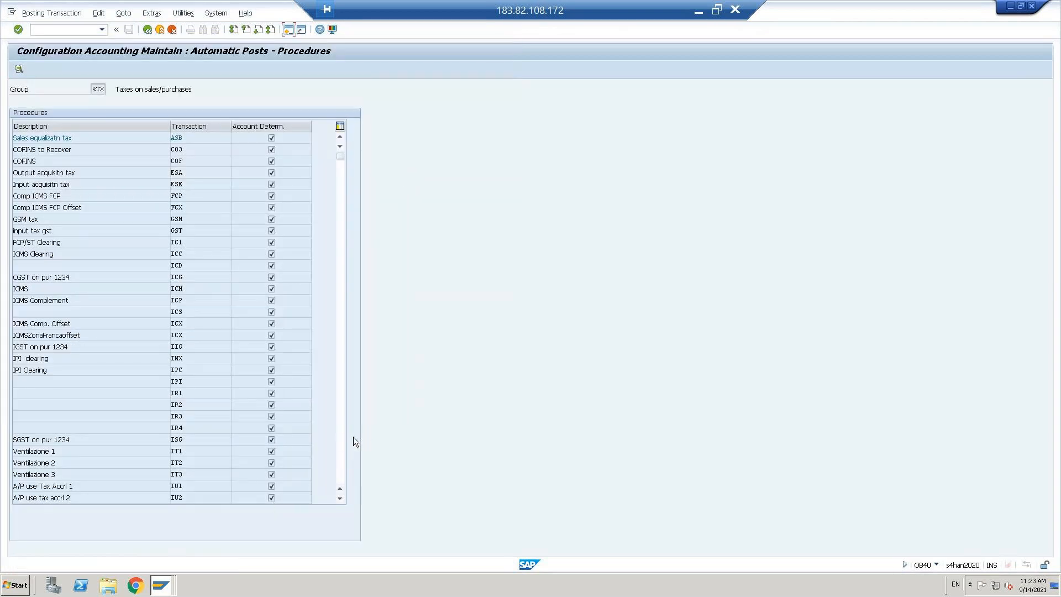
{"action": "left_click", "coordinate": [342, 454]}
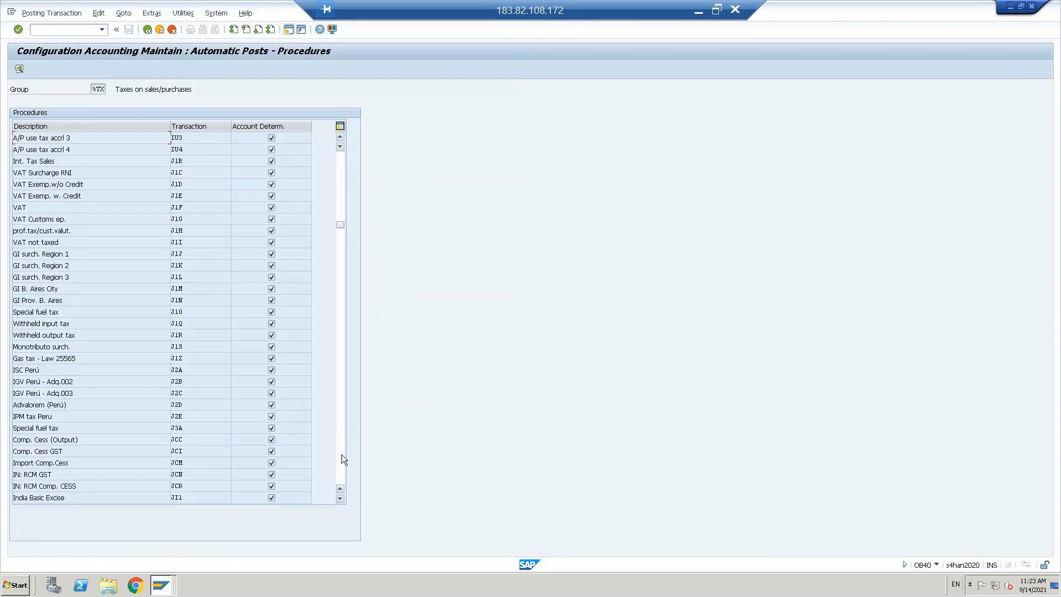
{"action": "left_click", "coordinate": [341, 454]}
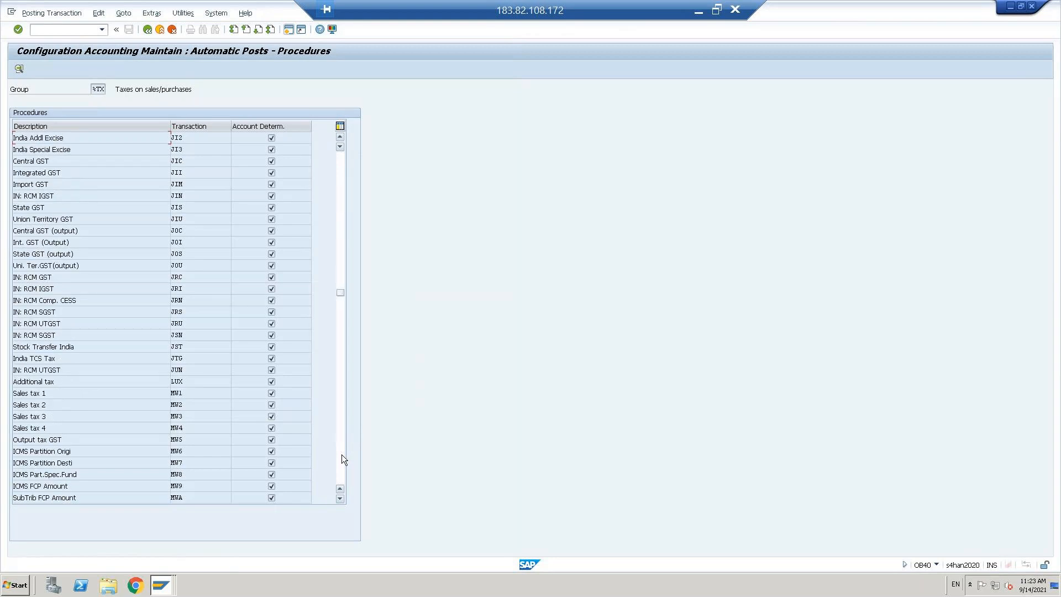
{"action": "left_click", "coordinate": [341, 455]}
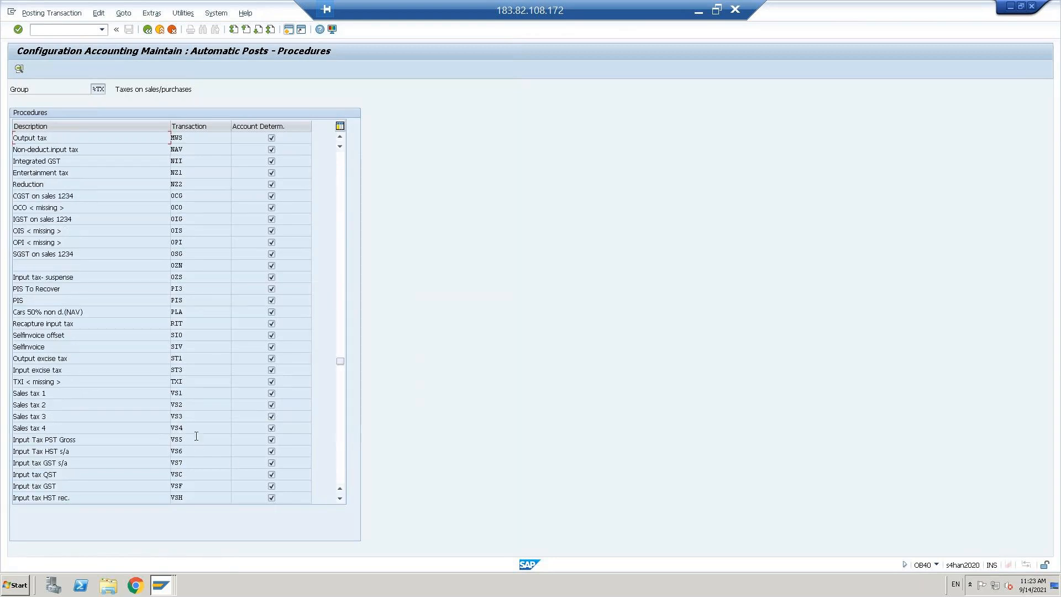
{"action": "left_click", "coordinate": [340, 473]}
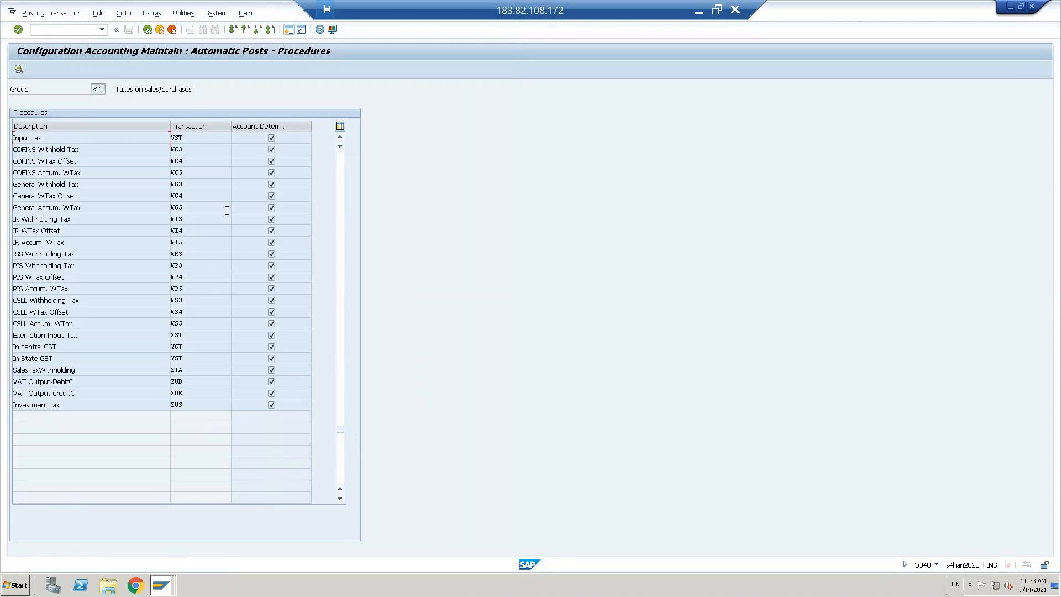
{"action": "double_click", "coordinate": [177, 138]}
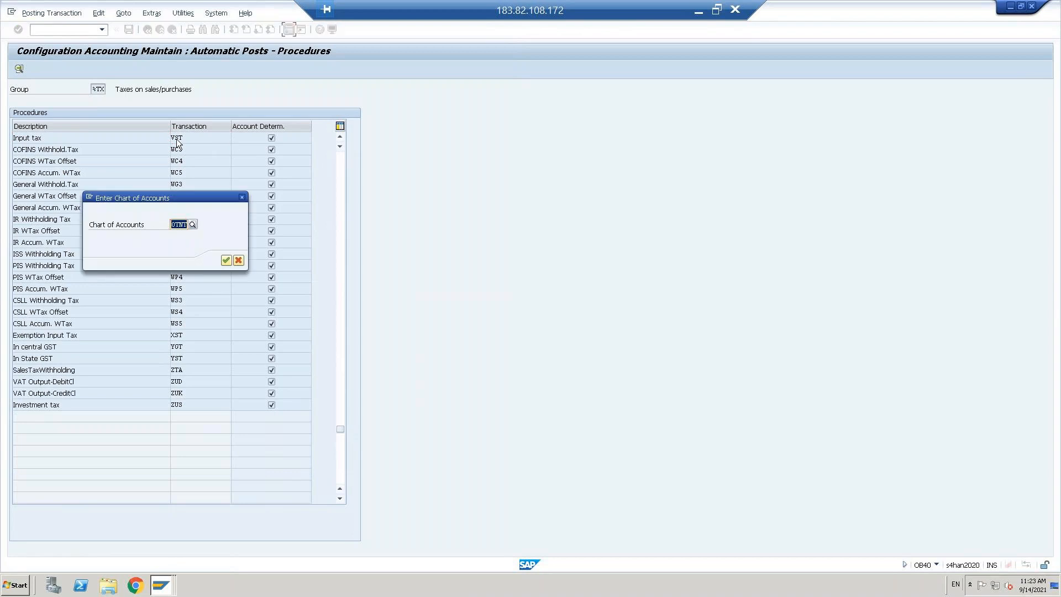
{"action": "left_click", "coordinate": [226, 261]}
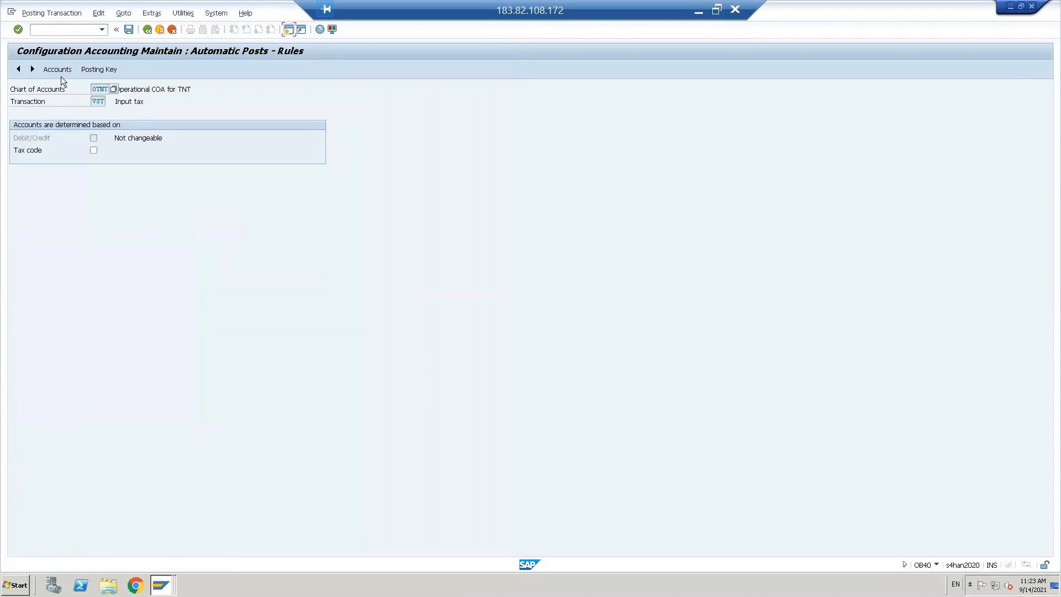
{"action": "left_click", "coordinate": [57, 69]}
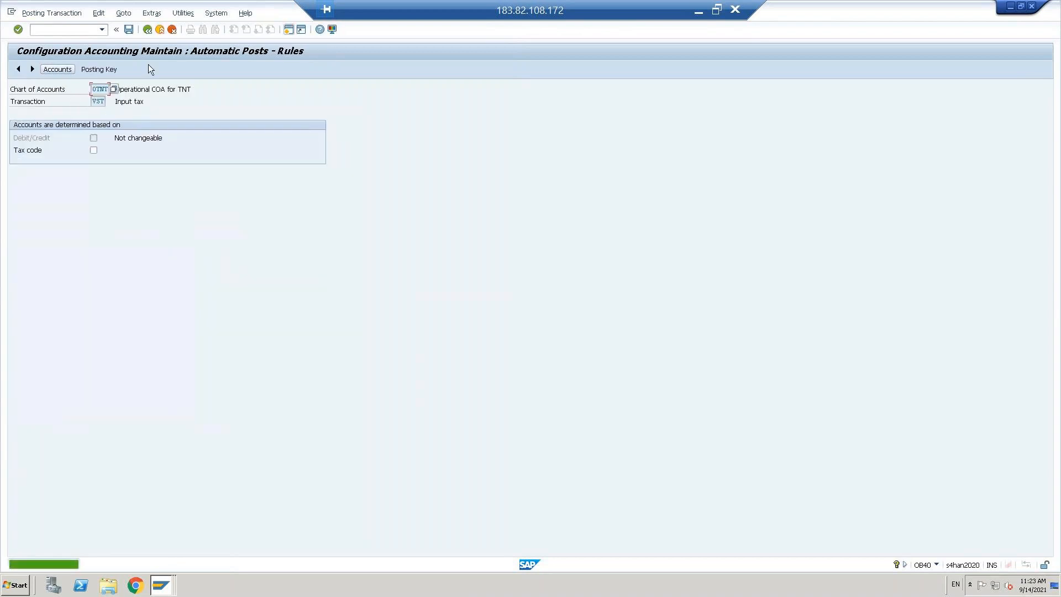
{"action": "left_click", "coordinate": [130, 32]}
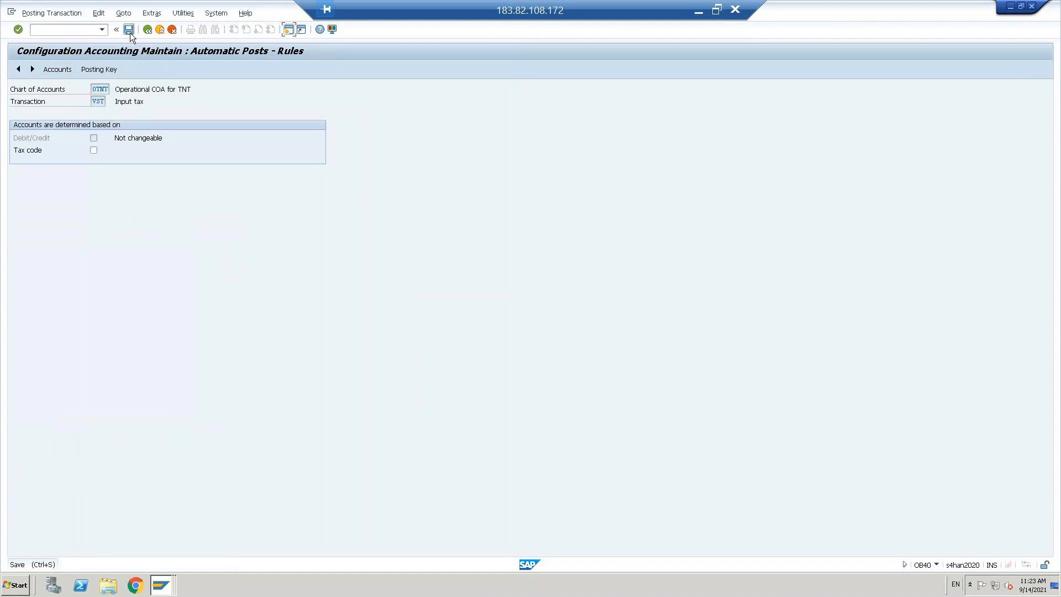
Step: Assign account 200102 Input tax to VST, save with the customizing request, and go back
{"action": "left_click", "coordinate": [38, 149]}
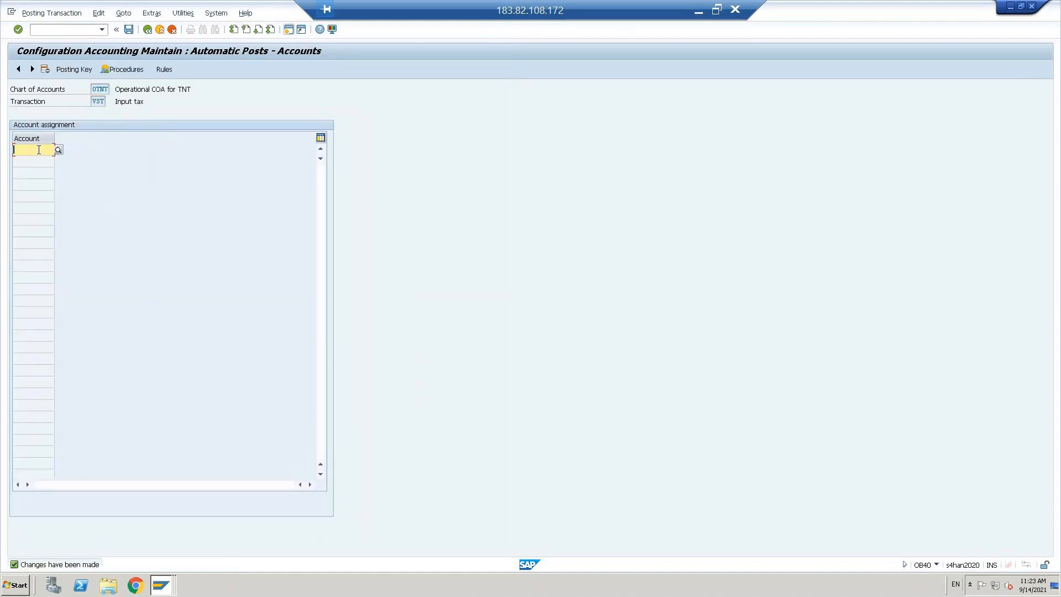
{"action": "left_click", "coordinate": [58, 150]}
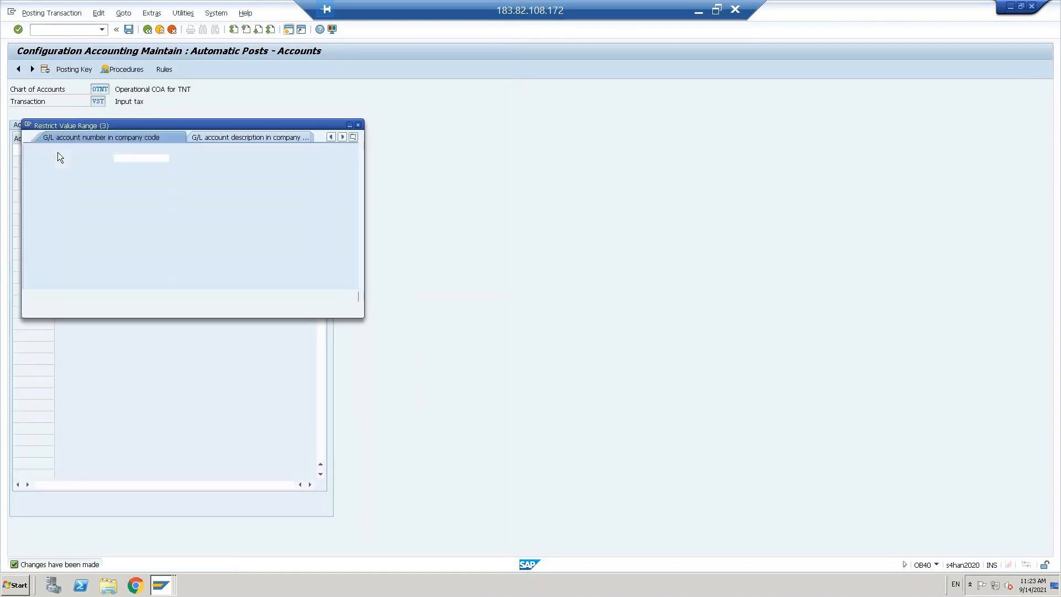
{"action": "key", "text": "Return"}
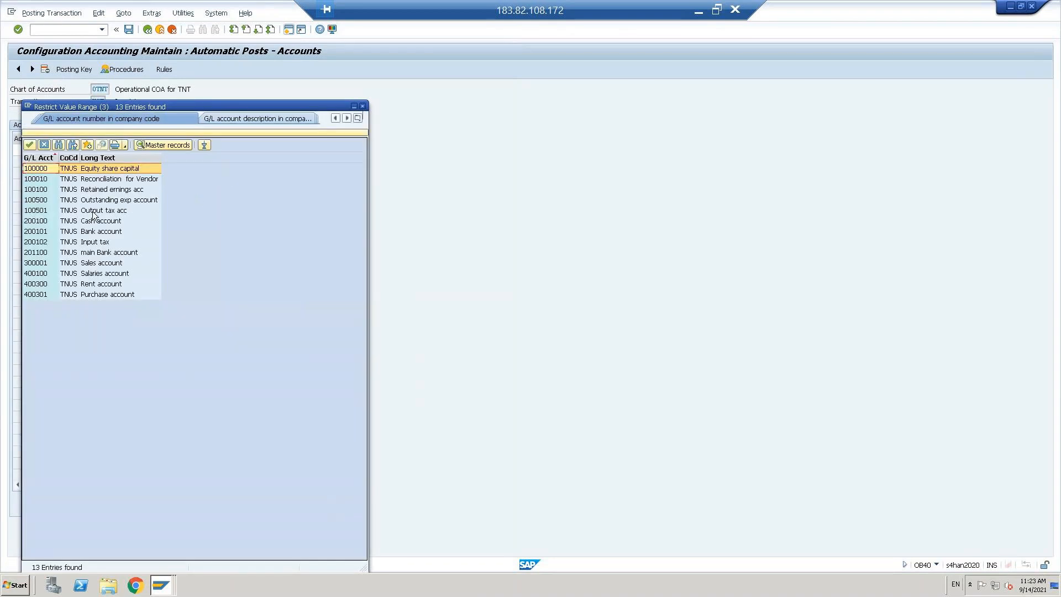
{"action": "double_click", "coordinate": [98, 243]}
{"action": "key", "text": "ctrl+s"}
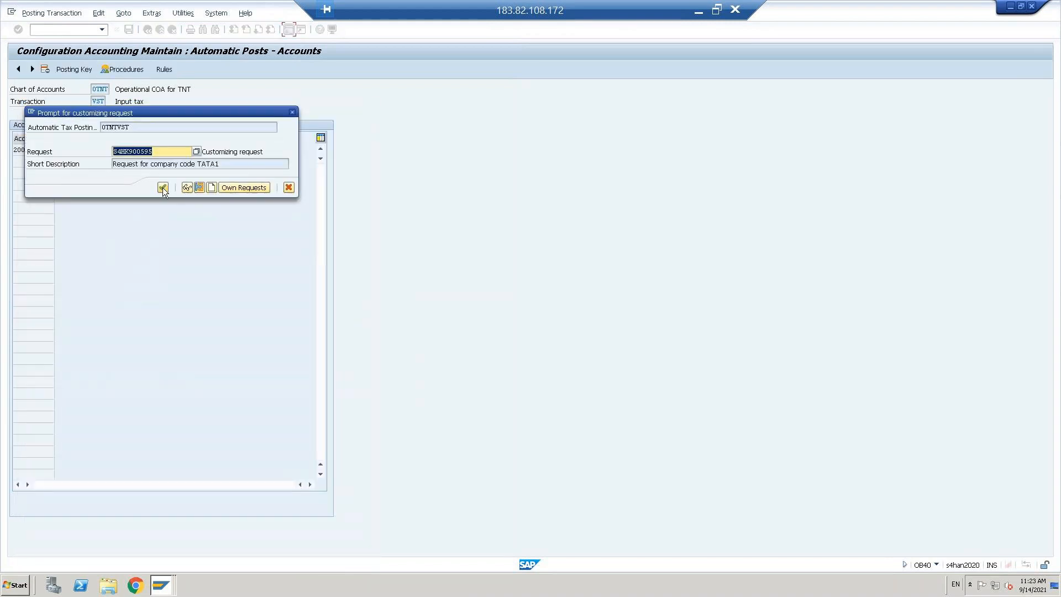
{"action": "left_click", "coordinate": [163, 187]}
{"action": "left_click", "coordinate": [147, 30]}
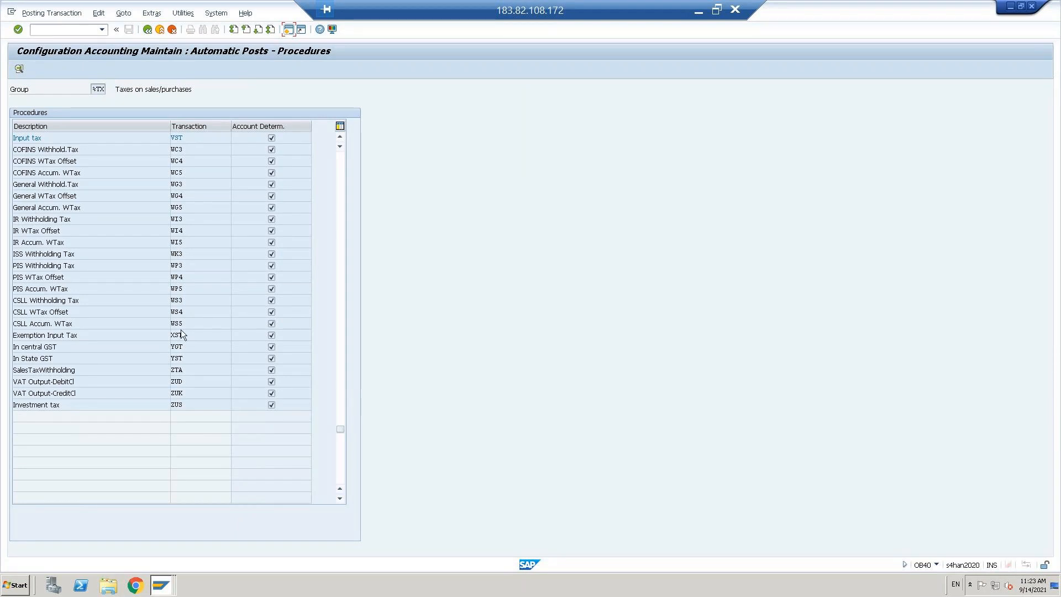
Step: Assign account 100501 Output tax acc to MWS, save with the customizing request, and return to the invoice
{"action": "left_click", "coordinate": [341, 166]}
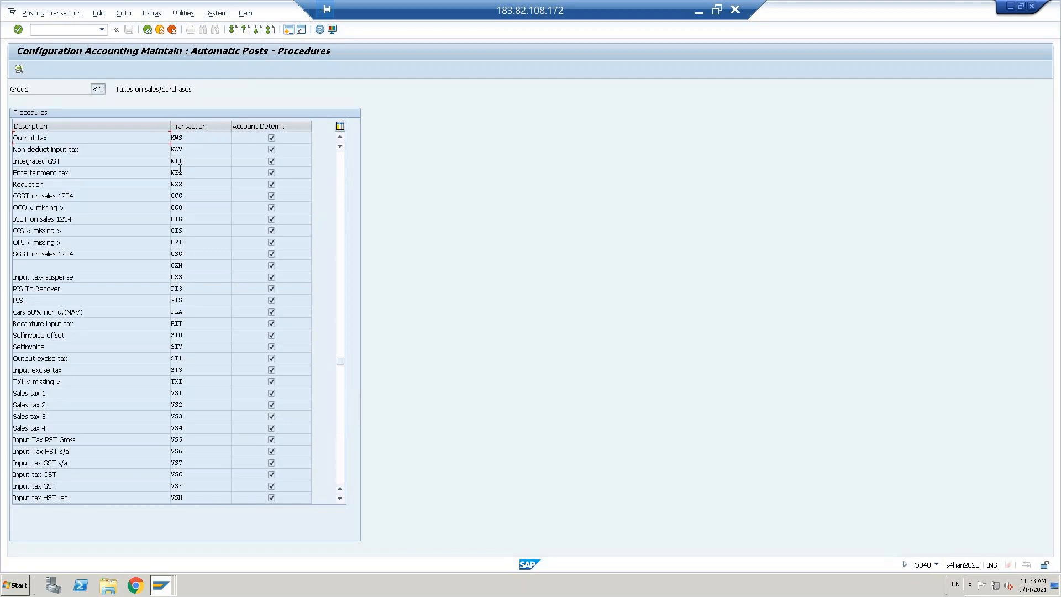
{"action": "double_click", "coordinate": [180, 138]}
{"action": "left_click", "coordinate": [131, 31]}
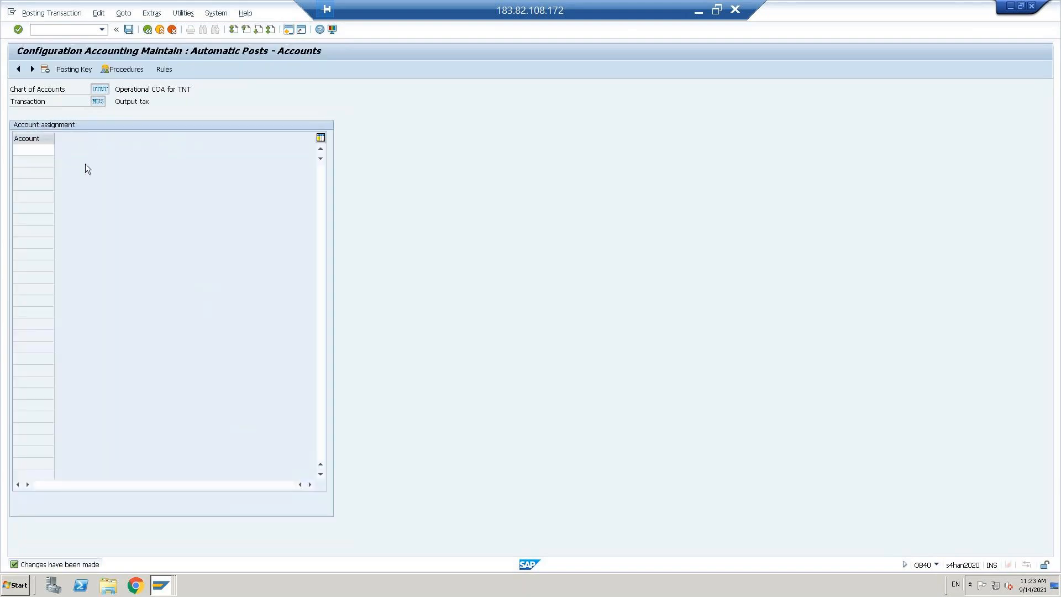
{"action": "key", "text": "F4"}
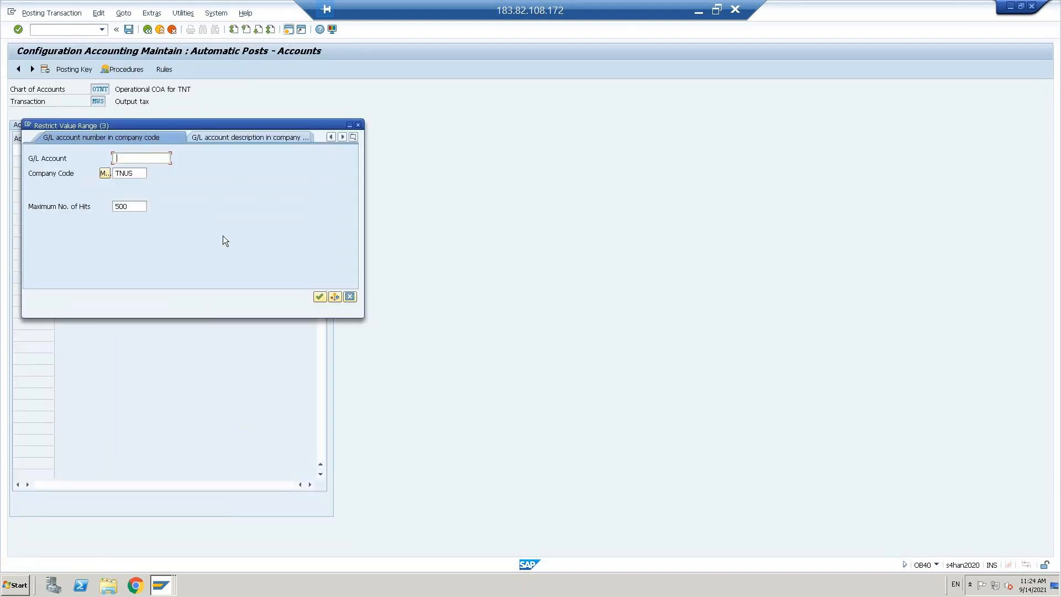
{"action": "key", "text": "Return"}
{"action": "left_click", "coordinate": [118, 211]}
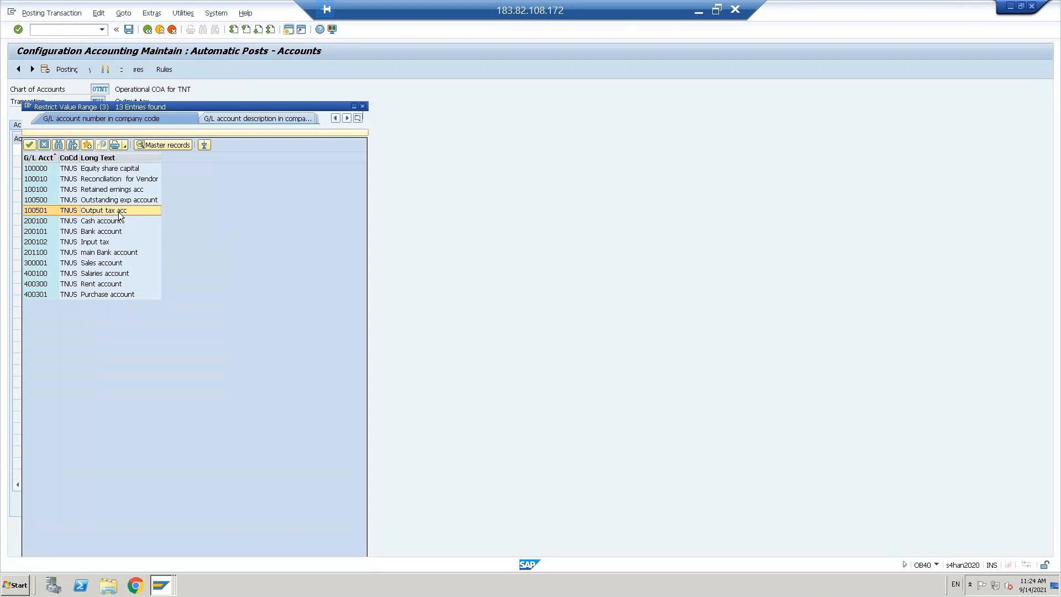
{"action": "double_click", "coordinate": [118, 211]}
{"action": "key", "text": "ctrl+s"}
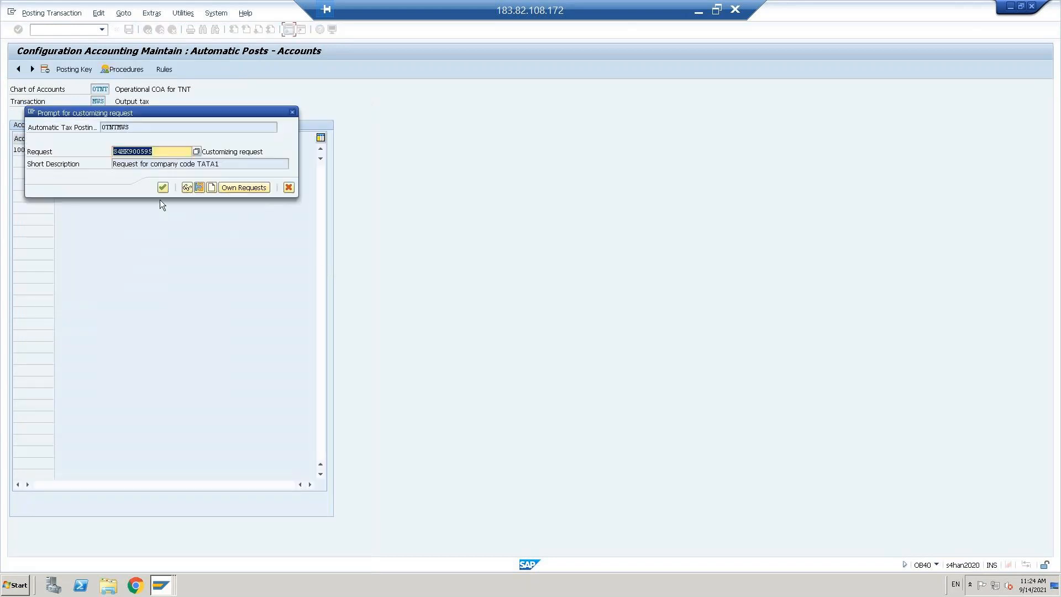
{"action": "left_click", "coordinate": [162, 190]}
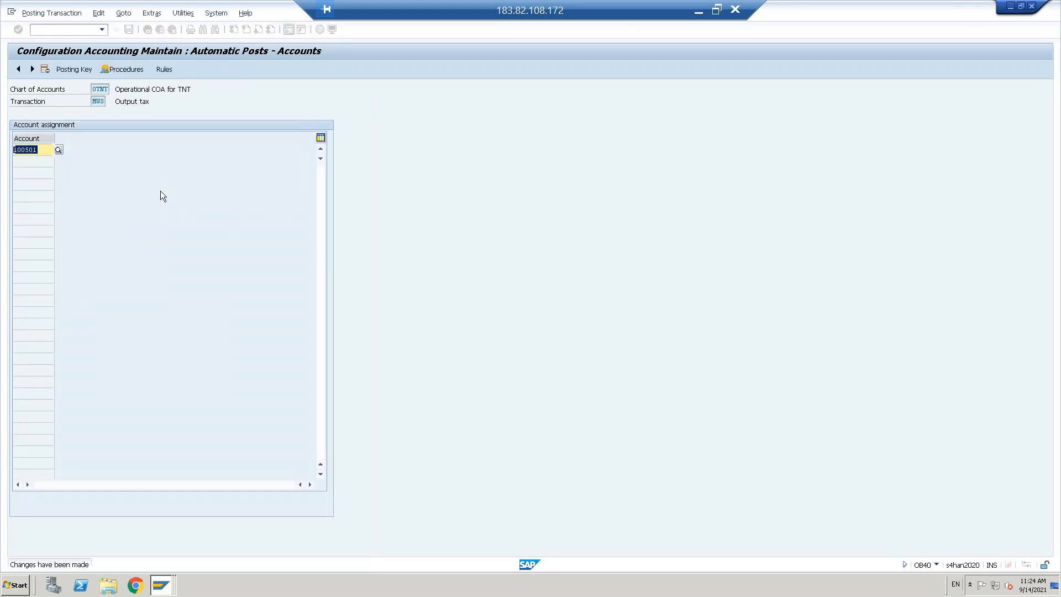
{"action": "left_click", "coordinate": [148, 30]}
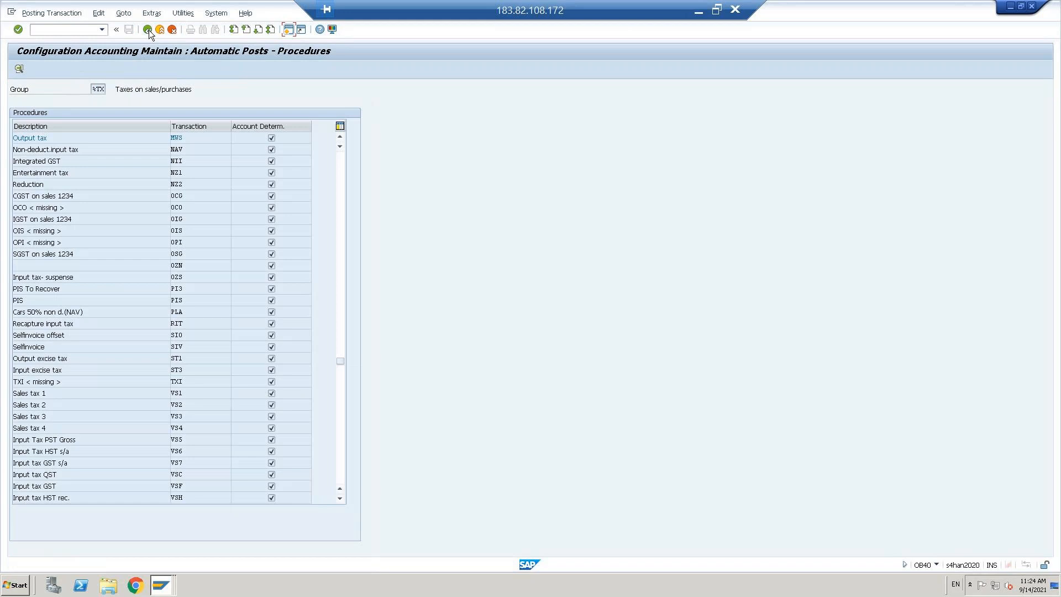
{"action": "left_click", "coordinate": [148, 30]}
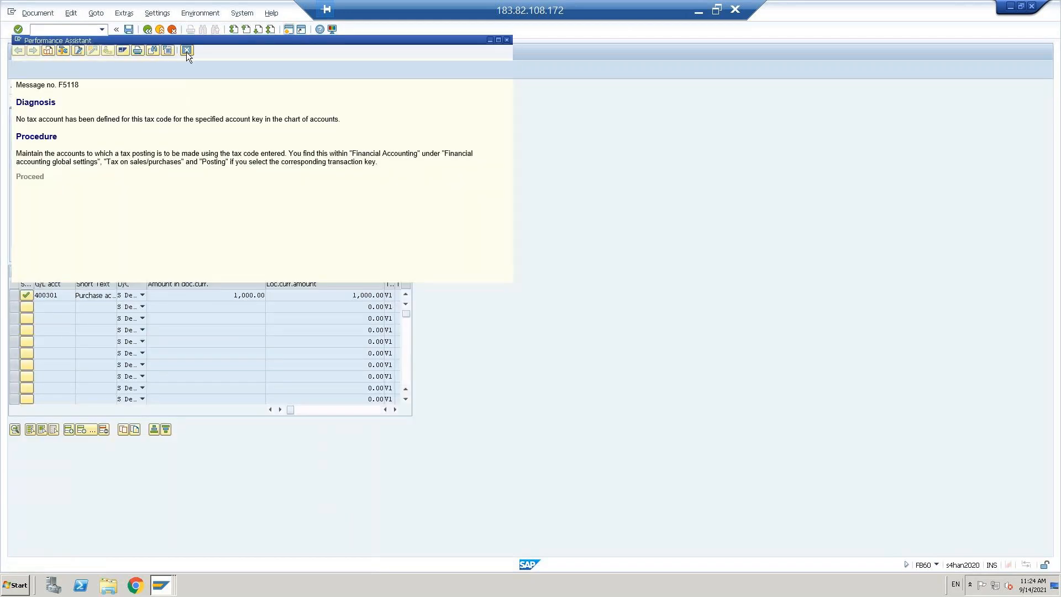
{"action": "left_click", "coordinate": [187, 50]}
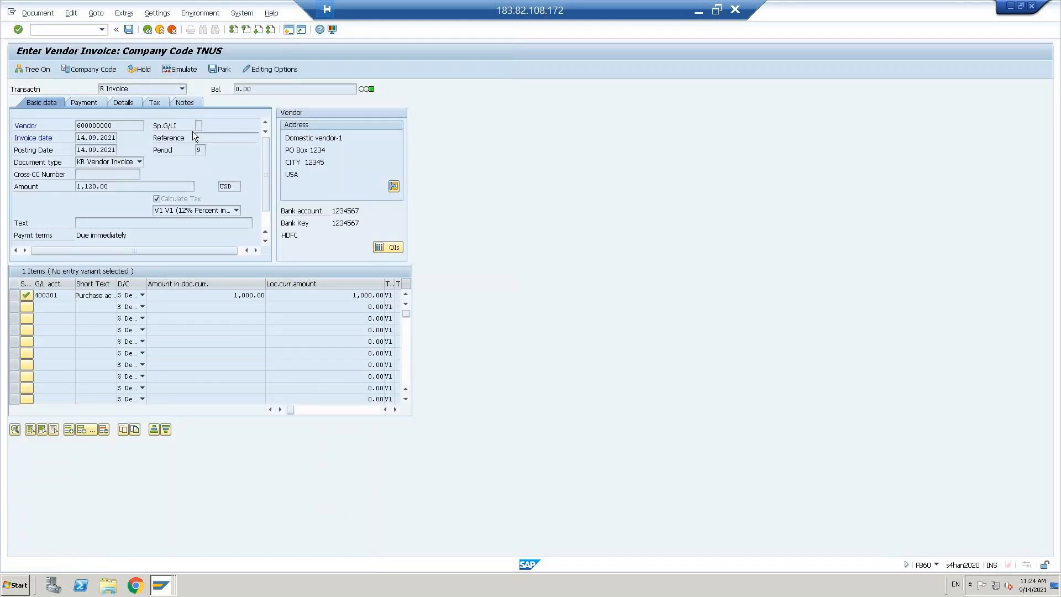
{"action": "left_click", "coordinate": [174, 70]}
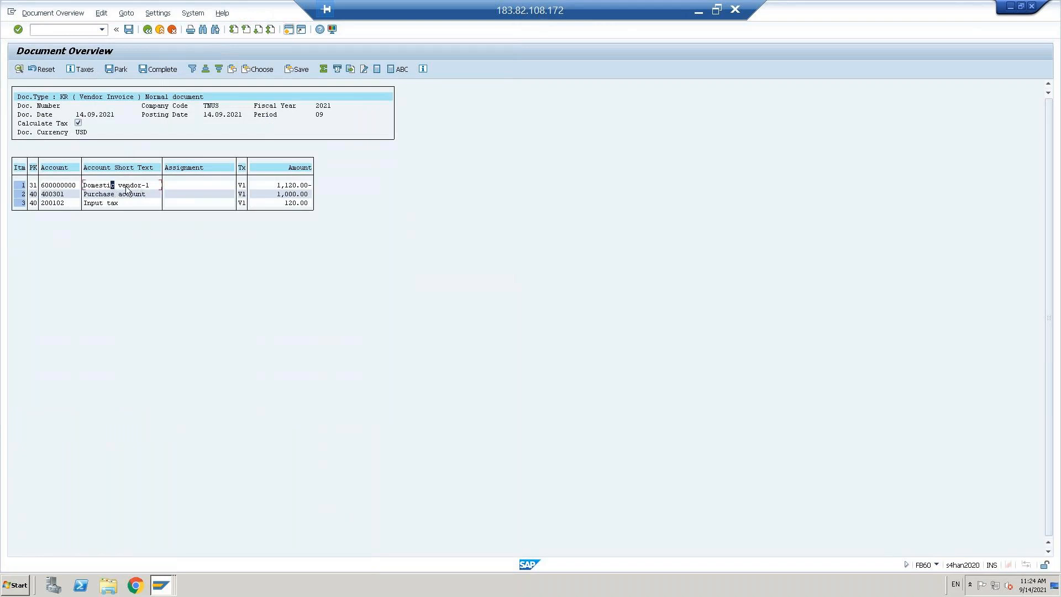
{"action": "left_click", "coordinate": [125, 194]}
{"action": "left_click", "coordinate": [117, 186]}
{"action": "left_click", "coordinate": [128, 195]}
{"action": "left_click_drag", "start_coordinate": [84, 192], "coordinate": [171, 213]}
{"action": "left_click_drag", "start_coordinate": [88, 189], "coordinate": [166, 199]}
{"action": "left_click", "coordinate": [163, 183]}
{"action": "left_click", "coordinate": [128, 30]}
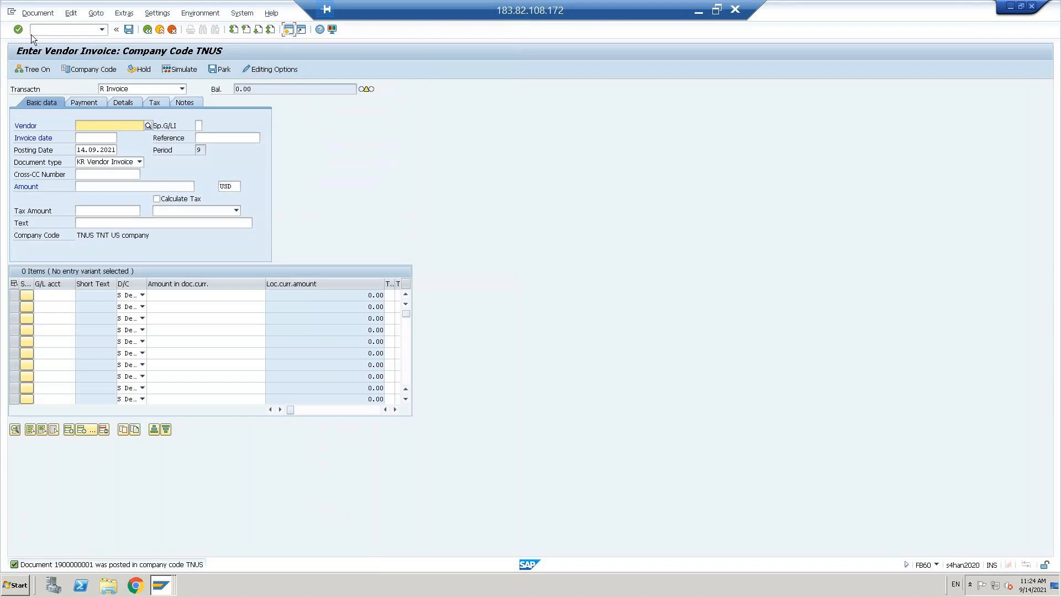
{"action": "left_click", "coordinate": [37, 13]}
{"action": "left_click", "coordinate": [42, 40]}
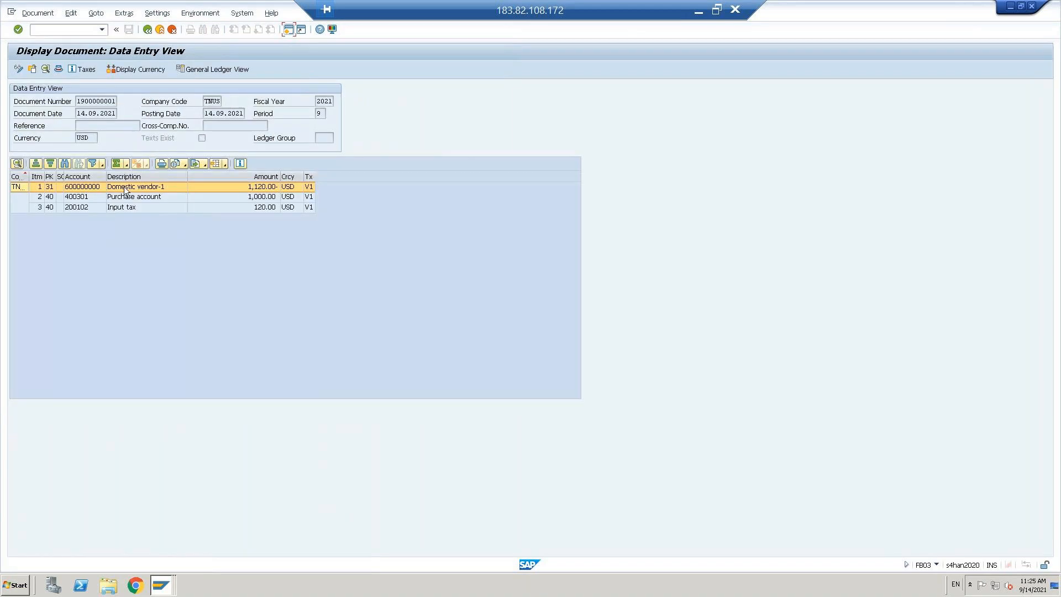
{"action": "left_click", "coordinate": [128, 207]}
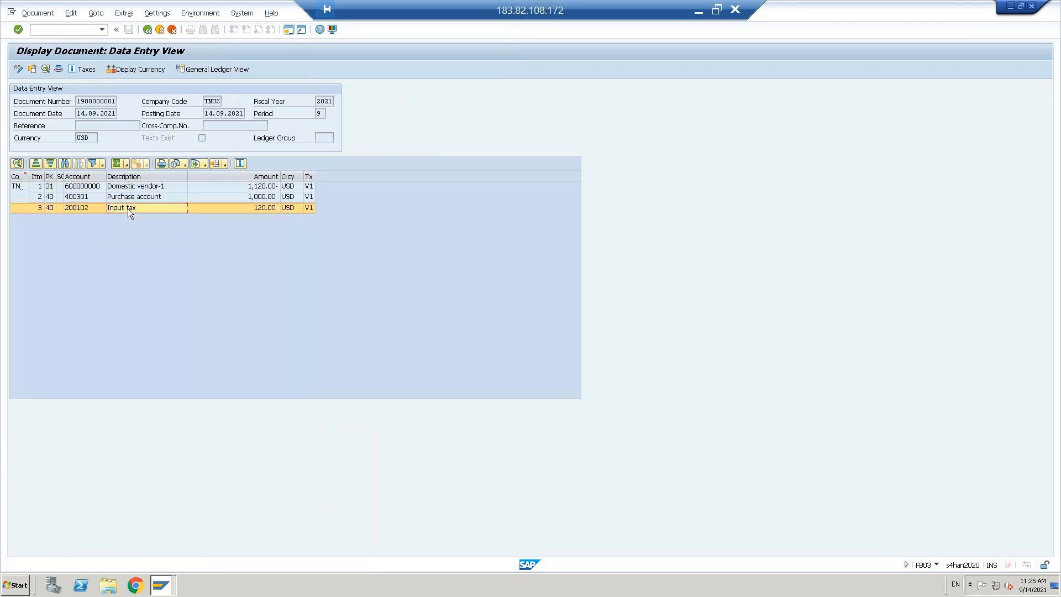
{"action": "left_click", "coordinate": [58, 68]}
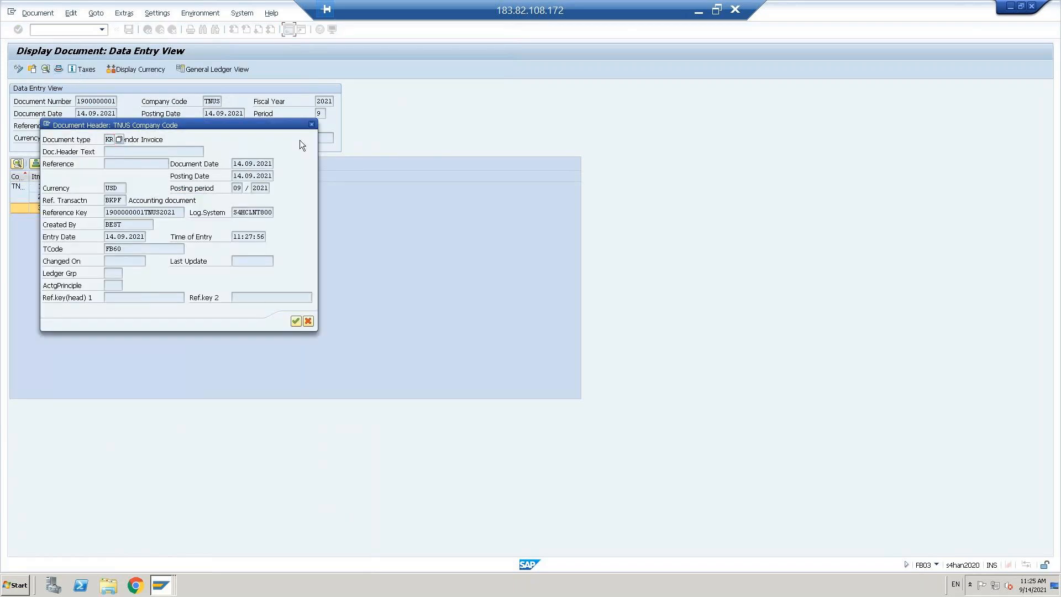
{"action": "left_click", "coordinate": [311, 125]}
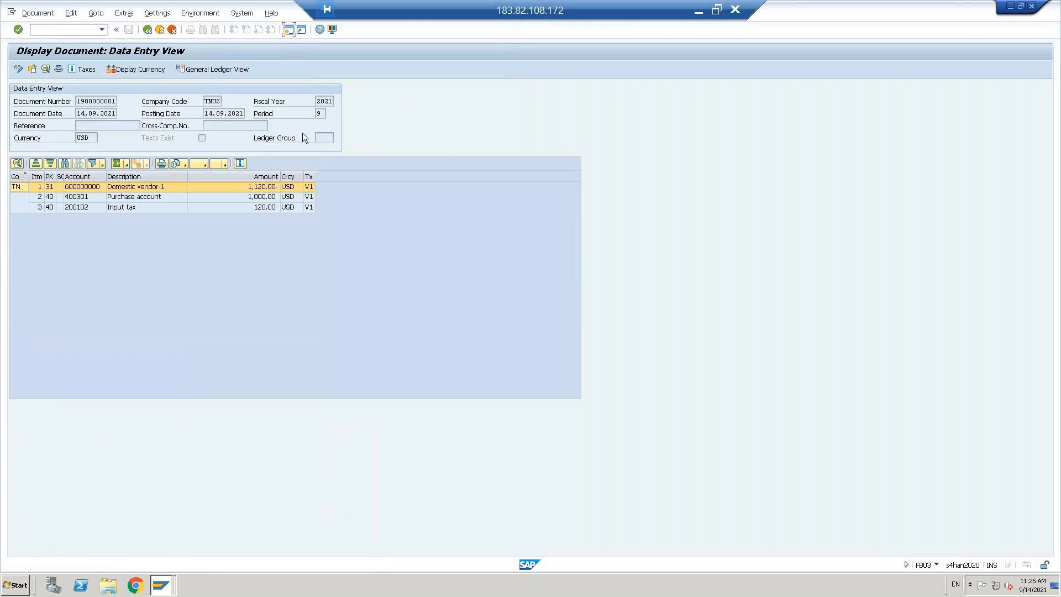
Step: Review the 120.00 input tax at 12% in the tax data, go back, and minimize SAP
{"action": "left_click", "coordinate": [79, 69]}
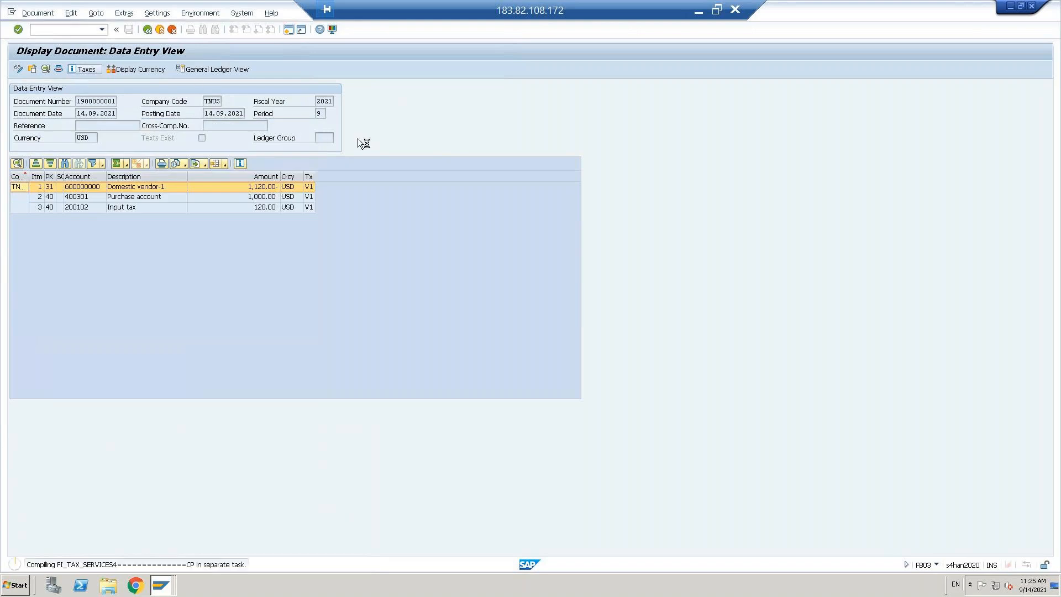
{"action": "left_click_drag", "start_coordinate": [116, 128], "coordinate": [446, 114]}
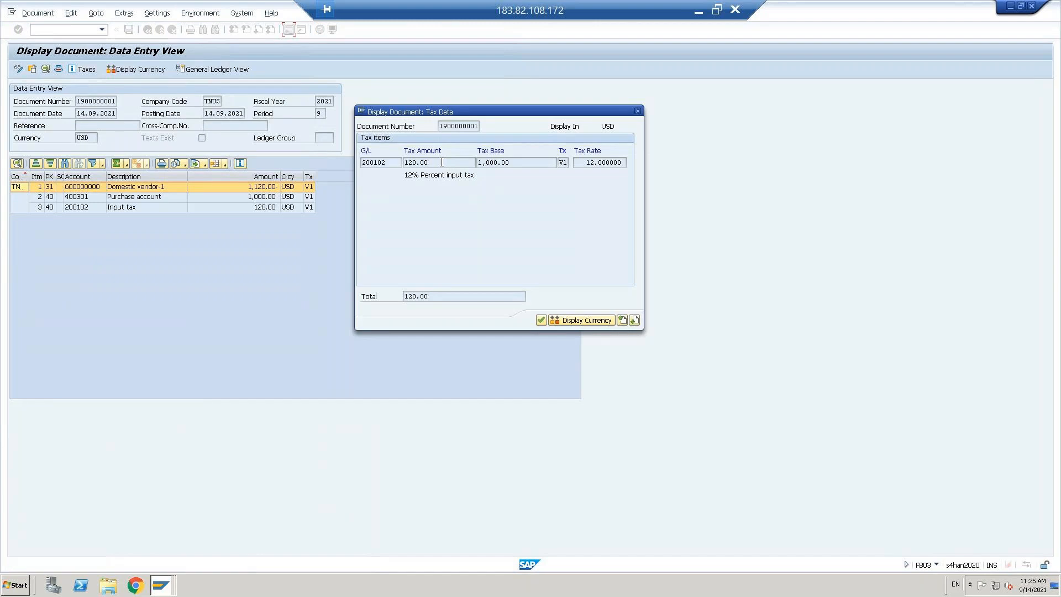
{"action": "left_click", "coordinate": [442, 162]}
{"action": "left_click", "coordinate": [637, 111]}
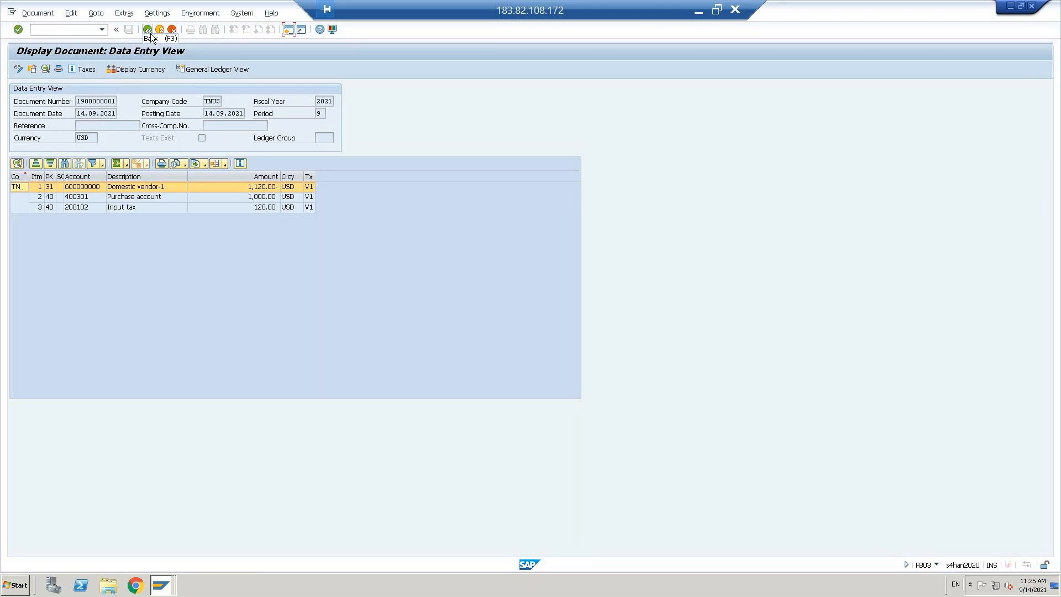
{"action": "left_click", "coordinate": [150, 33]}
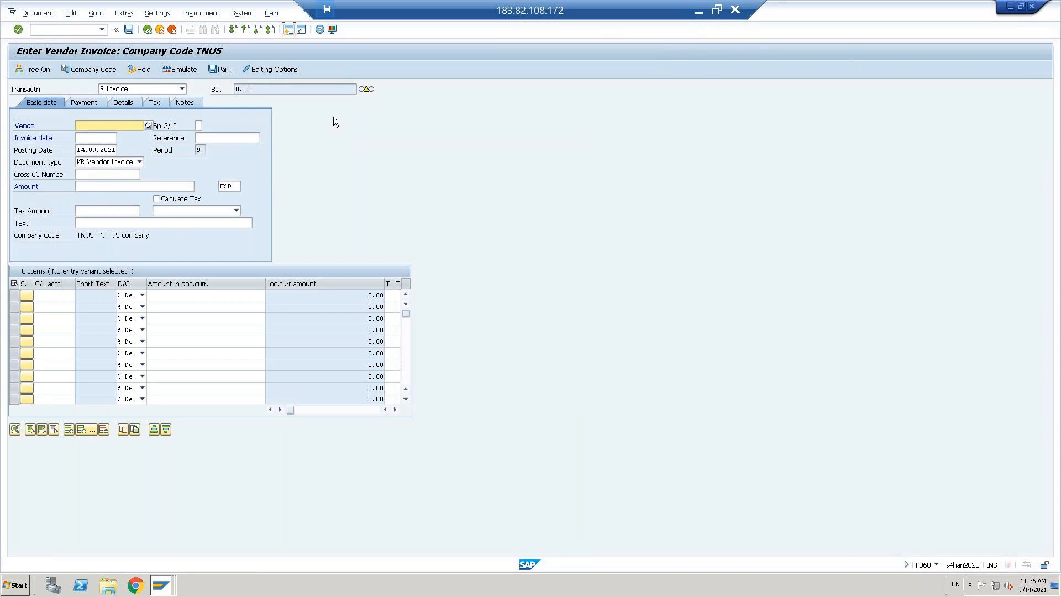
{"action": "left_click", "coordinate": [698, 13]}
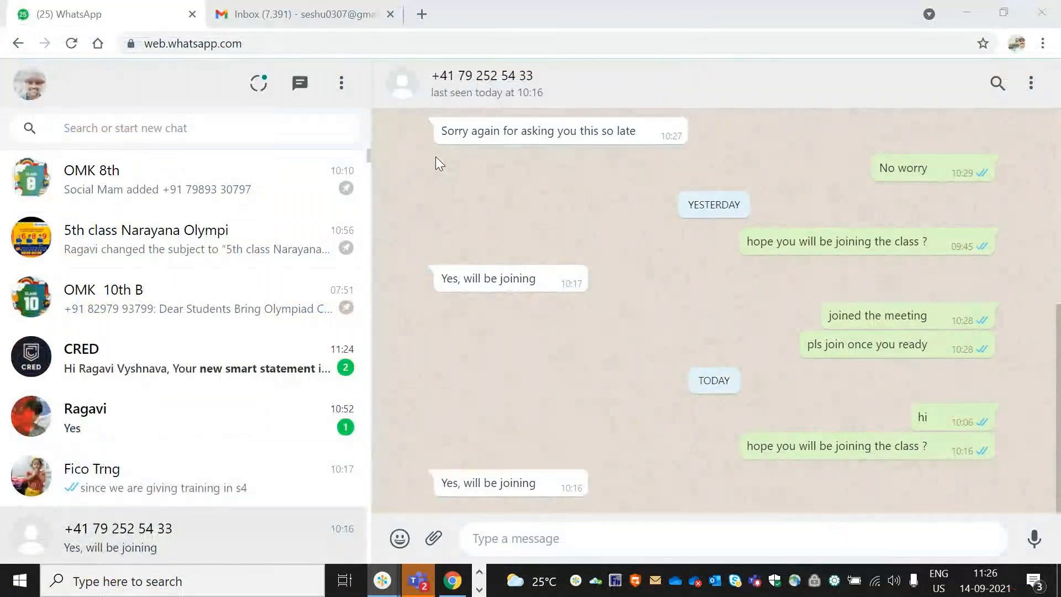